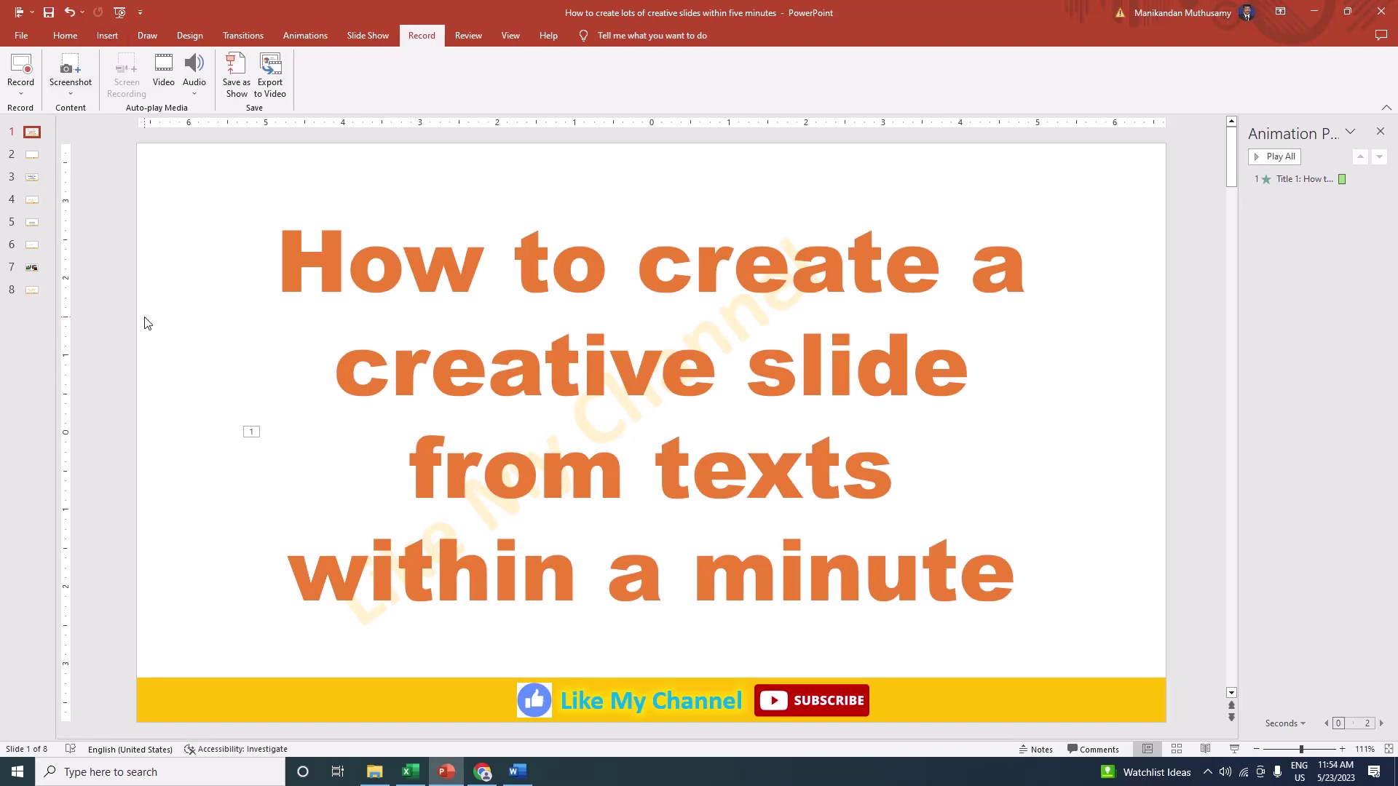
Step: Play the title slide as a slide show, then exit and move to slide 2
key(F5)
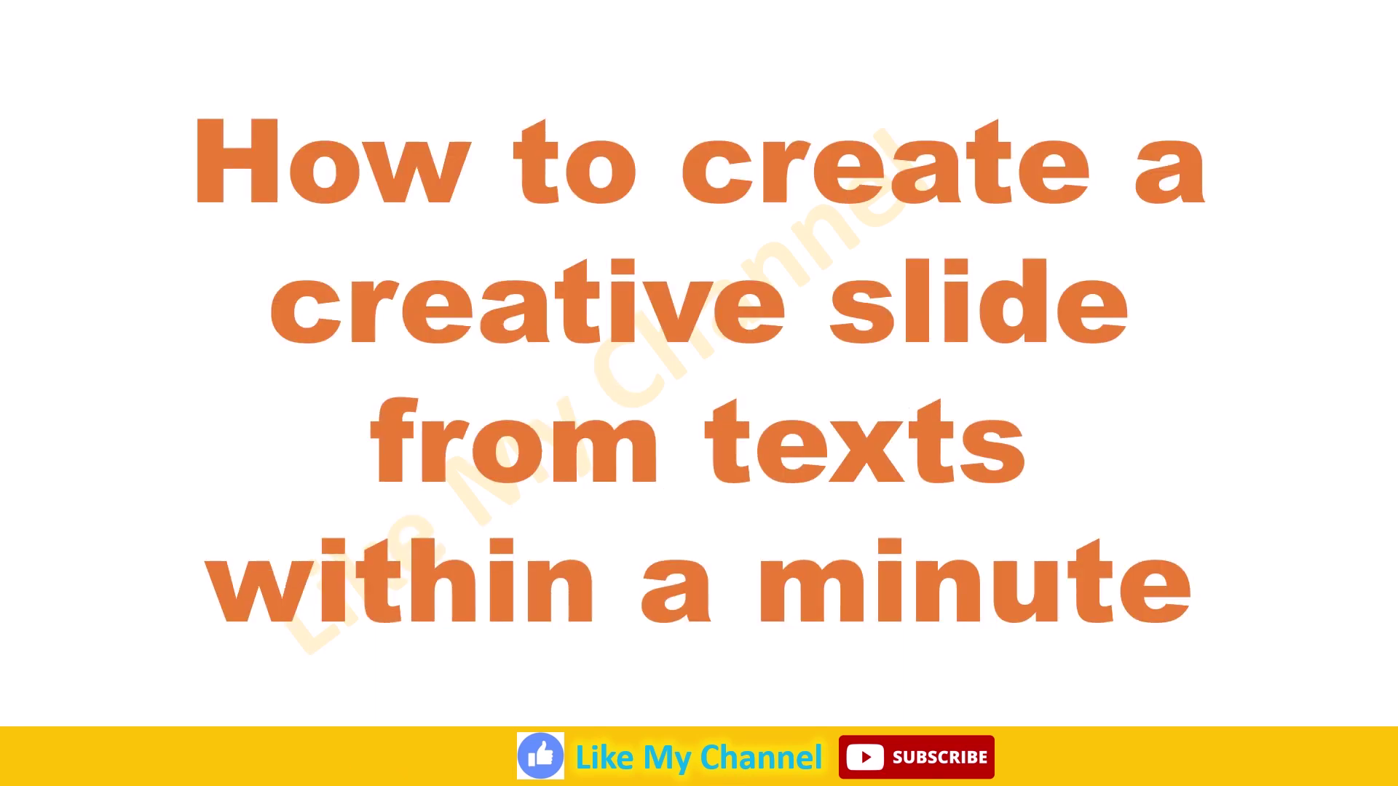
key(Escape)
key(Page_Down)
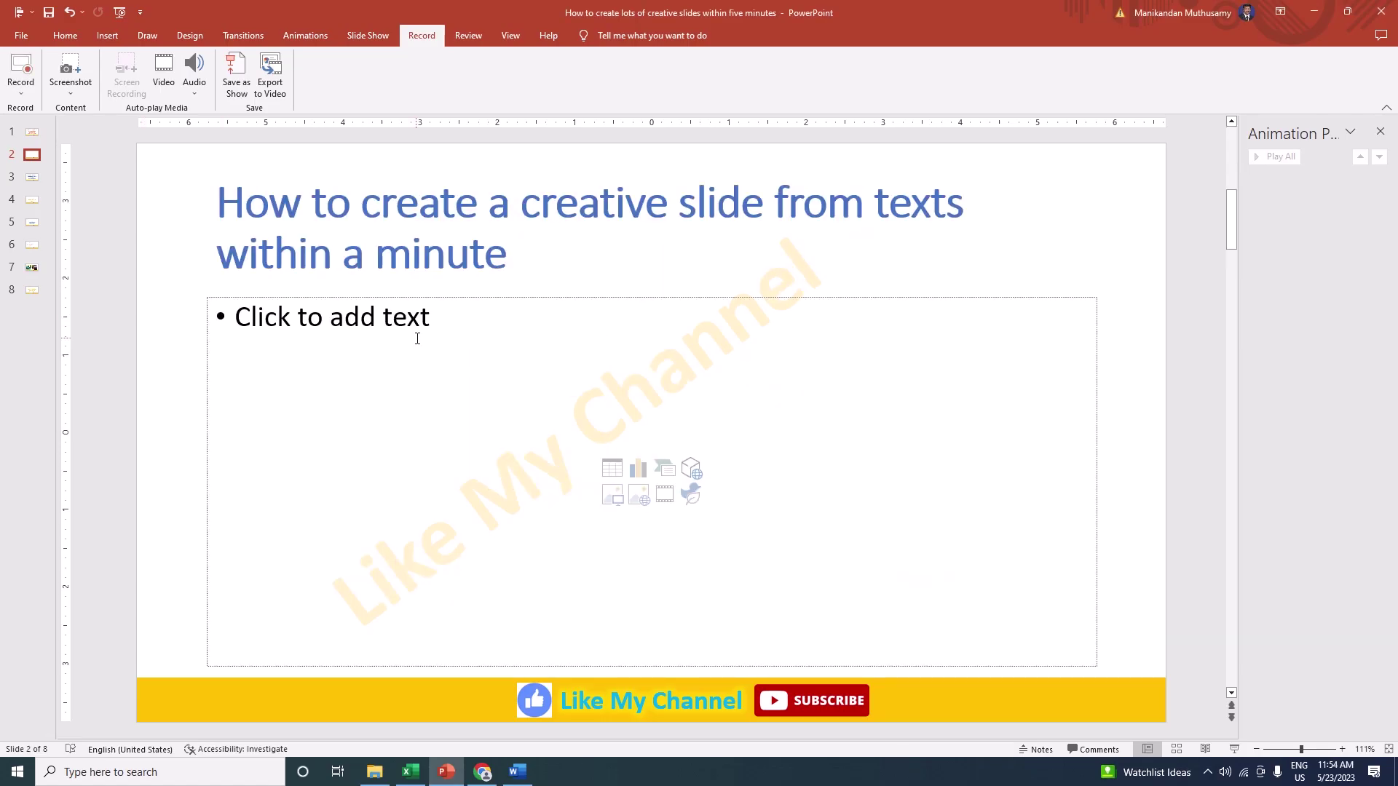
Step: Type Xxx as the first bullet in slide 2's placeholder and copy it
click(417, 339)
text(Xxx)
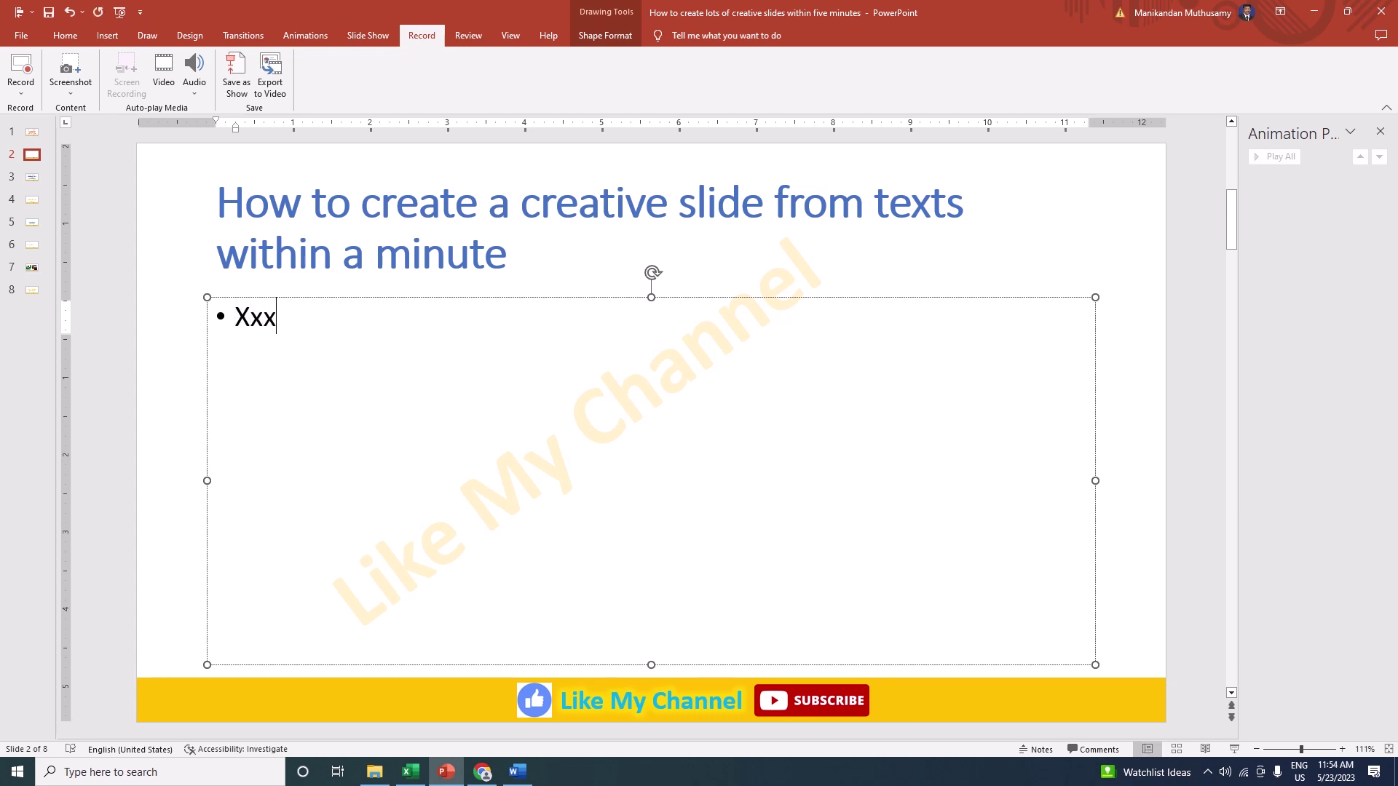
key(Return)
key(Up)
key(ctrl+a)
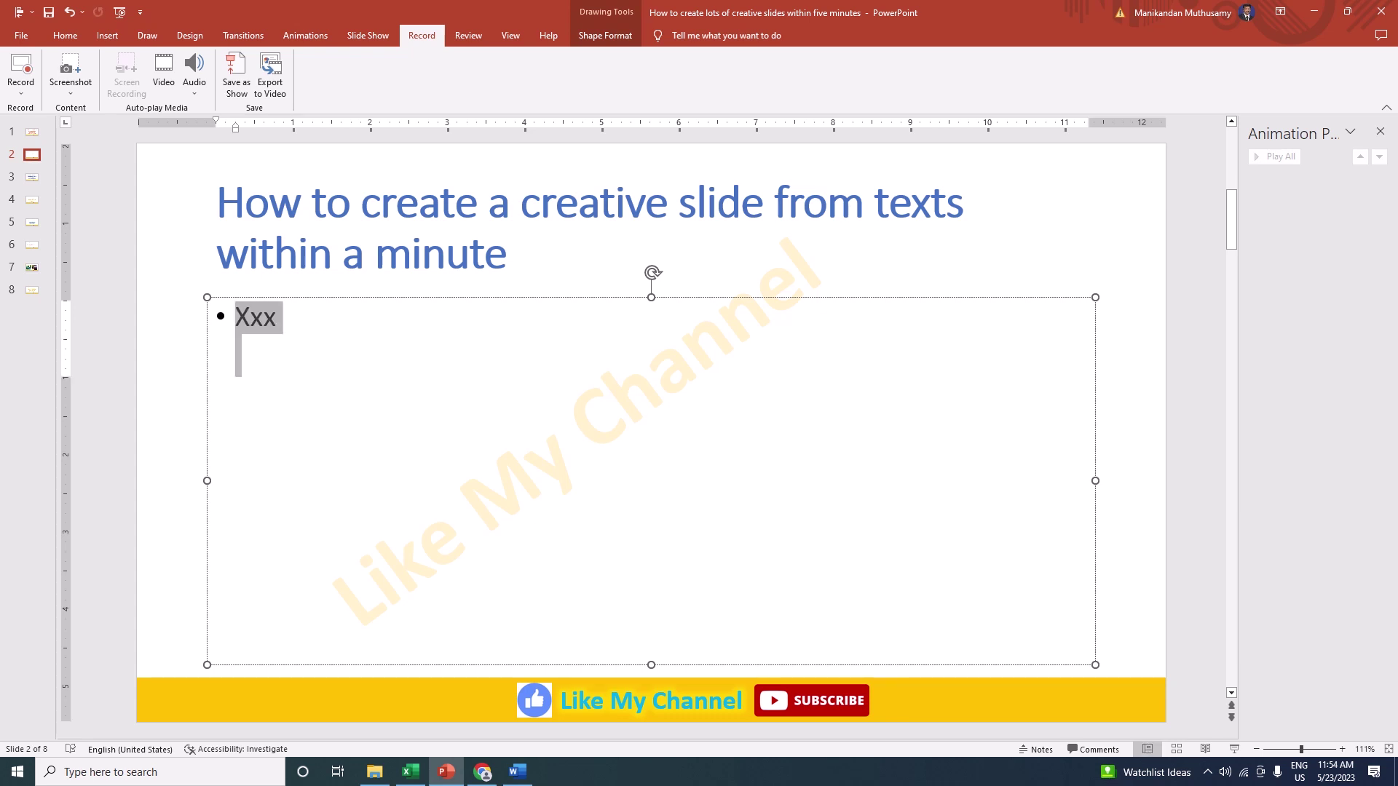
click(286, 314)
double_click(262, 317)
right_click(261, 317)
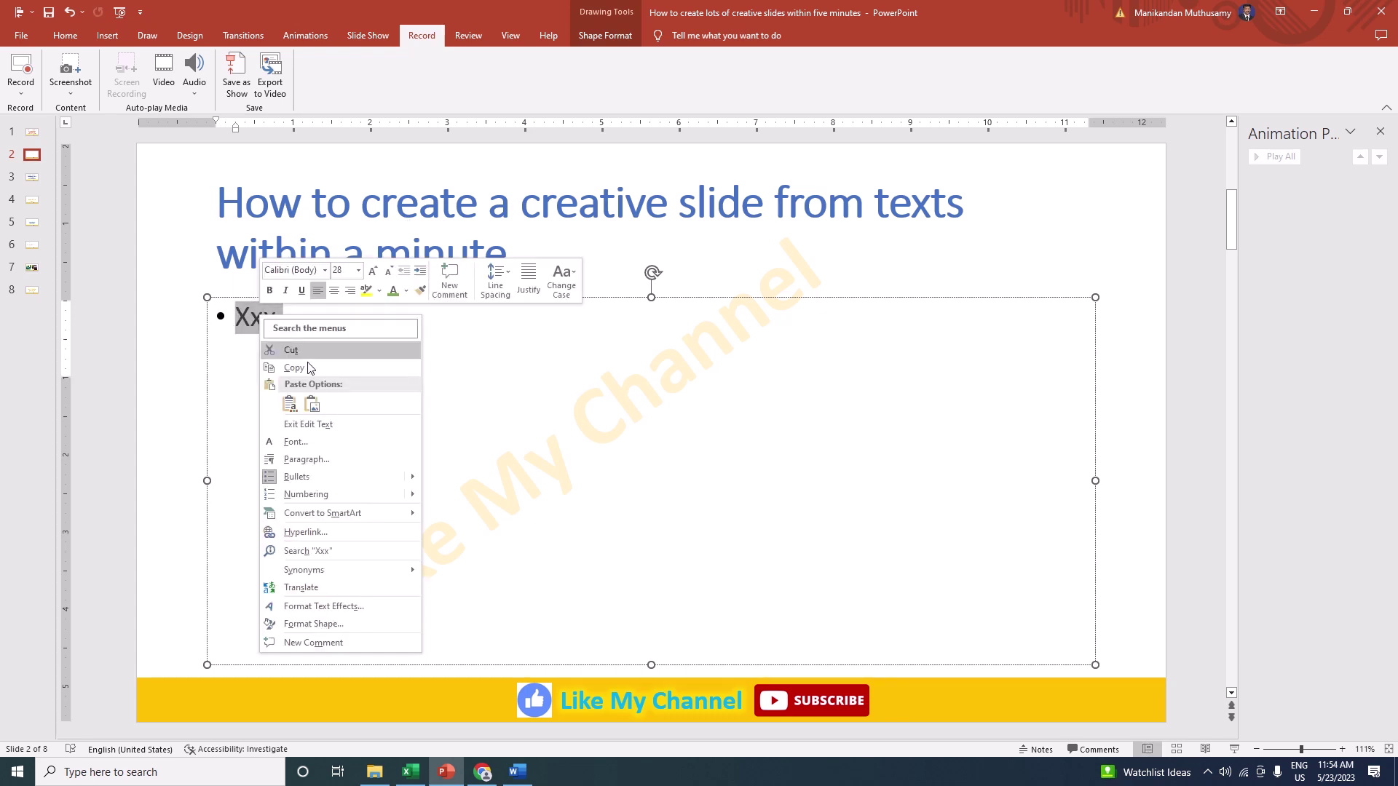
click(308, 368)
Step: Paste Xxx repeatedly to fill eight bullets and delete the empty trailing bullet
click(249, 359)
right_click(246, 352)
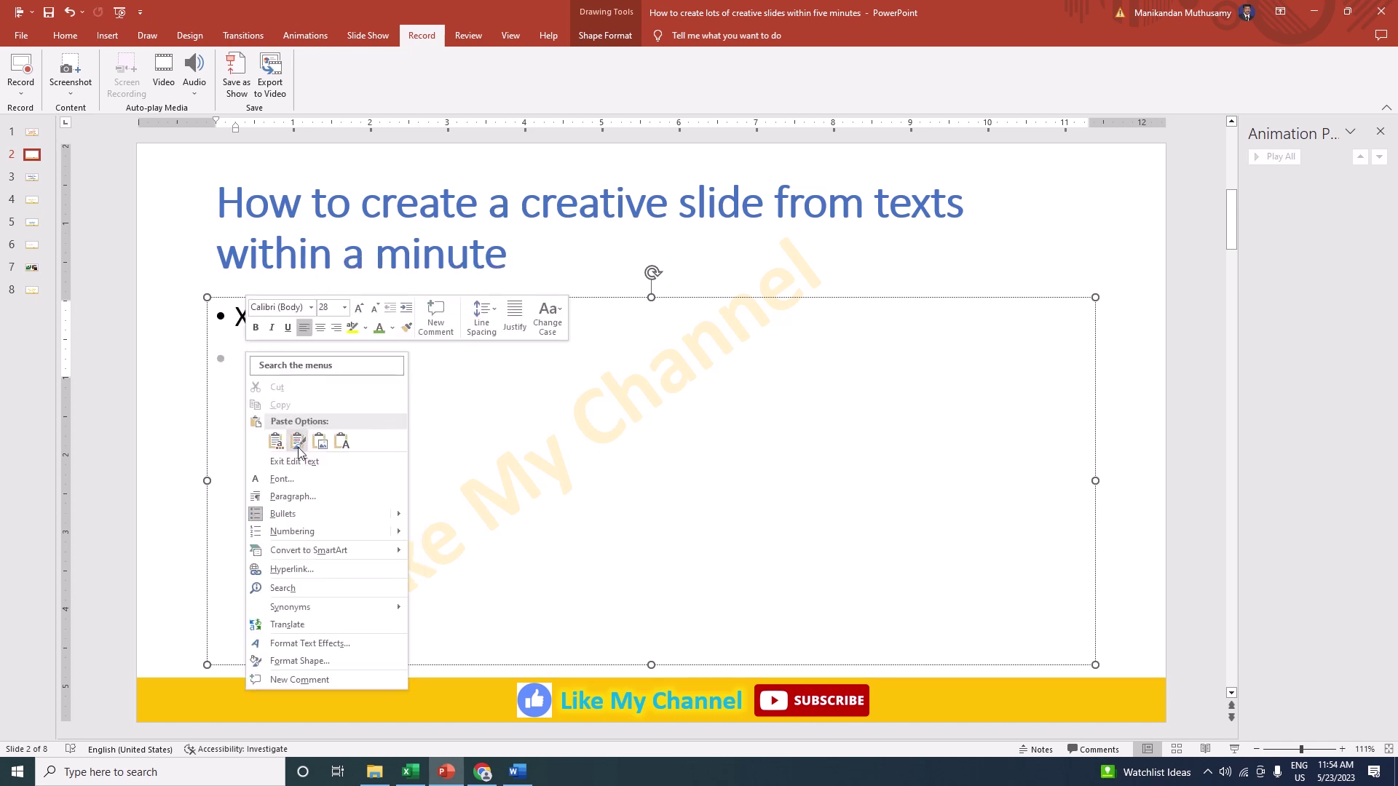
click(317, 442)
key(ctrl+v)
key(ctrl+v)
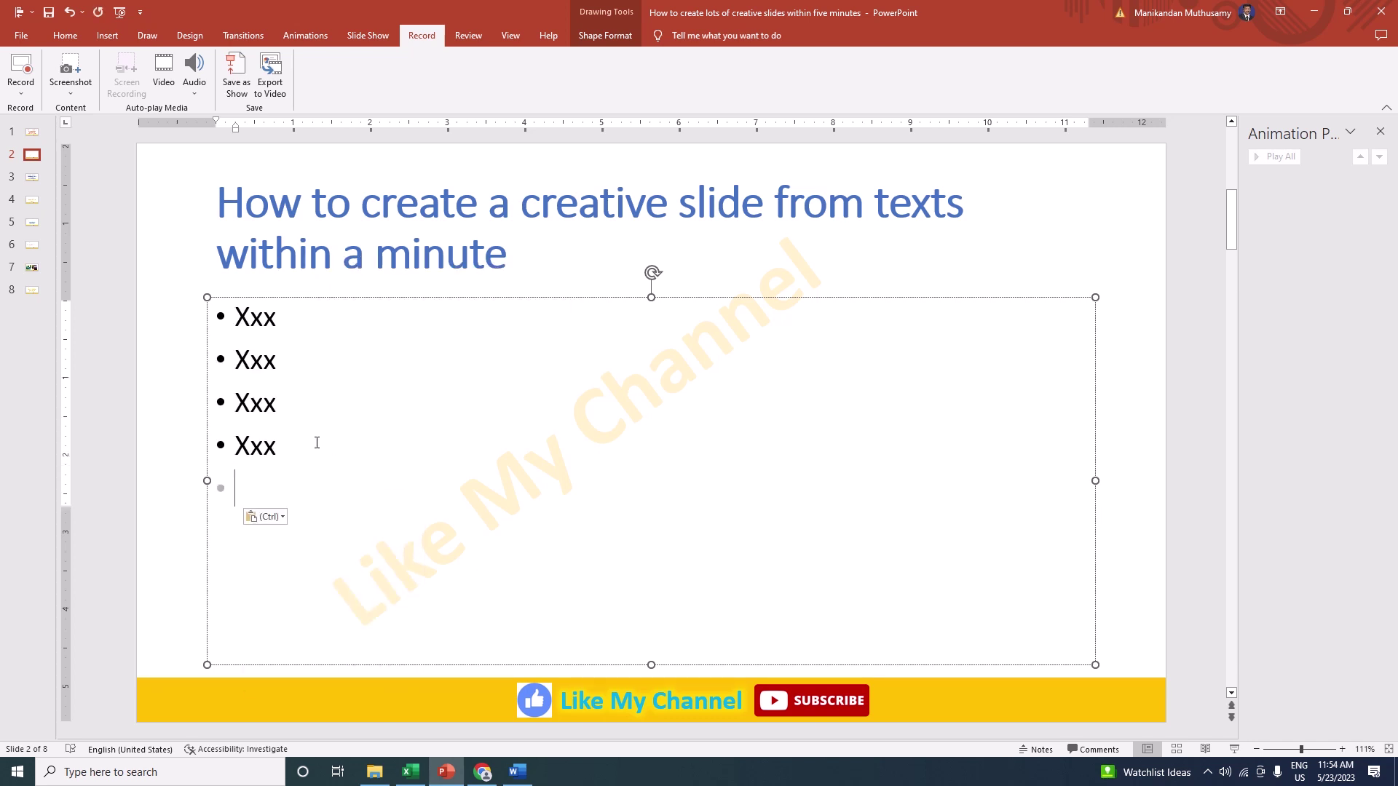
key(ctrl+v)
key(ctrl+v)
key(ctrl+v)
key(ctrl+v)
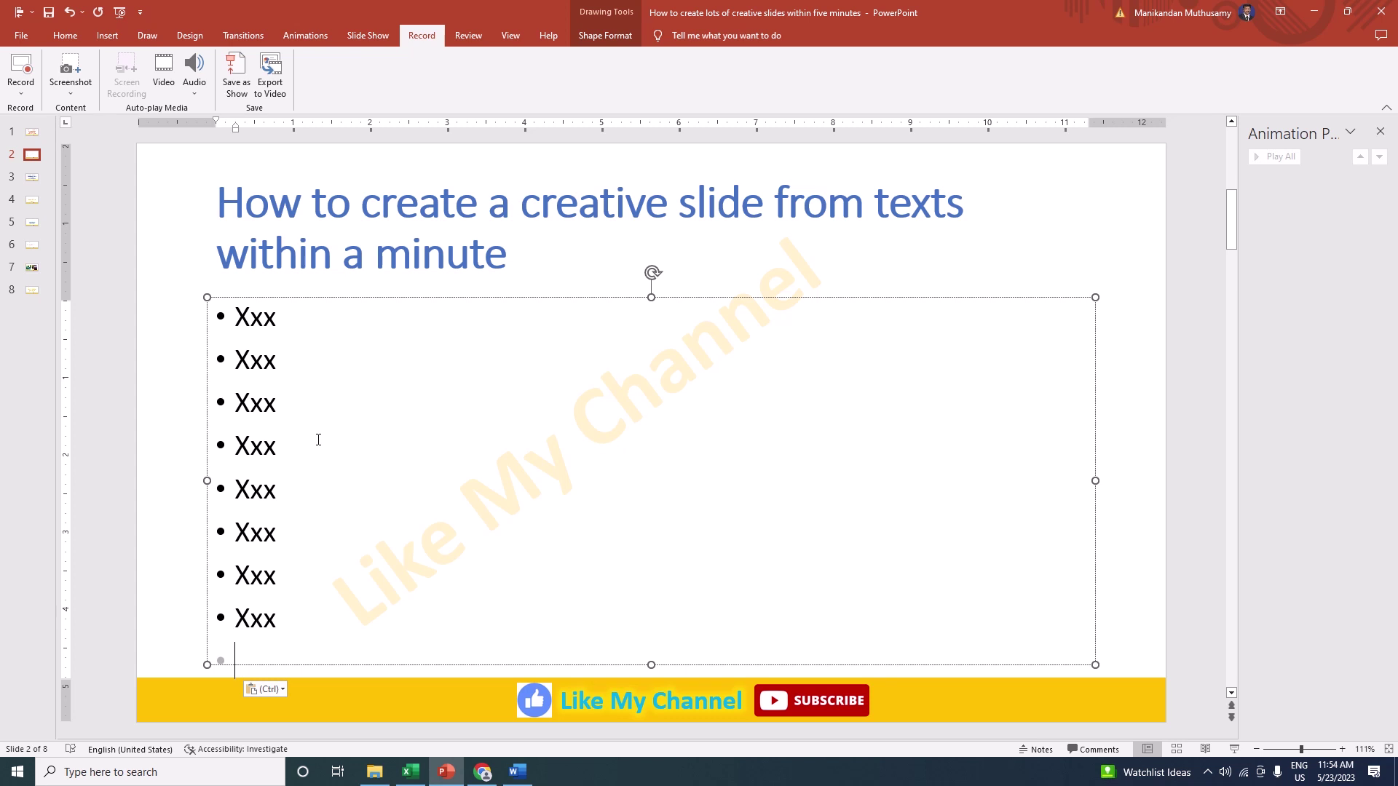
key(BackSpace)
click(193, 345)
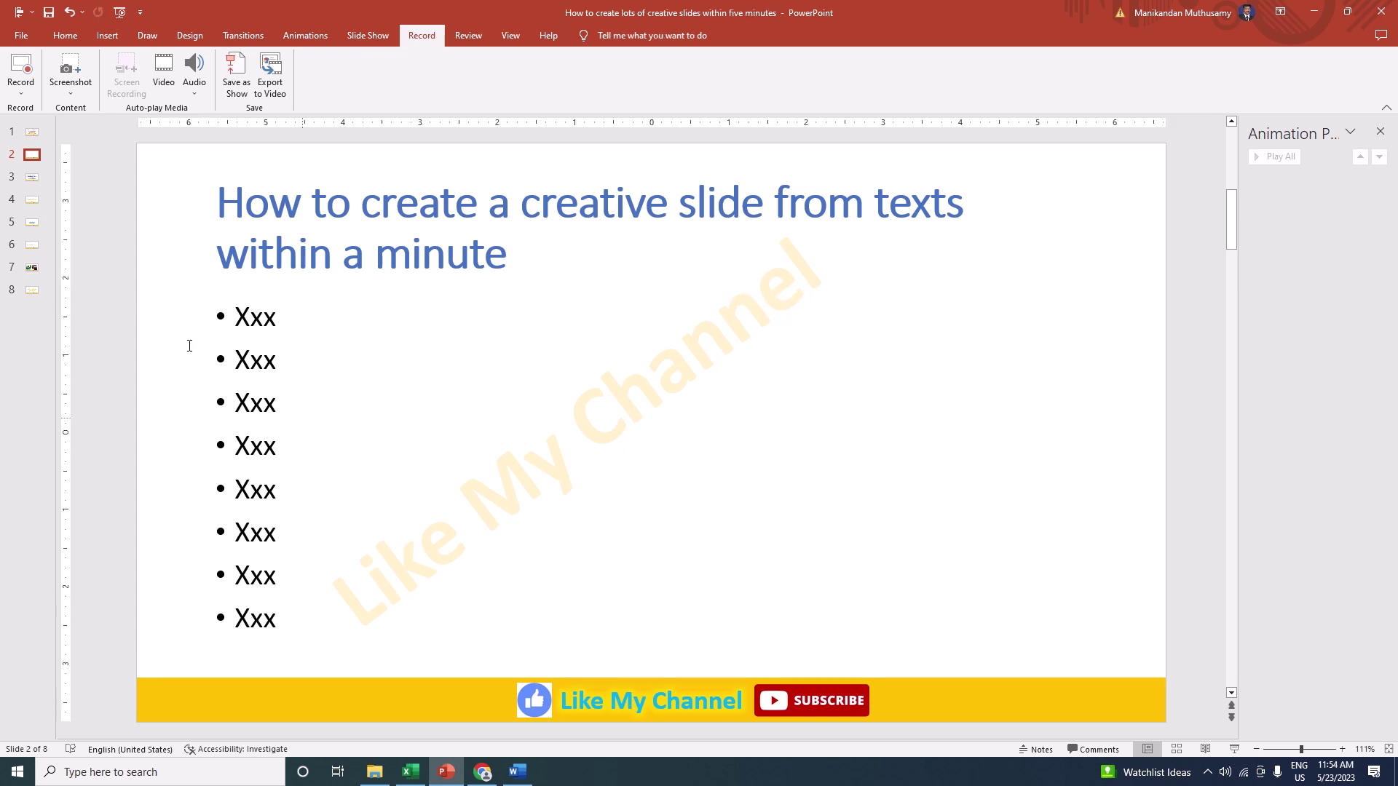
click(37, 162)
Step: Duplicate slide 2 as slide 3 using Keep Source Formatting and select its text box
right_click(35, 156)
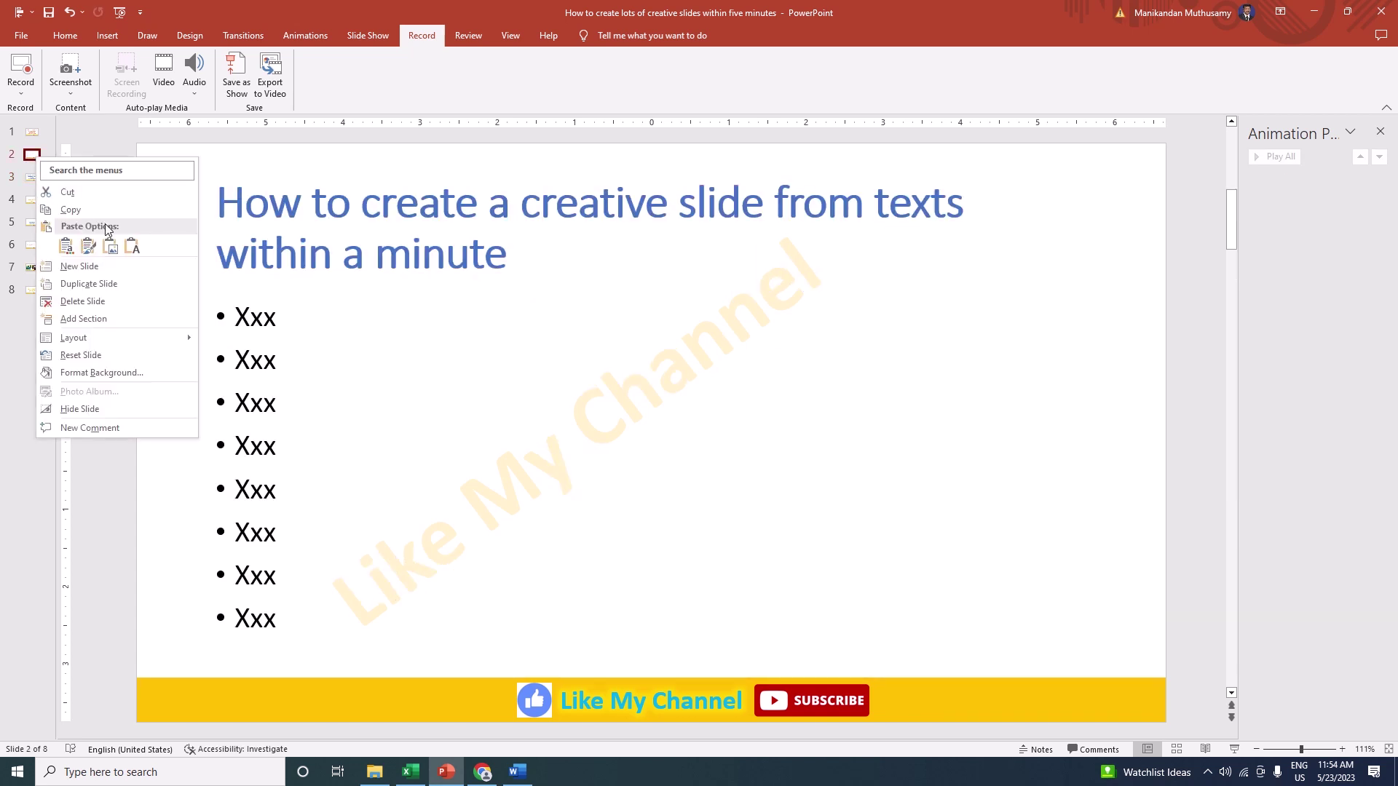
click(104, 209)
click(29, 166)
right_click(29, 165)
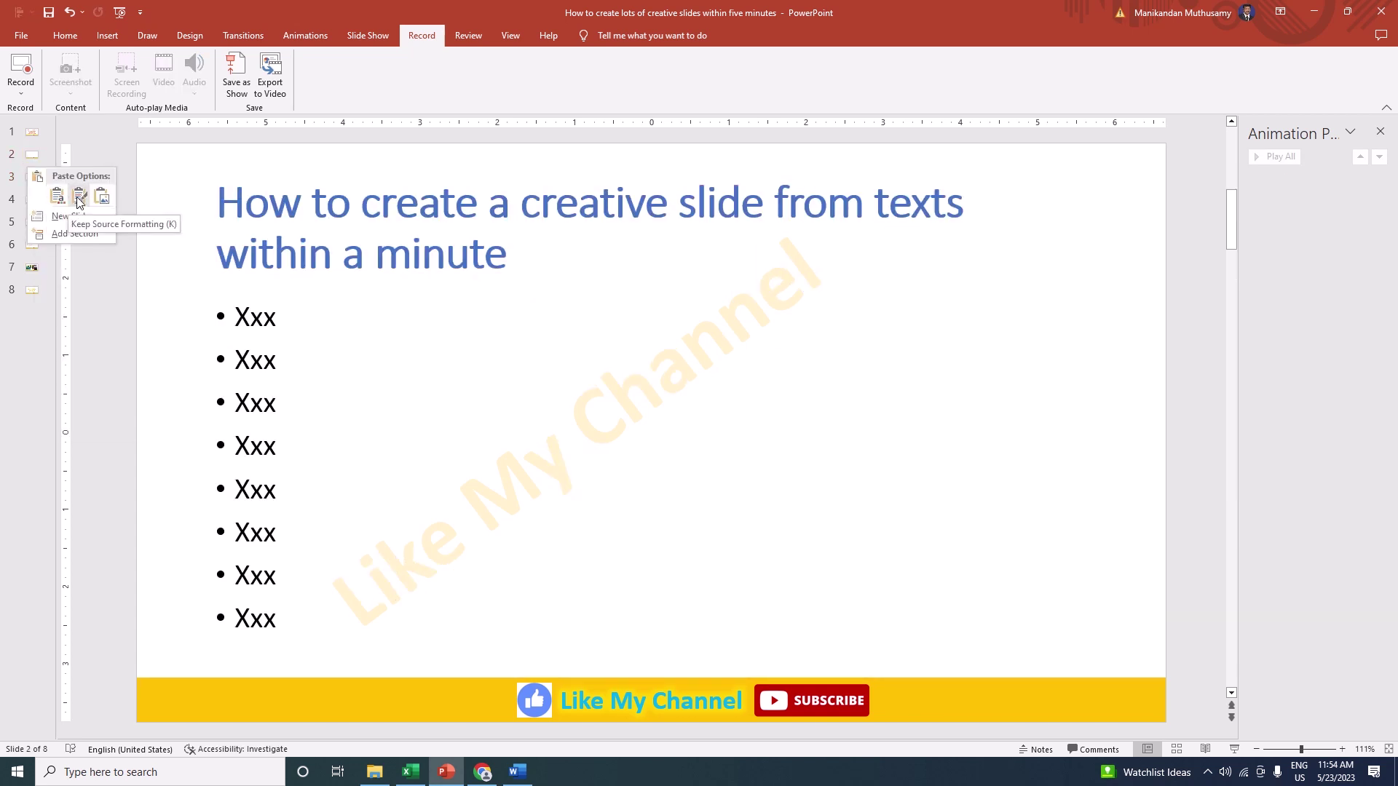
click(81, 197)
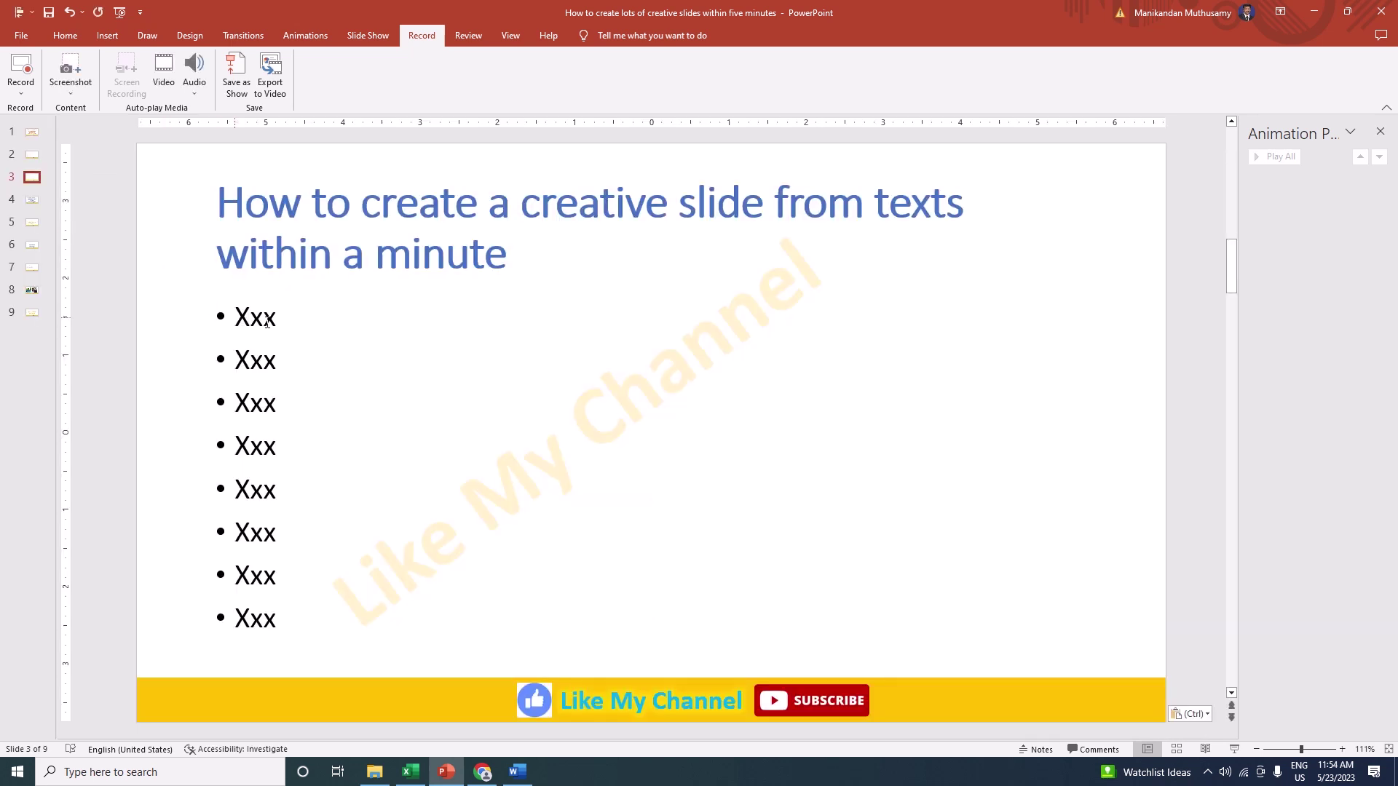
click(267, 321)
click(260, 297)
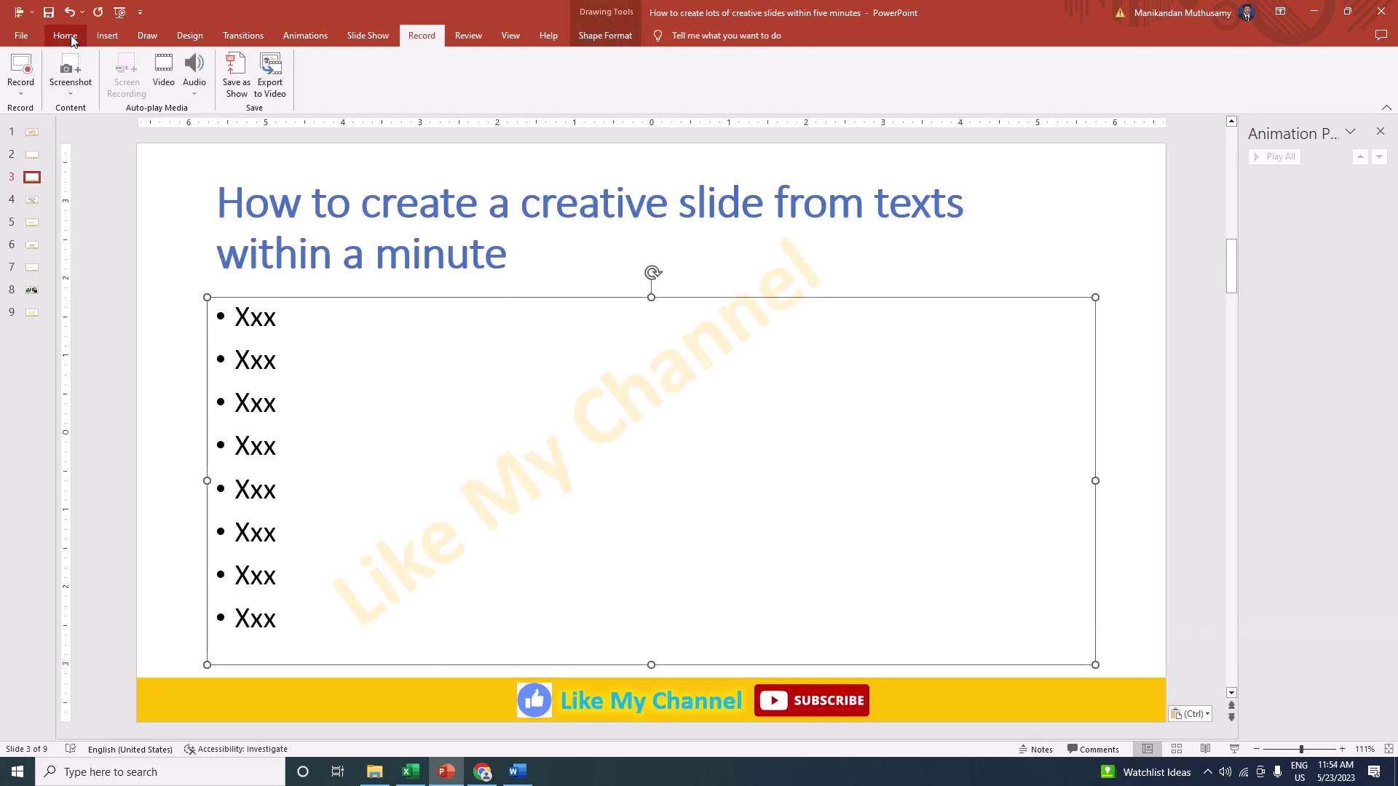
Step: Convert slide 3's Xxx bullets to the List category's Vertical Curved List SmartArt
click(66, 37)
click(650, 91)
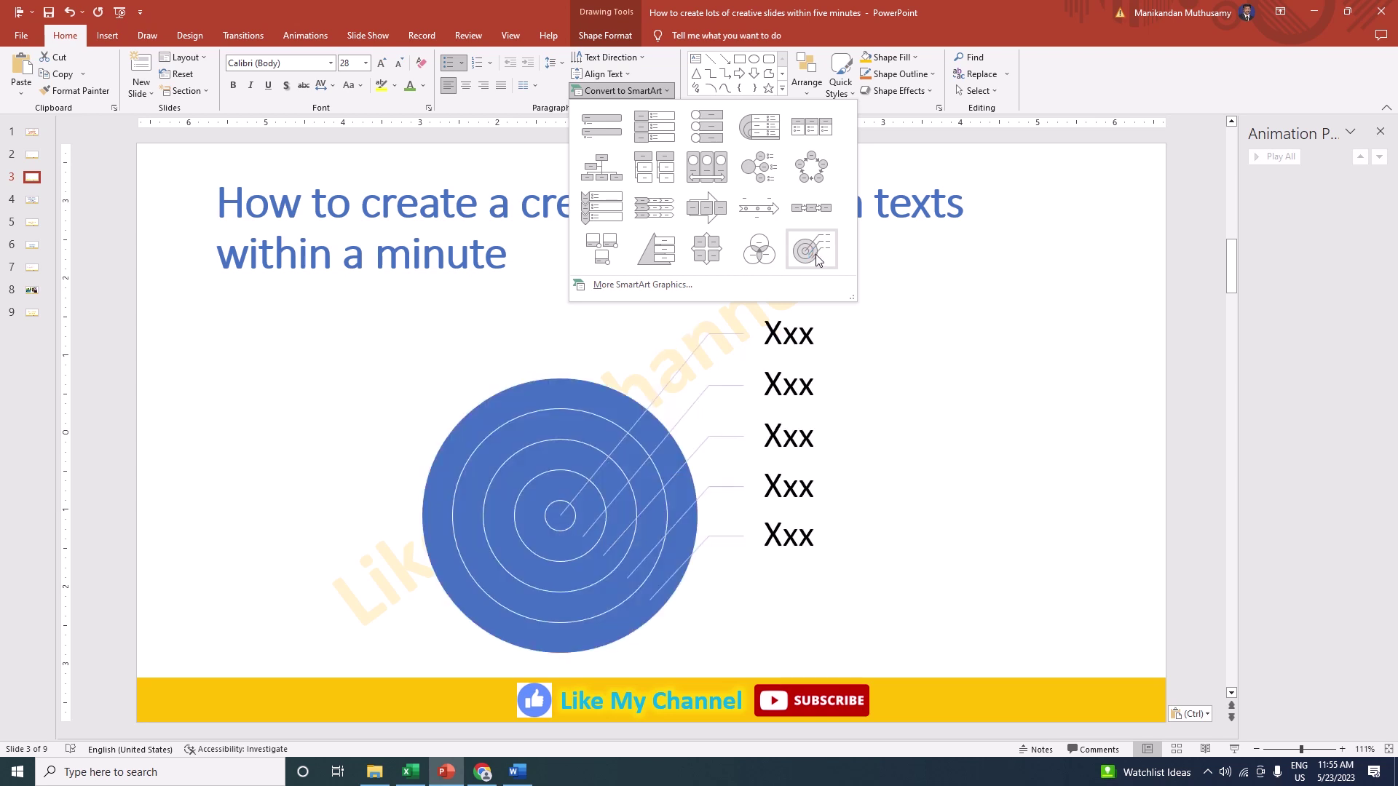
click(670, 289)
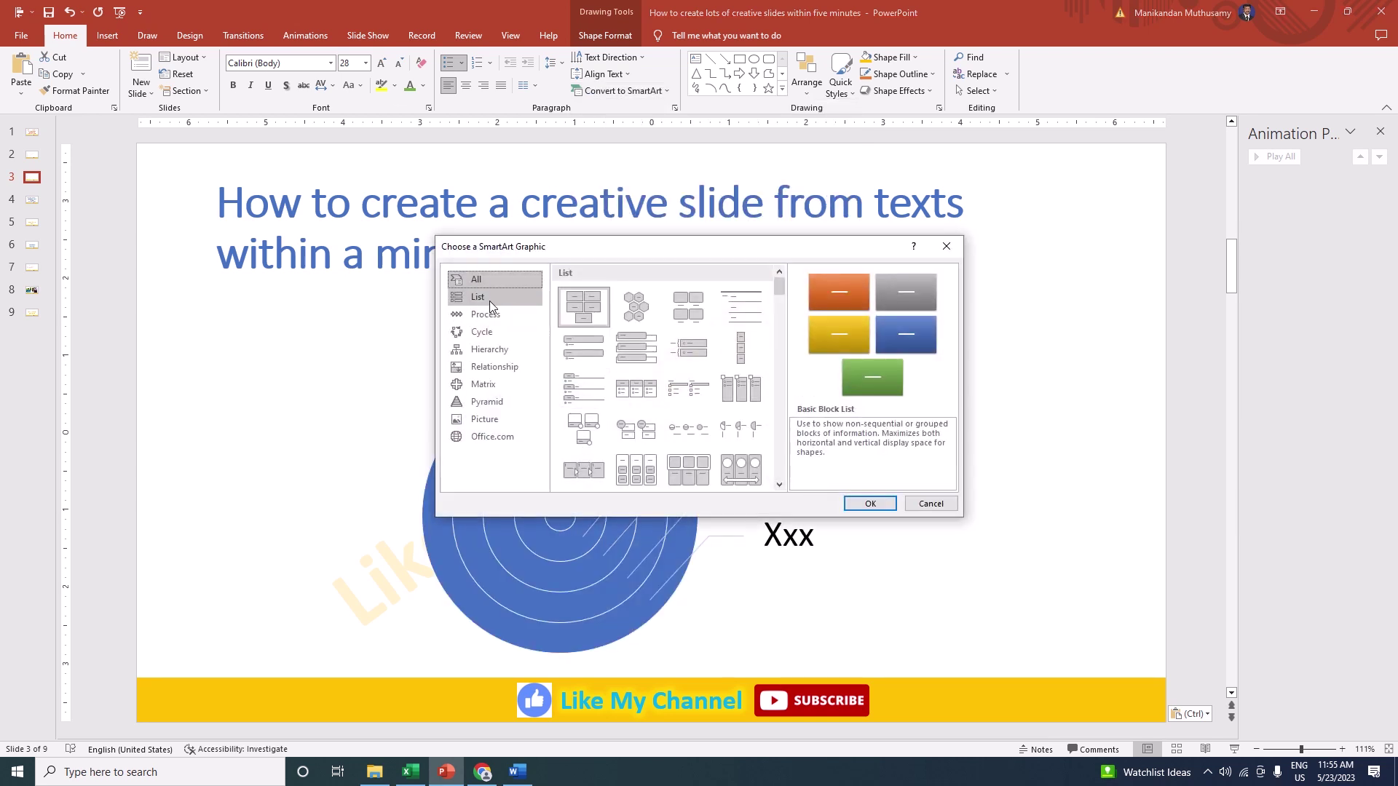
click(492, 298)
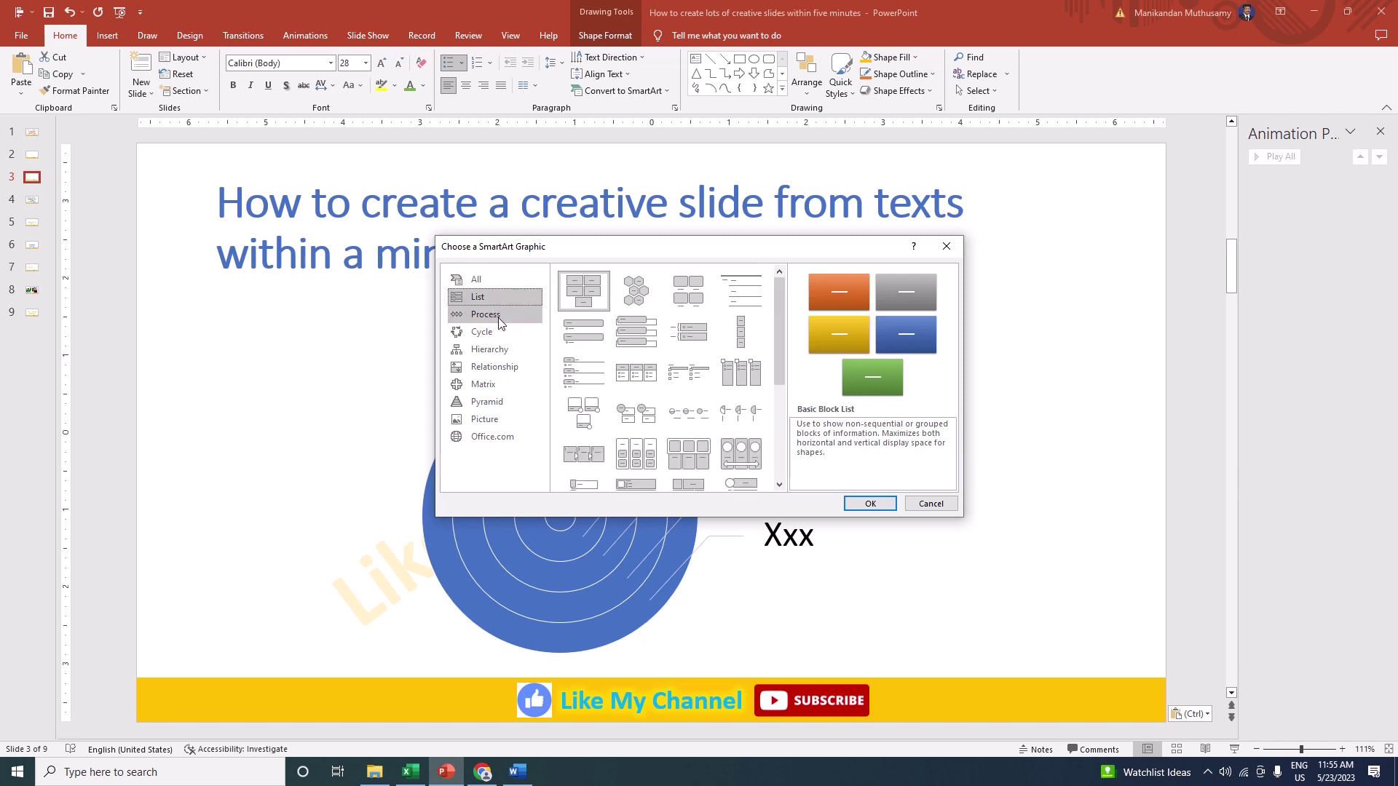
scroll(651, 383, down, 5)
click(636, 424)
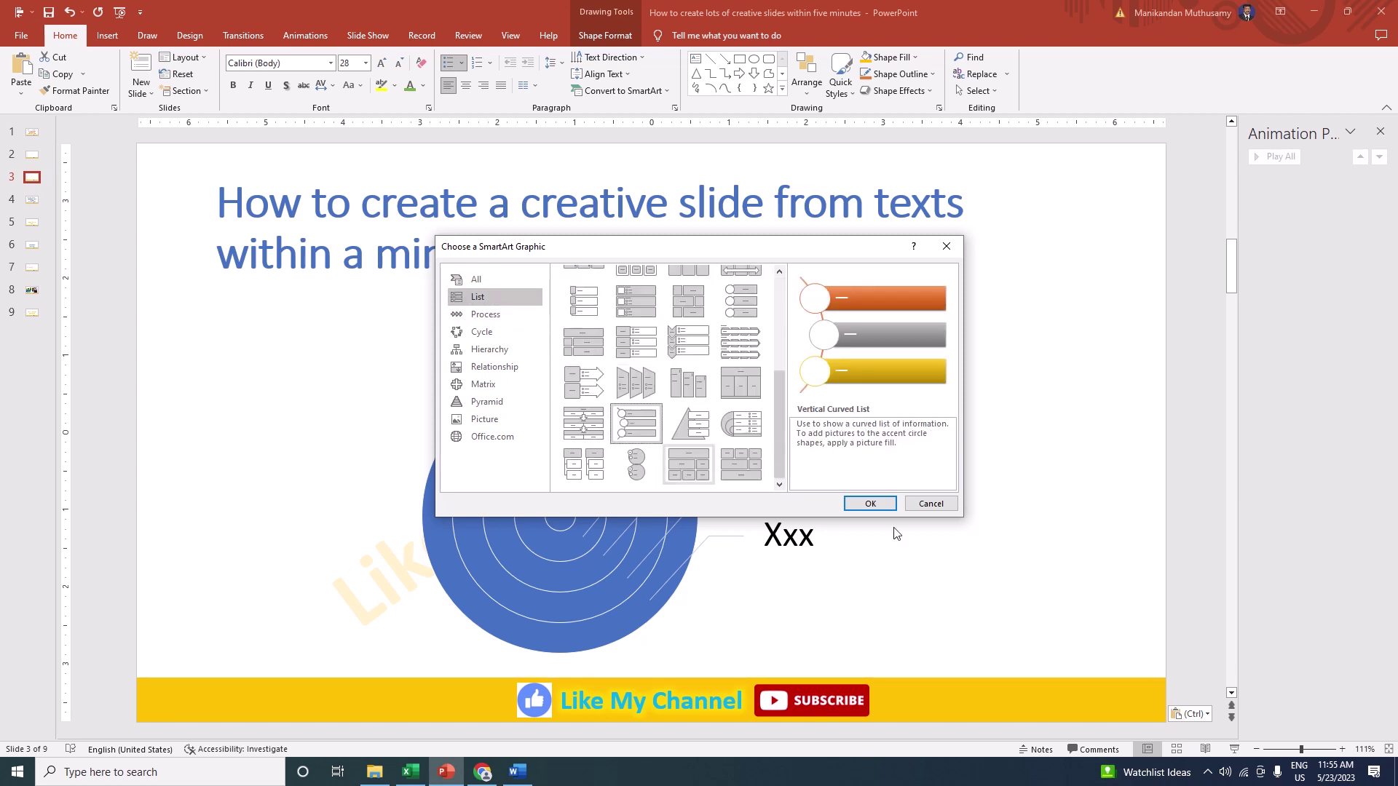
click(870, 503)
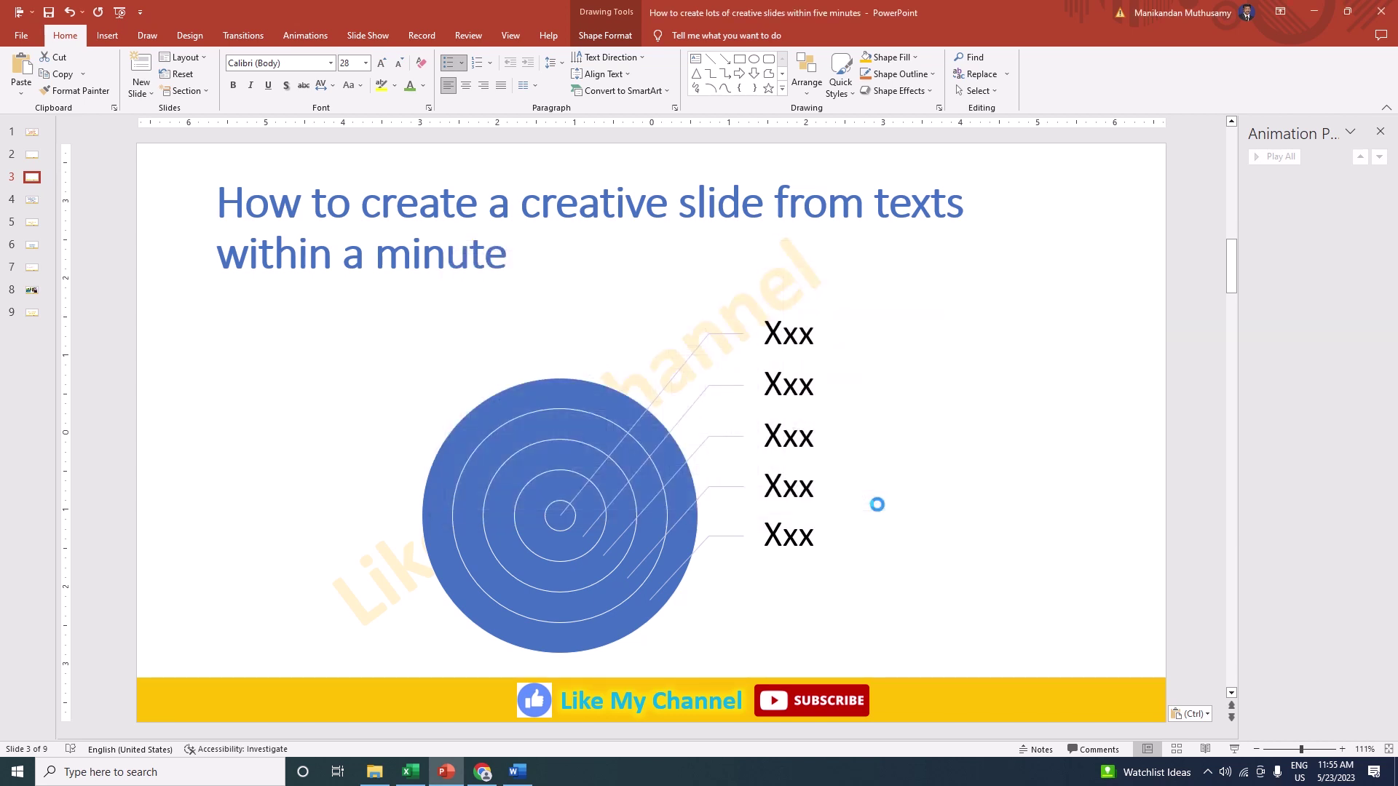
click(150, 276)
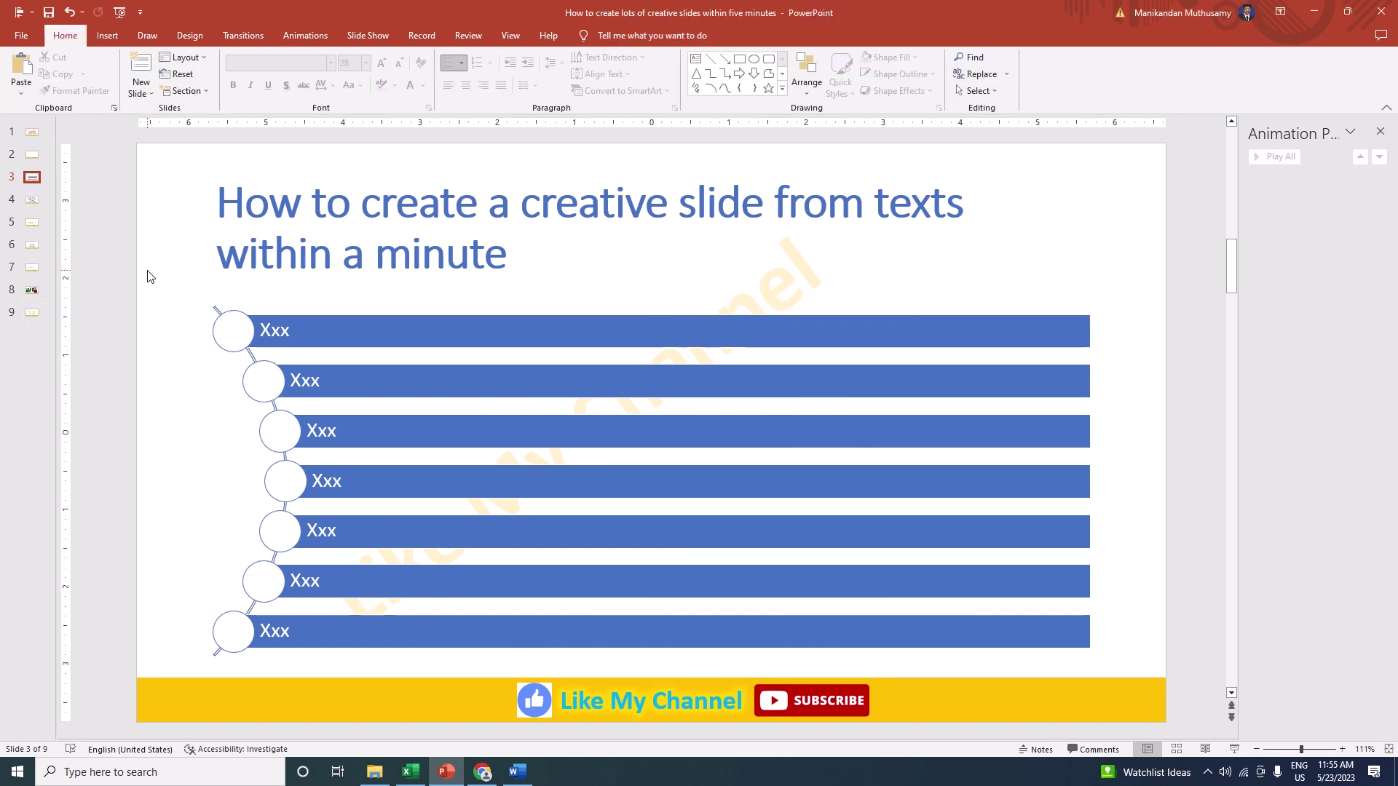
Step: Preview the How to modify title slide 4 as a slide show
scroll(150, 277, down, 1)
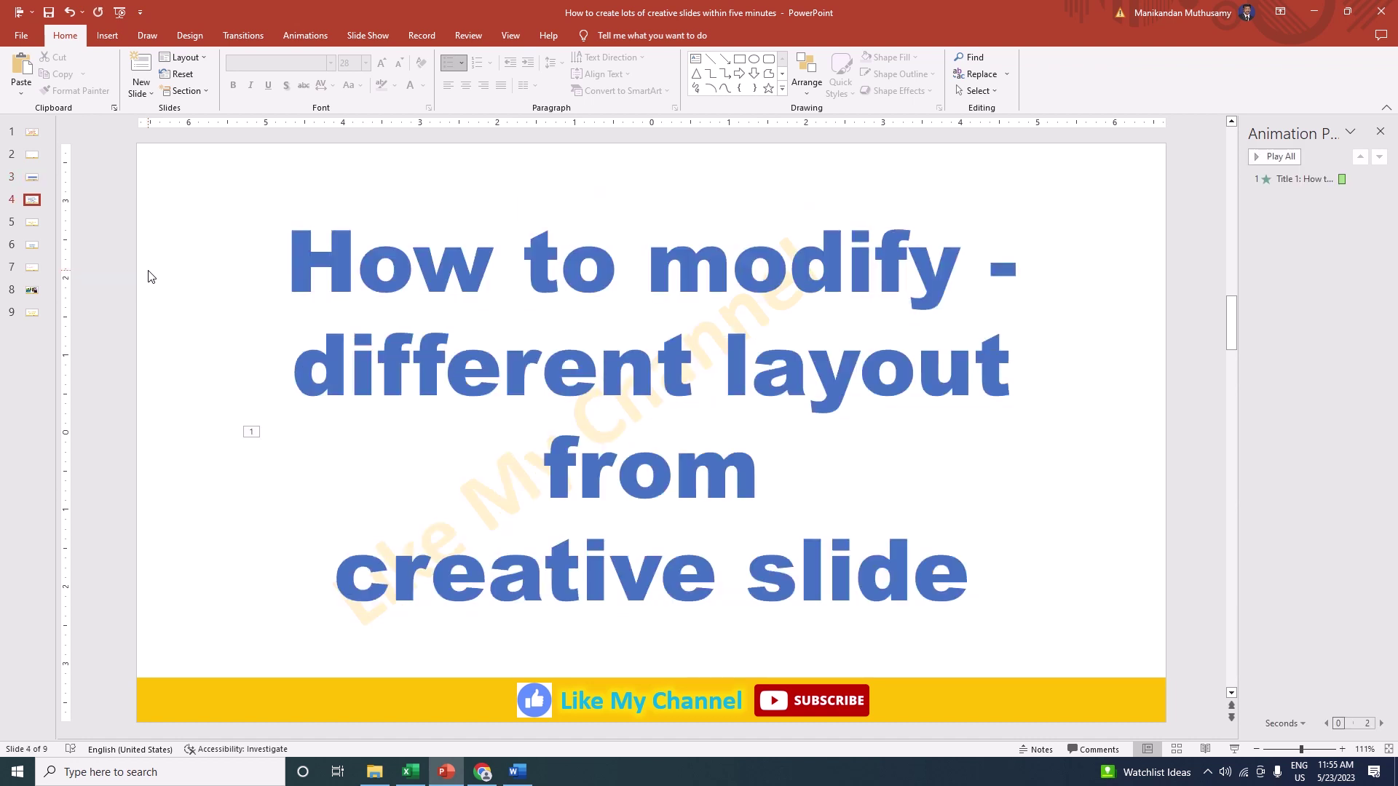
key(shift+F5)
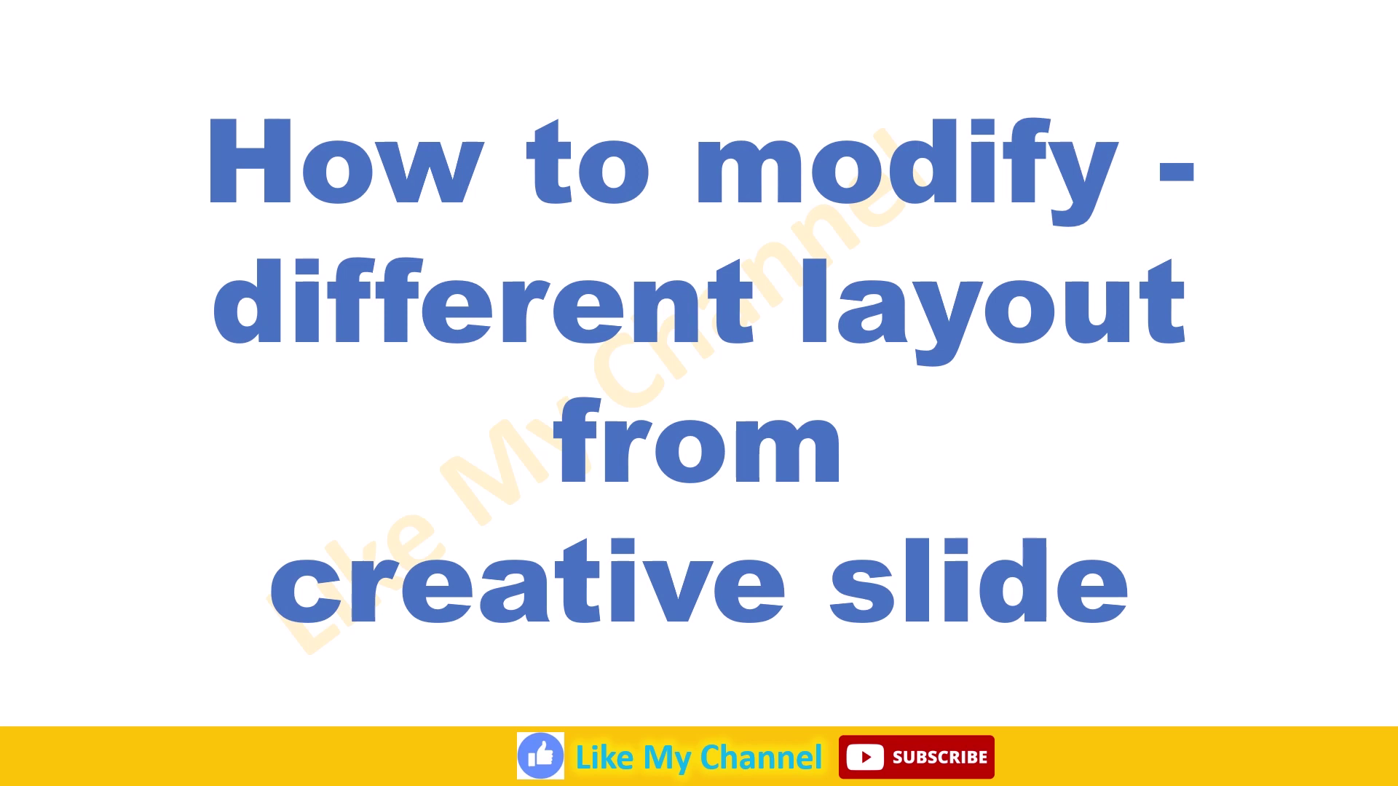
key(Escape)
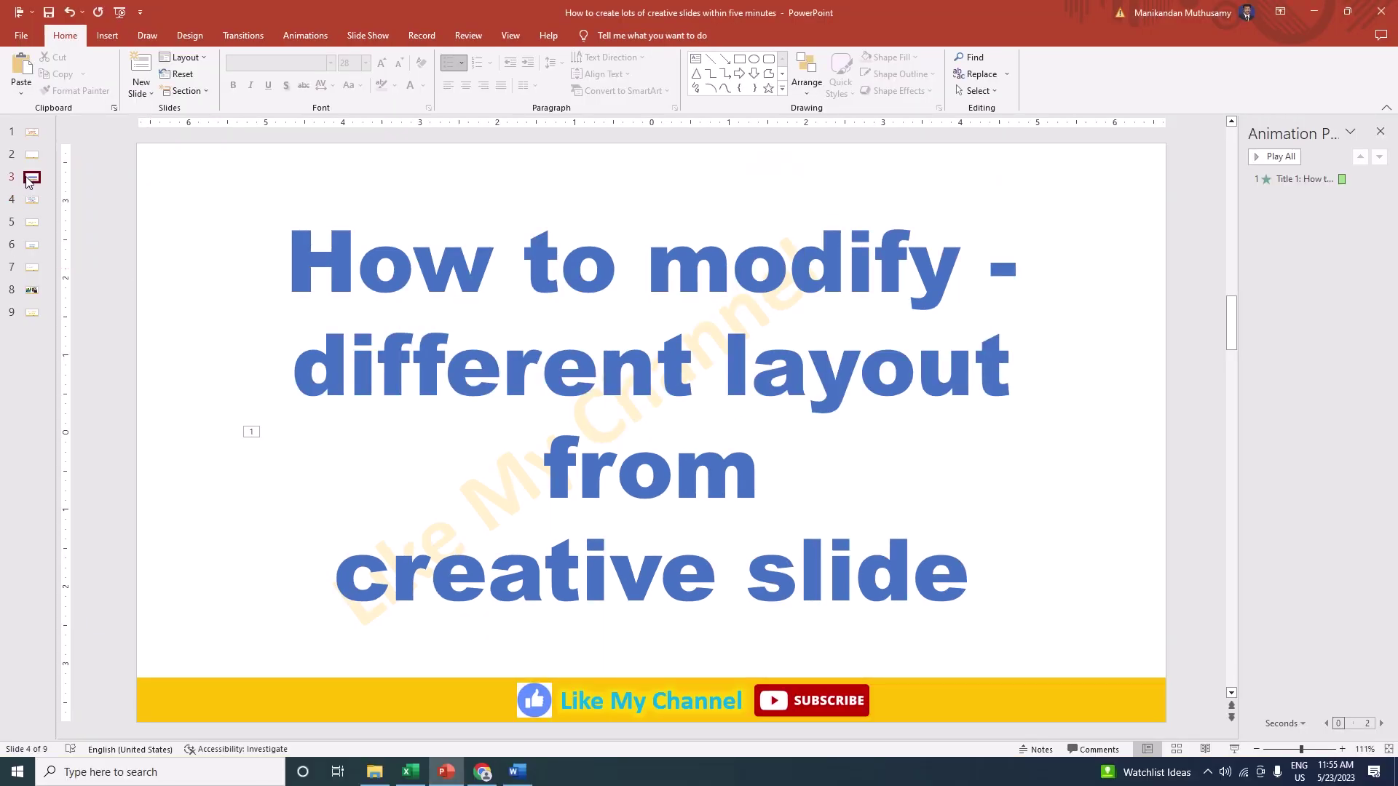
Step: Copy the curved-list slide 3 and paste it after slide 4 as slide 5
click(31, 178)
right_click(30, 180)
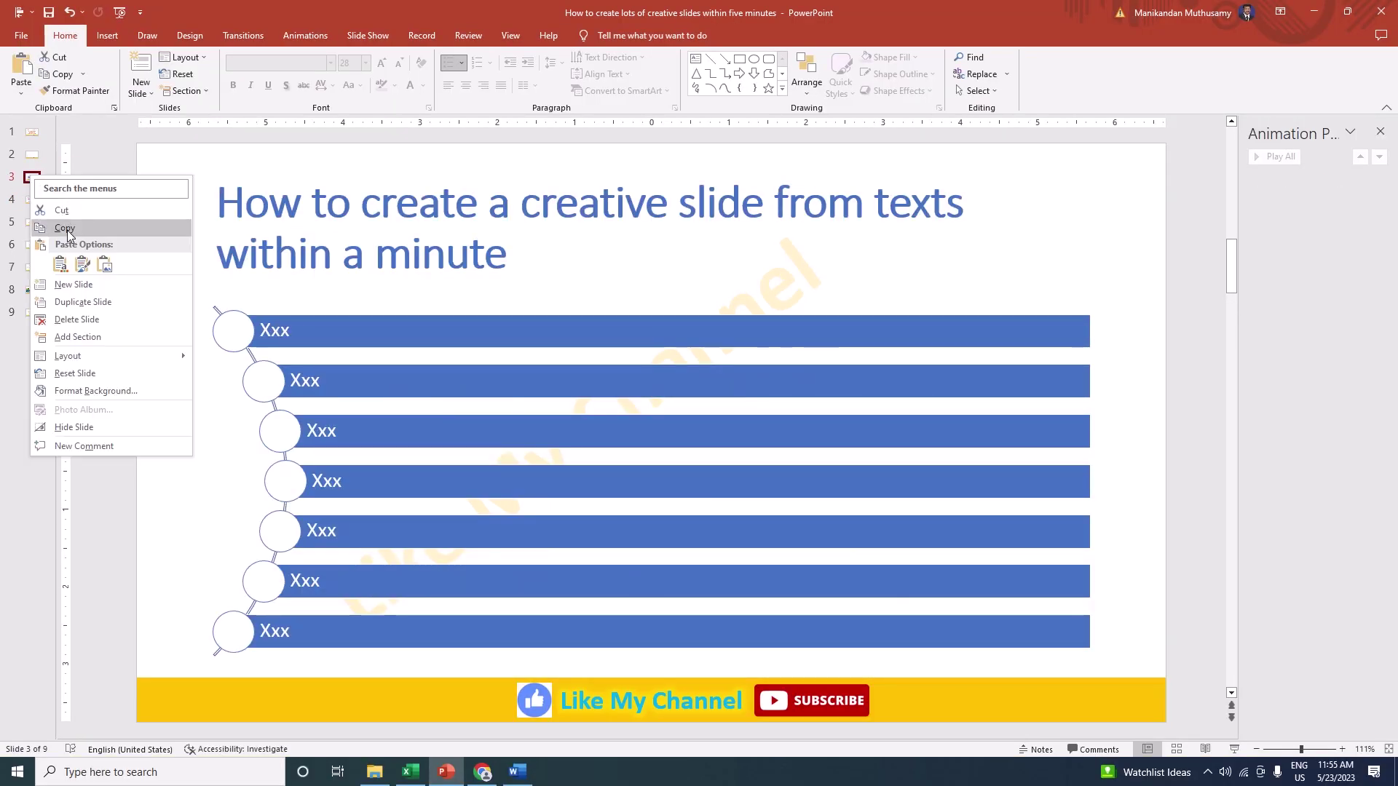
click(35, 220)
click(32, 211)
right_click(30, 211)
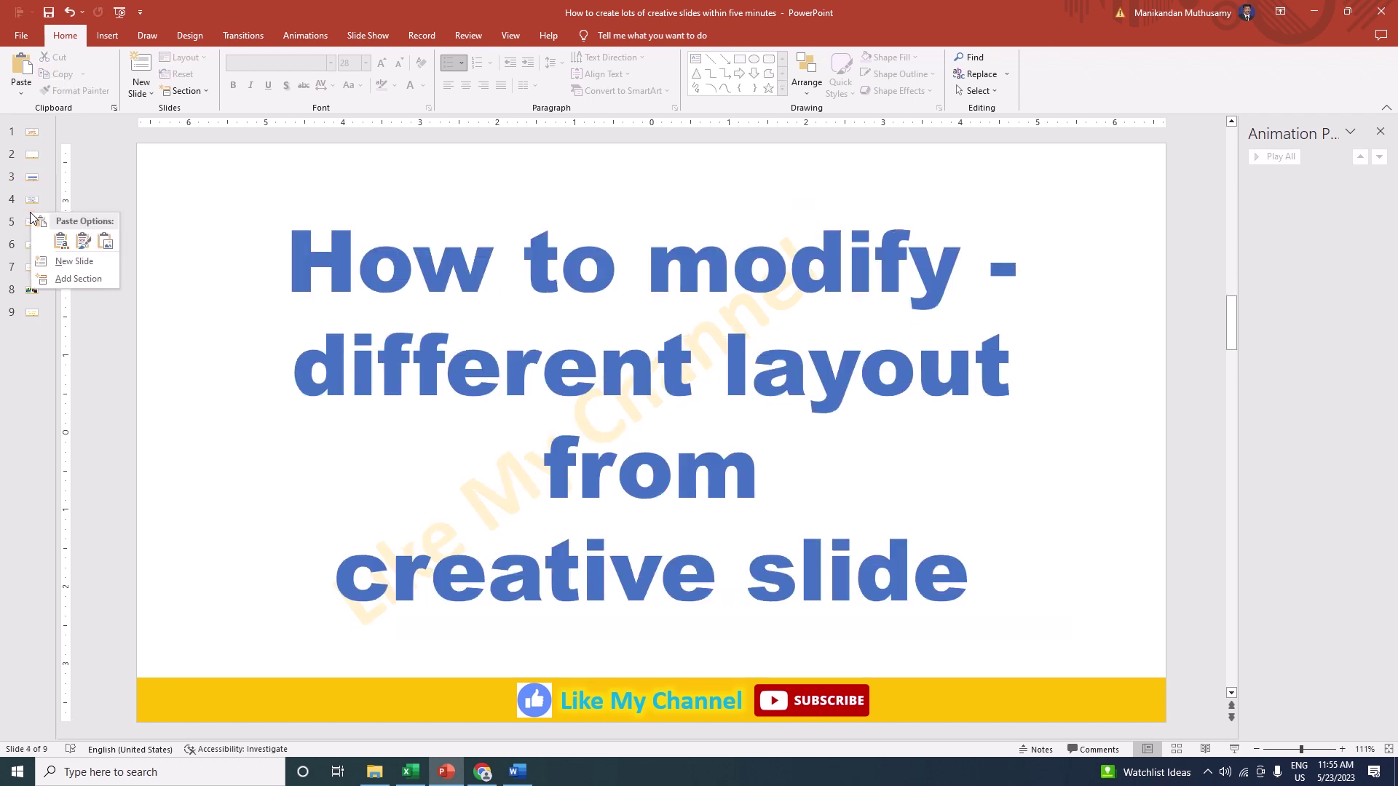
click(83, 241)
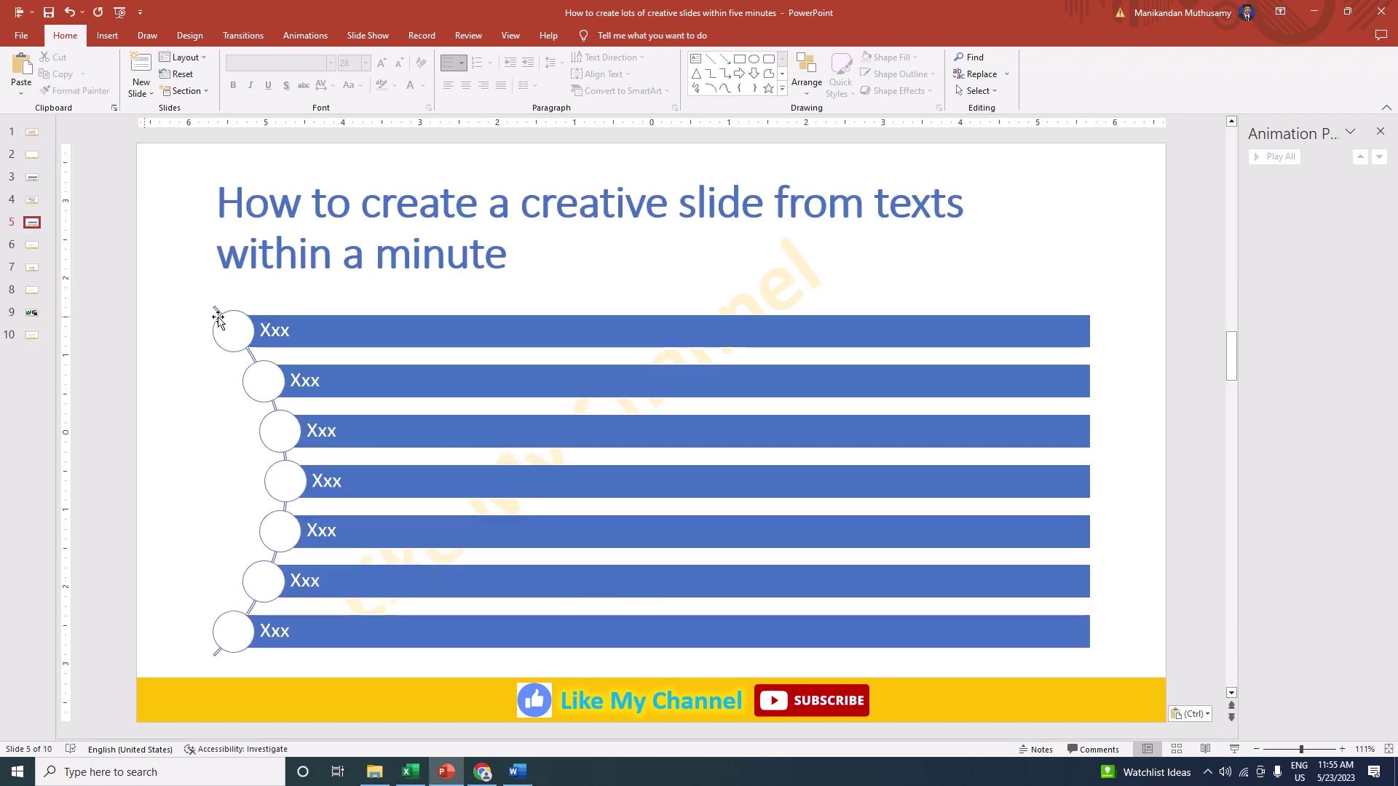
click(258, 311)
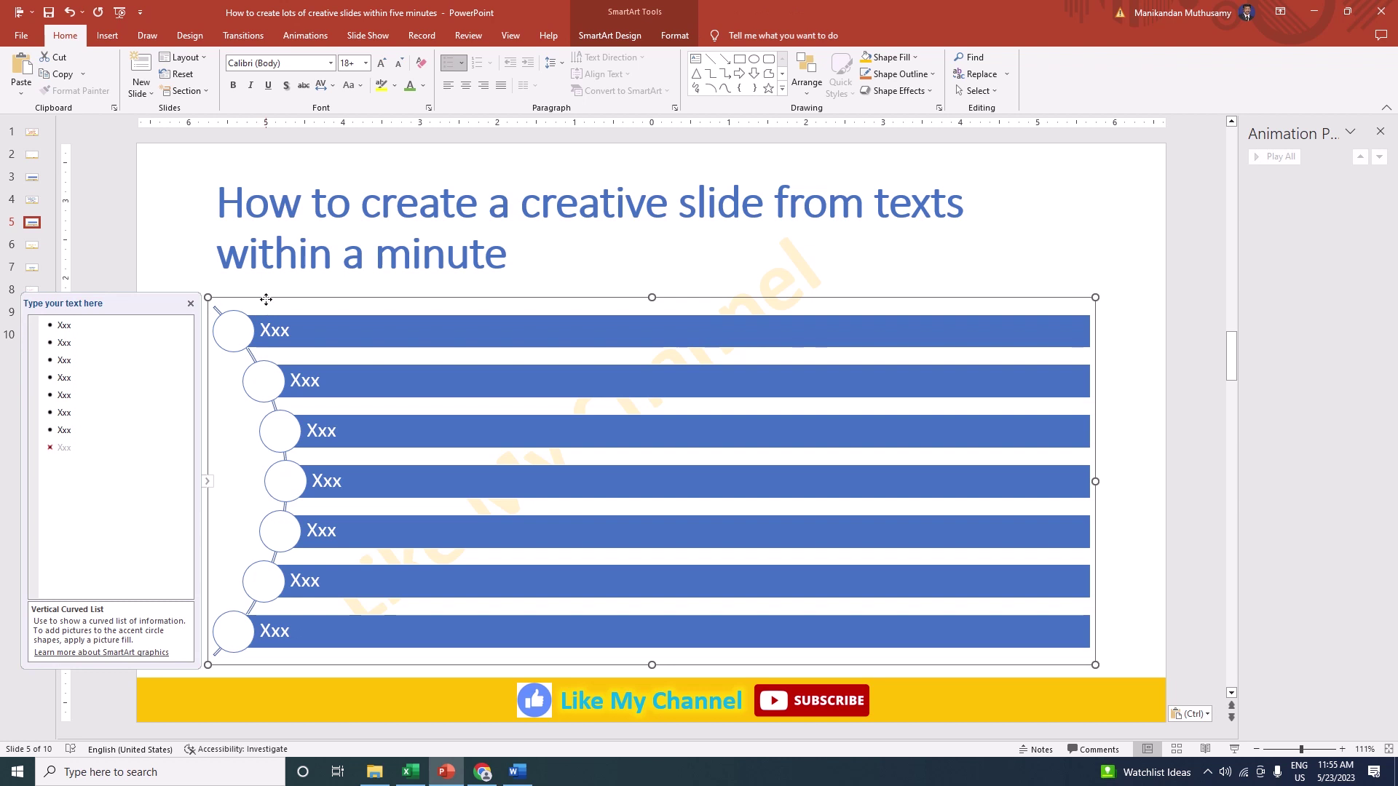
Step: Change slide 5's SmartArt layout to Upward Arrow from the full layout chooser
click(621, 40)
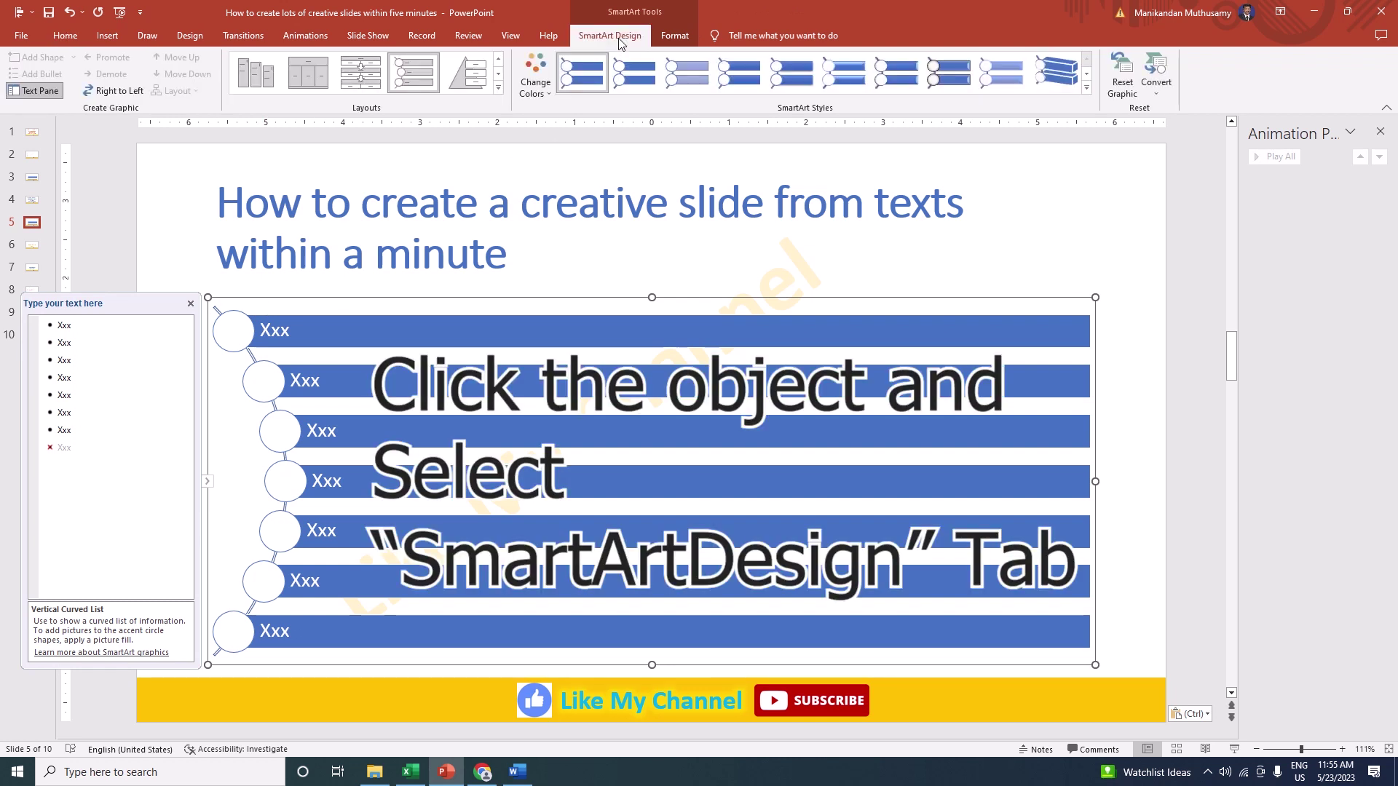
click(498, 89)
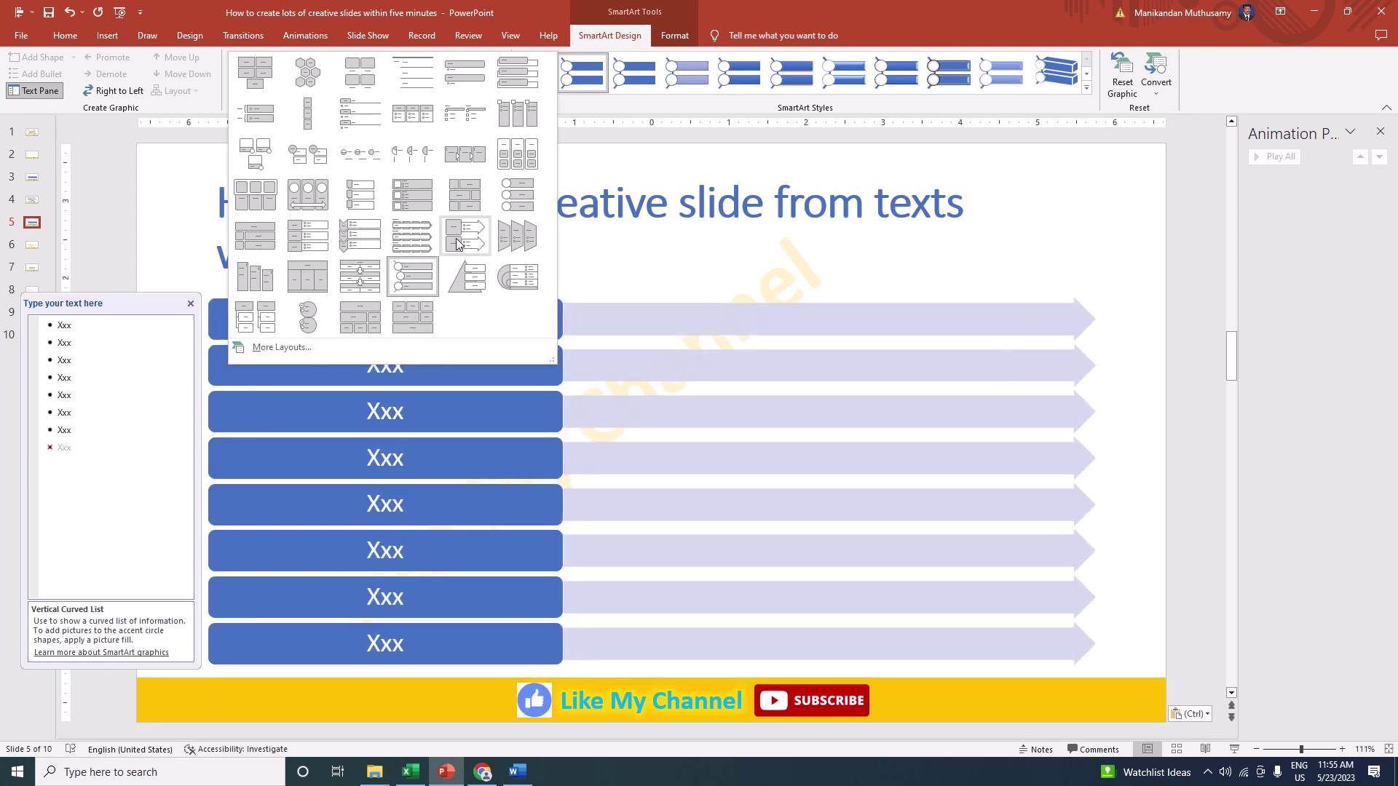
click(268, 346)
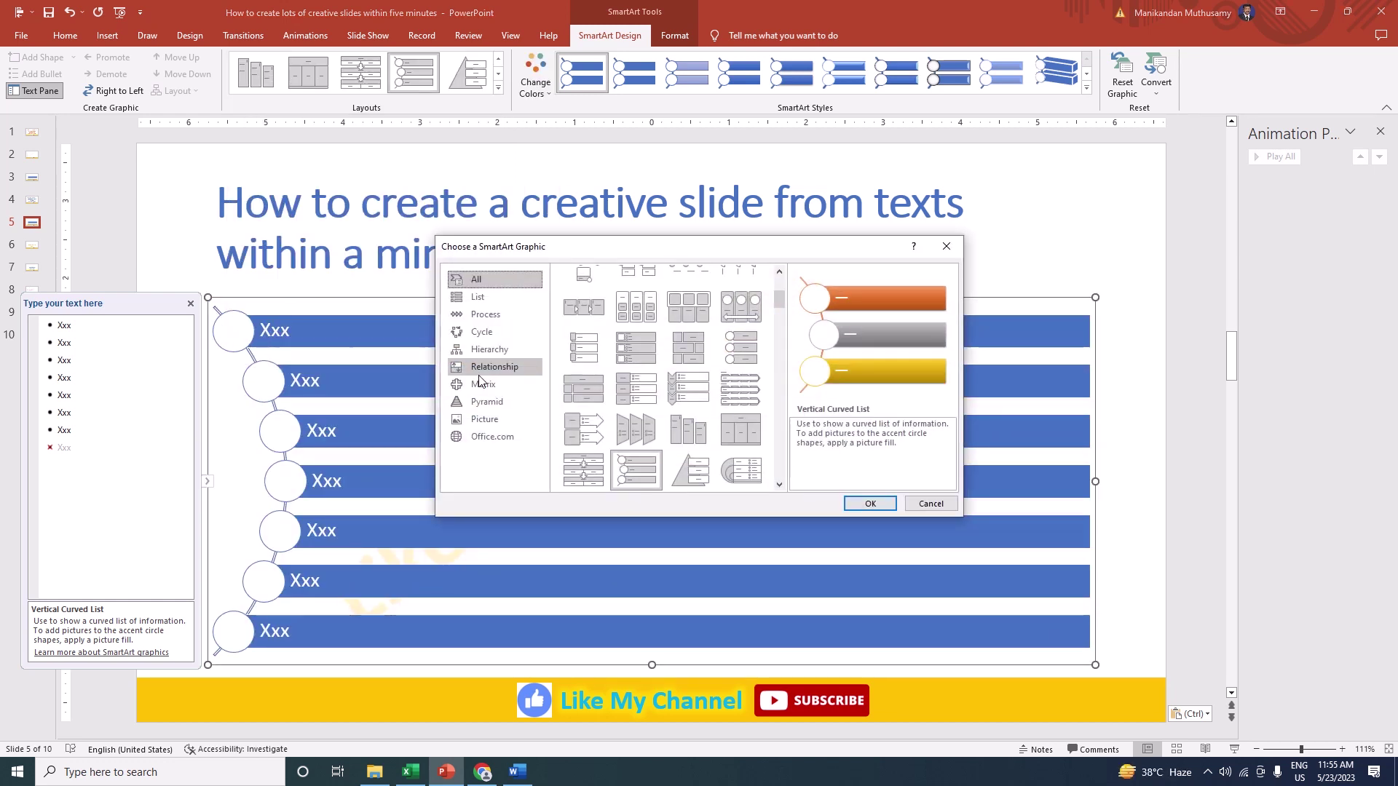
scroll(651, 441, down, 3)
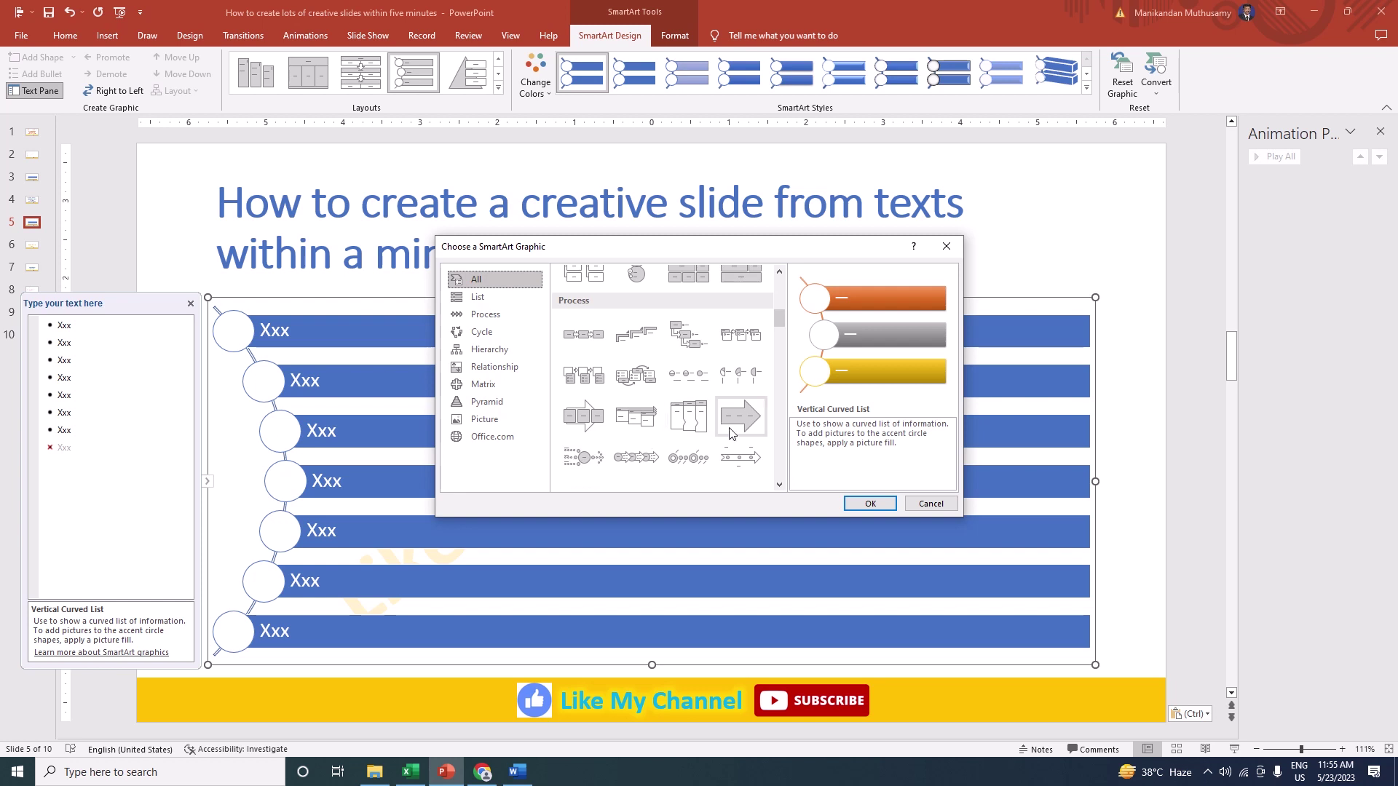
scroll(697, 419, down, 3)
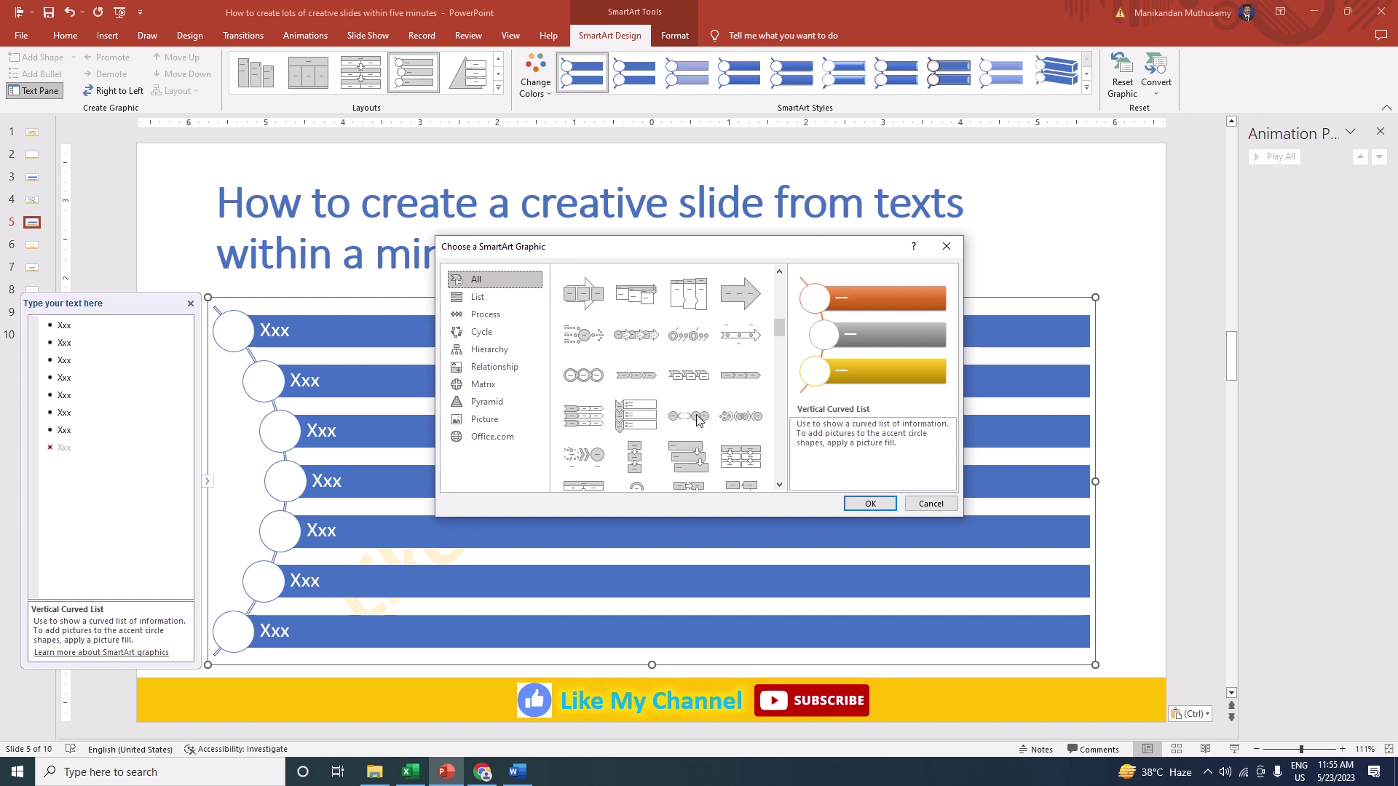
scroll(697, 420, down, 3)
scroll(697, 421, down, 3)
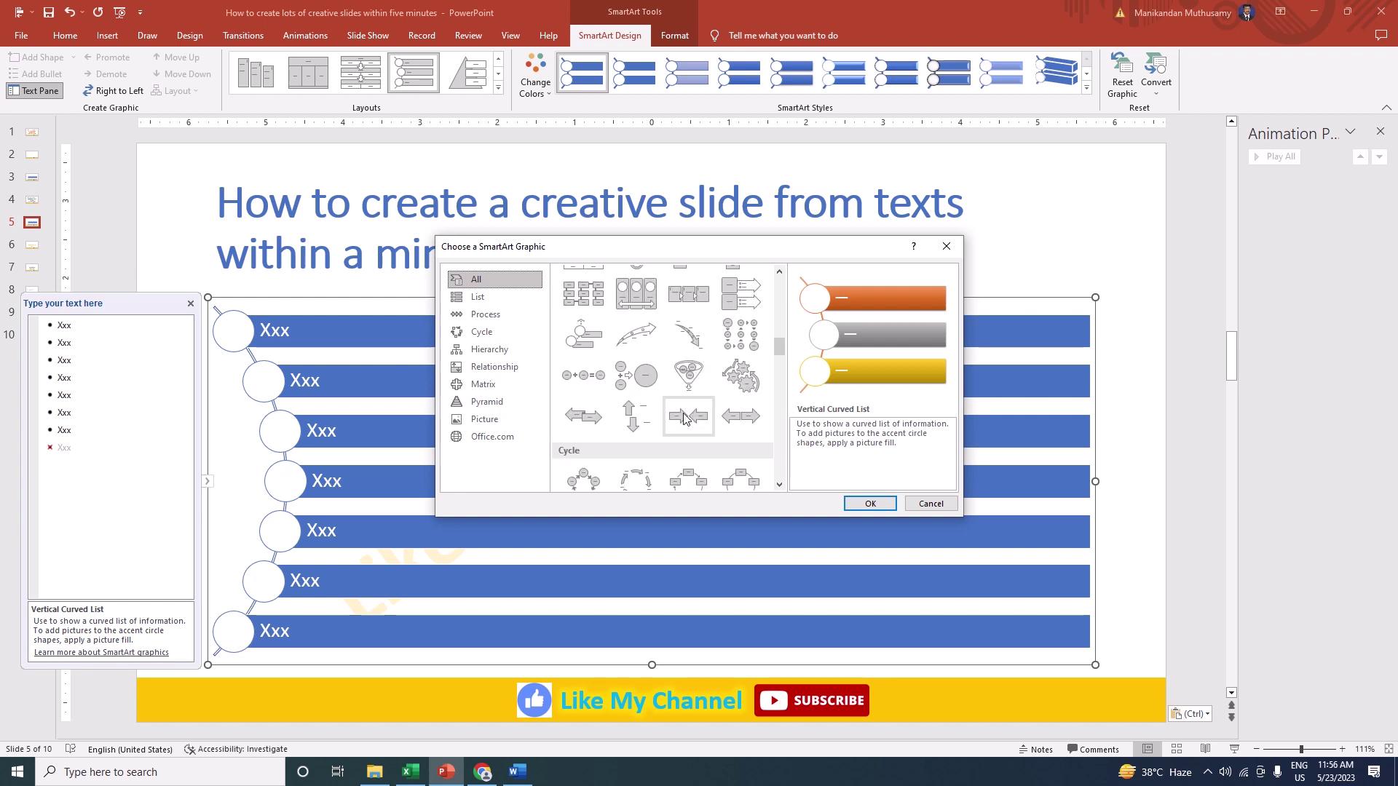
click(626, 336)
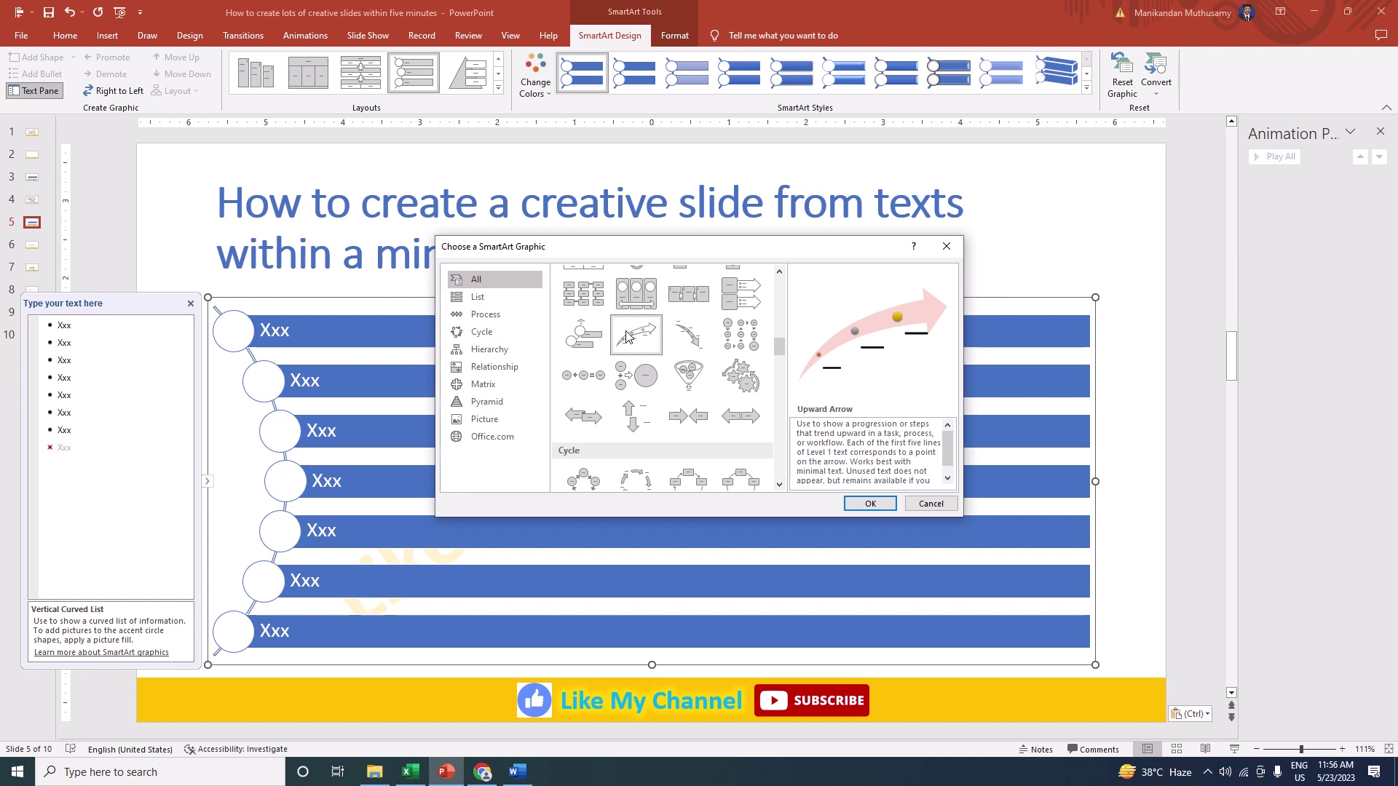
click(869, 504)
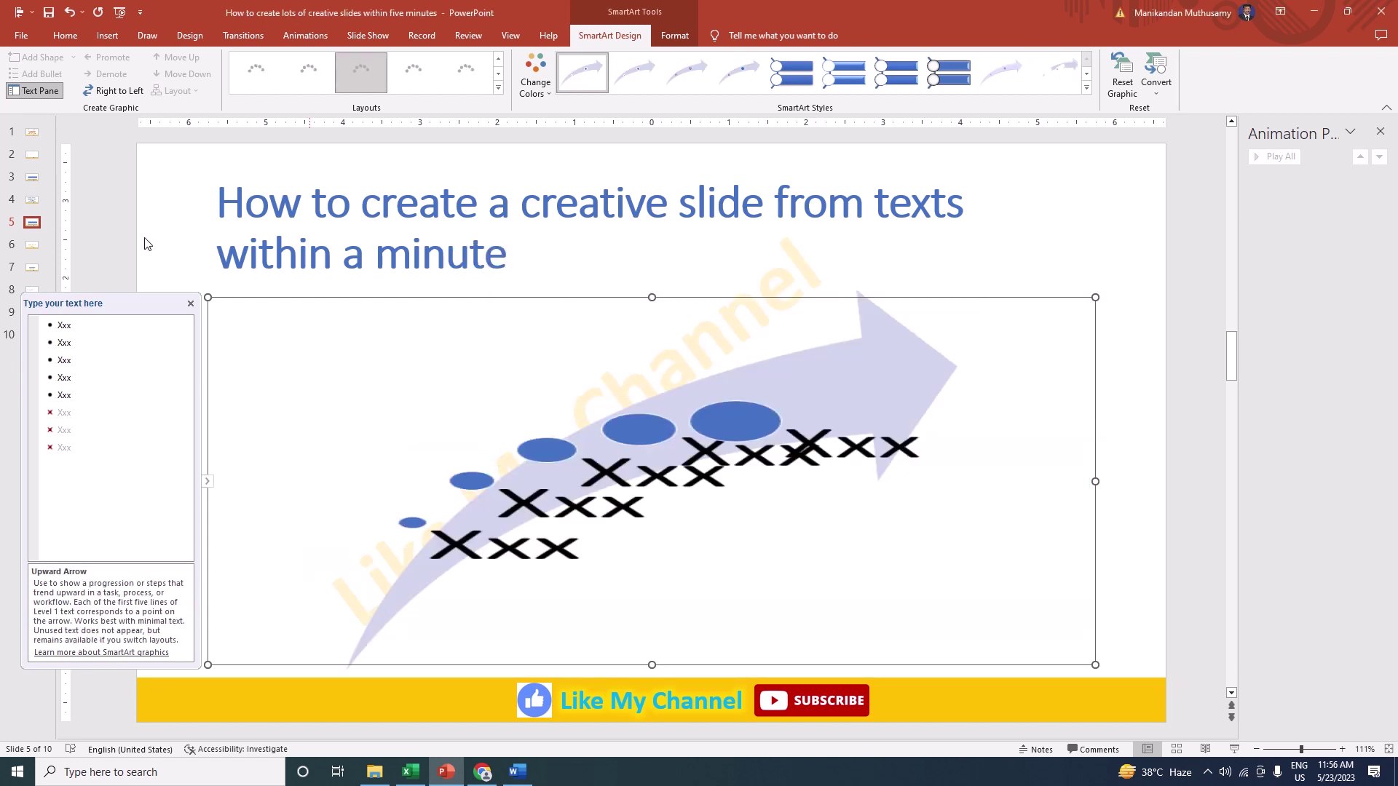
click(145, 238)
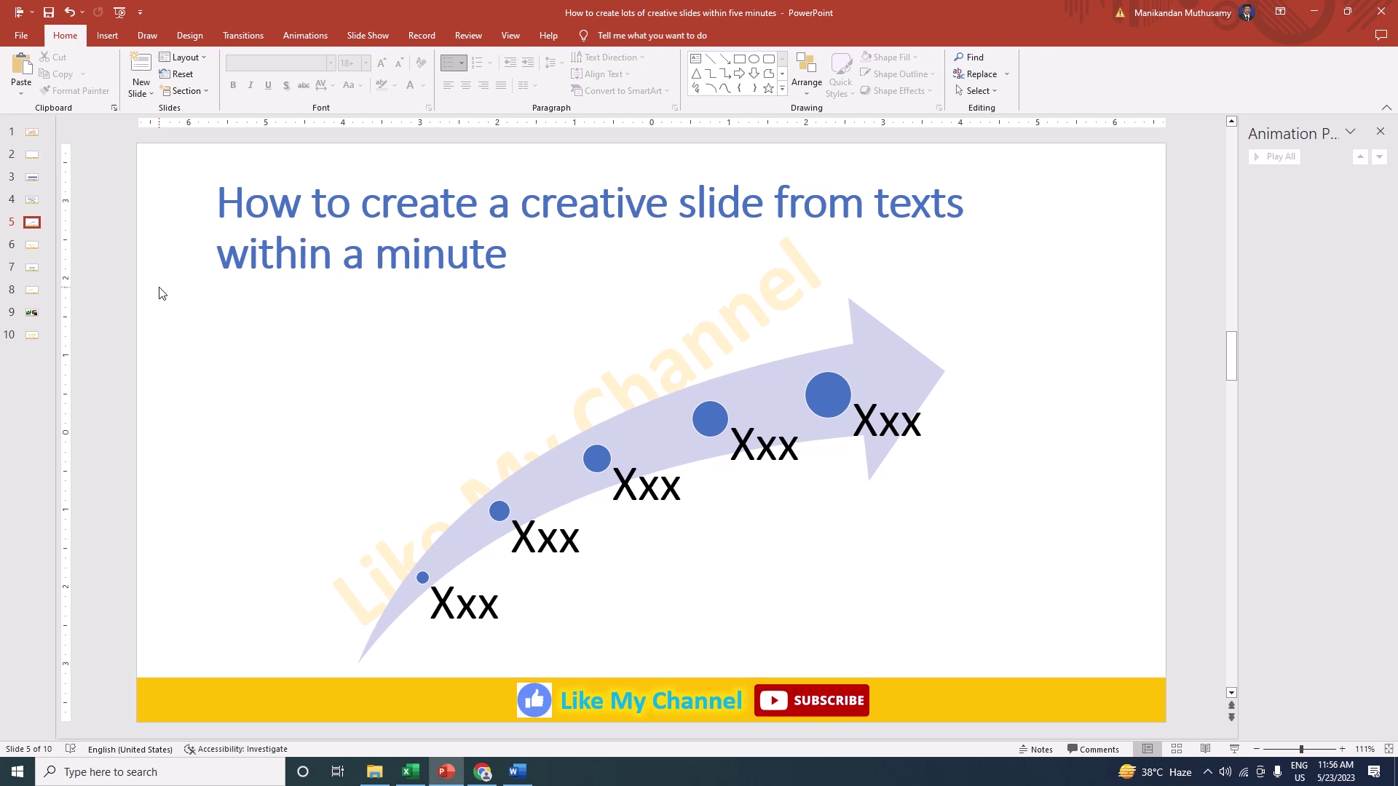
Step: Play slide 6 as a slide show and return to editing
scroll(162, 293, down, 1)
key(shift+F5)
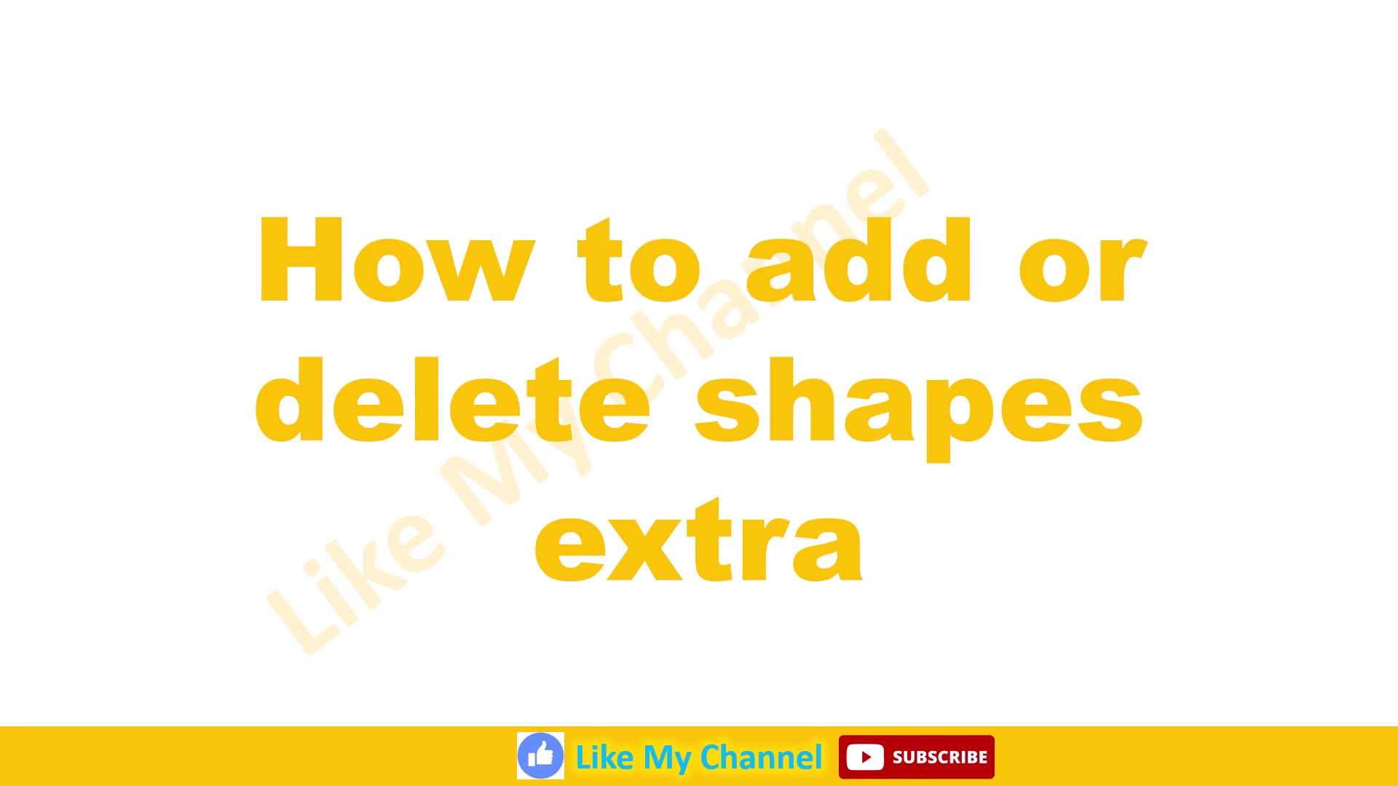
key(Escape)
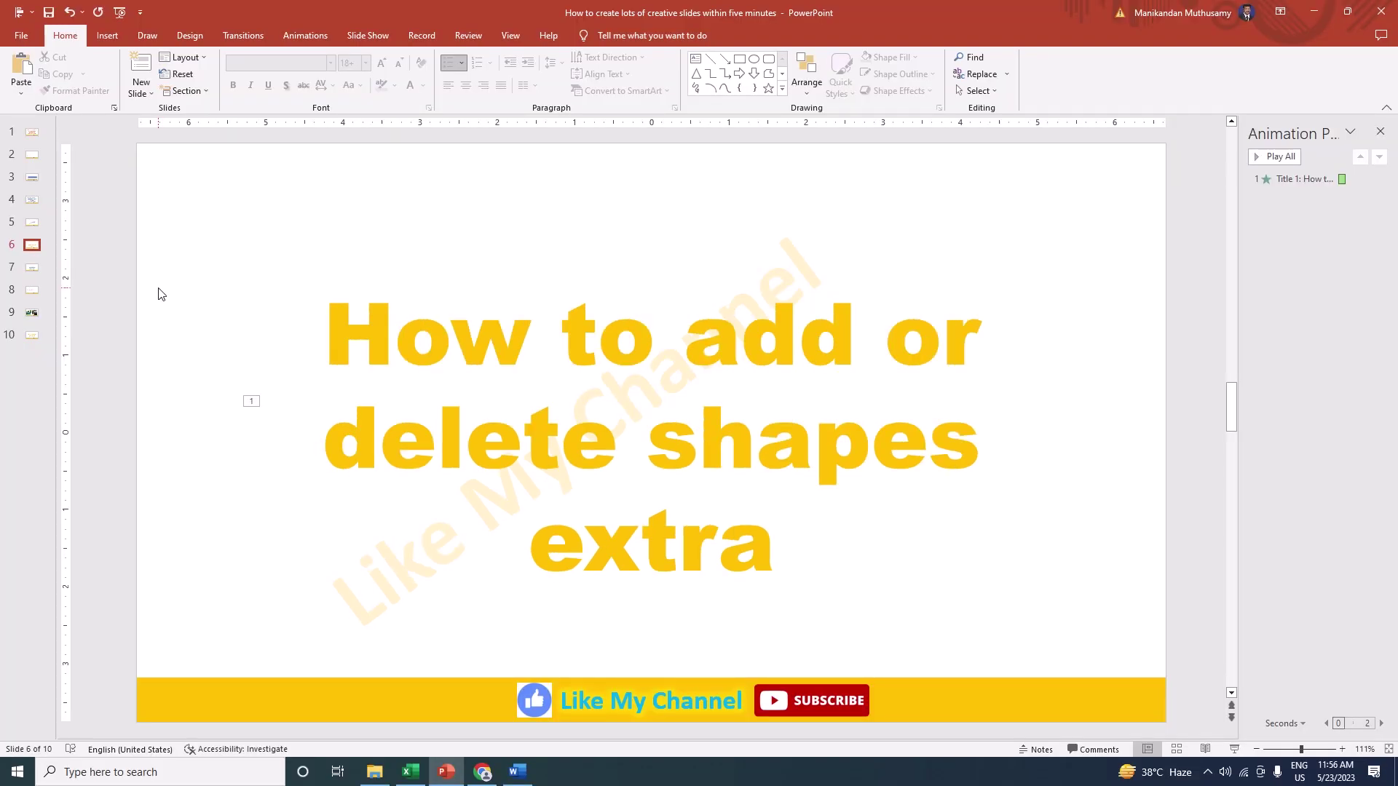
Step: Copy the Upward Arrow slide 5 and paste it after slide 6 as slide 7
scroll(162, 294, up, 1)
scroll(161, 294, up, 1)
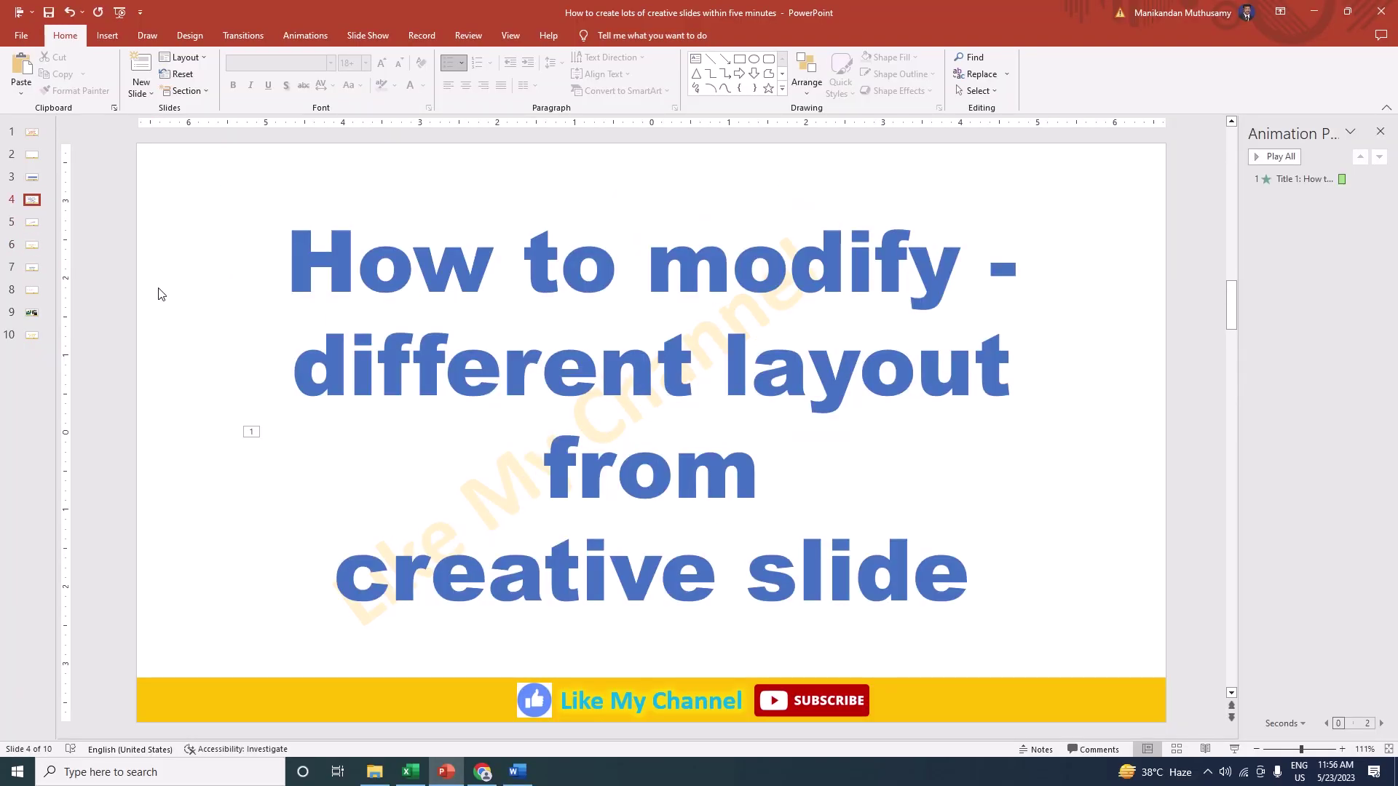
scroll(162, 294, down, 1)
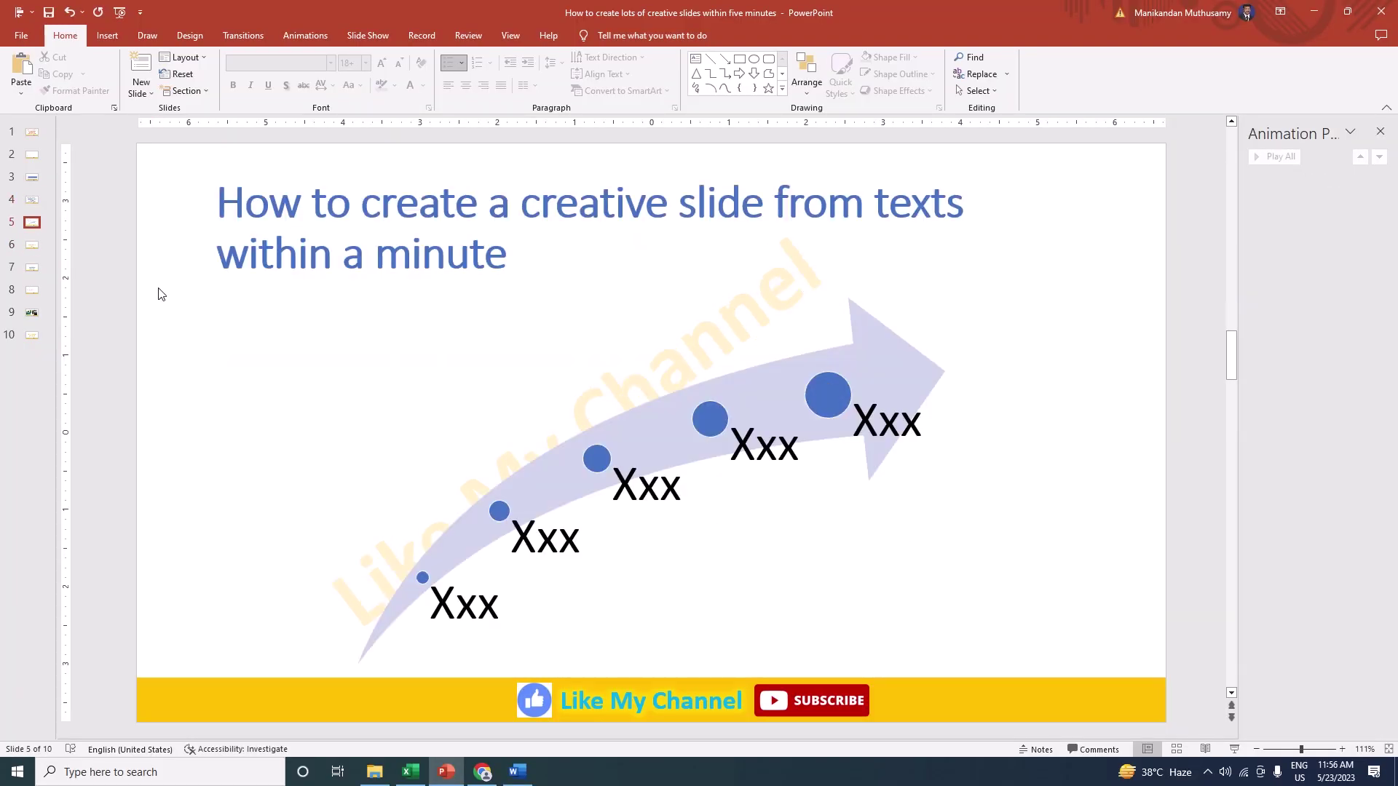
right_click(33, 226)
click(43, 270)
click(36, 256)
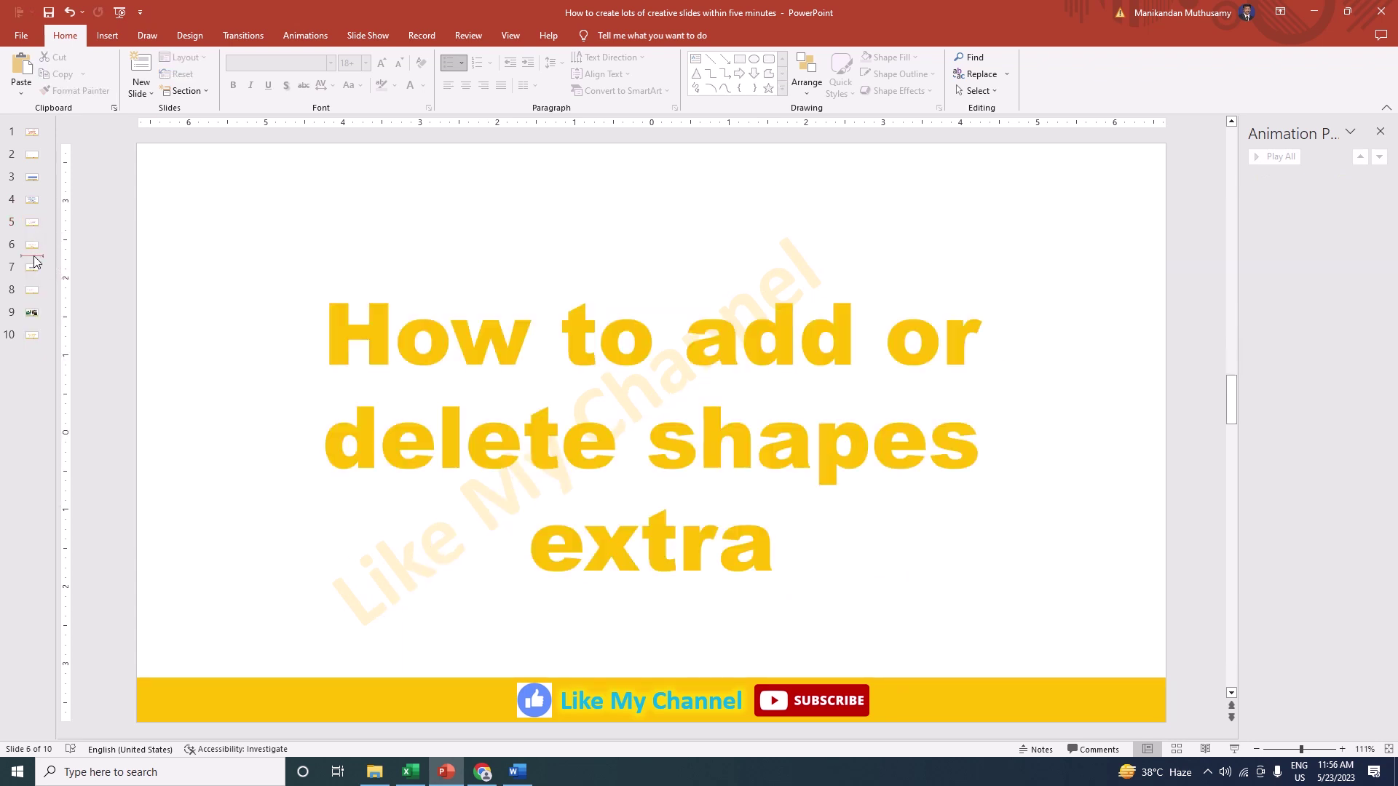
right_click(36, 257)
click(87, 285)
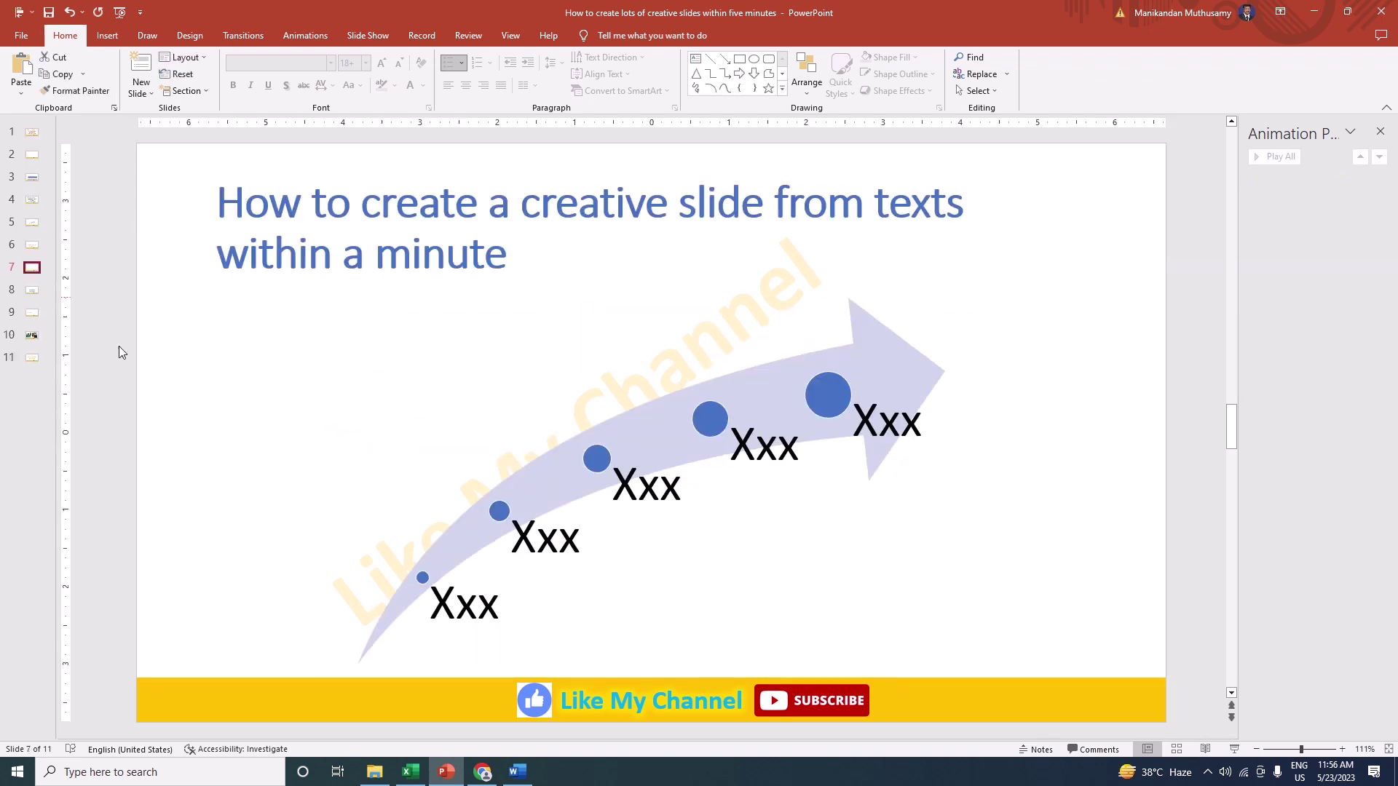
click(551, 422)
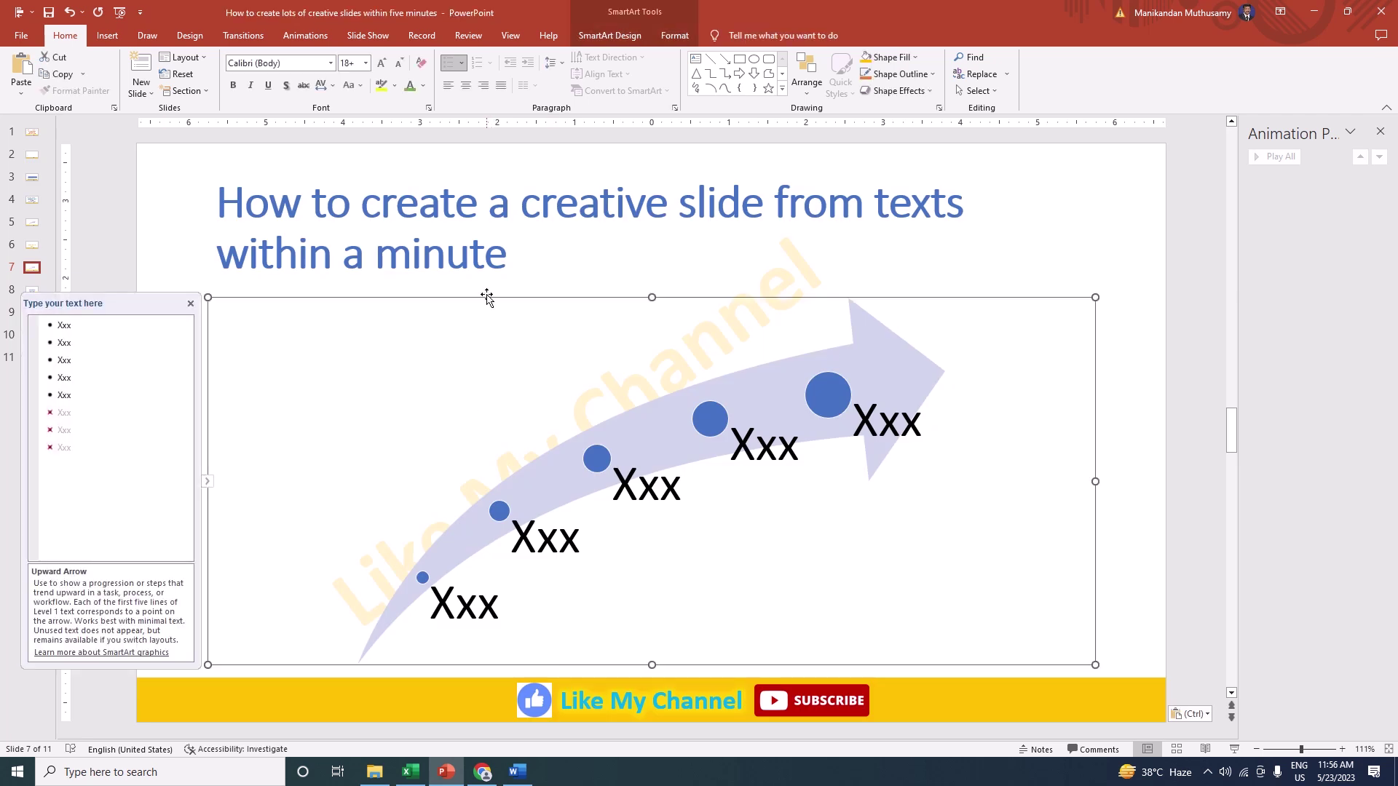
click(609, 36)
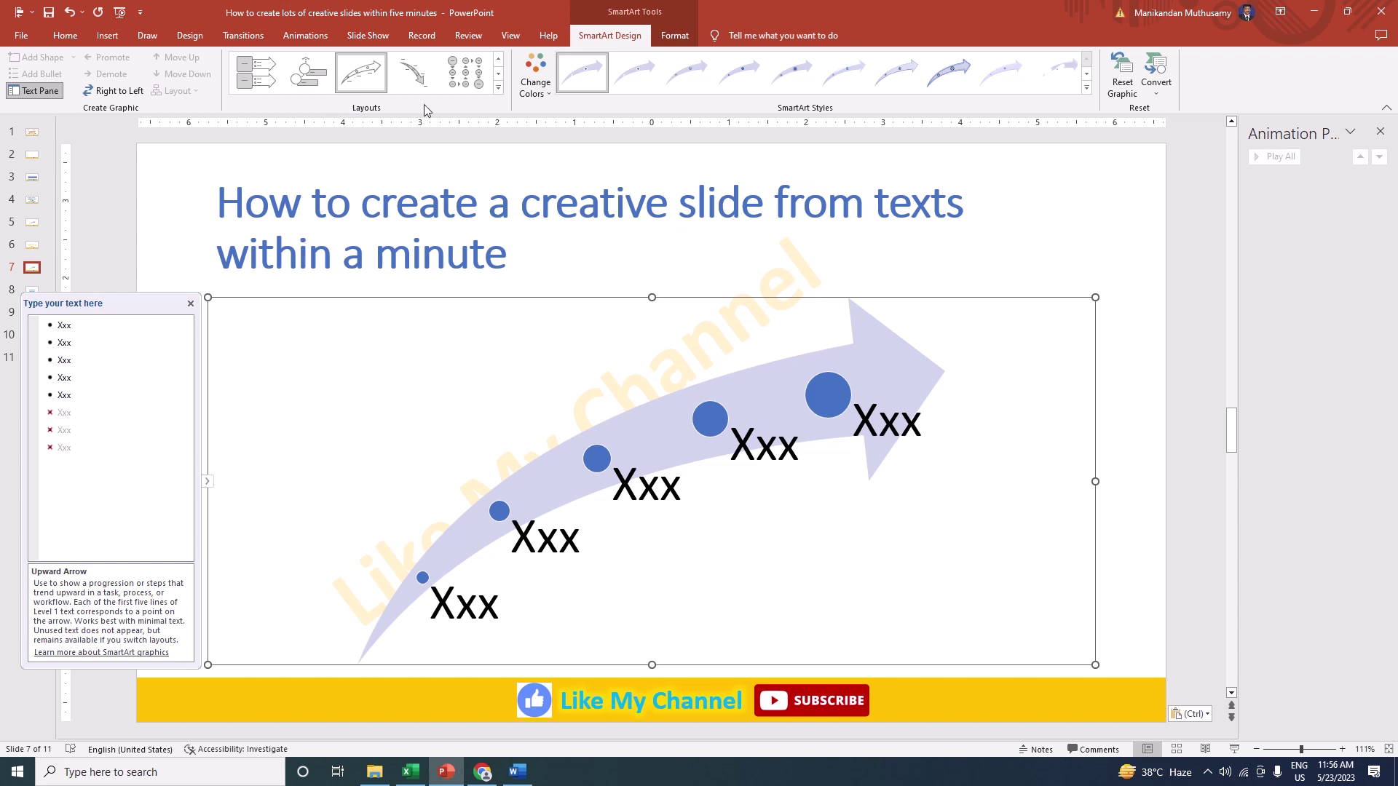
Step: Switch slide 7's SmartArt to the Cycle category's Basic Cycle layout
click(498, 88)
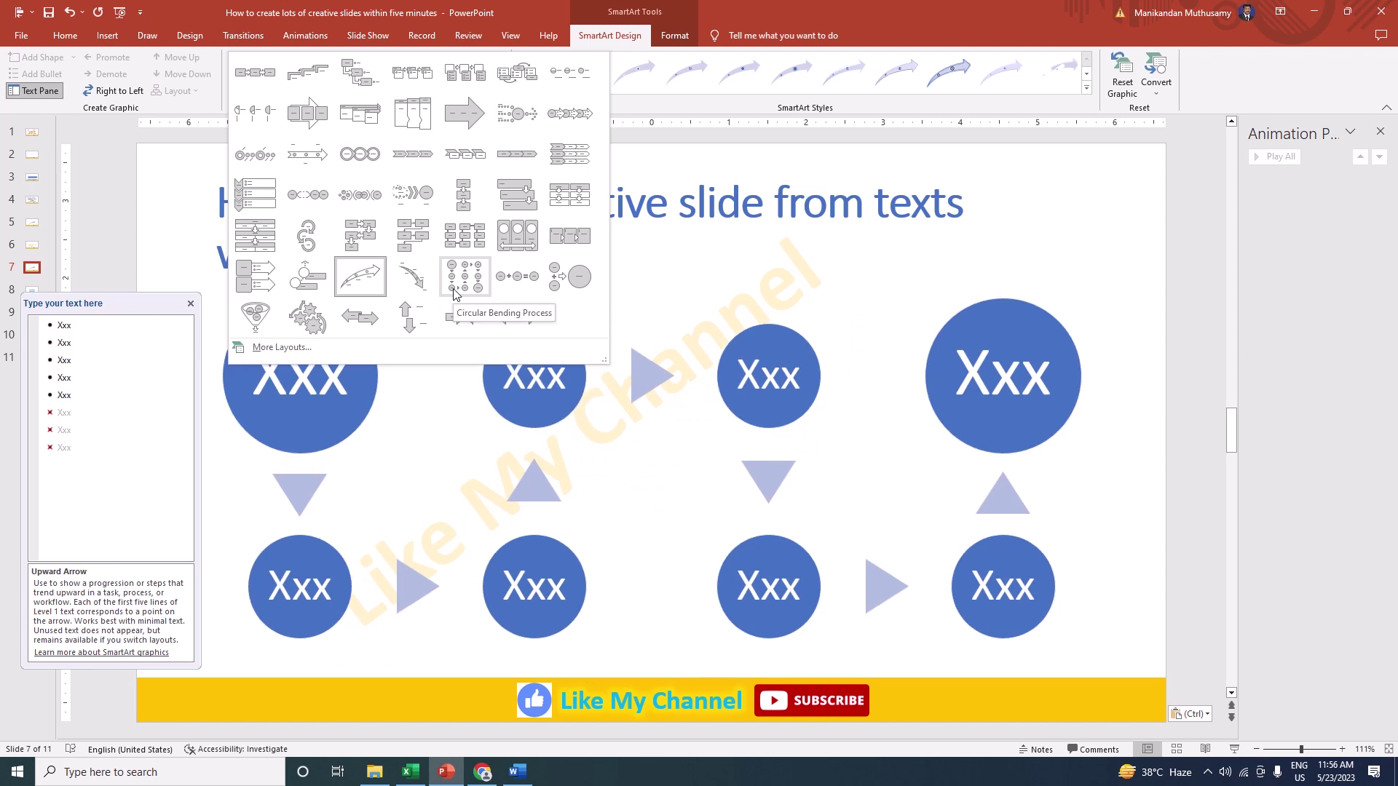
click(291, 349)
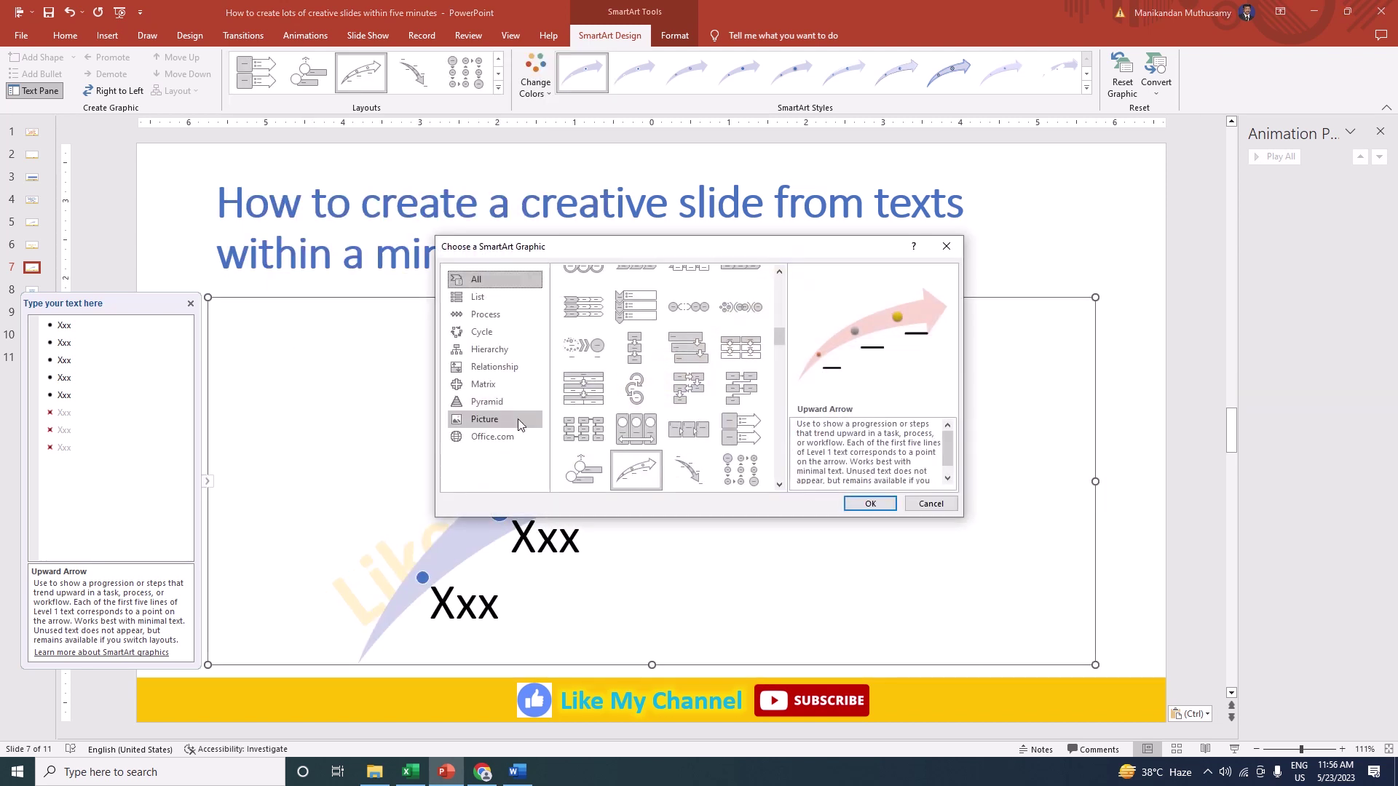
click(495, 332)
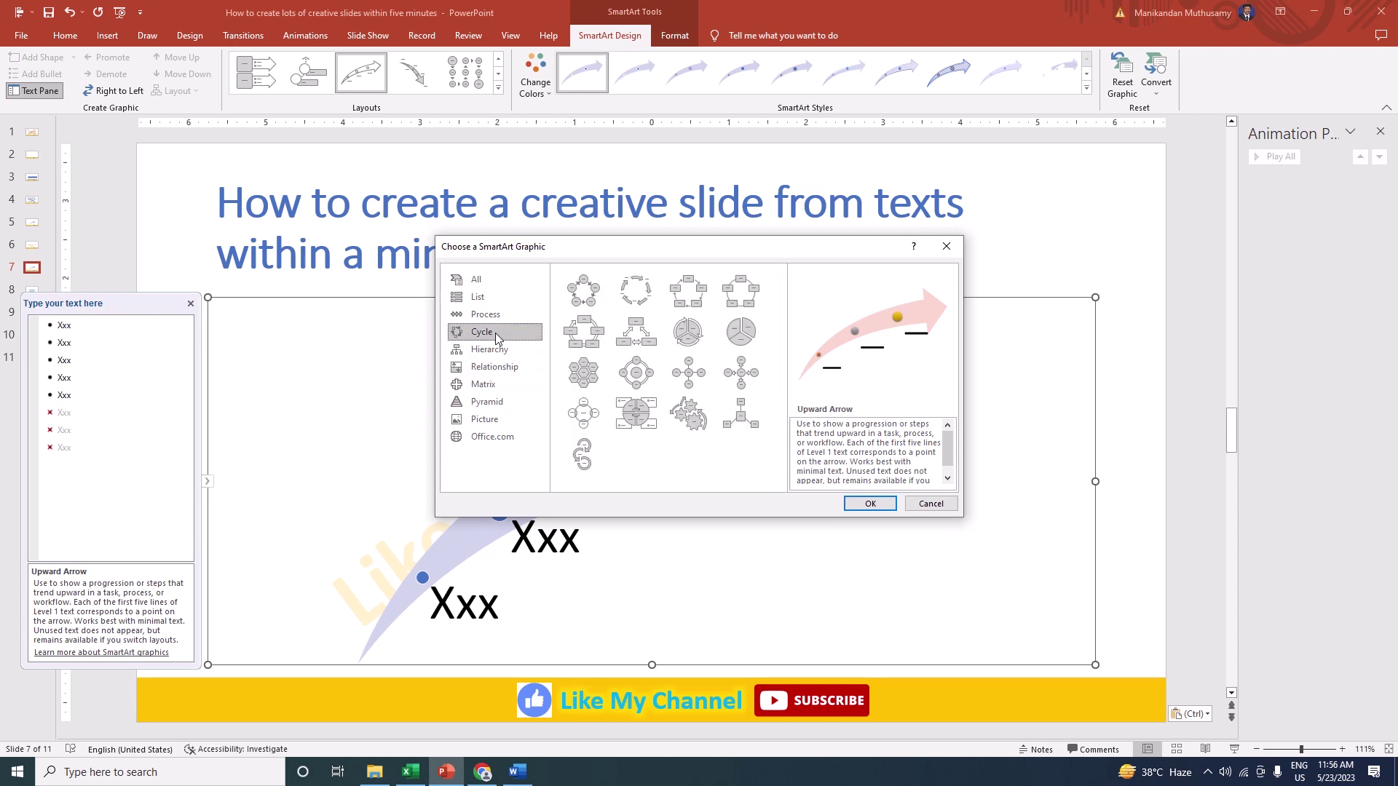
click(583, 295)
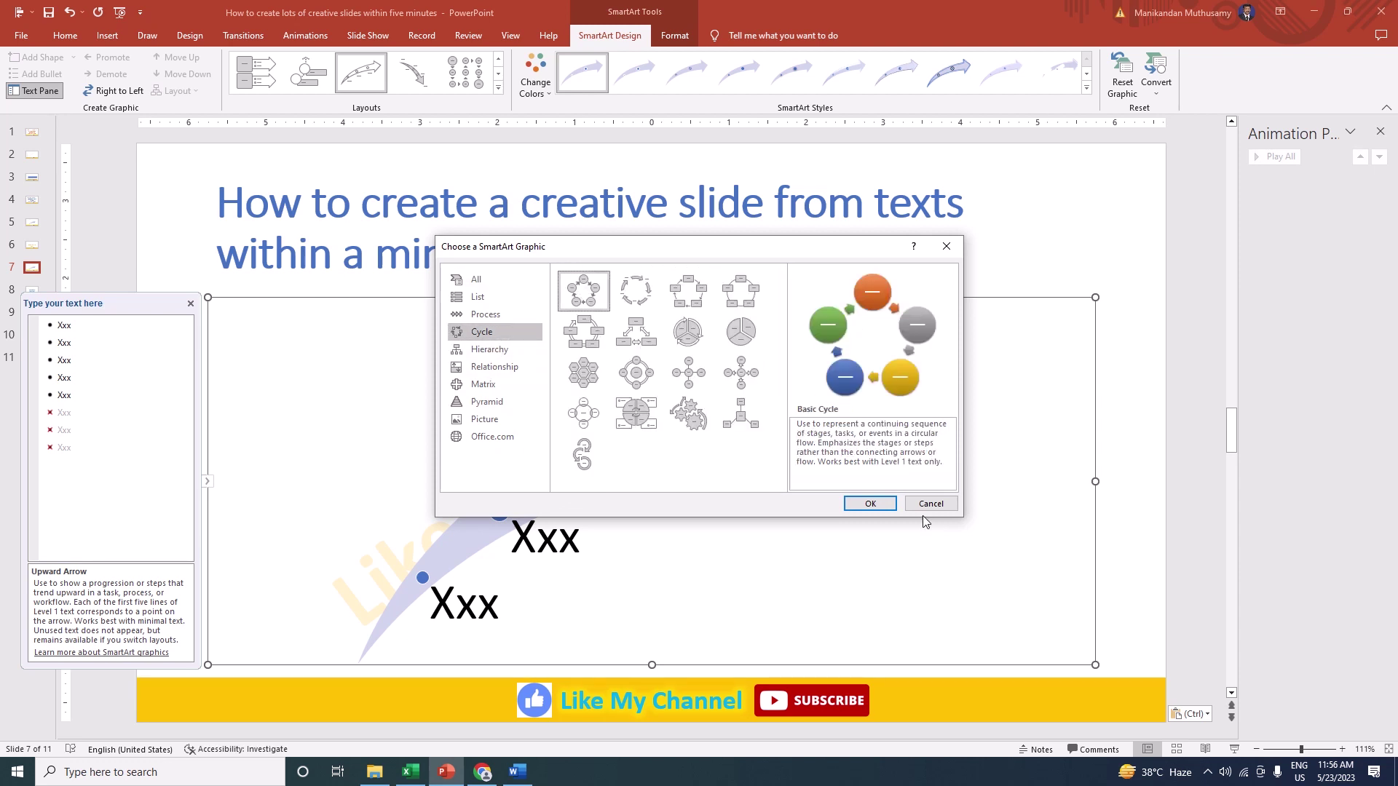
click(870, 504)
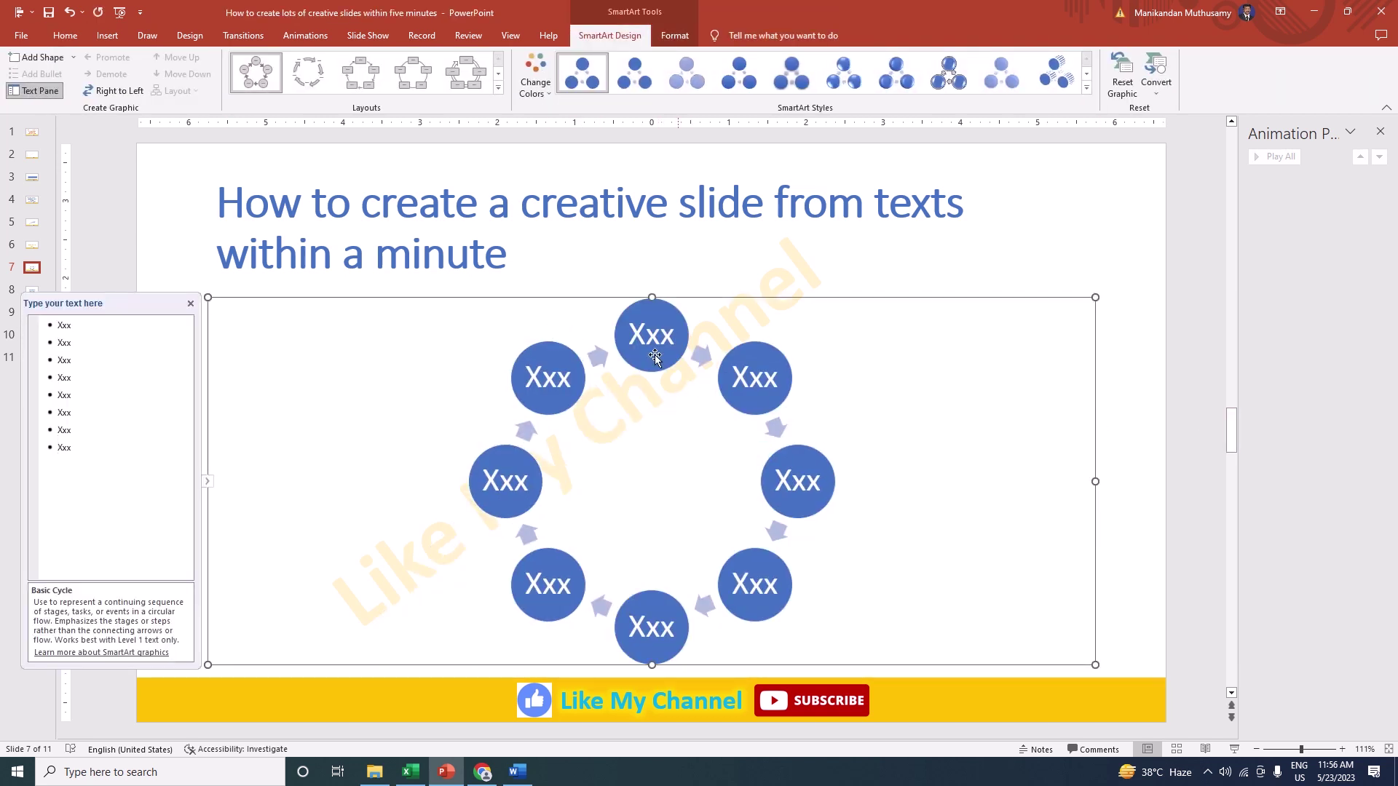
Step: Delete circles from the Basic Cycle until five Xxx circles remain
click(674, 319)
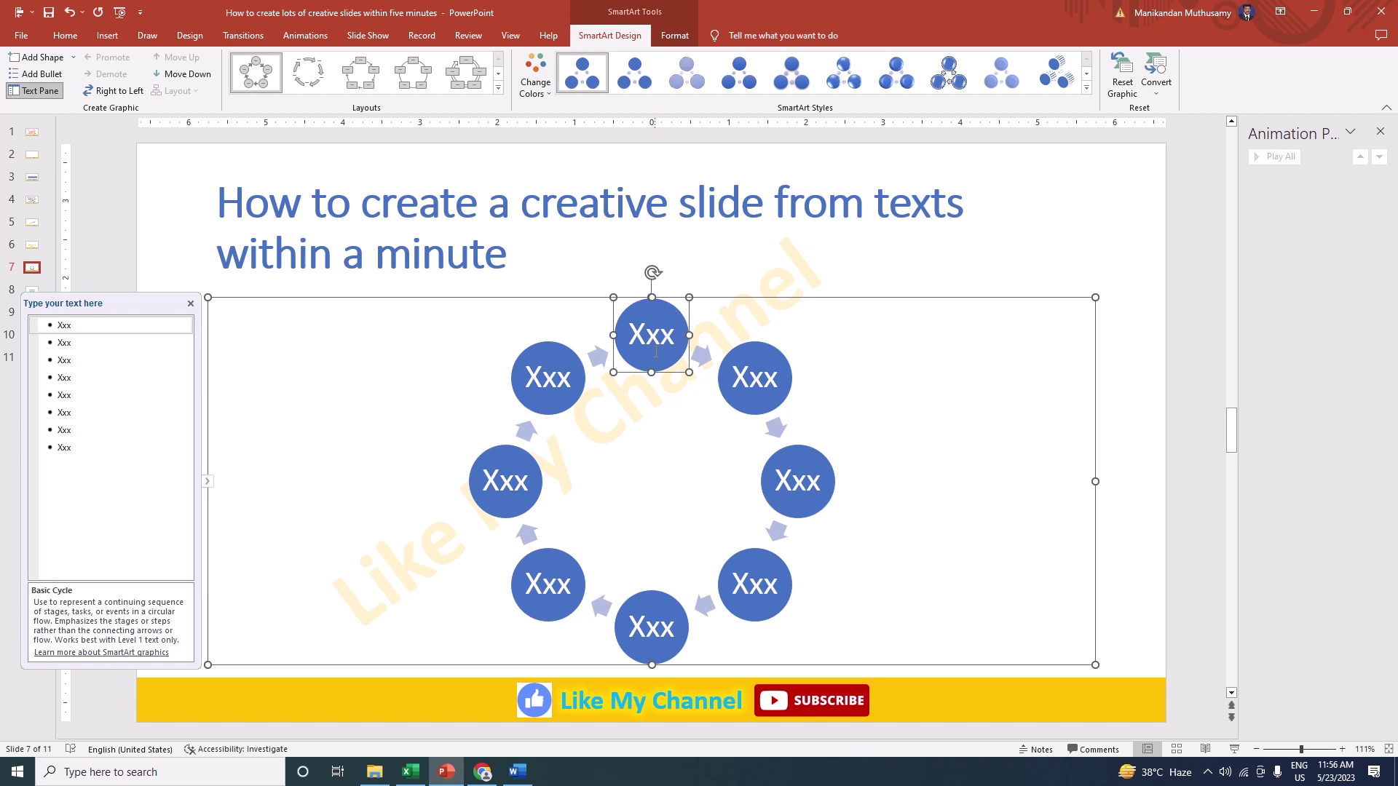
right_click(671, 315)
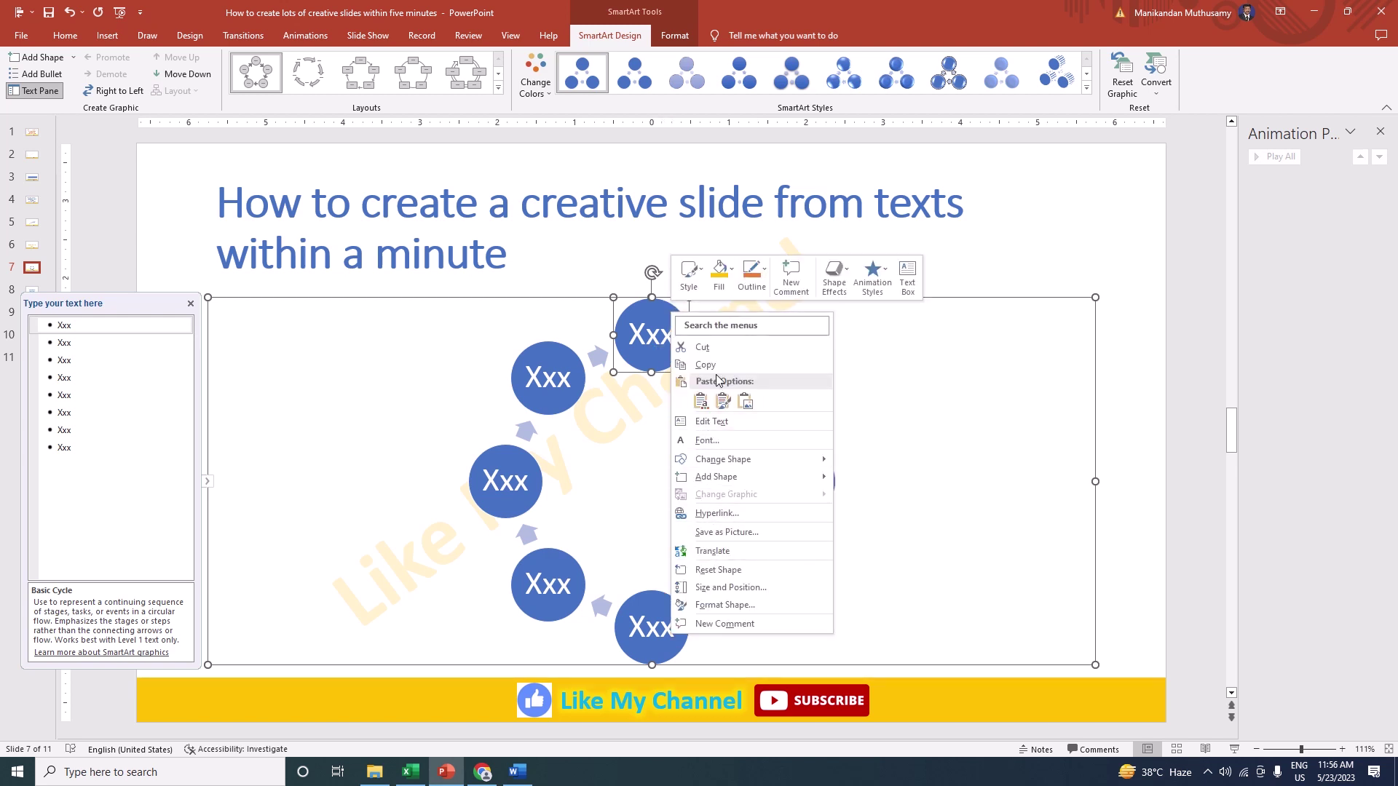
key(Escape)
key(Delete)
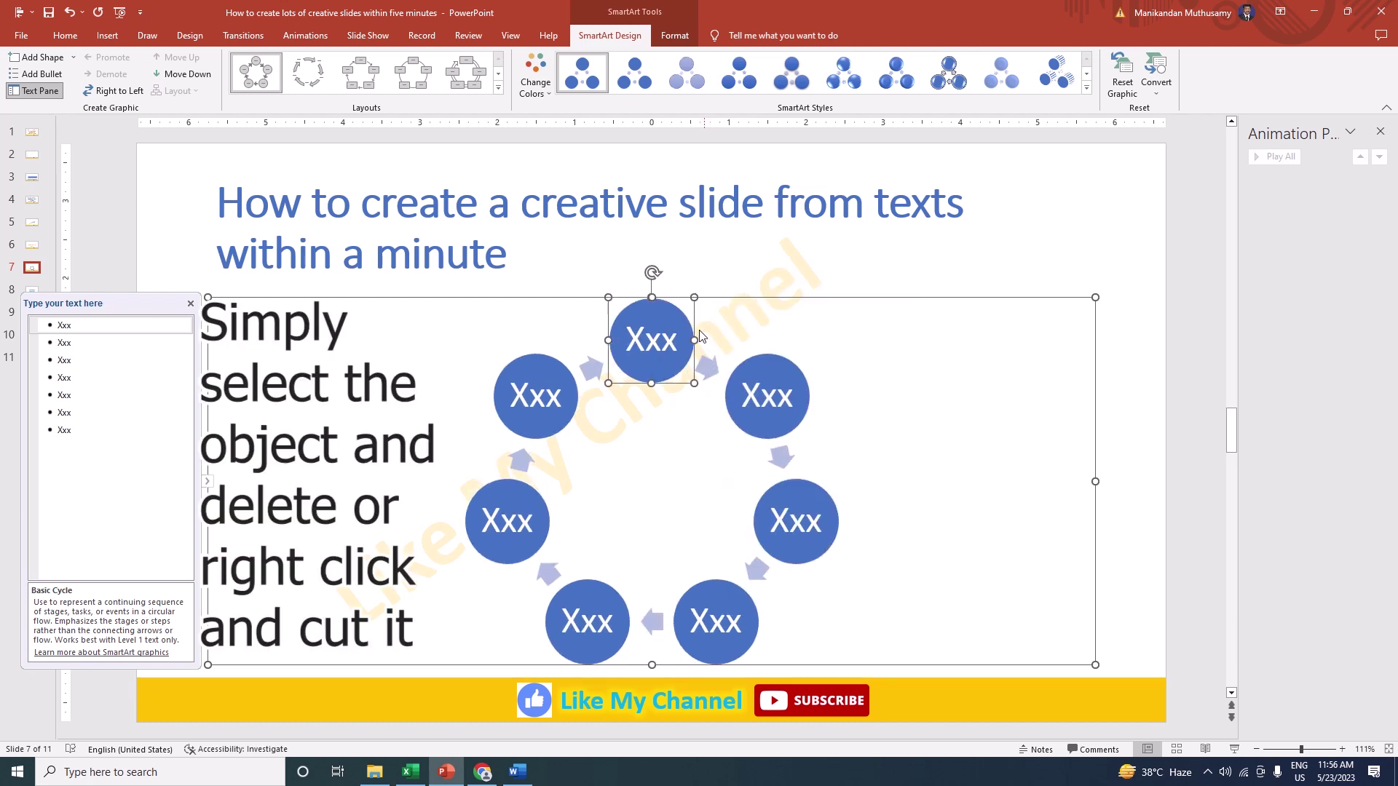
right_click(682, 322)
click(728, 355)
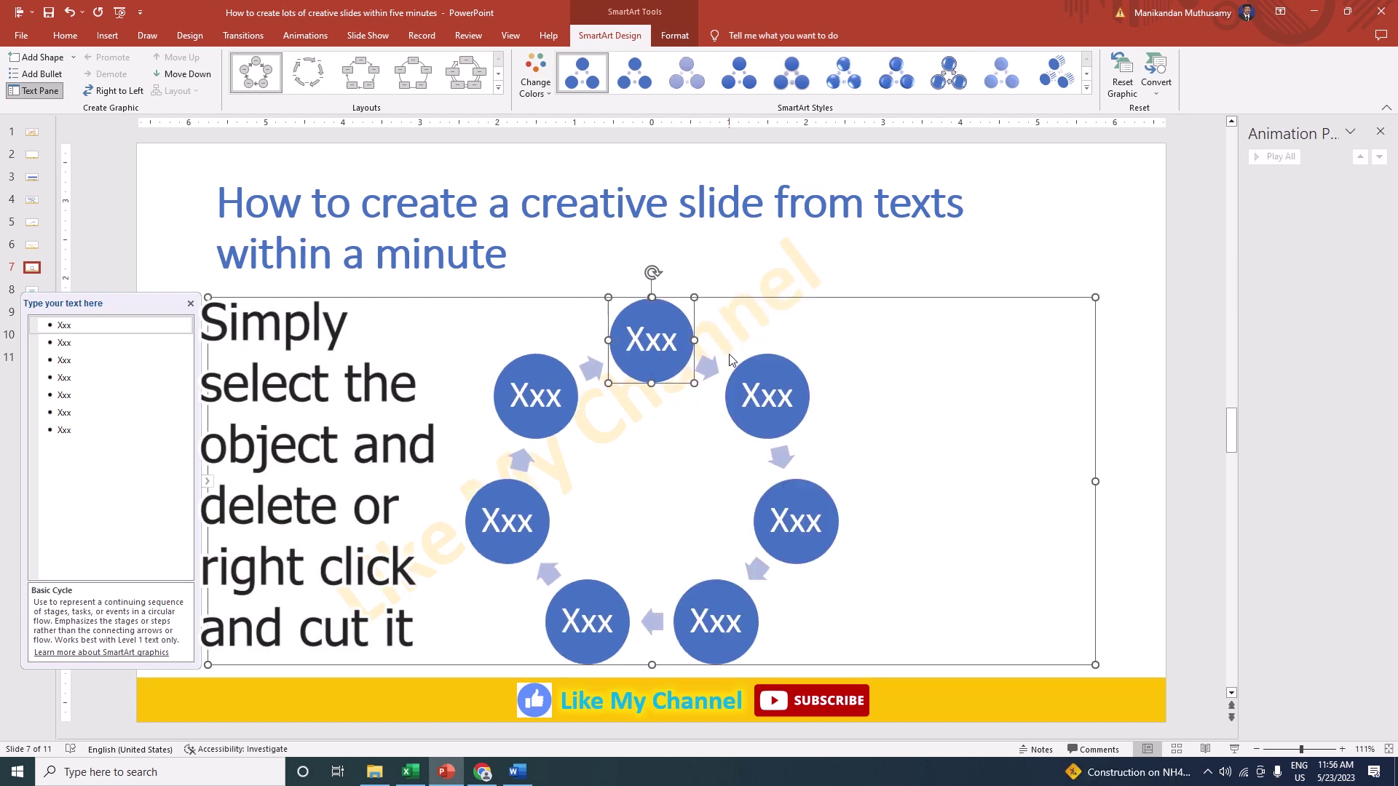
right_click(682, 320)
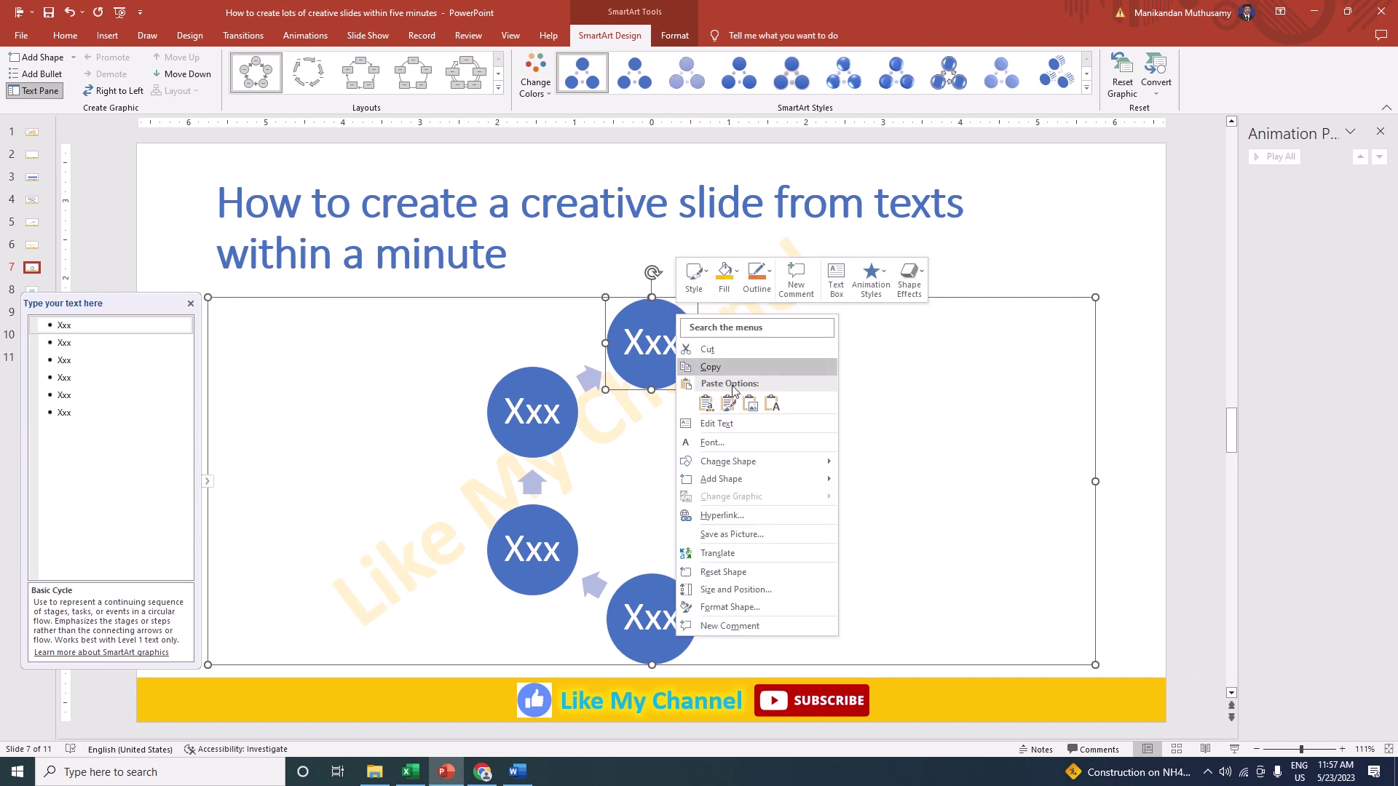
click(707, 350)
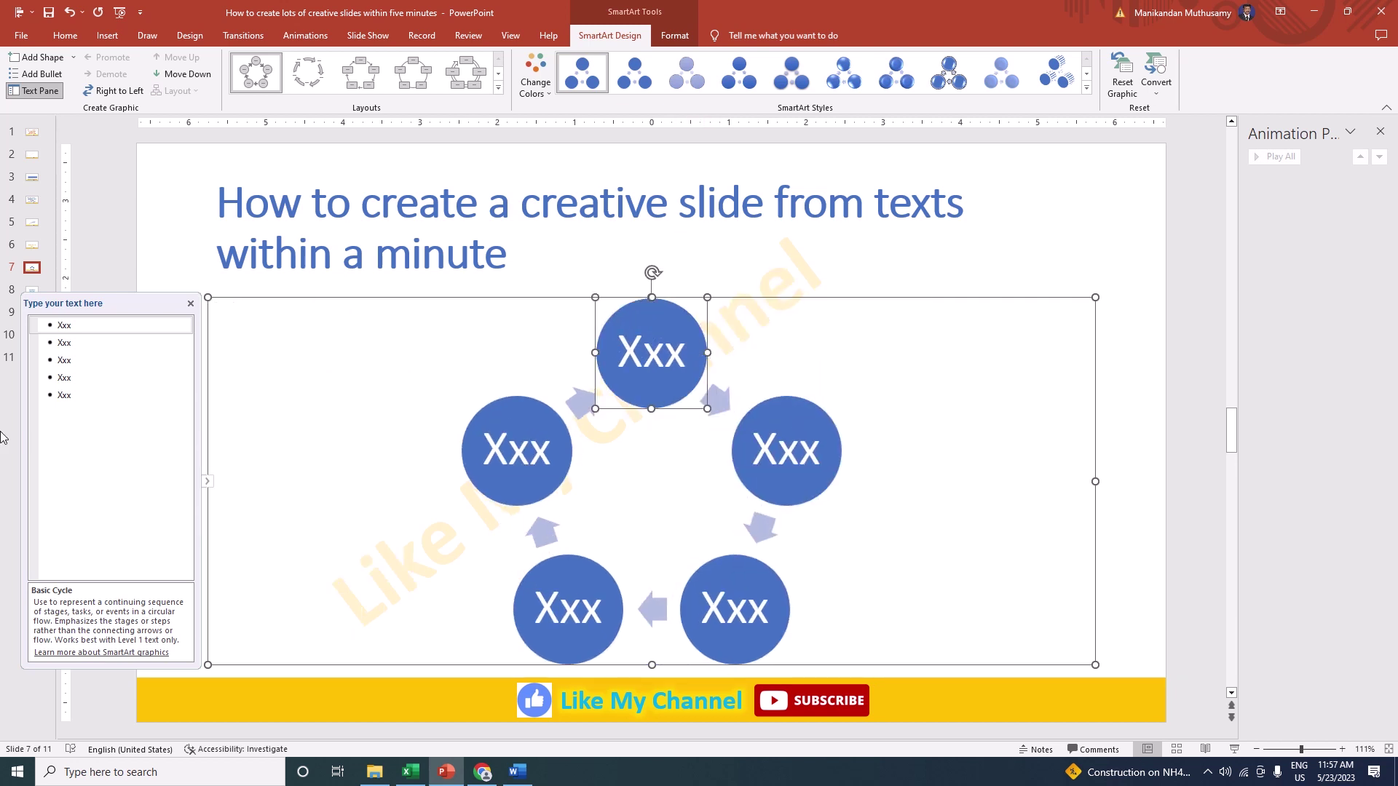
Step: Add new bullets typed xxx in the text pane to grow the cycle to nine circles
click(88, 401)
key(Return)
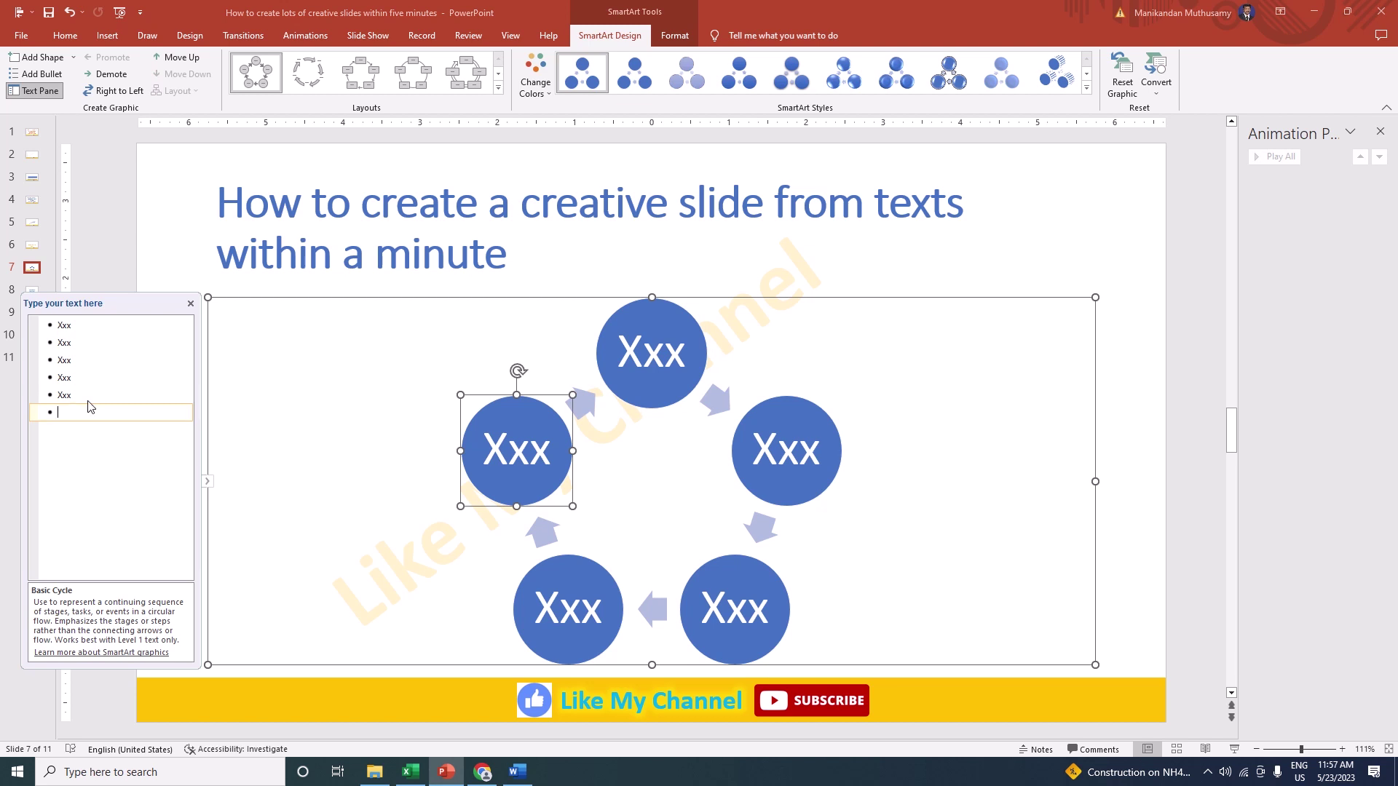
text(xx)
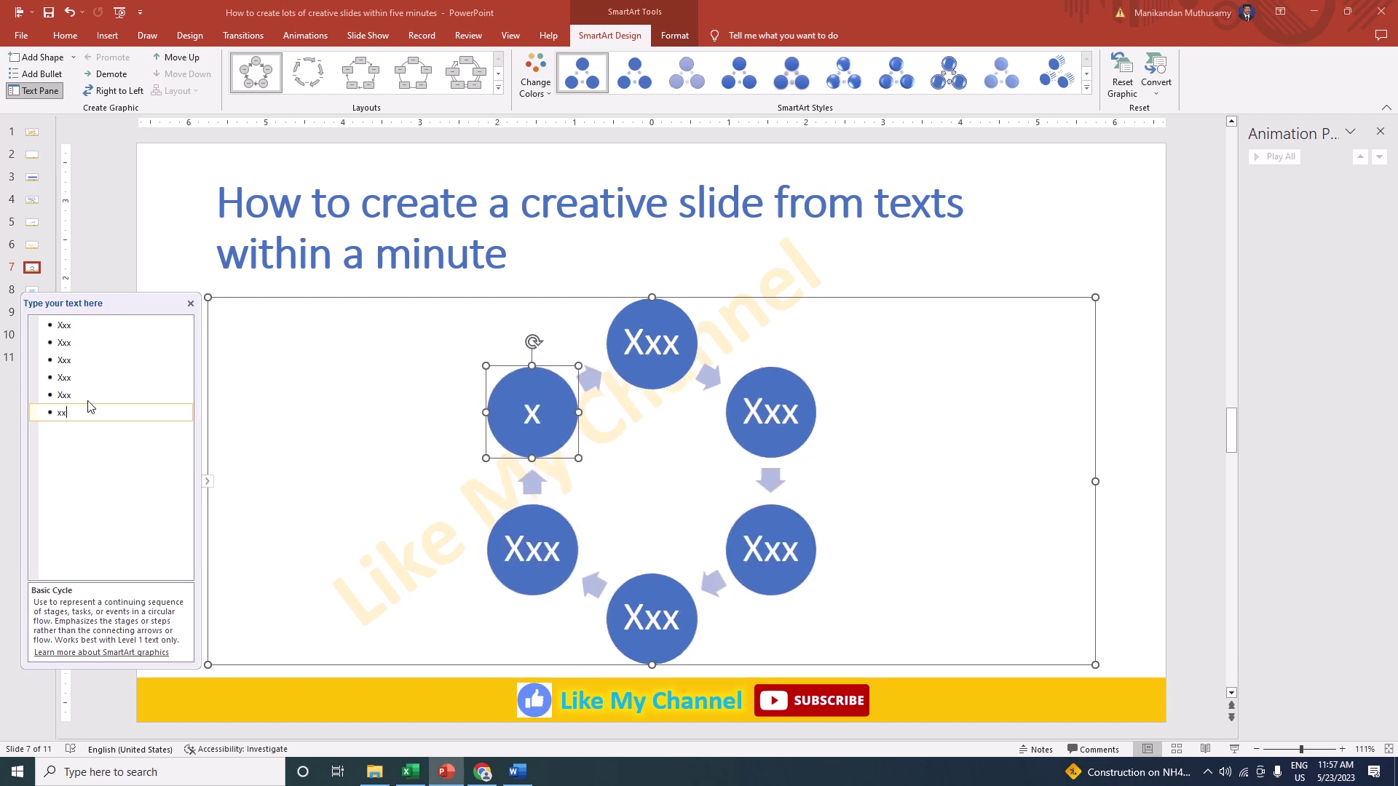
text(x)
key(Return)
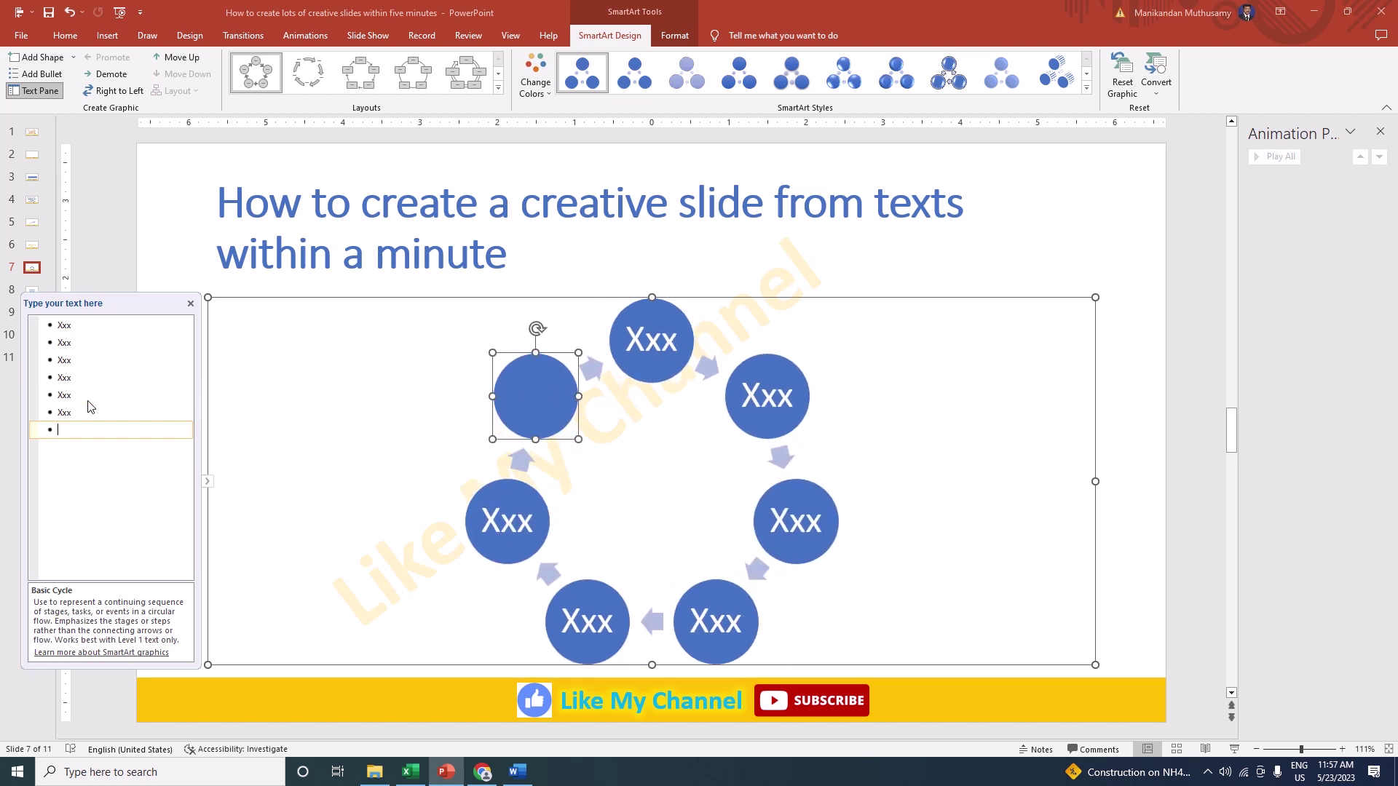
text(xxx)
key(Return)
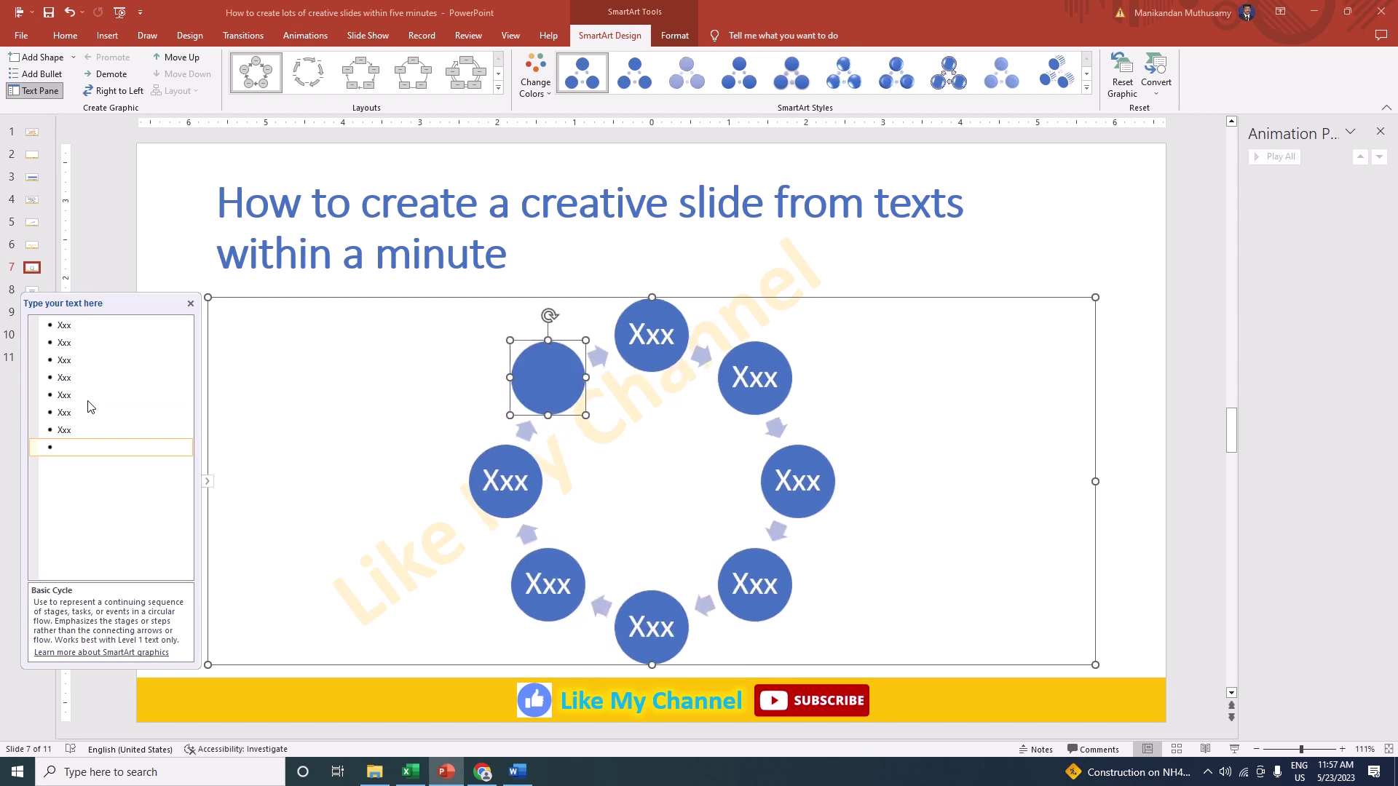
text(xxx)
key(Return)
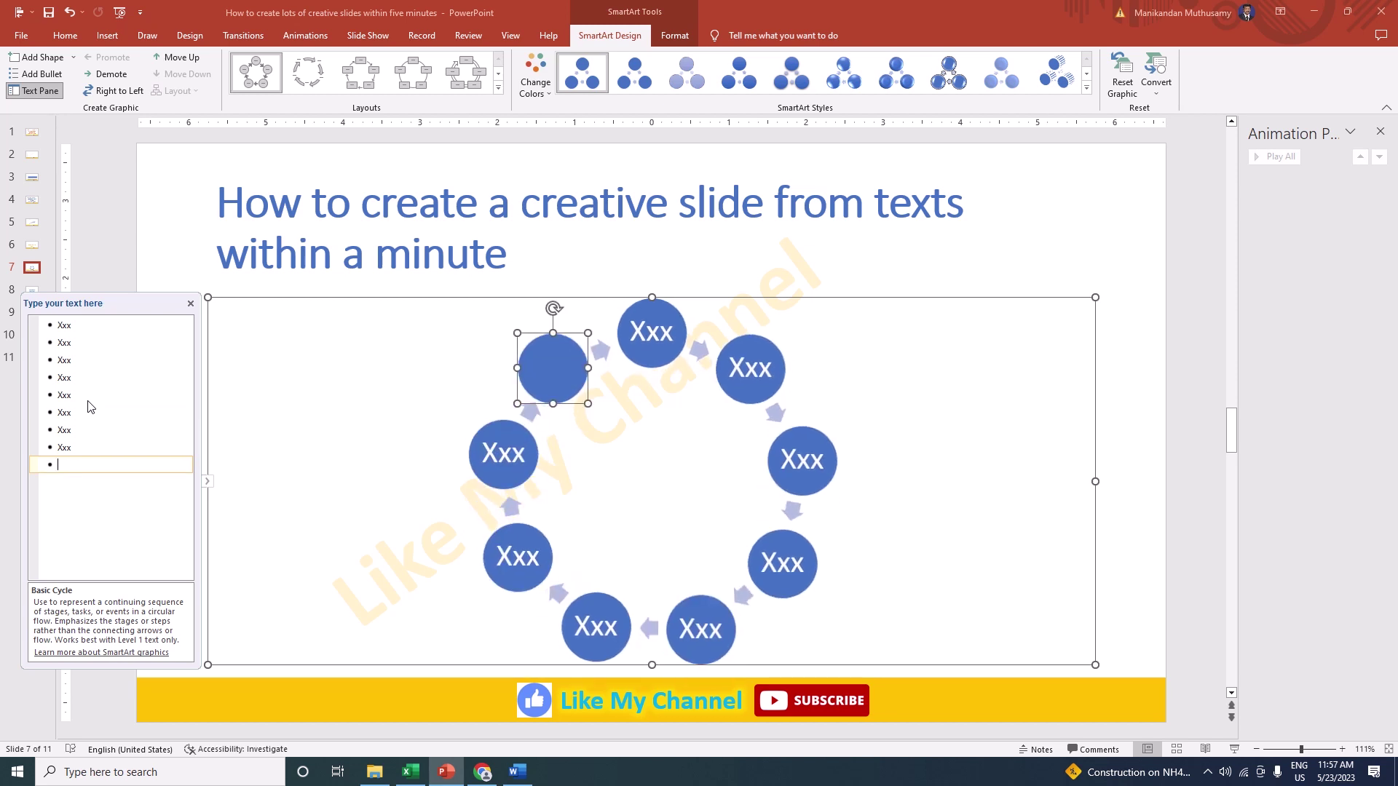
text(xxx)
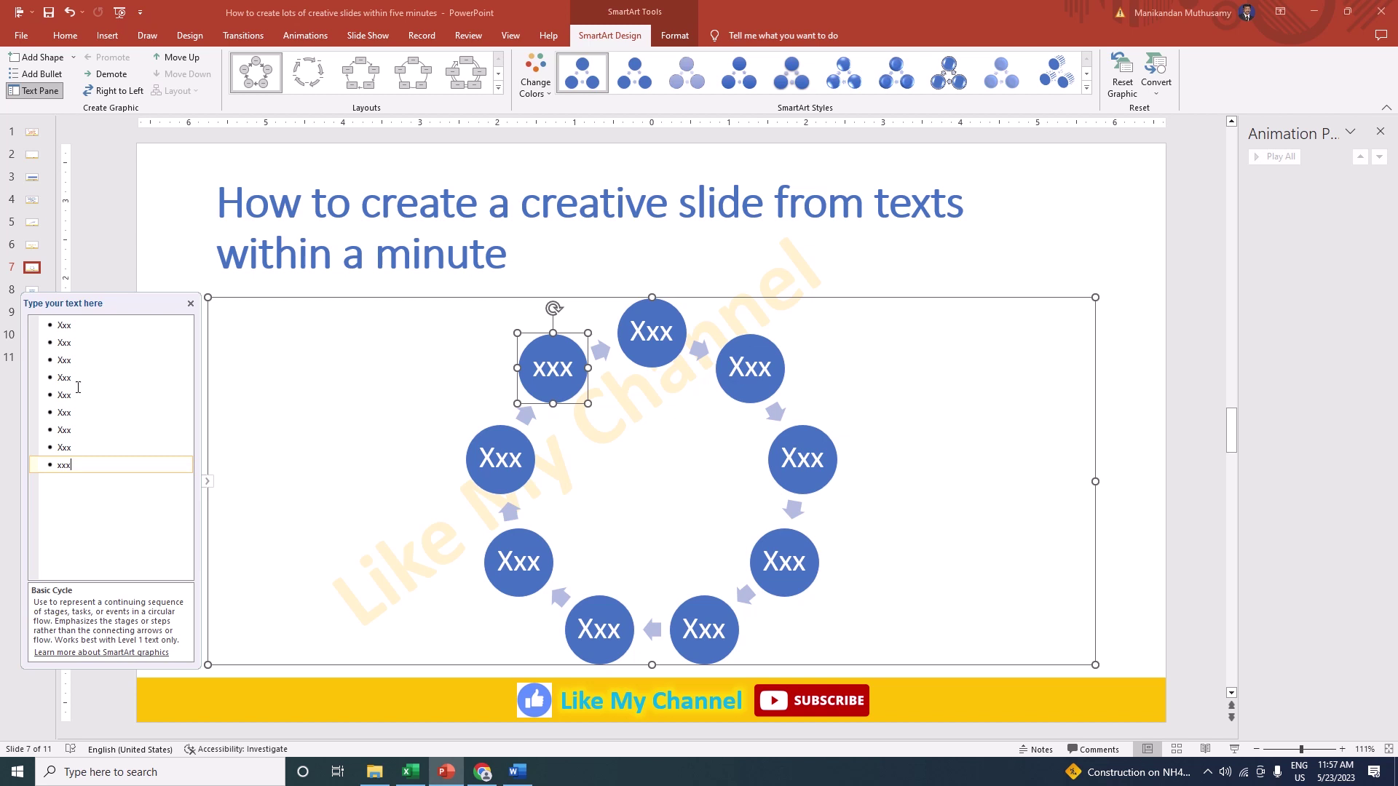
click(109, 264)
click(515, 333)
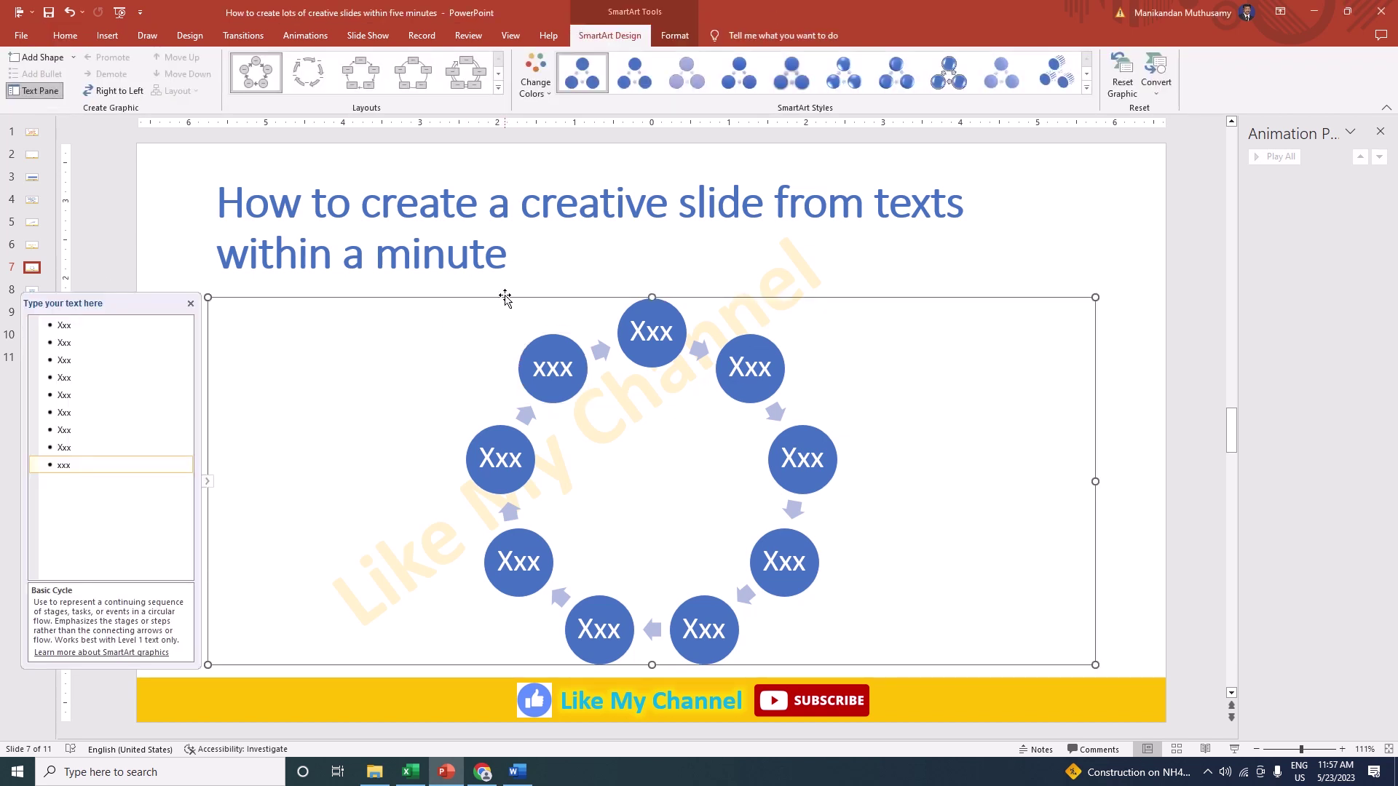
Step: Change slide 7's cycle graphic to the Upward Arrow layout
click(498, 88)
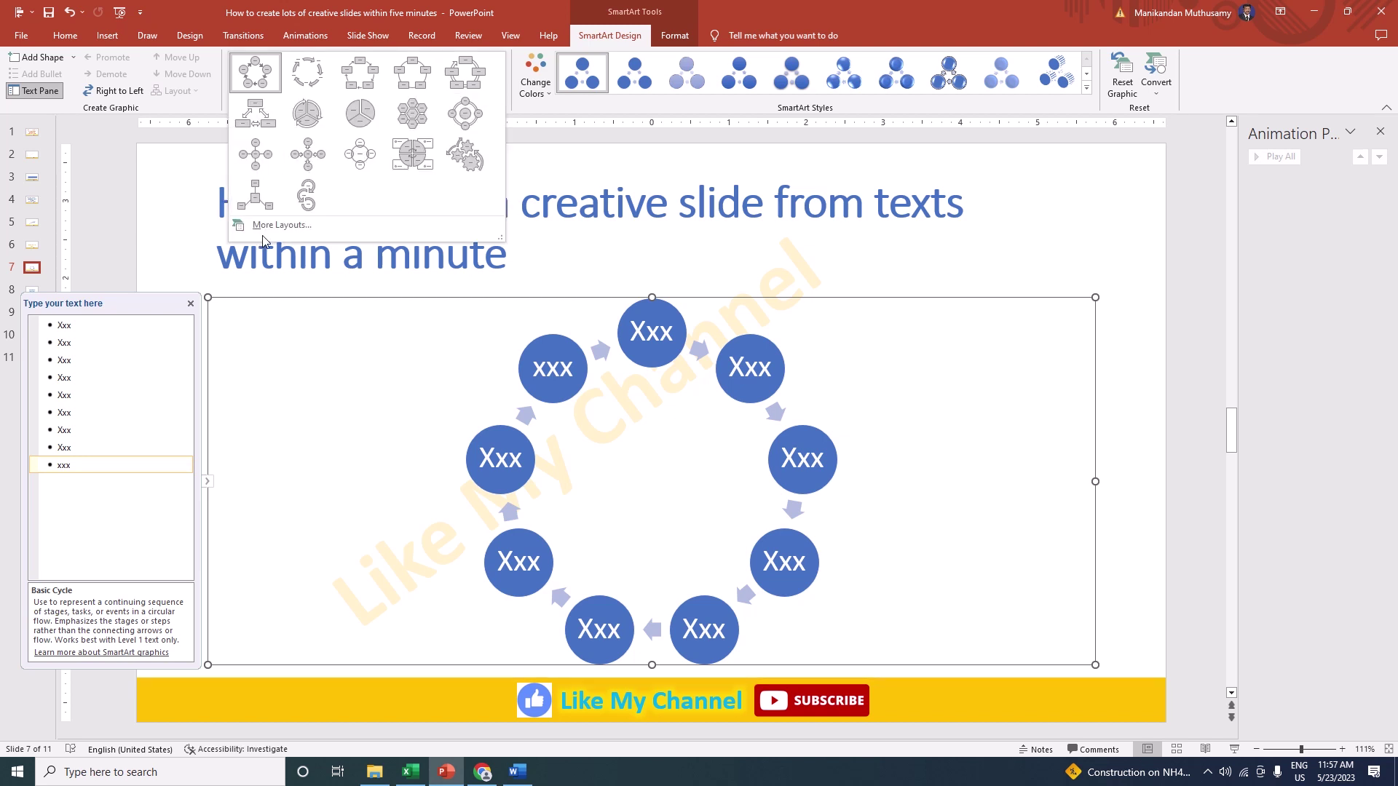
click(286, 227)
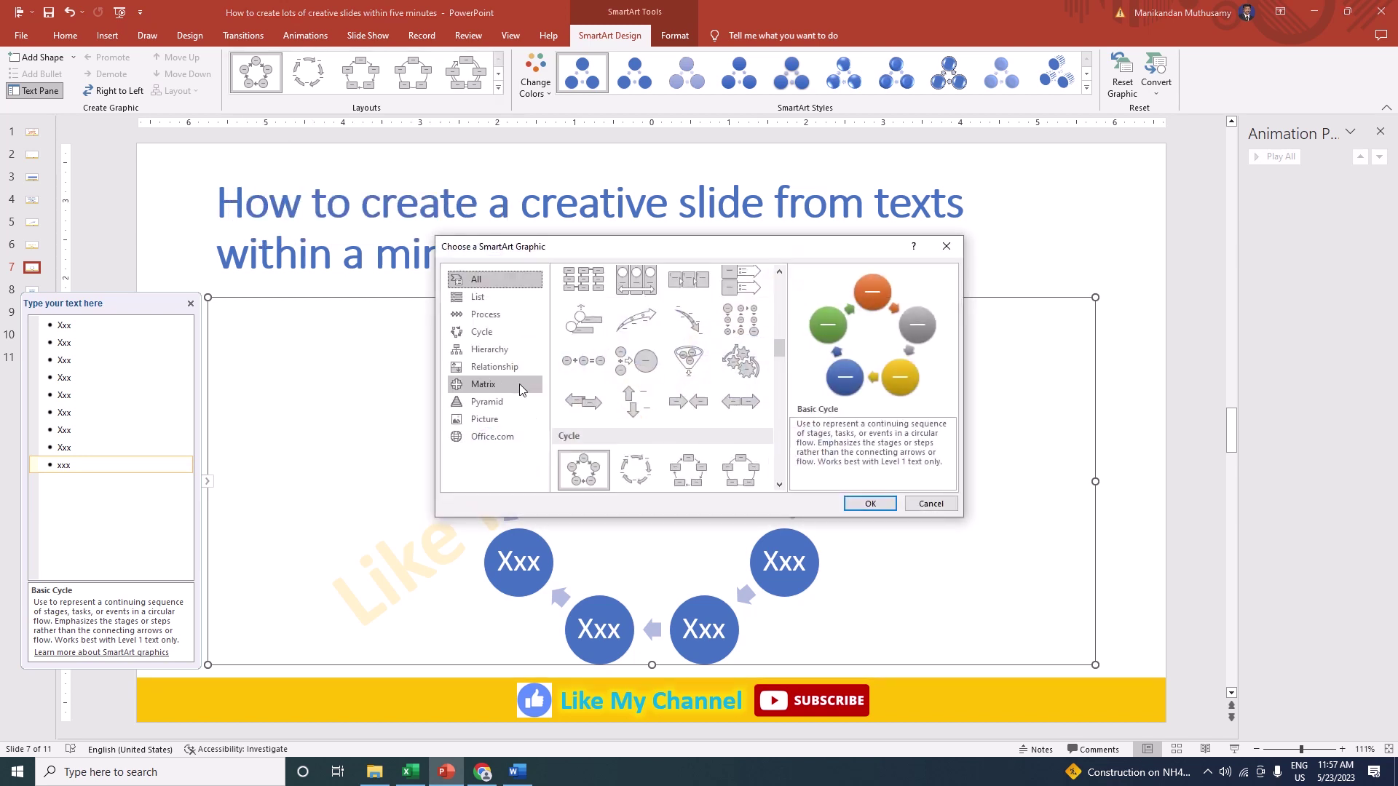
click(651, 322)
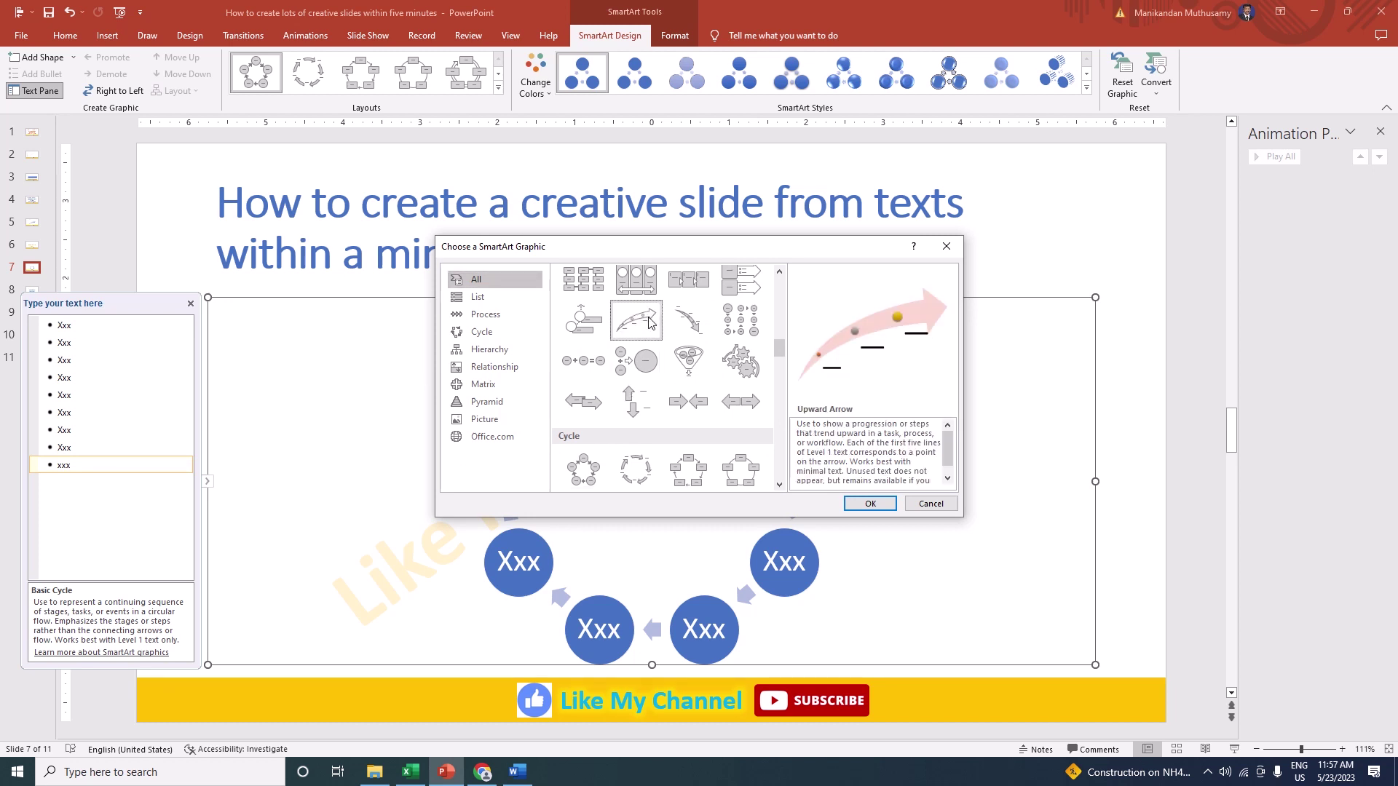
click(856, 506)
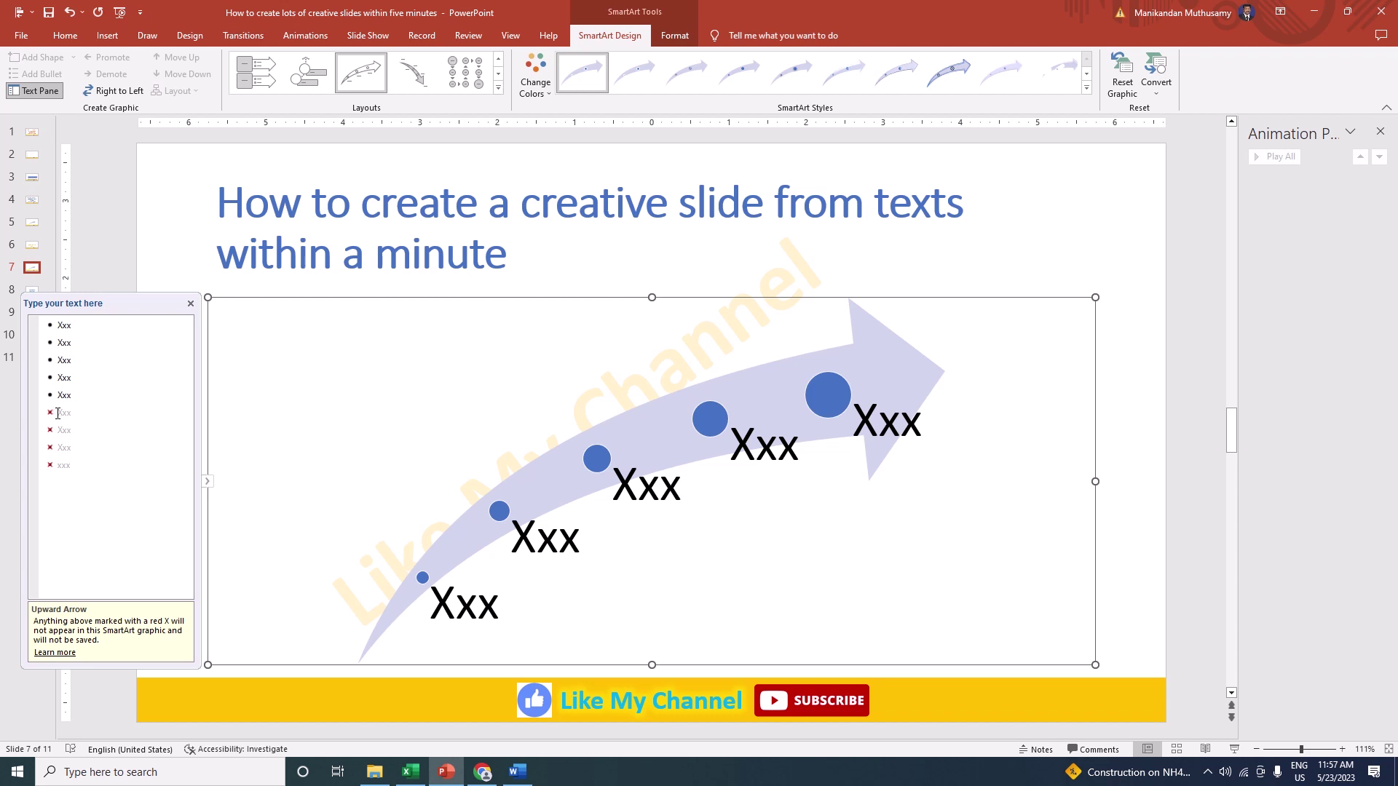
Step: Check the four items Upward Arrow cannot show, then reopen the full SmartArt layout chooser
drag(58, 412, 110, 482)
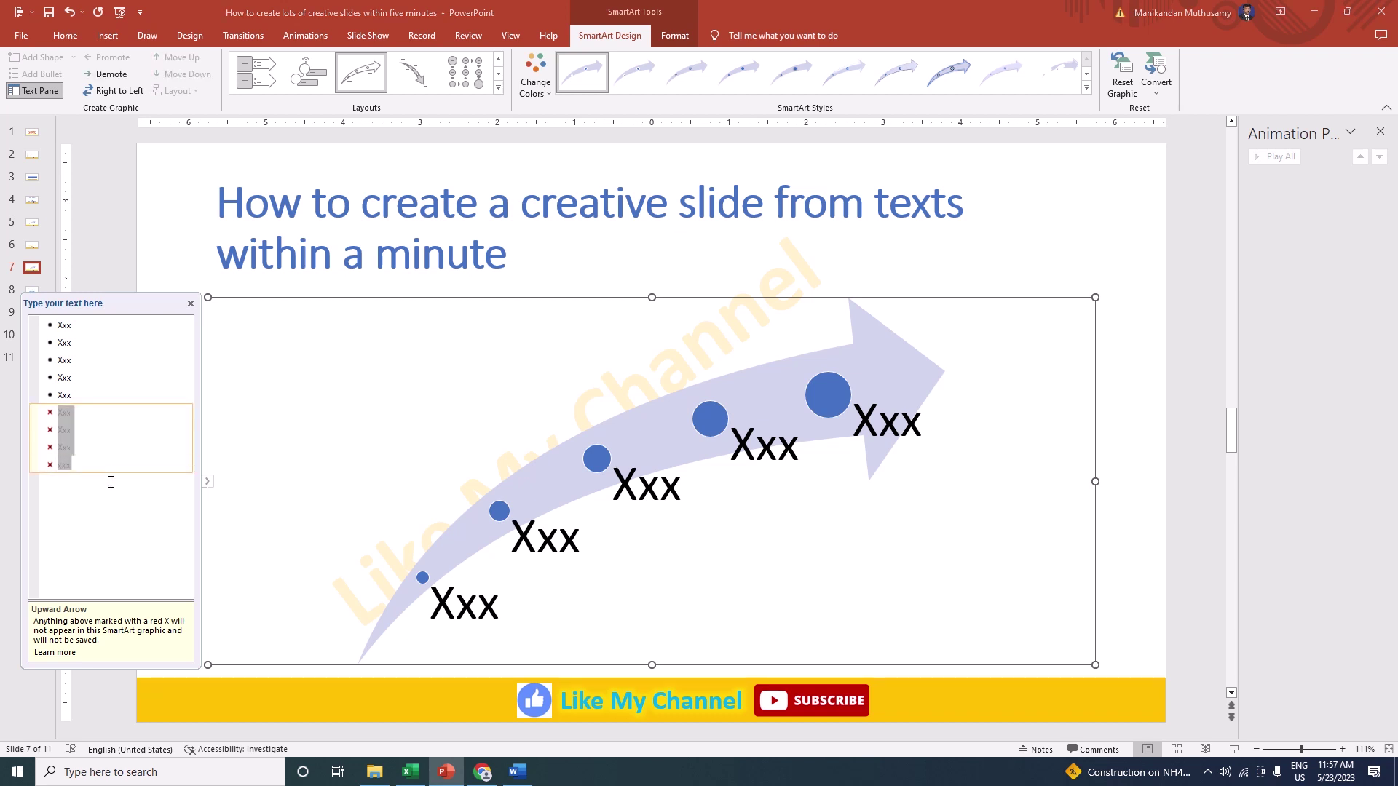
click(280, 300)
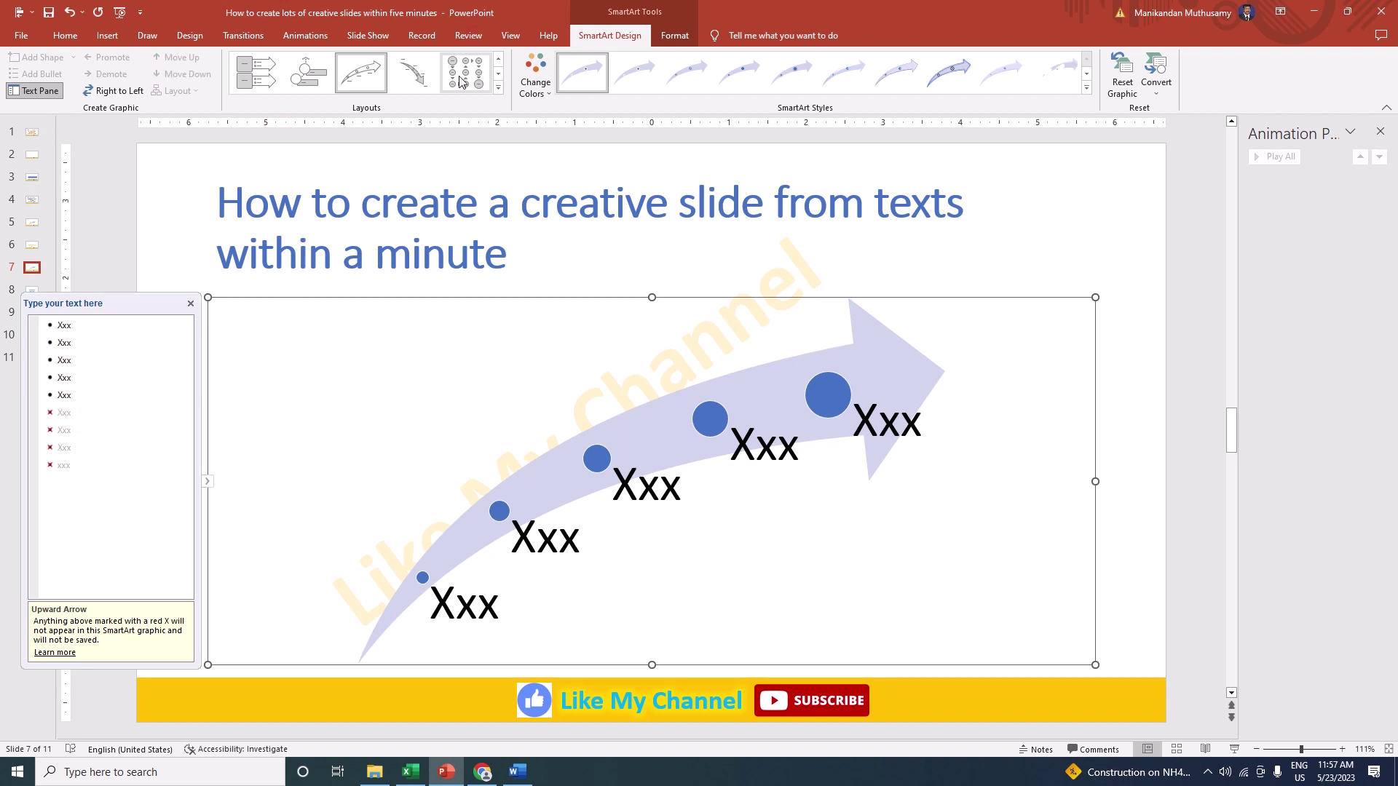
click(498, 88)
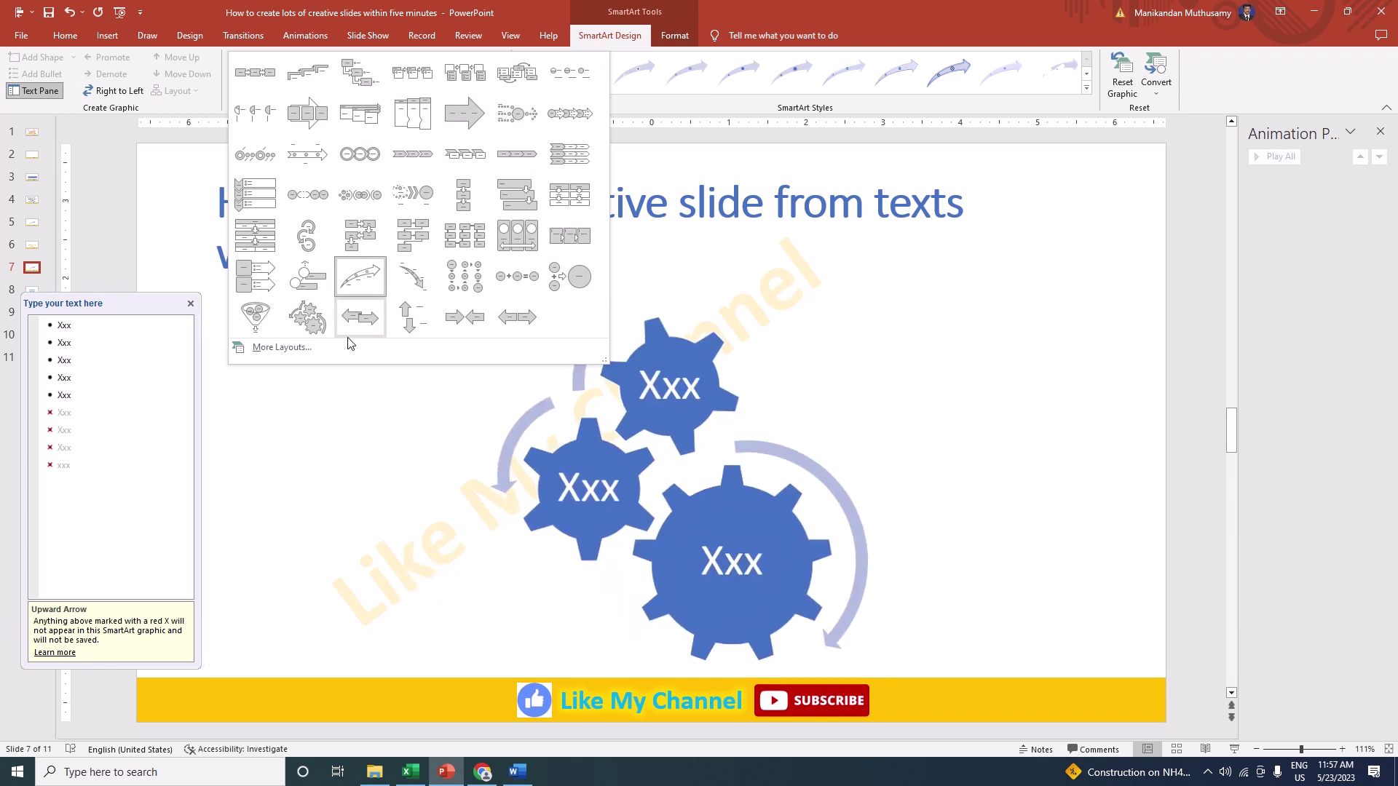
click(302, 352)
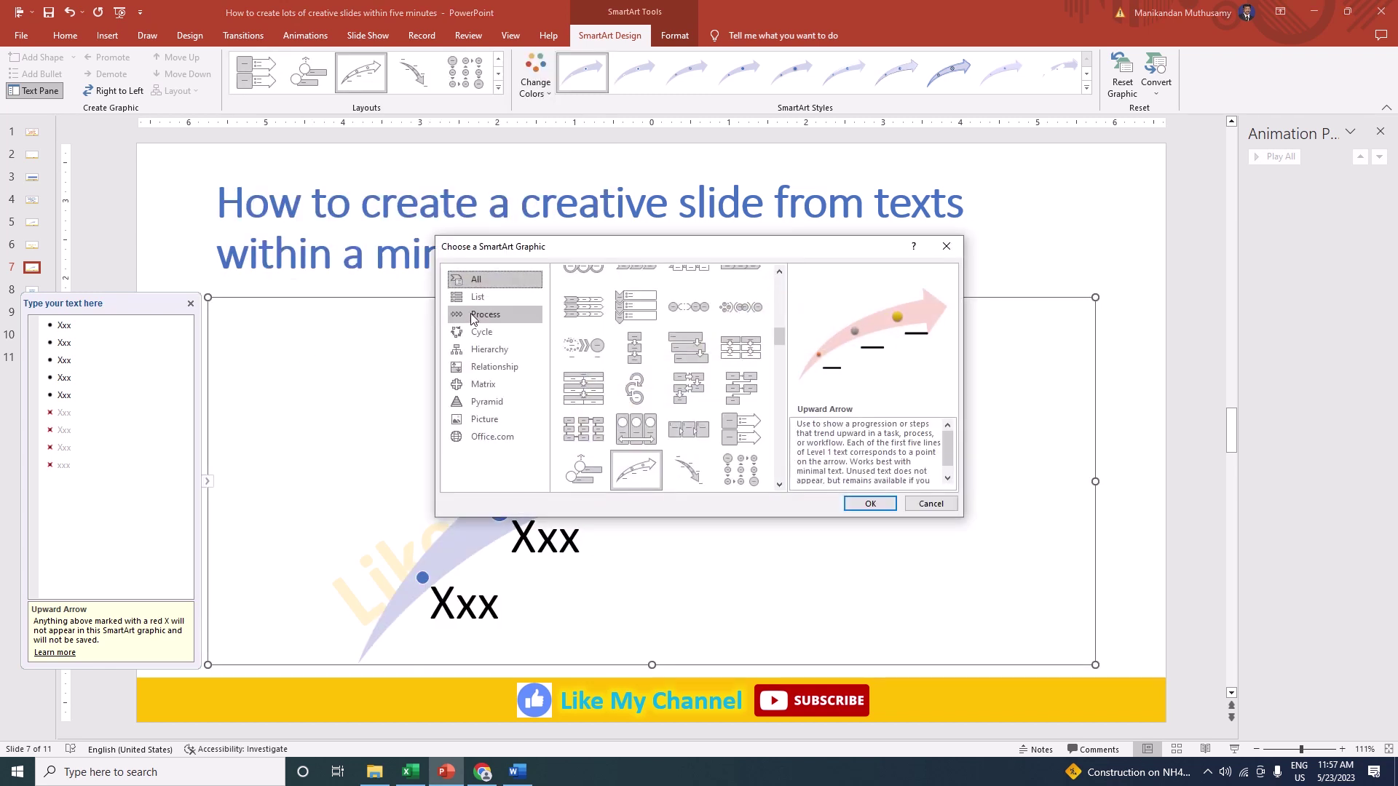
Step: Browse the Cycle, Process, Hierarchy and Relationship layout categories in Choose a SmartArt Graphic
click(477, 332)
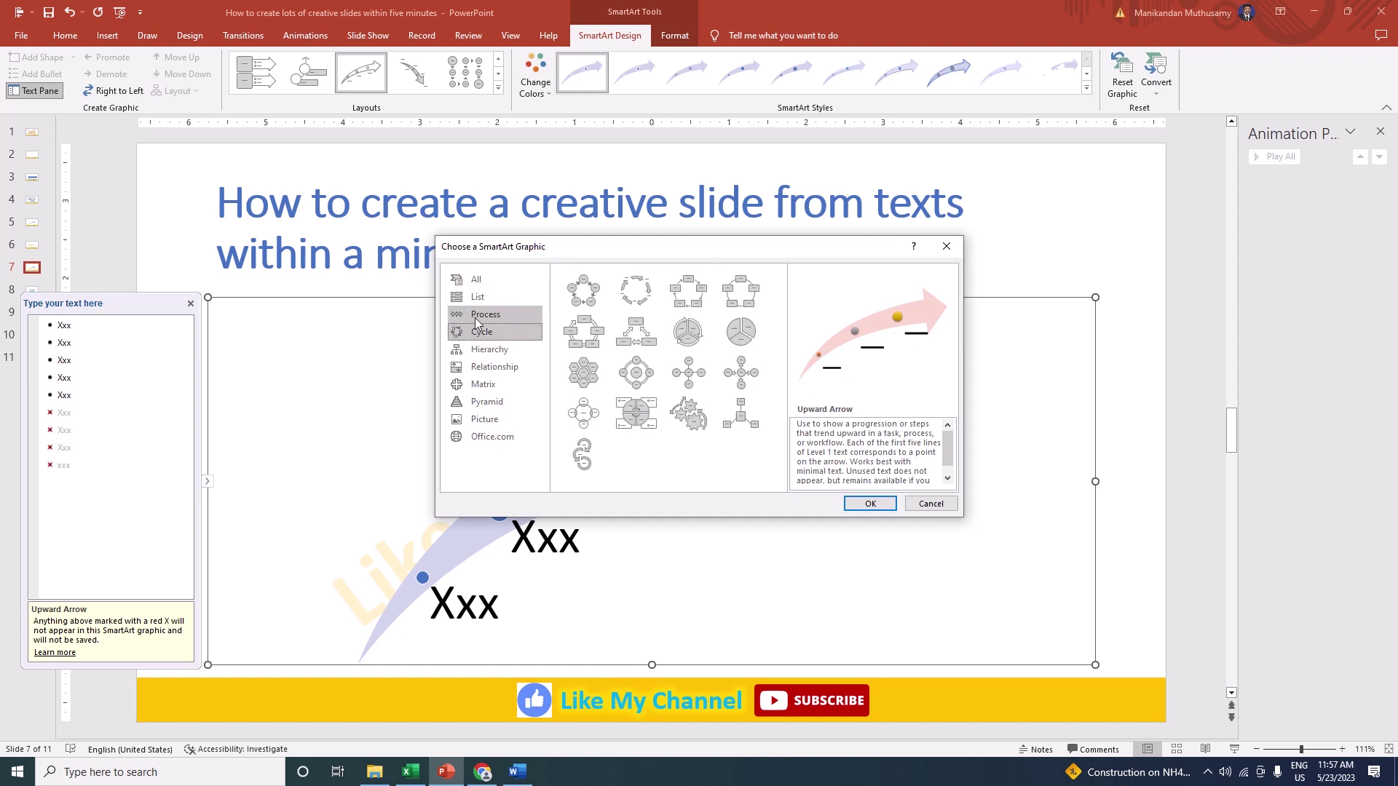
click(481, 314)
scroll(641, 387, up, 5)
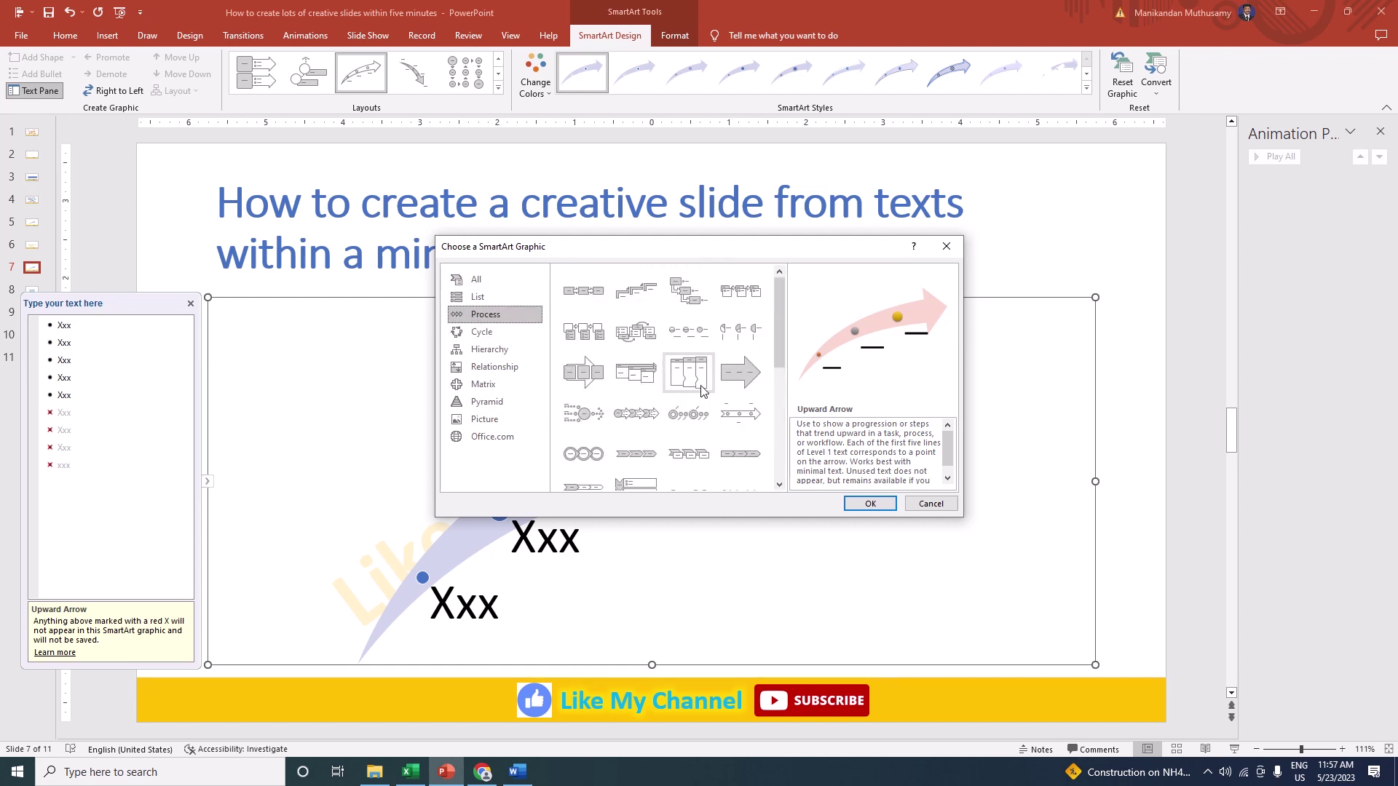
scroll(704, 391, down, 2)
scroll(714, 393, down, 2)
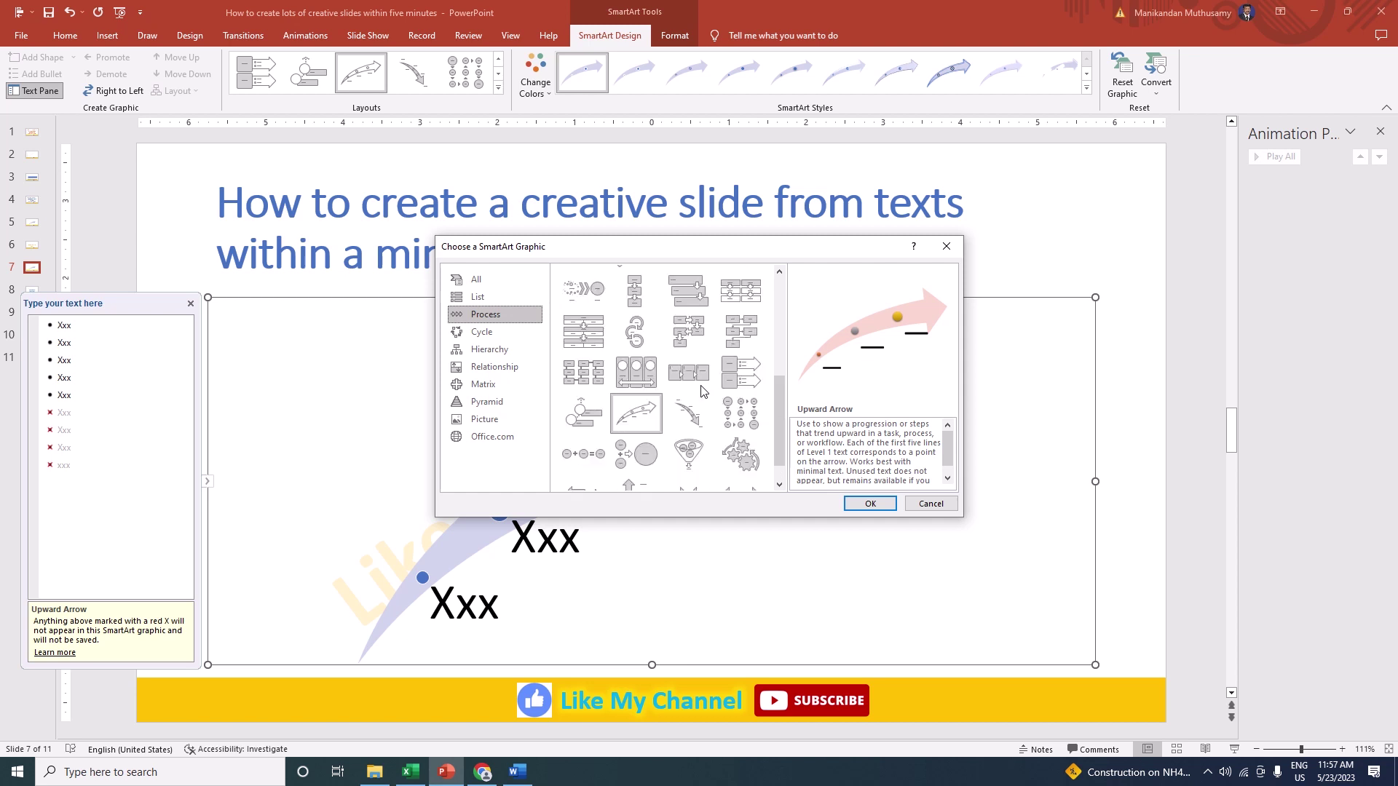
scroll(735, 395, down, 1)
scroll(735, 396, up, 5)
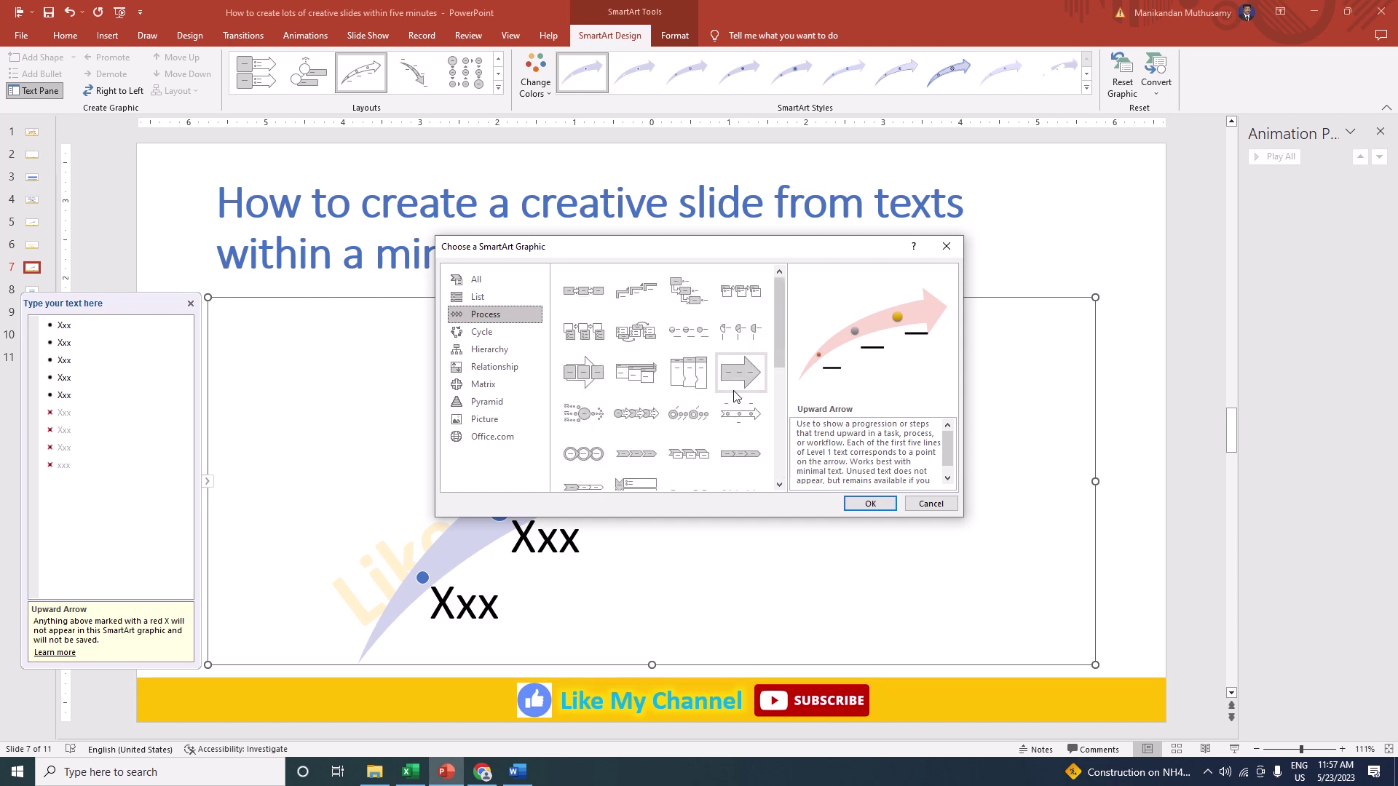
click(496, 334)
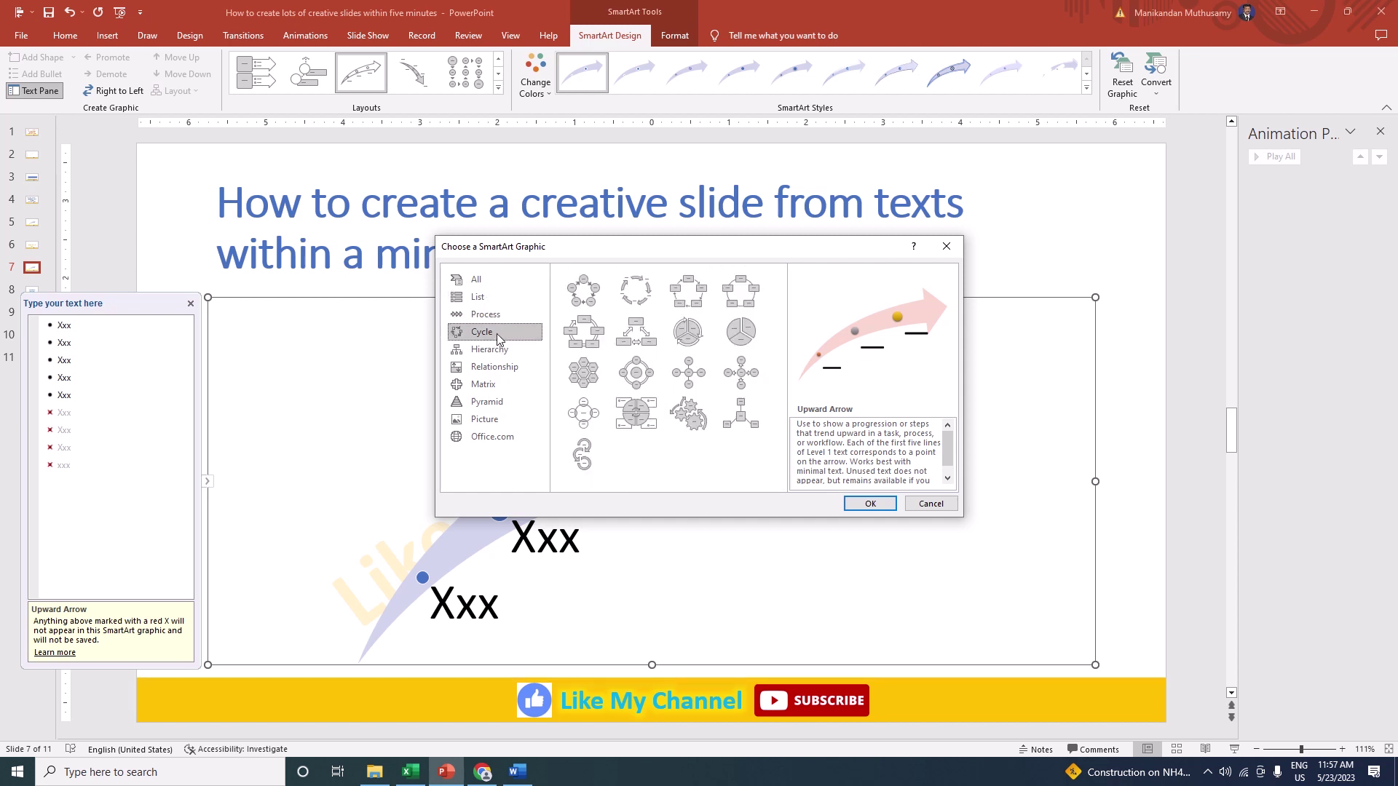
click(483, 353)
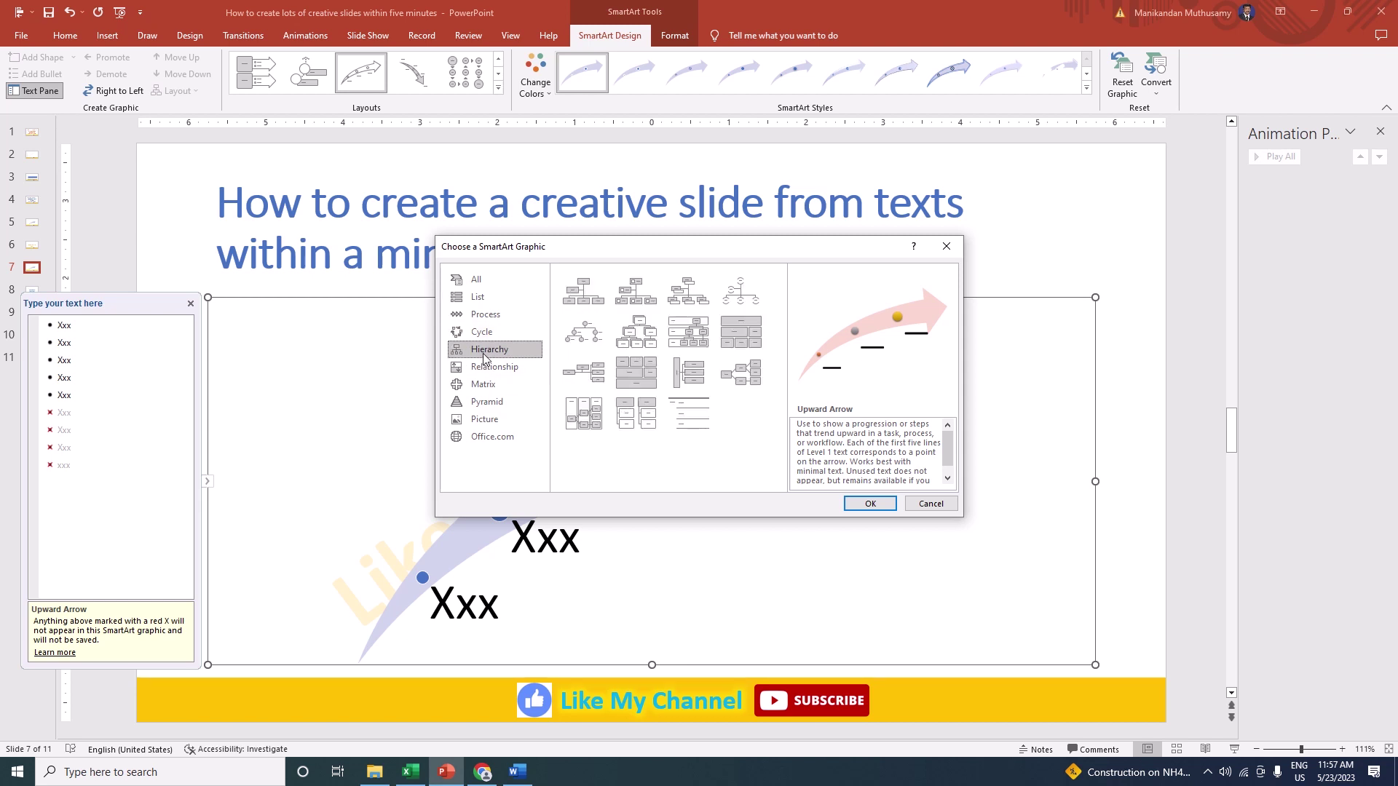
click(490, 367)
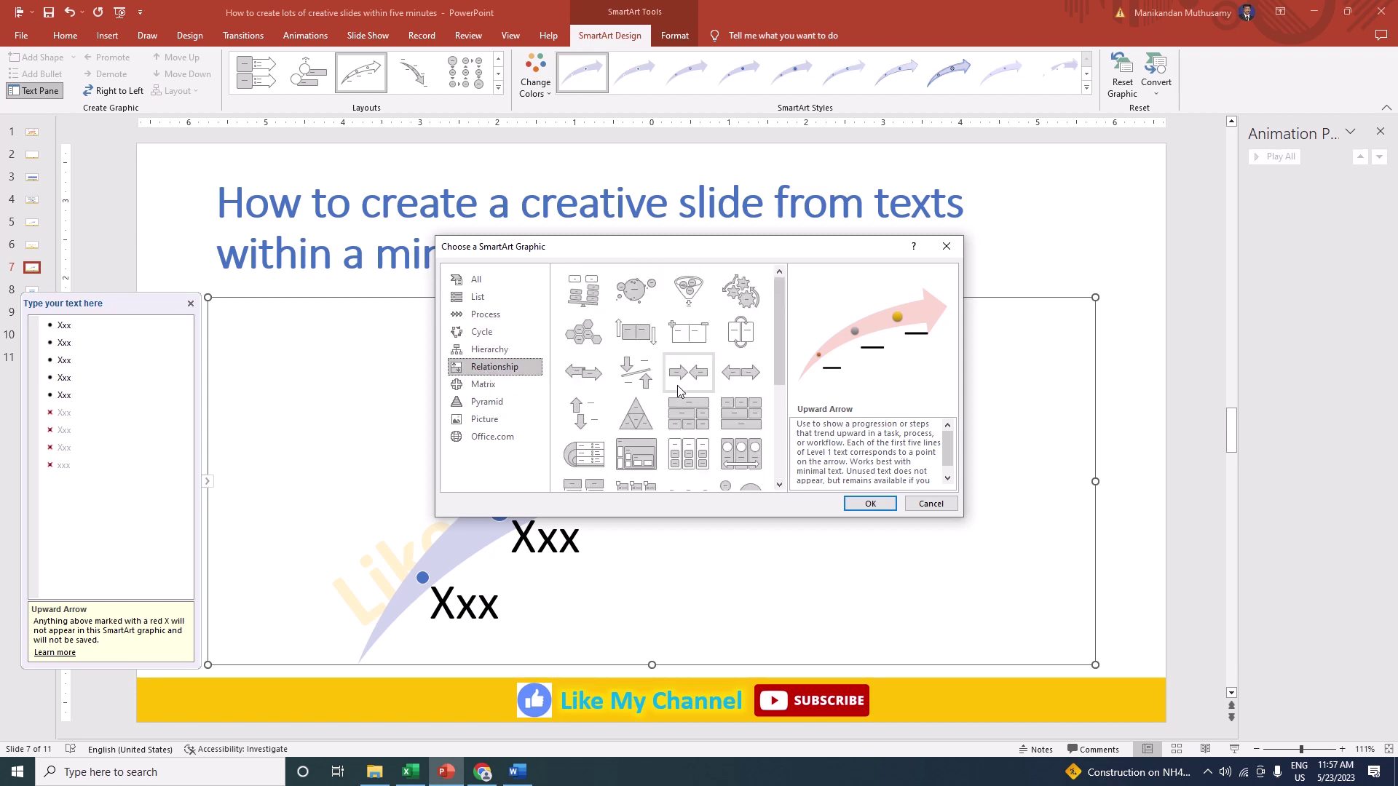
scroll(677, 387, down, 3)
scroll(677, 391, down, 2)
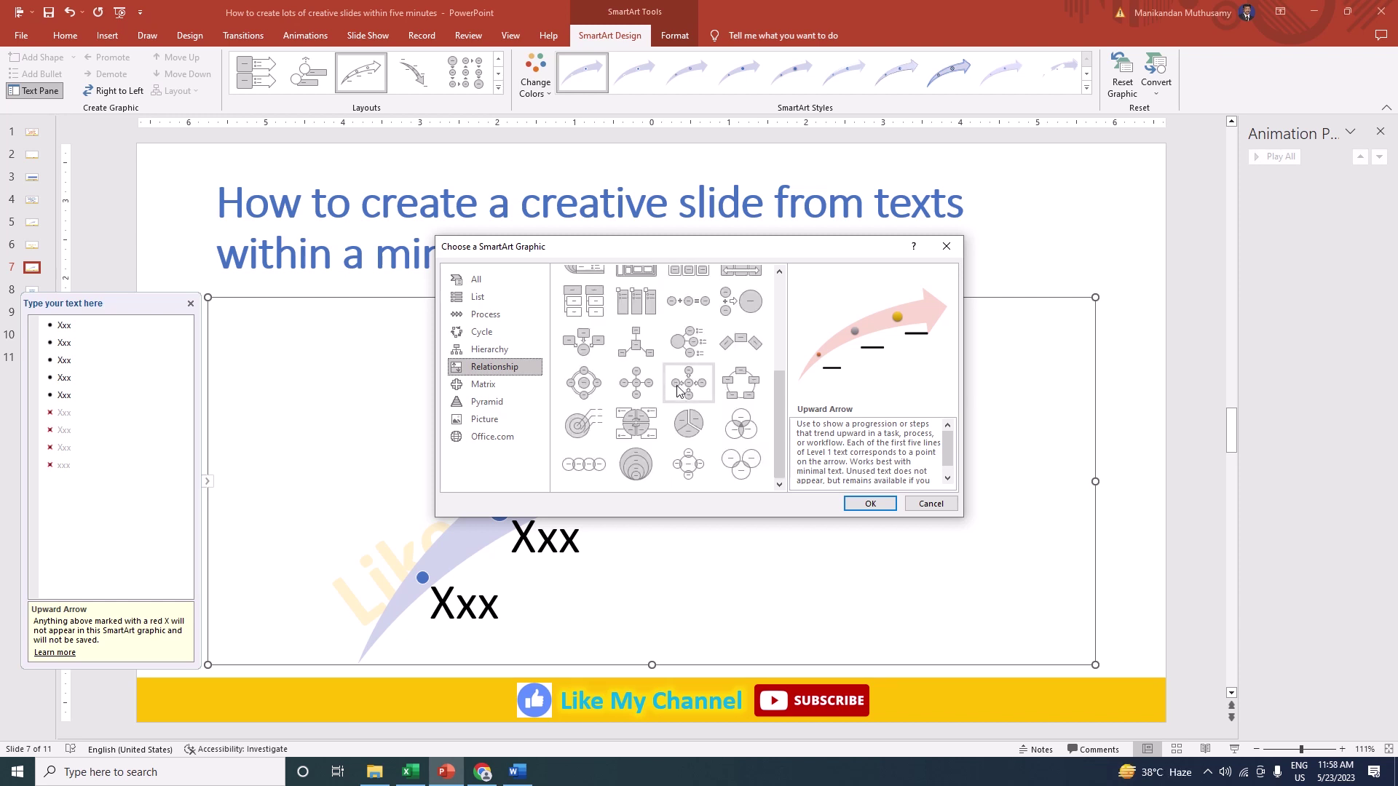
Step: Apply the Pyramid > Basic Pyramid layout to the graphic
click(498, 385)
click(487, 402)
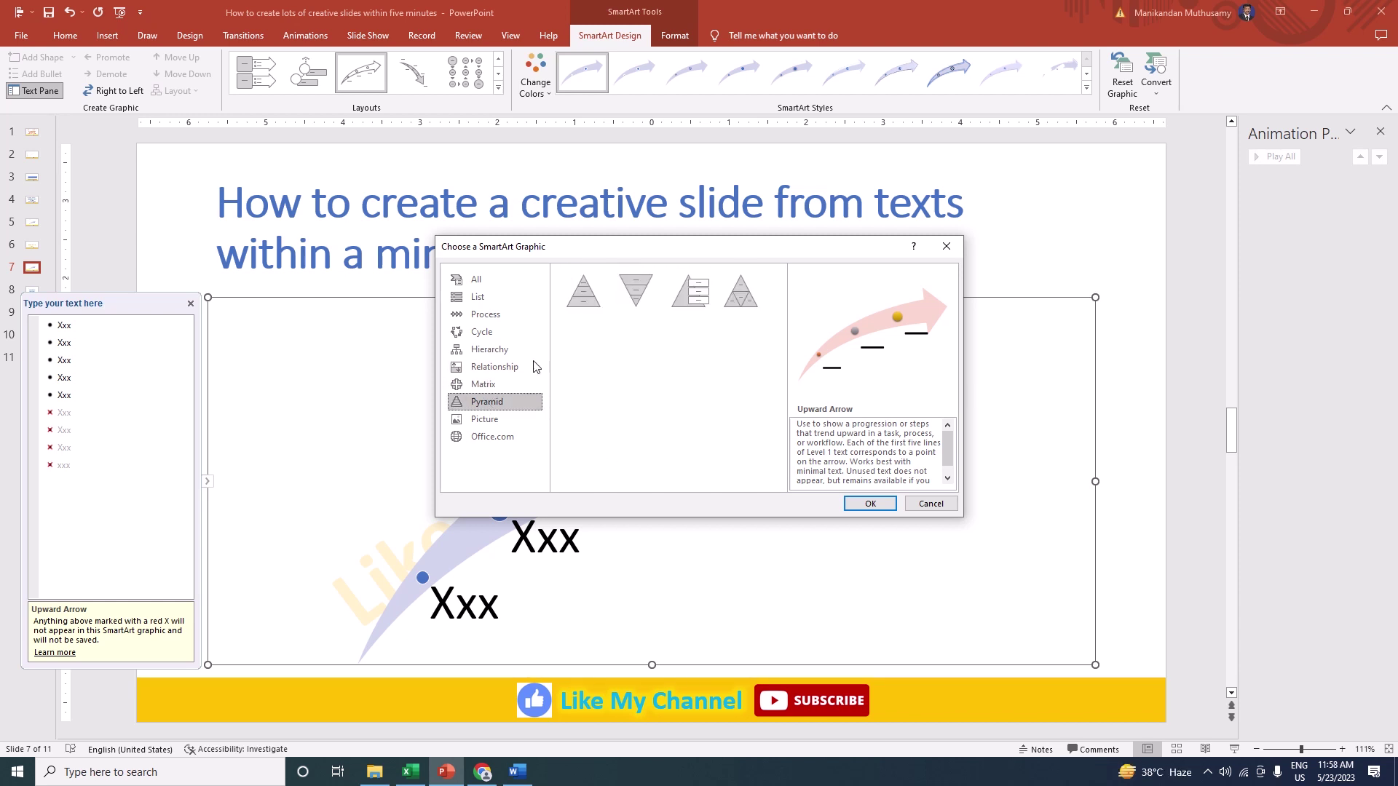
click(583, 292)
click(870, 503)
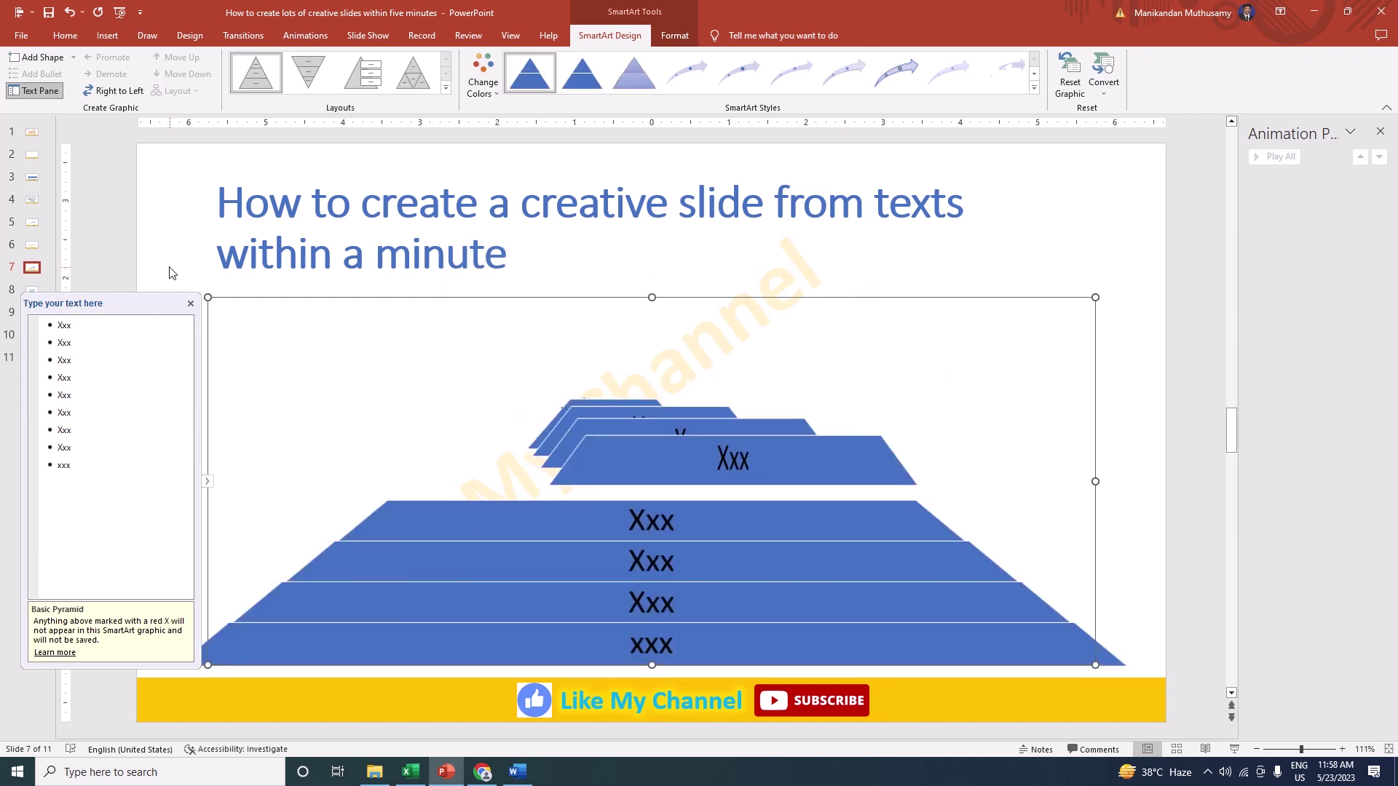
Step: Delete surplus pyramid levels until only five tiers remain
click(171, 272)
click(469, 481)
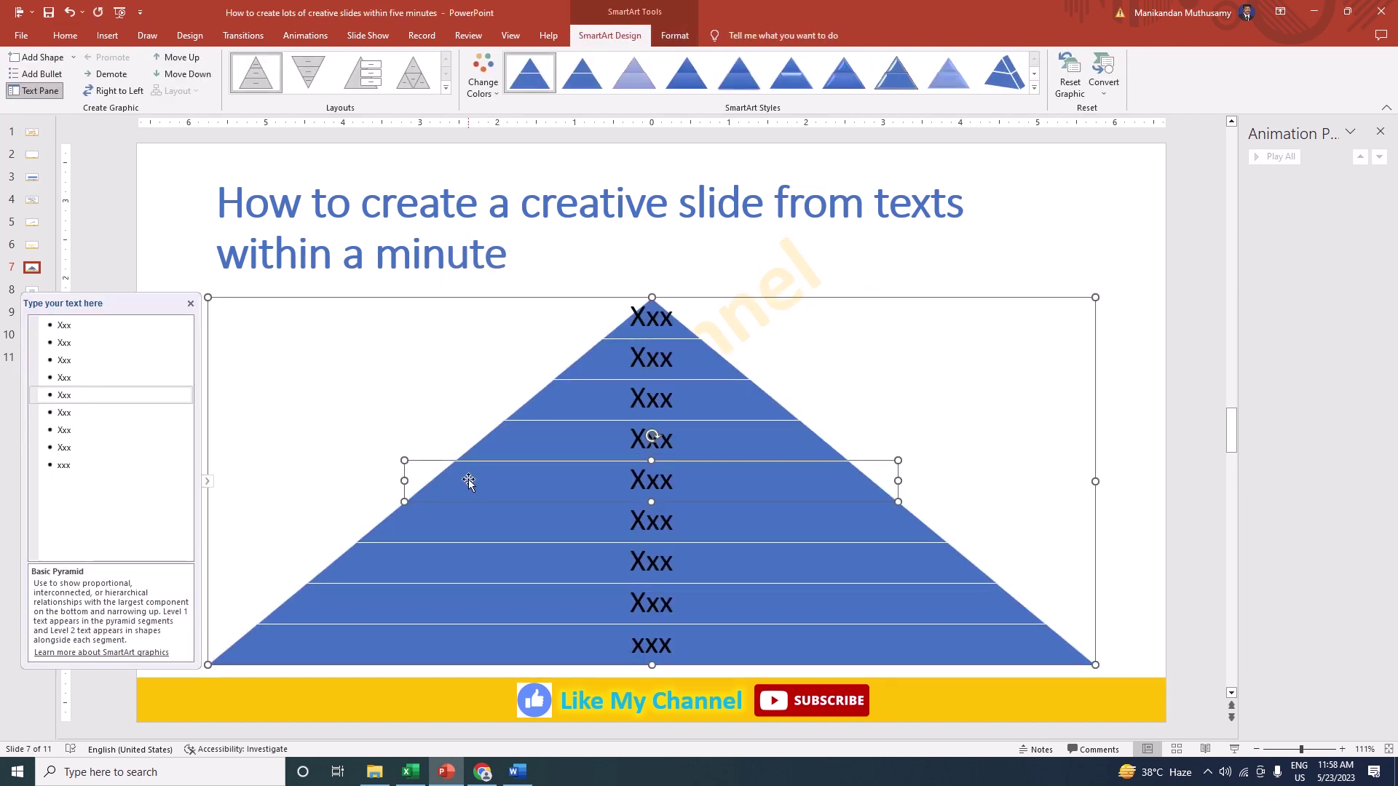
right_click(469, 480)
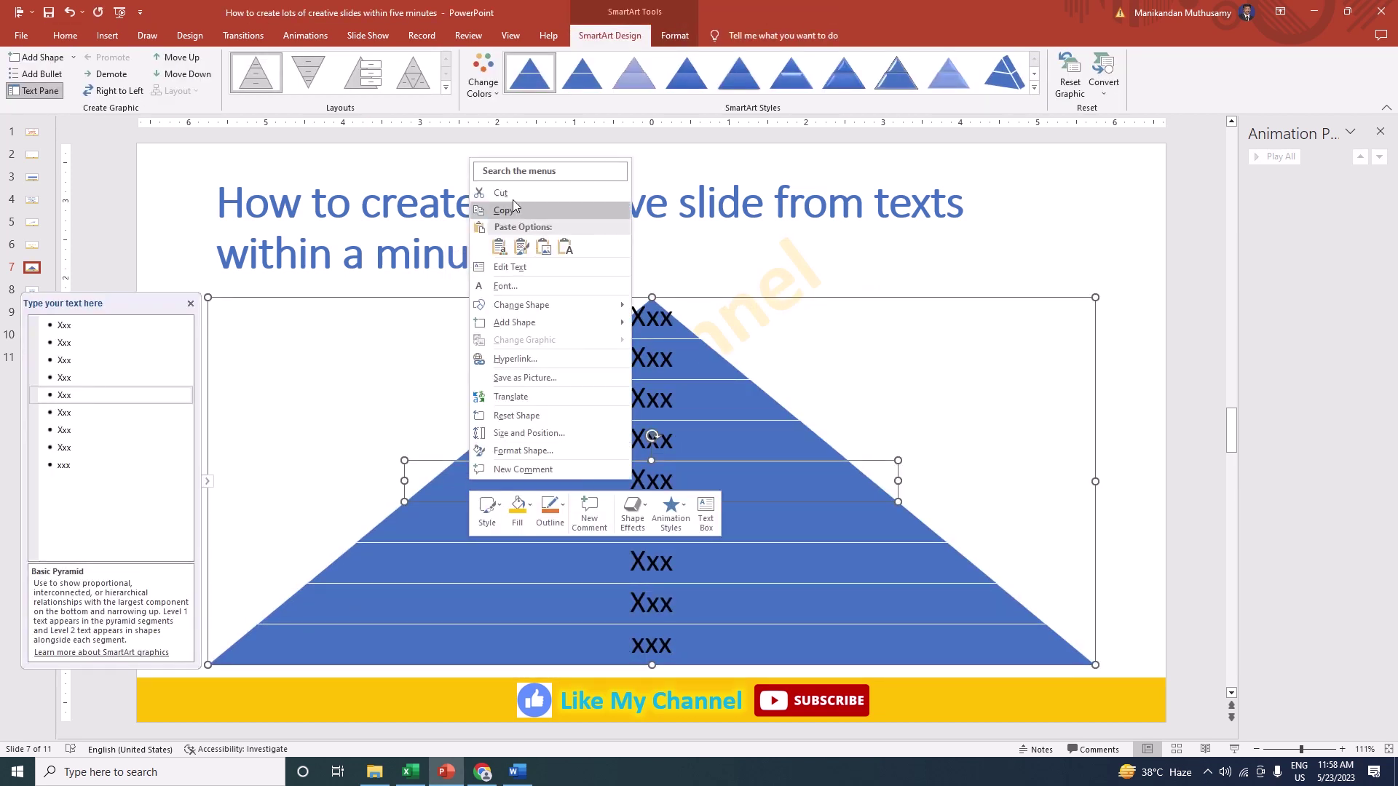
click(501, 193)
right_click(479, 503)
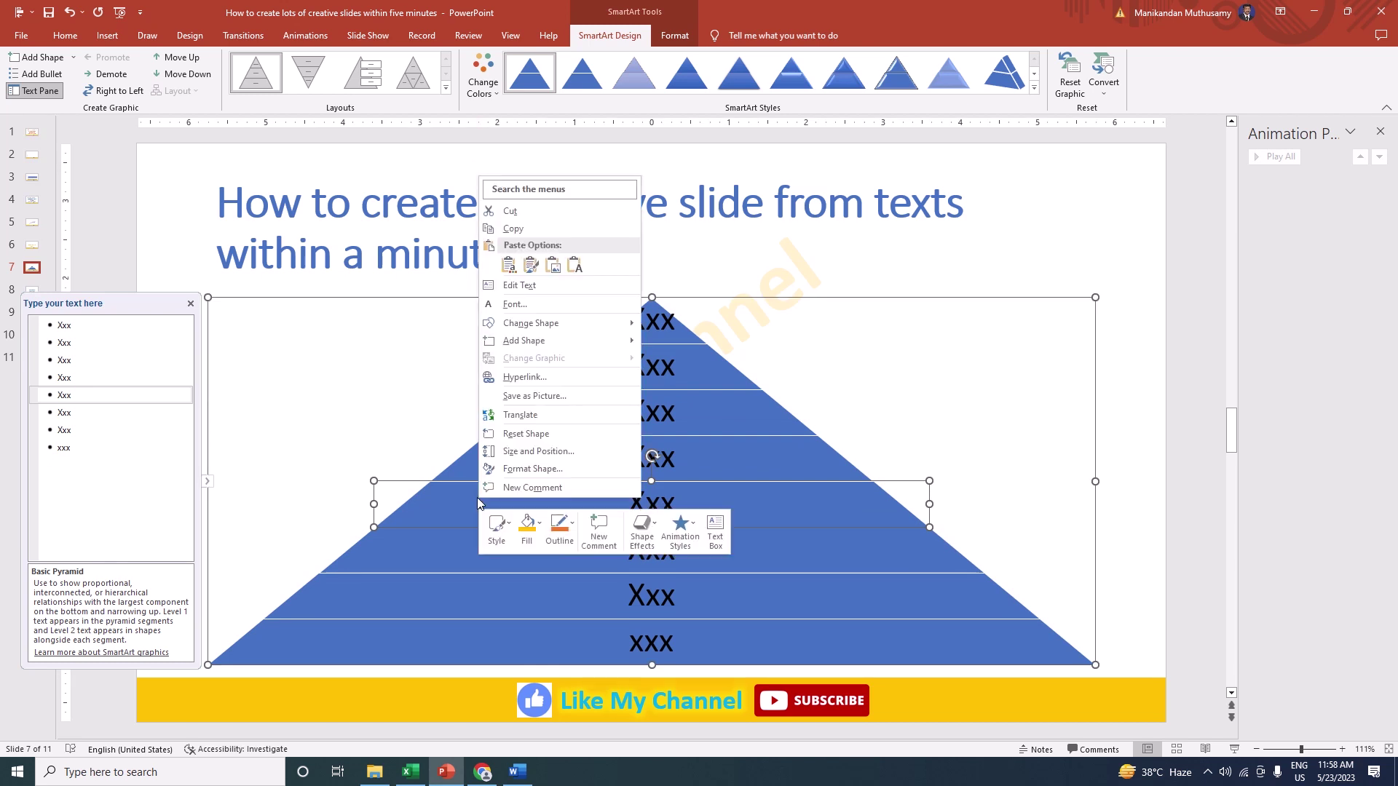
click(523, 227)
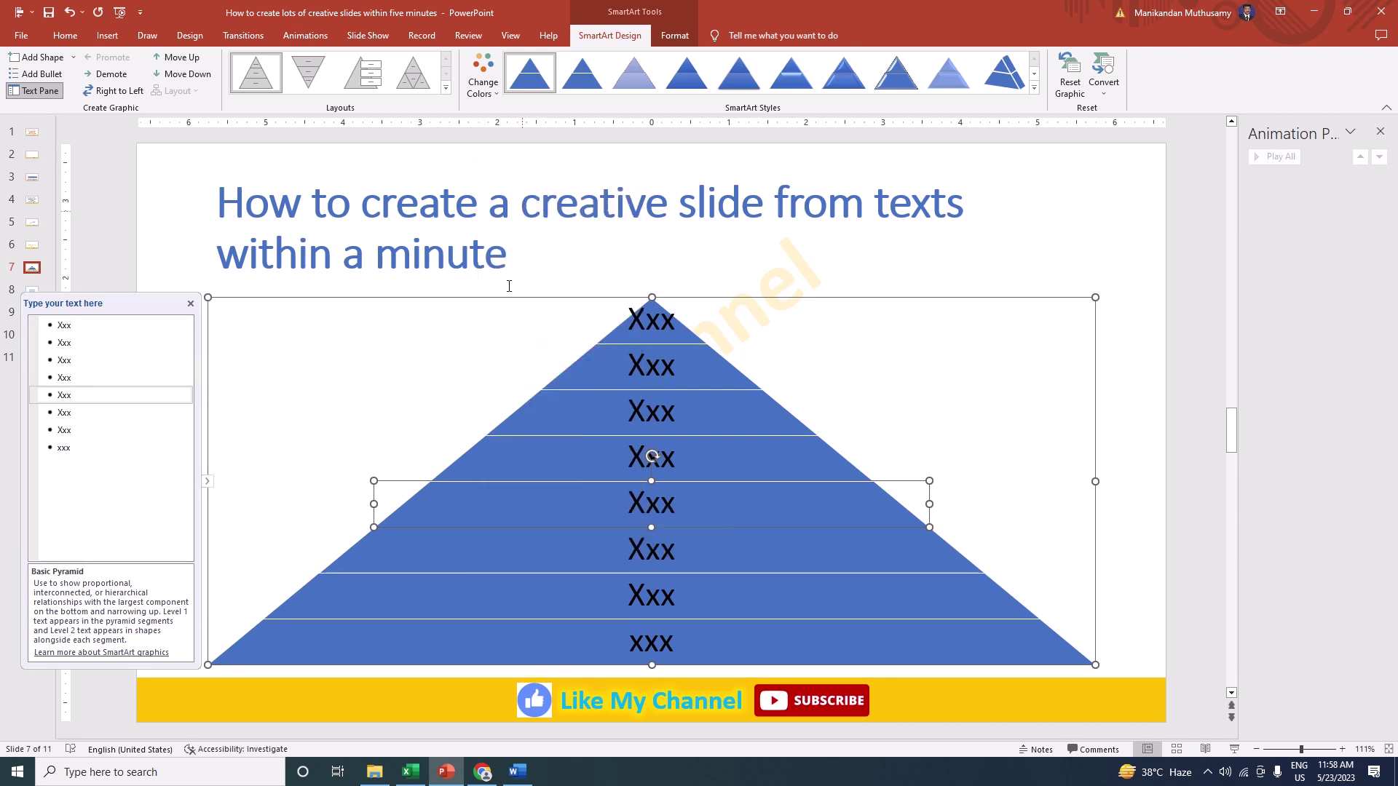
right_click(470, 523)
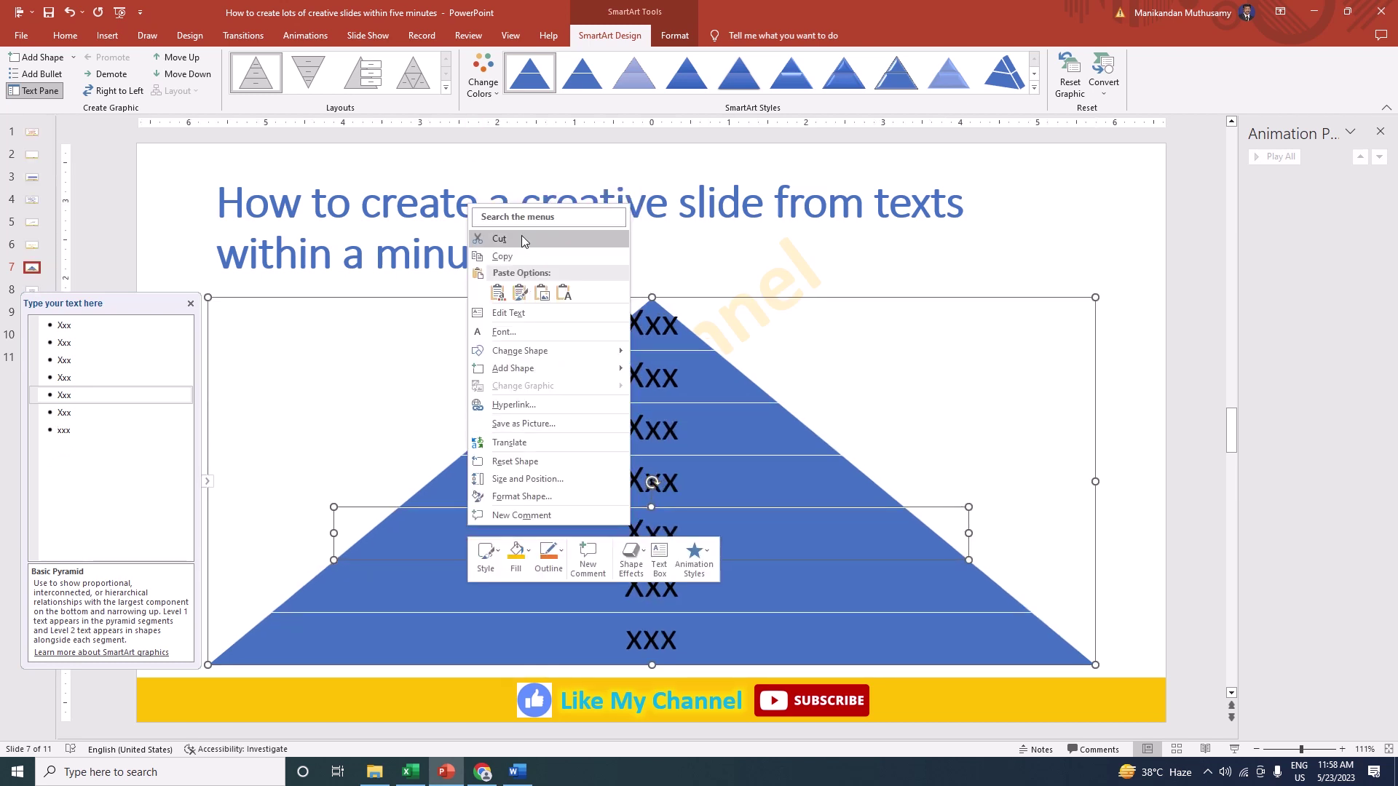
click(522, 241)
right_click(426, 555)
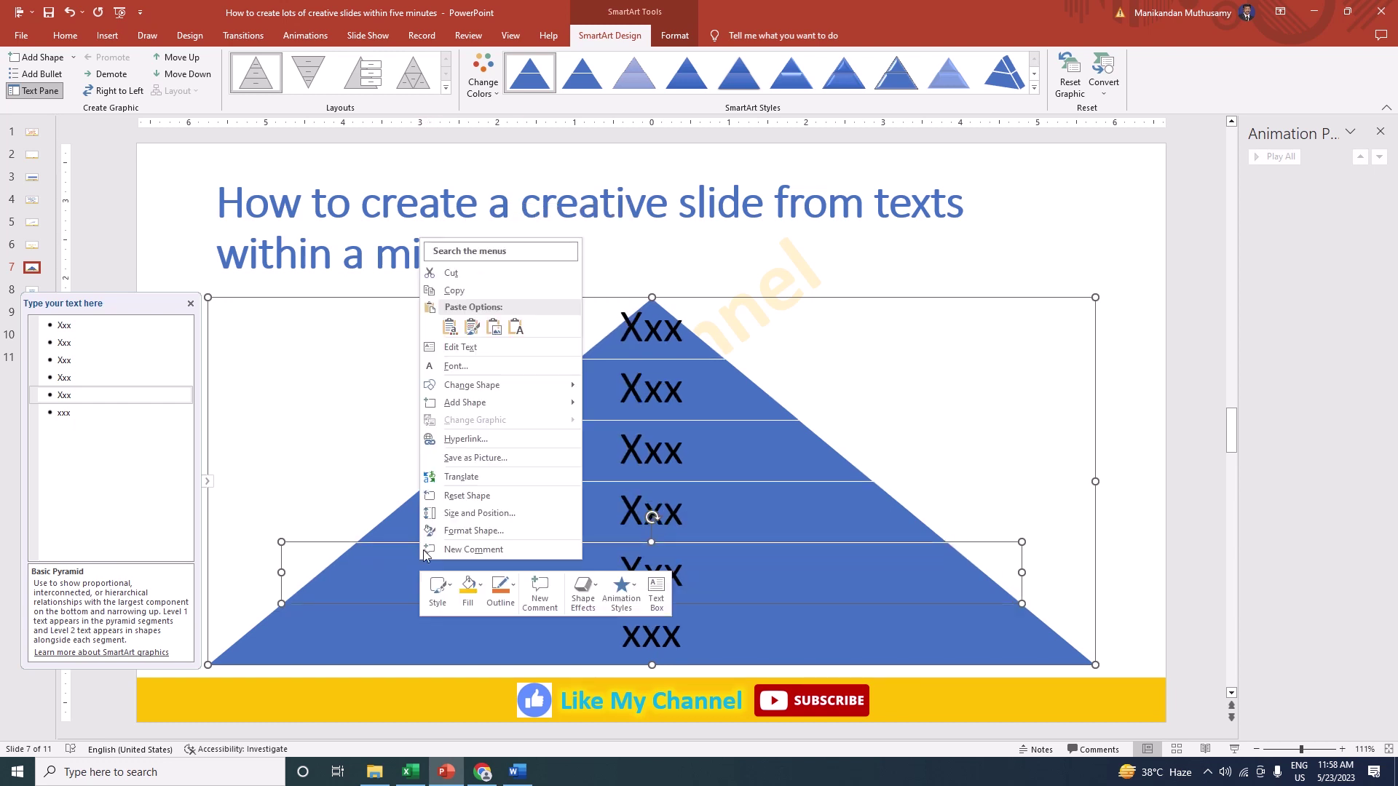
click(451, 273)
click(97, 421)
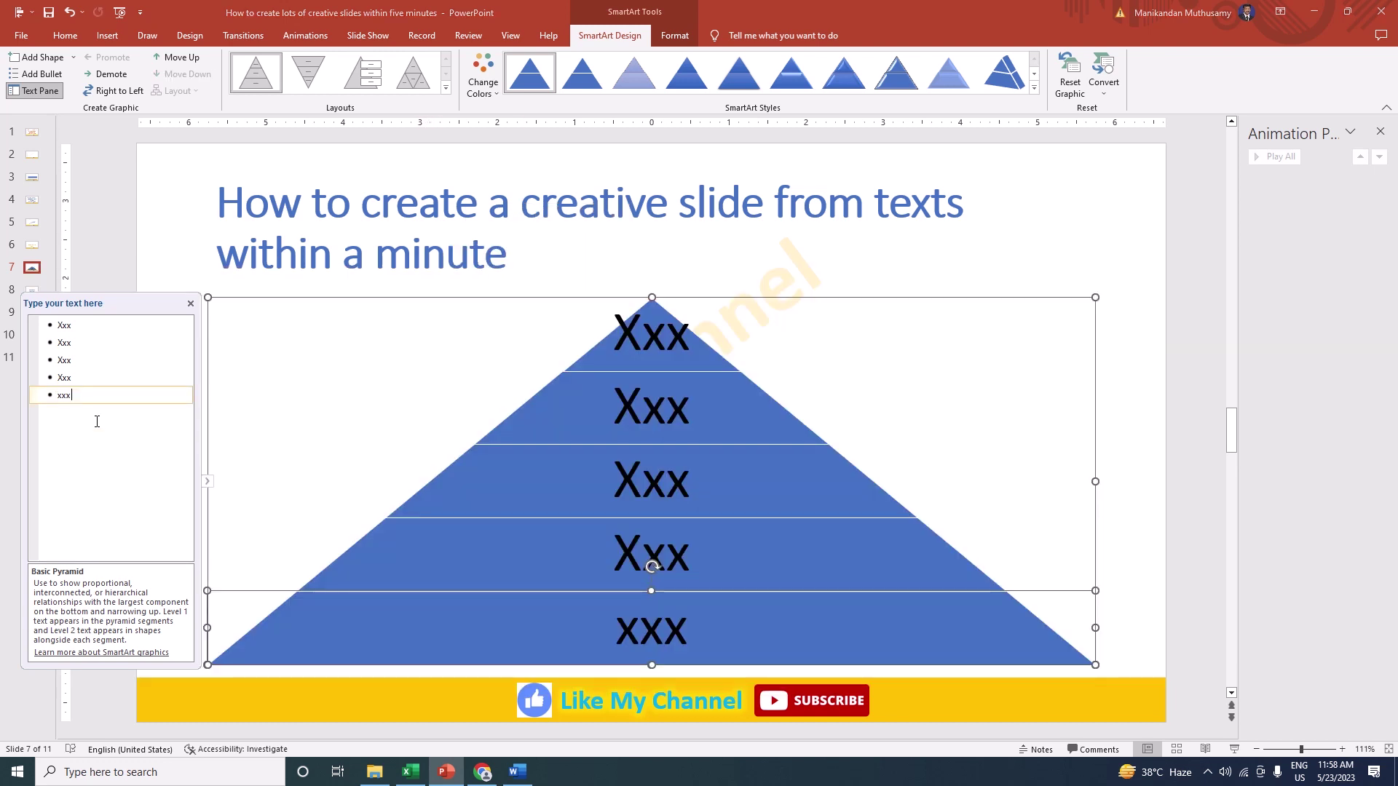
Step: Add three more tiers reading xx, xxx and xxx, making eight levels
key(Return)
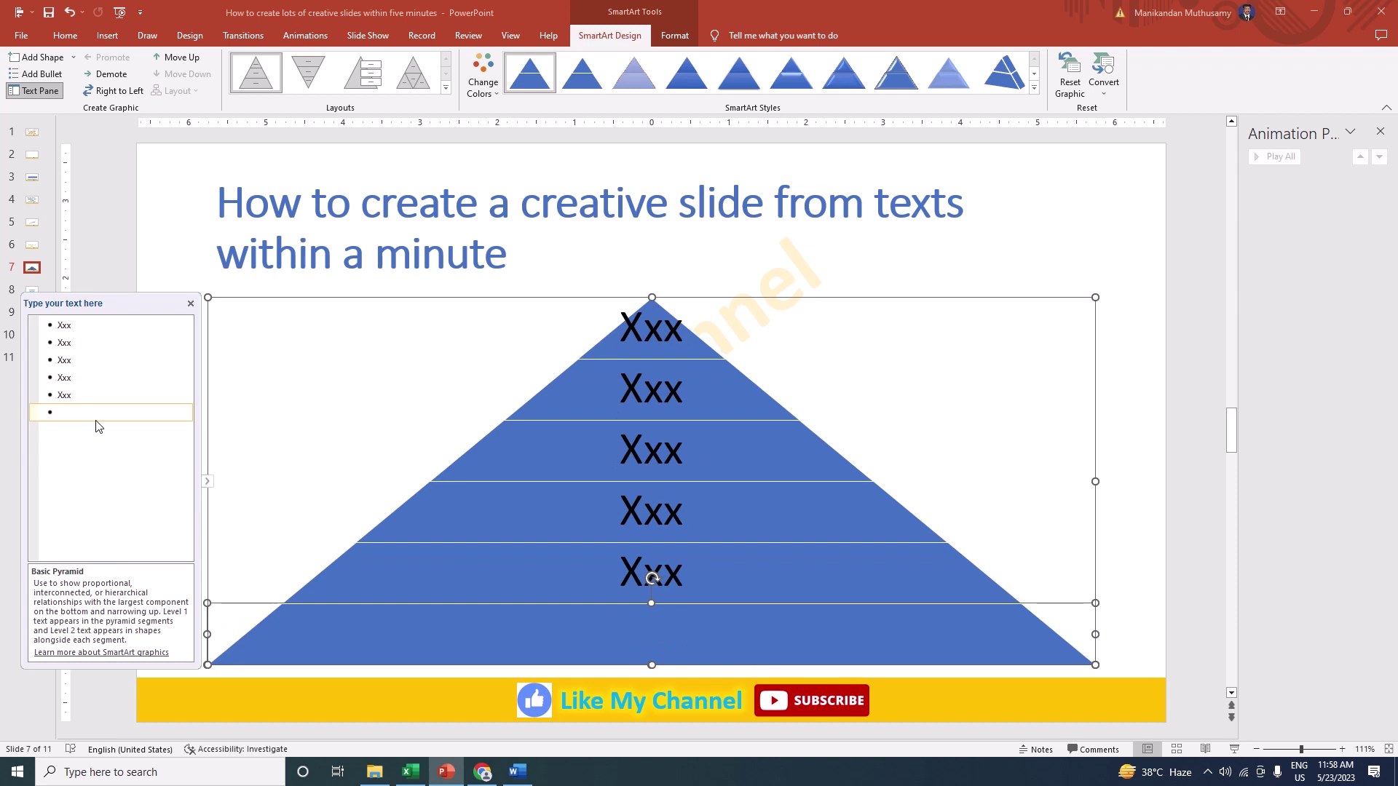
text(xxx)
key(Return)
text(xxx)
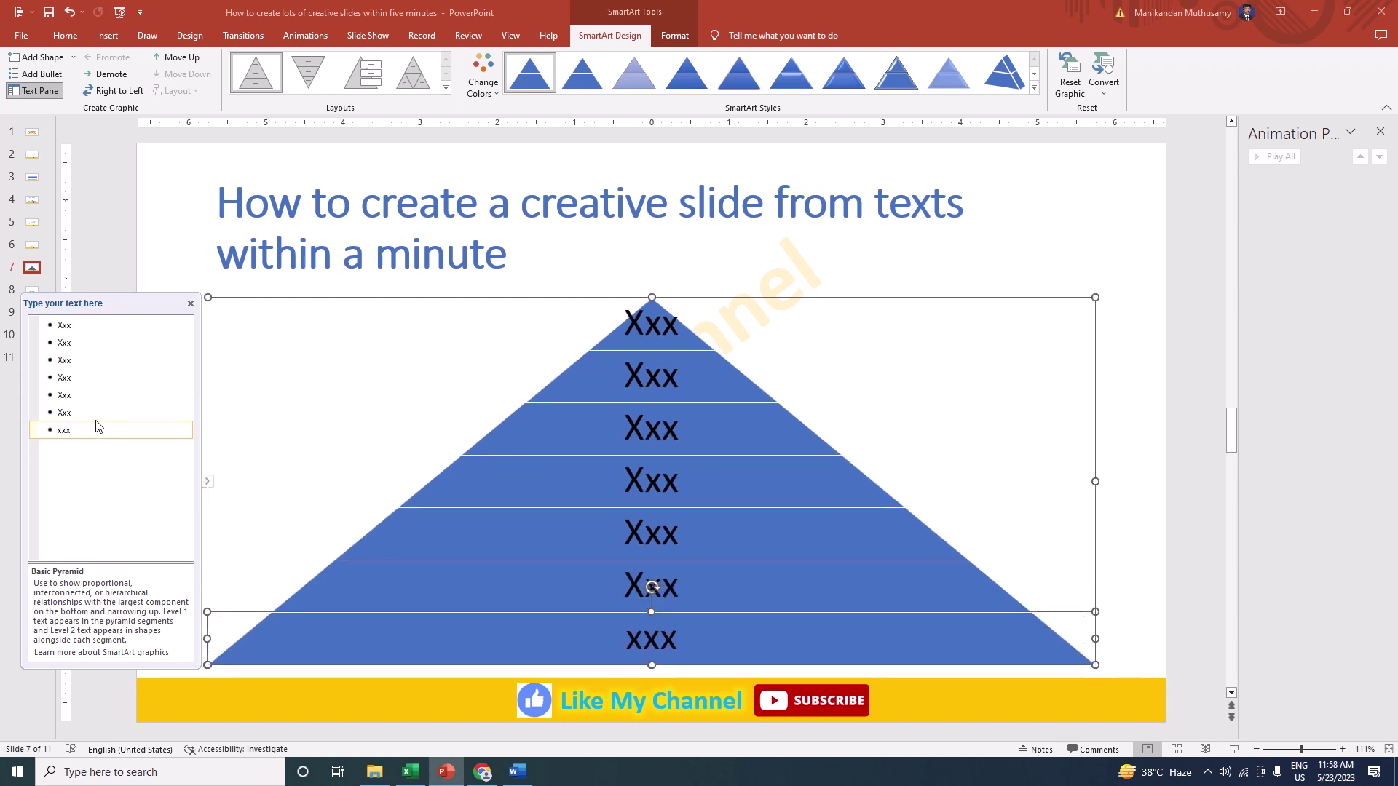
key(Return)
text(xxx)
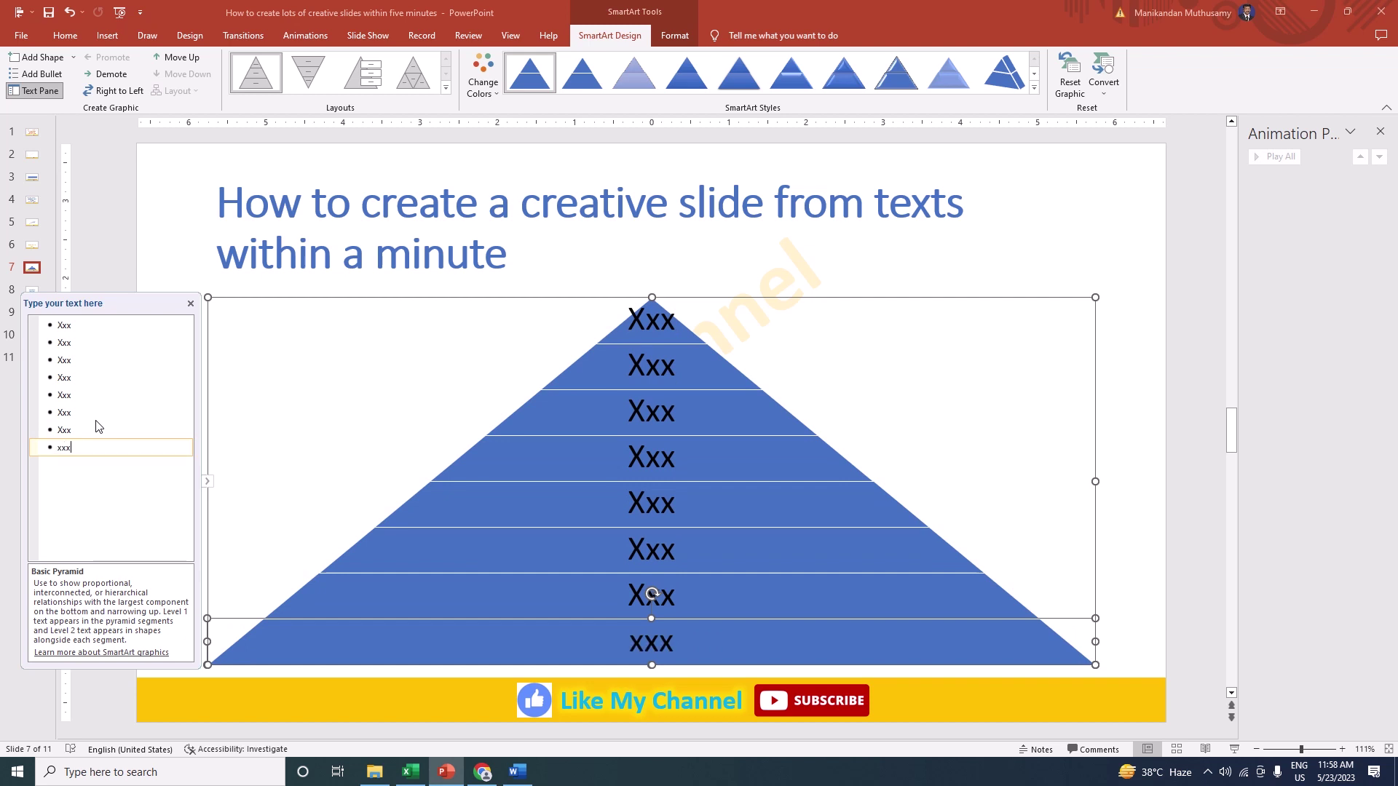
click(109, 217)
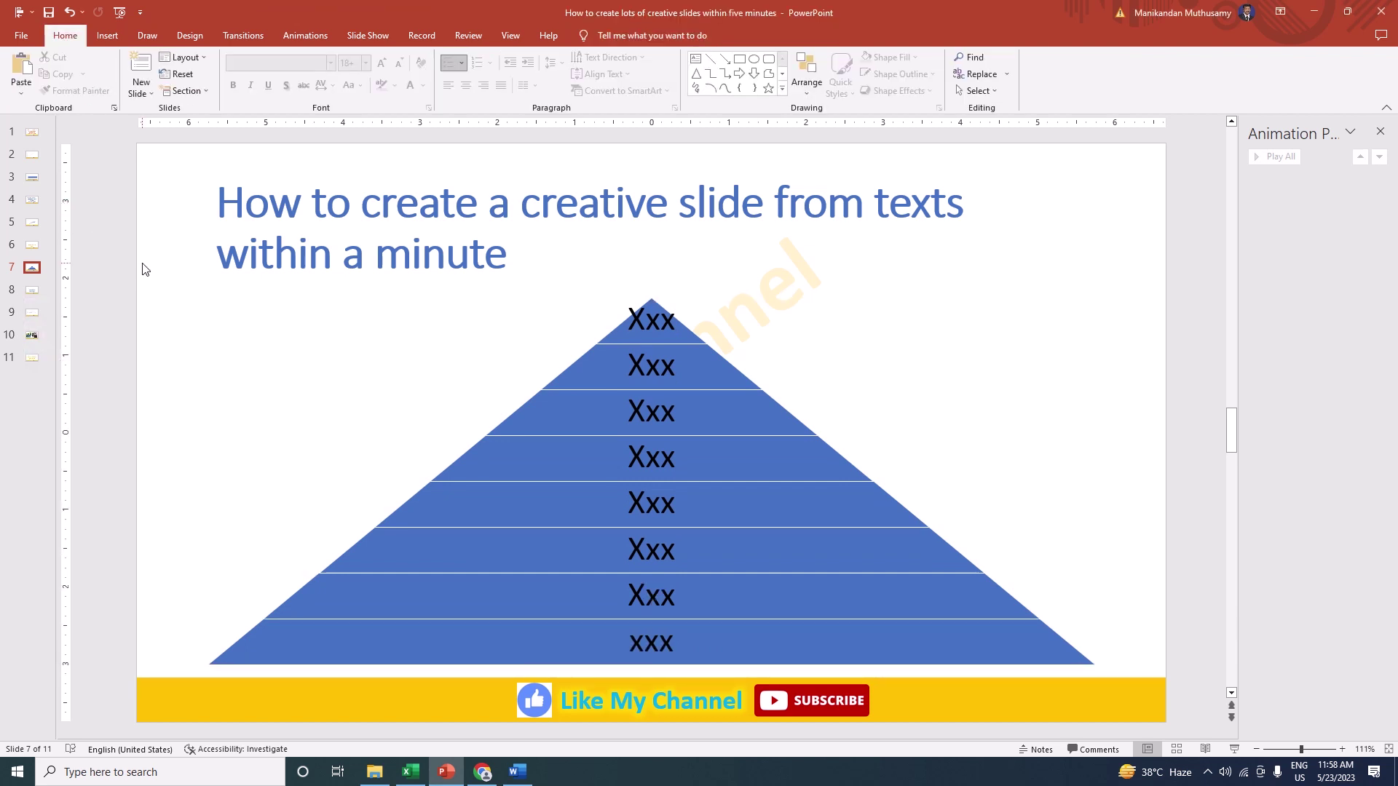
Step: Preview slide 8 as a slide show, then return to editing
key(Page_Down)
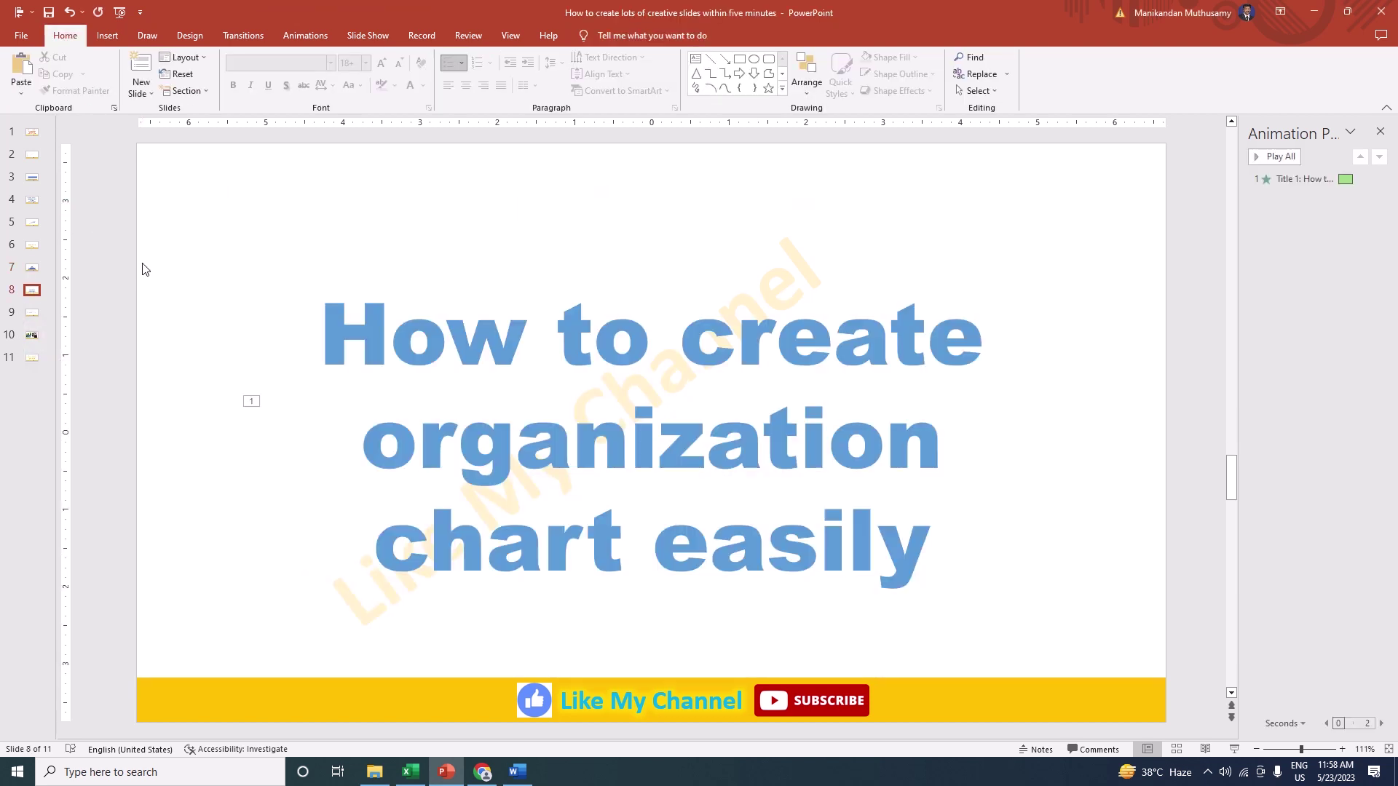
key(shift+F5)
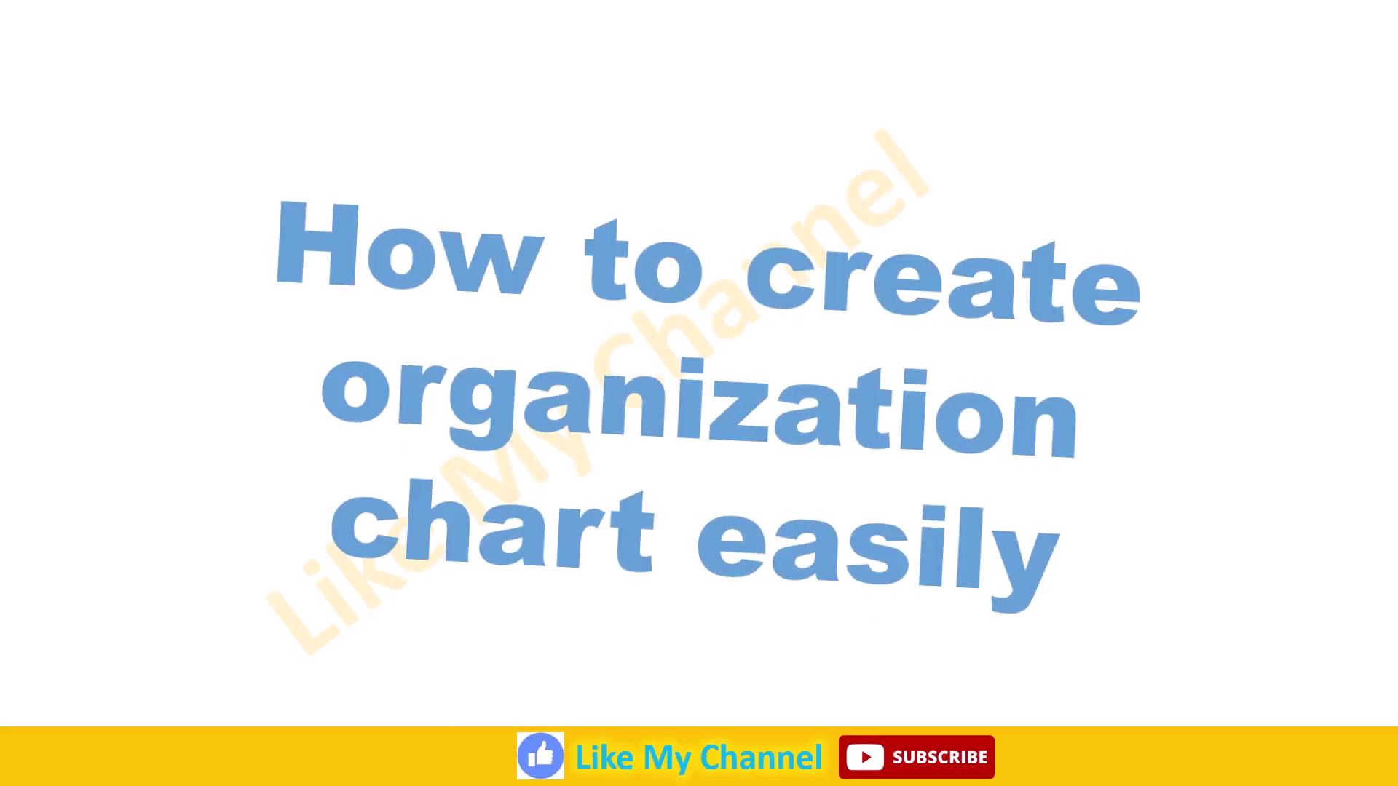
key(Escape)
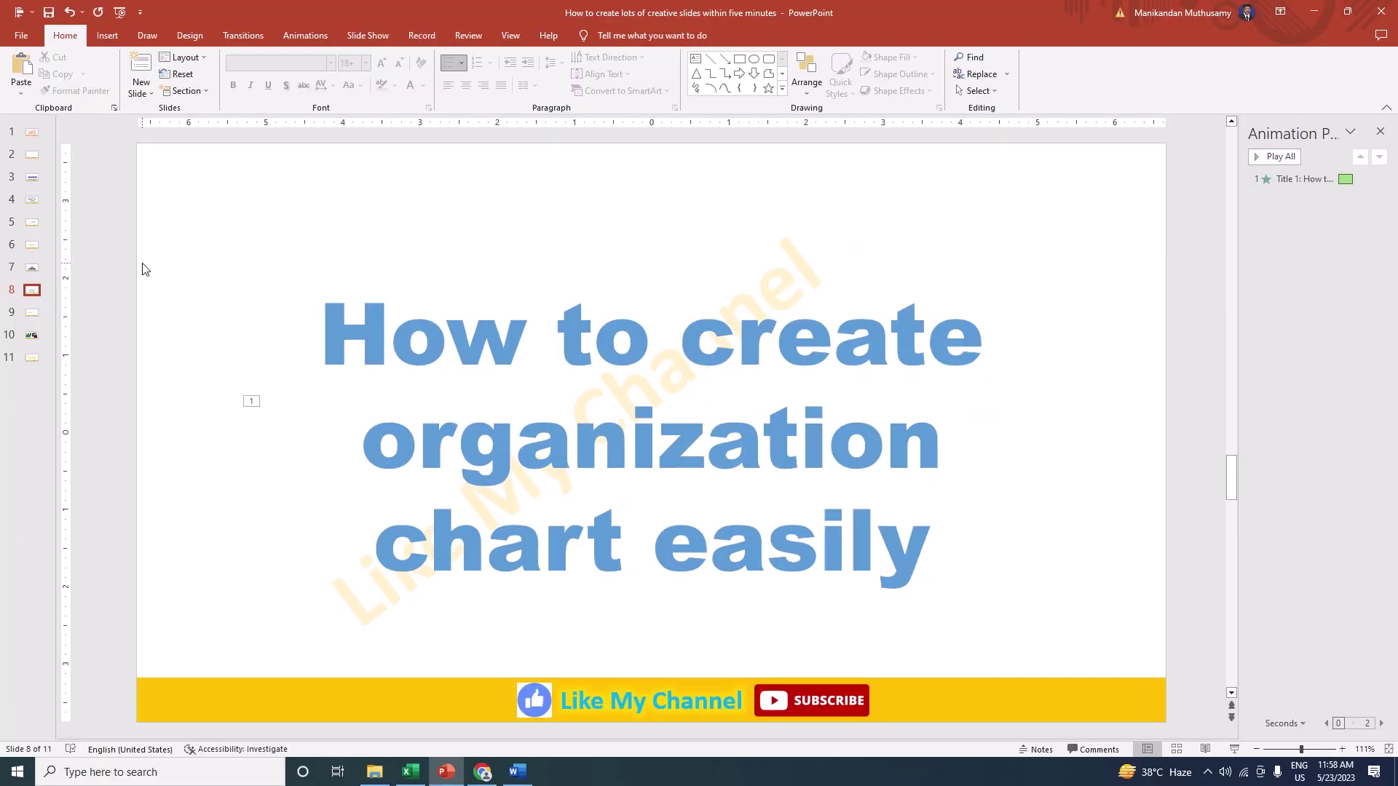
Step: Copy the pyramid slide and paste it as slide 9, after slide 8
scroll(143, 269, down, 1)
scroll(143, 270, up, 1)
scroll(143, 269, up, 1)
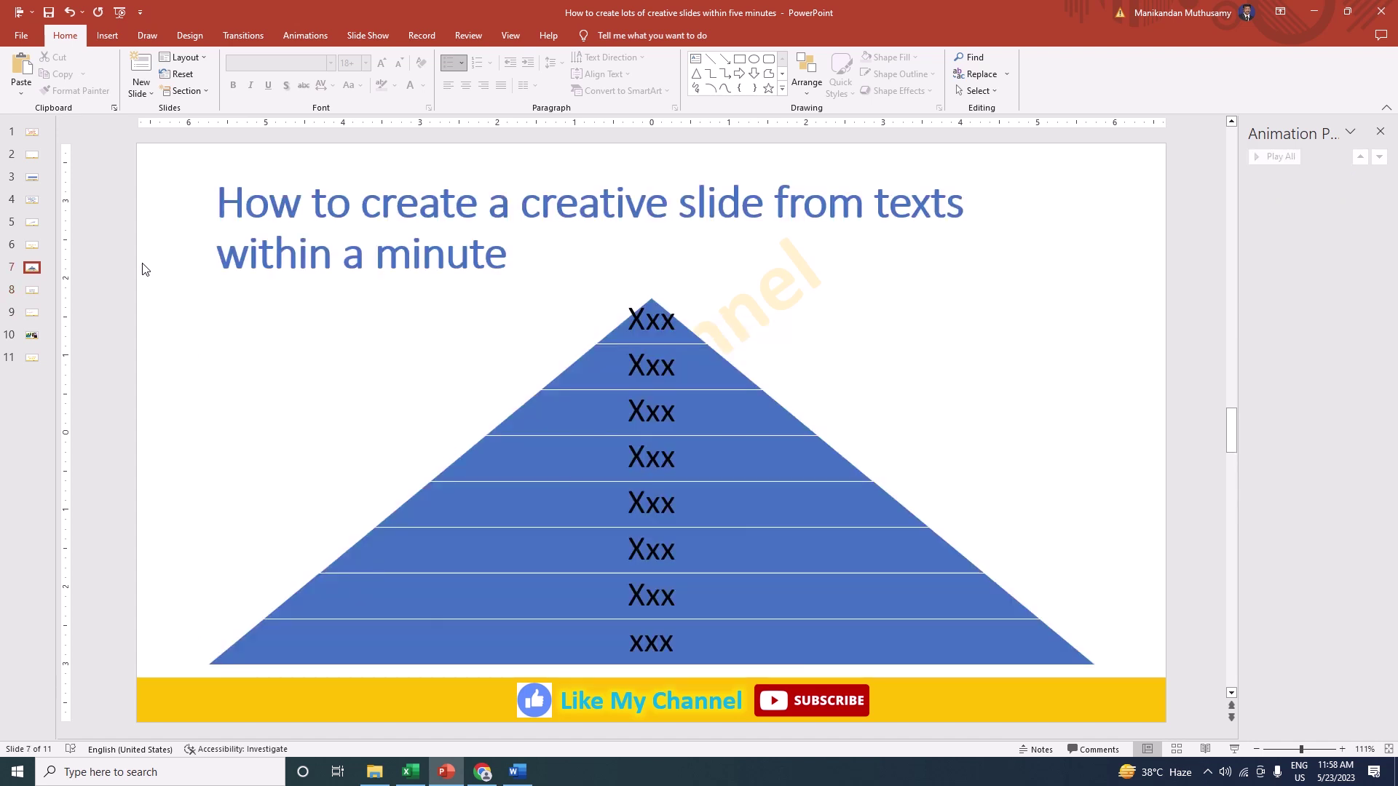
right_click(34, 270)
click(84, 320)
right_click(41, 303)
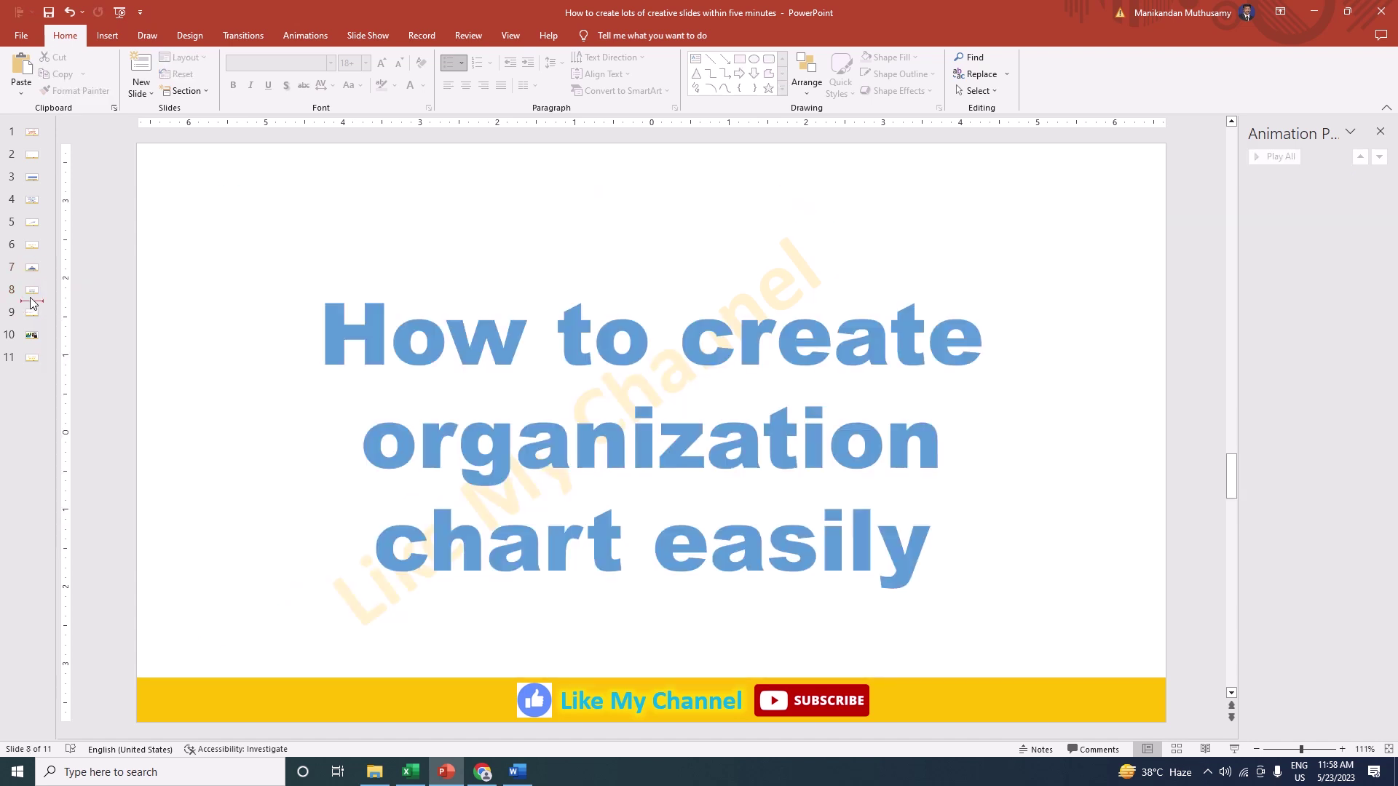
click(85, 329)
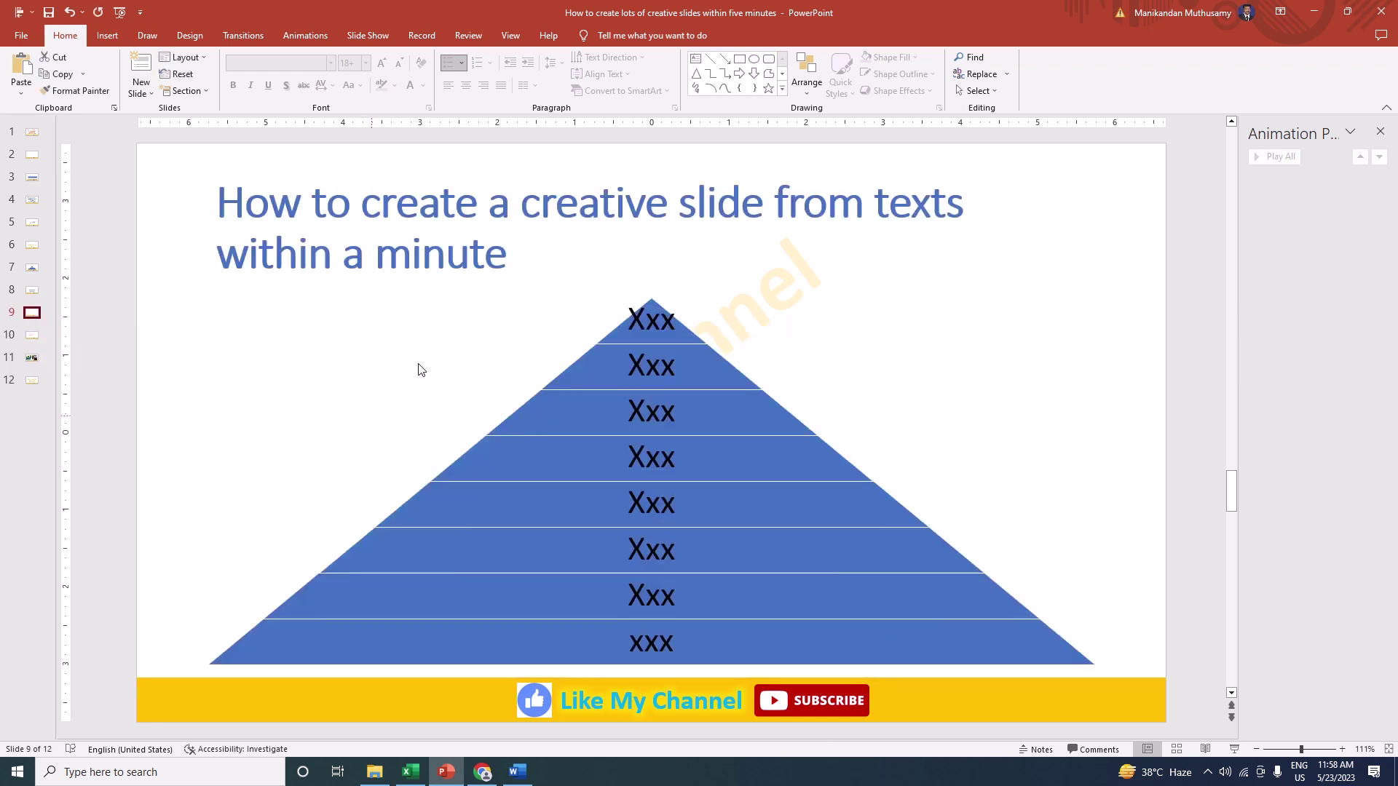
click(471, 365)
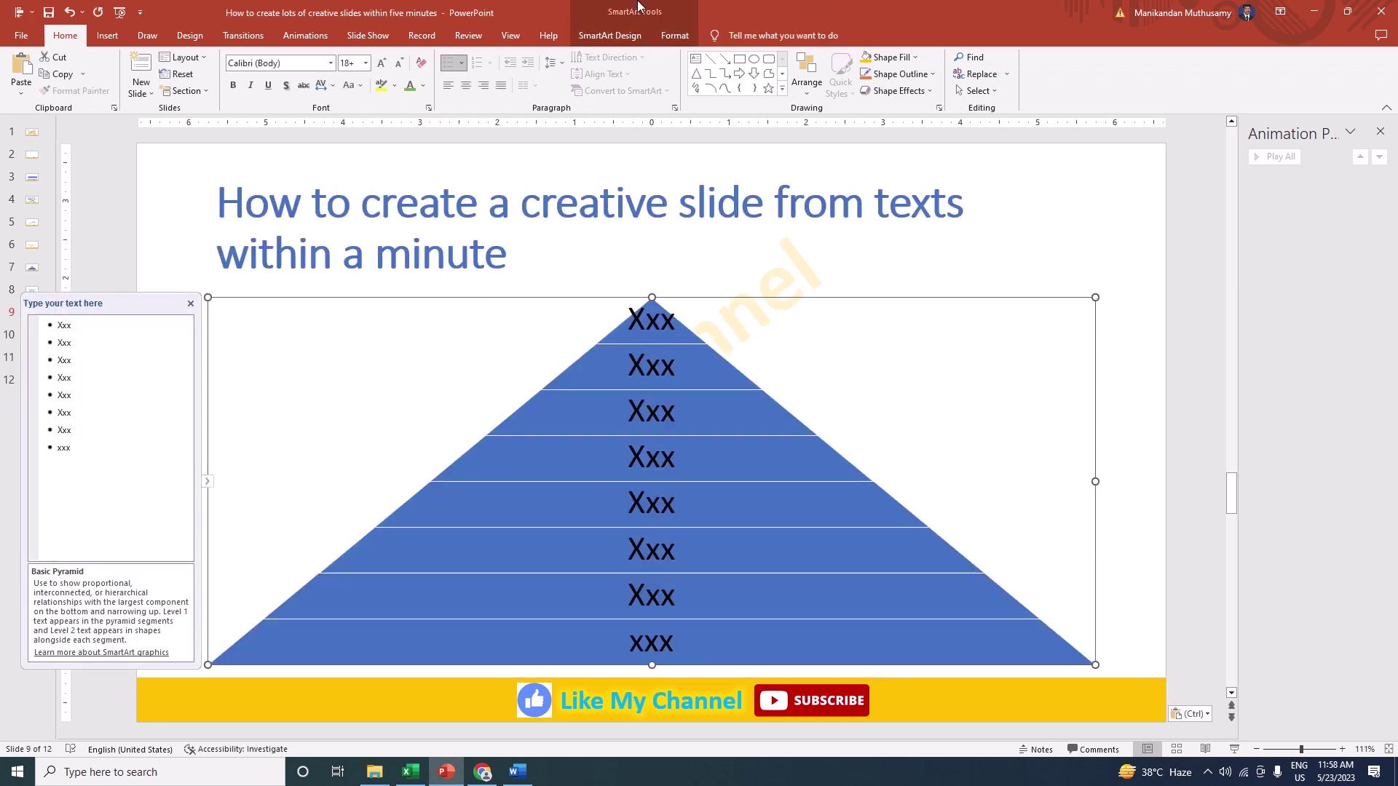
Step: Convert the slide 9 pyramid to the Hierarchy > Organization Chart layout via More Layouts
click(609, 35)
click(446, 93)
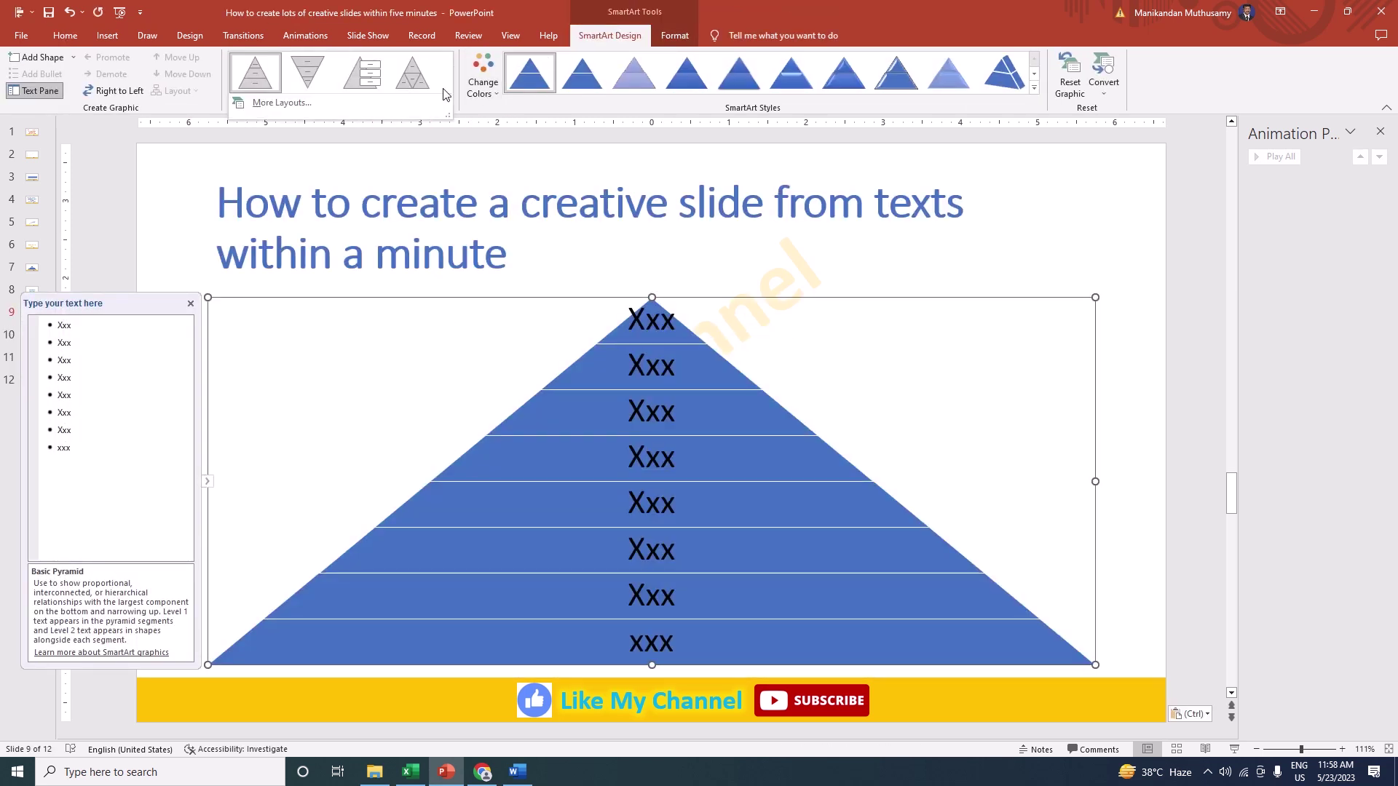
click(299, 120)
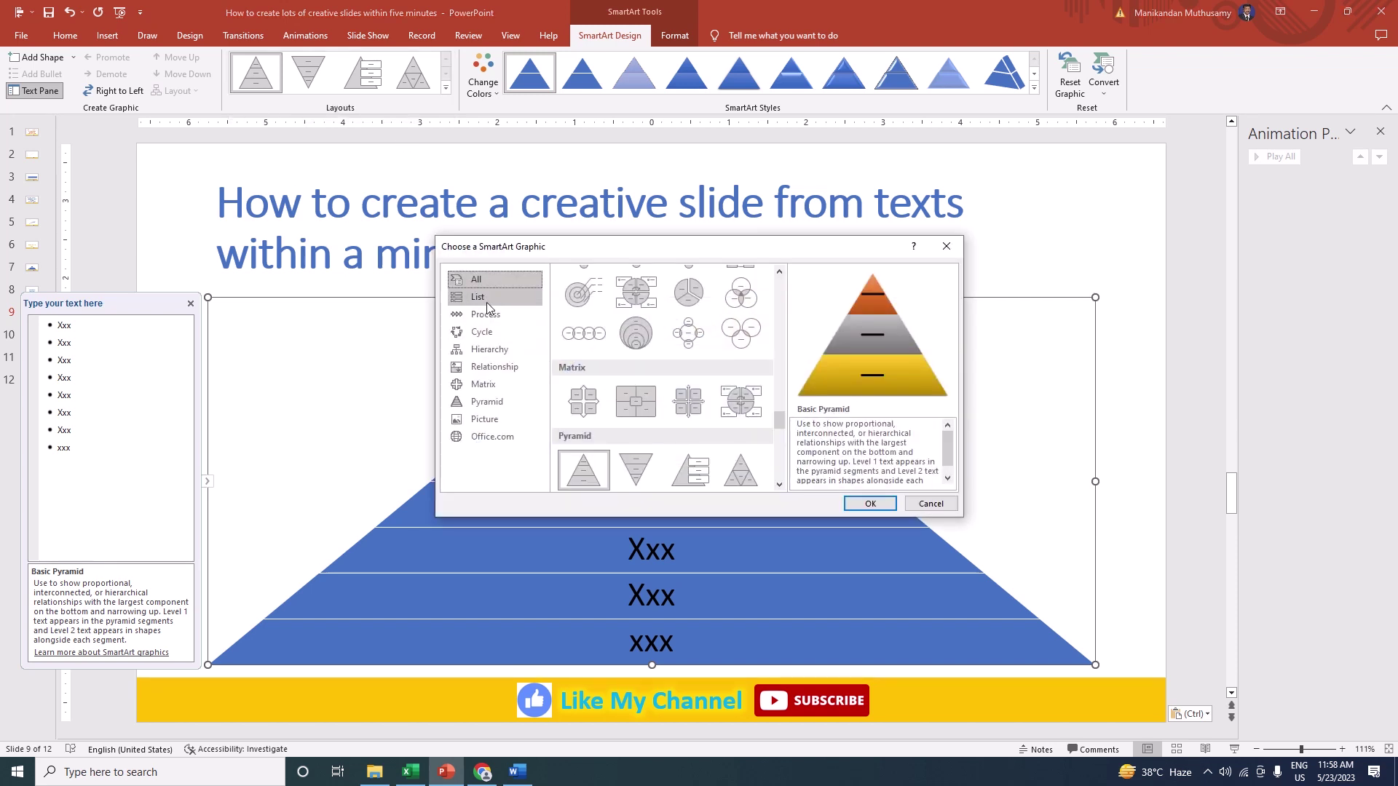
click(487, 313)
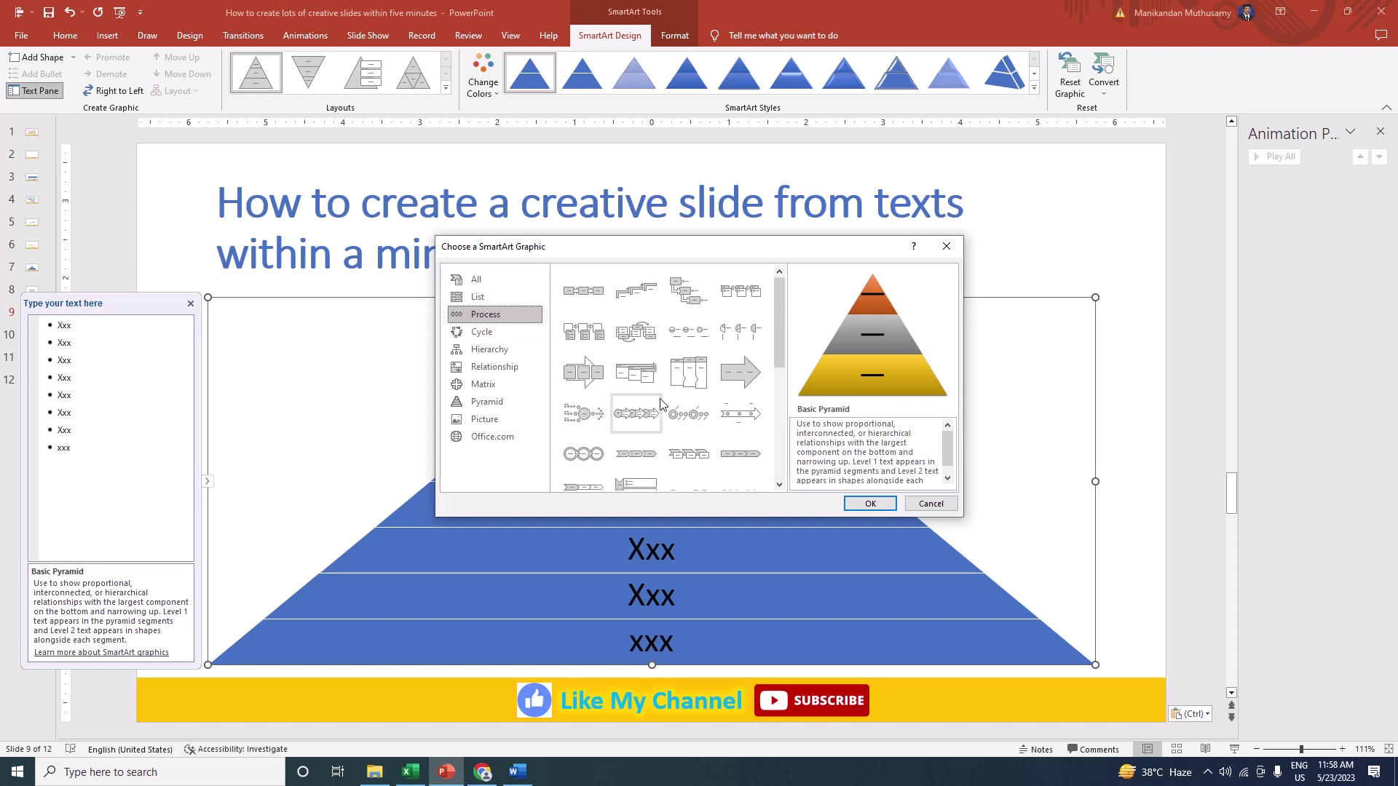
scroll(740, 422, down, 5)
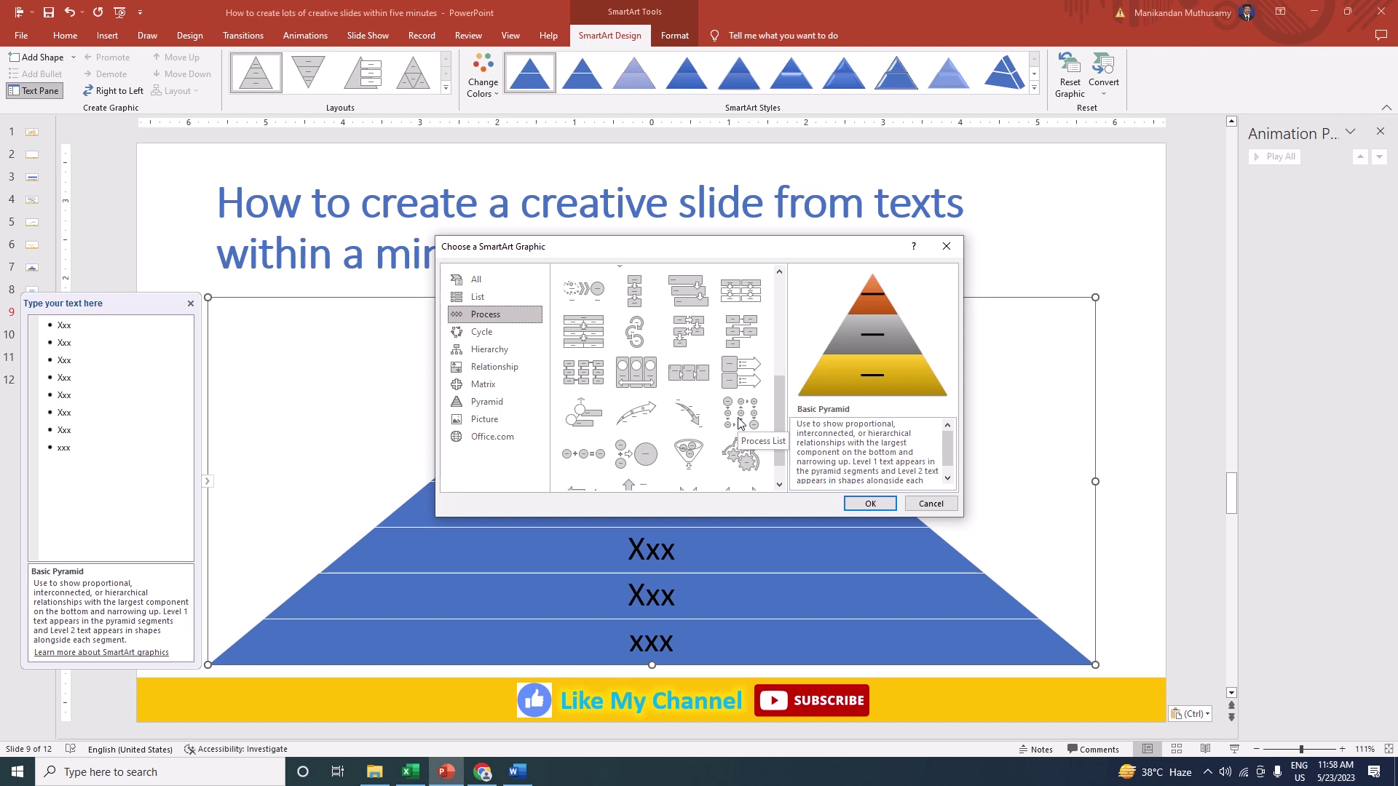
click(476, 350)
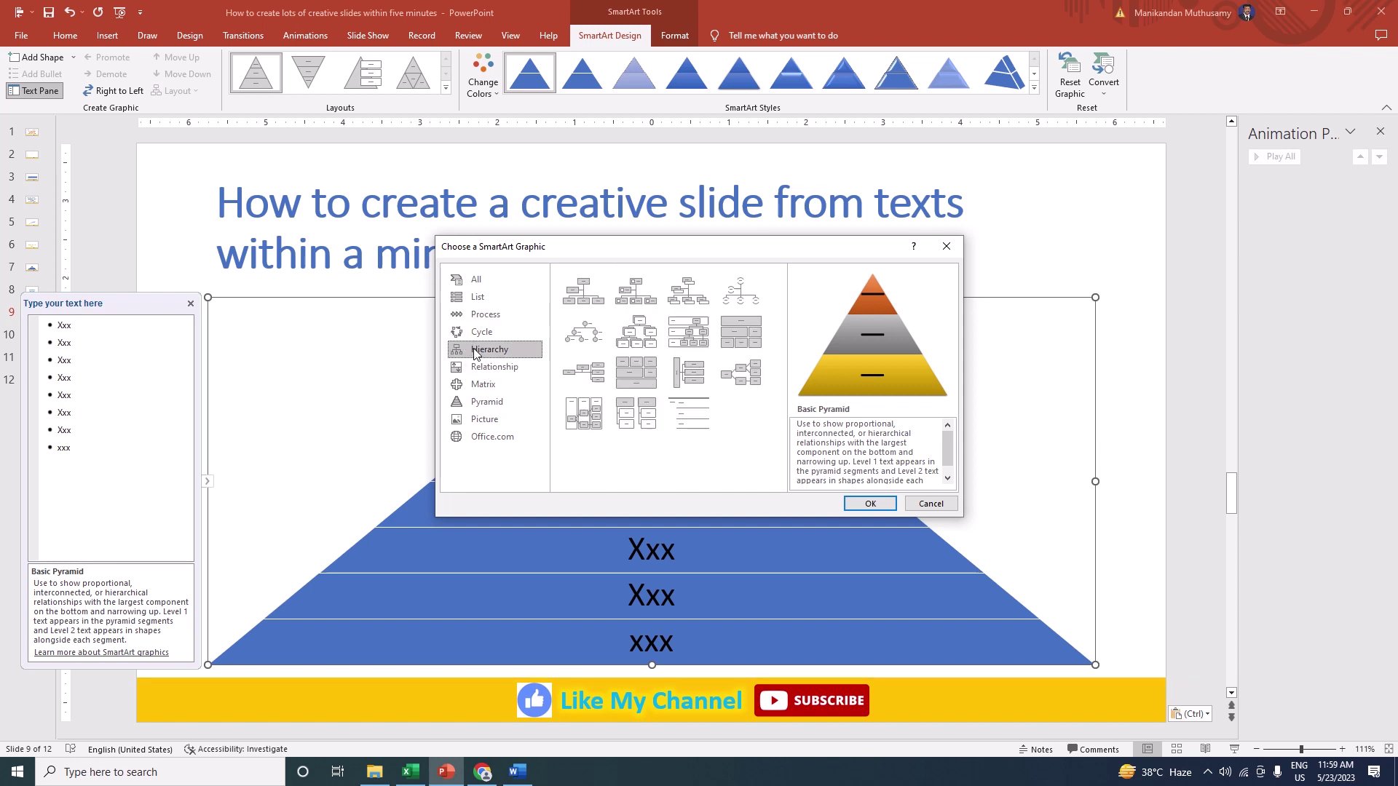
click(587, 294)
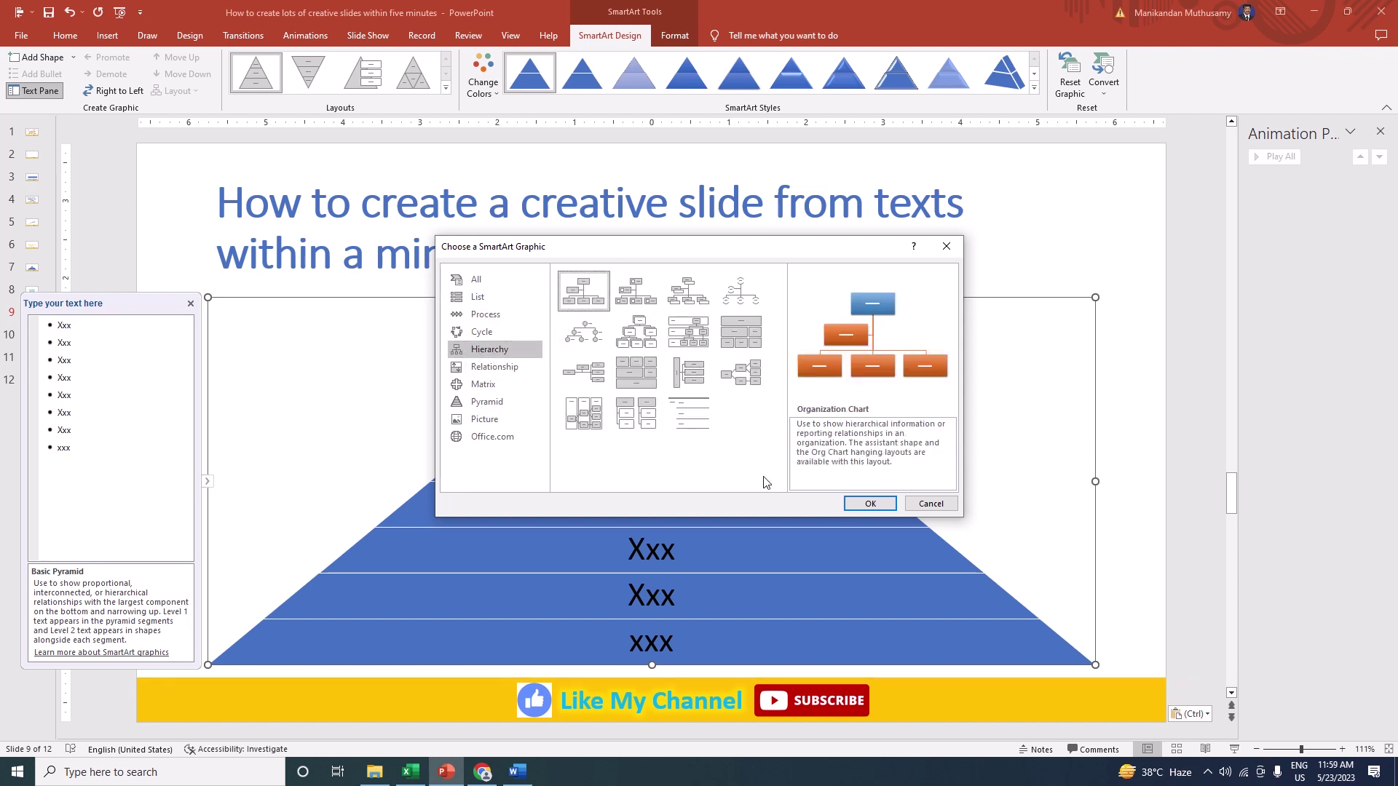
click(870, 504)
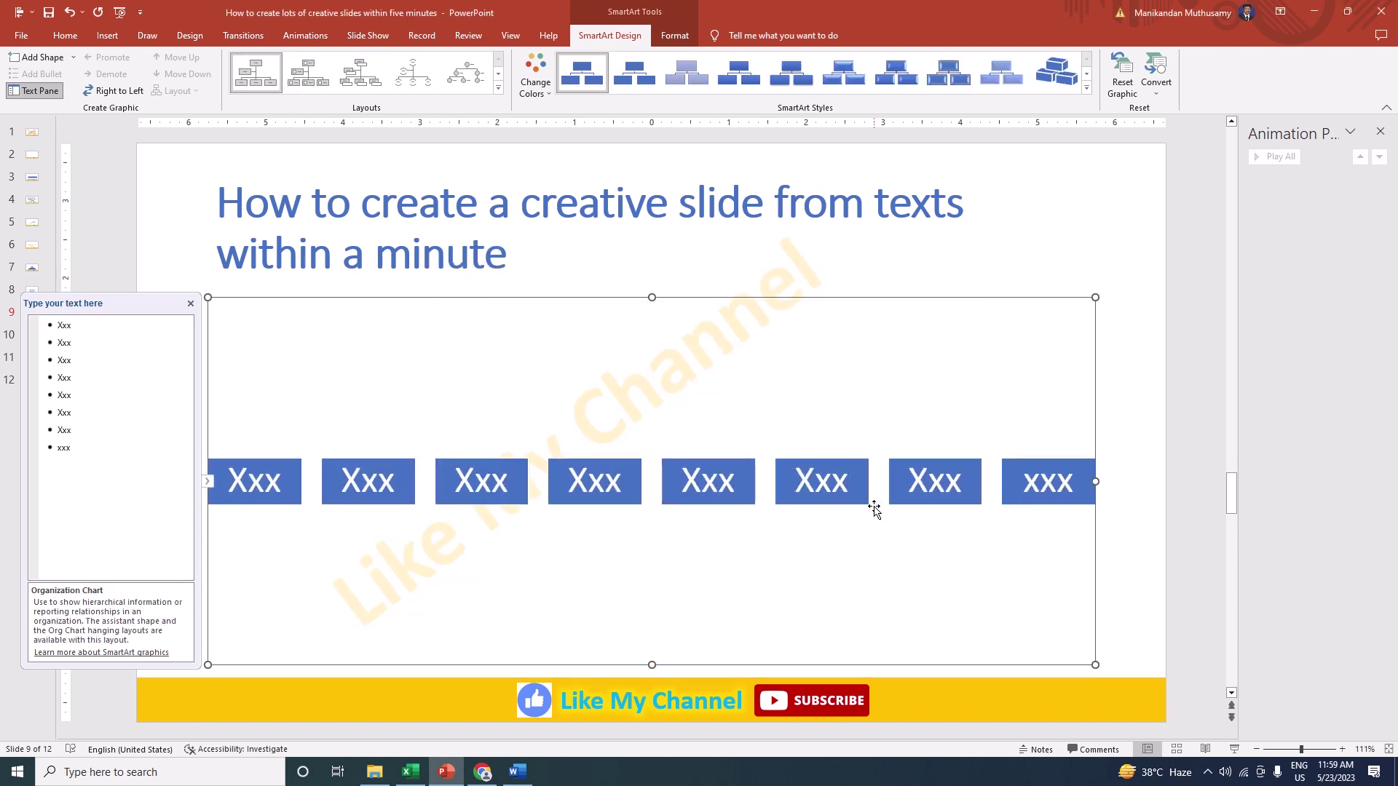
Step: Add two xxx child boxes under the first top-level box
click(77, 325)
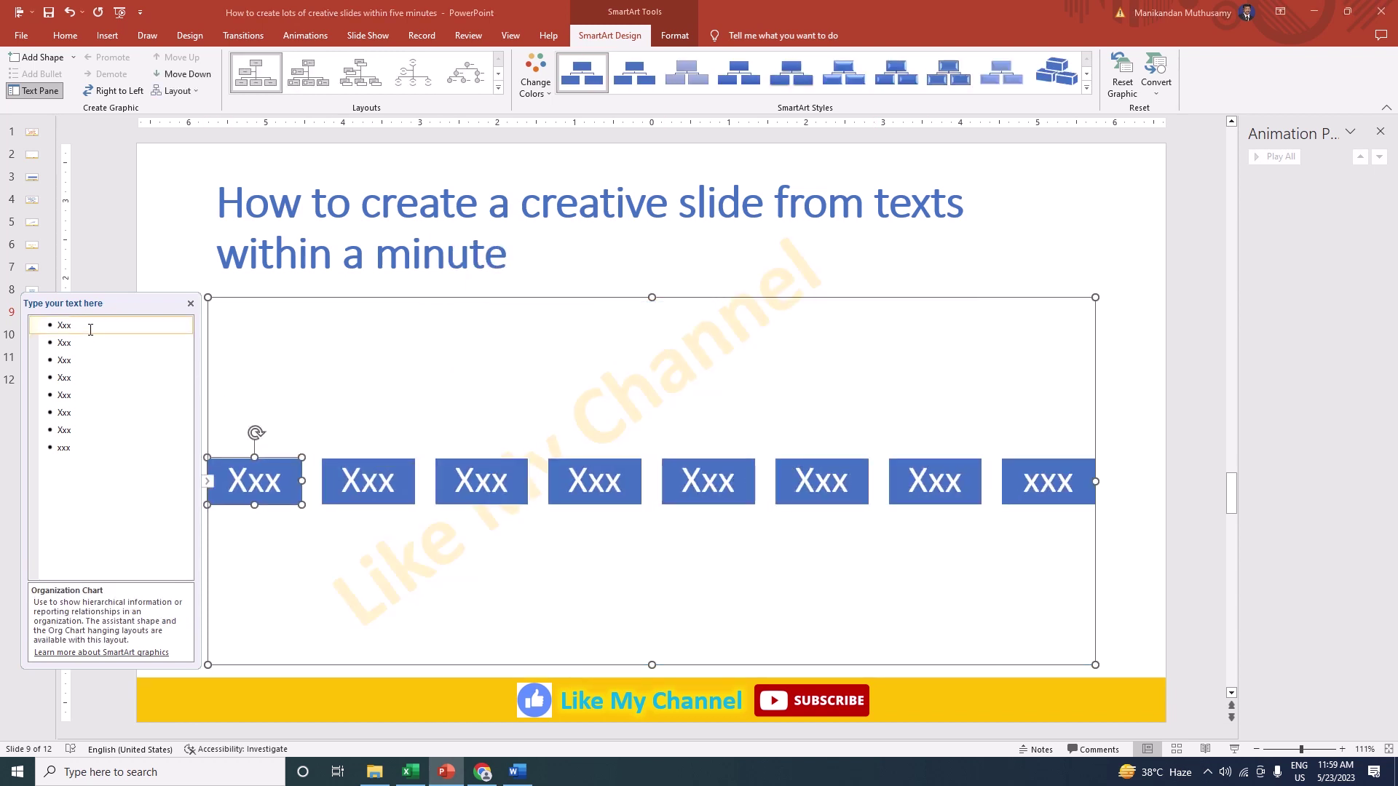
key(Return)
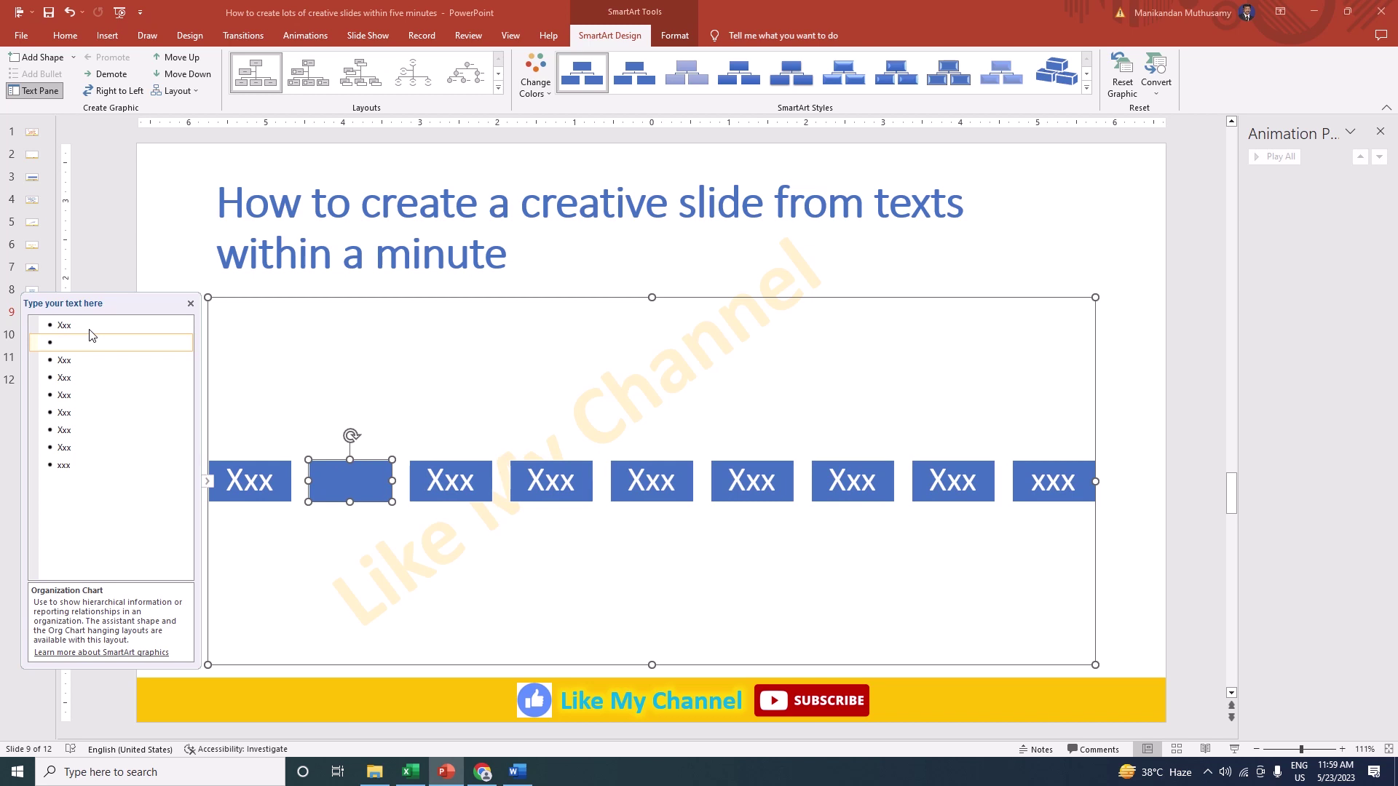
key(alt+shift+Right)
text(xxx)
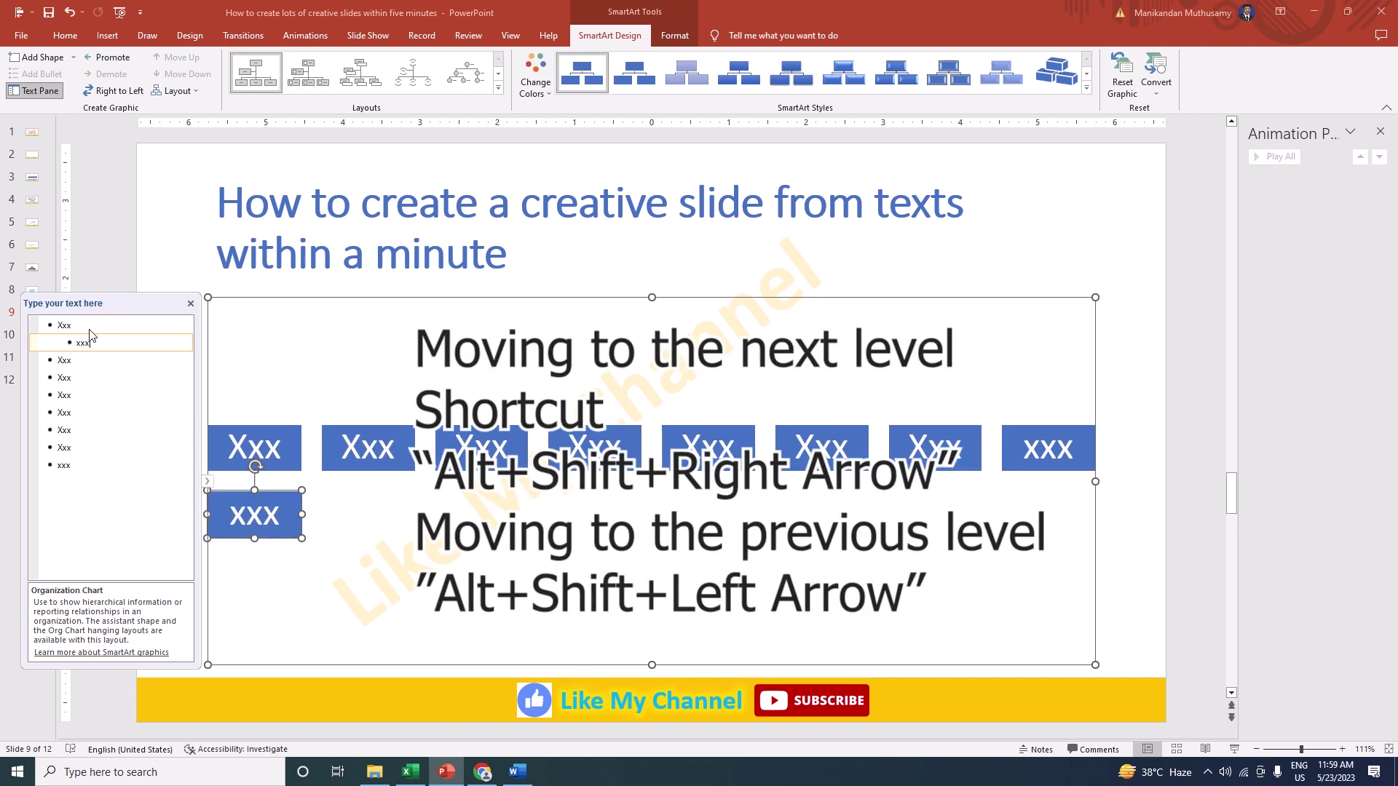
key(Return)
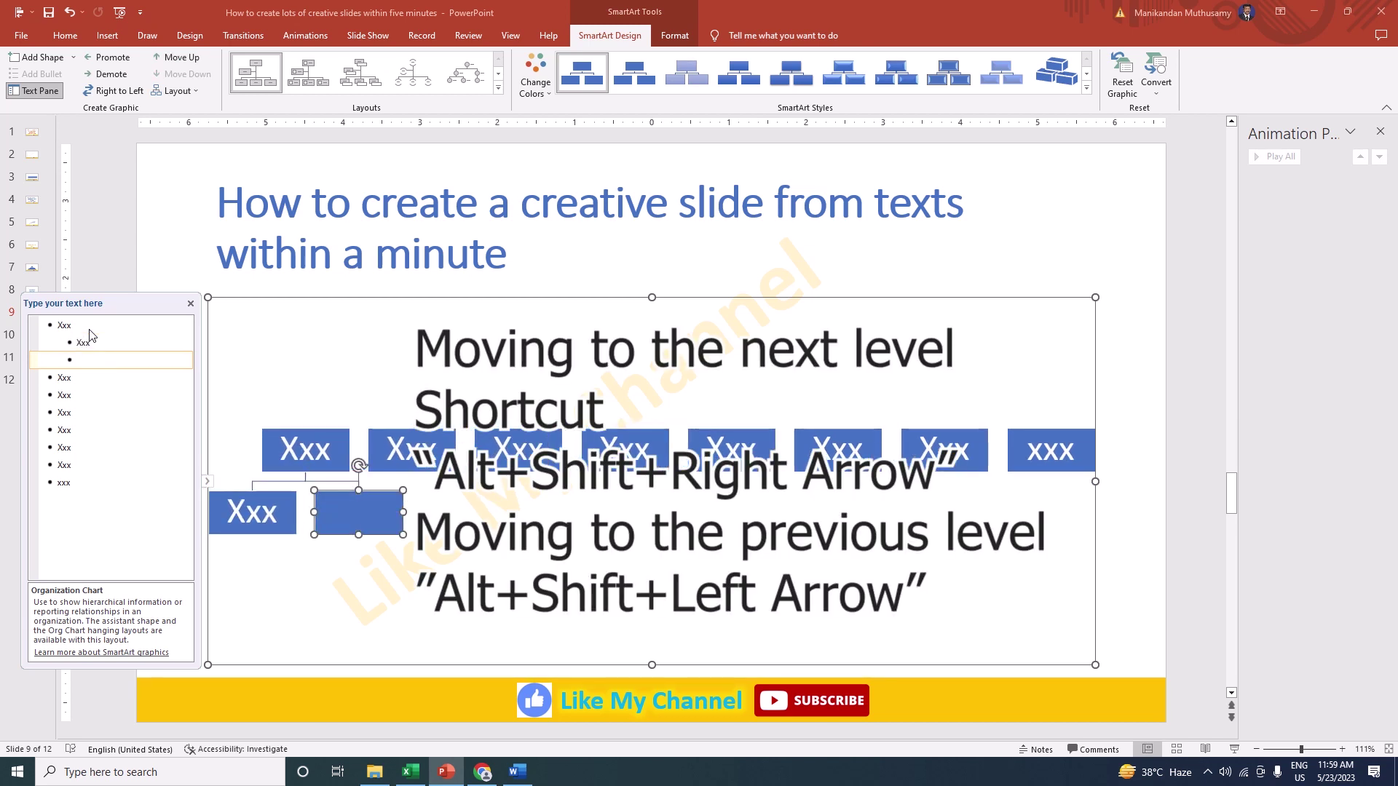
text(xxx)
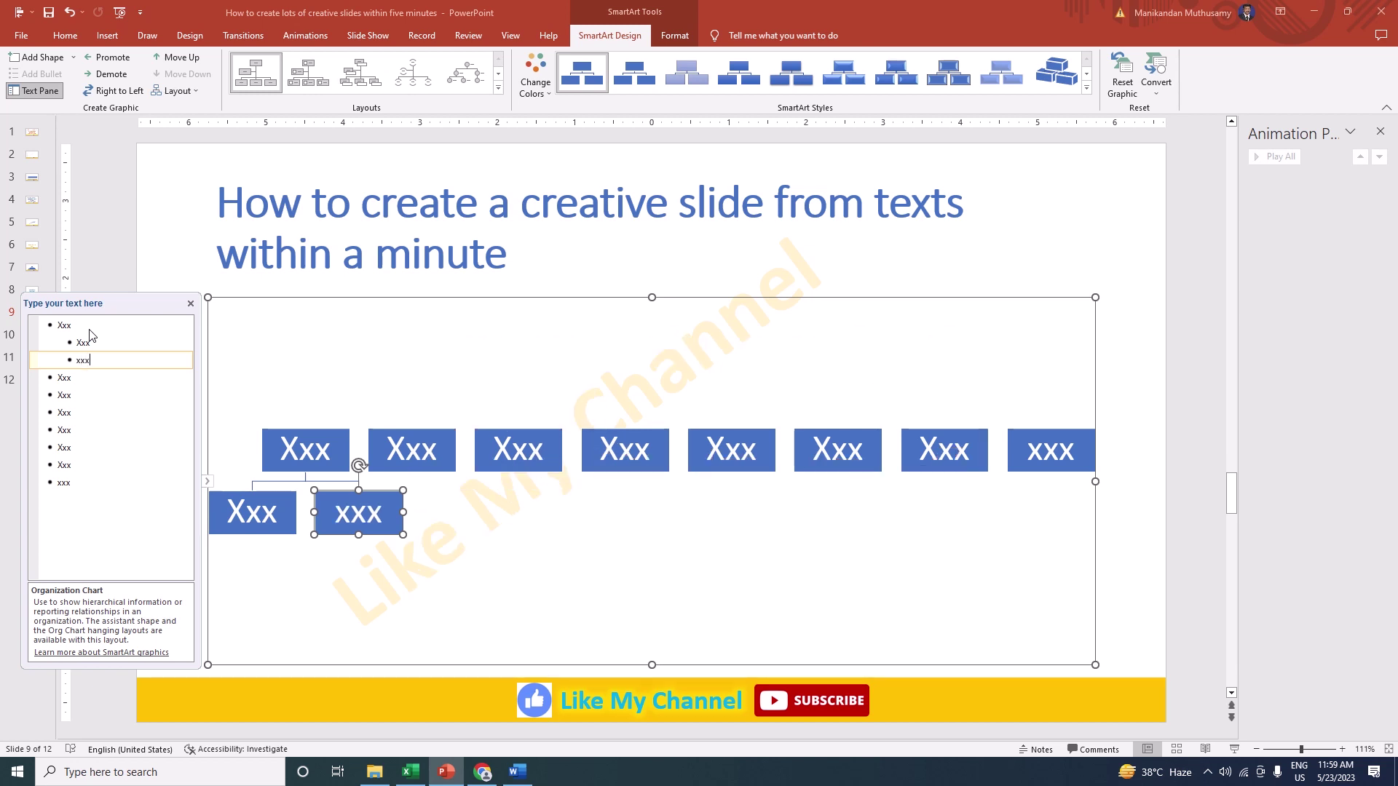
Step: Add two boxes beneath the second child, the first reading xxx
key(Return)
key(alt+shift+Right)
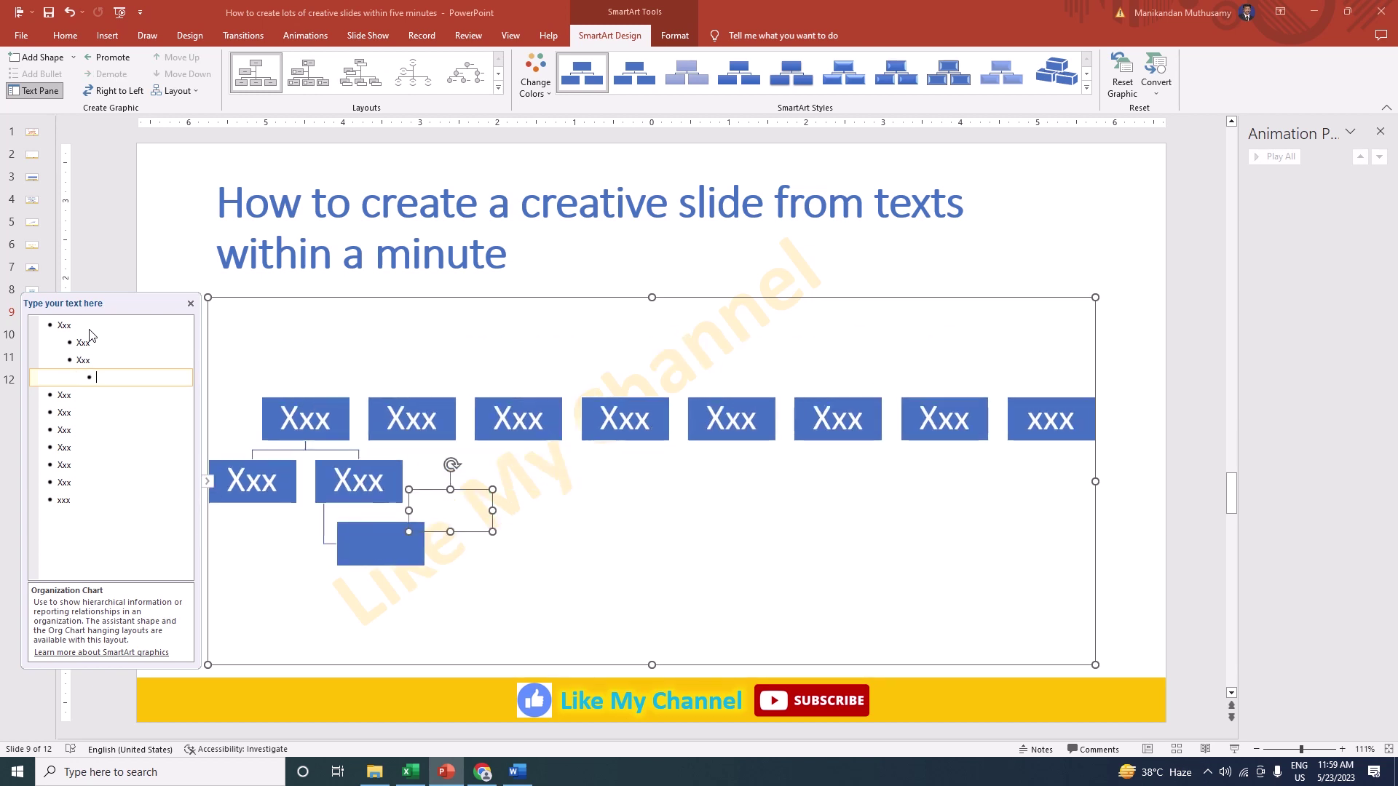
text(xx)
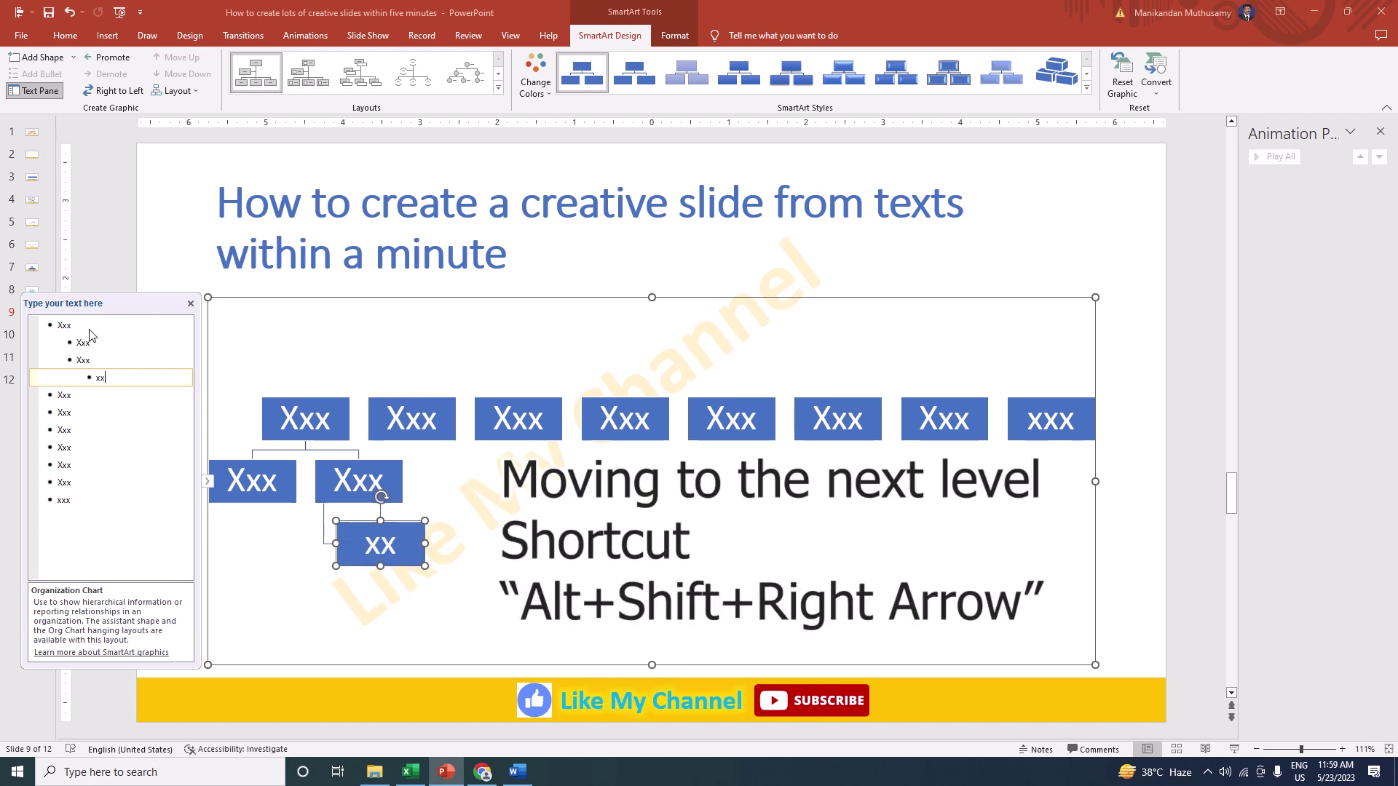
text(x)
key(Return)
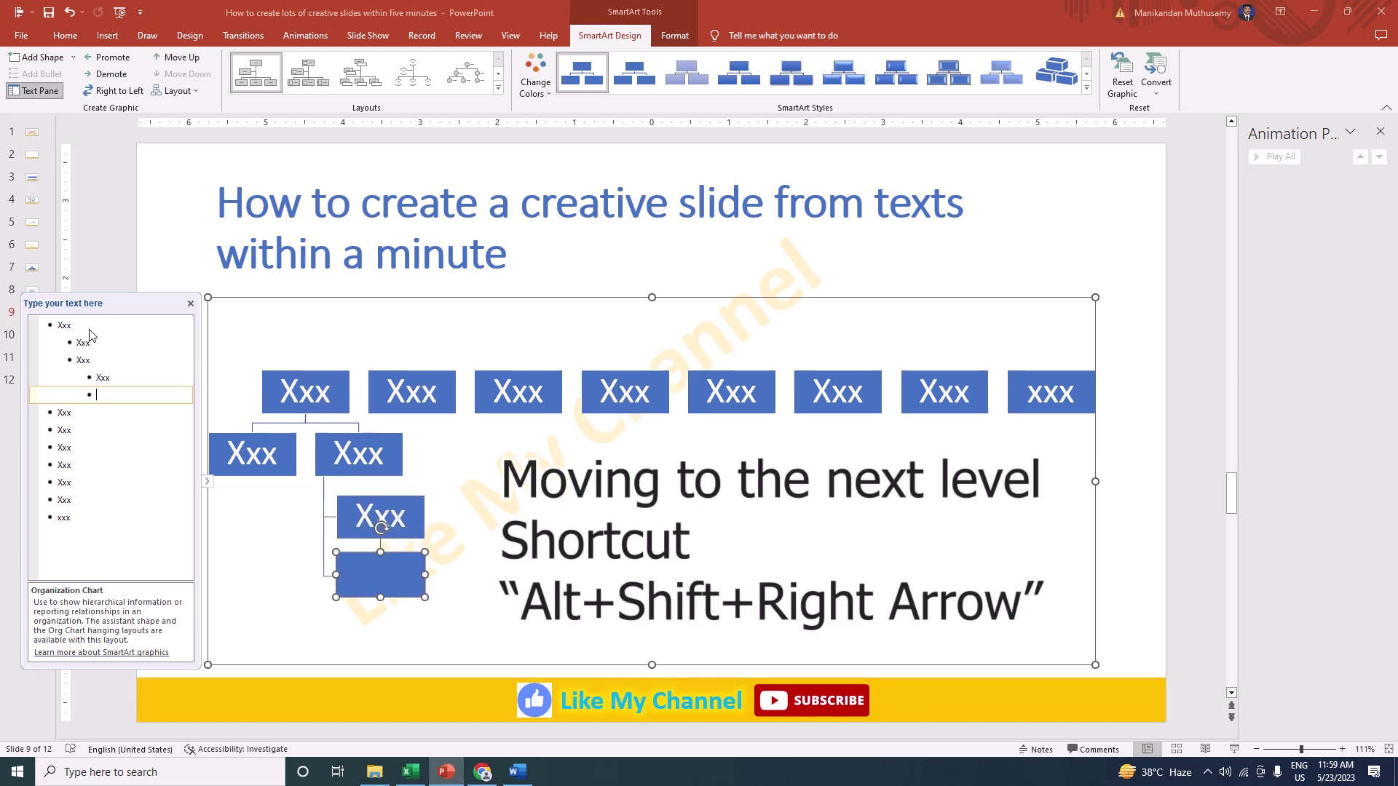
text(xxx)
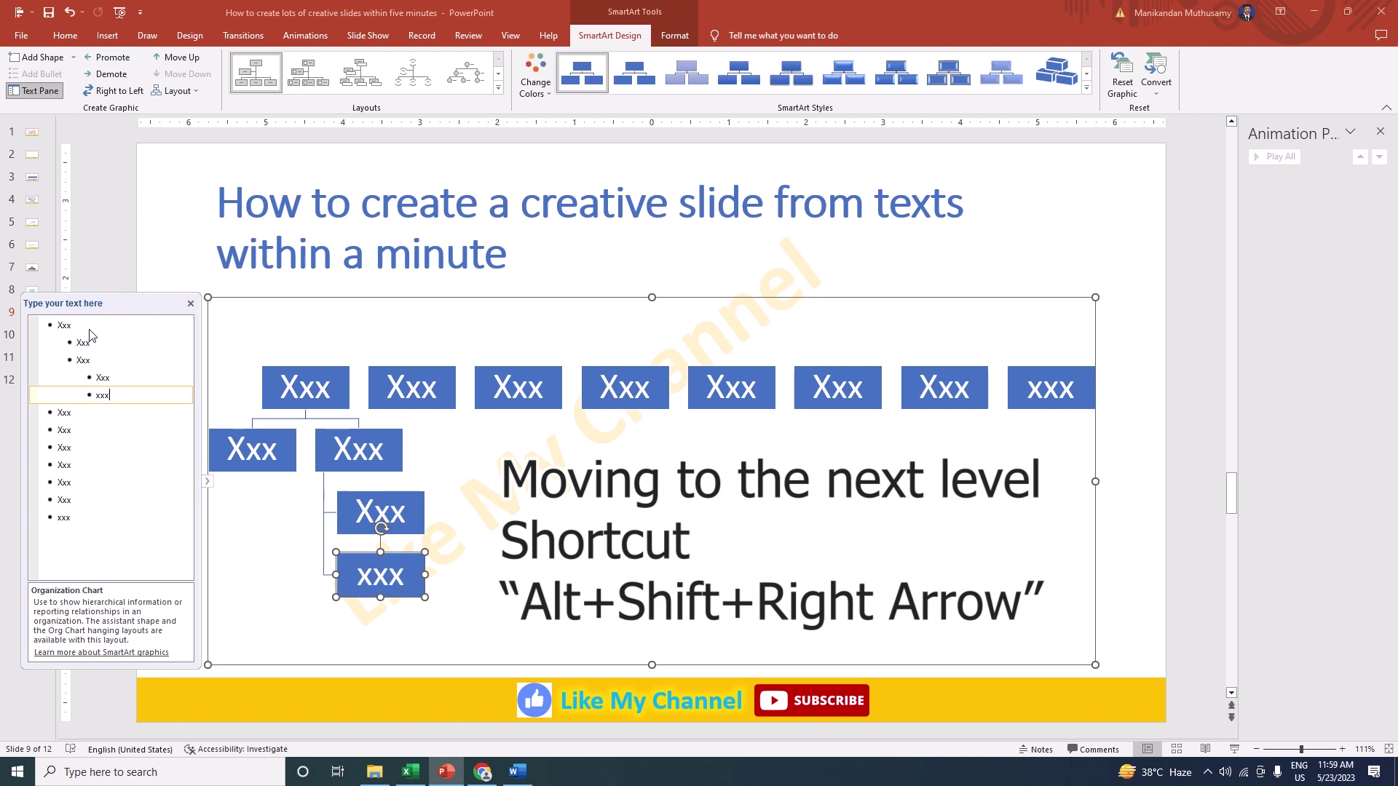
click(104, 416)
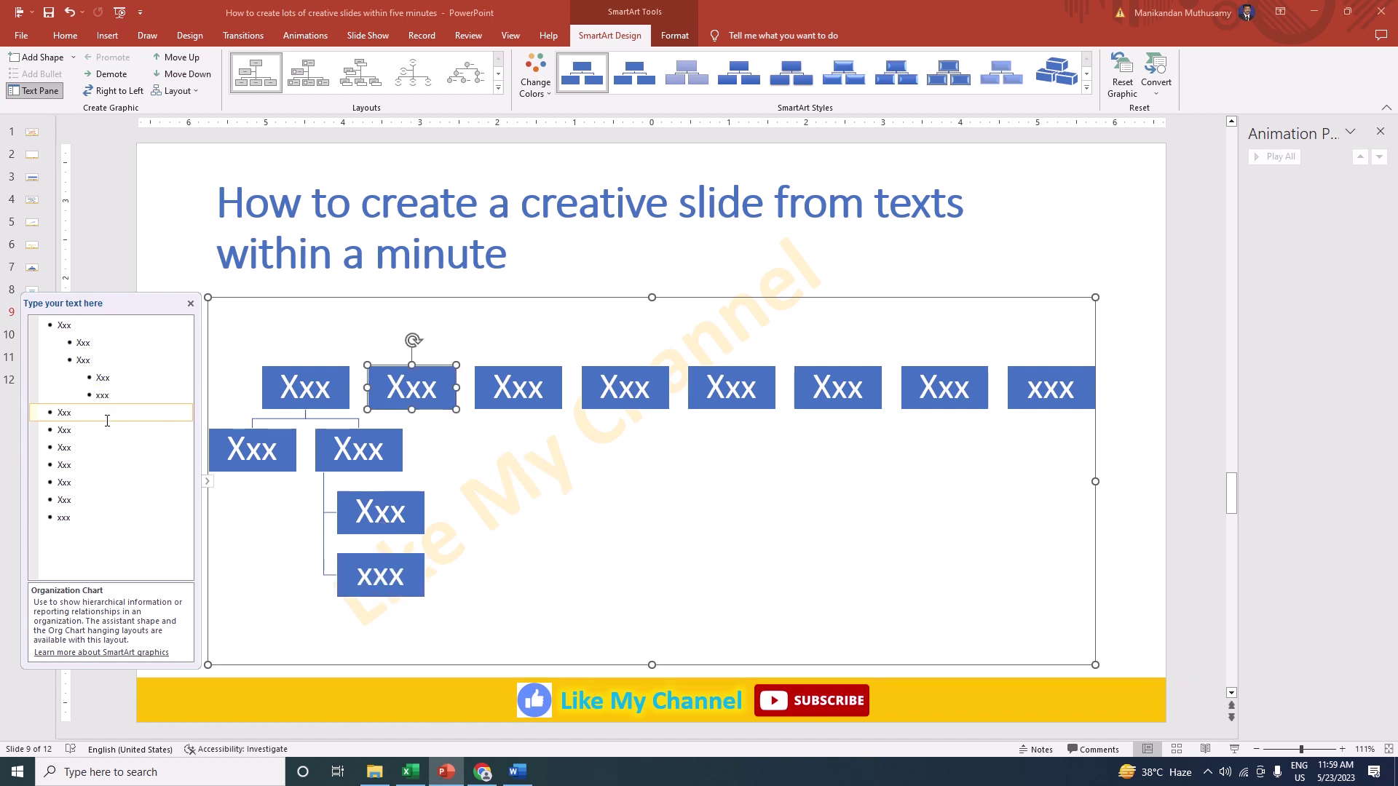
Step: Add an xxx entry as the first child of the third top-row box
key(Return)
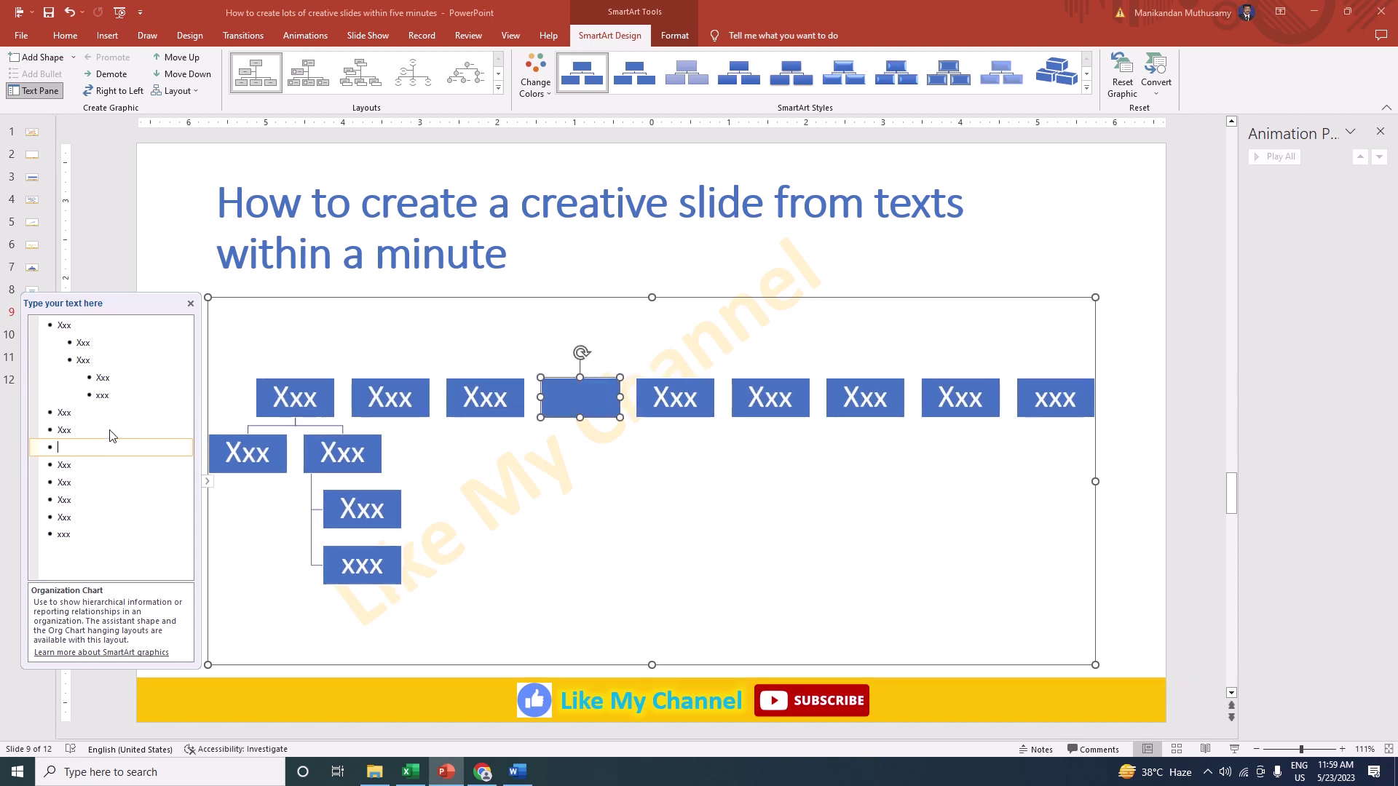
text(xxx)
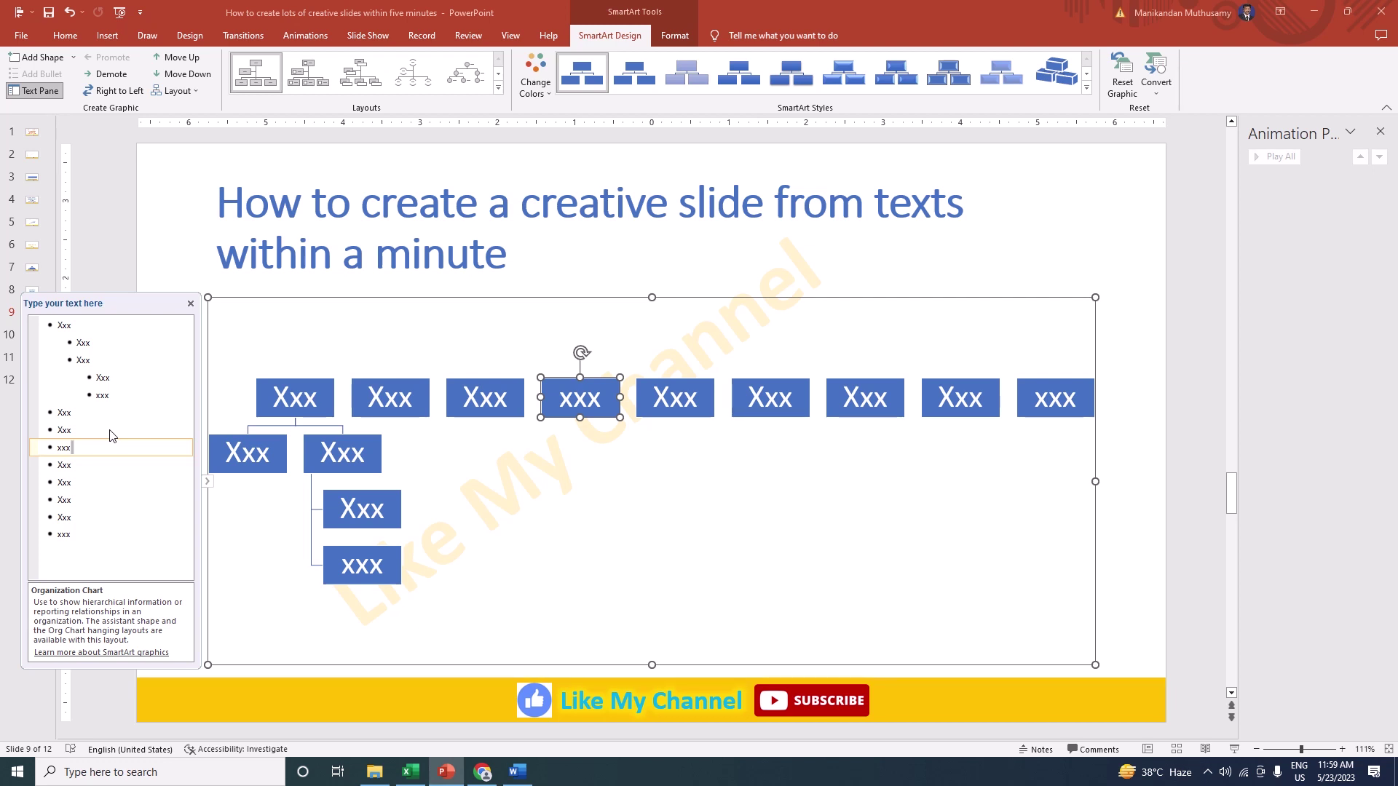
key(shift+Right)
key(shift+Right)
click(73, 449)
key(Tab)
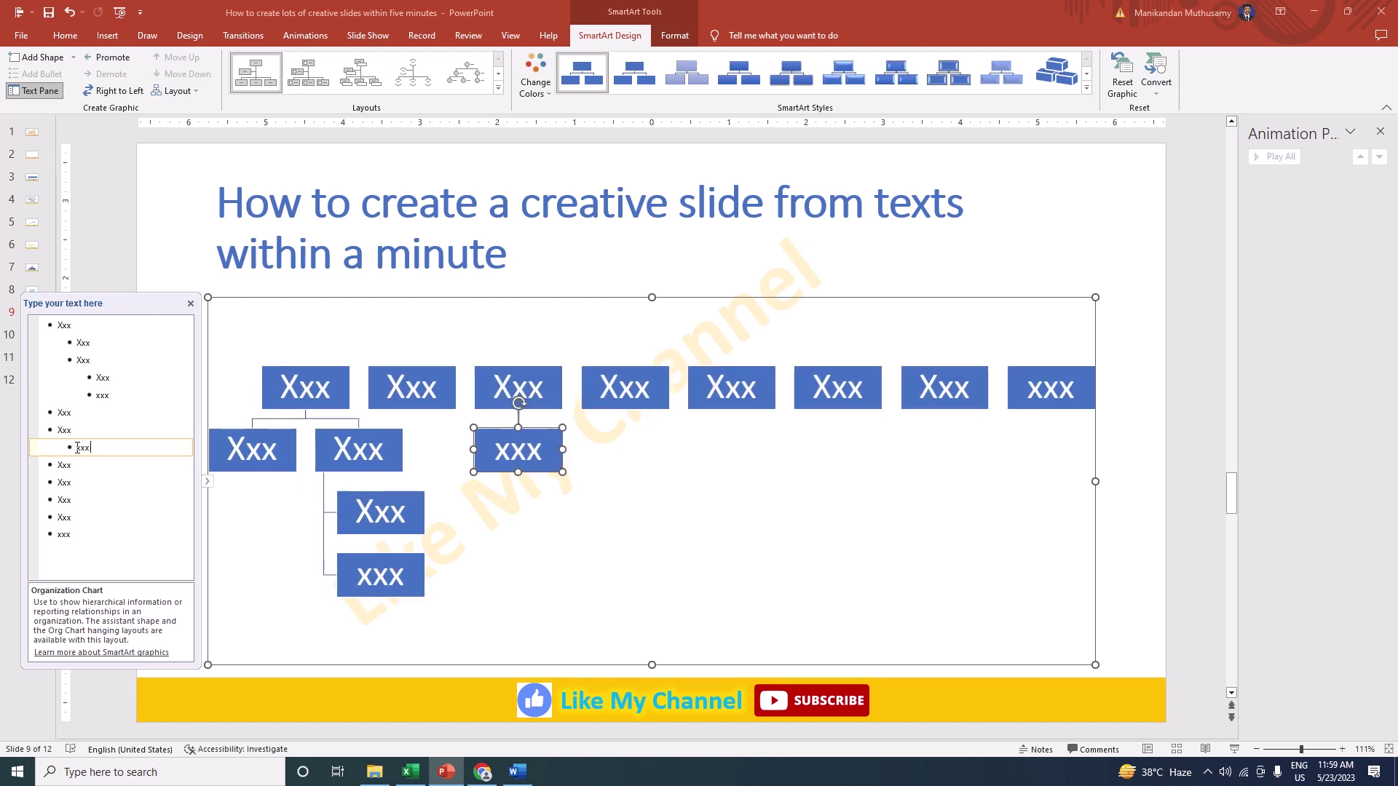
Step: Add a second child under the third box with two sub-boxes, Xxx and xxx
key(Return)
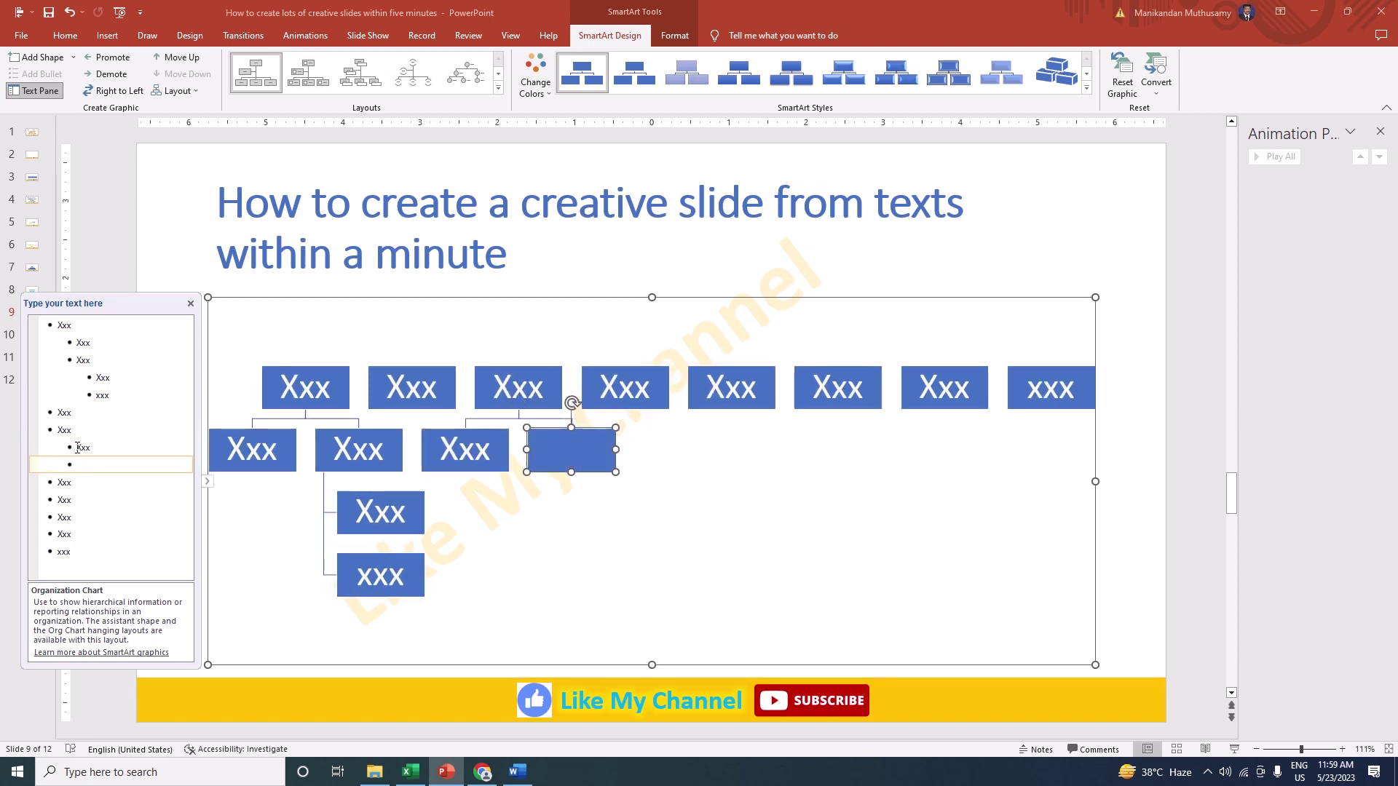
text(xxx)
key(shift+Tab)
key(ctrl+z)
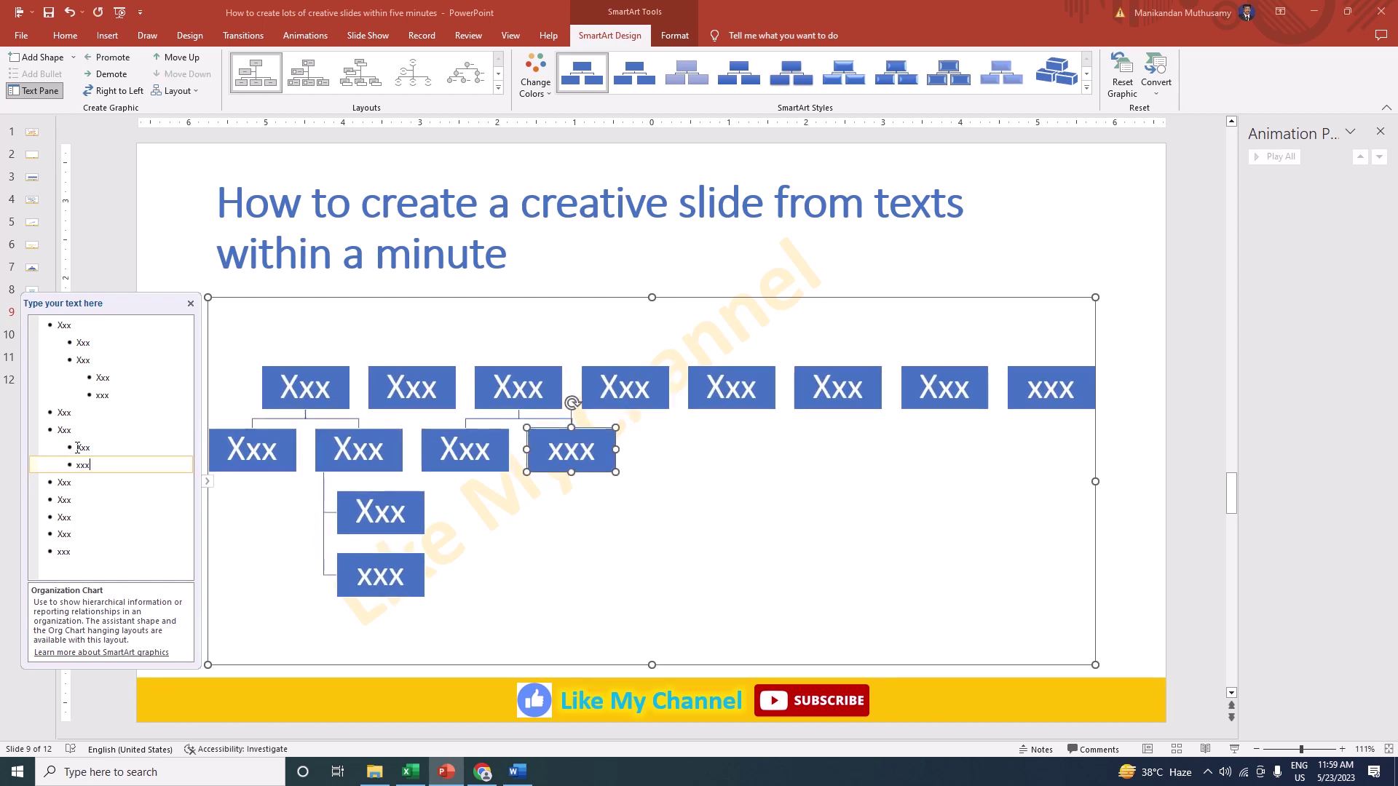
key(Tab)
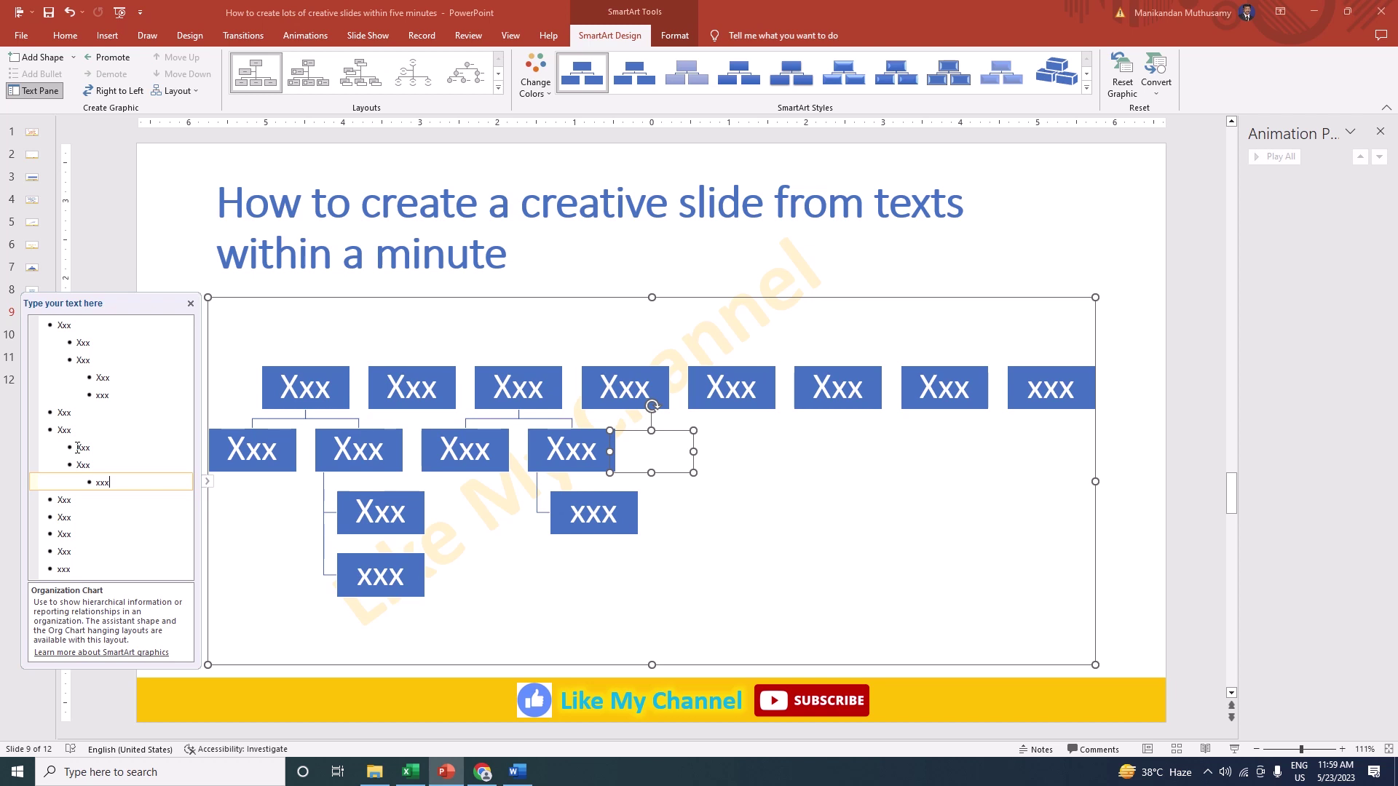
key(Return)
text(xxx)
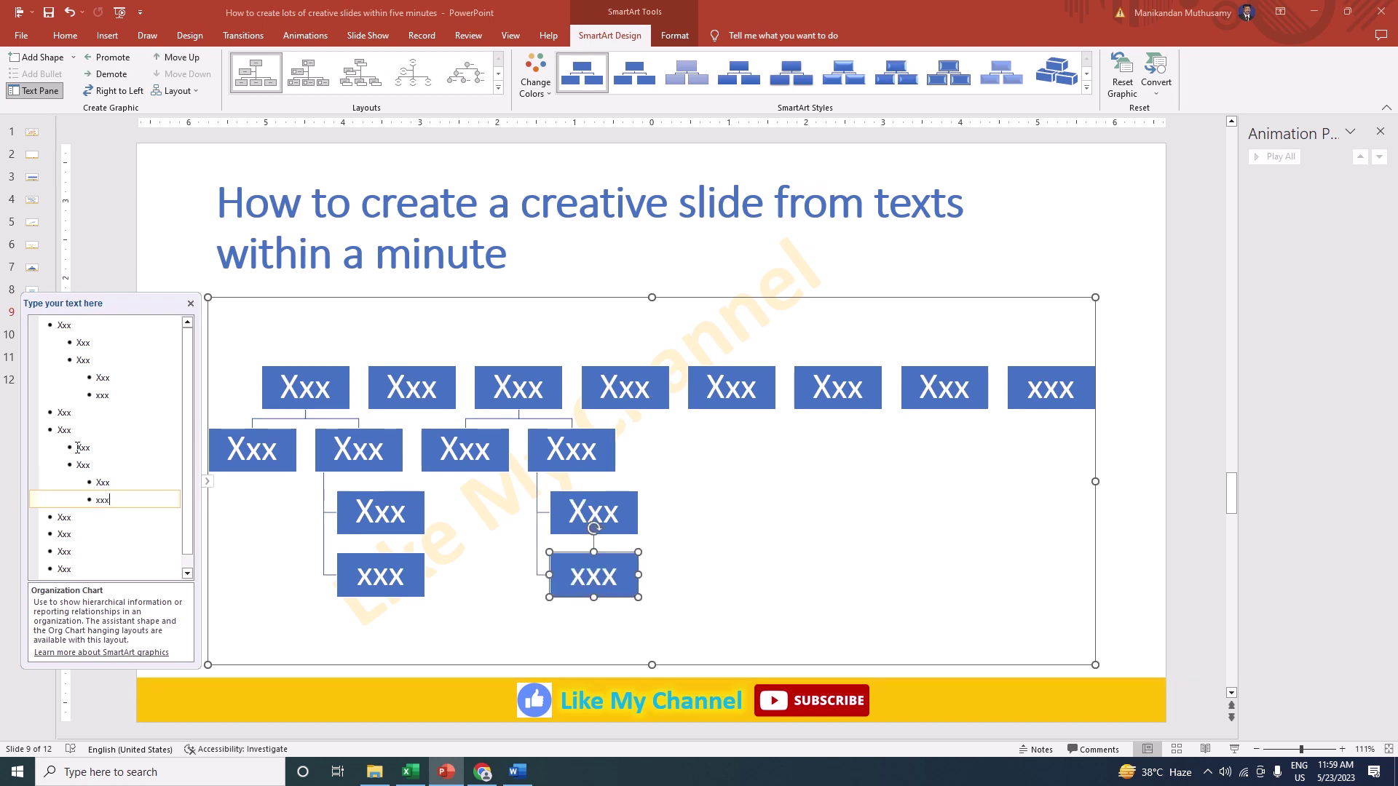
Step: Give the fifth top-row box two children, Xxx and xxx, and close the WinZip popup
click(82, 534)
key(Return)
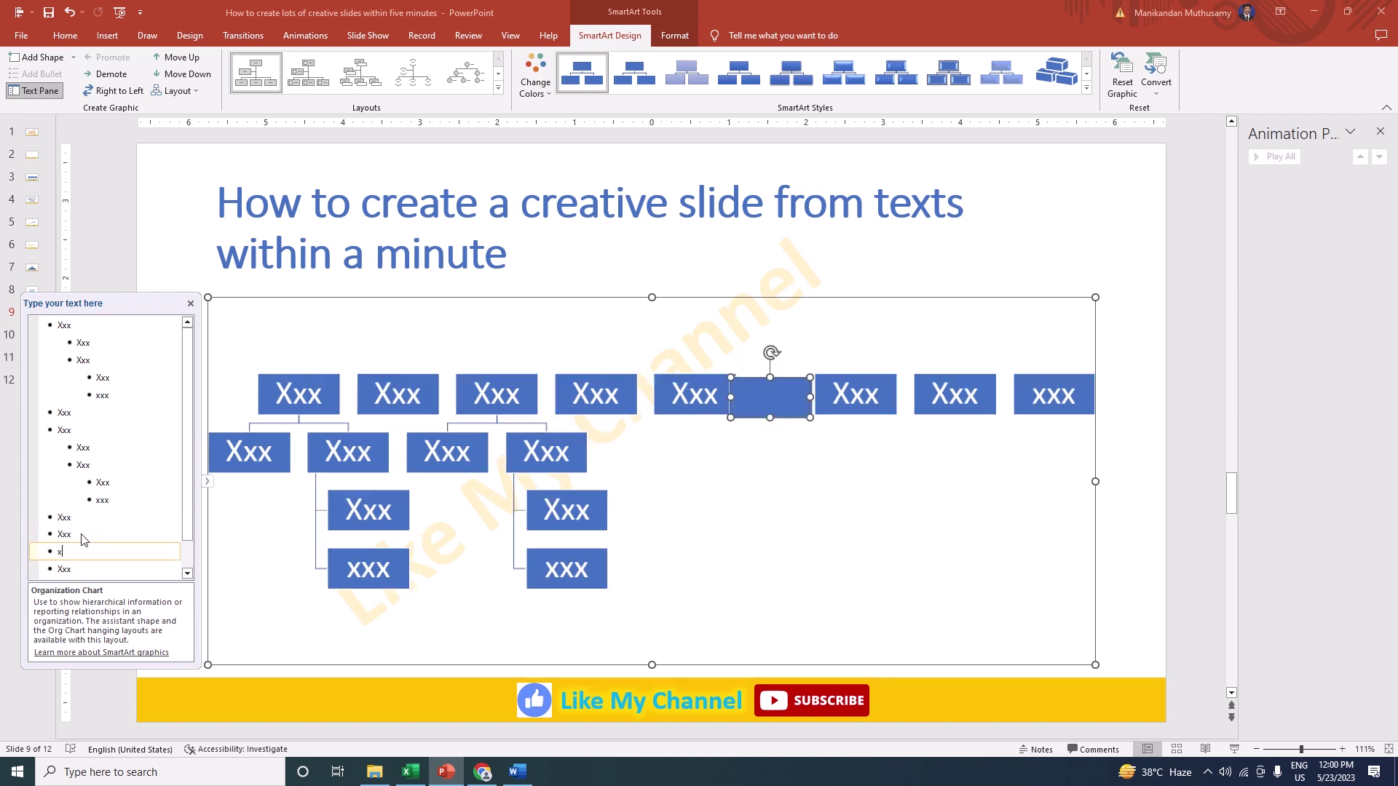
text(xxx)
key(Tab)
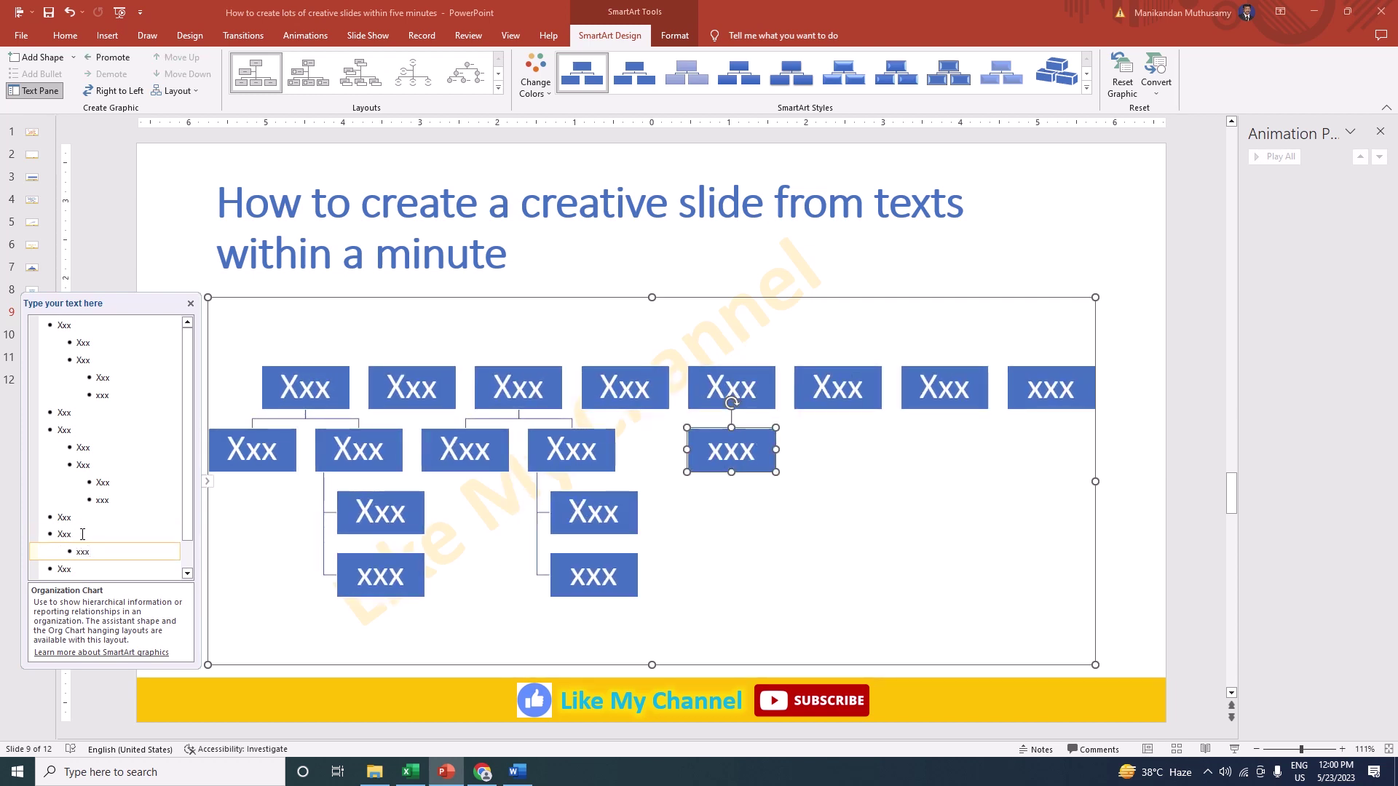
key(Return)
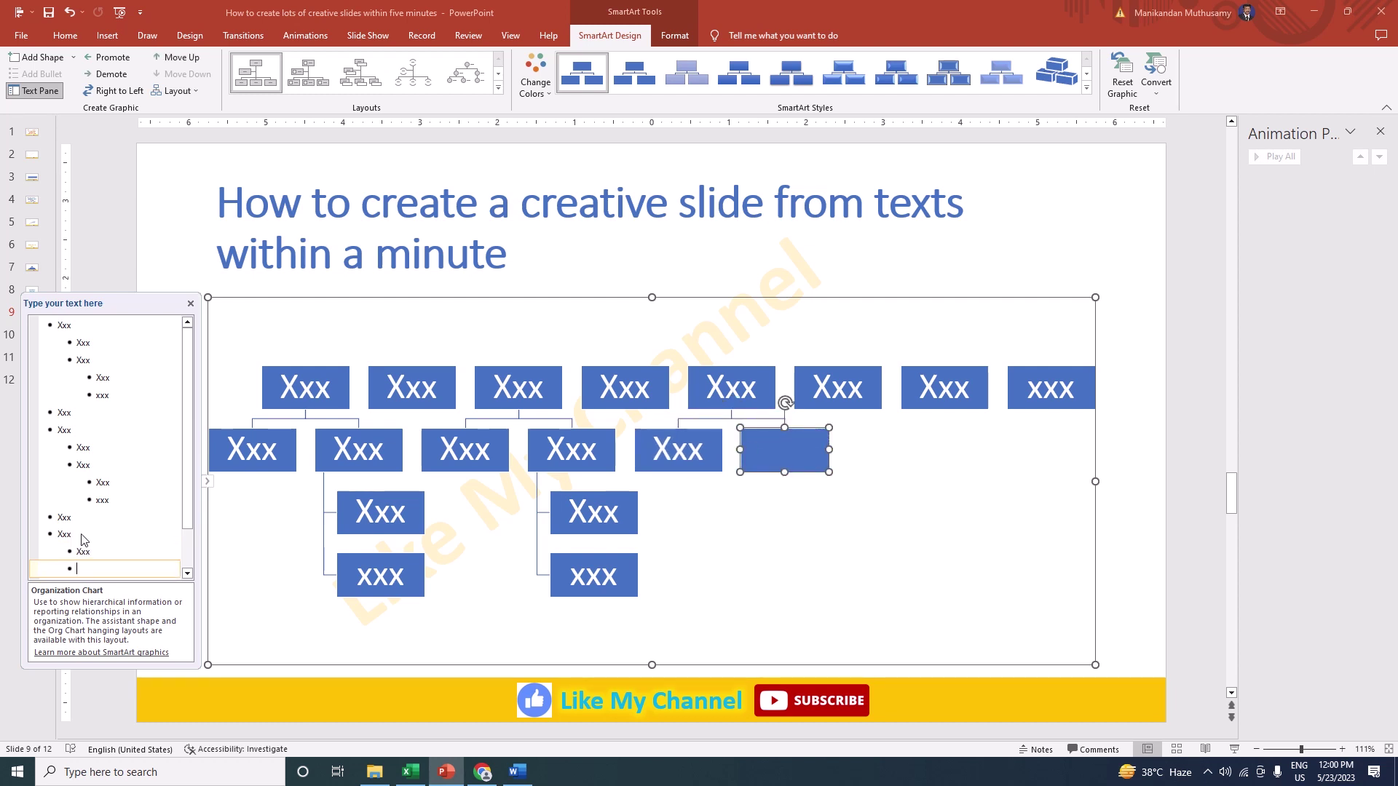
key(shift+Tab)
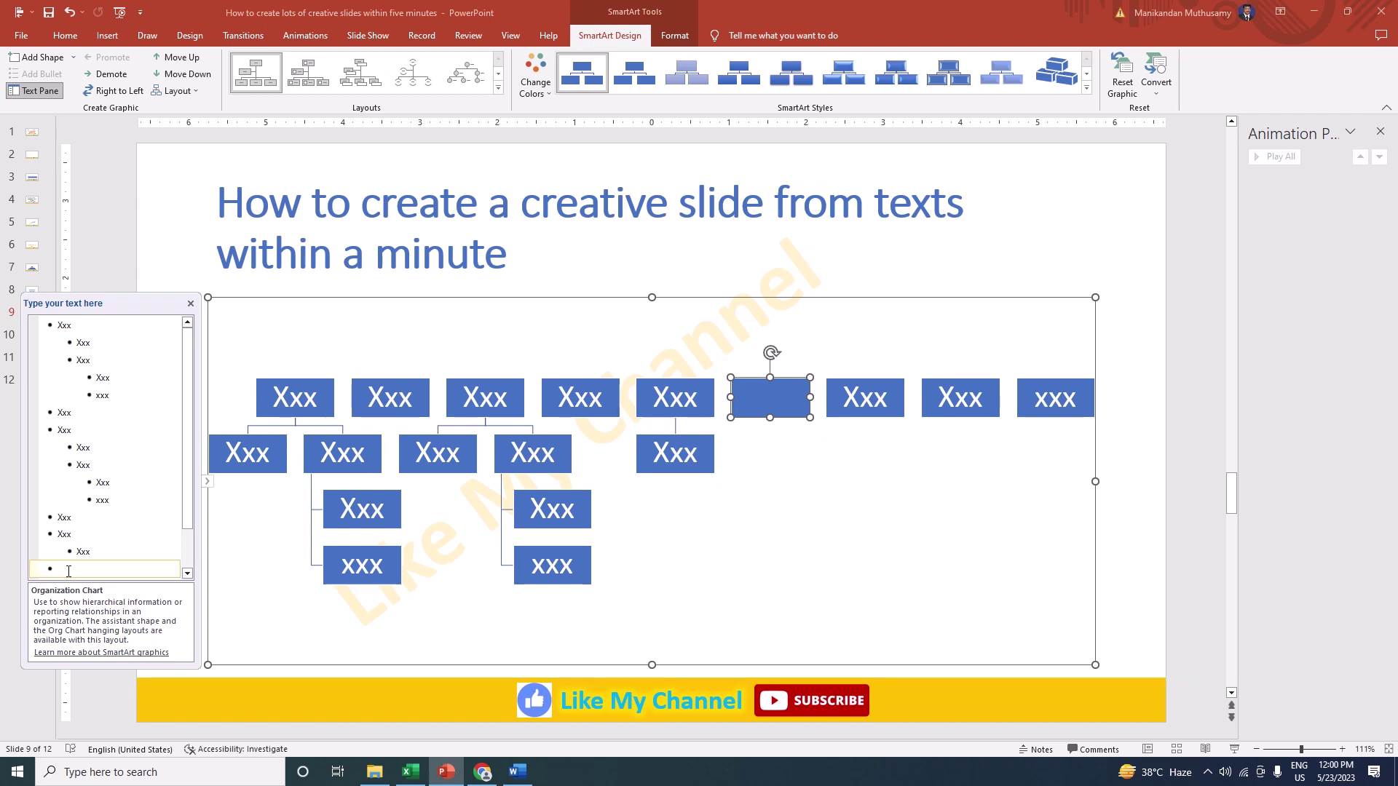
key(Tab)
text(x)
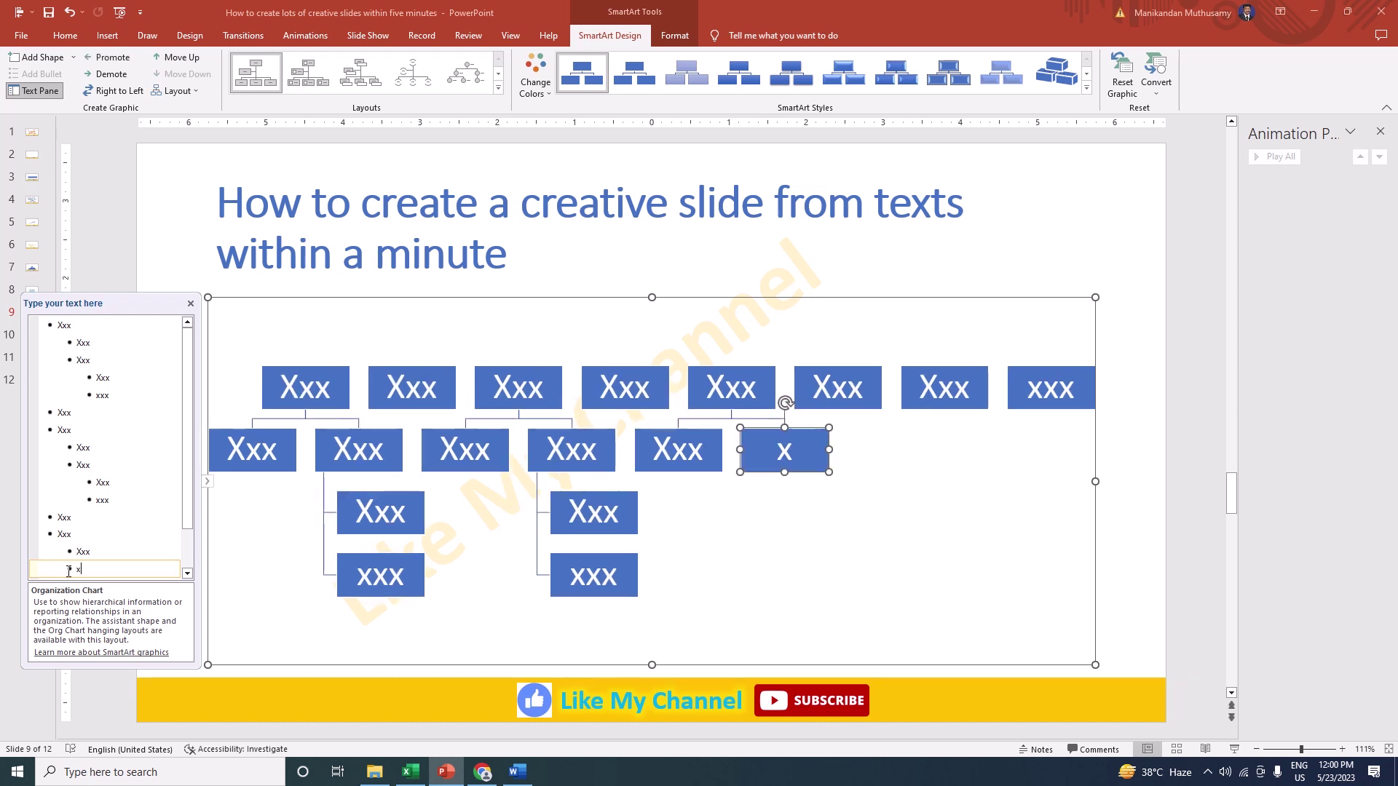
text(xx)
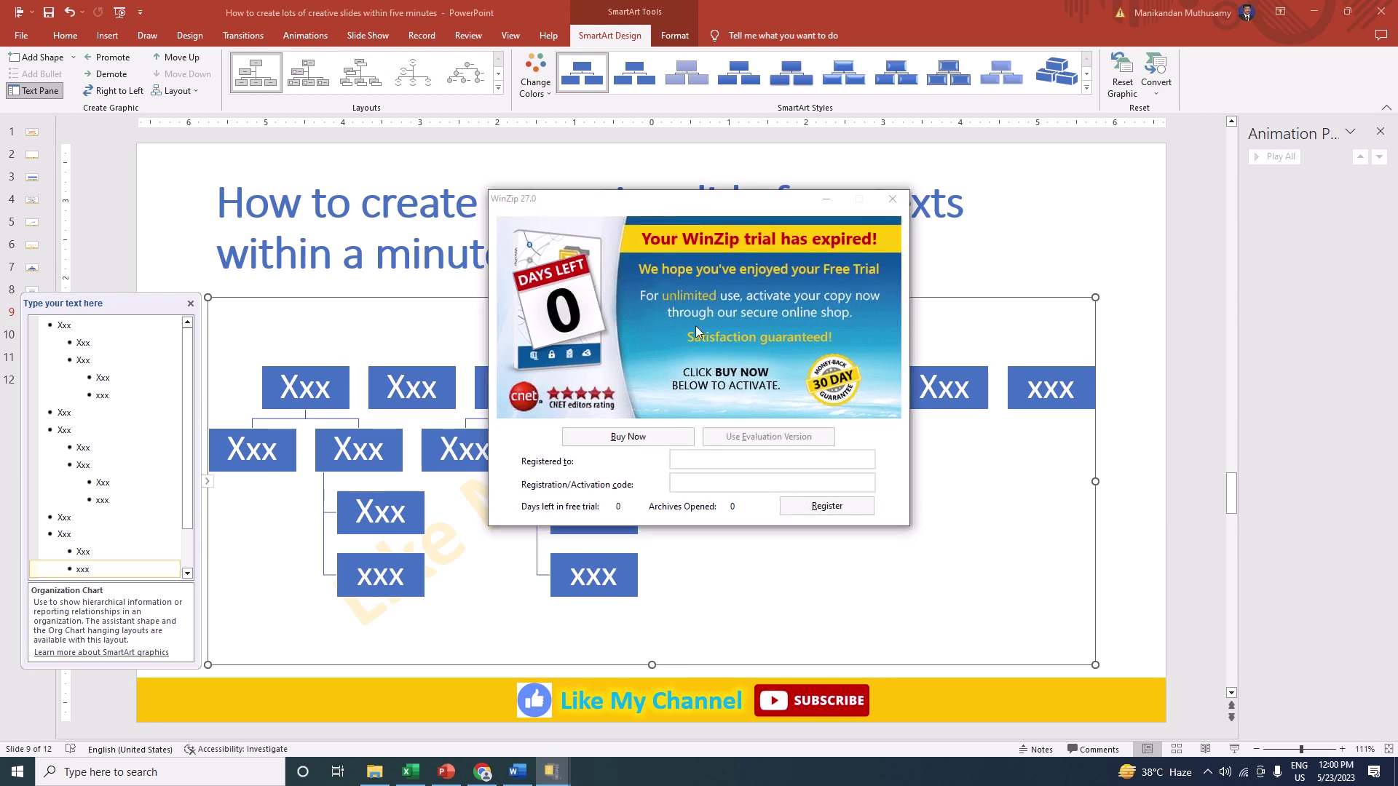
click(814, 307)
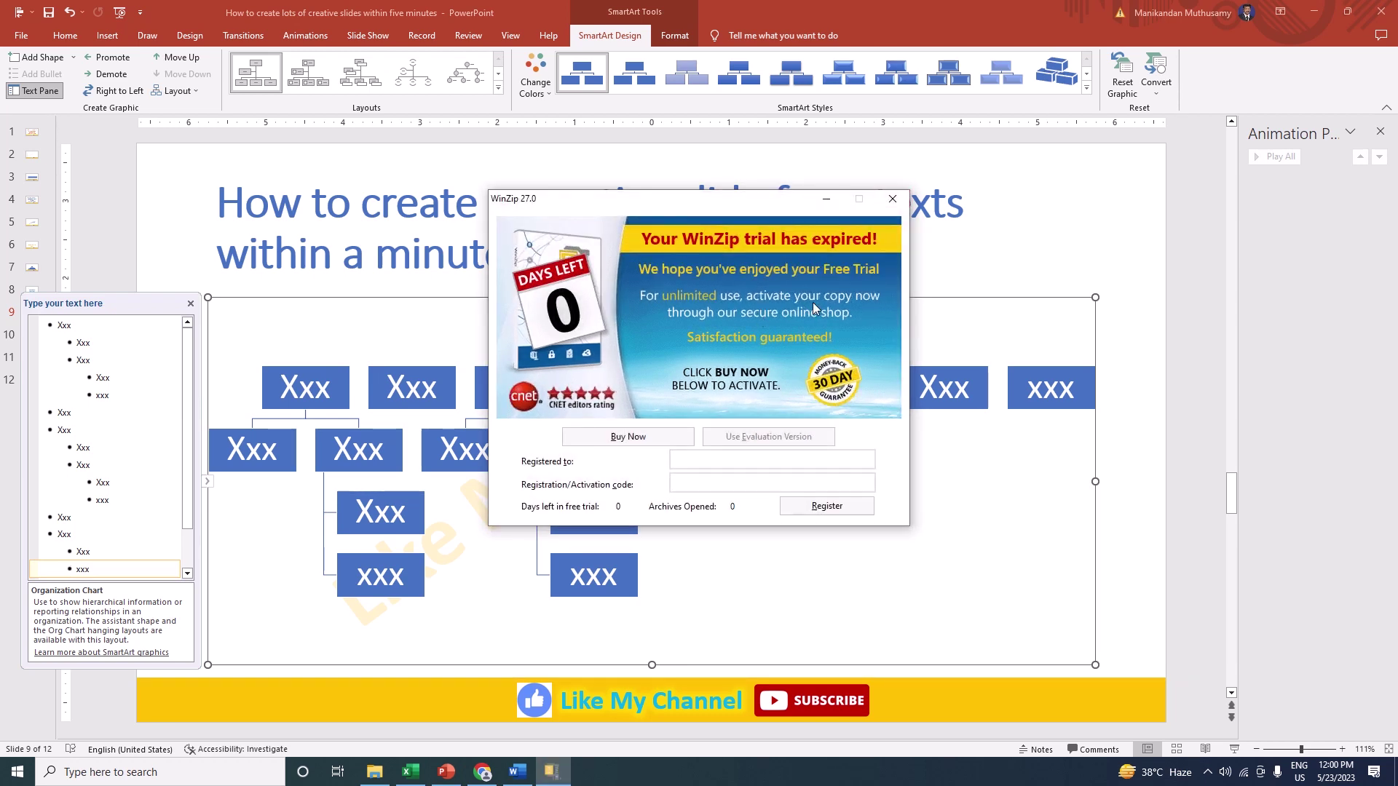
click(893, 200)
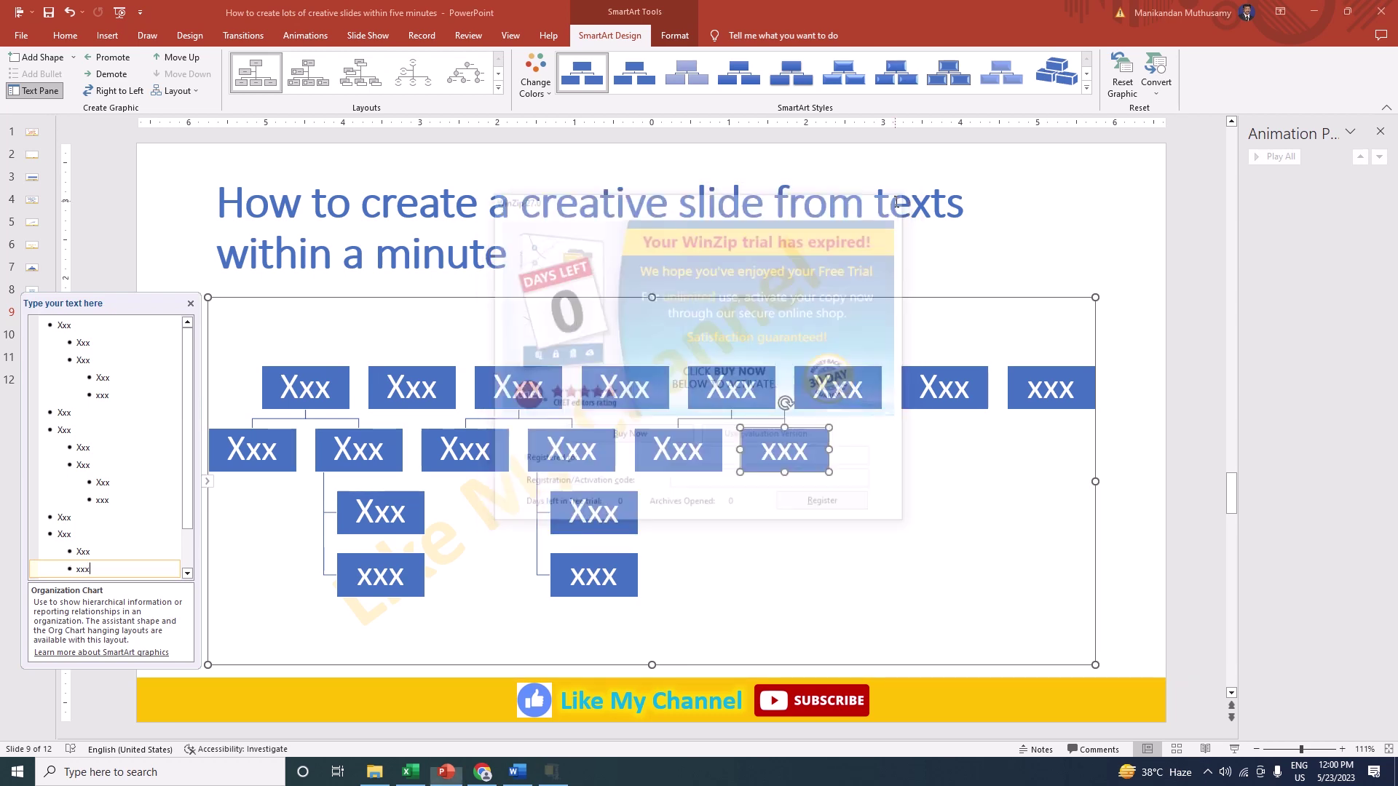
Step: Play slide 10 as a slide show, then move on to slide 11's nature photos
click(1138, 521)
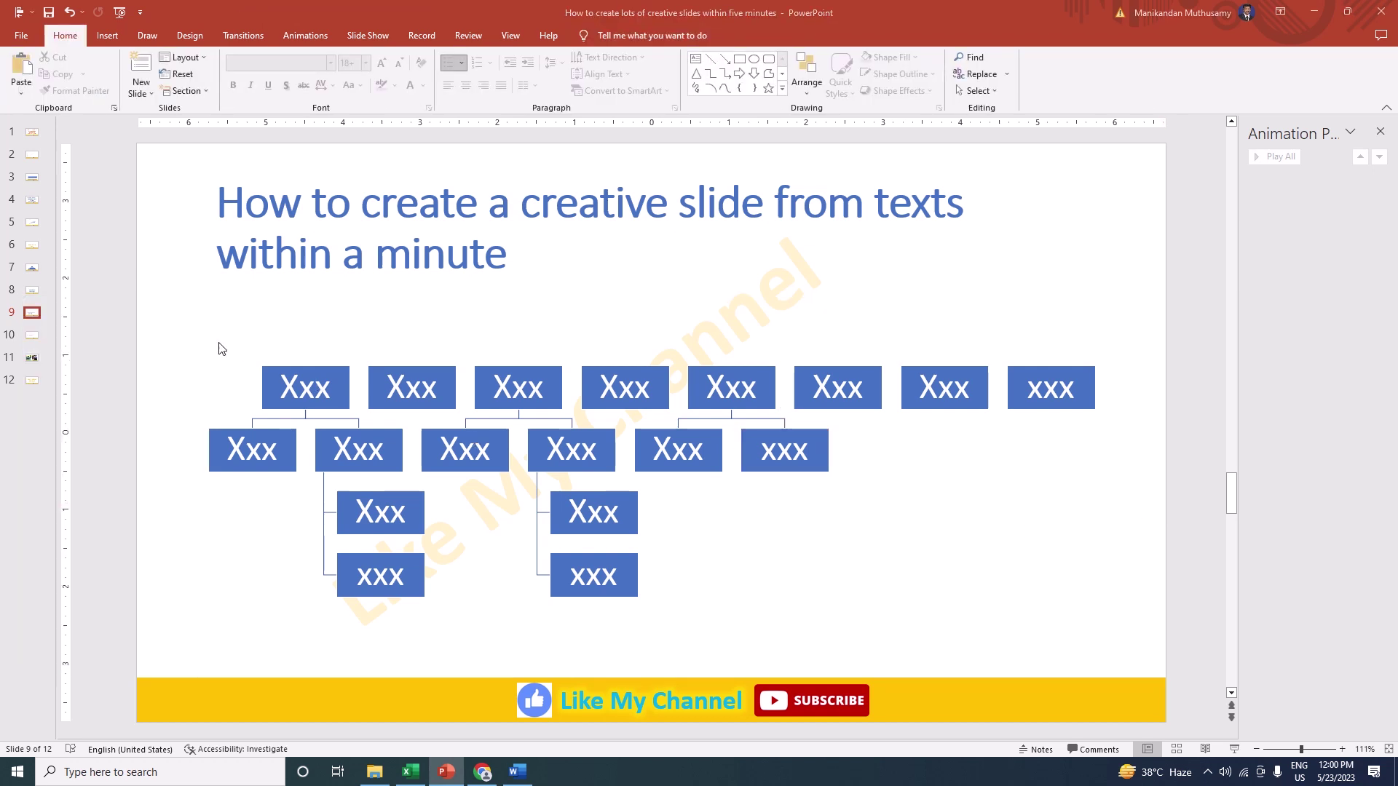
scroll(131, 346, down, 1)
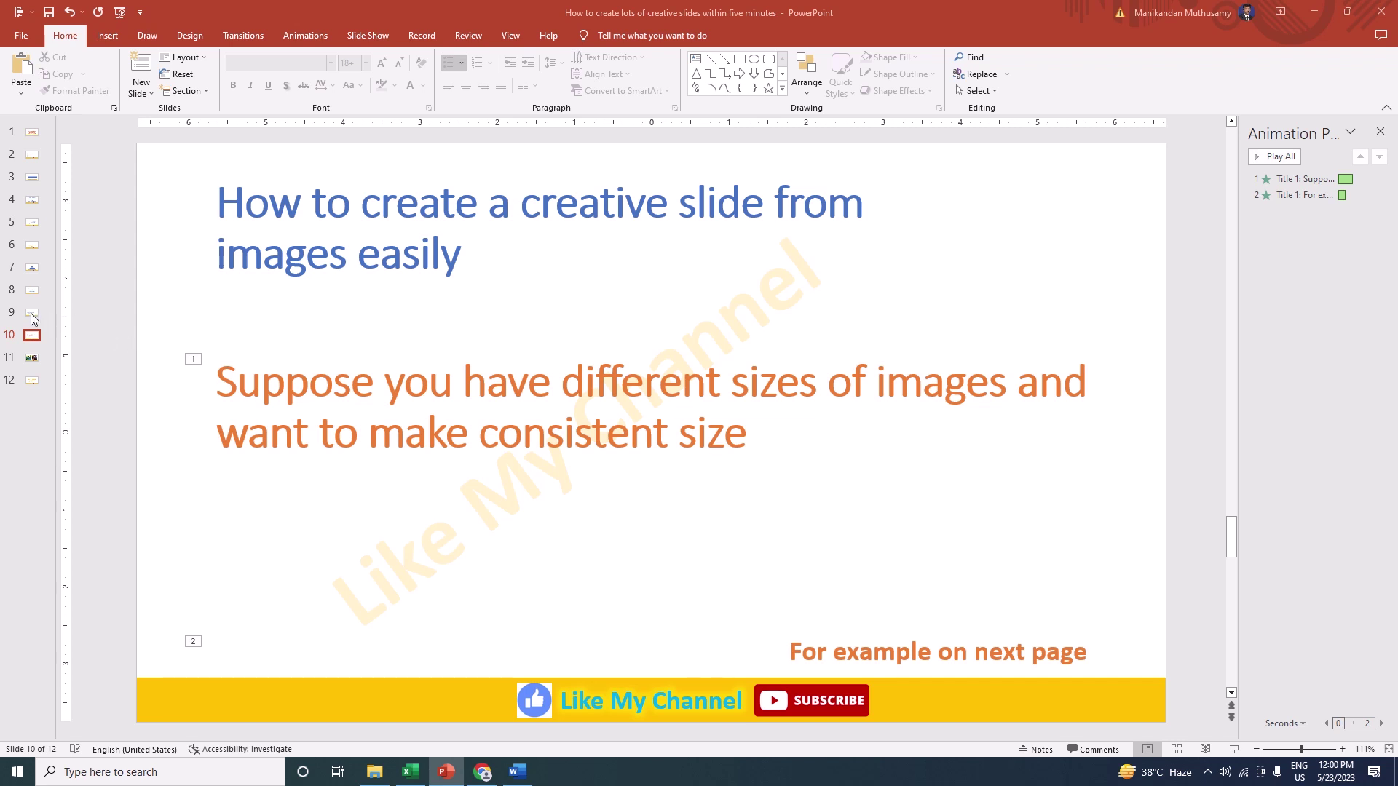
click(40, 341)
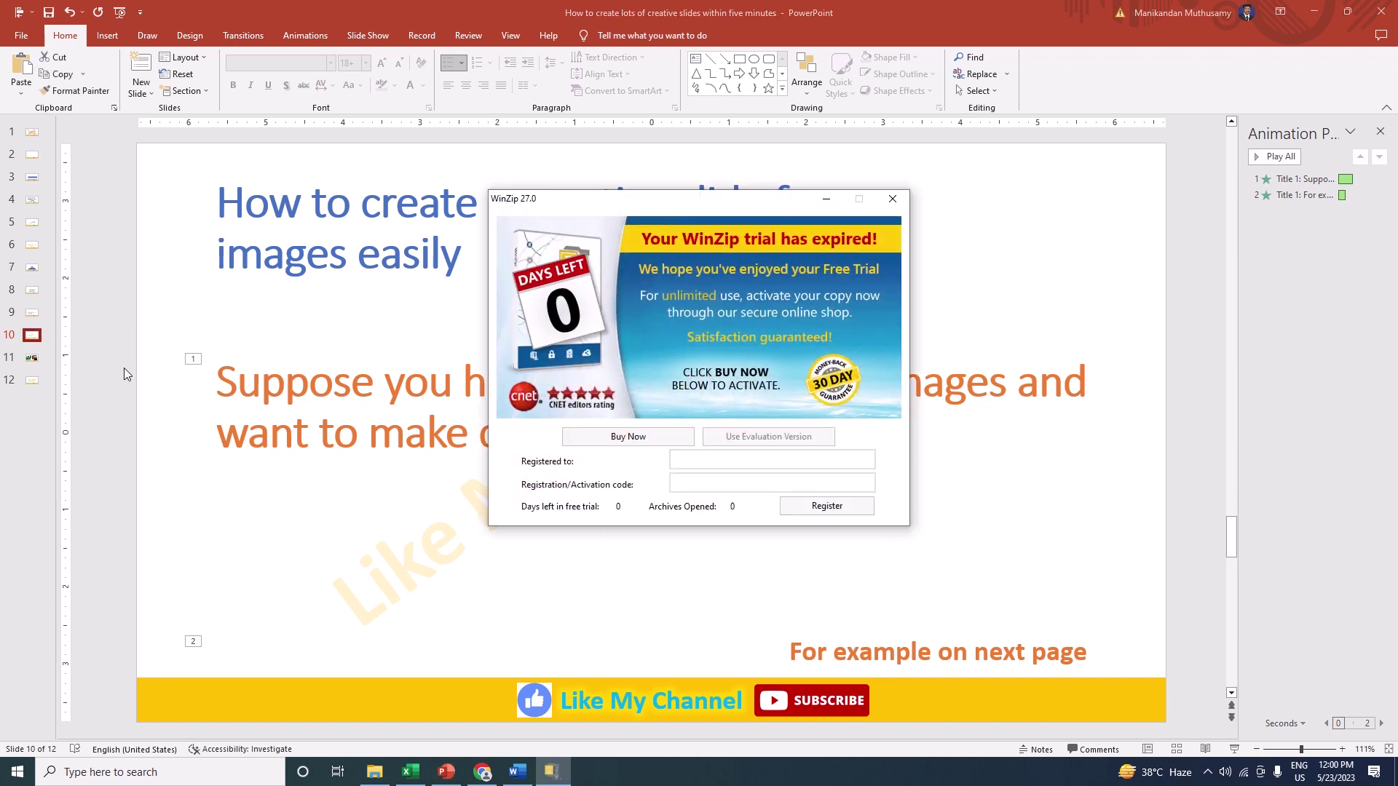
click(892, 199)
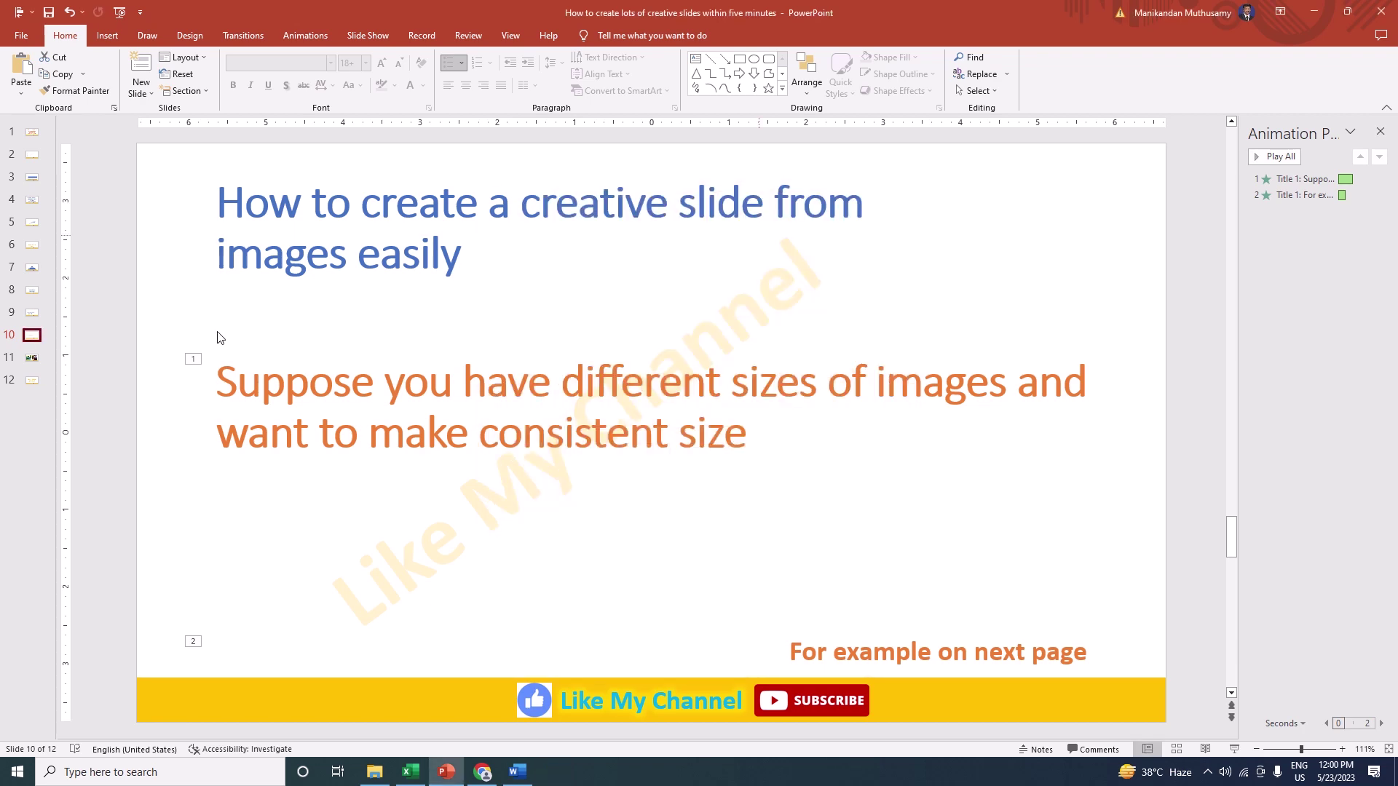
click(124, 356)
key(shift+F5)
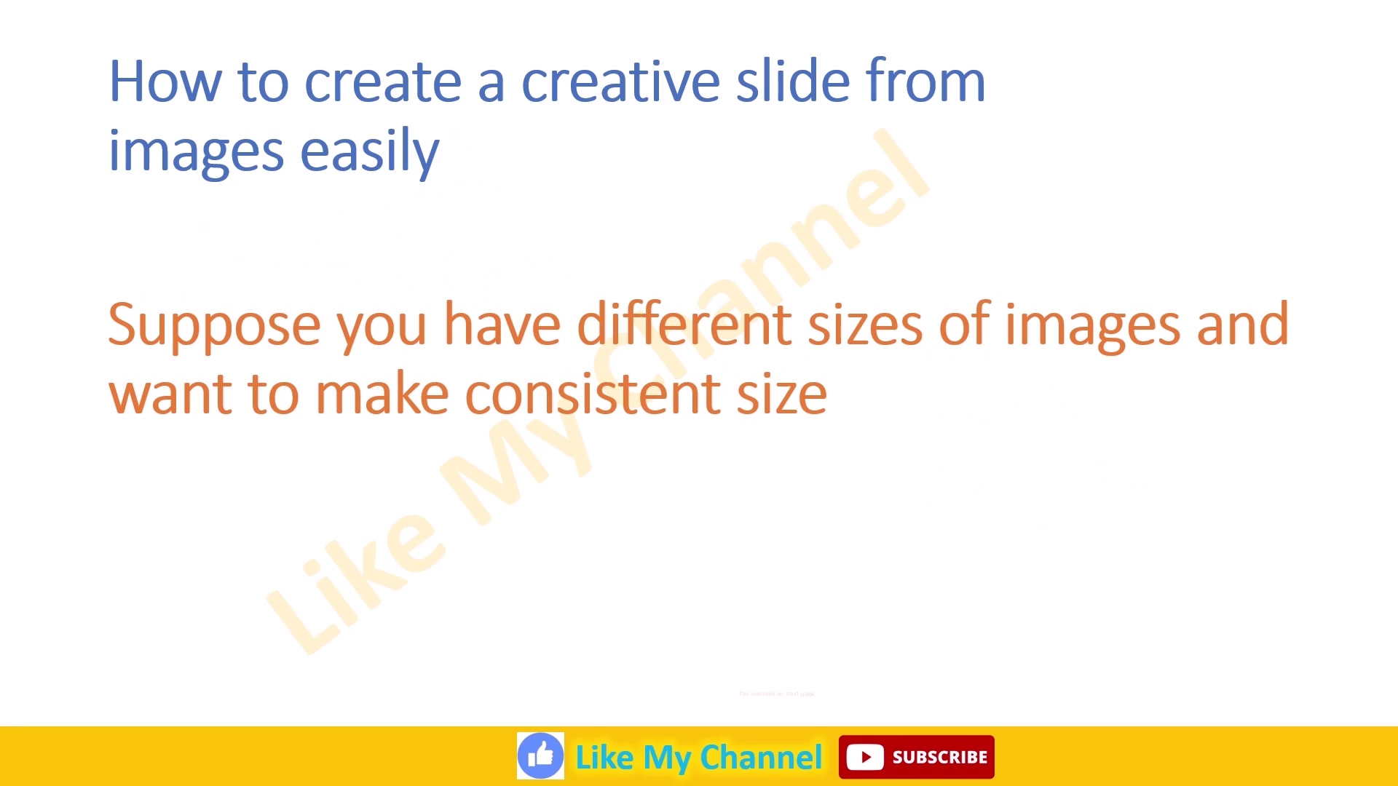
key(Escape)
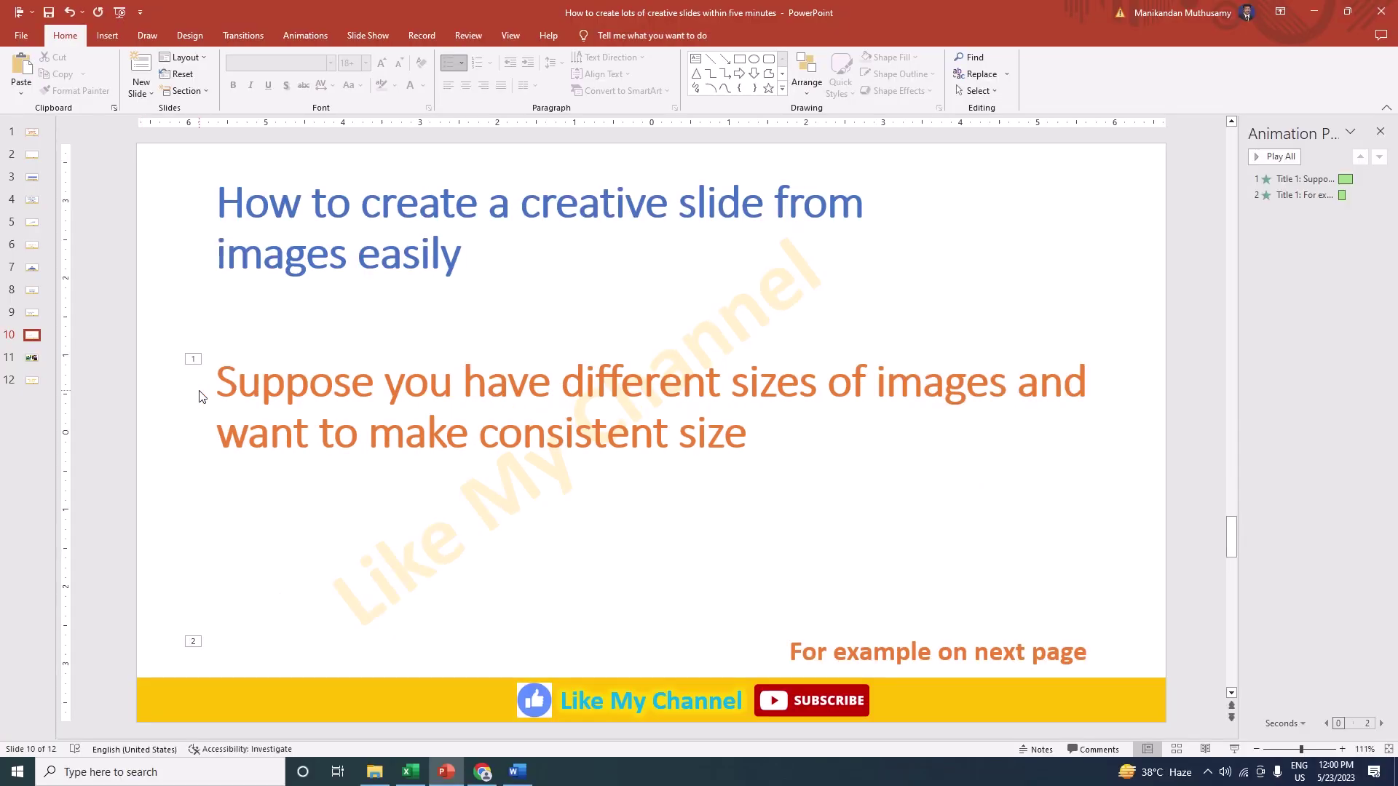
scroll(200, 393, down, 1)
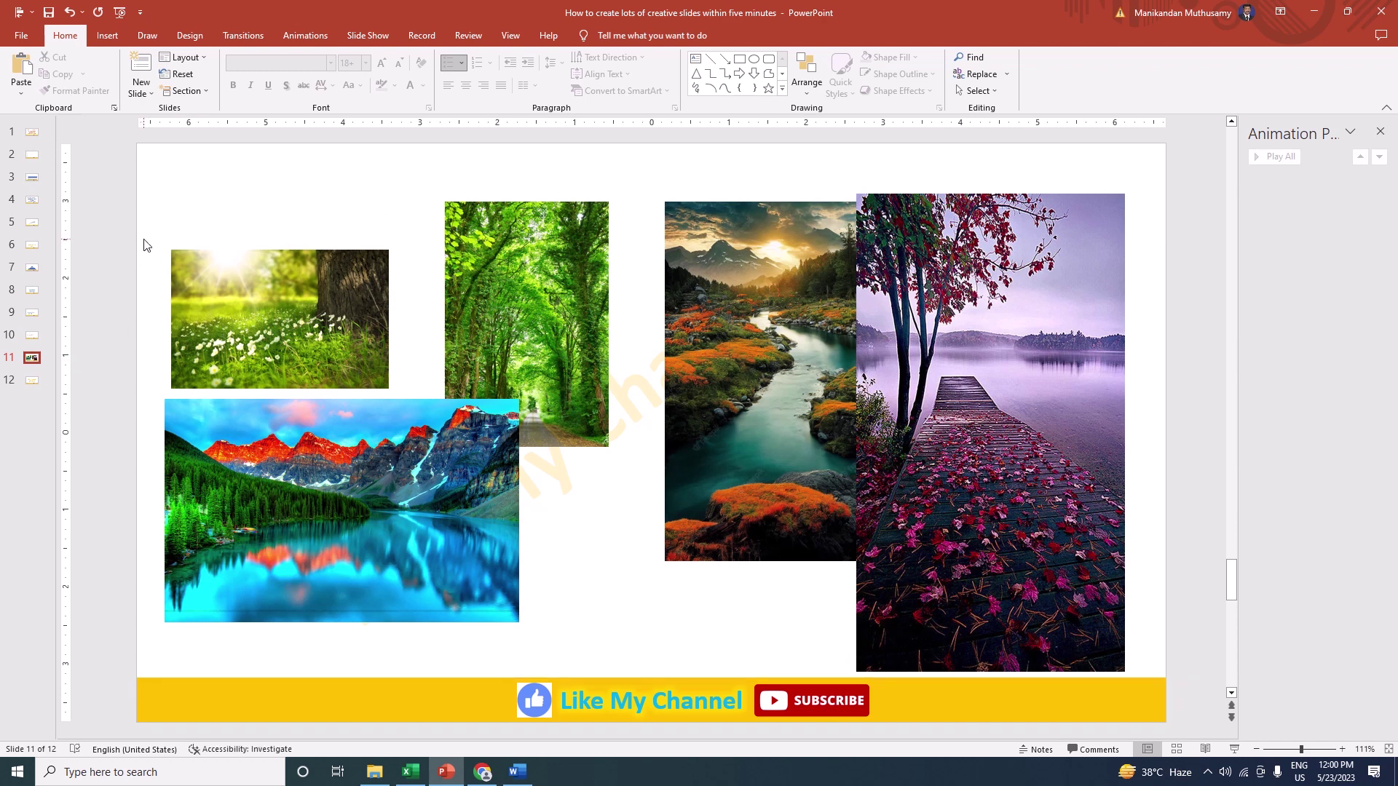
Step: Select all five slide 11 photos and apply the Captioned Pictures picture layout
click(219, 267)
shift+click(345, 455)
shift+click(583, 336)
shift+click(700, 341)
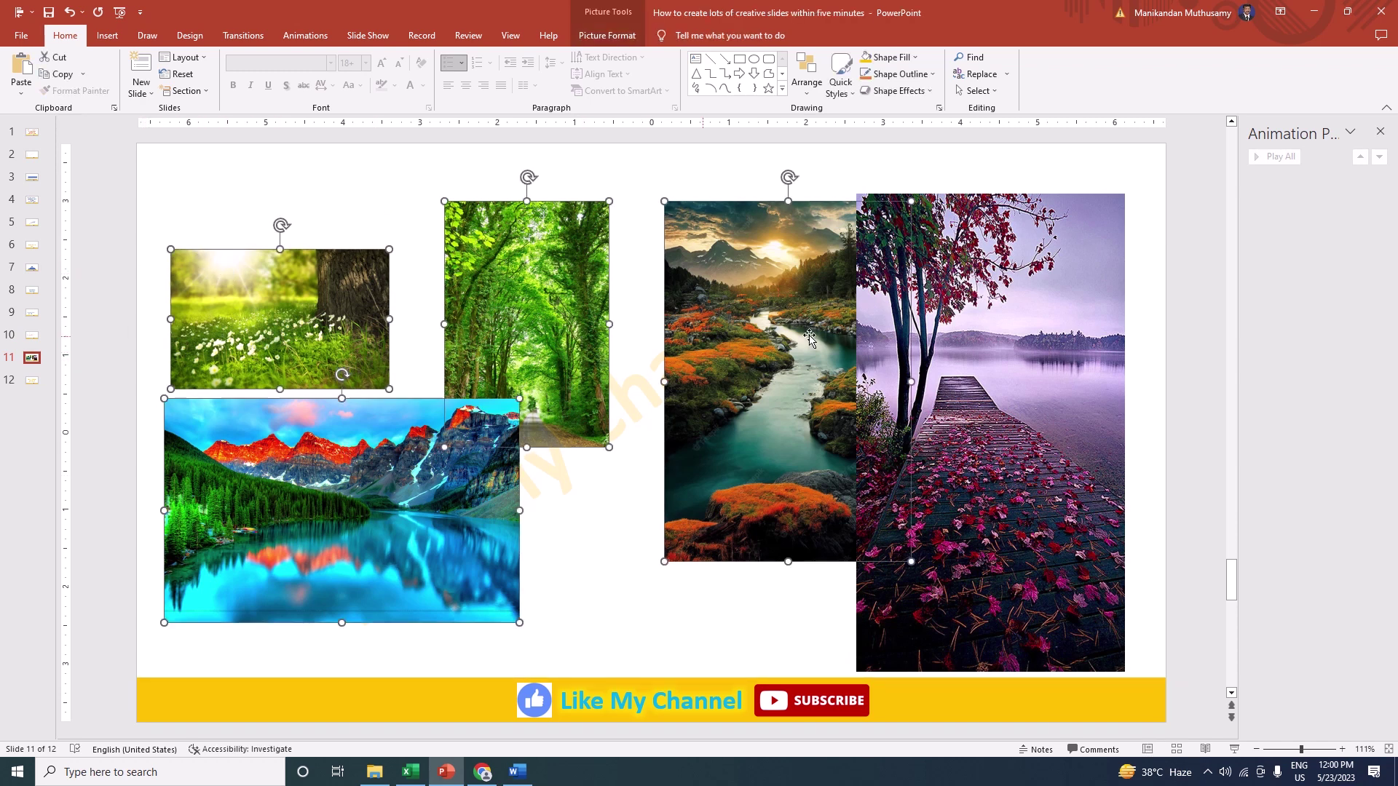
shift+click(943, 339)
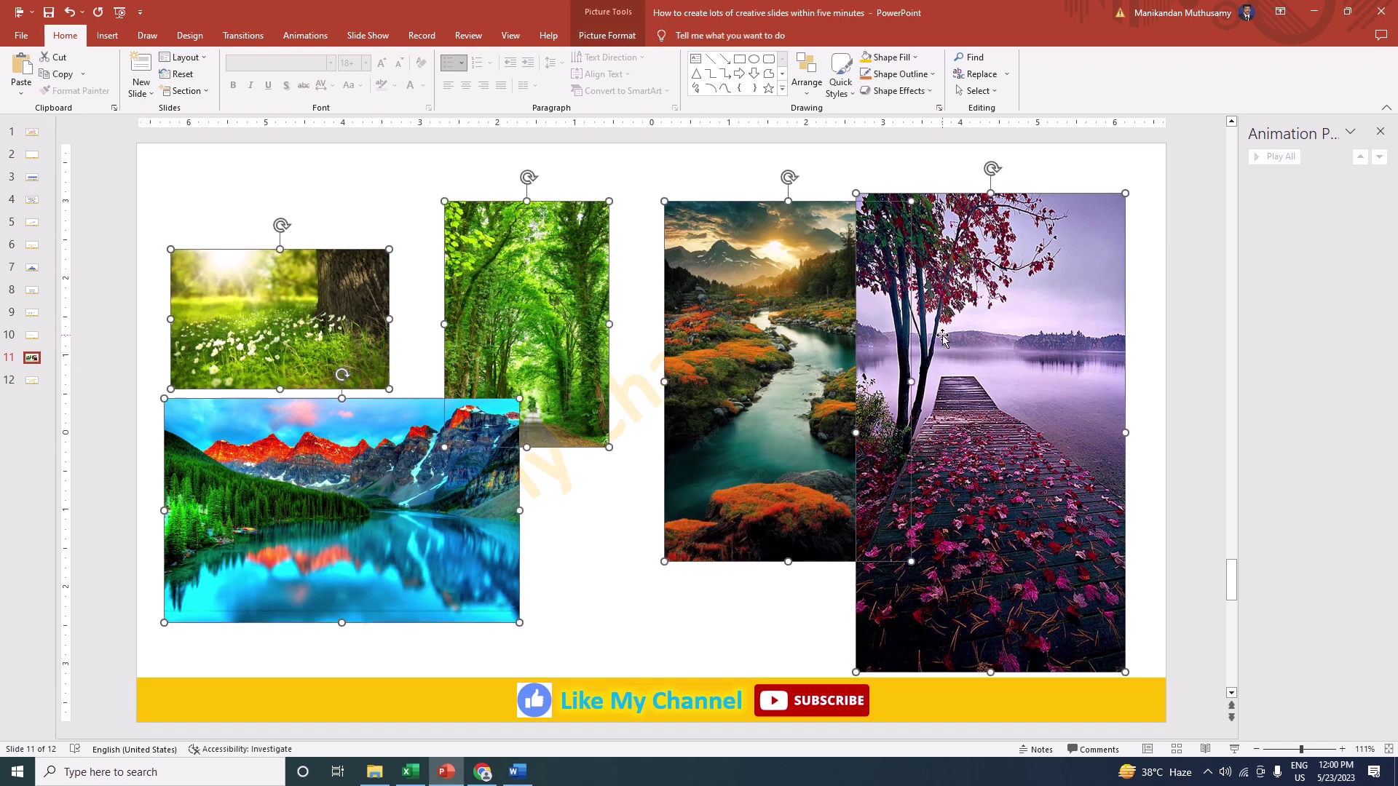
click(631, 43)
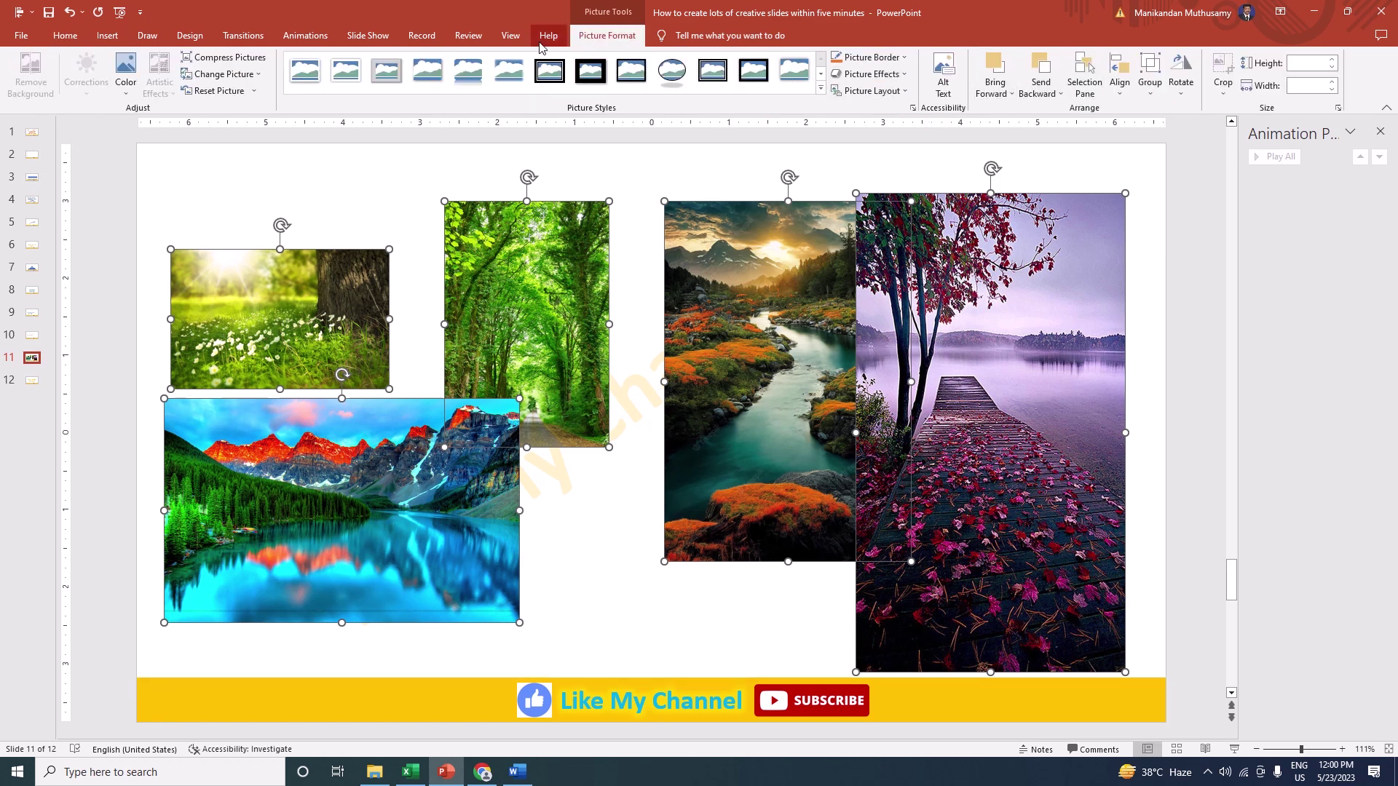
click(887, 91)
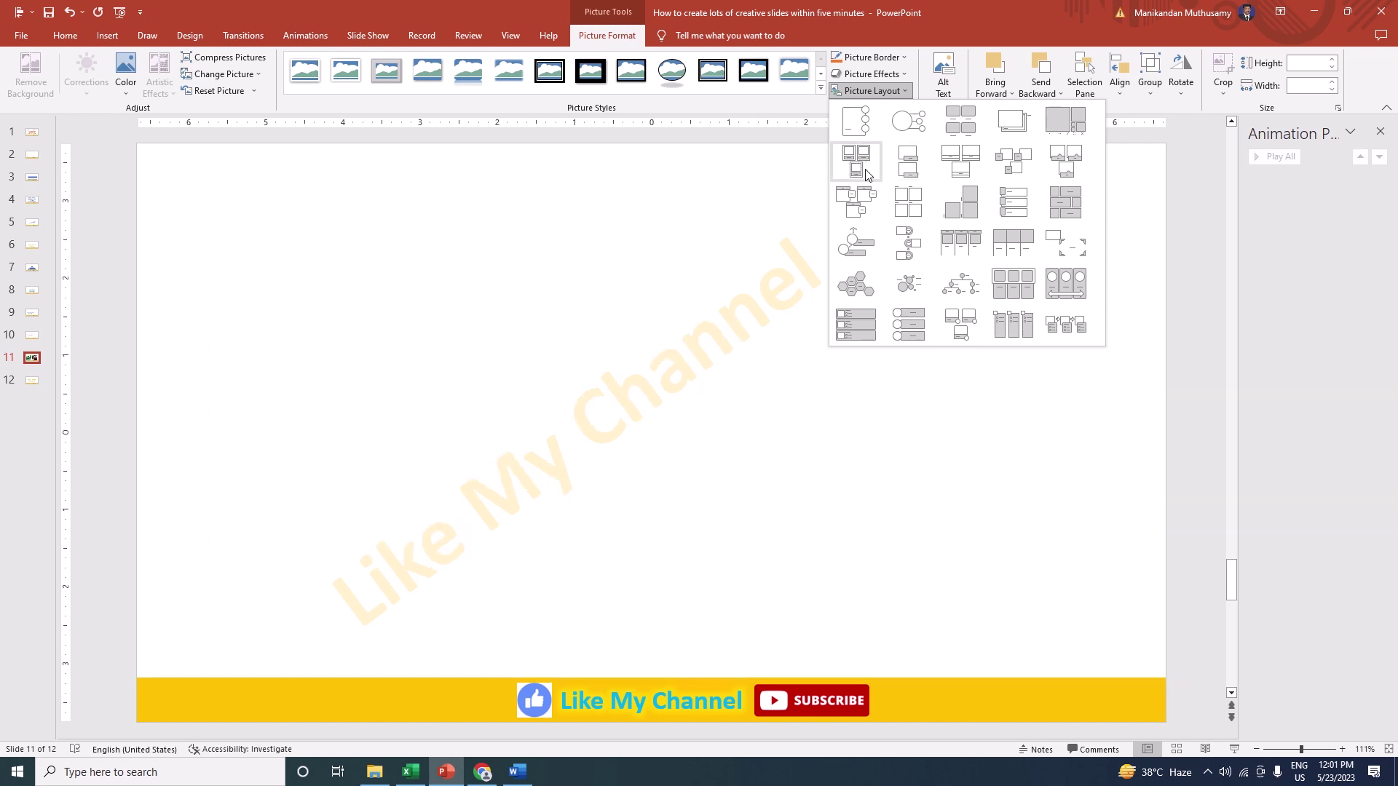
click(867, 174)
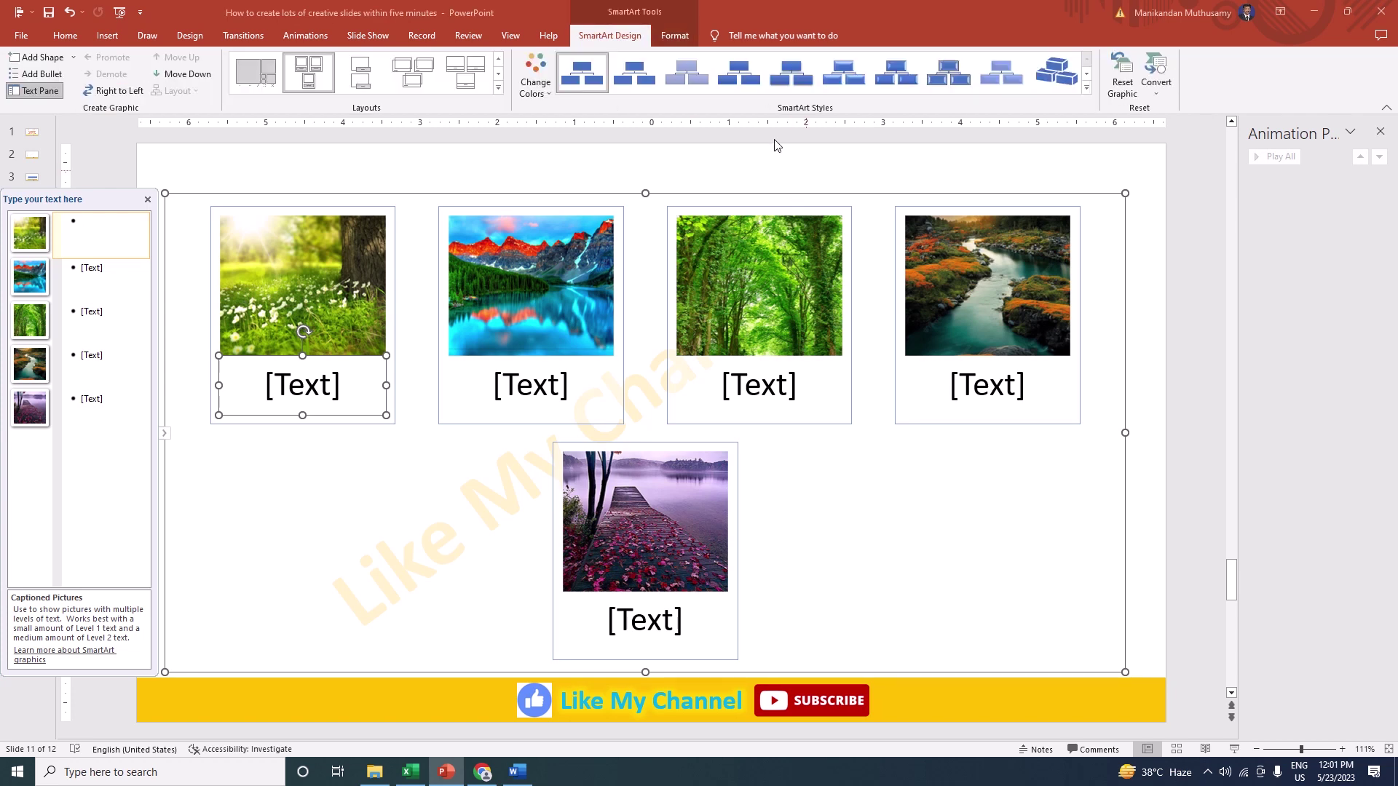
Step: Try Picture Frame and Bending Picture Semi-Transparent Text, then settle on Bending Picture Caption
click(429, 91)
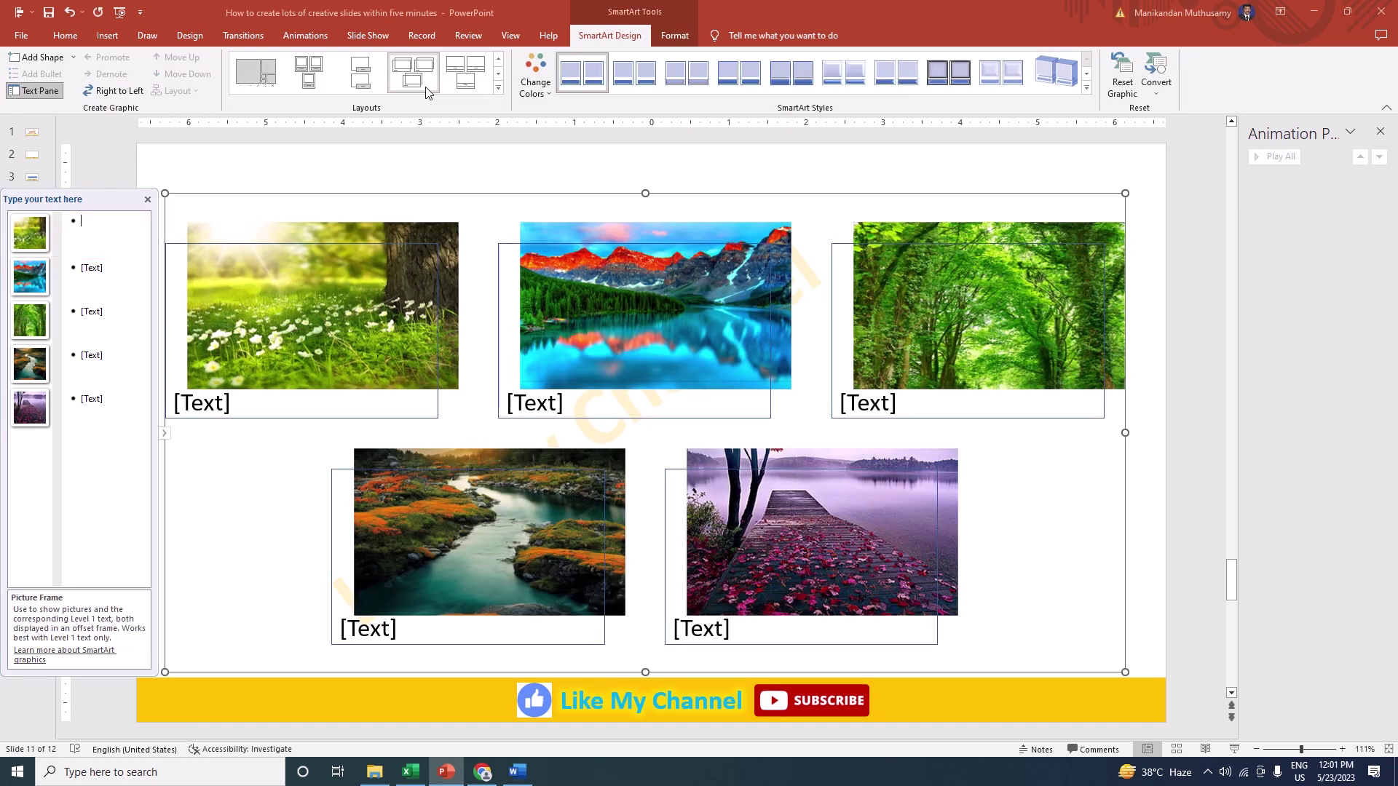
click(464, 84)
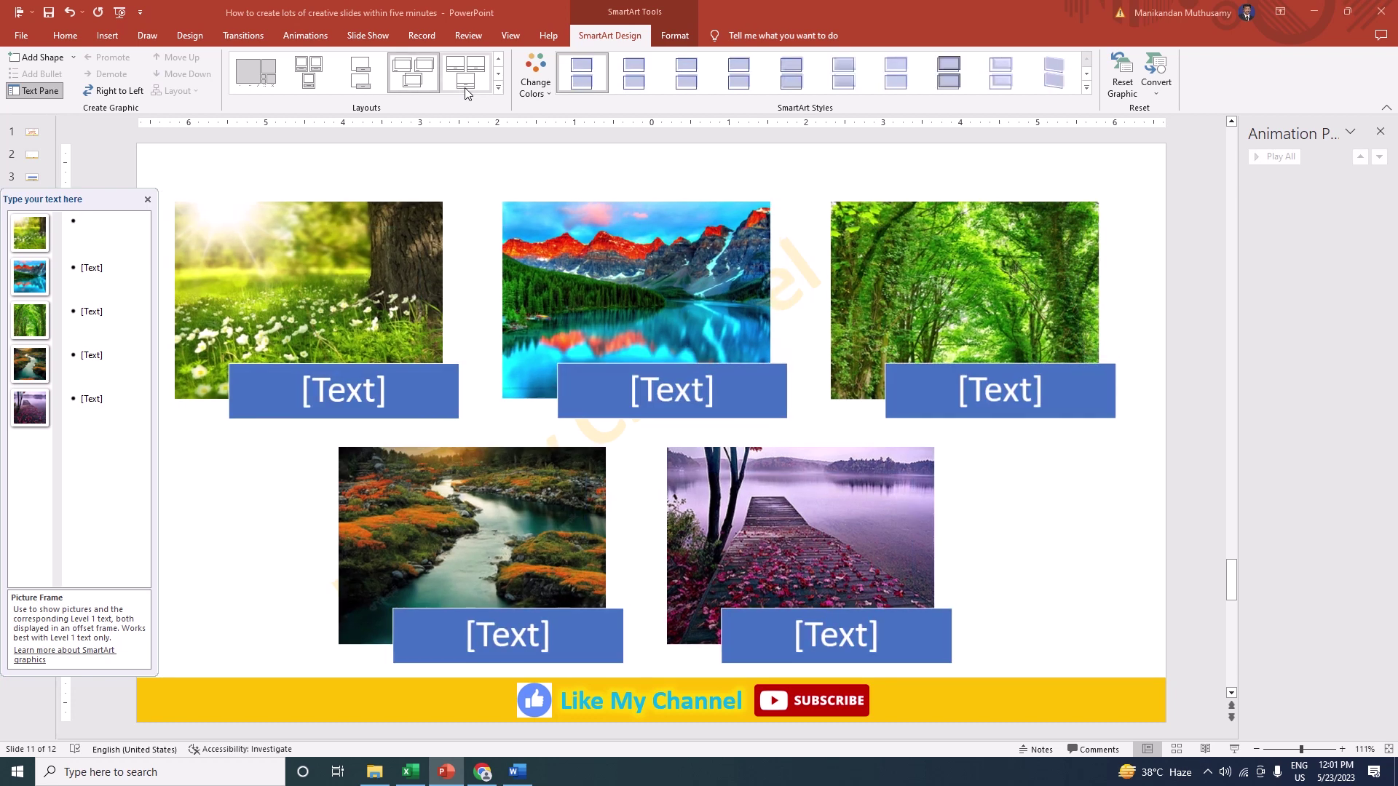
click(498, 88)
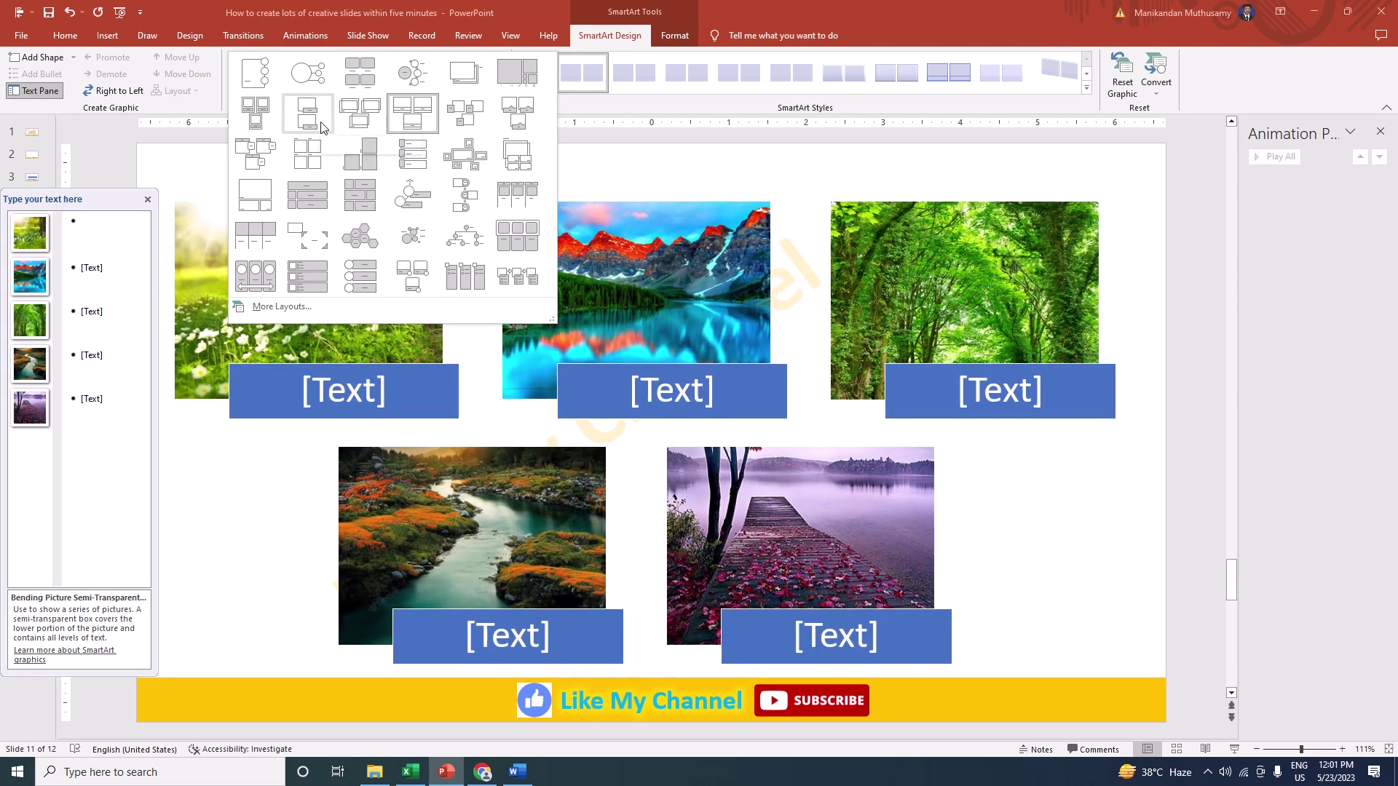
click(322, 125)
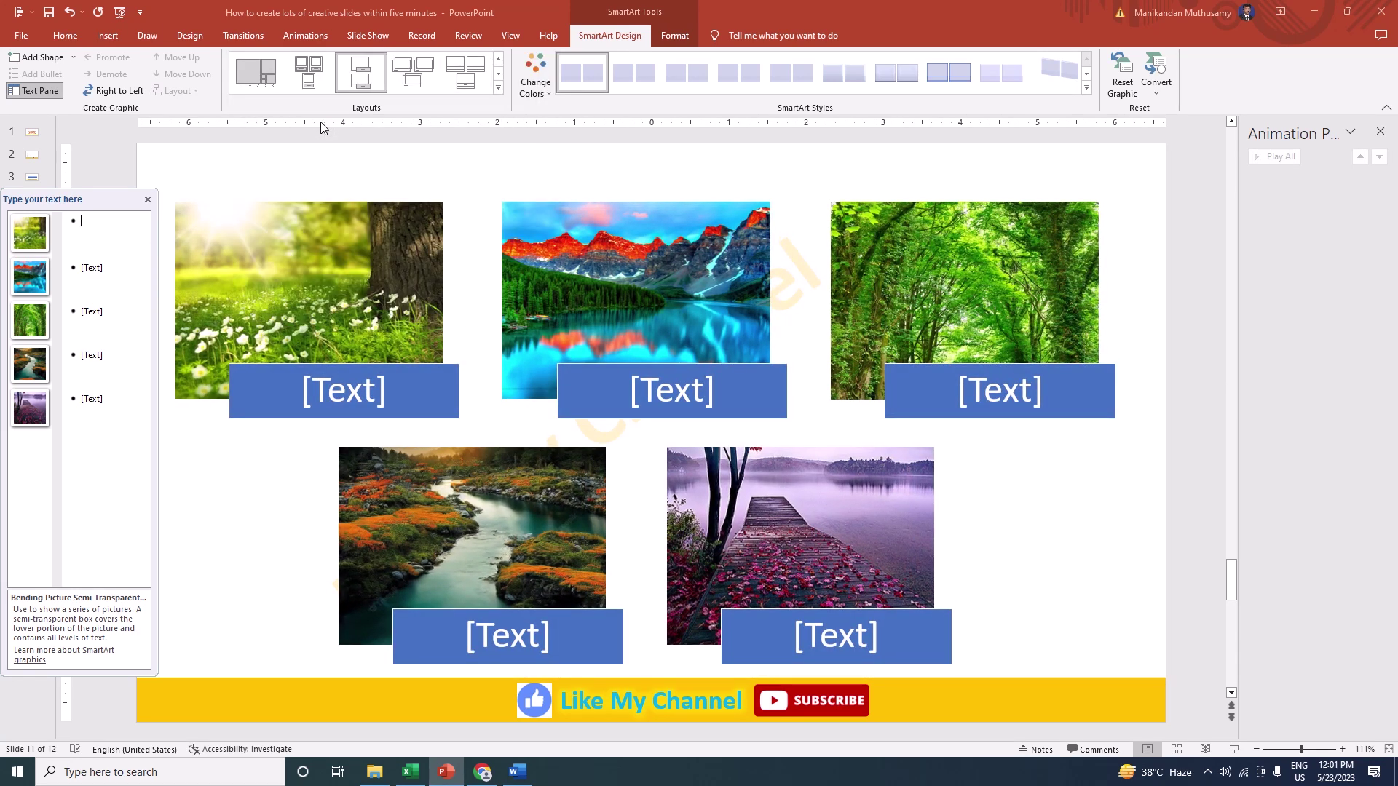
click(138, 170)
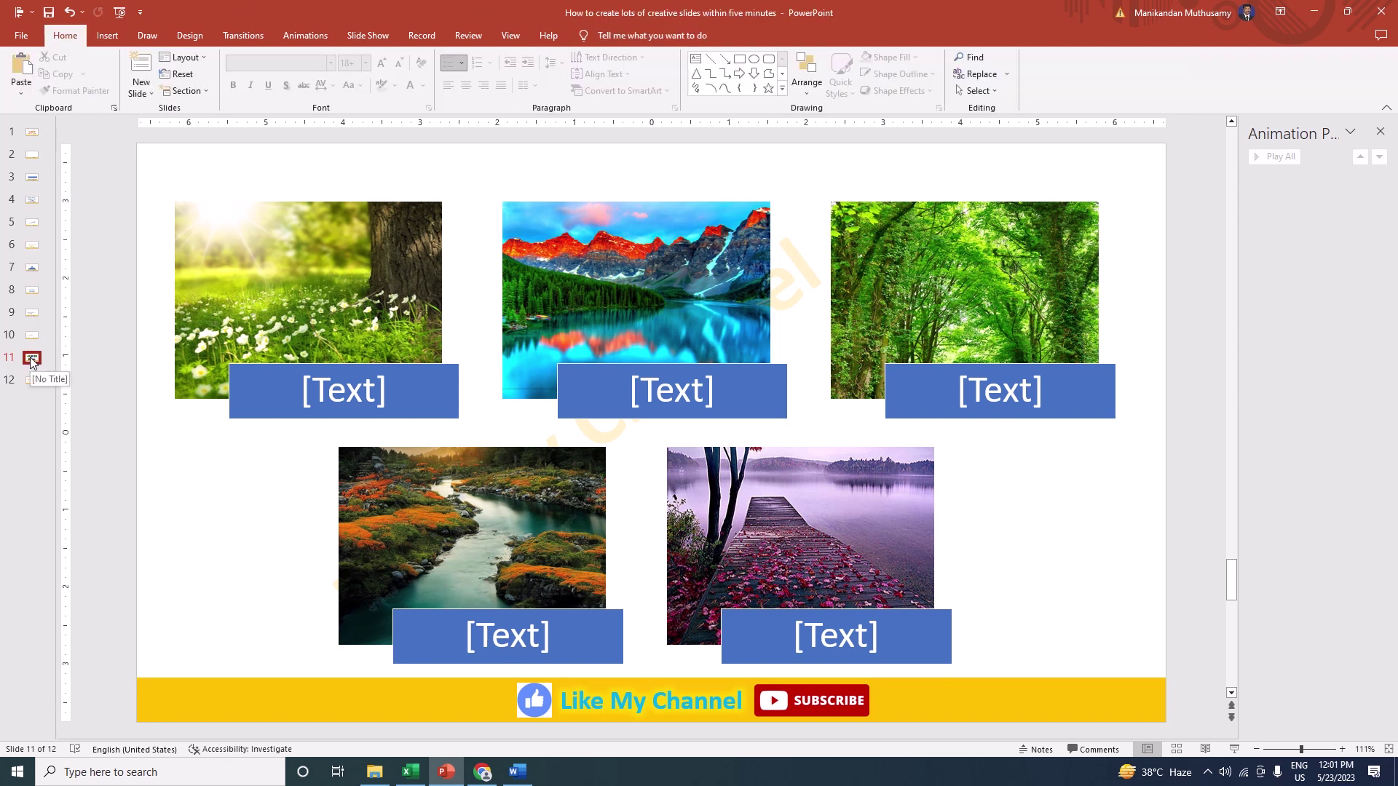
Step: Duplicate the picture slide 11 as a new slide 12
right_click(32, 362)
key(Escape)
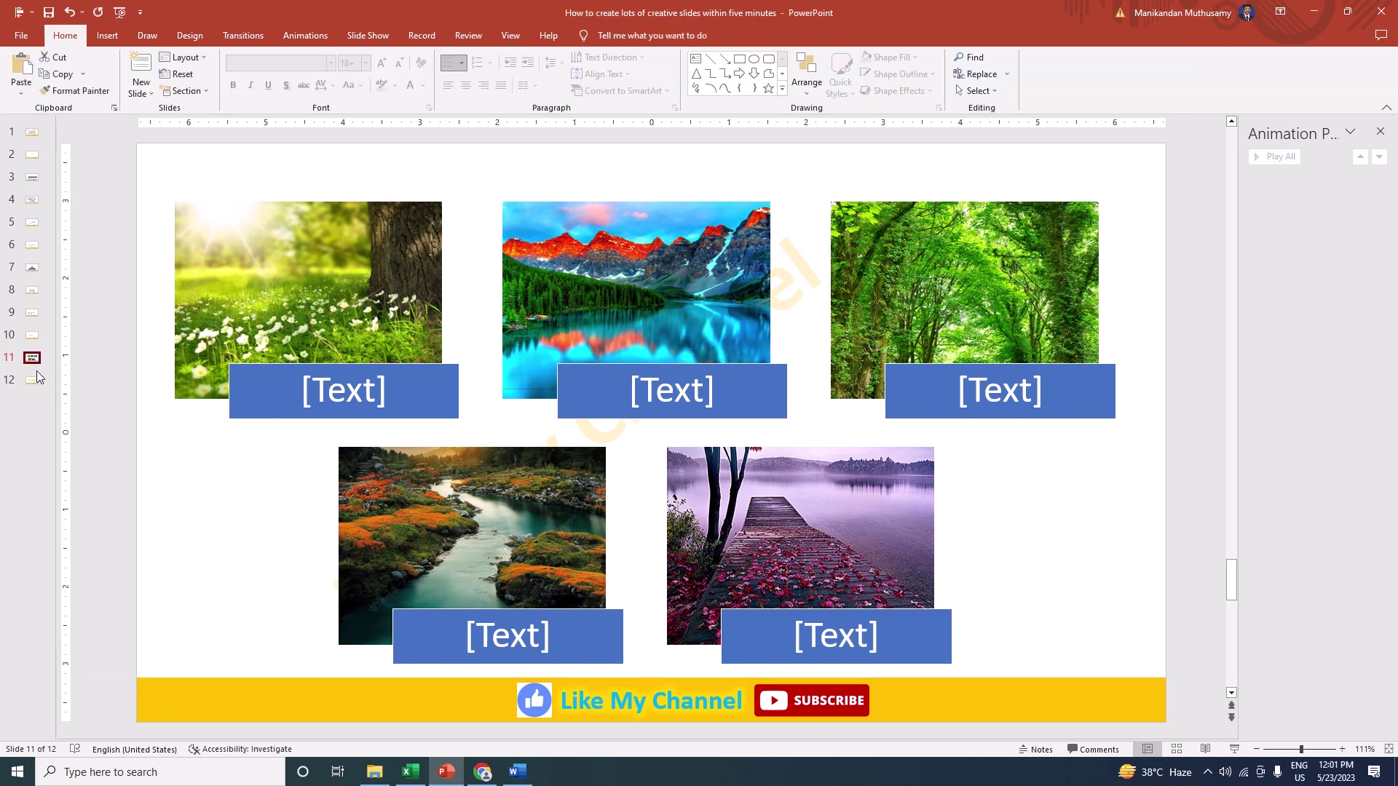
right_click(37, 376)
click(67, 397)
Step: Switch slide 12's picture graphic to the Bending Picture Semi-Transparent Text layout
click(451, 237)
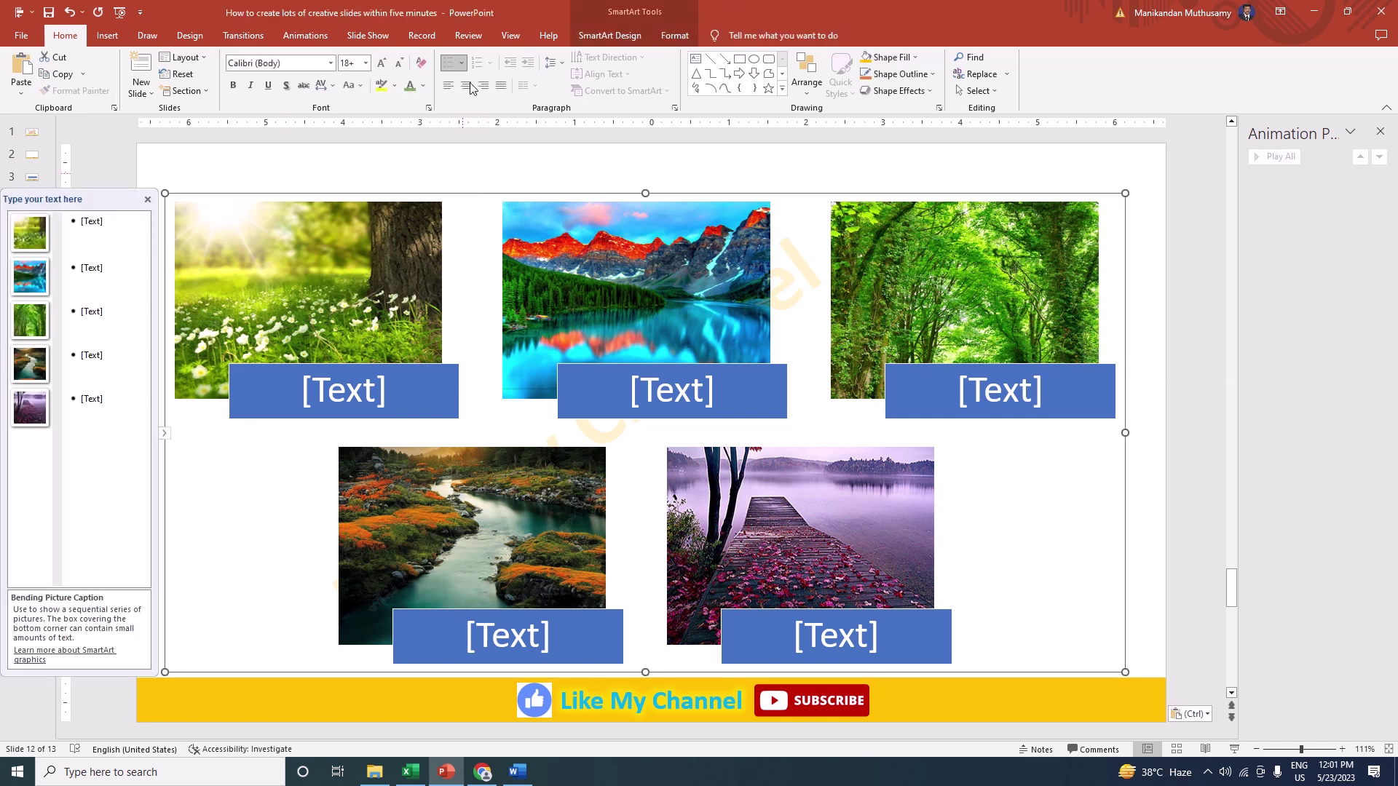
click(608, 36)
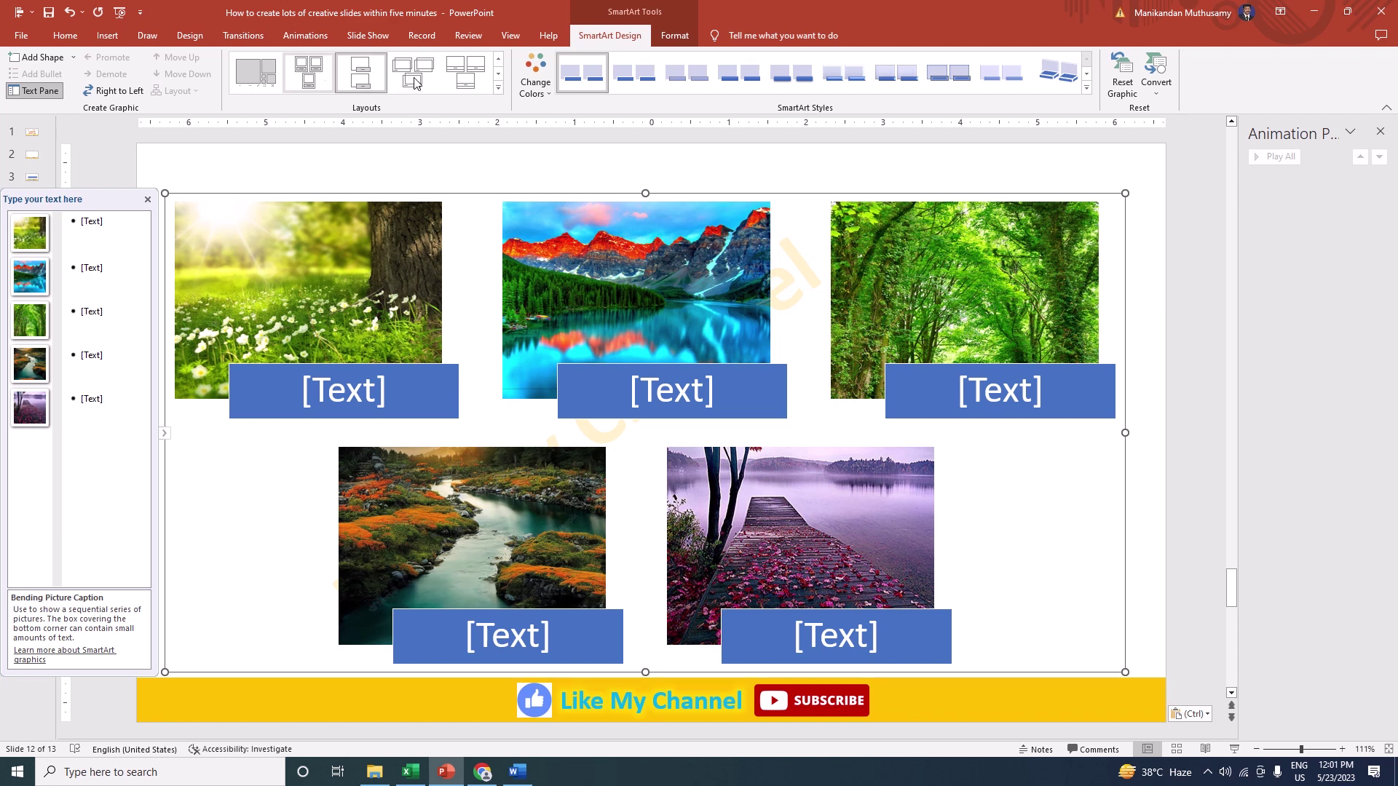
click(466, 73)
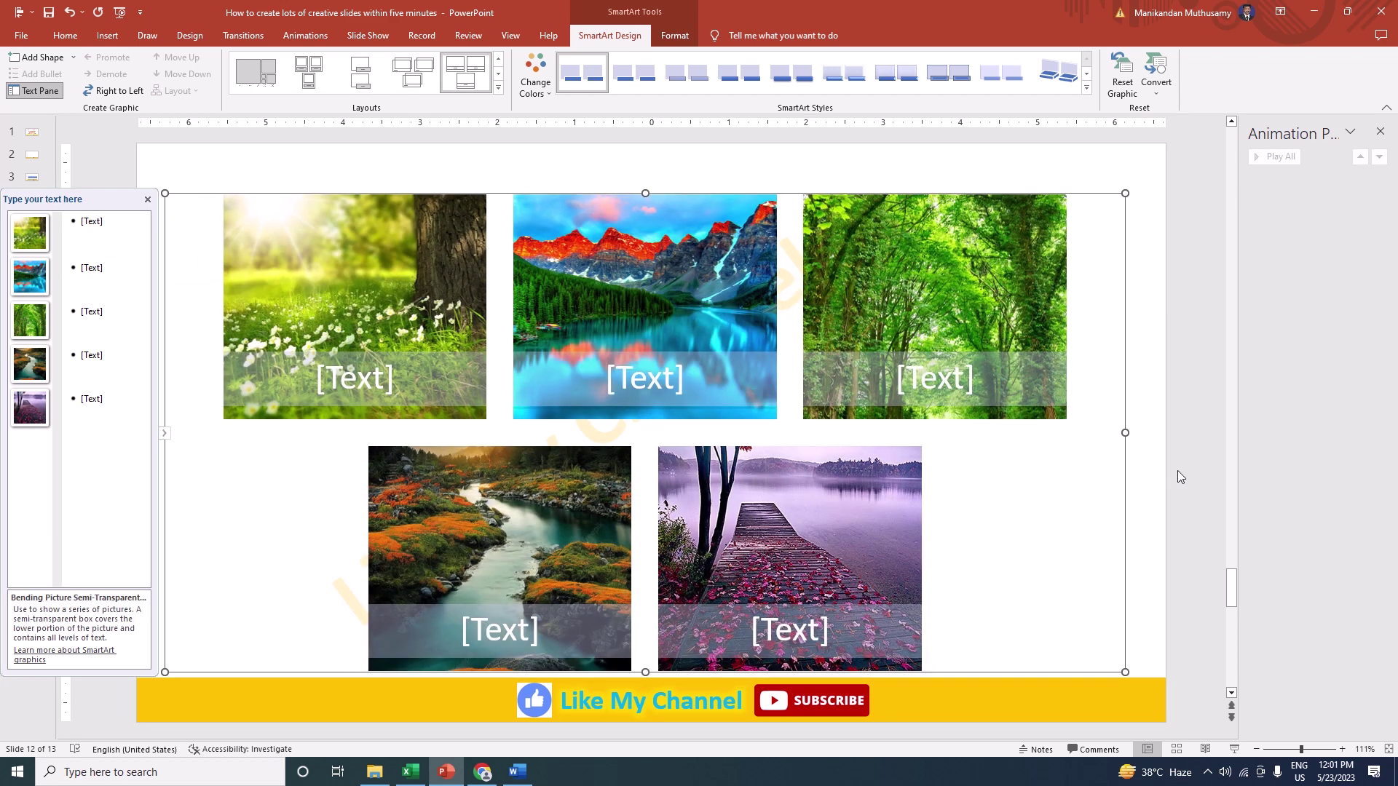
click(1162, 517)
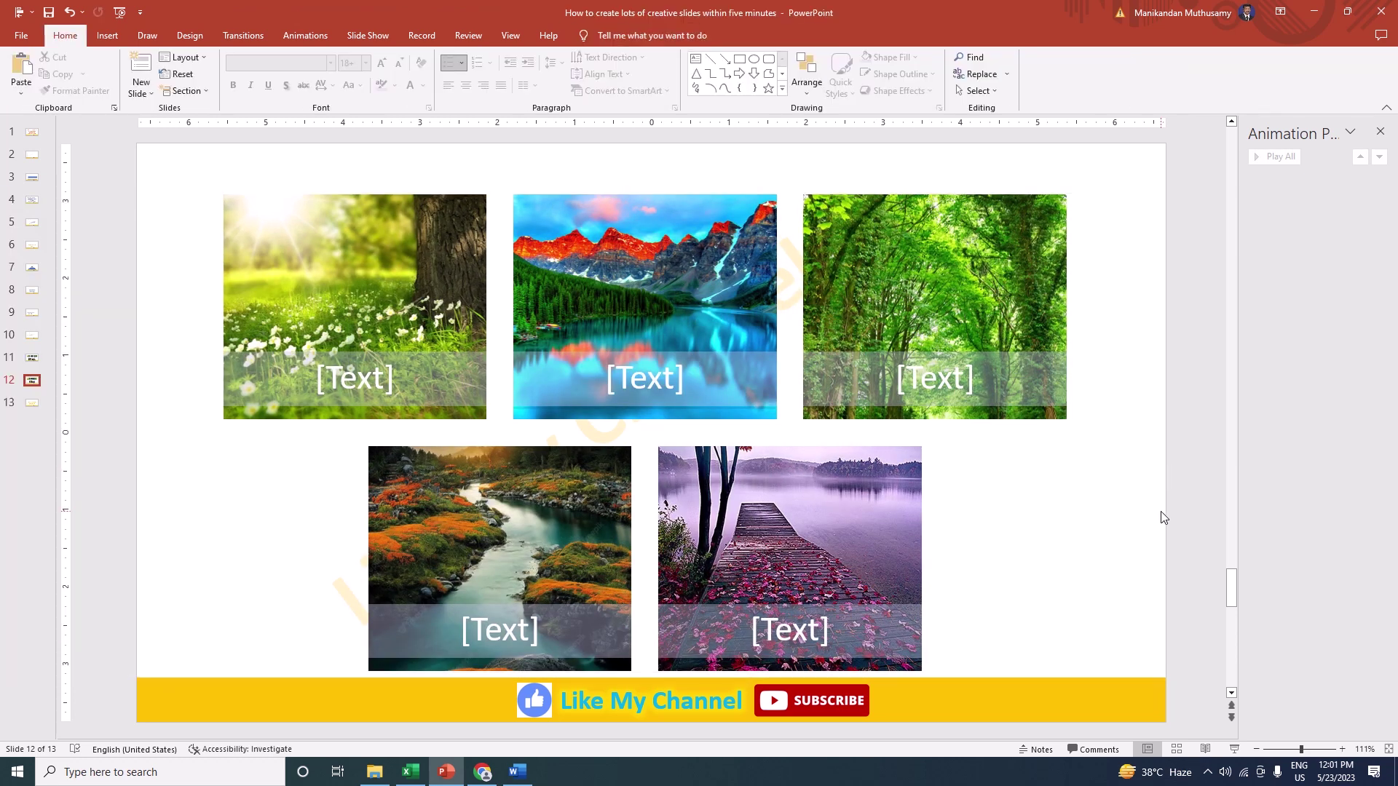
Step: Run the slide show from the current slide, then exit back to editing
scroll(1162, 518, down, 1)
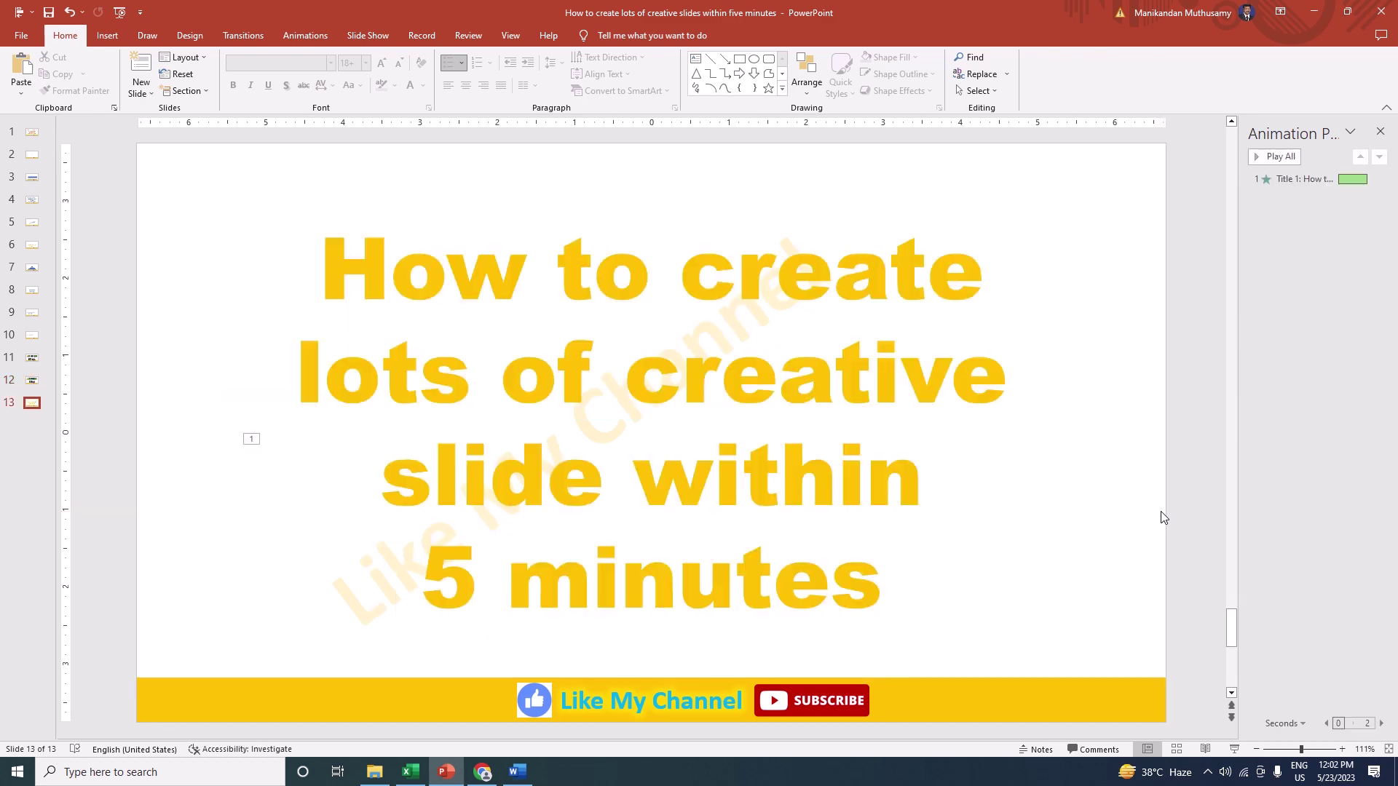
key(shift+F5)
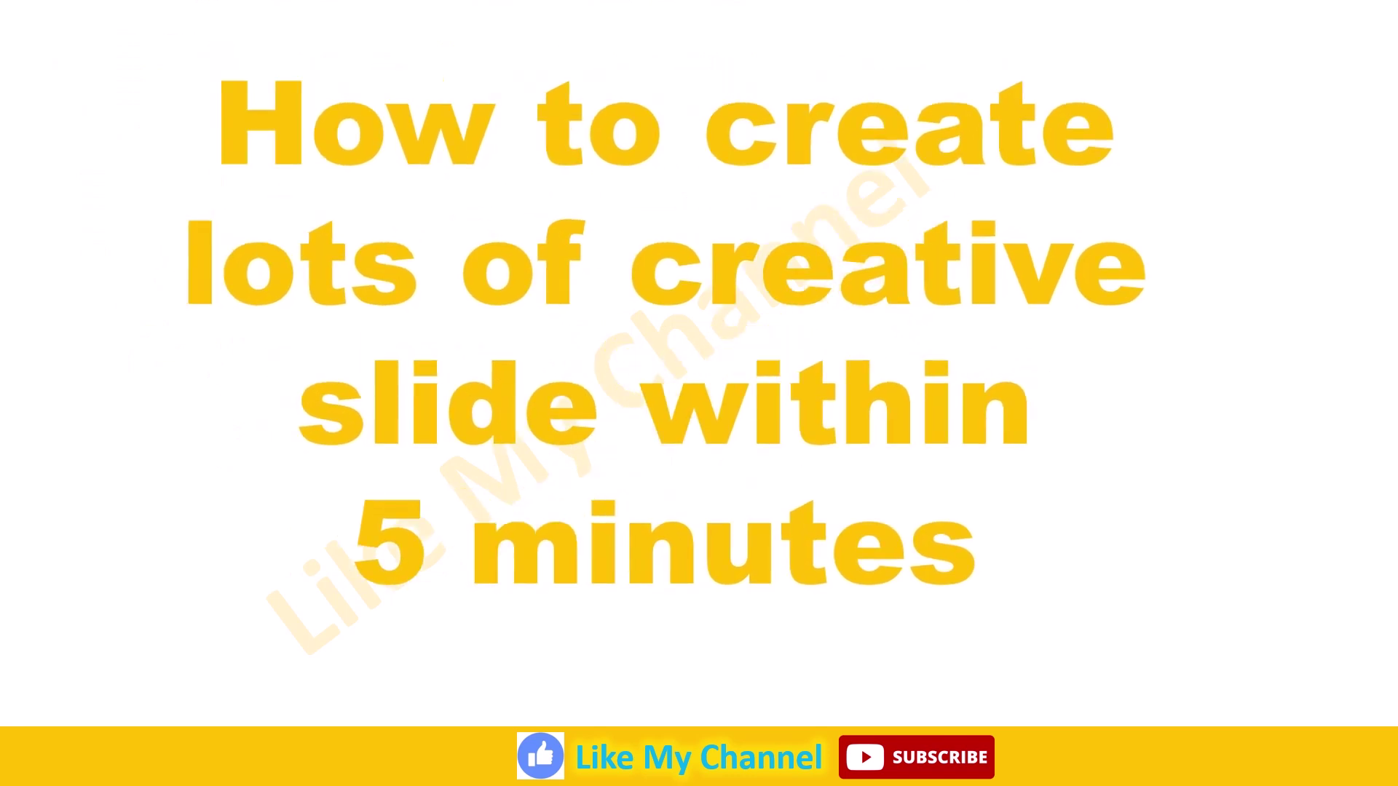
key(Escape)
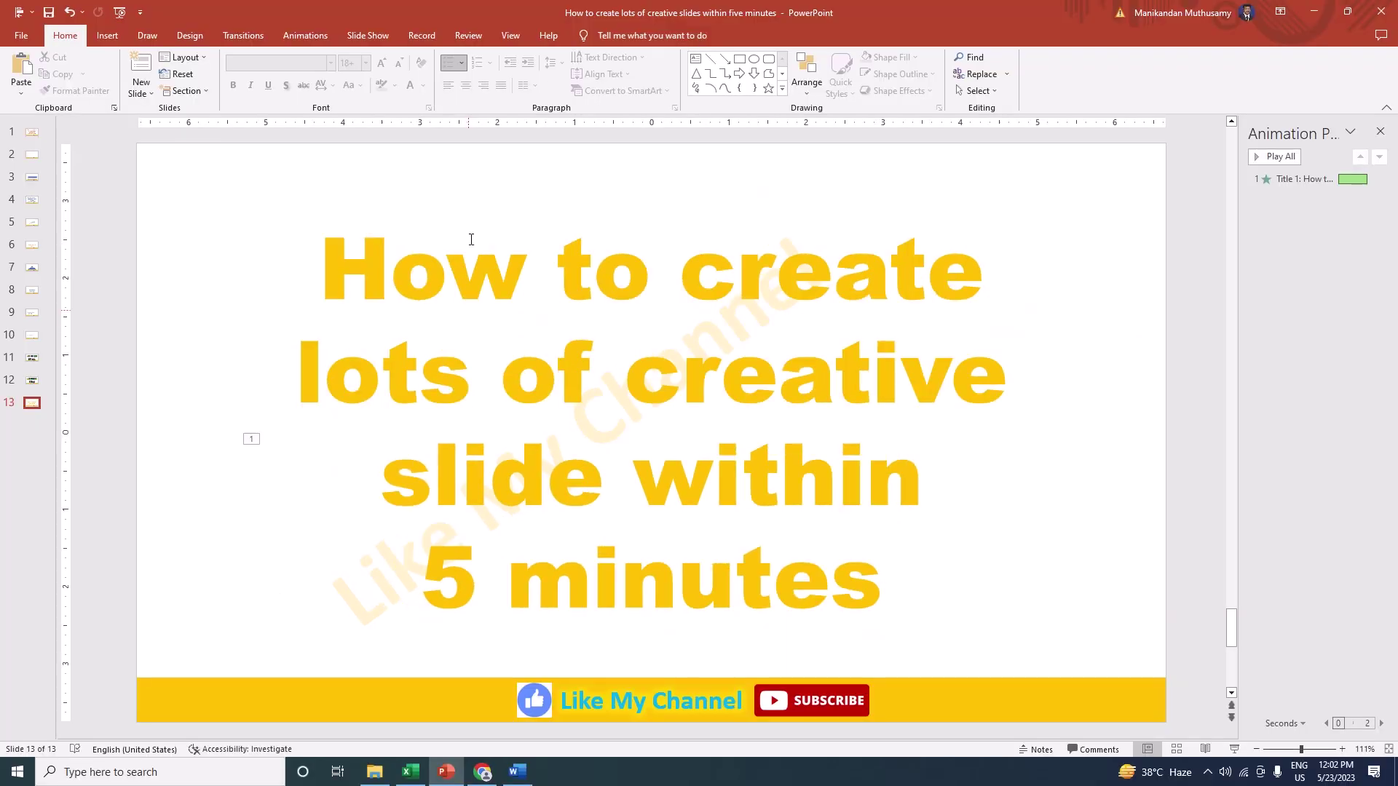
Step: Copy the Xxx bullet-list slide 2 and paste repeated copies after slide 13
click(40, 155)
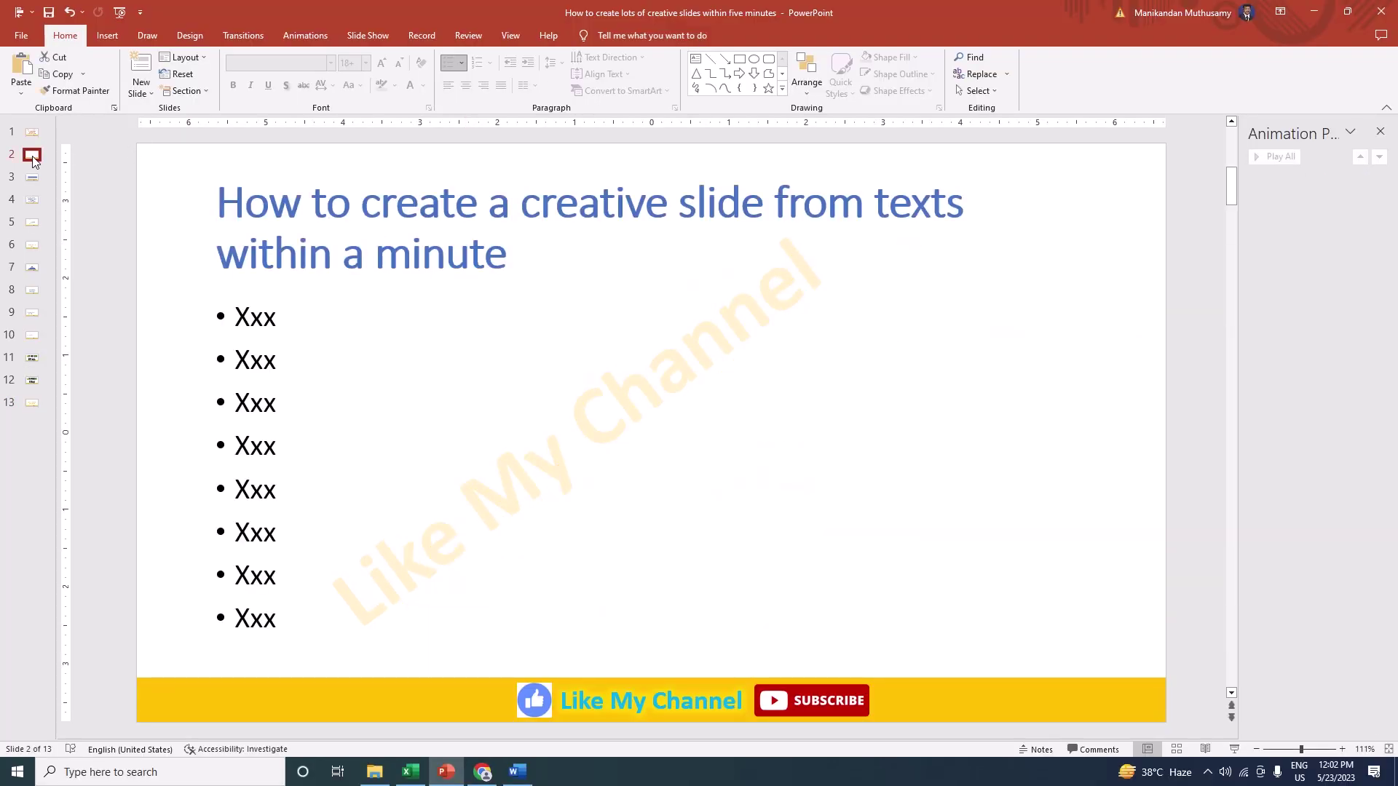
right_click(34, 156)
click(92, 211)
click(34, 413)
right_click(34, 413)
click(85, 443)
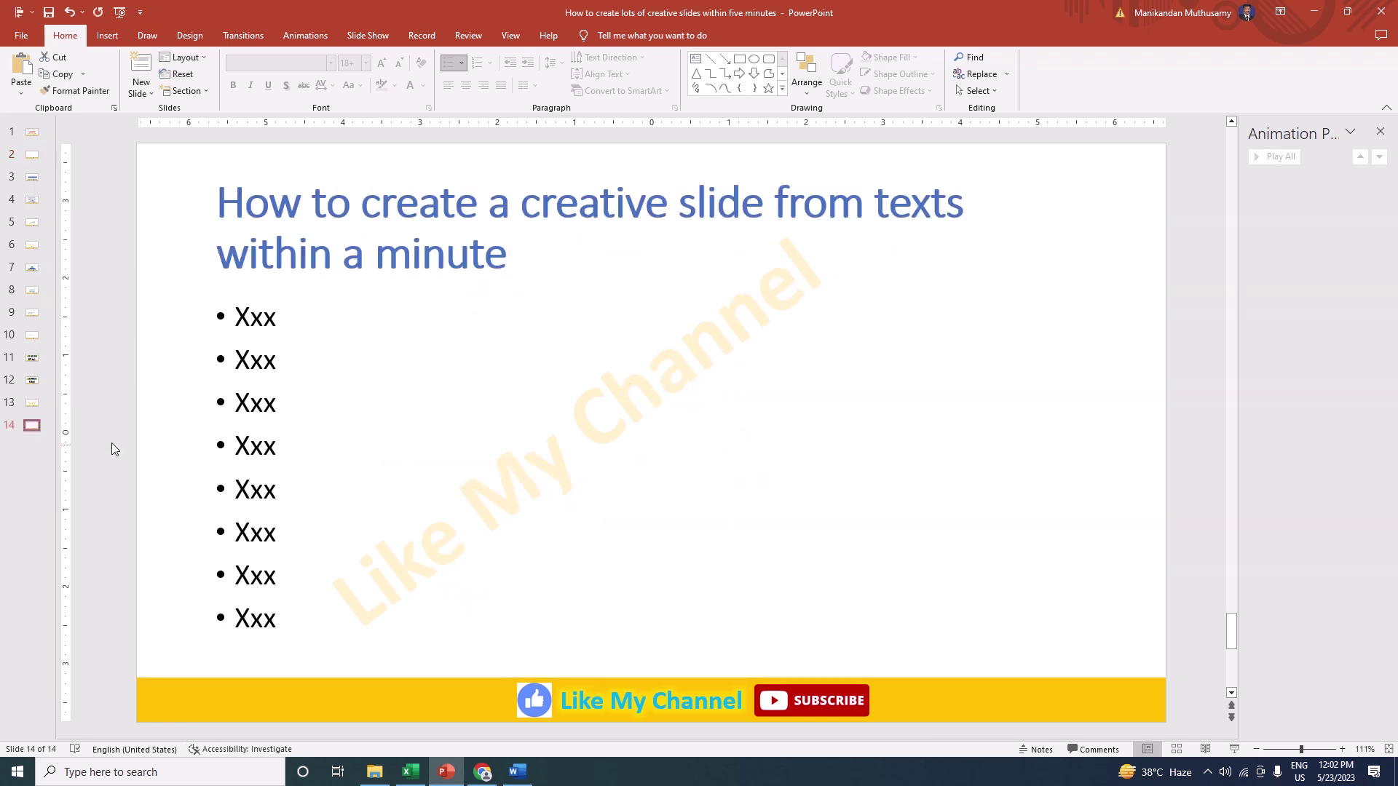
click(121, 443)
key(ctrl+v)
key(ctrl+v)
key(ctrl+v)
key(ctrl+v)
key(ctrl+v)
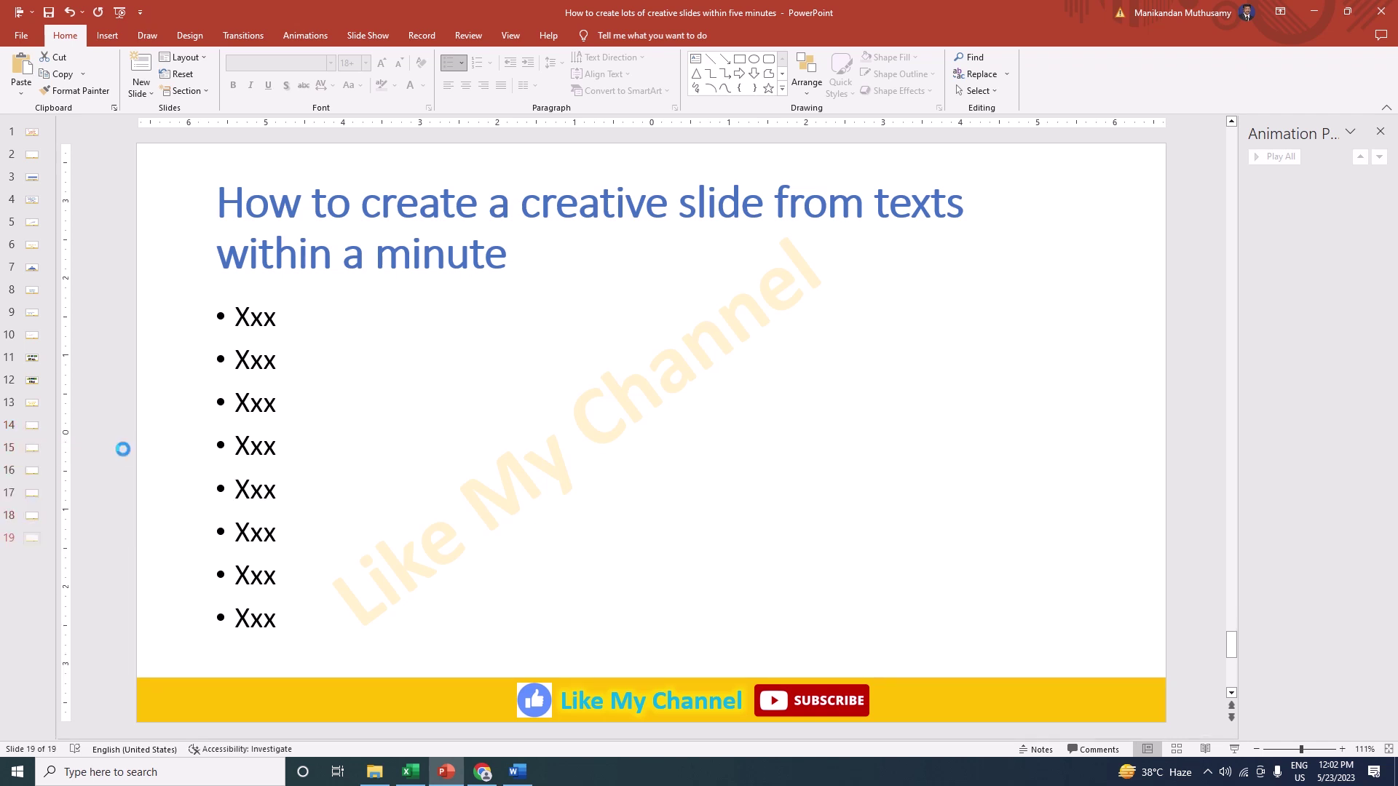
key(ctrl+v)
key(ctrl+v)
key(ctrl+v)
key(ctrl+v)
key(ctrl+v)
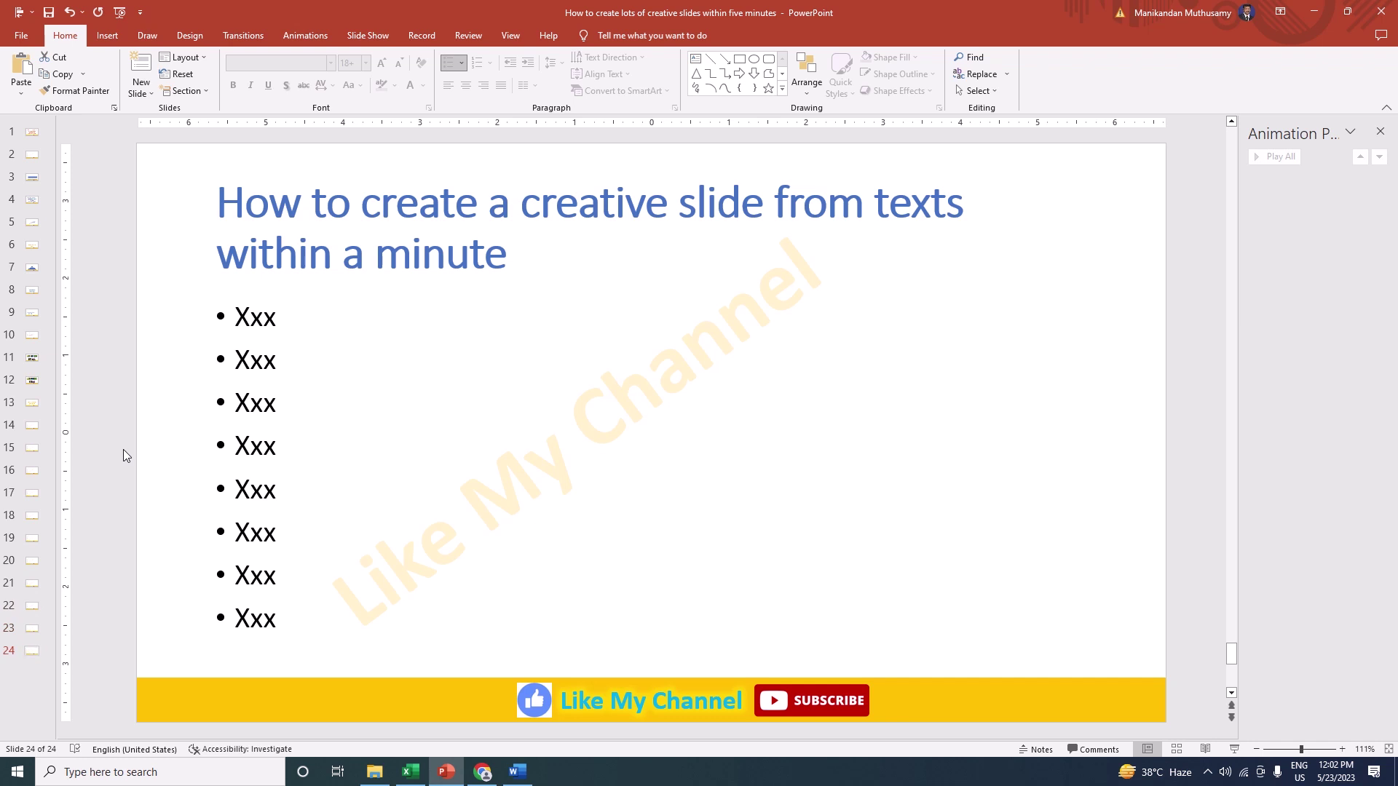
key(ctrl+v)
click(35, 404)
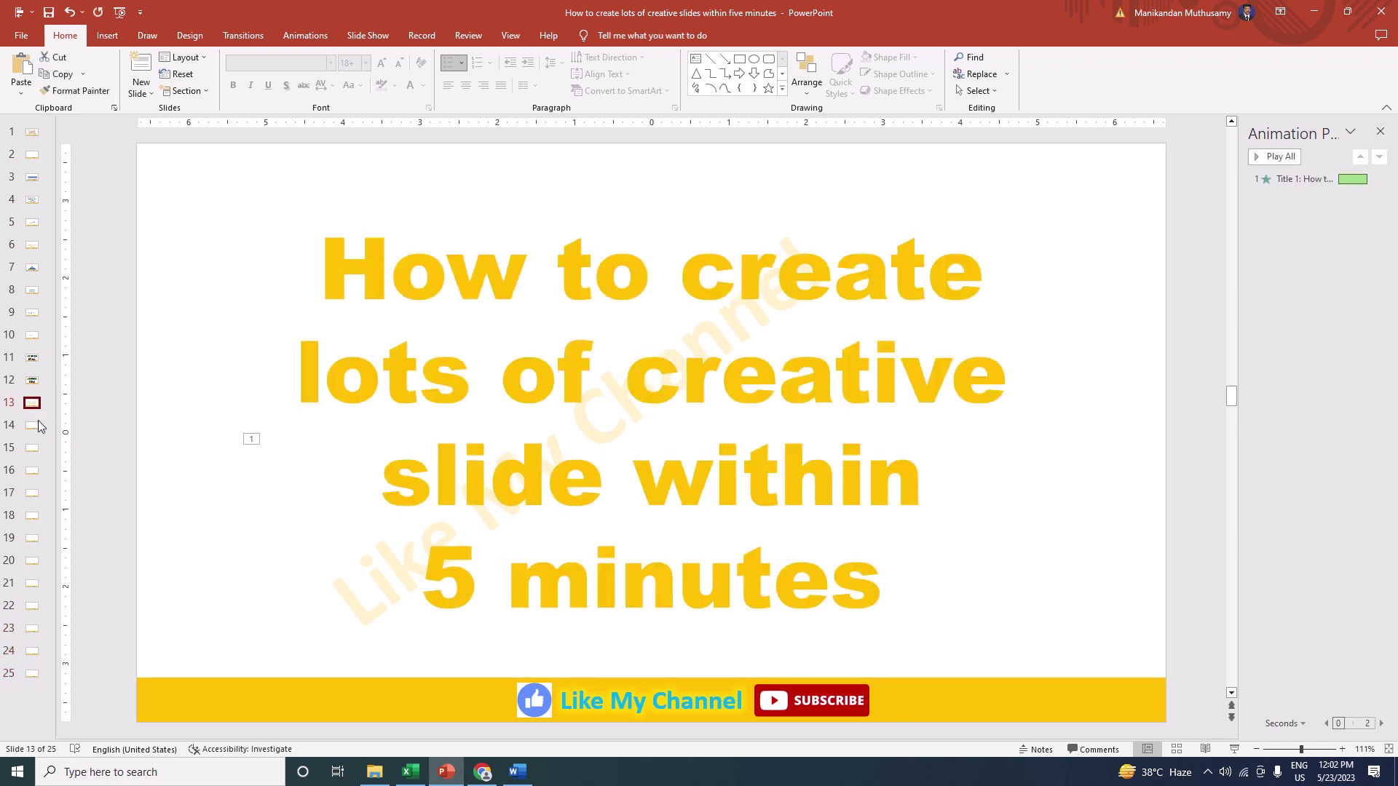
Step: Convert slide 14's bullets to a vertical picture accent list and slide 15's to a target list
click(38, 425)
click(277, 318)
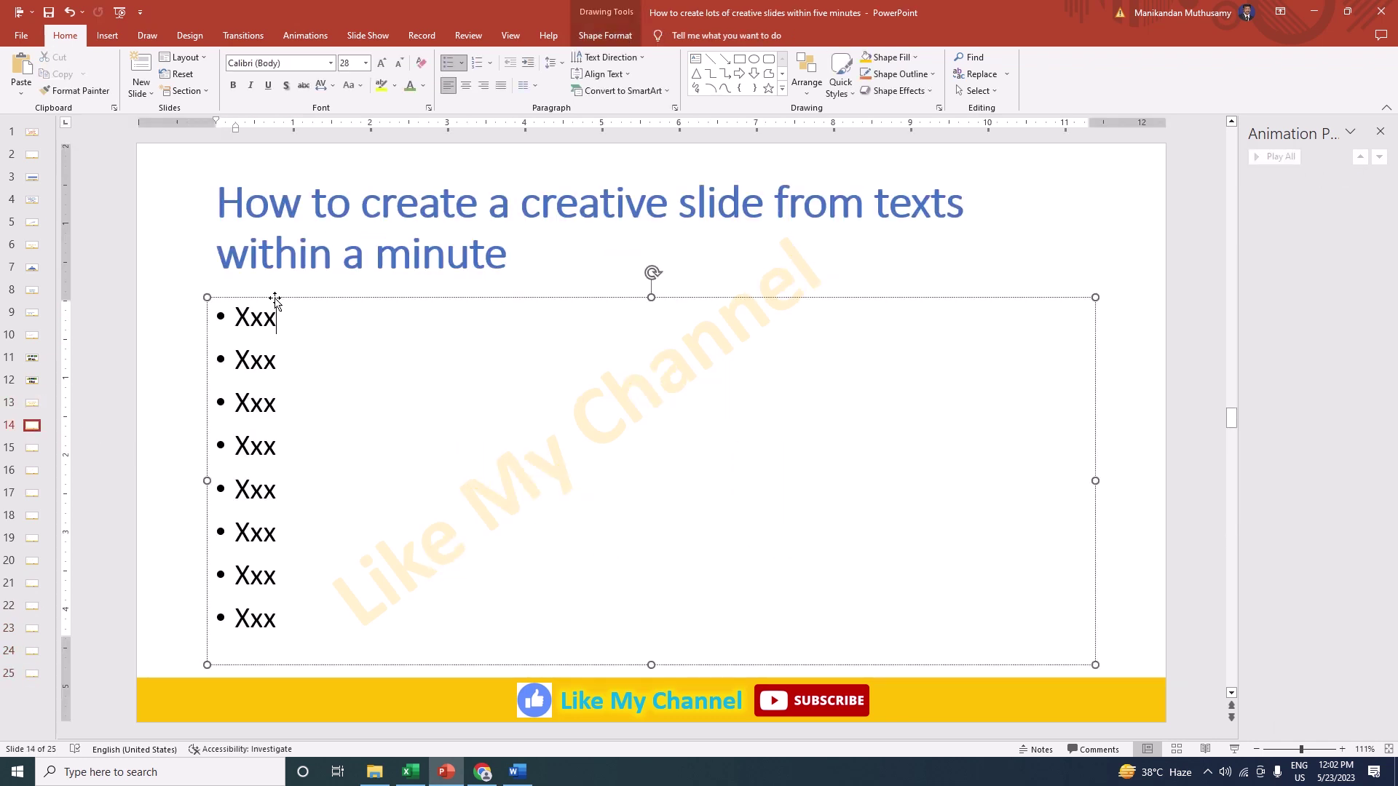
click(275, 298)
click(622, 91)
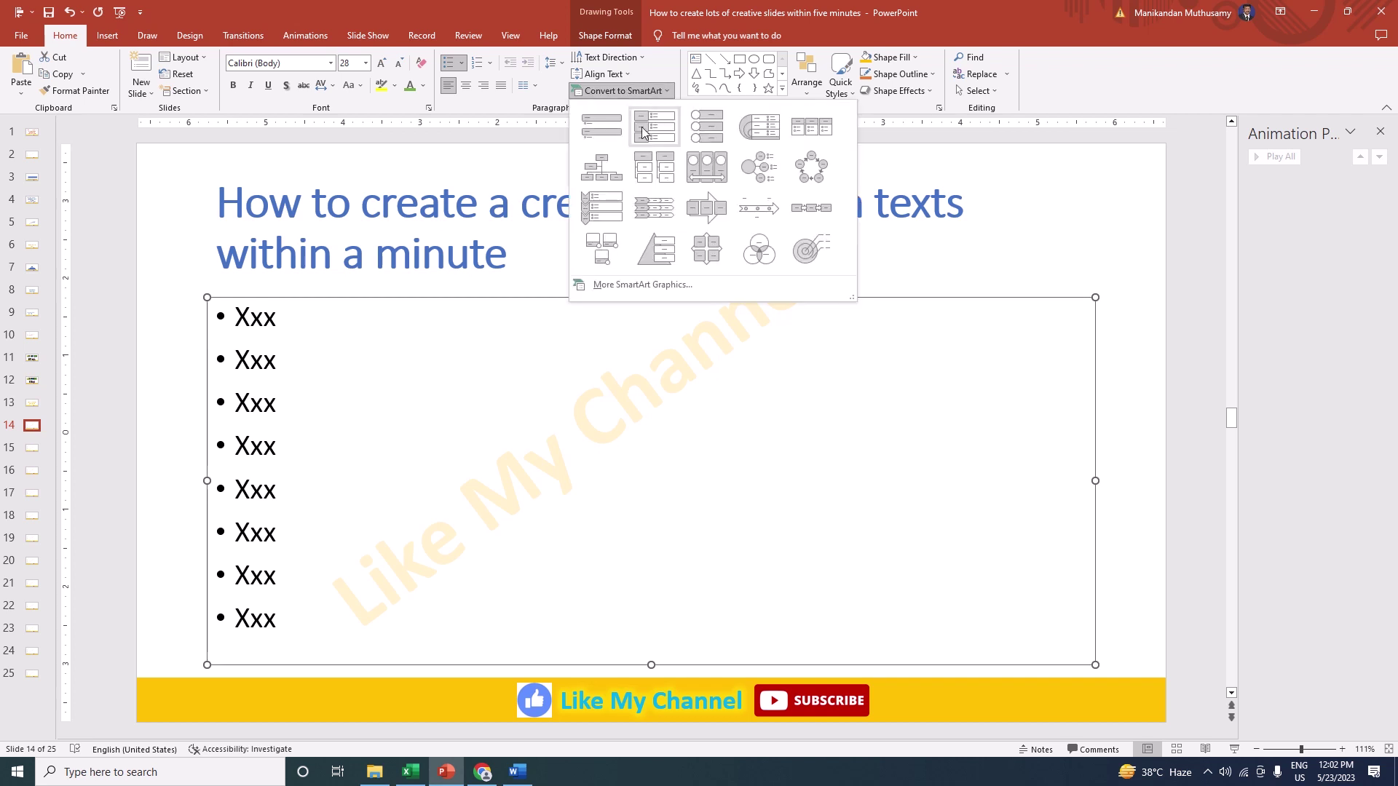
click(707, 127)
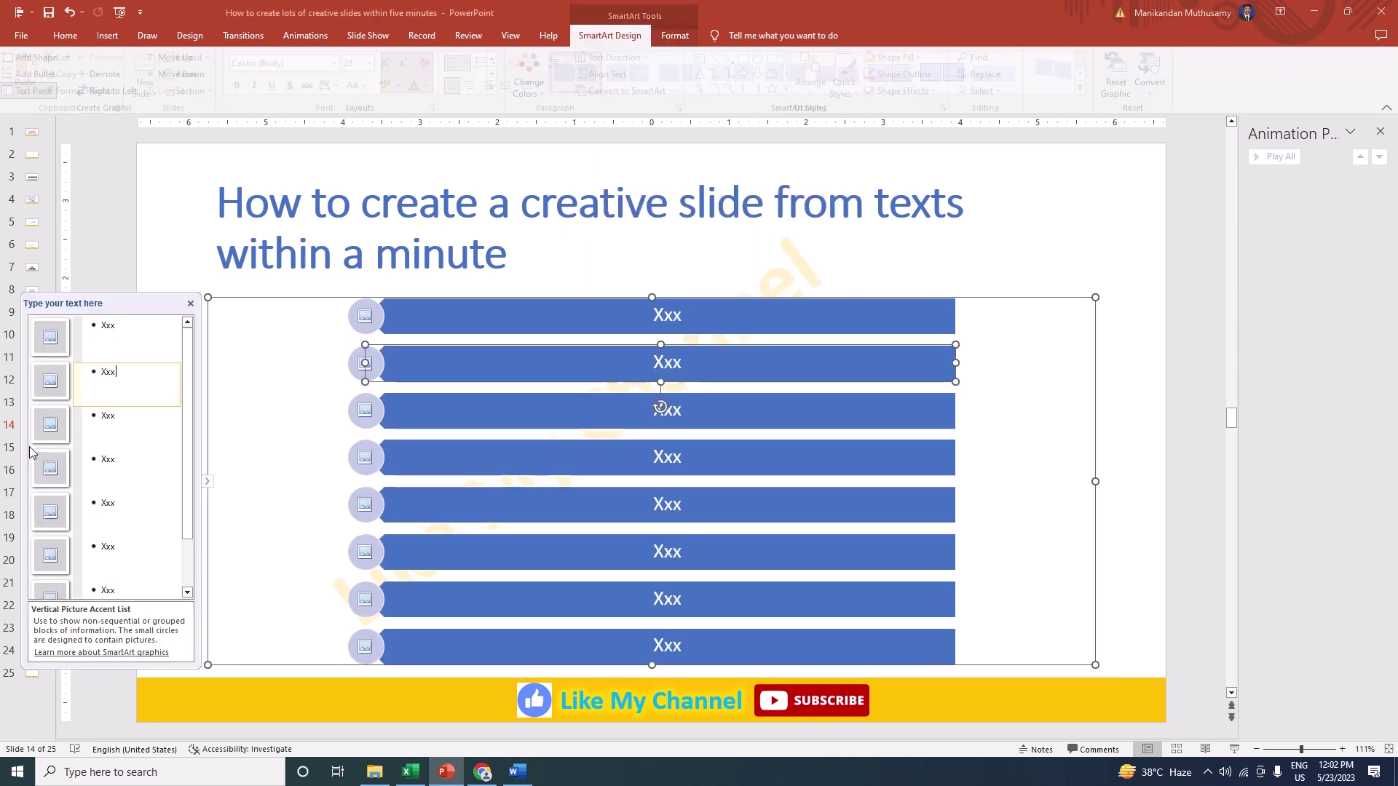
click(32, 426)
click(32, 447)
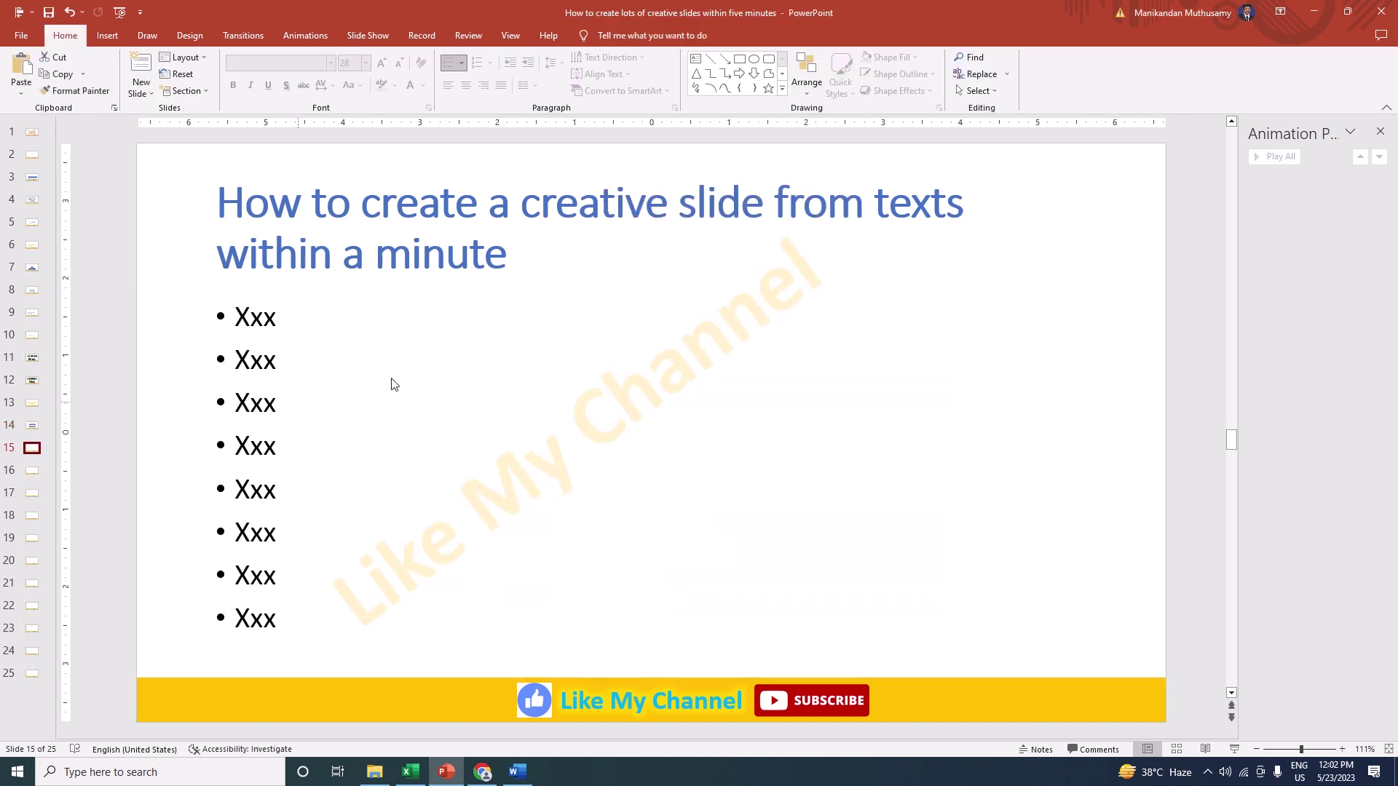
click(361, 297)
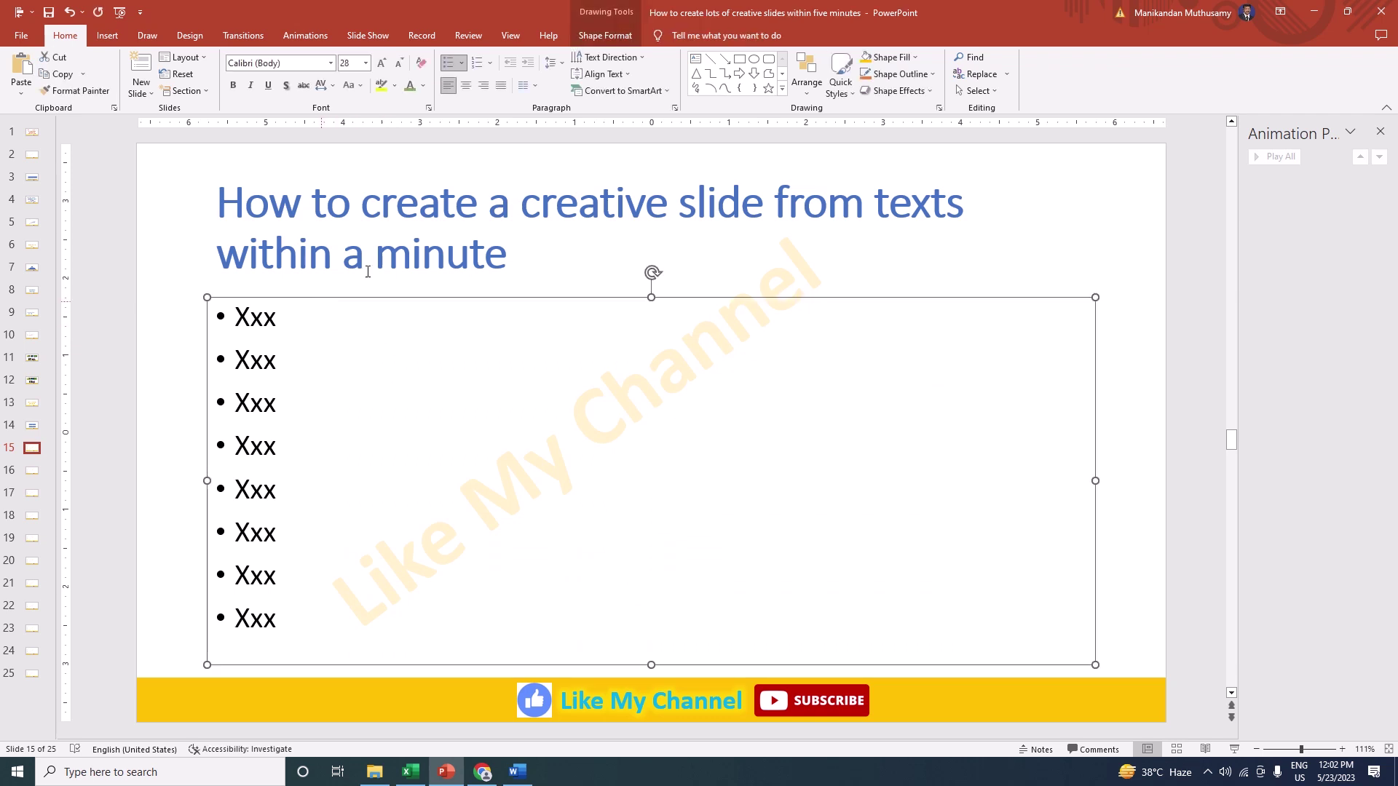
click(624, 91)
click(757, 135)
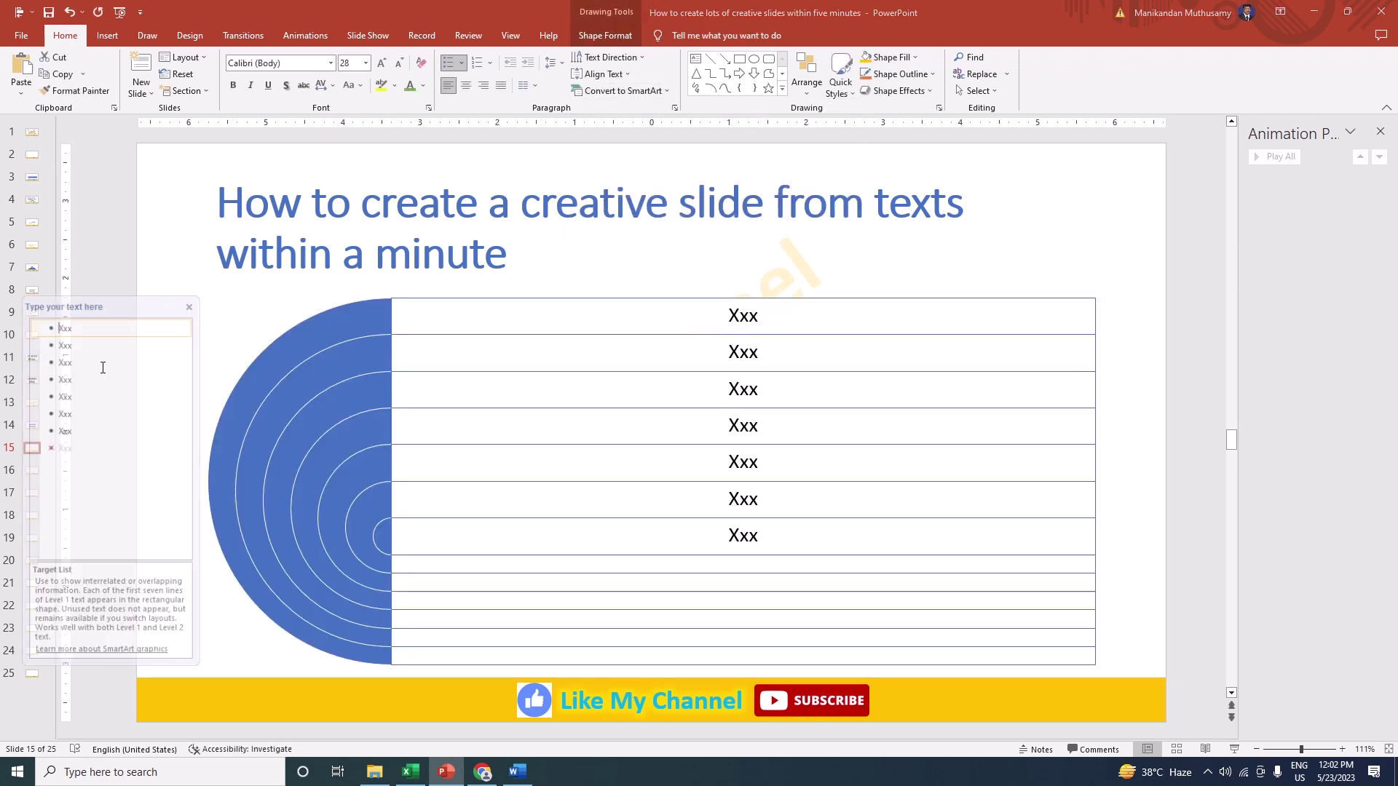
Step: Convert slide 16's bullets to a horizontal bullet list and slide 17's to a continuous picture list
click(32, 472)
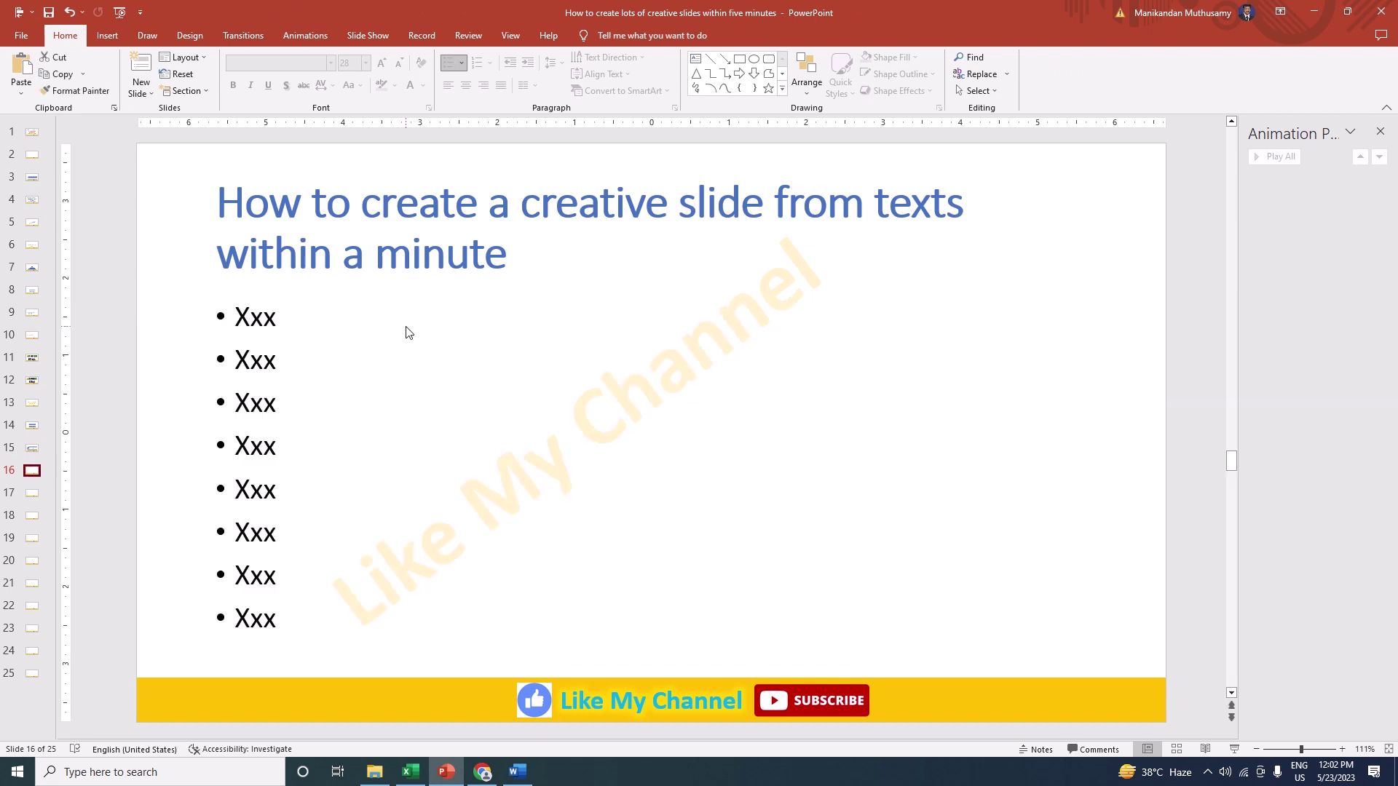
click(280, 298)
click(621, 87)
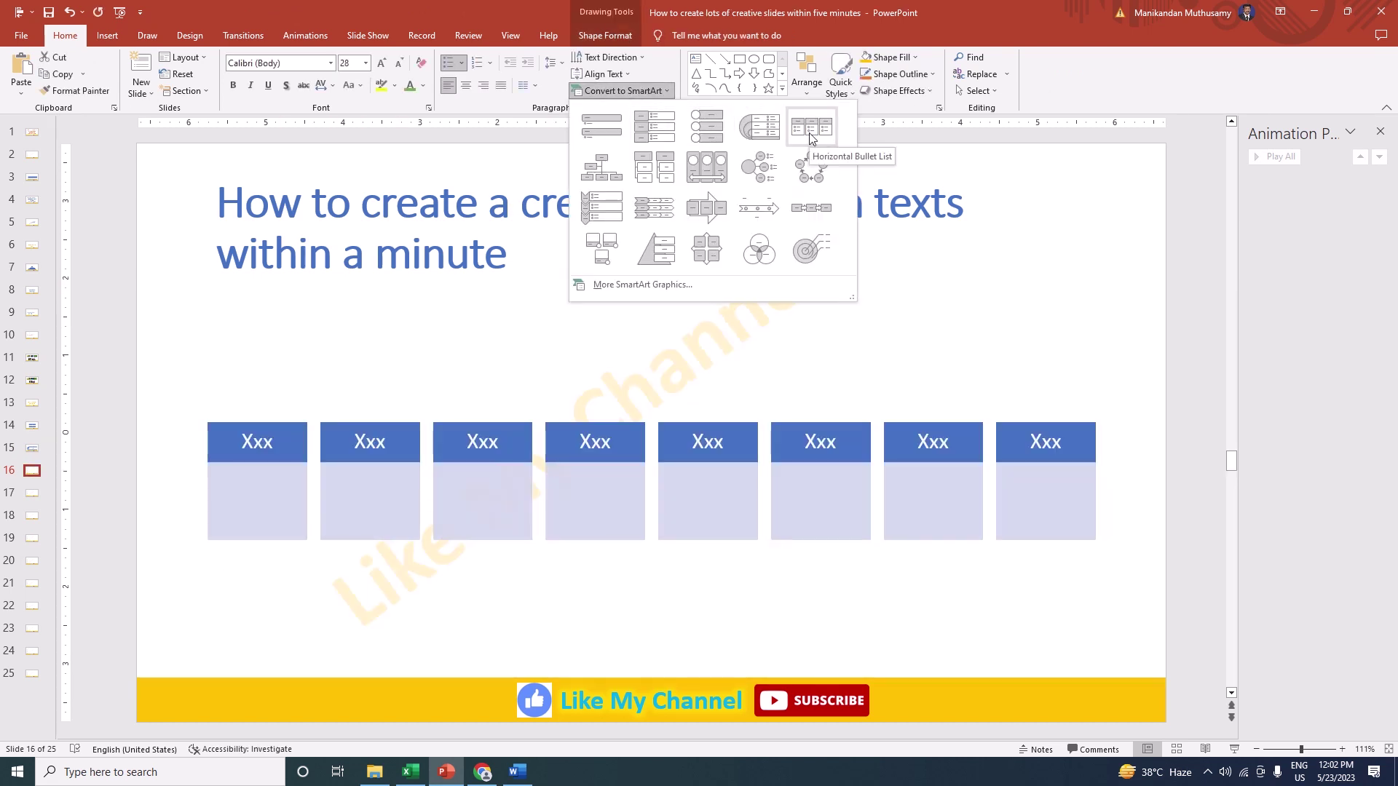
click(812, 138)
click(32, 492)
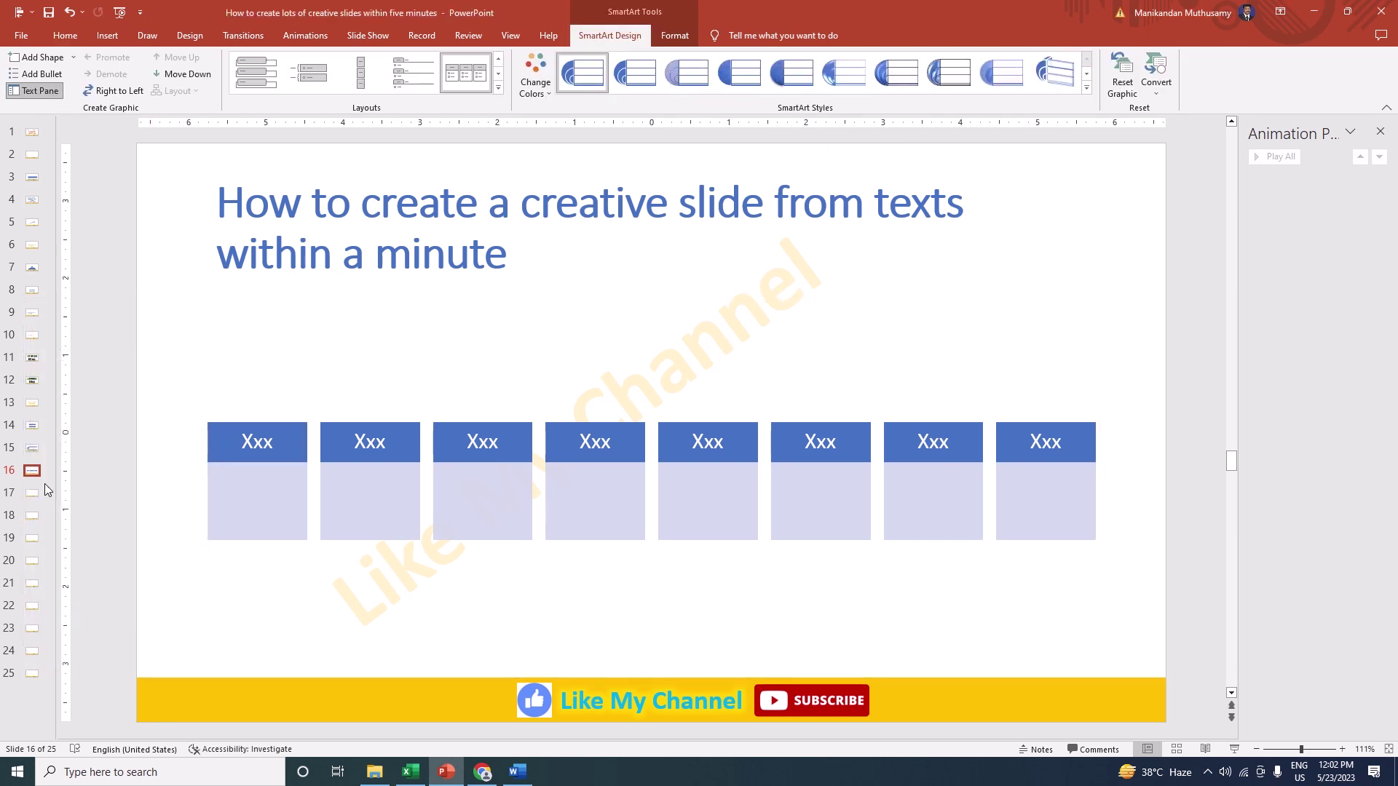
click(243, 356)
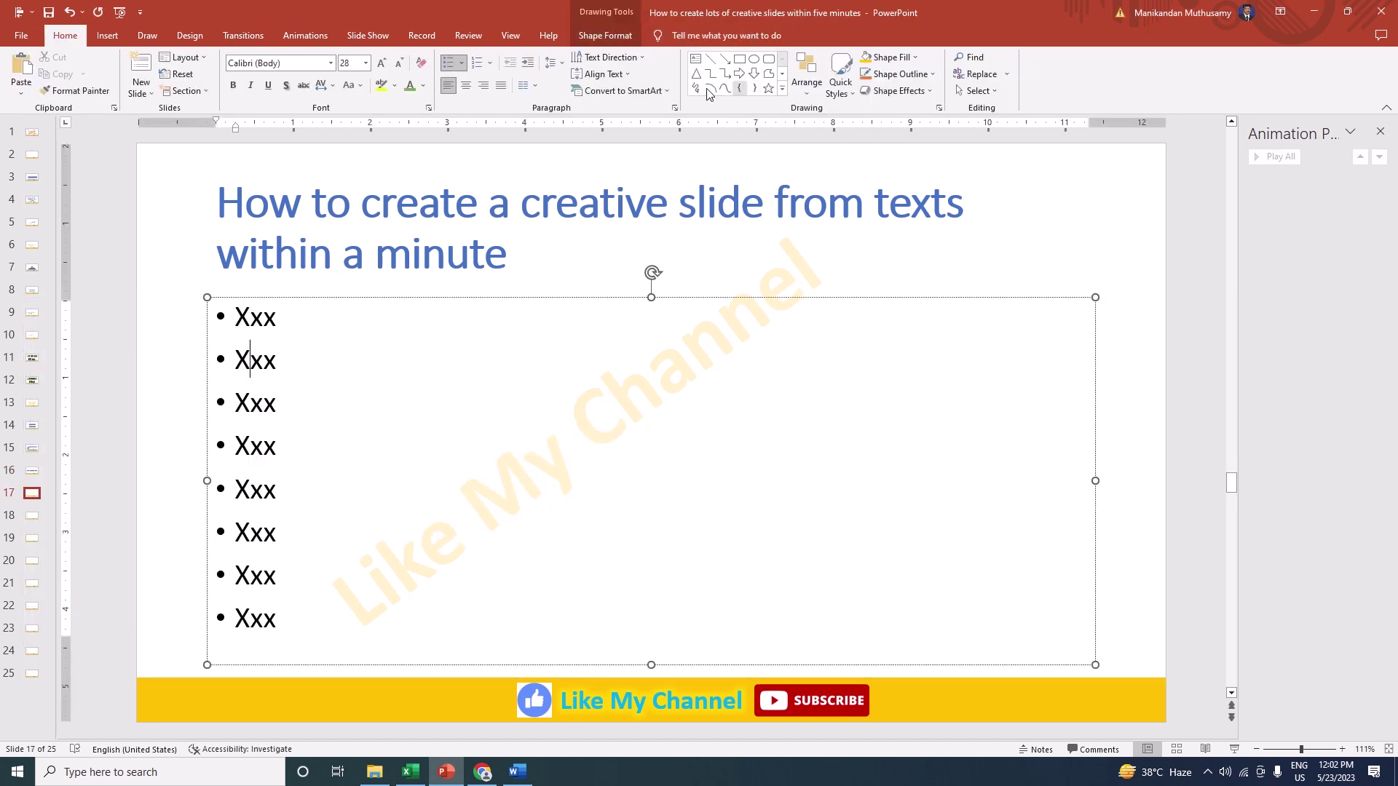
click(655, 91)
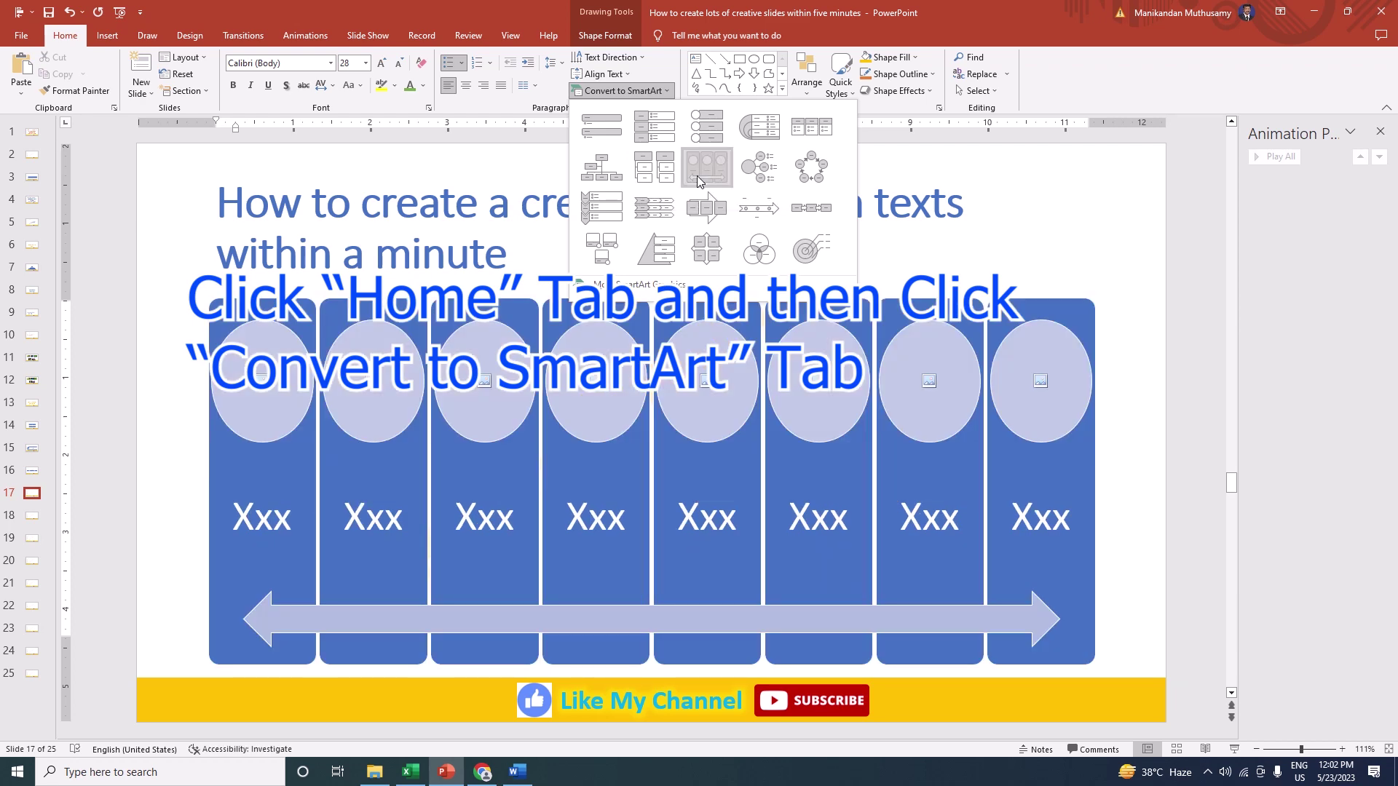
click(697, 176)
click(51, 495)
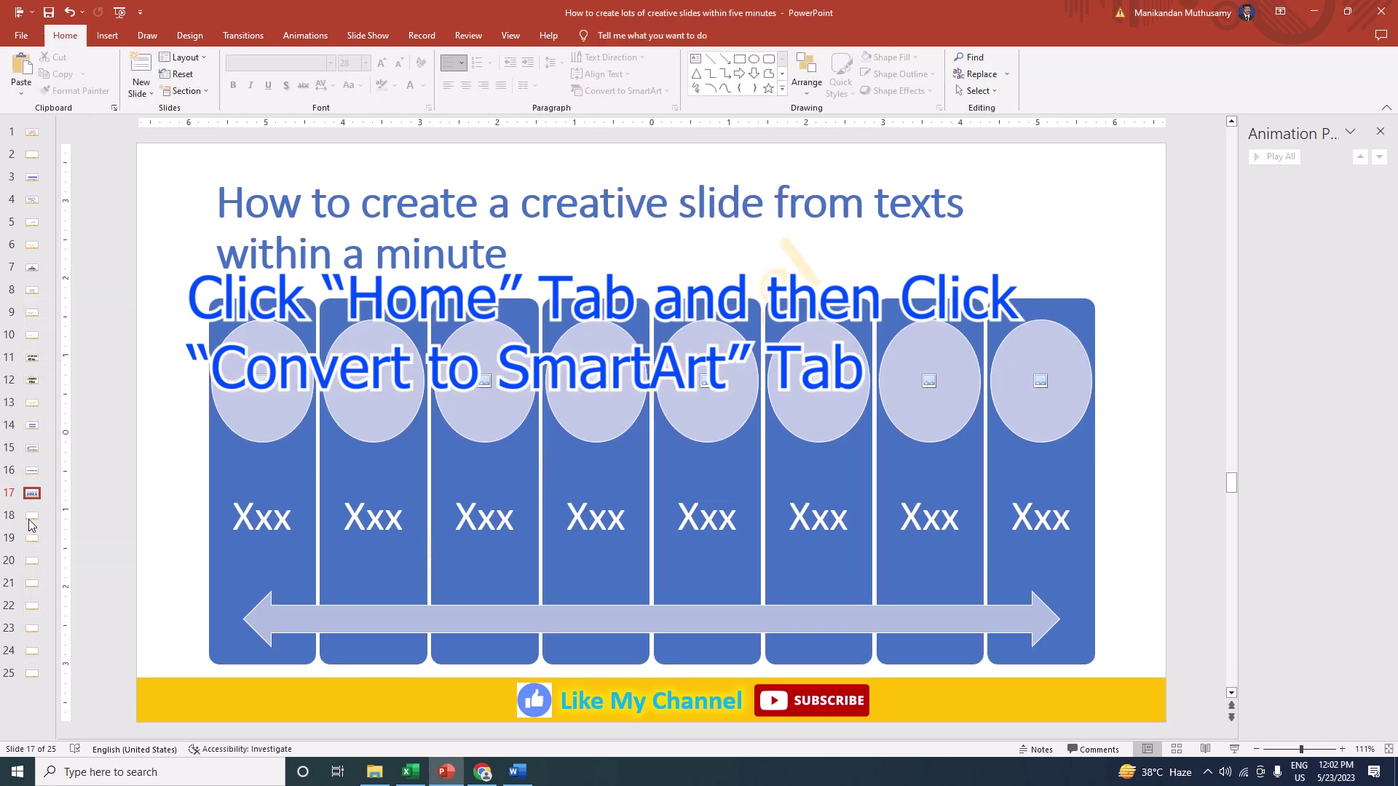
Step: Convert slide 18's bullets to a basic cycle and slide 19's to a vertical chevron list
click(29, 516)
click(319, 304)
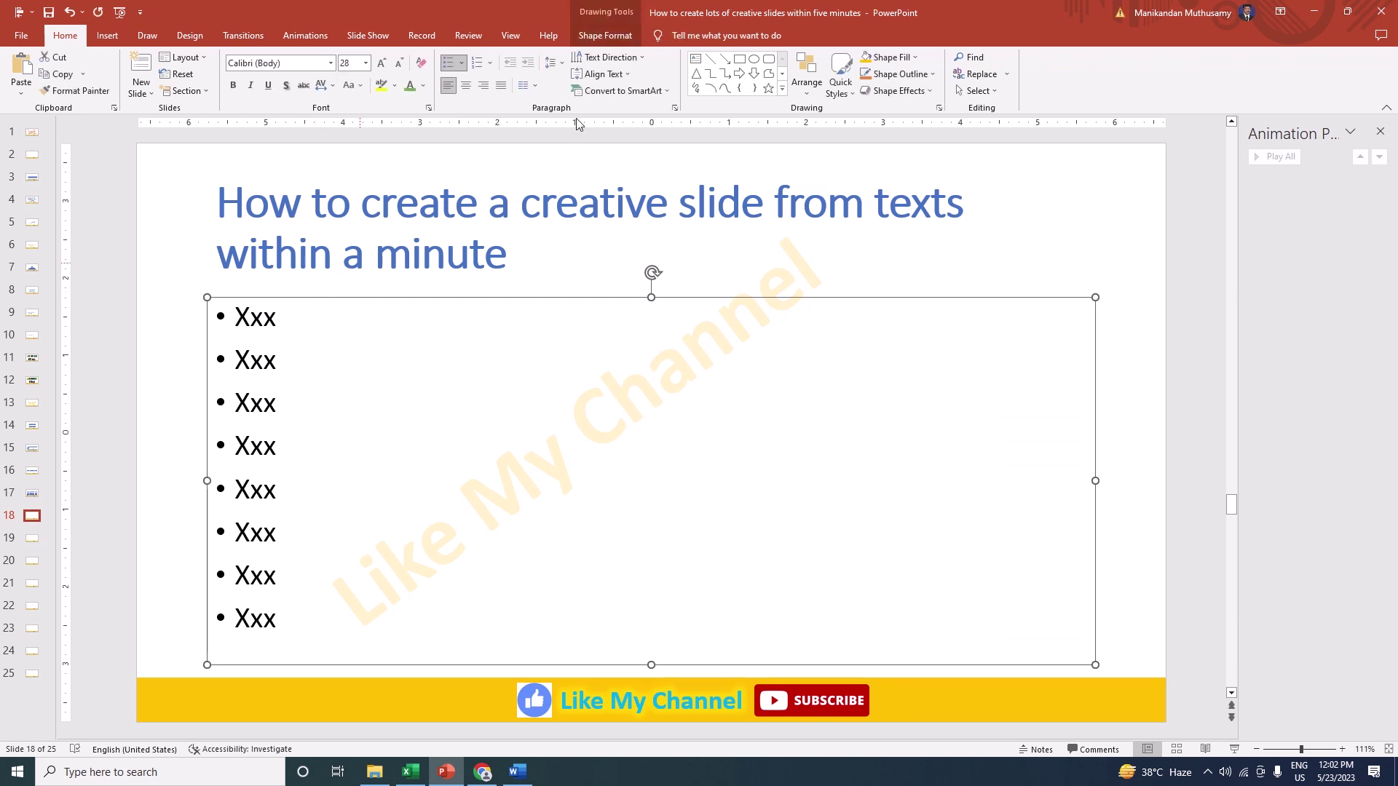
click(584, 91)
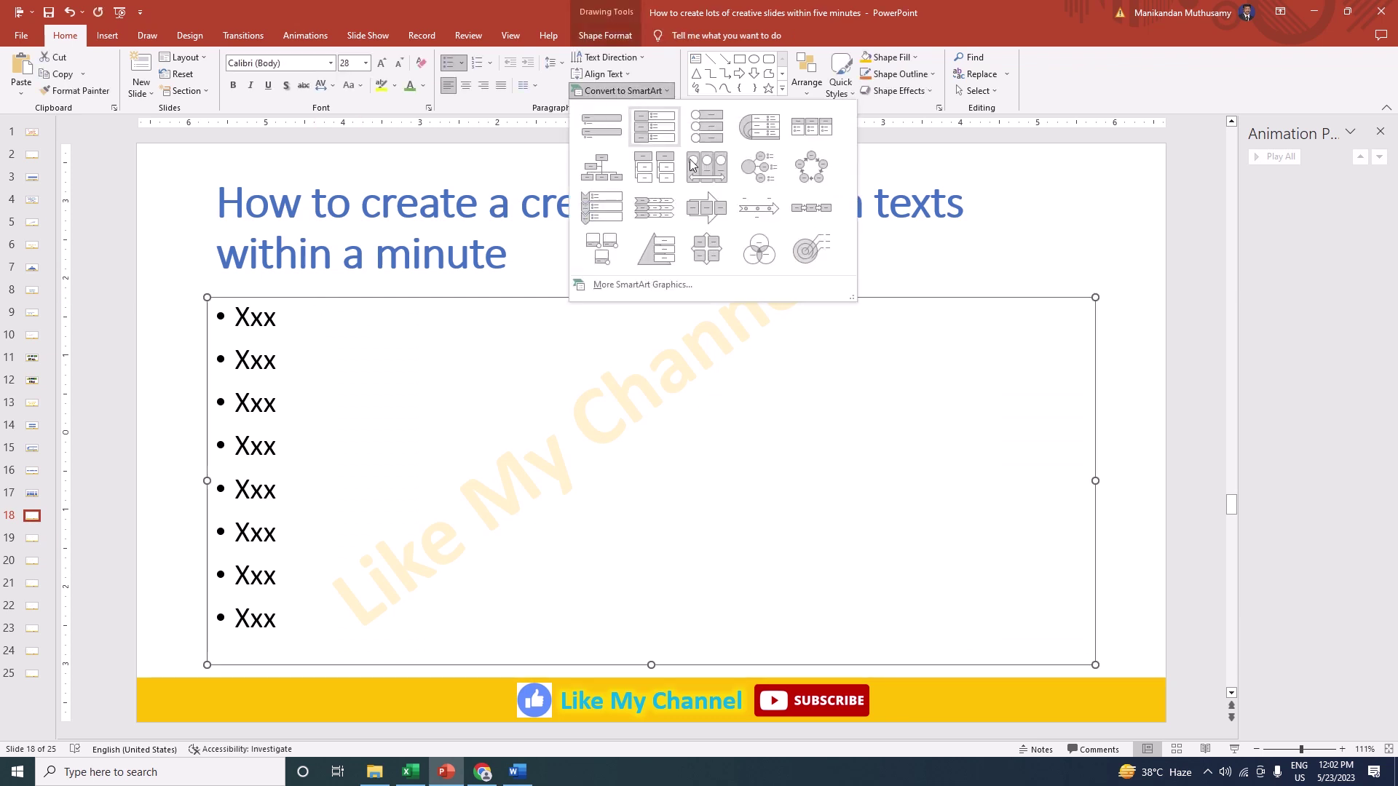
click(826, 172)
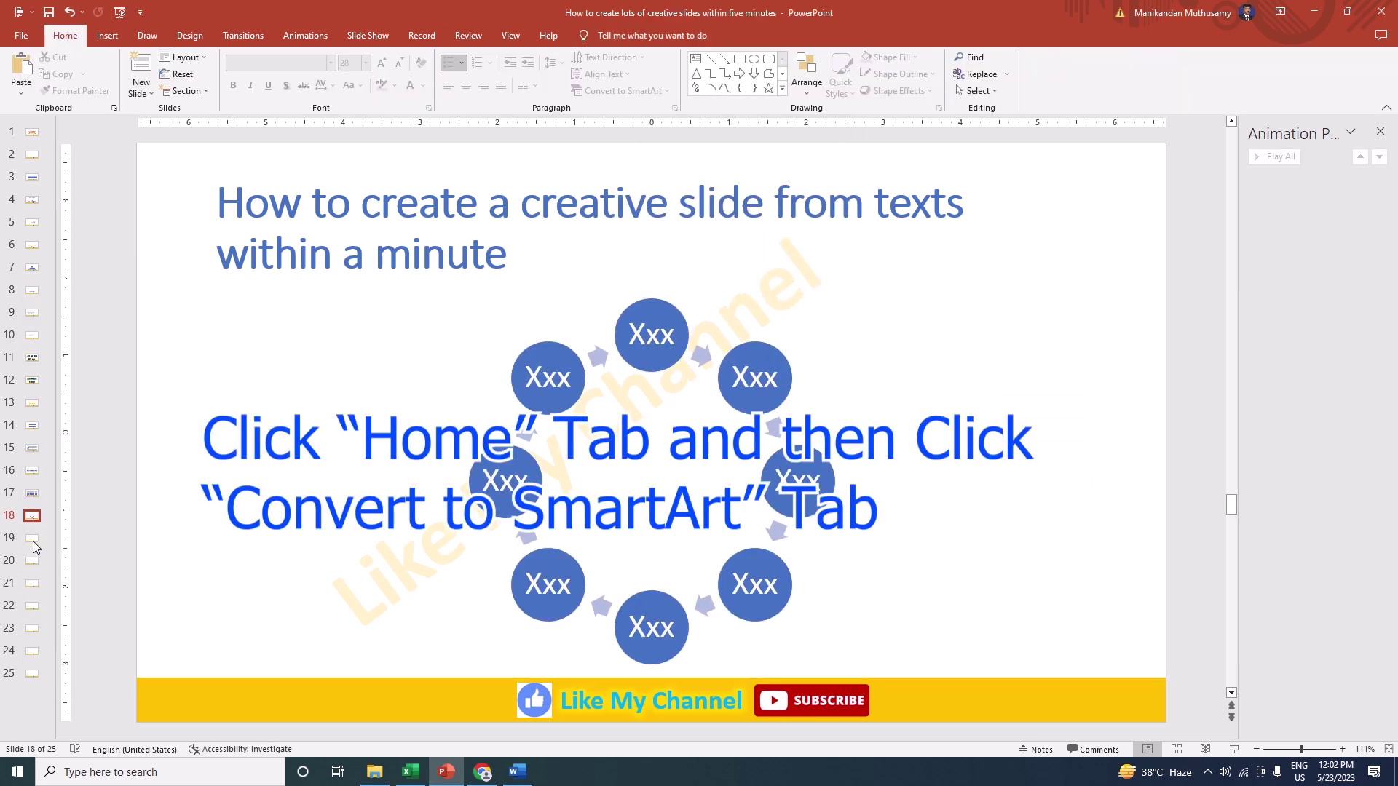
click(33, 540)
click(305, 308)
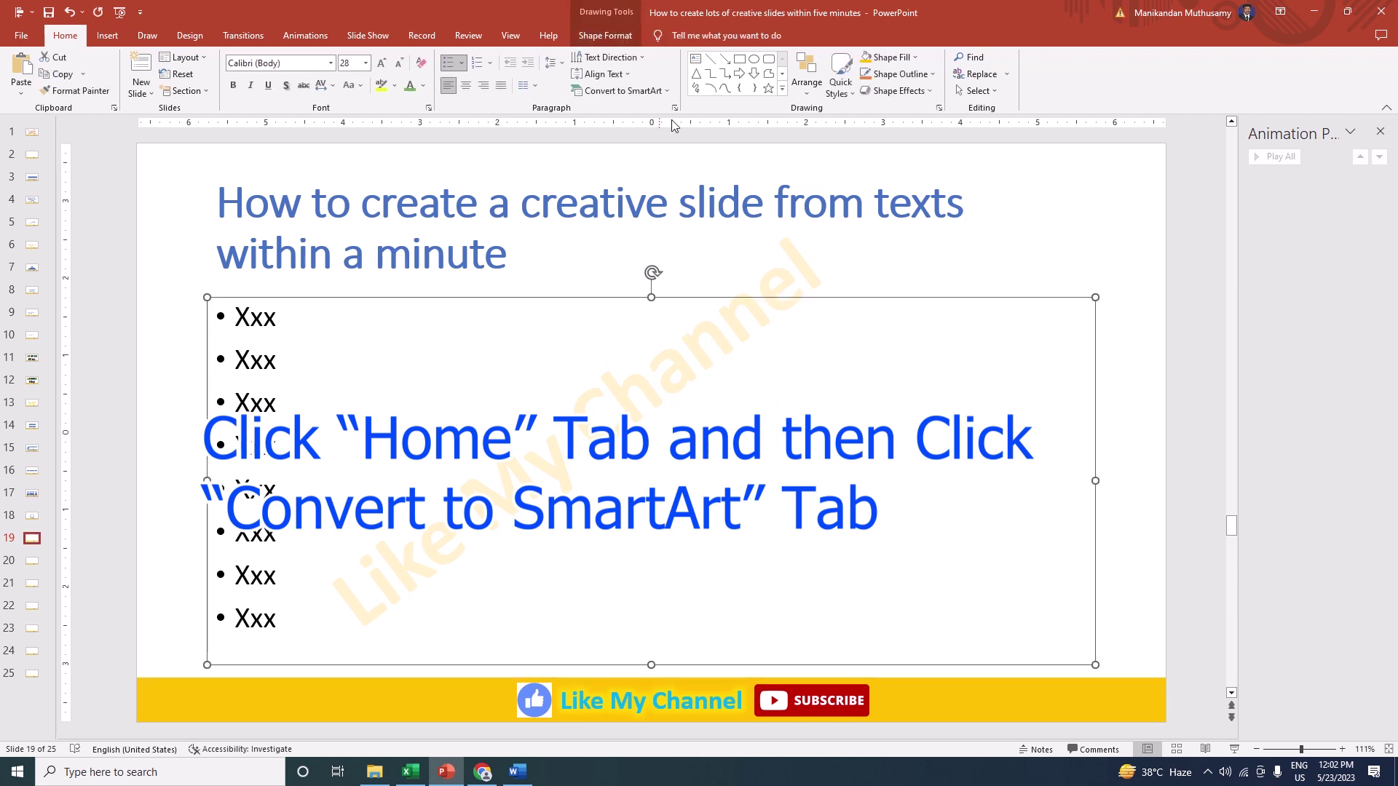
click(618, 91)
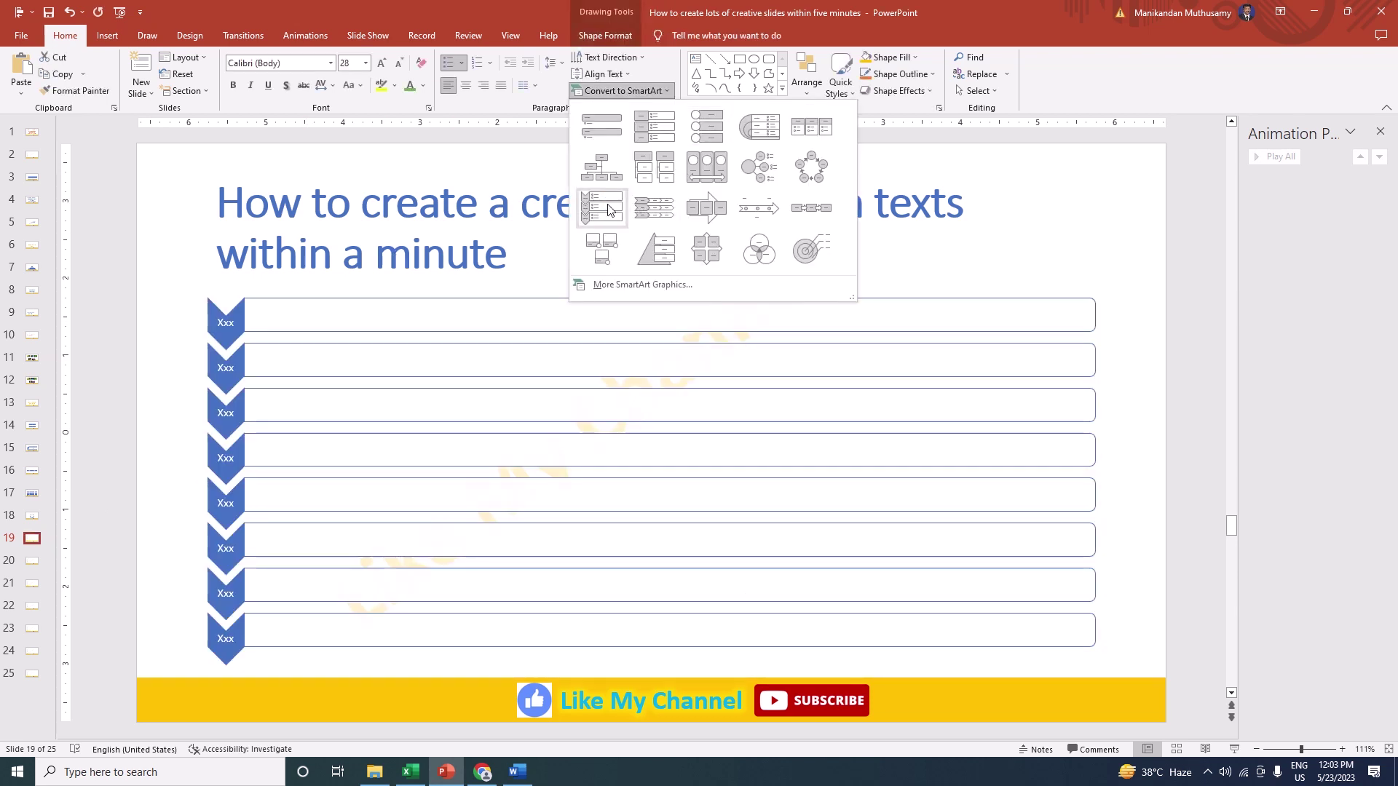
click(610, 210)
click(99, 367)
Step: Convert slide 20's bullets to boxes over an arrow and slide 21's to a dotted timeline
click(32, 565)
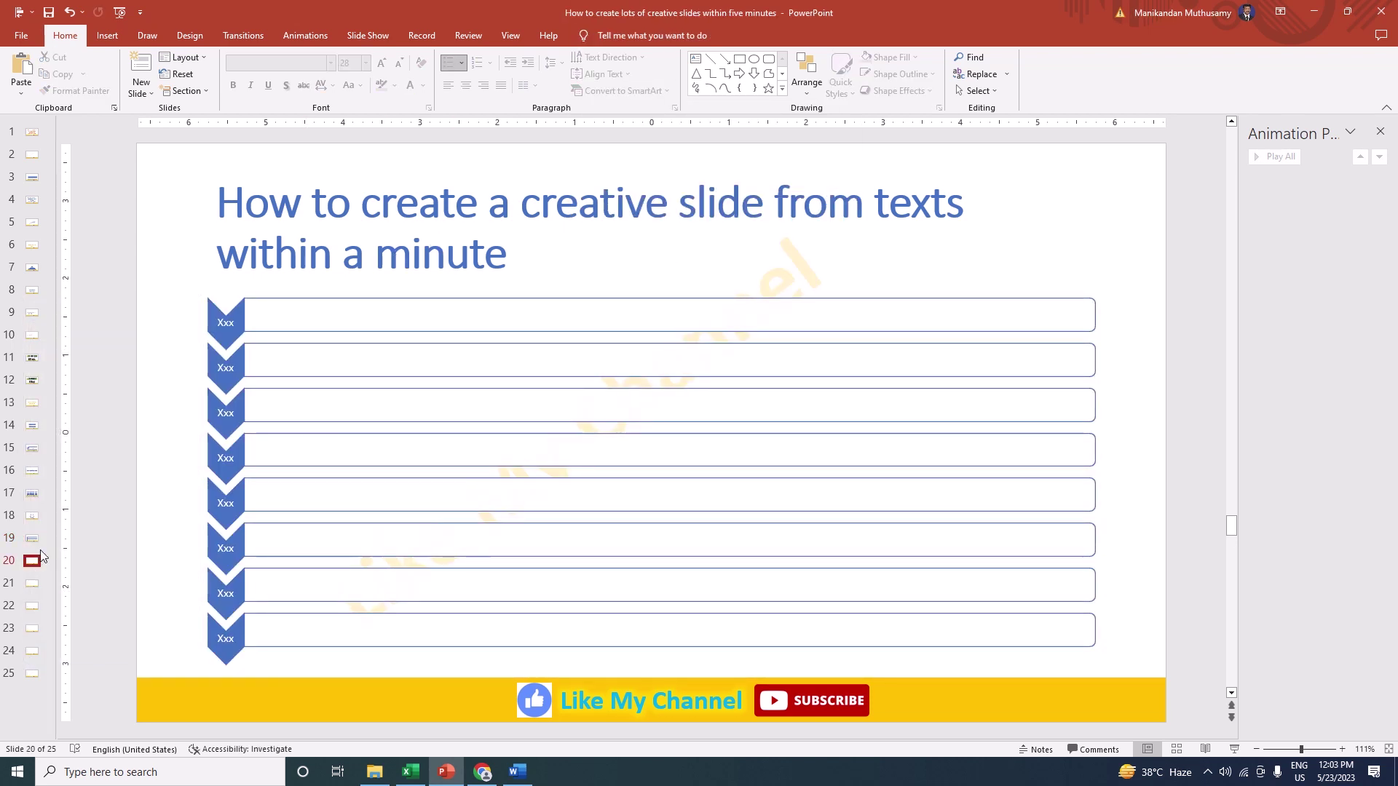
click(287, 300)
click(619, 90)
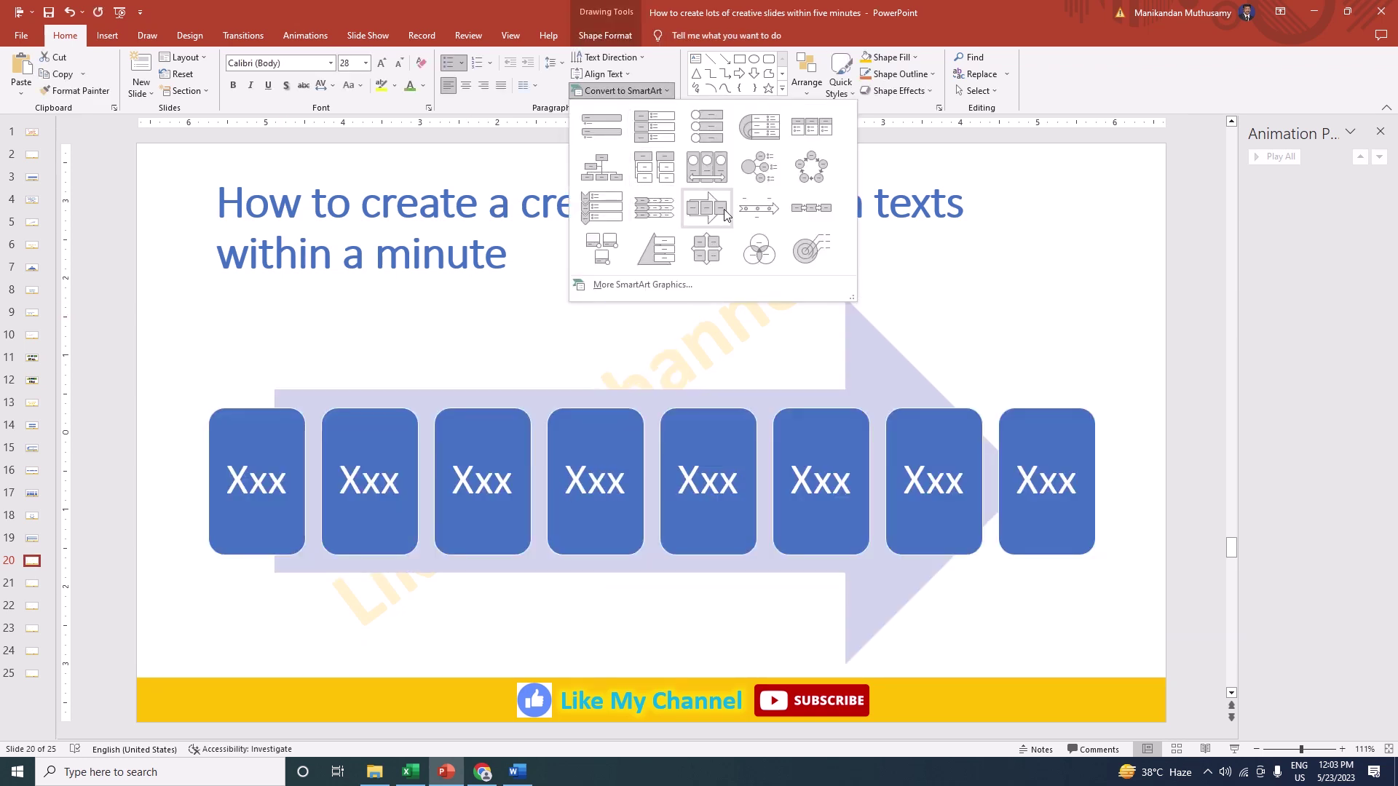
click(724, 208)
click(29, 580)
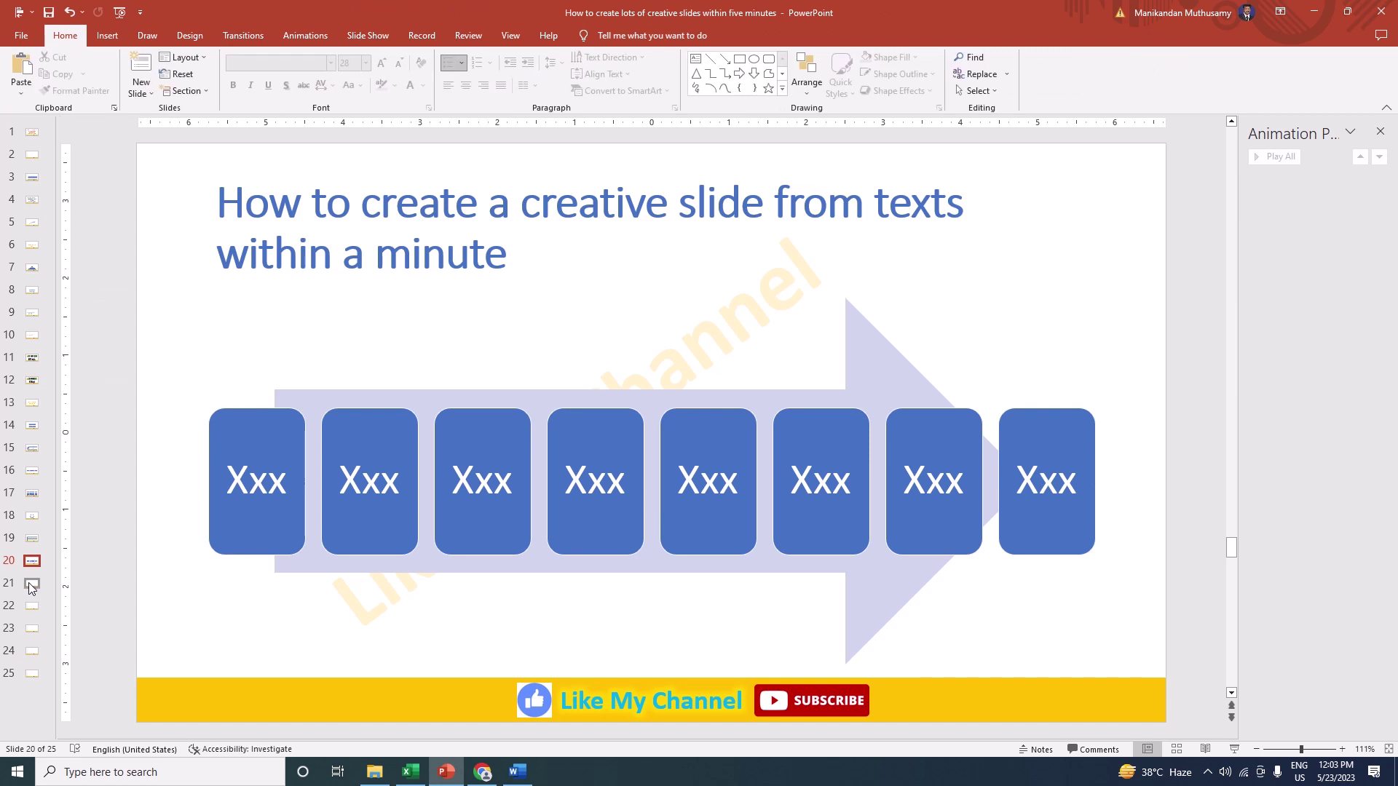
click(28, 583)
click(305, 306)
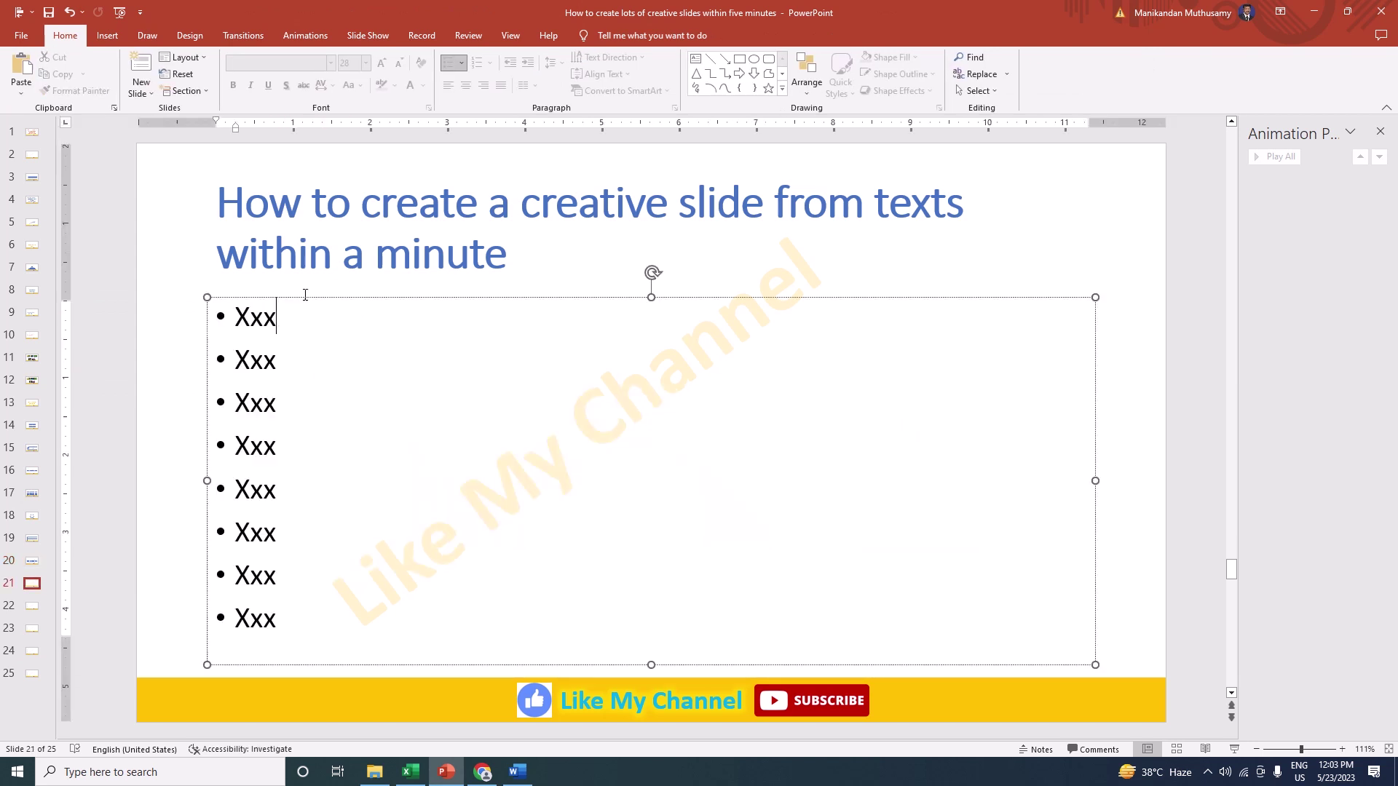
click(619, 91)
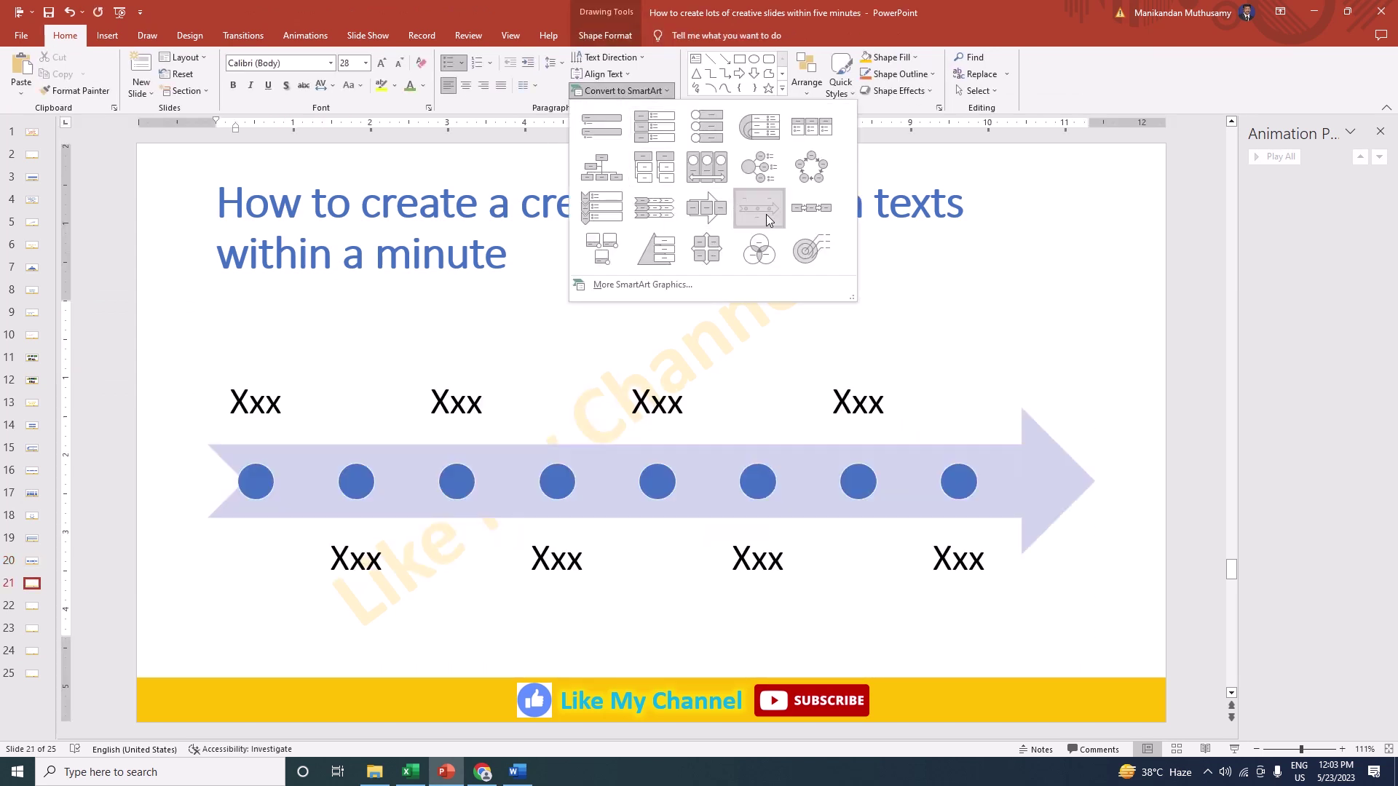
click(766, 214)
click(35, 614)
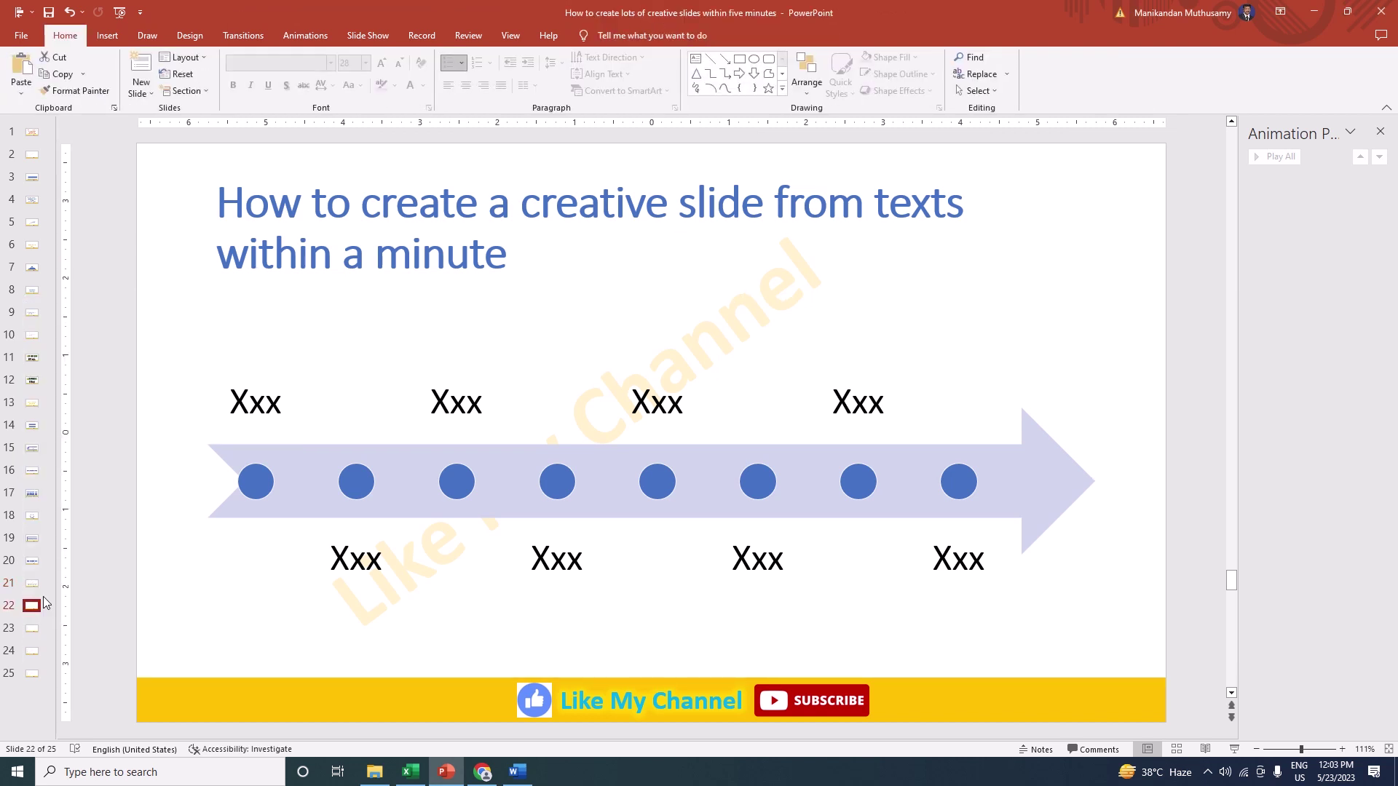
Step: Convert slide 22's bullets to picture caption boxes and slide 23's to a Pyramid List
click(264, 360)
click(617, 91)
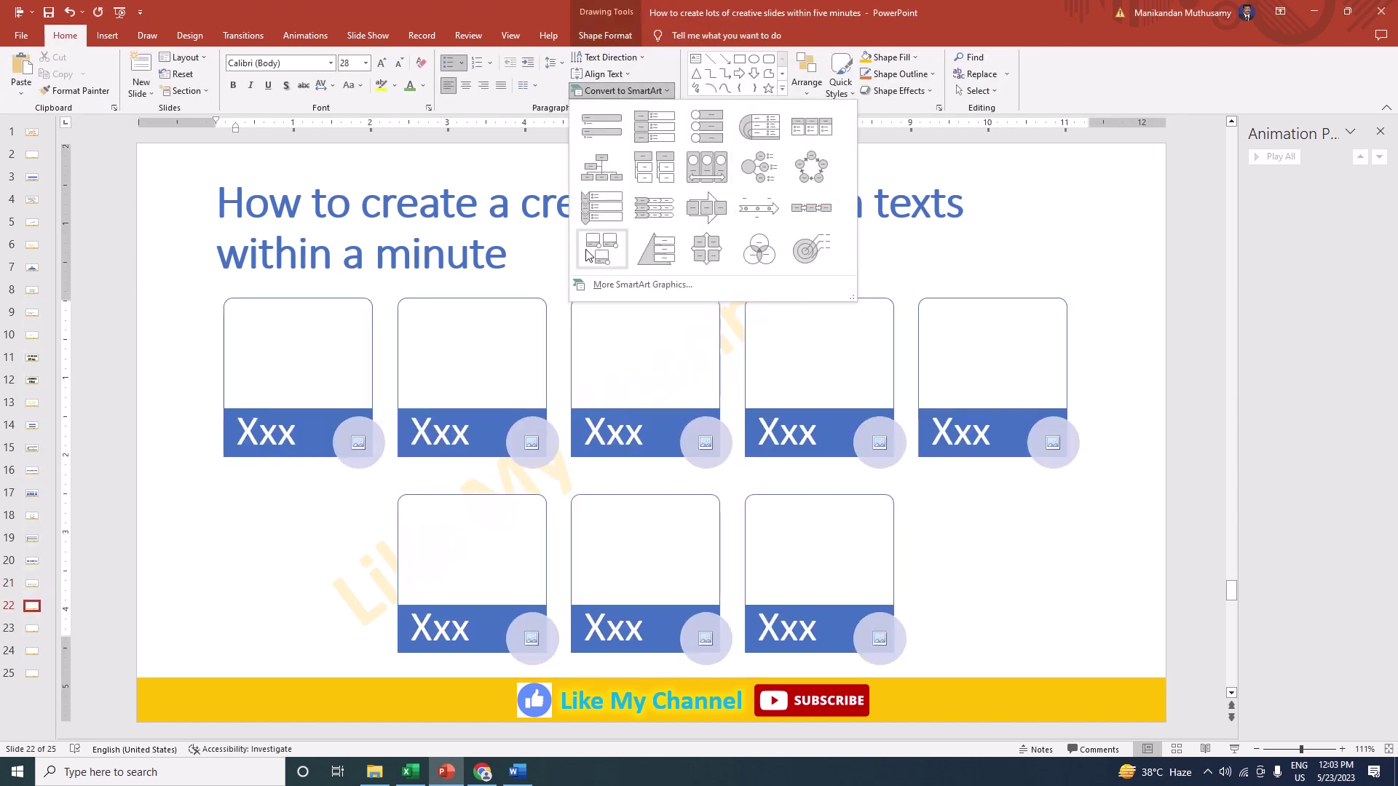
click(584, 249)
click(40, 607)
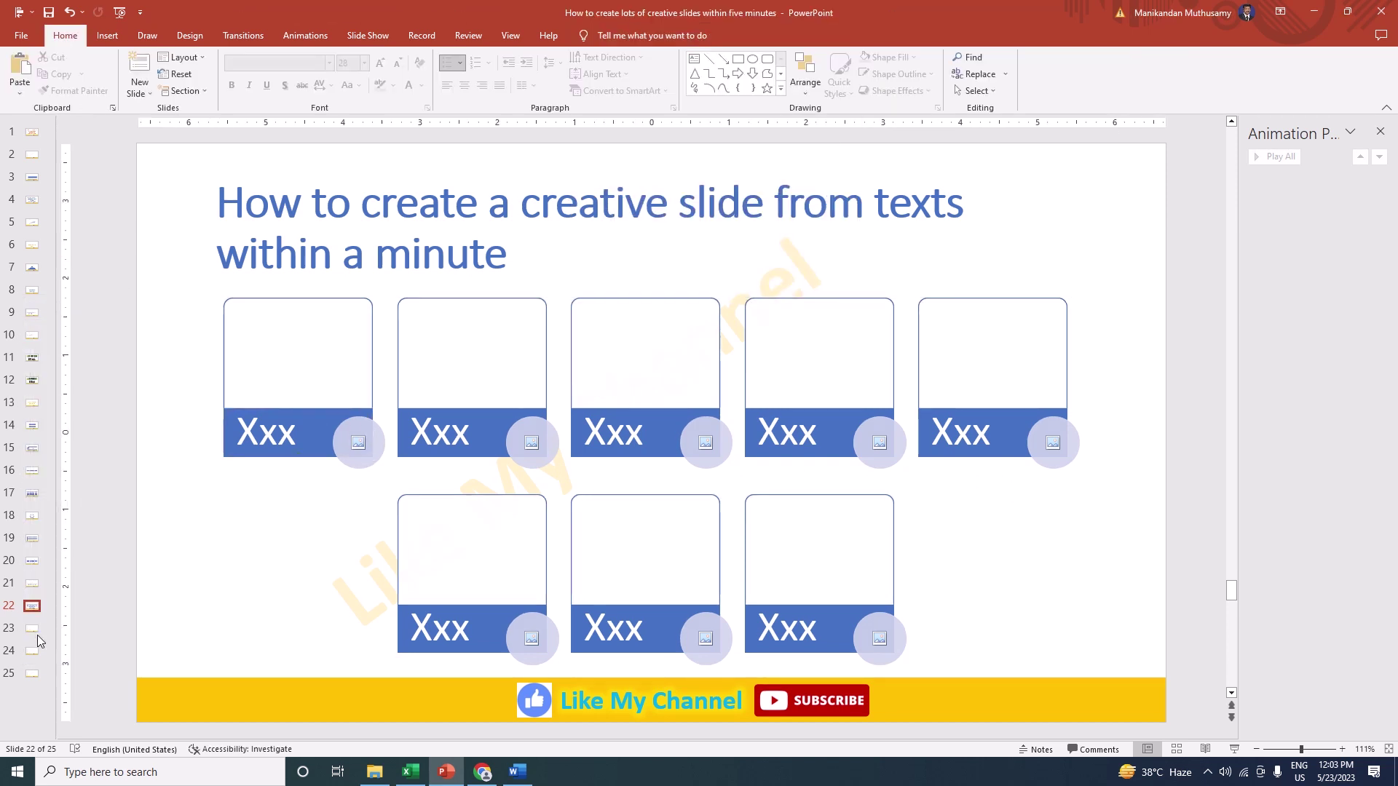
click(32, 631)
click(262, 317)
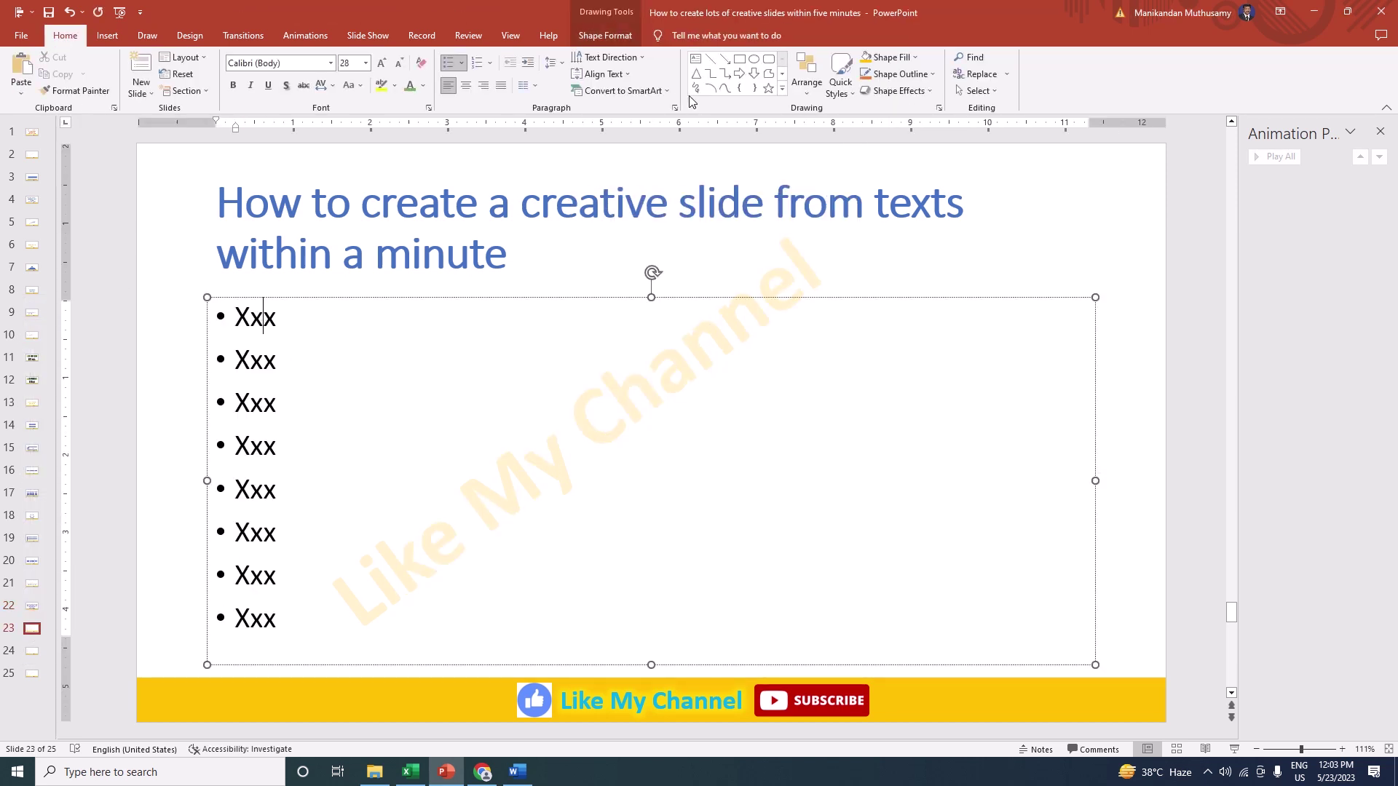
click(667, 90)
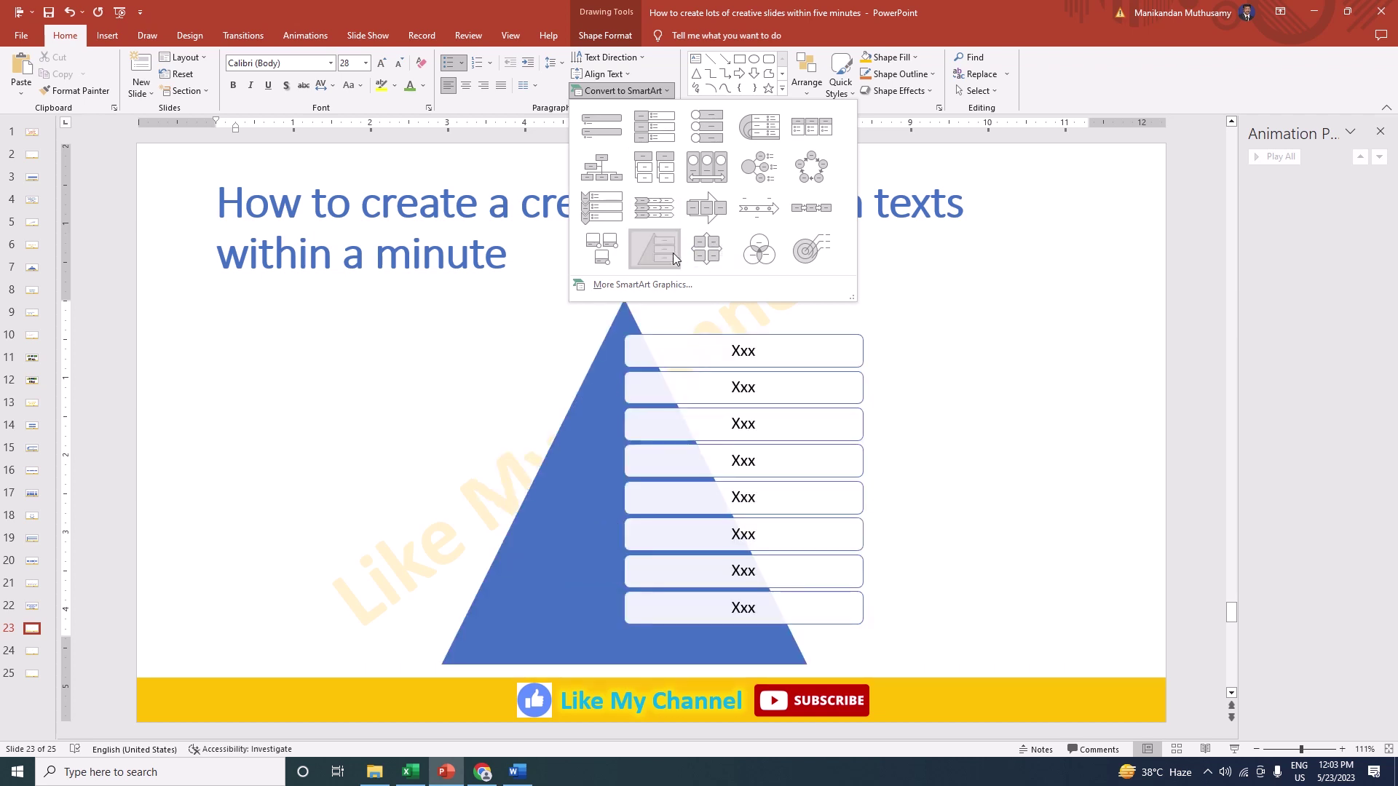
click(673, 252)
click(72, 571)
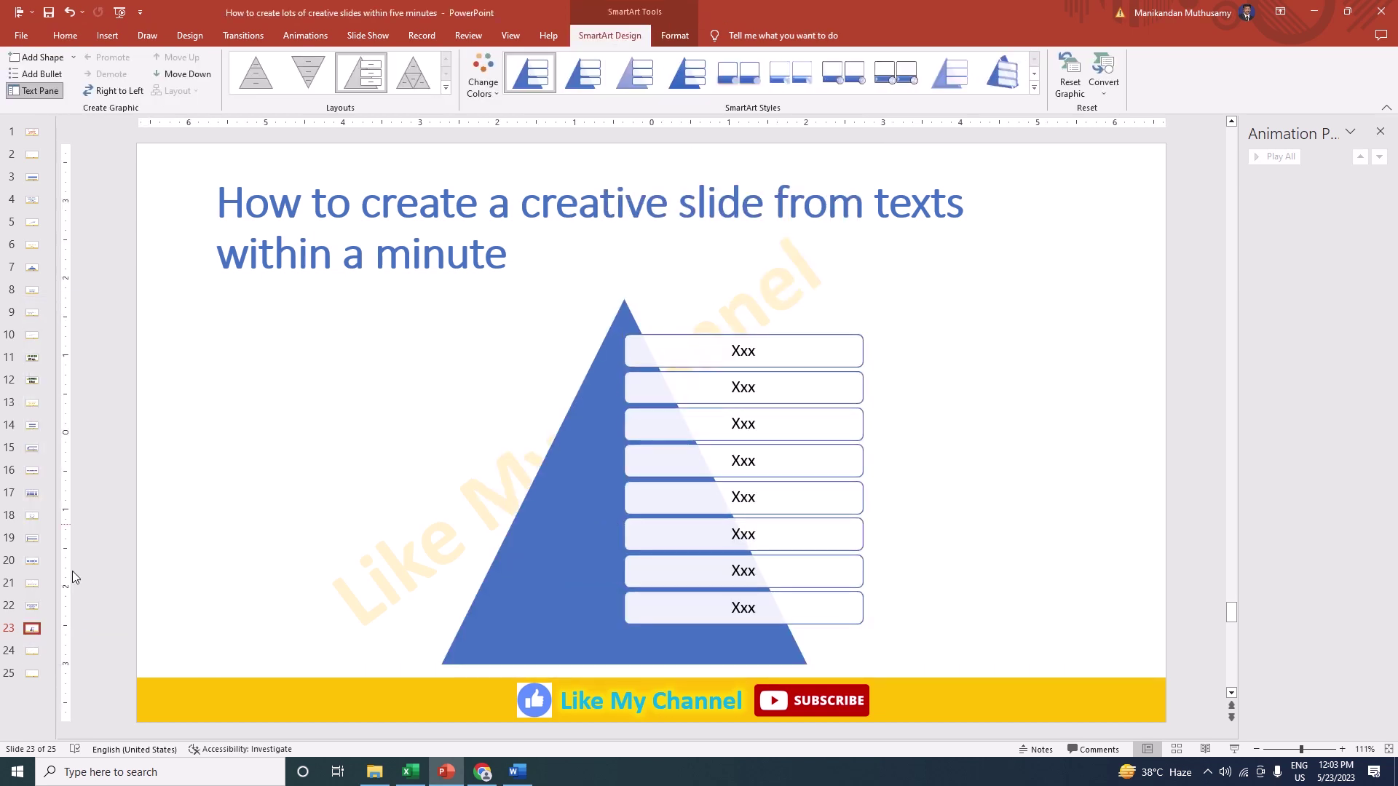
Step: Paste extra slide copies and convert slide 24's bullets to Alternating Hexagons SmartArt
click(32, 651)
key(ctrl+v)
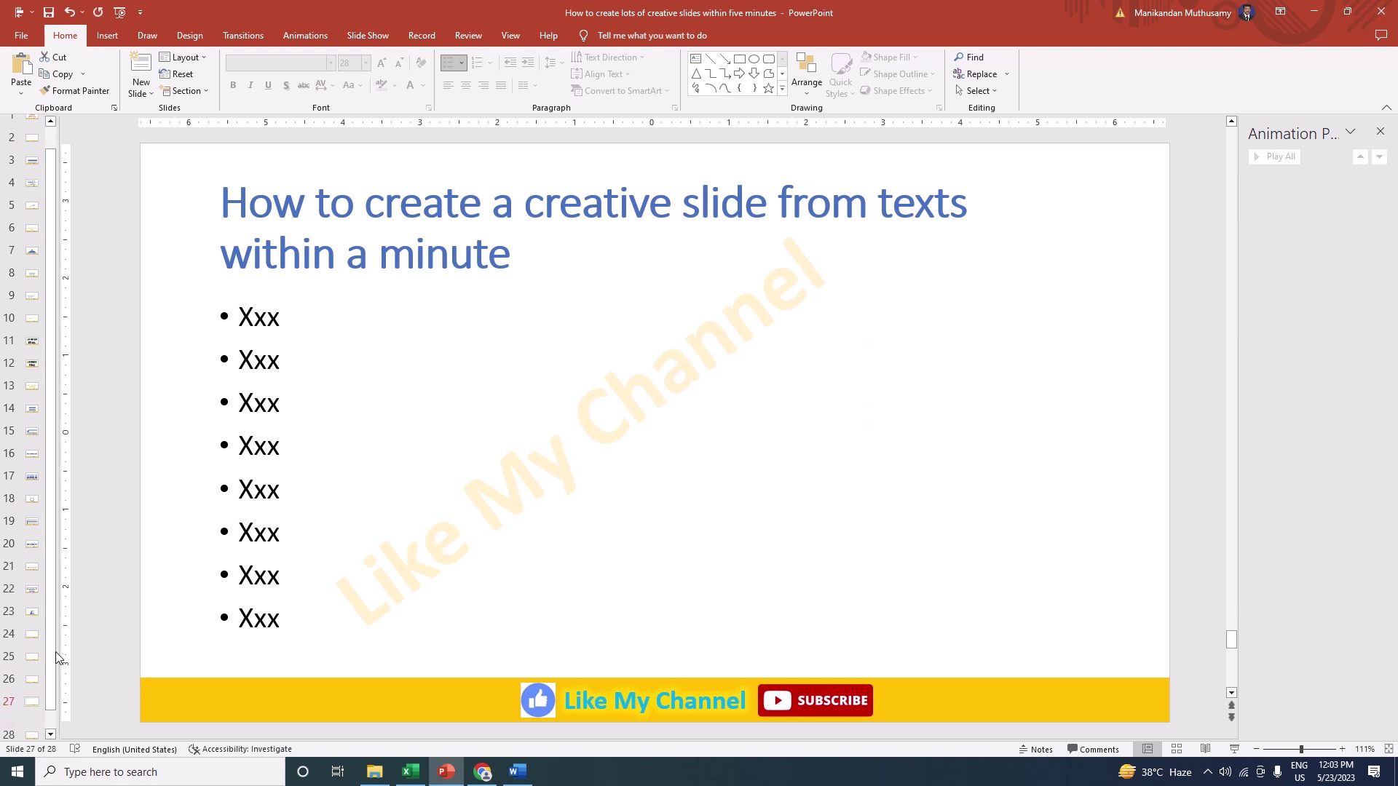
click(36, 604)
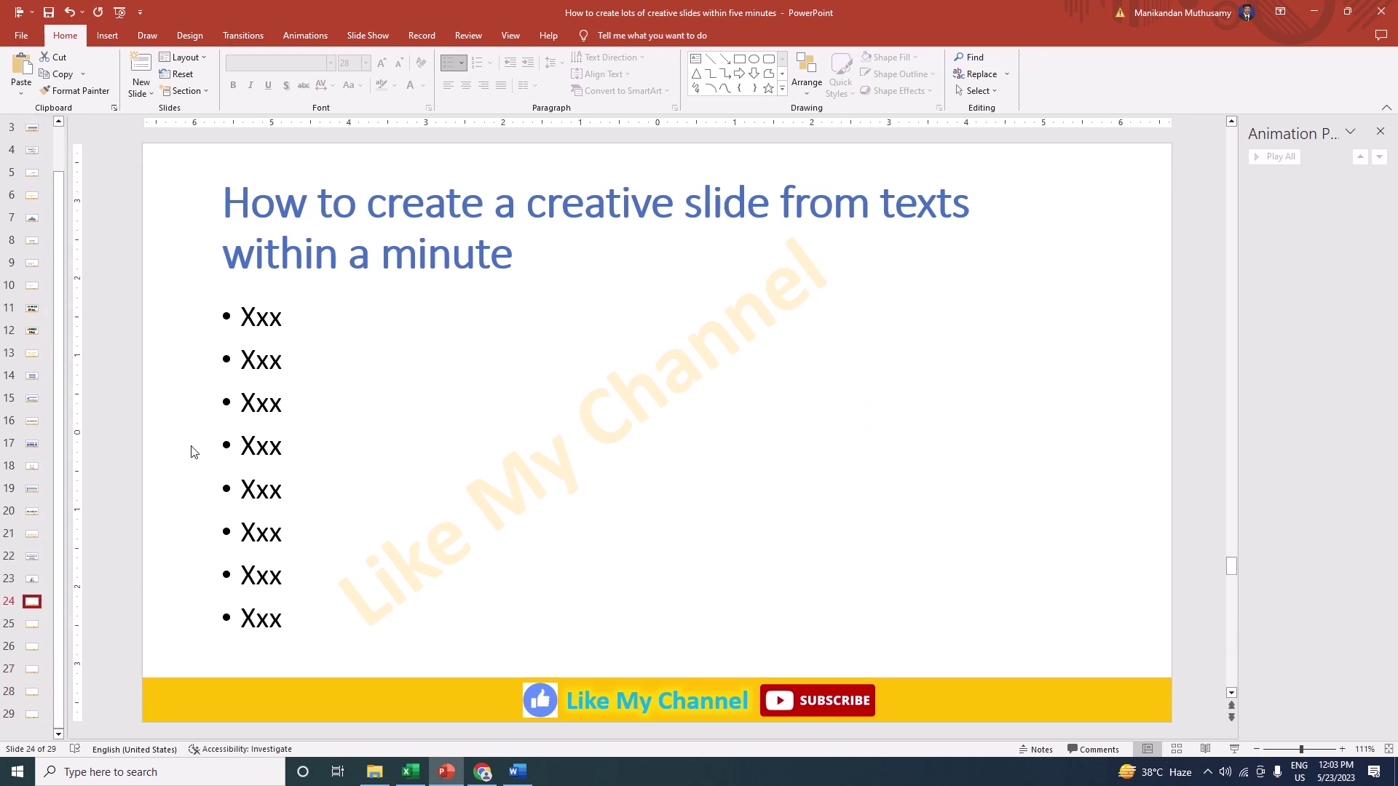
click(260, 296)
click(620, 90)
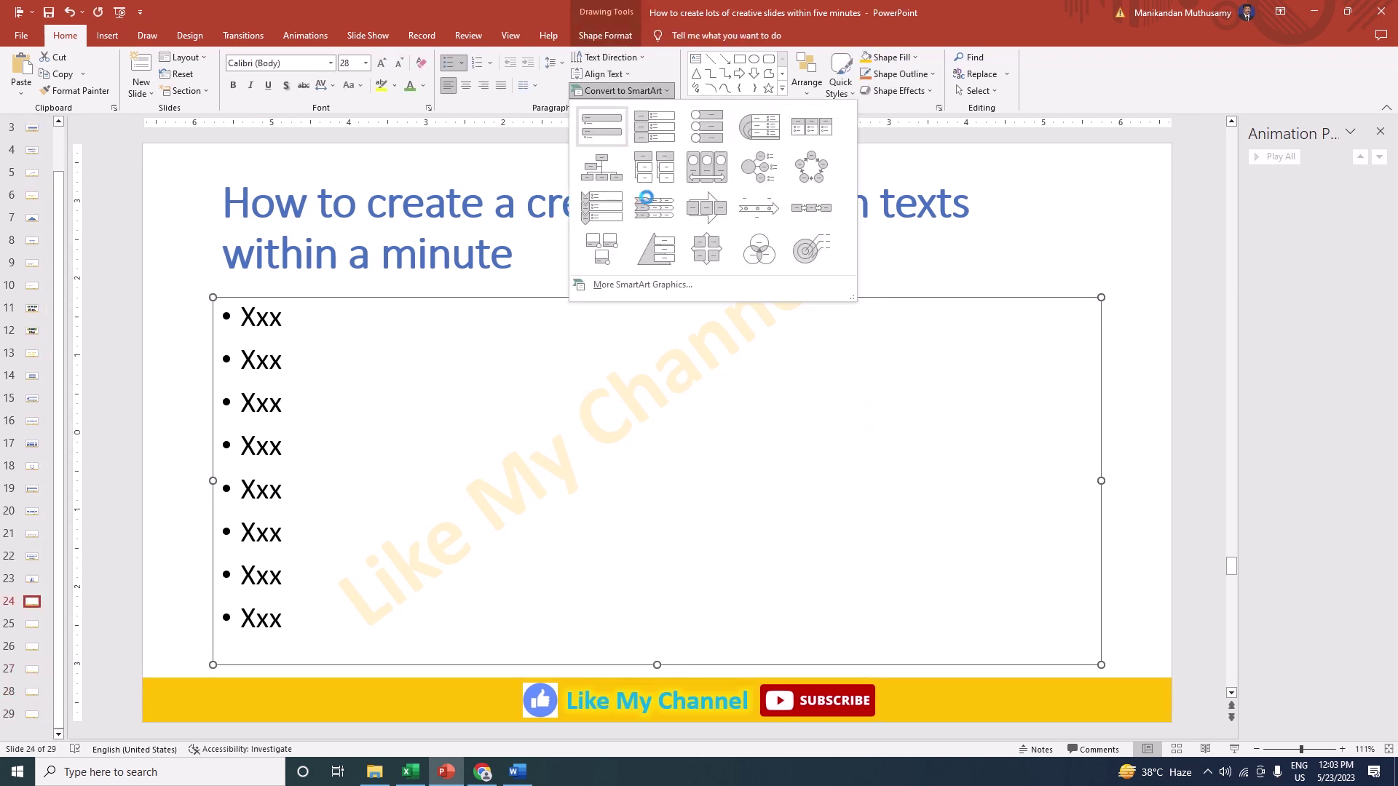
click(658, 284)
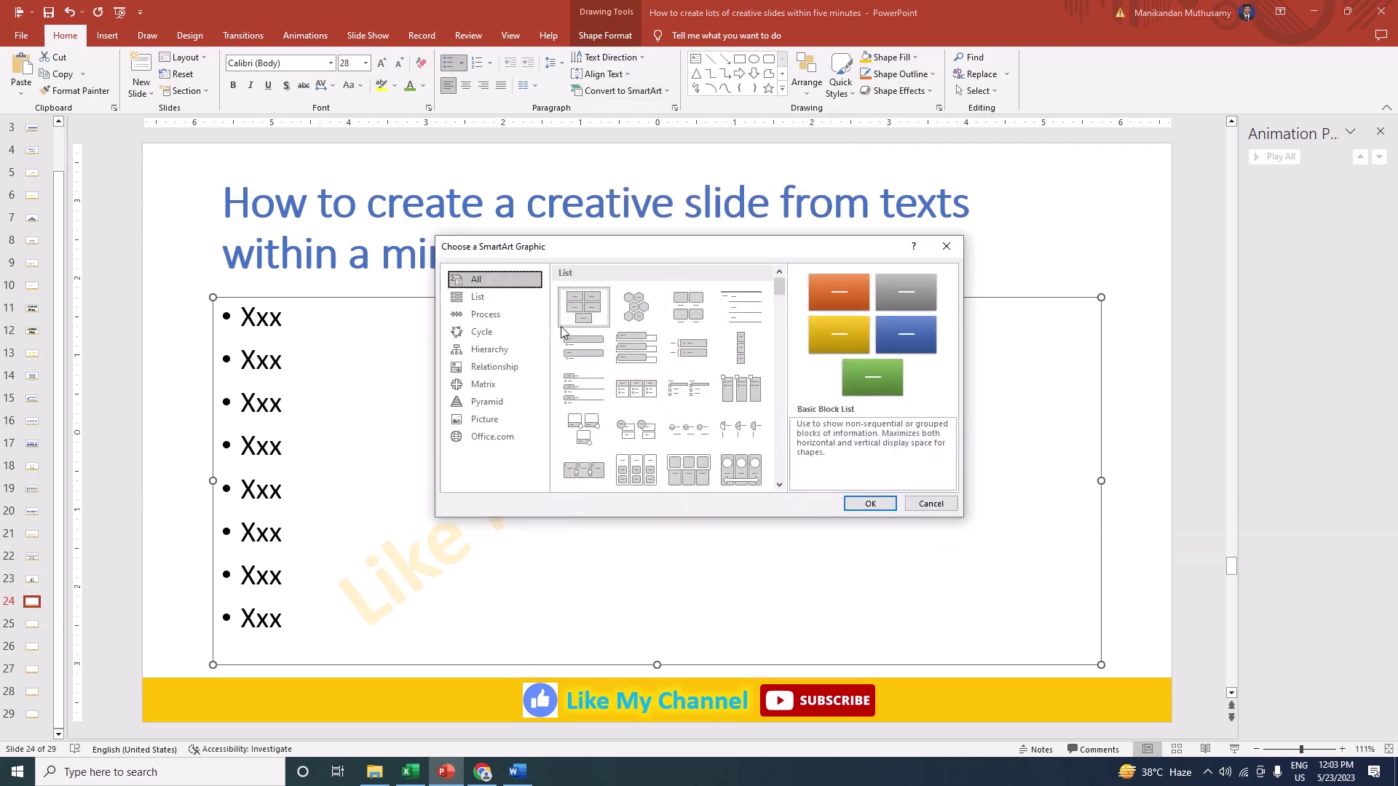
click(635, 321)
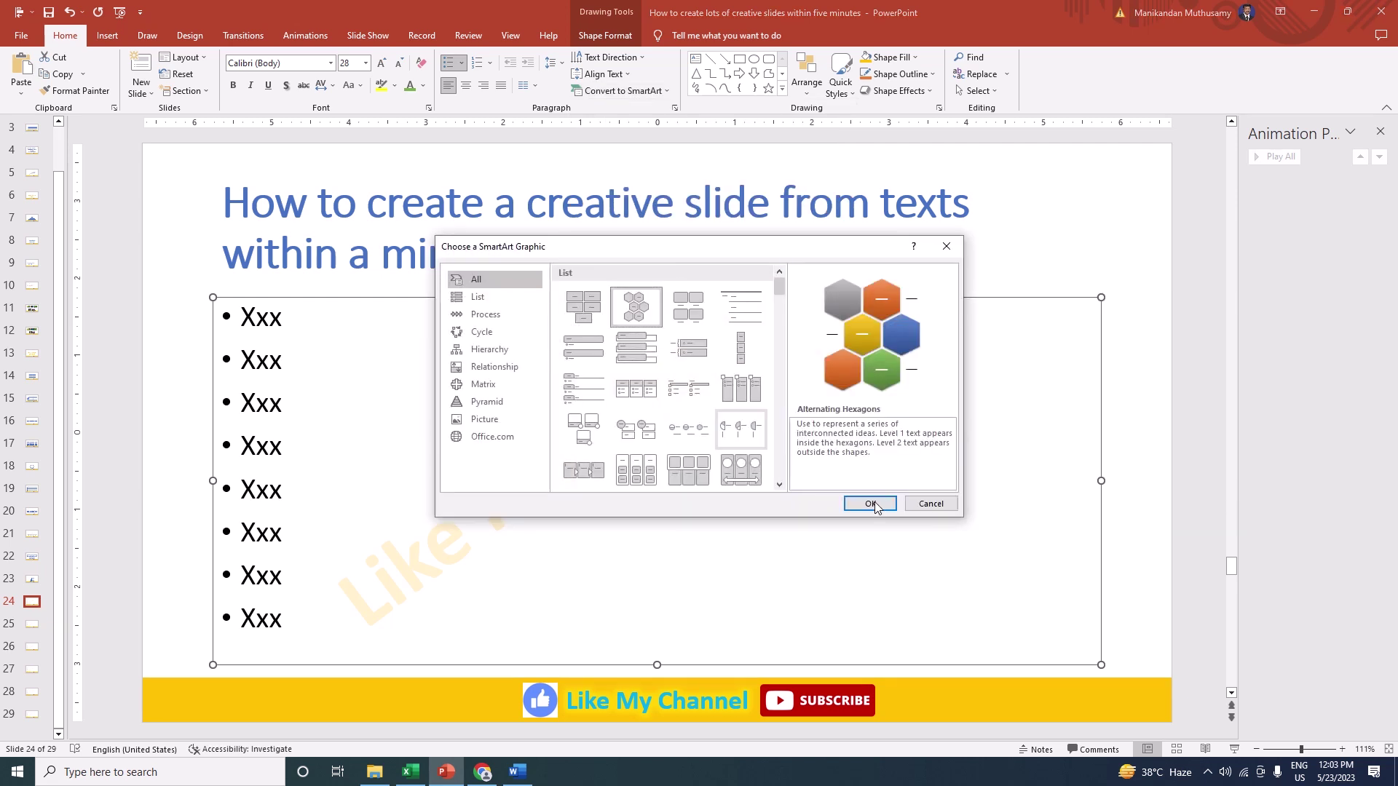
click(870, 504)
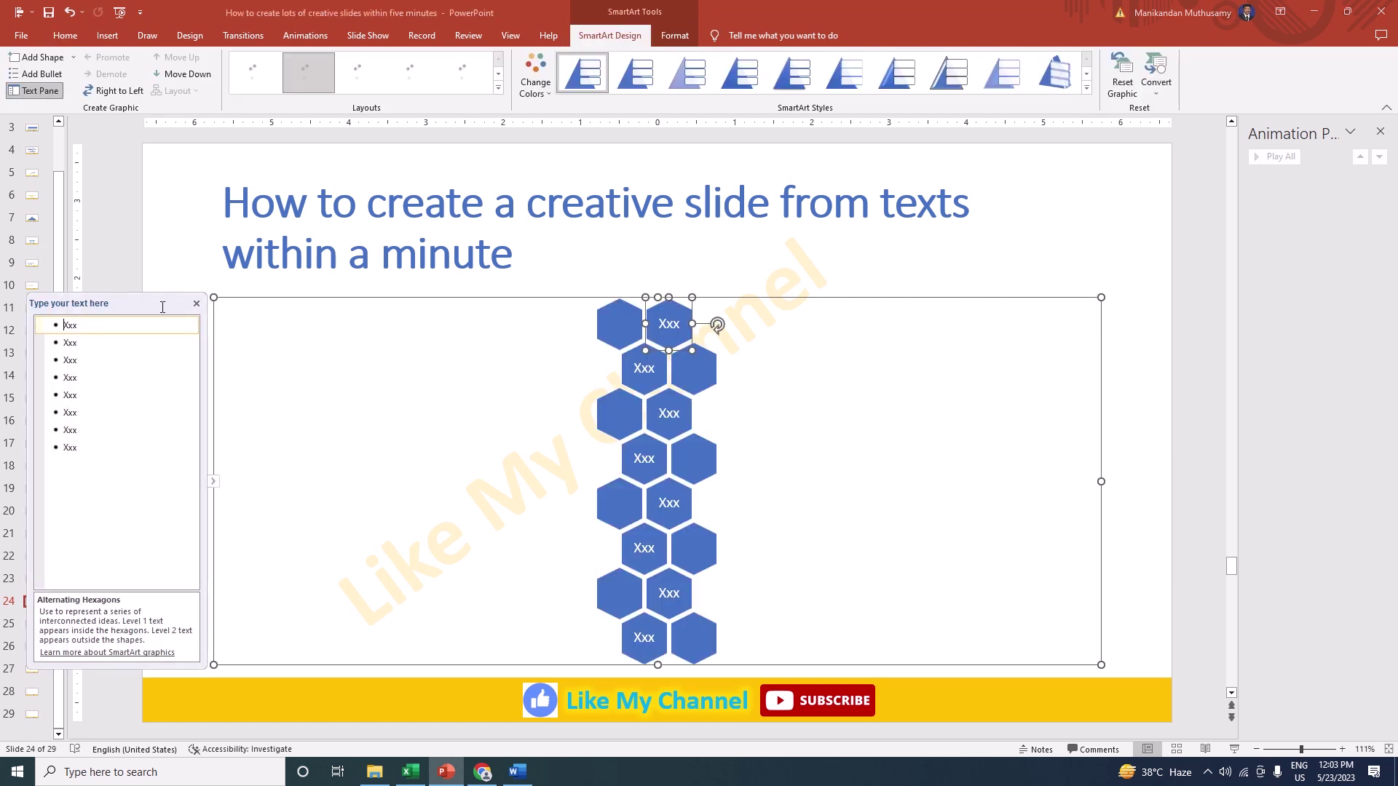
click(135, 303)
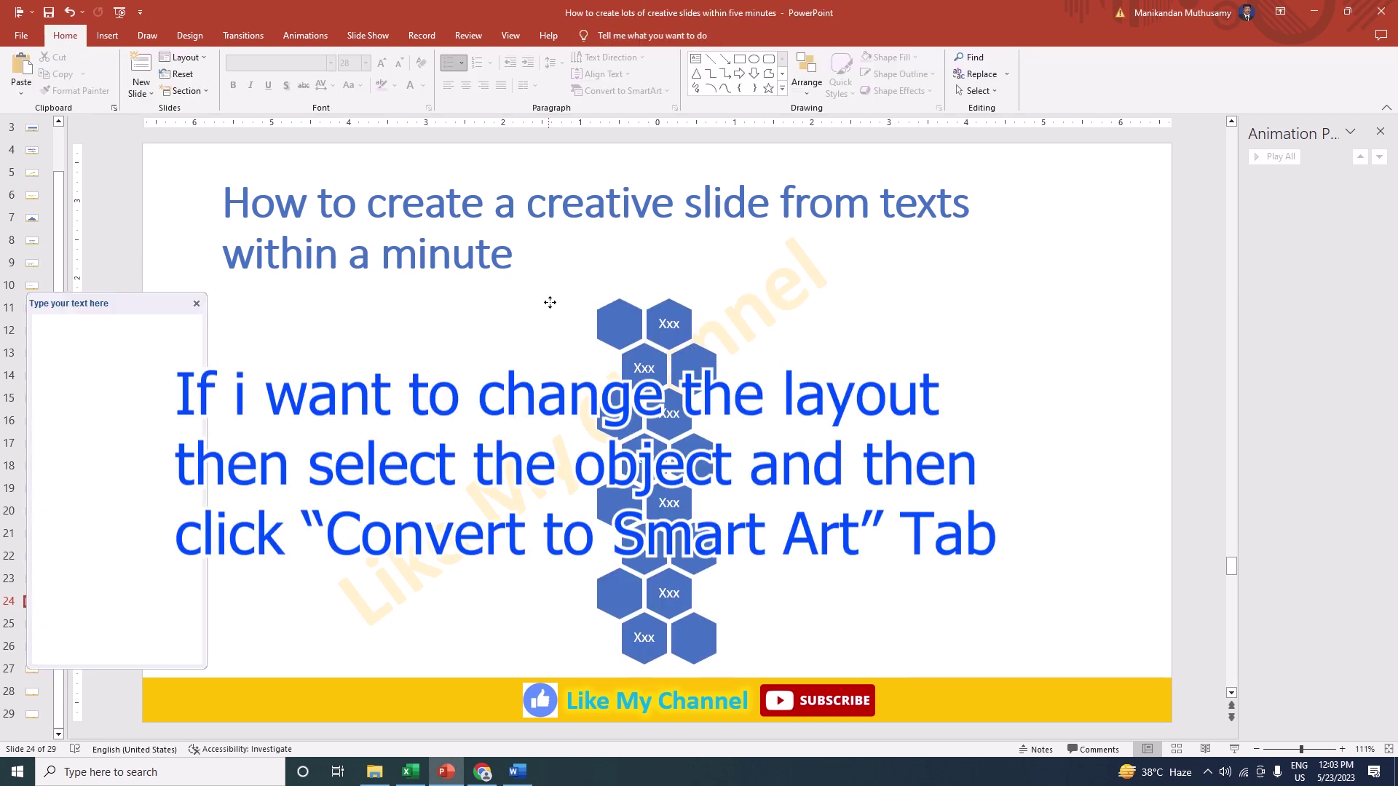
Step: Change slide 24's SmartArt layout to a row of blue trapezoid blocks
click(550, 302)
click(610, 35)
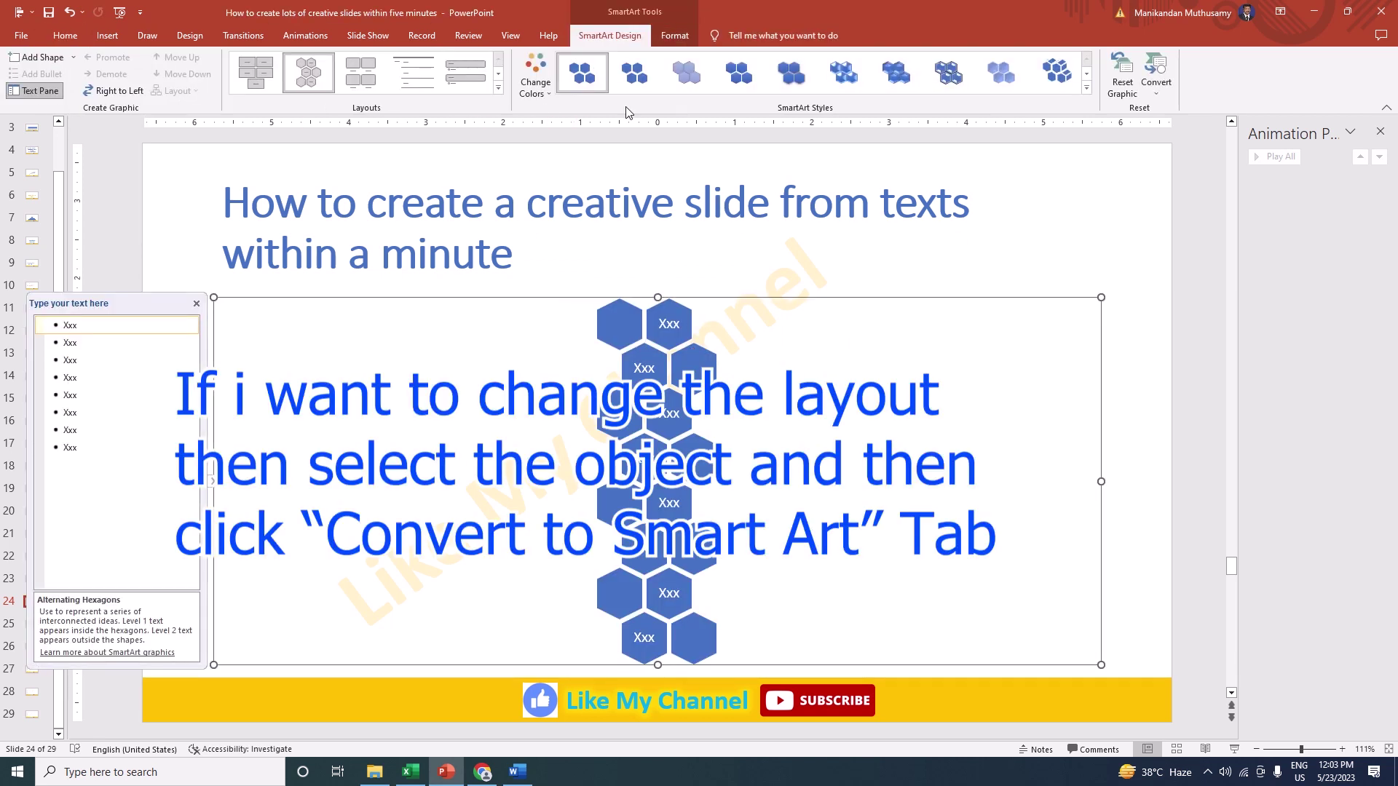
click(466, 83)
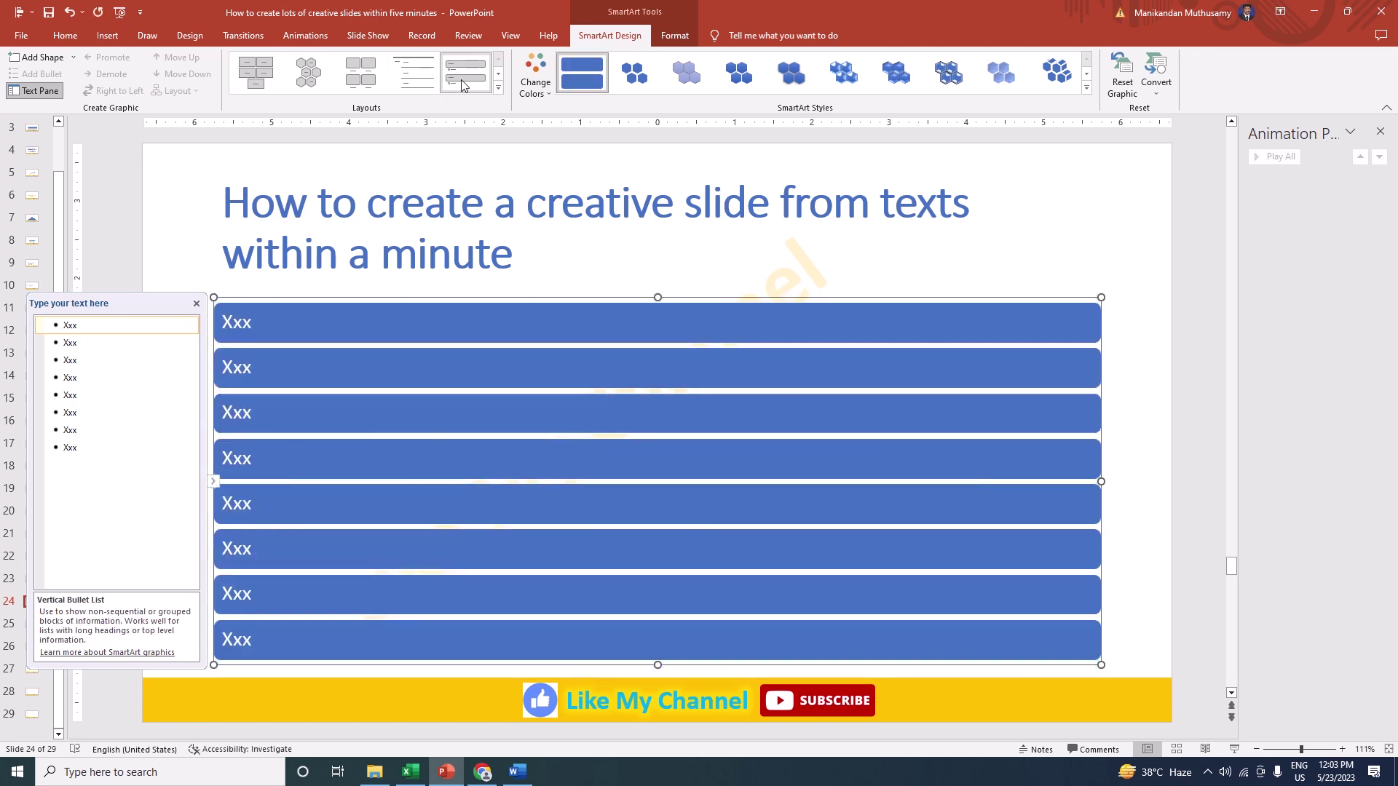
click(498, 88)
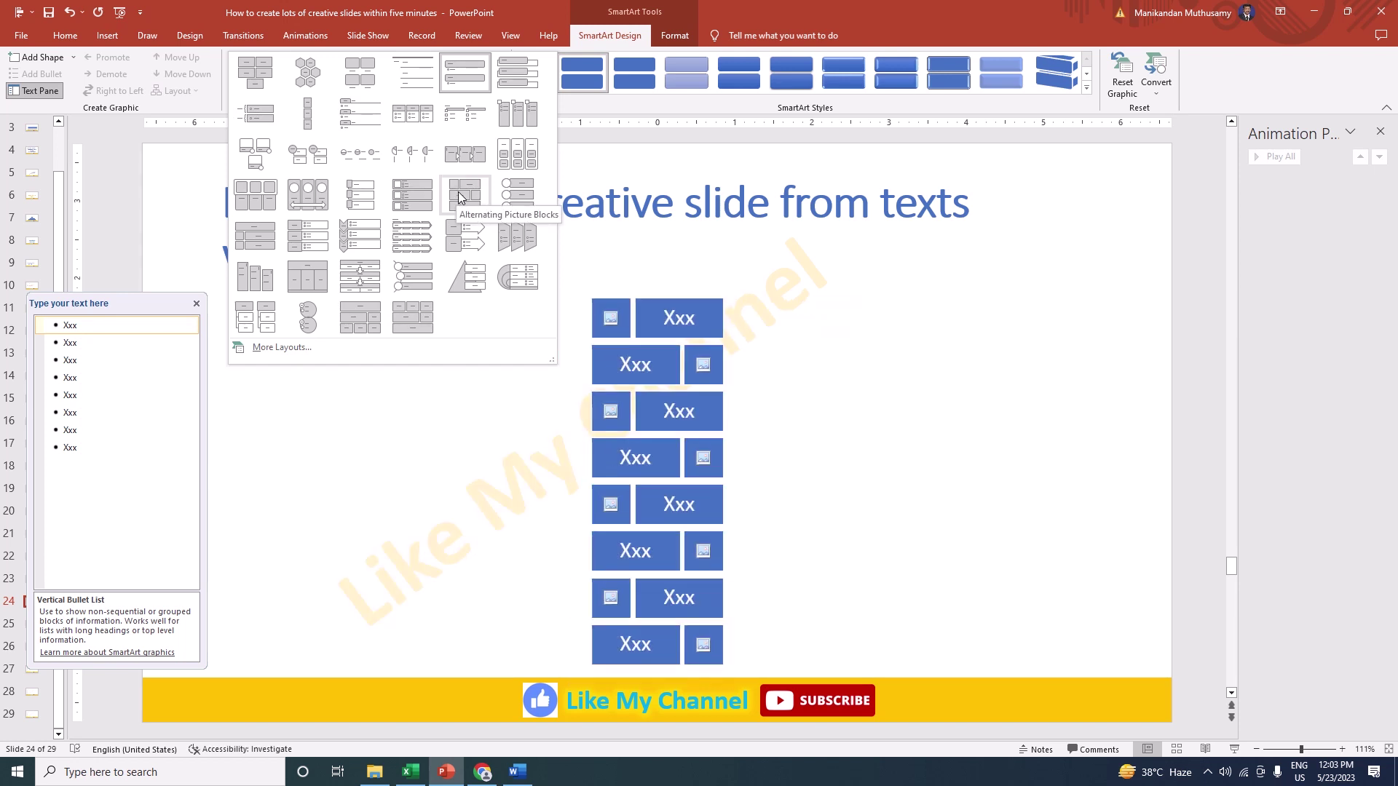
click(517, 237)
click(136, 269)
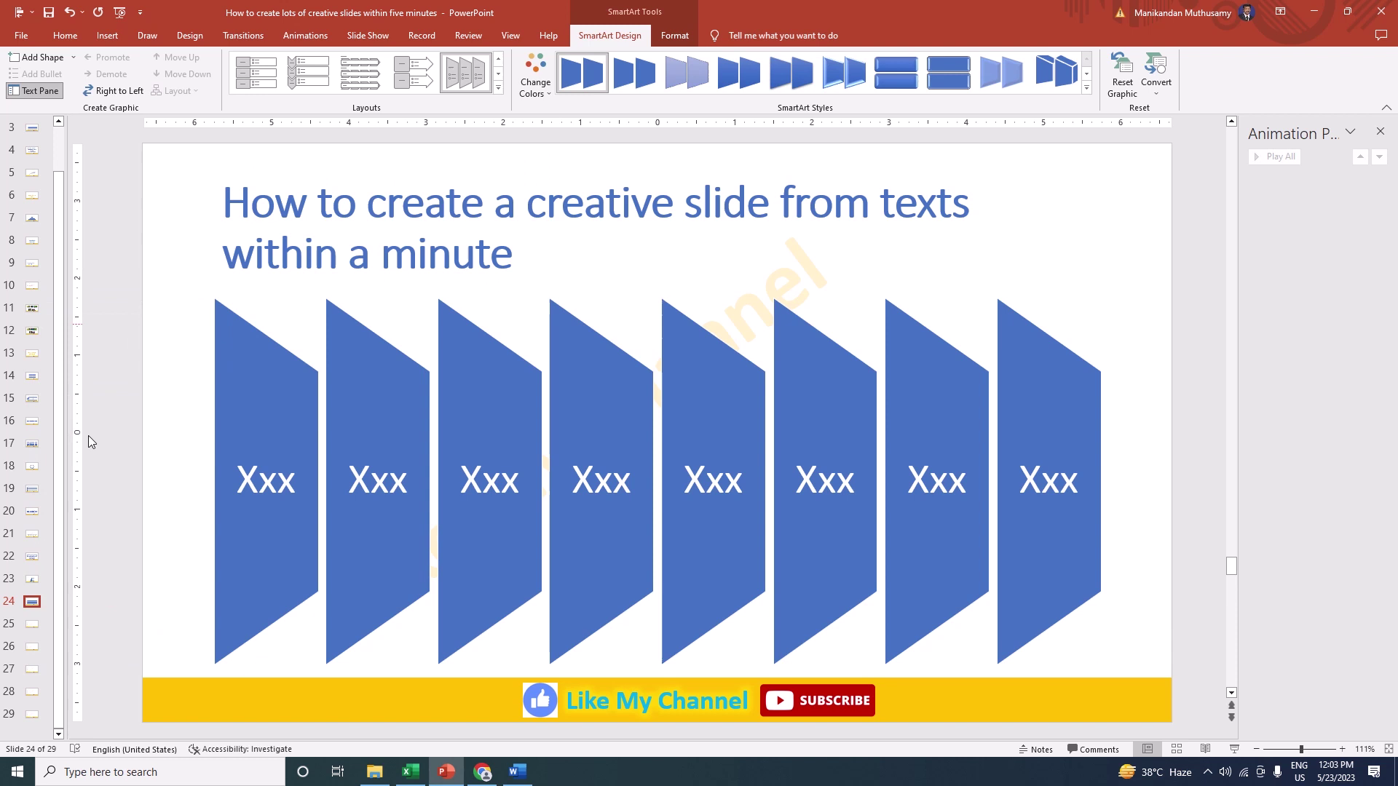
Step: Convert slide 25's bullets to an Upward Arrow SmartArt from the Process layouts
click(31, 625)
click(281, 297)
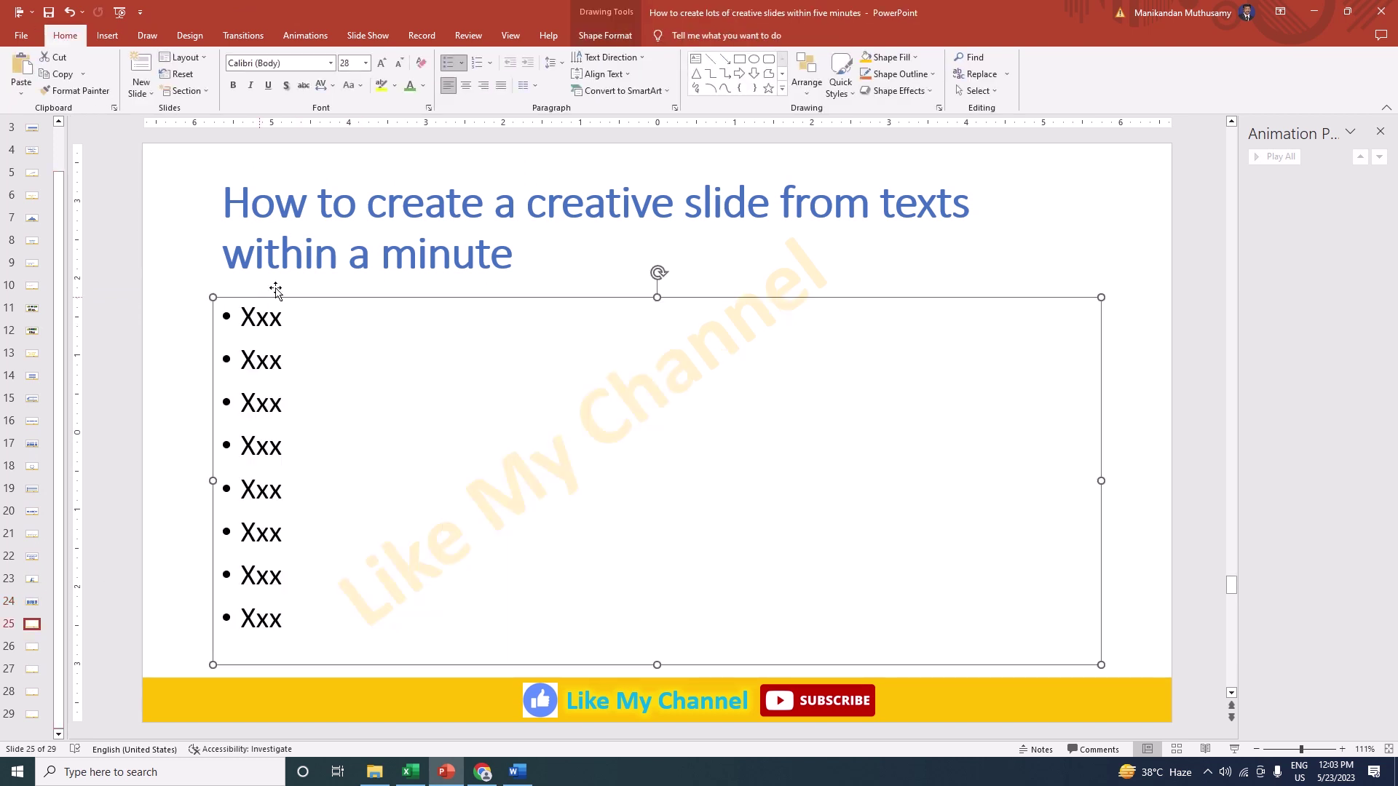
click(623, 90)
click(631, 284)
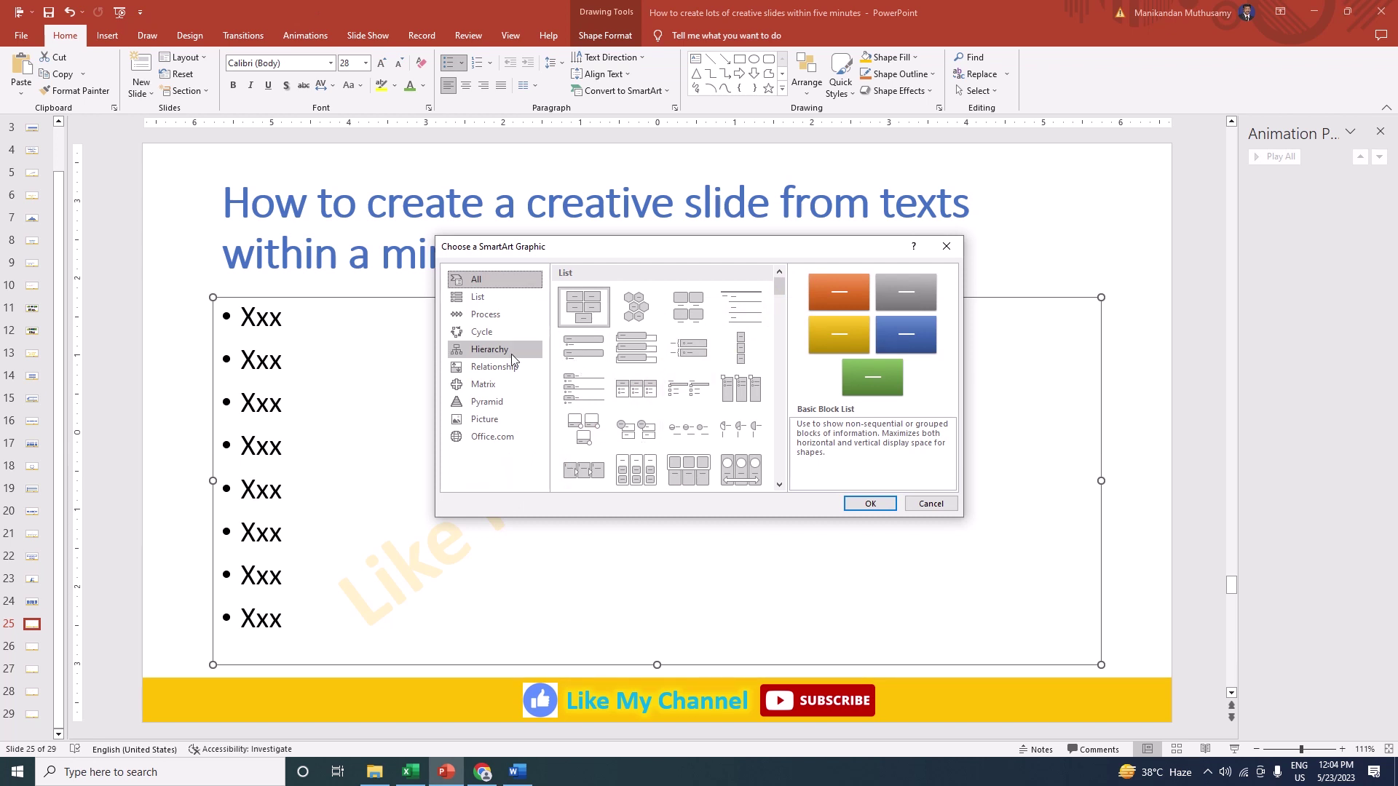
click(486, 314)
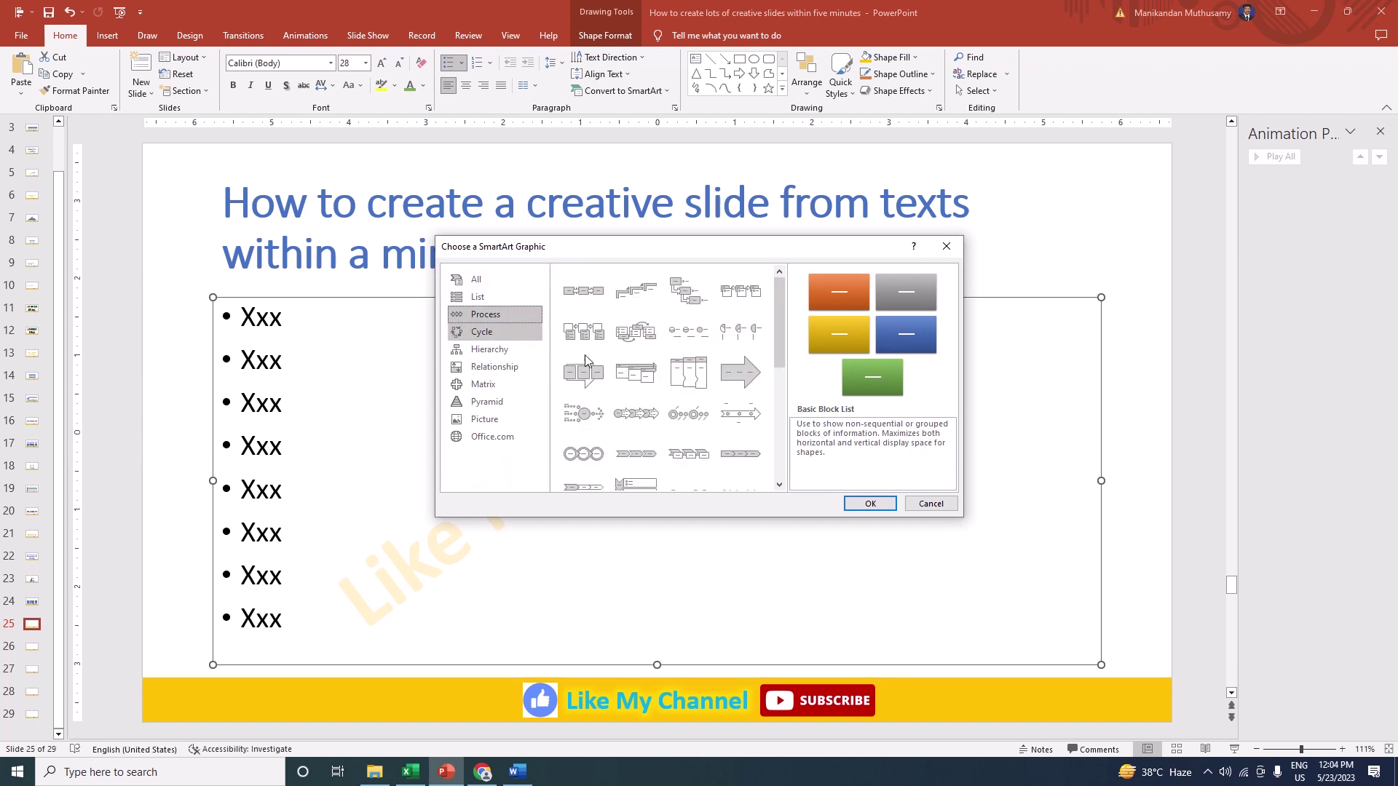
scroll(608, 389, down, 3)
scroll(615, 400, down, 3)
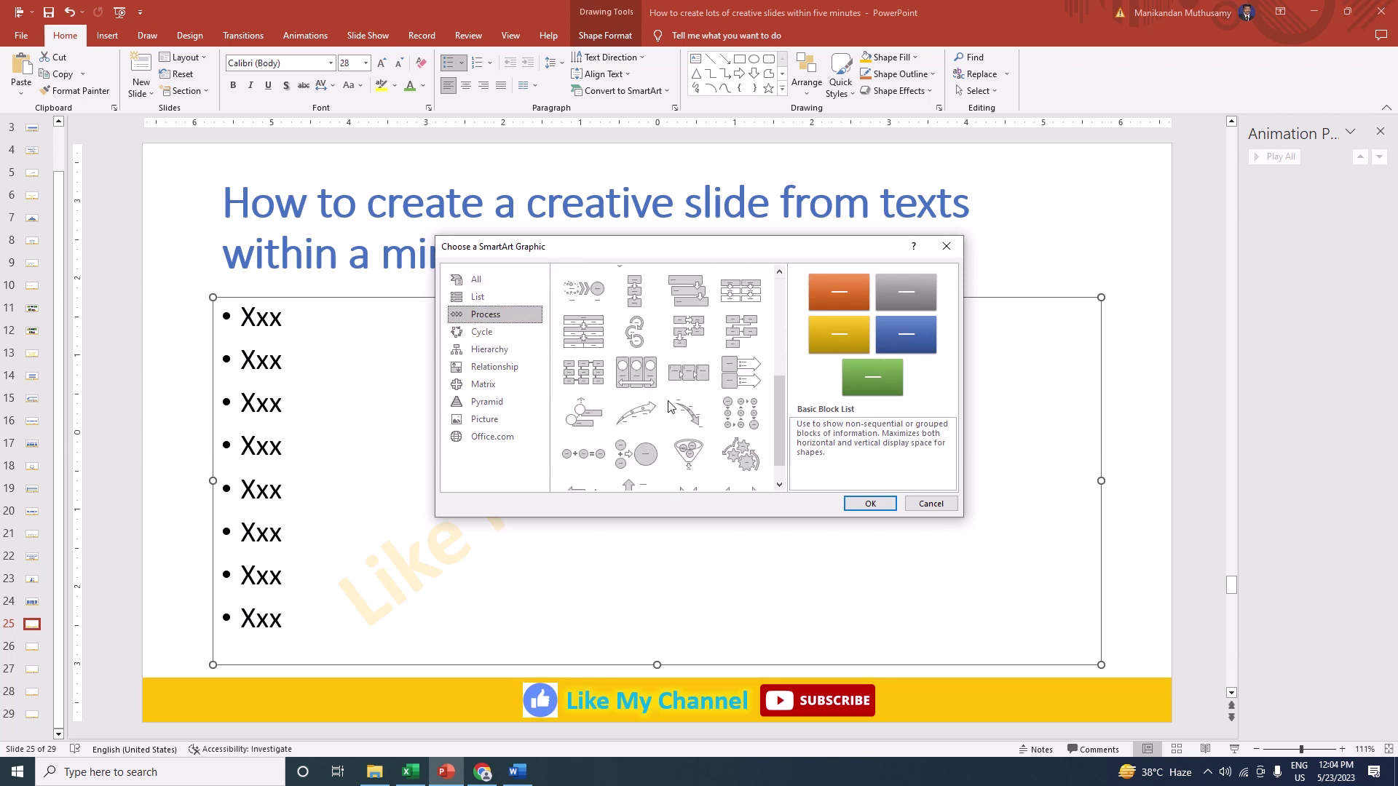
click(626, 412)
click(870, 503)
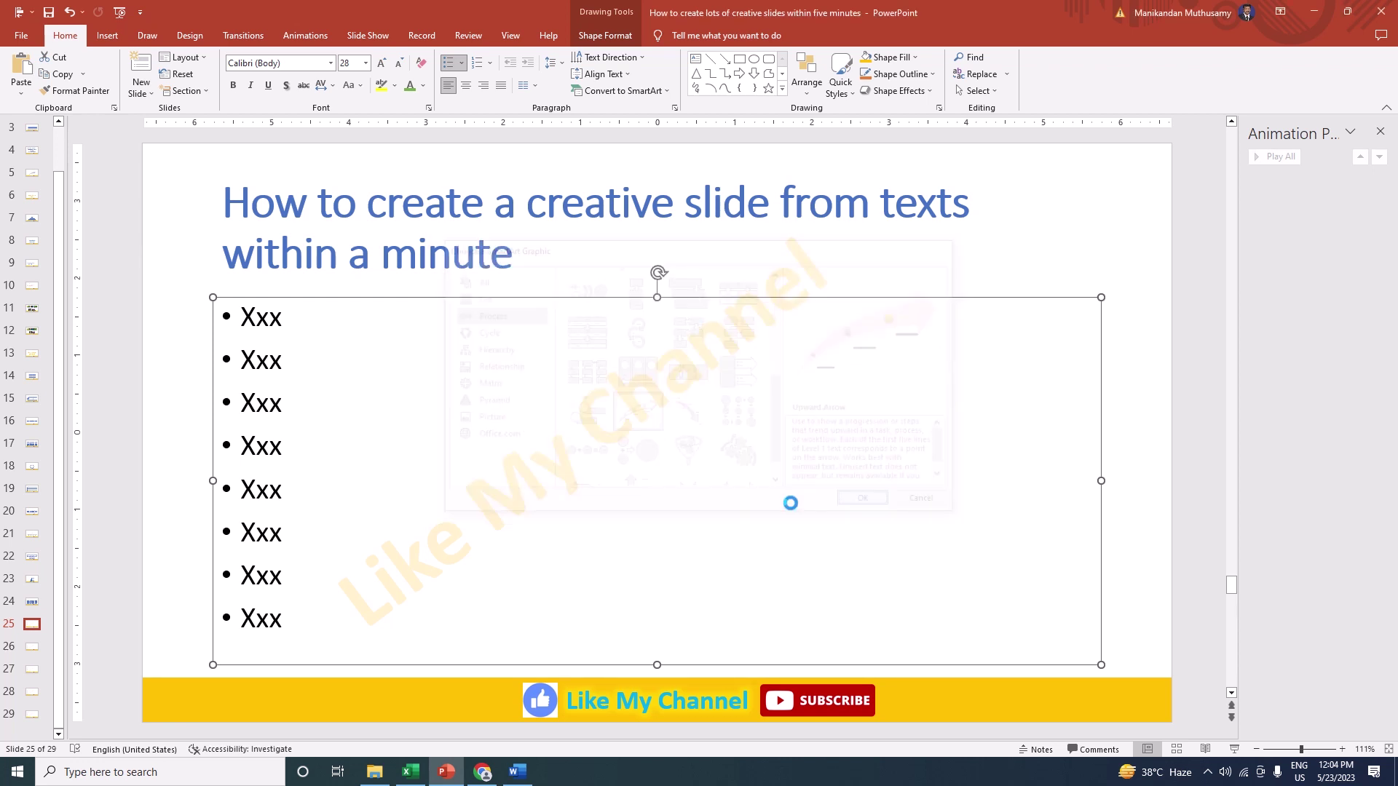
Step: Convert slide 26's bullets to a Stacked Venn SmartArt from the Relationship layouts
click(32, 647)
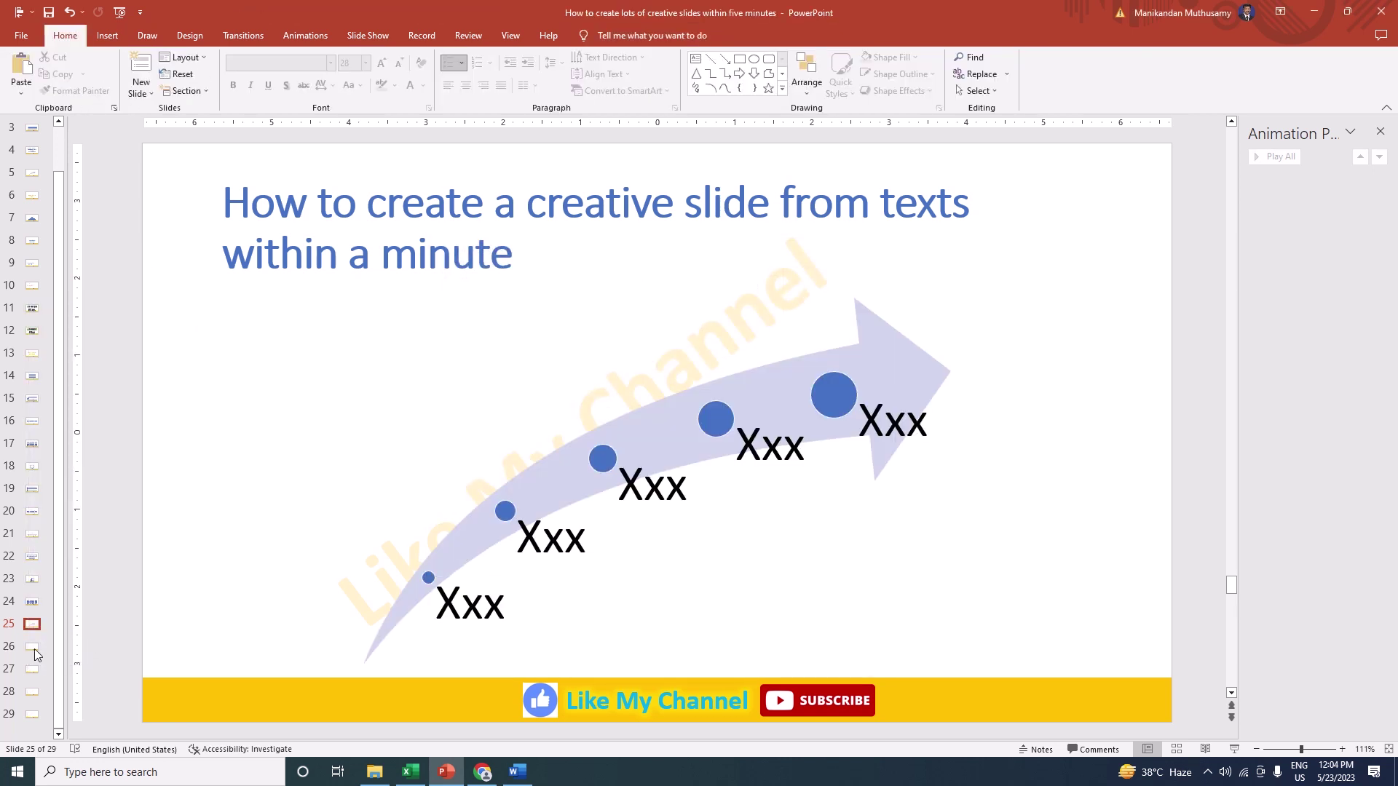
key(ctrl+z)
click(276, 317)
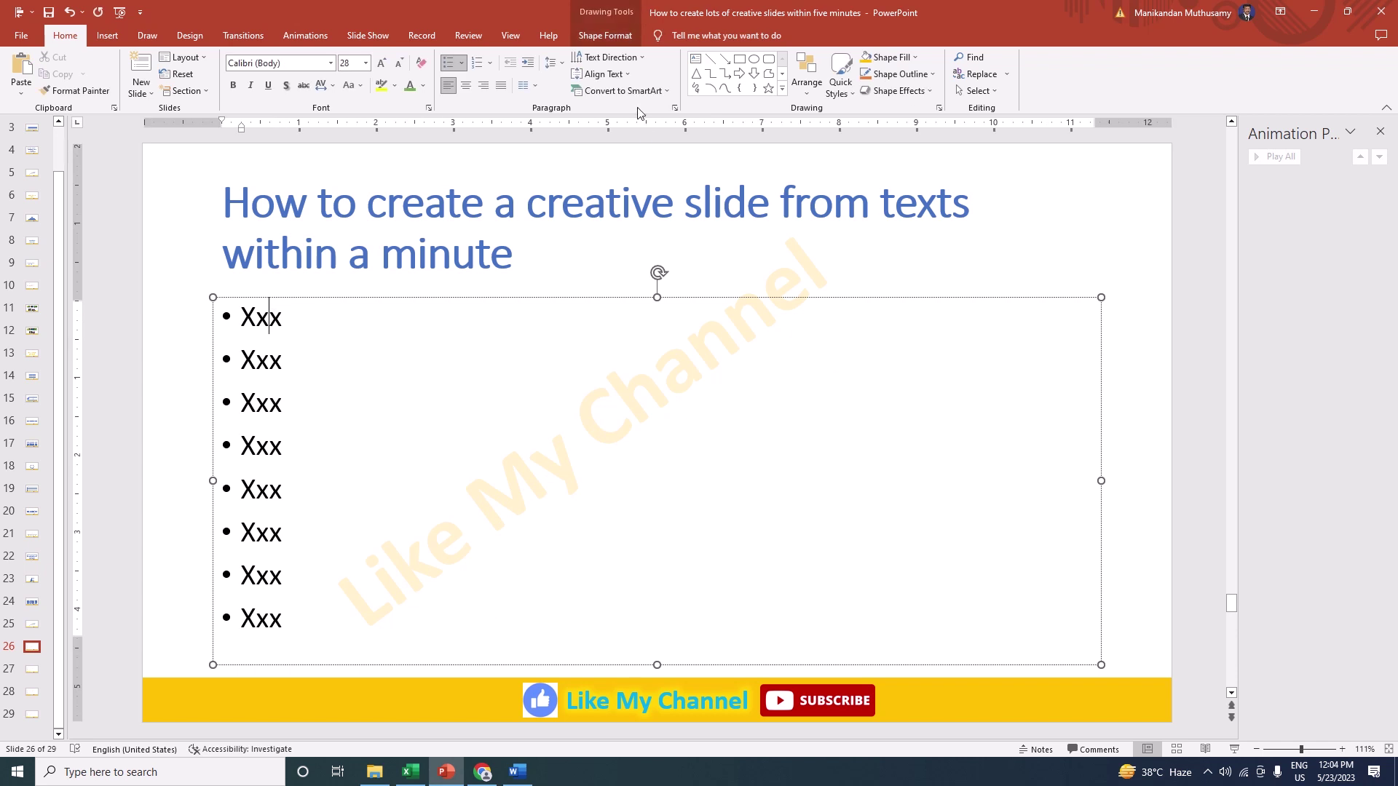
click(623, 91)
click(641, 284)
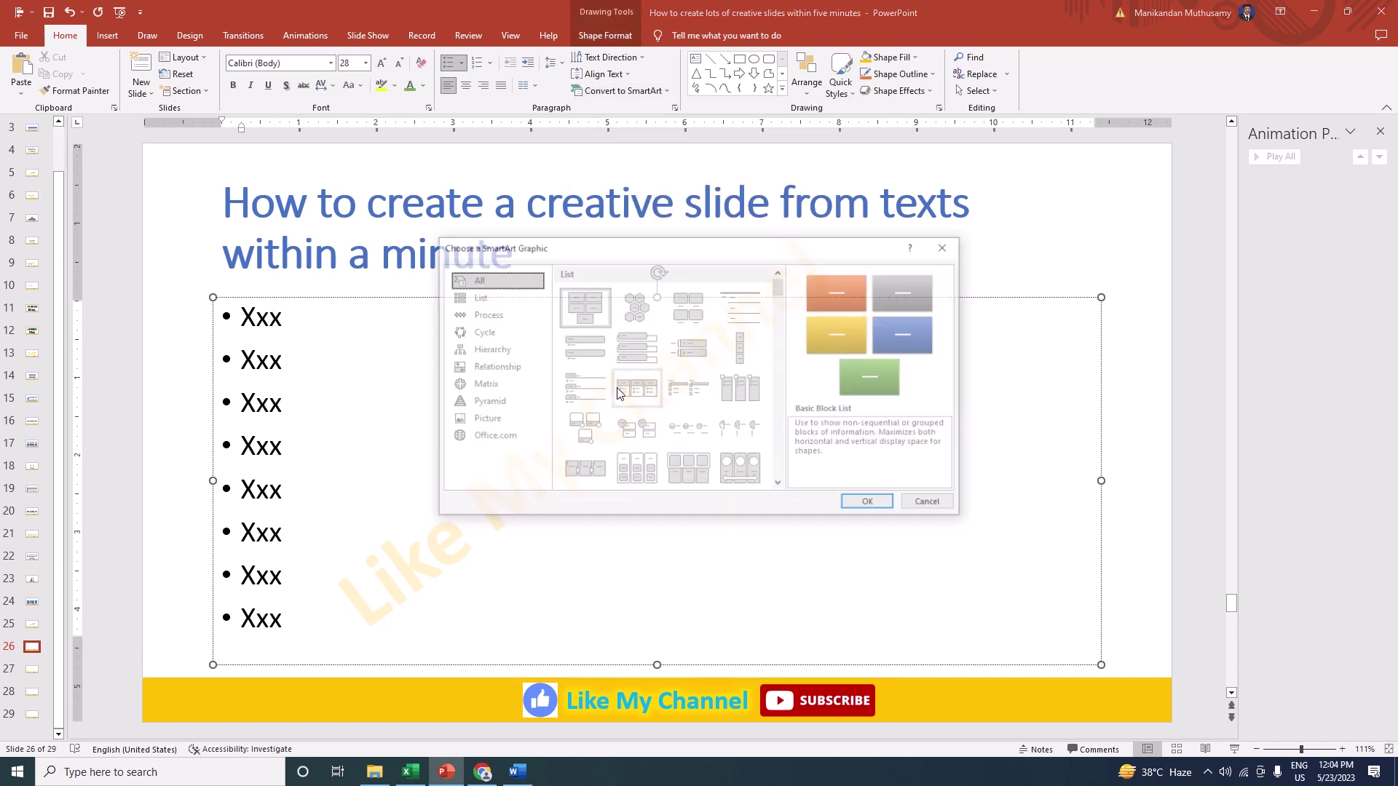
click(494, 333)
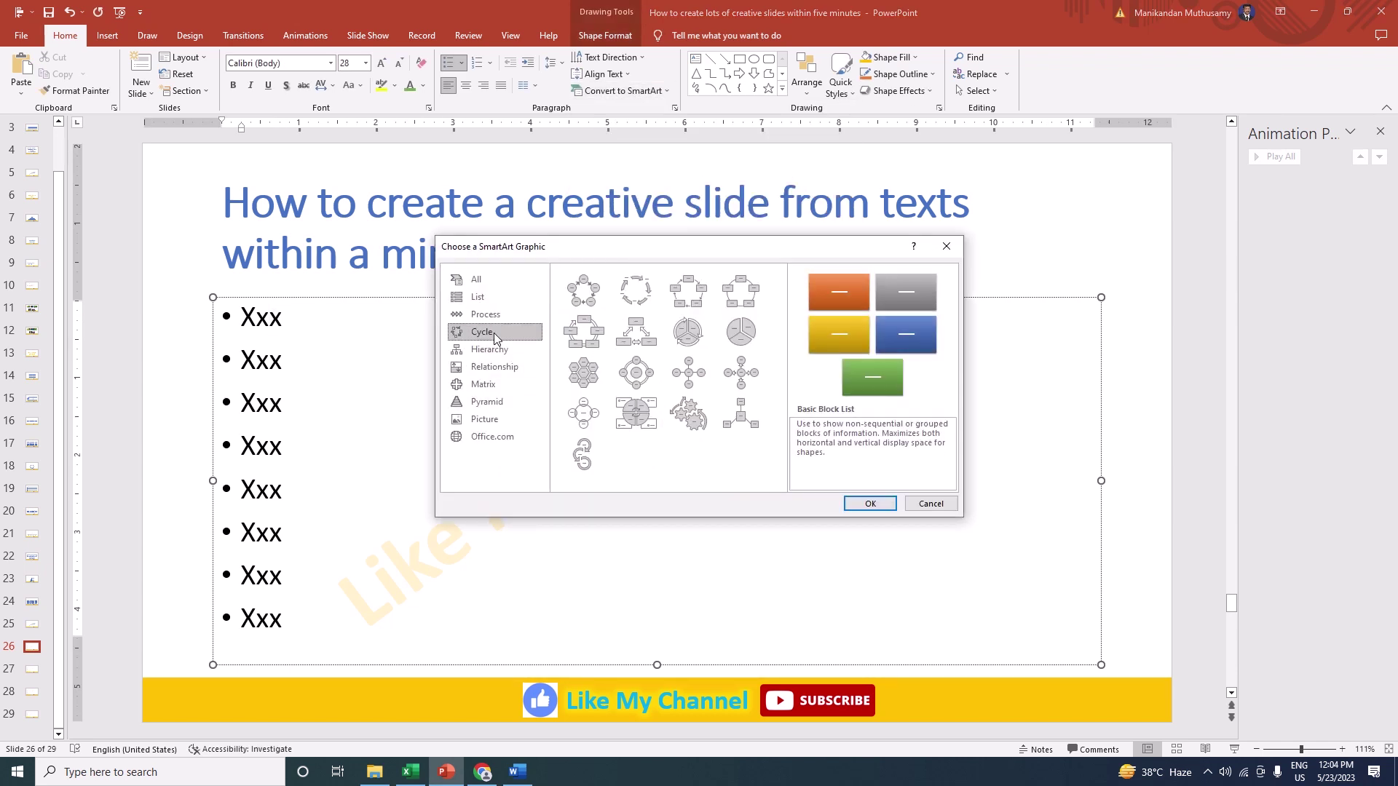
click(492, 348)
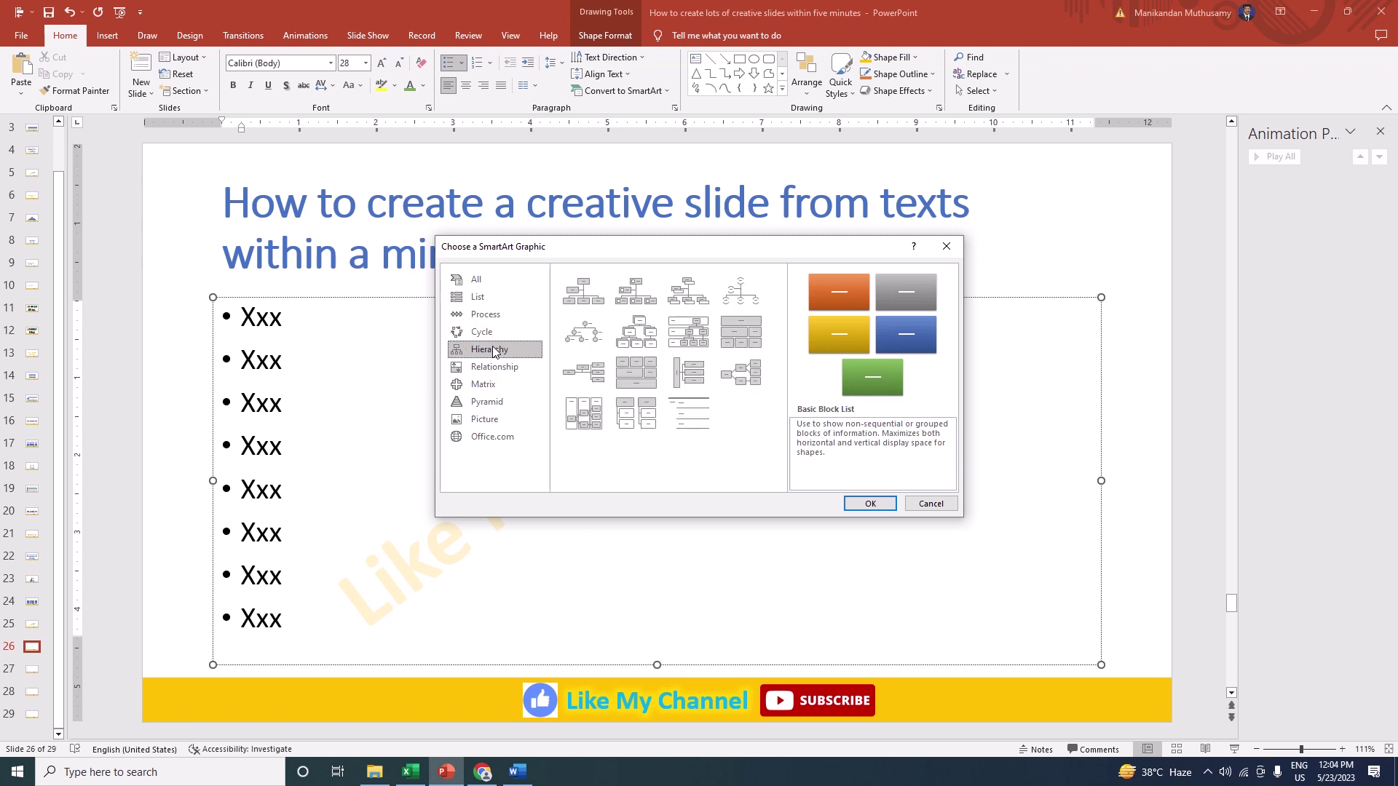
click(488, 374)
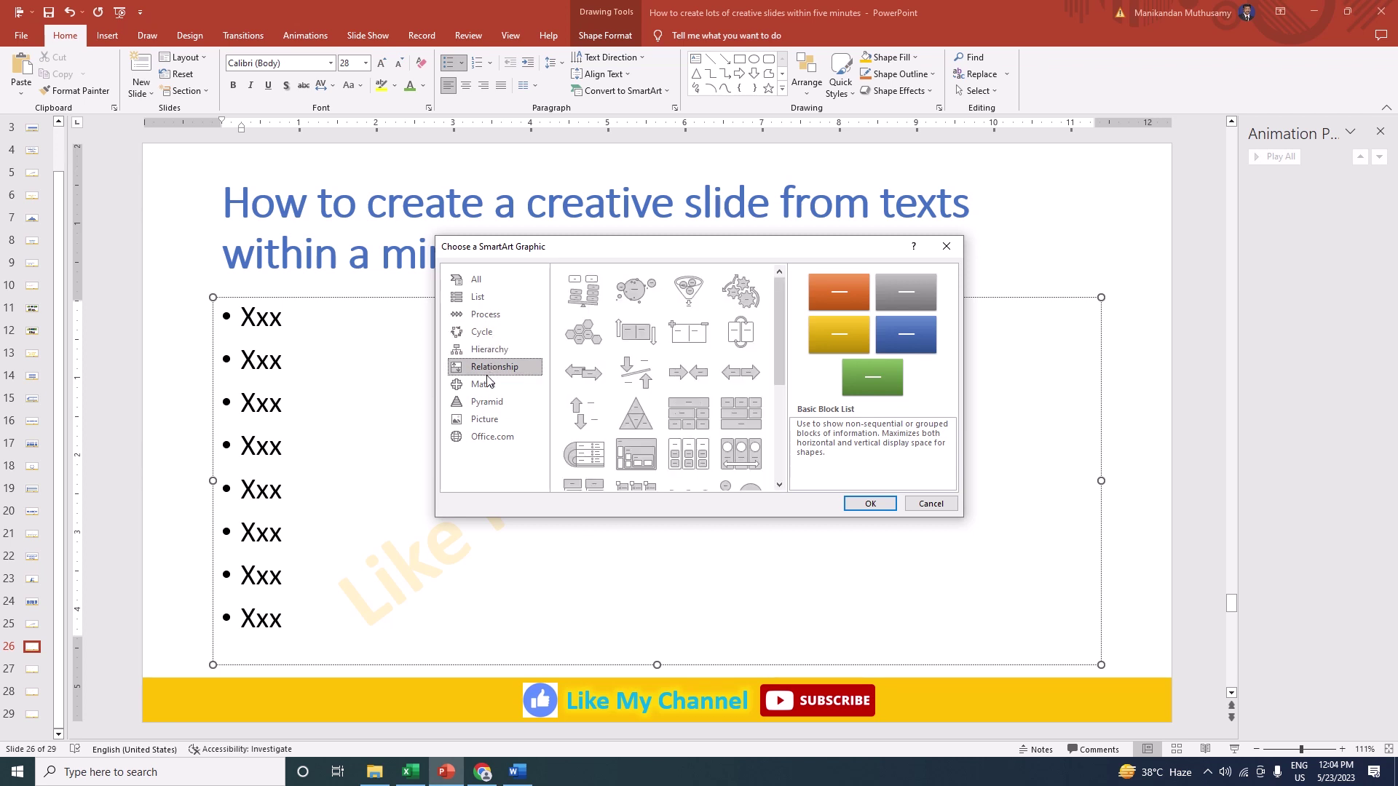
scroll(585, 382, down, 3)
scroll(585, 383, down, 3)
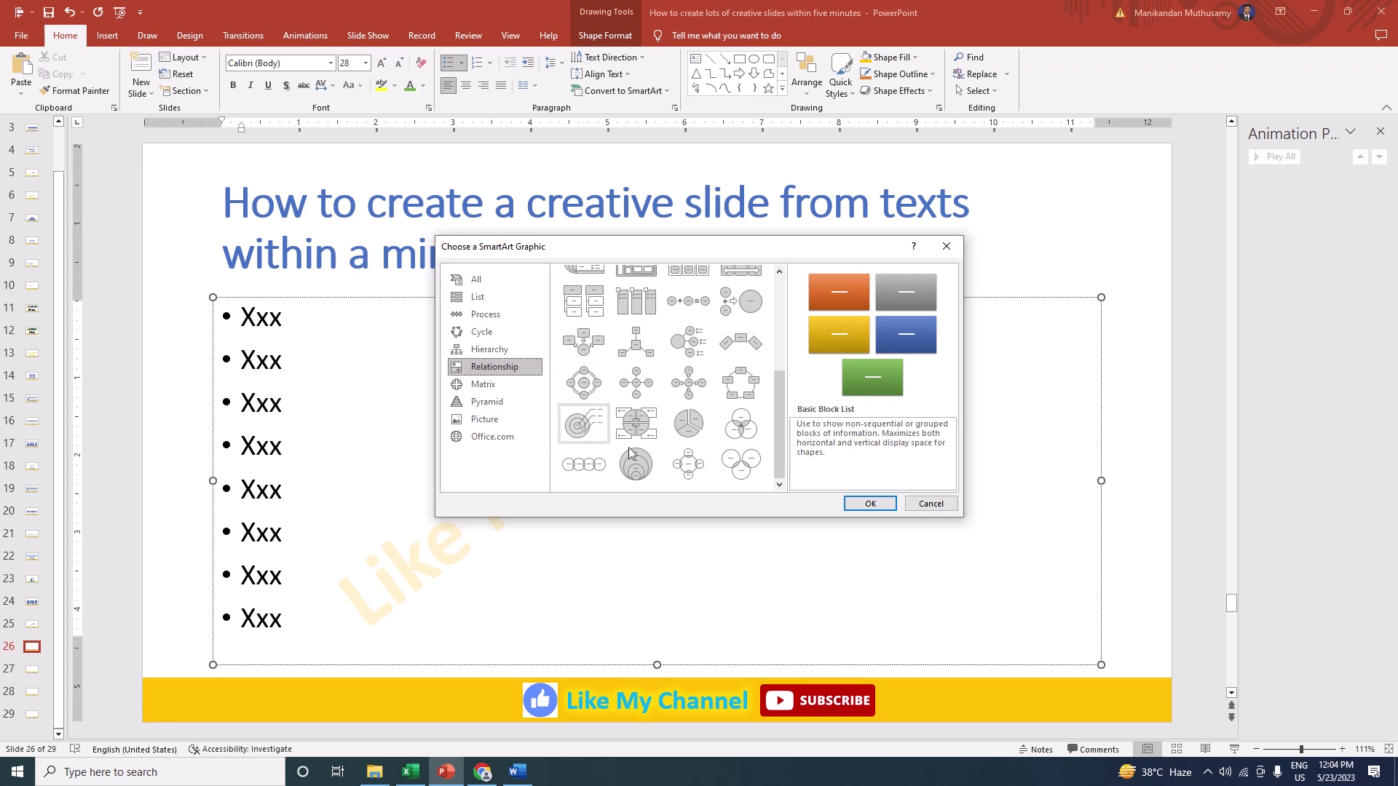
click(634, 462)
click(883, 511)
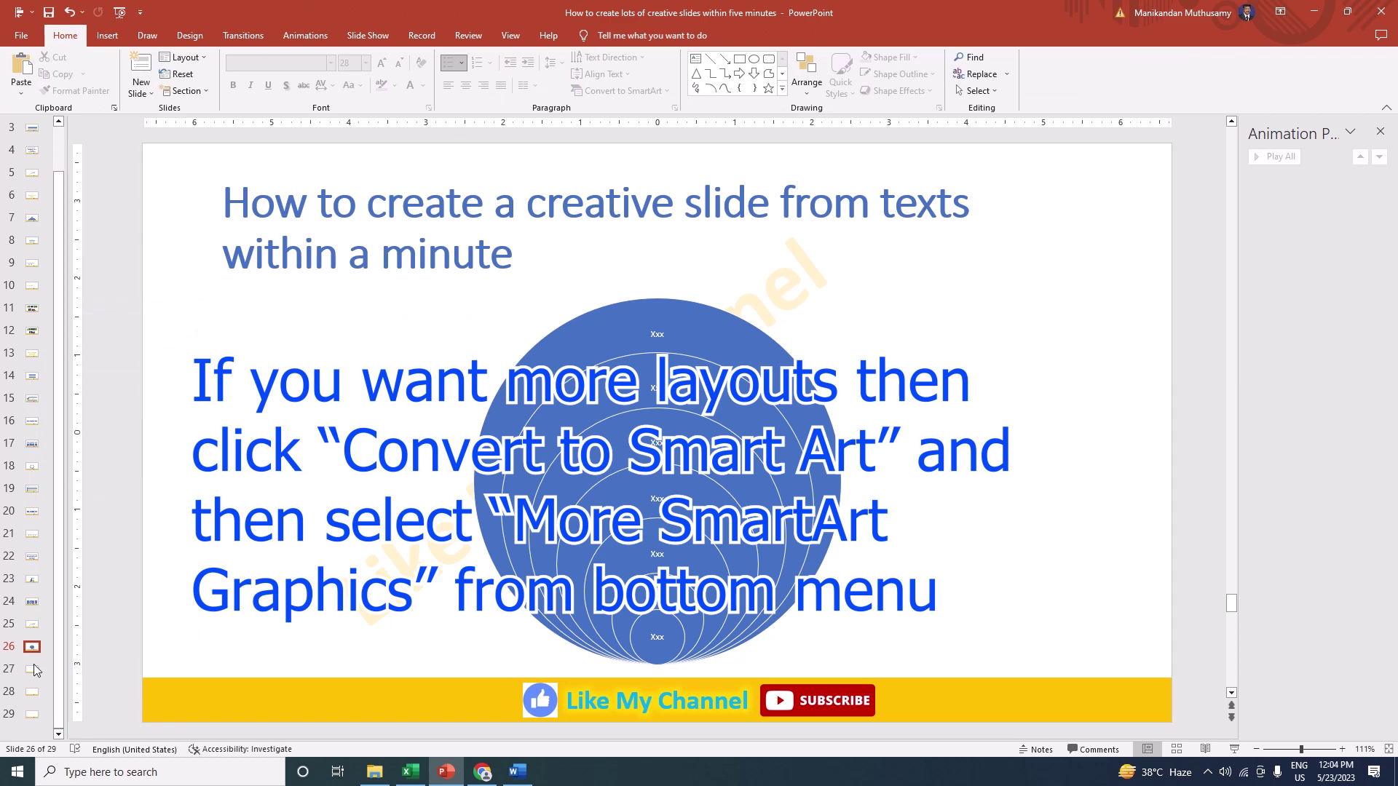
Step: Convert slide 27's bullets to a Basic Pyramid SmartArt
click(32, 670)
click(262, 445)
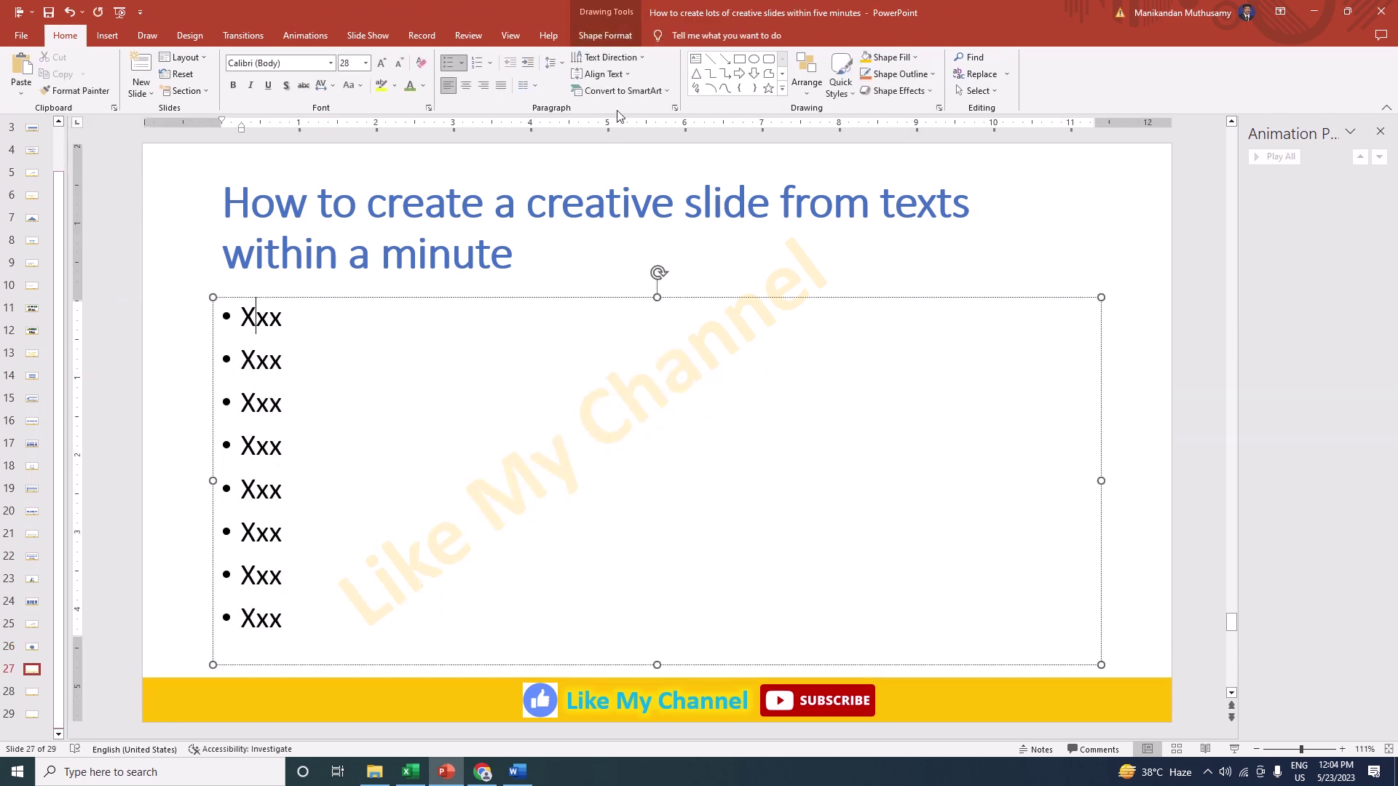
click(622, 91)
click(614, 286)
click(500, 403)
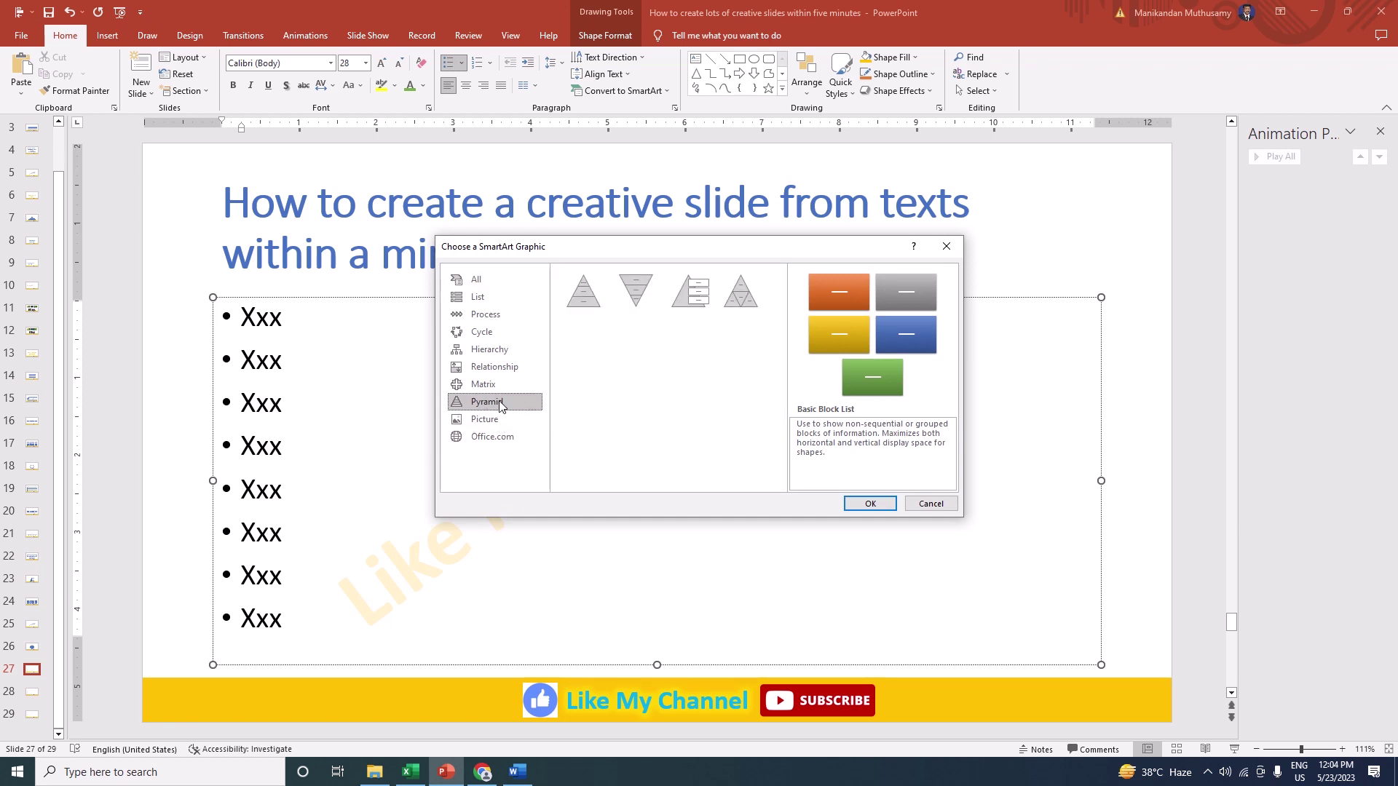
click(584, 298)
click(885, 508)
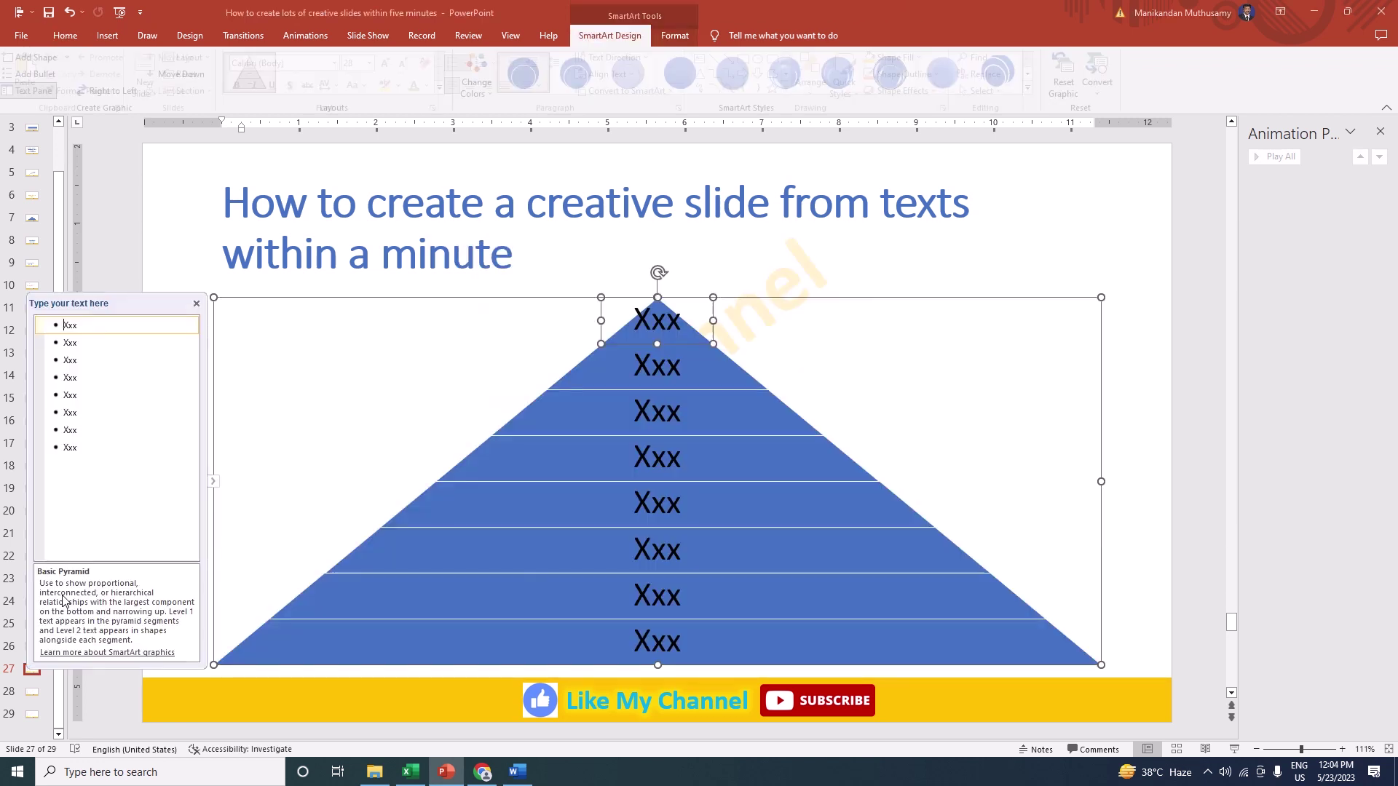
Step: Convert slide 28's bullets to a four-wedge Cycle Matrix SmartArt
click(44, 693)
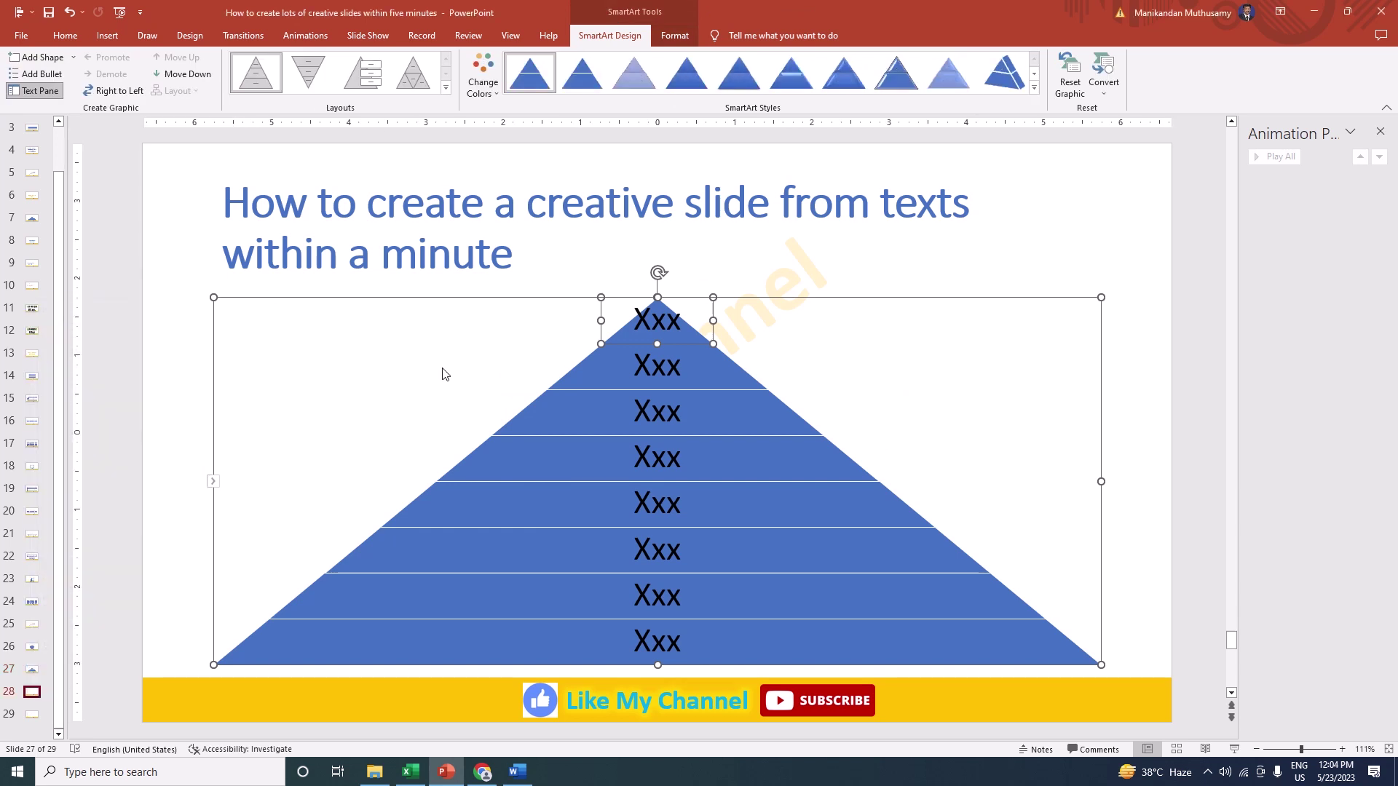
click(256, 318)
click(628, 93)
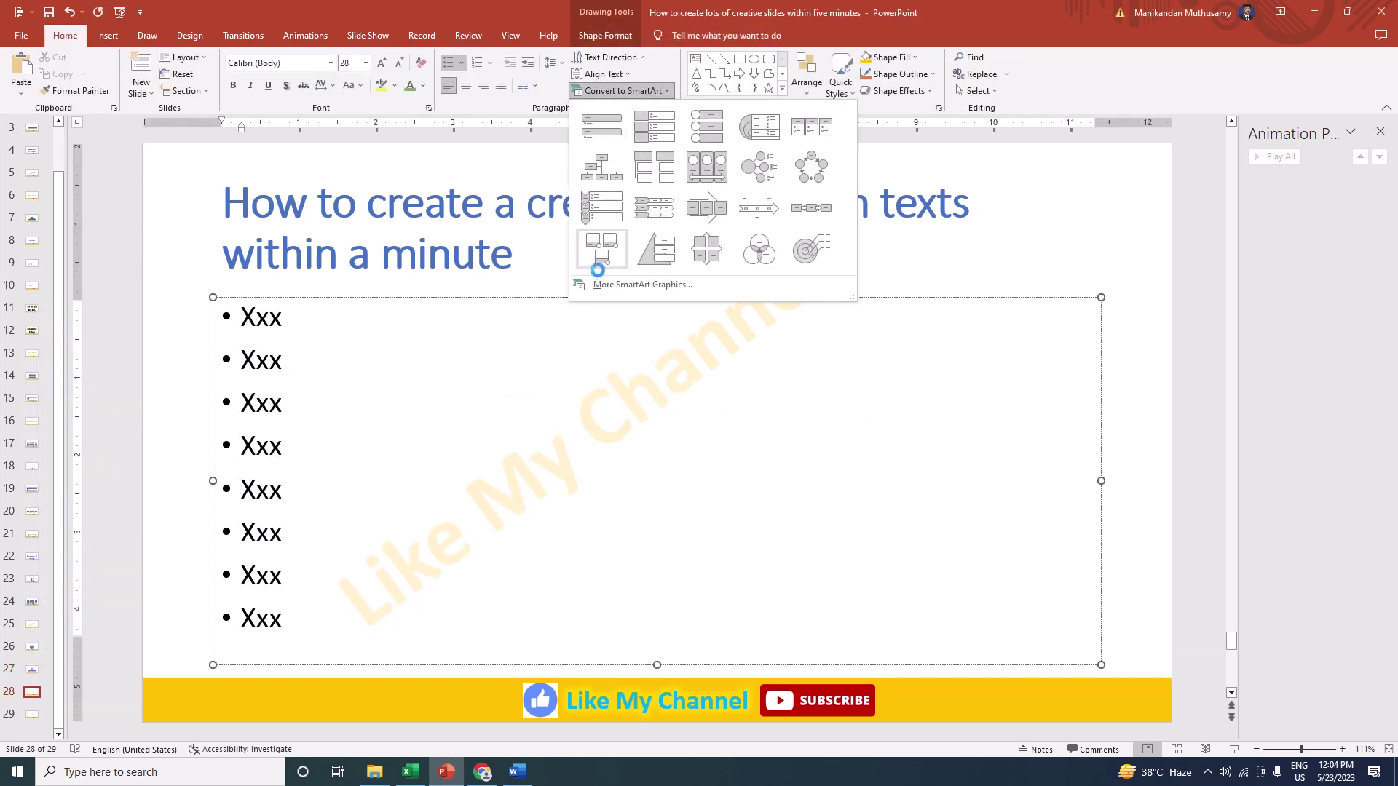
key(Escape)
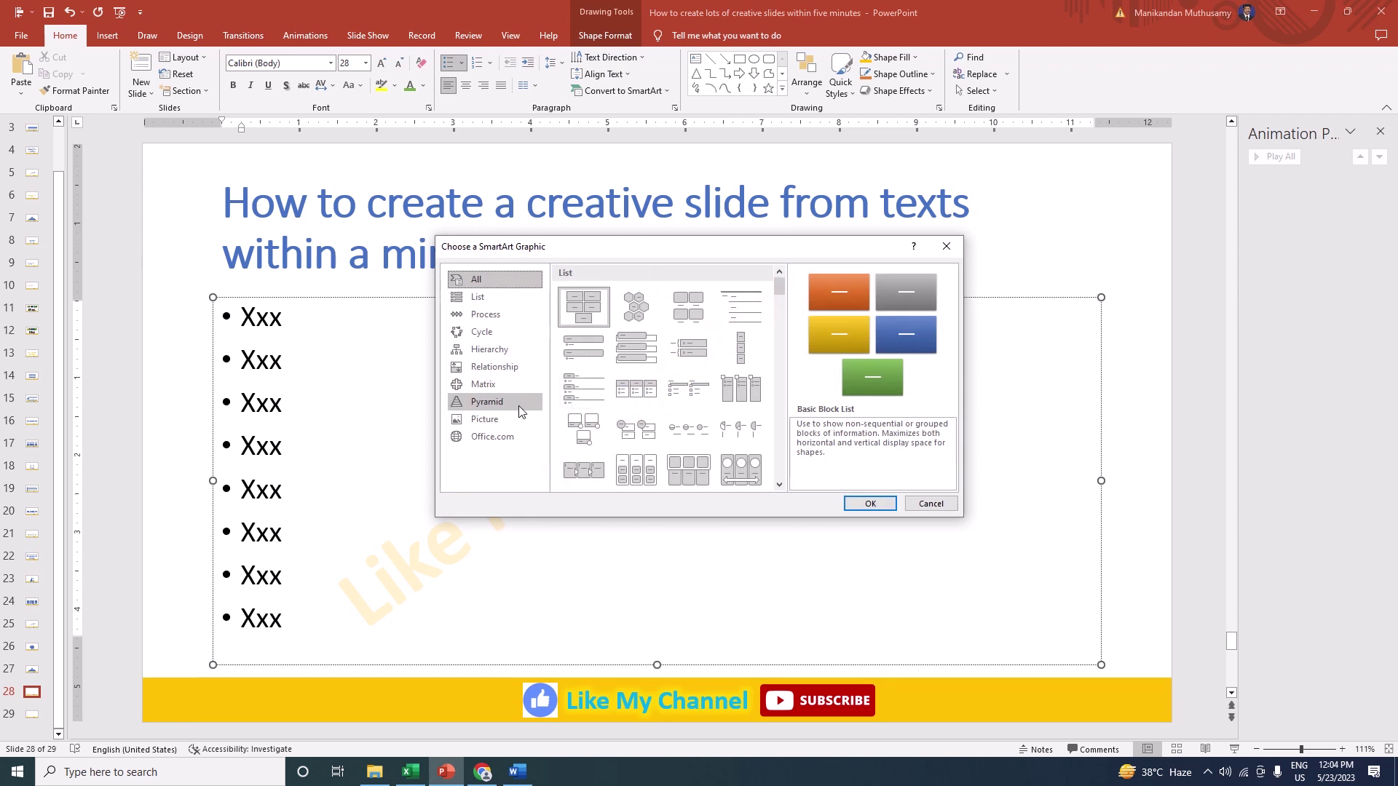
click(500, 385)
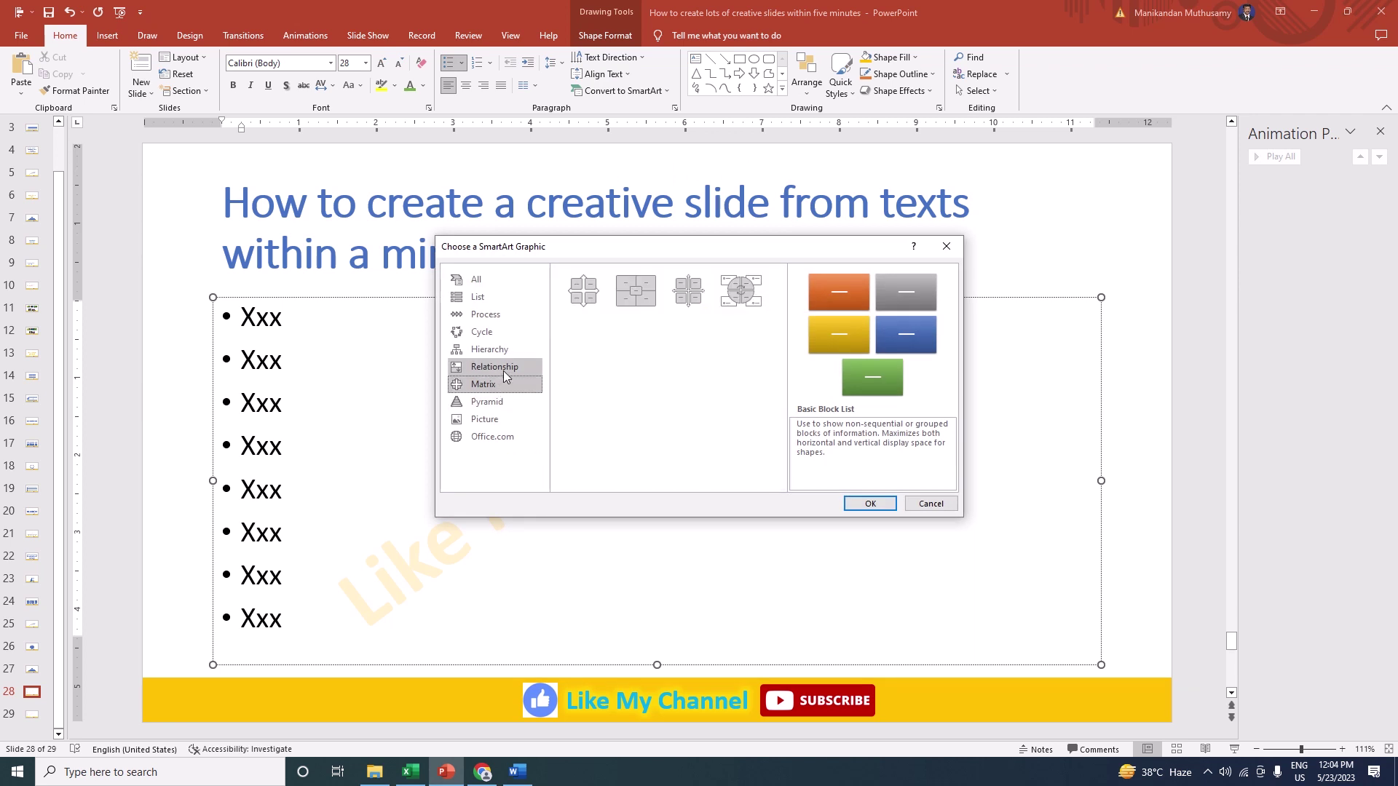
click(744, 304)
click(872, 503)
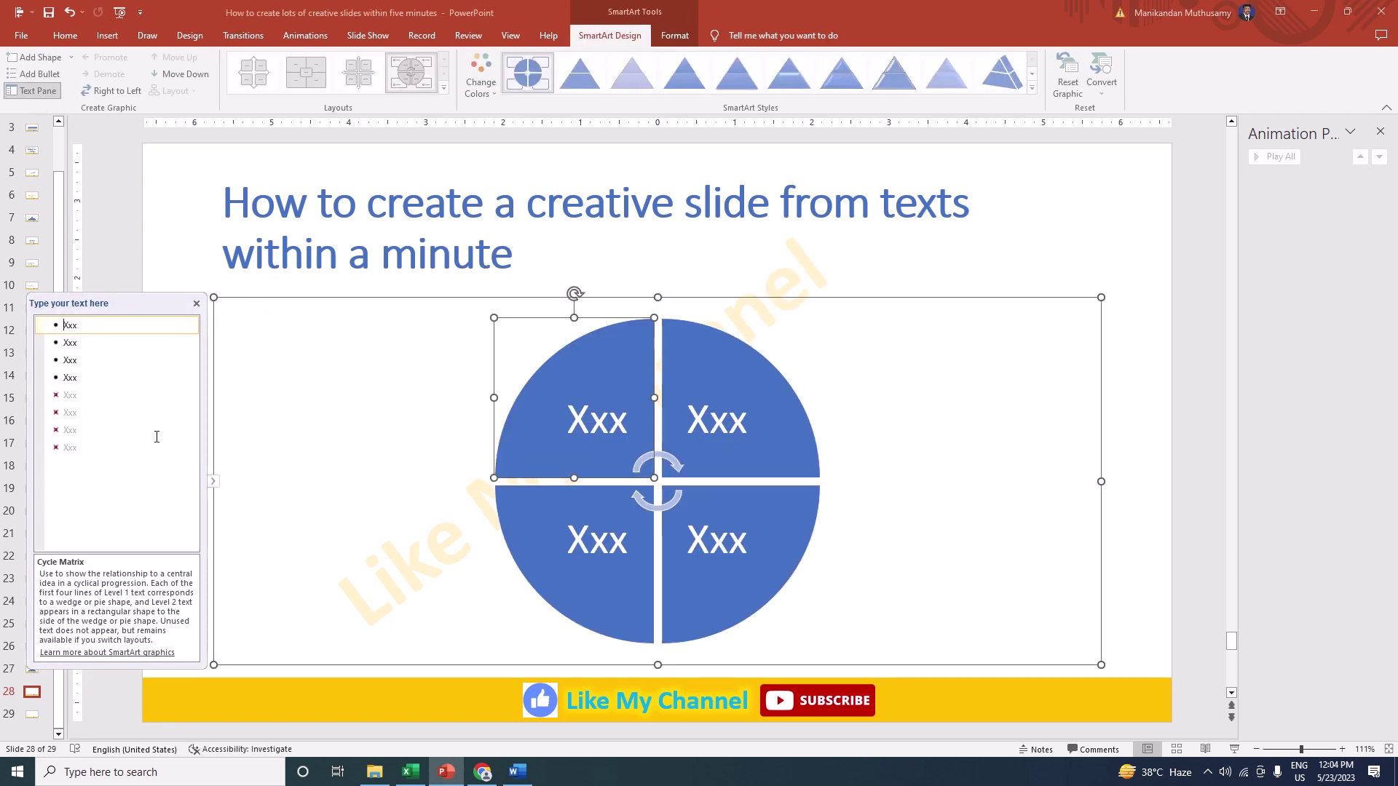
click(155, 249)
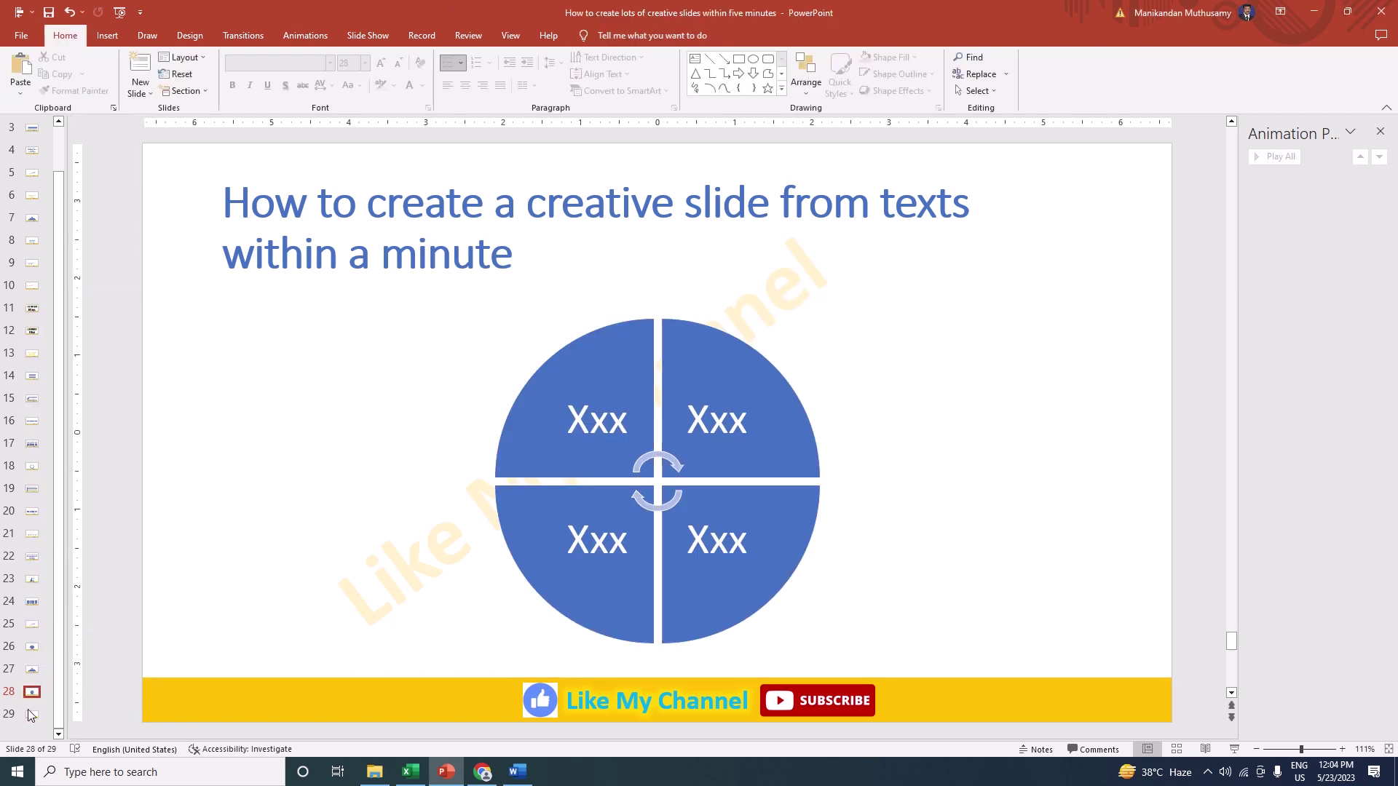
Step: Leave slide 29 as a bullet list and add two new slides to the deck
scroll(353, 481, down, 1)
click(263, 318)
click(619, 90)
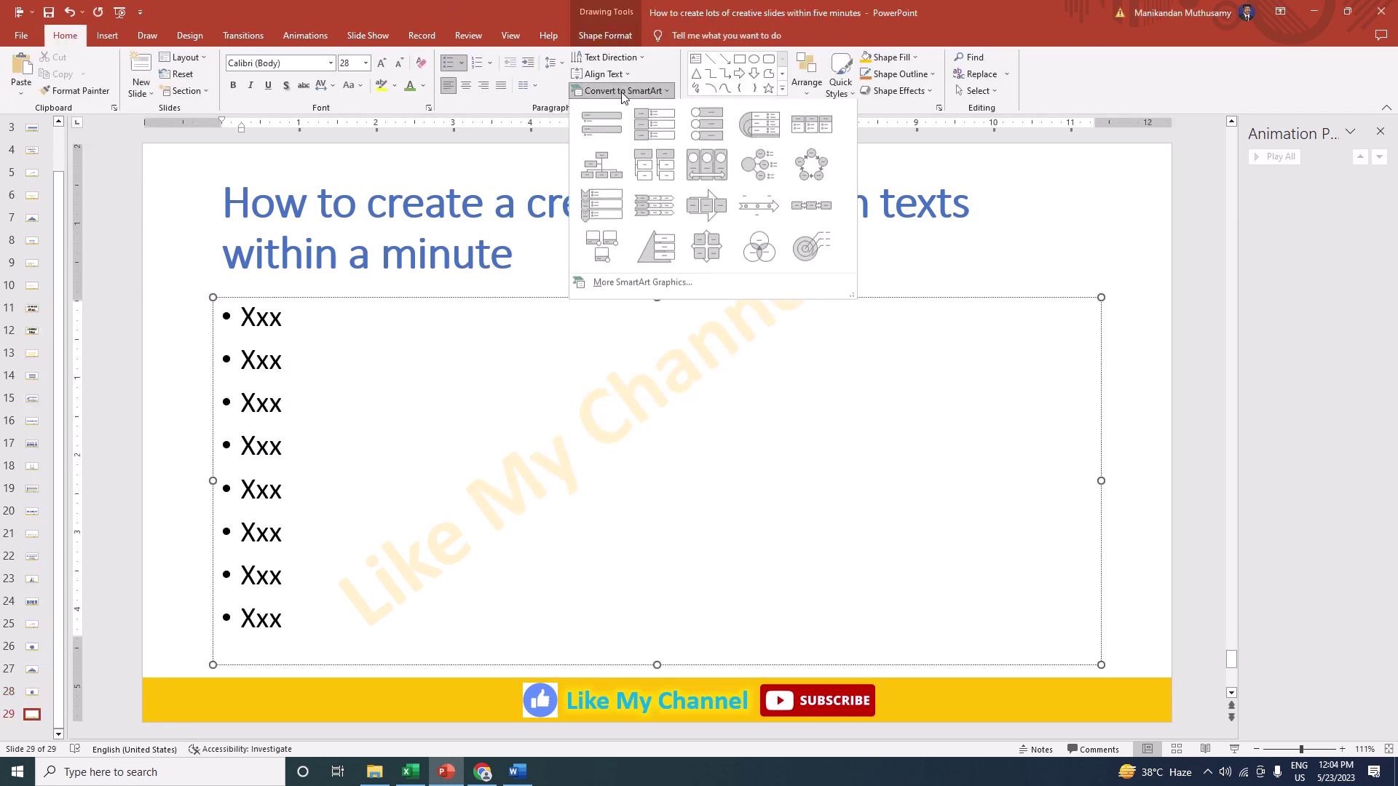
click(619, 284)
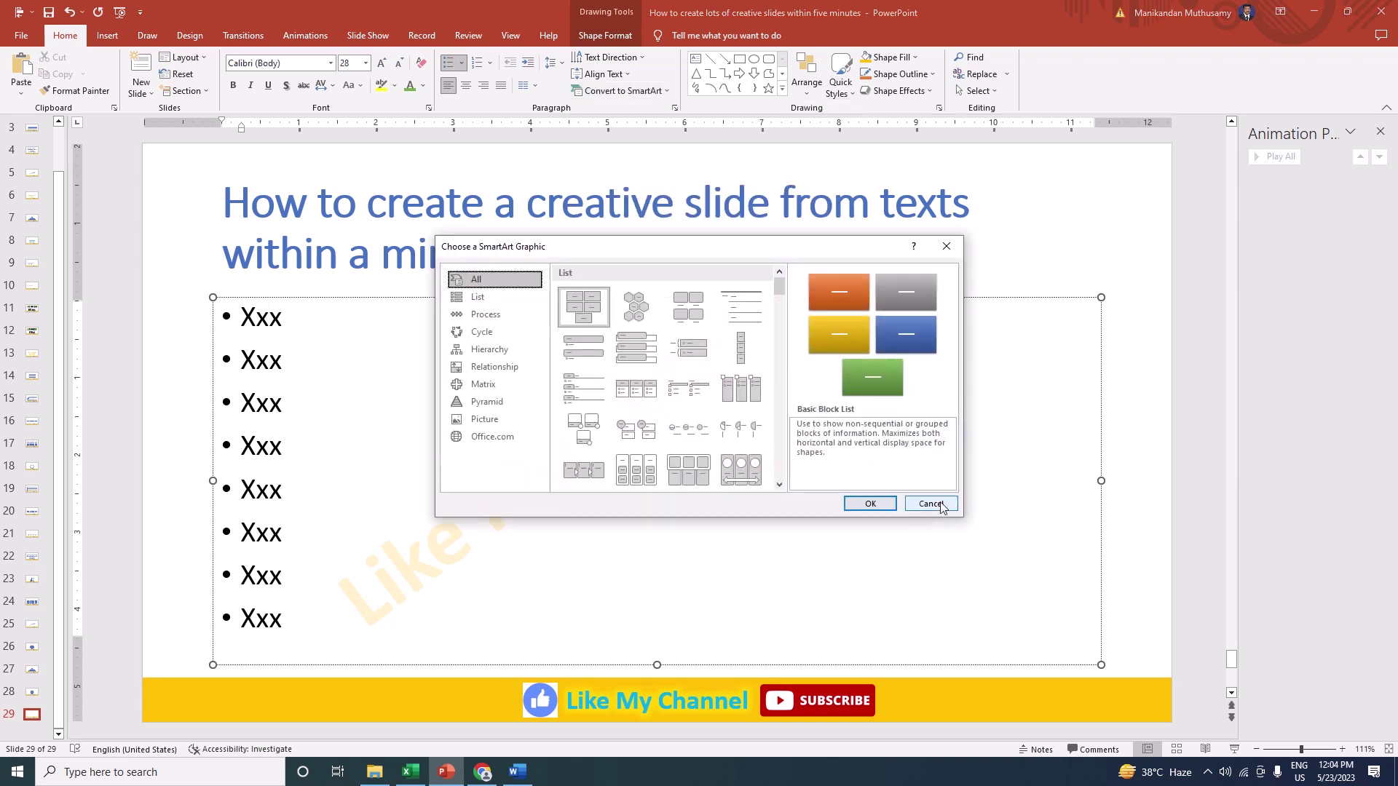
click(940, 512)
click(32, 715)
key(Return)
key(Return)
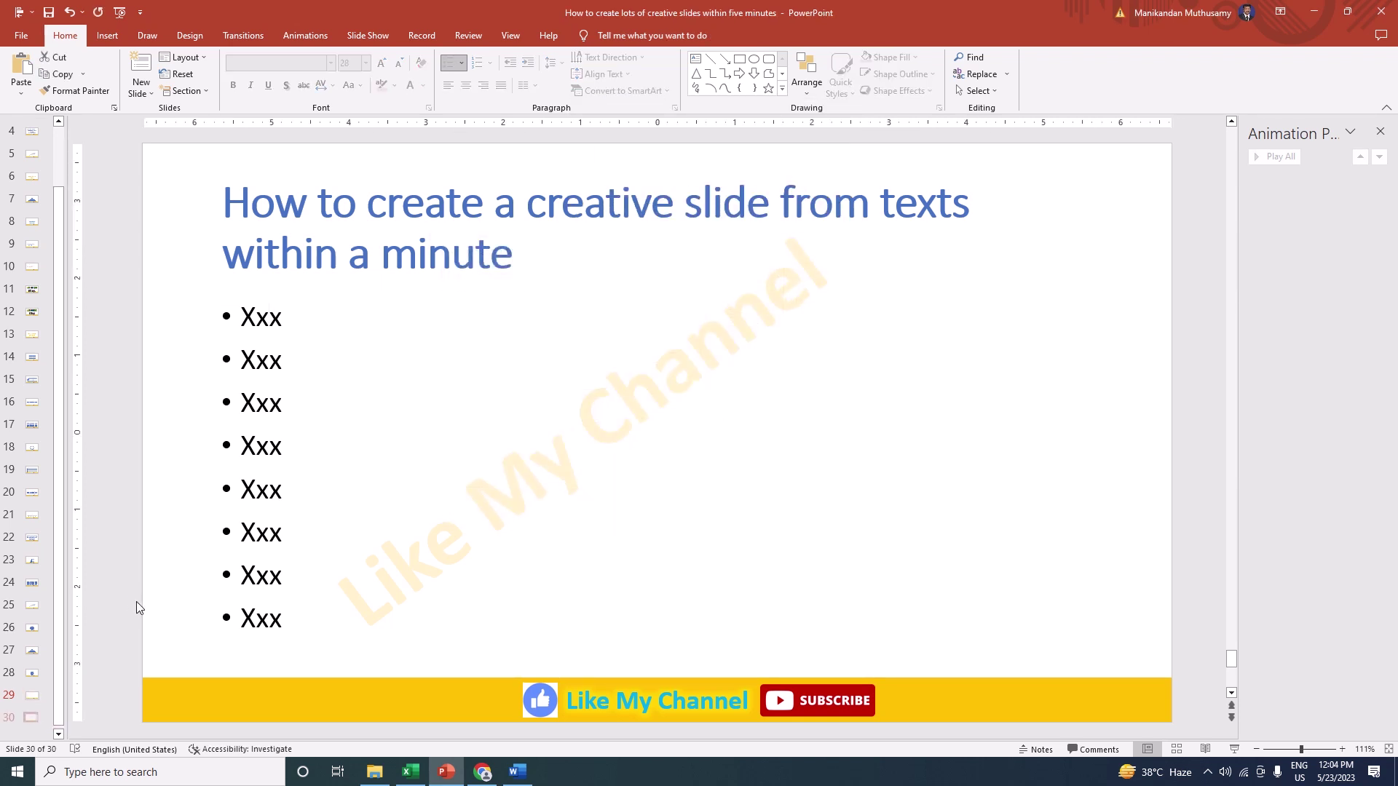
key(Return)
click(33, 647)
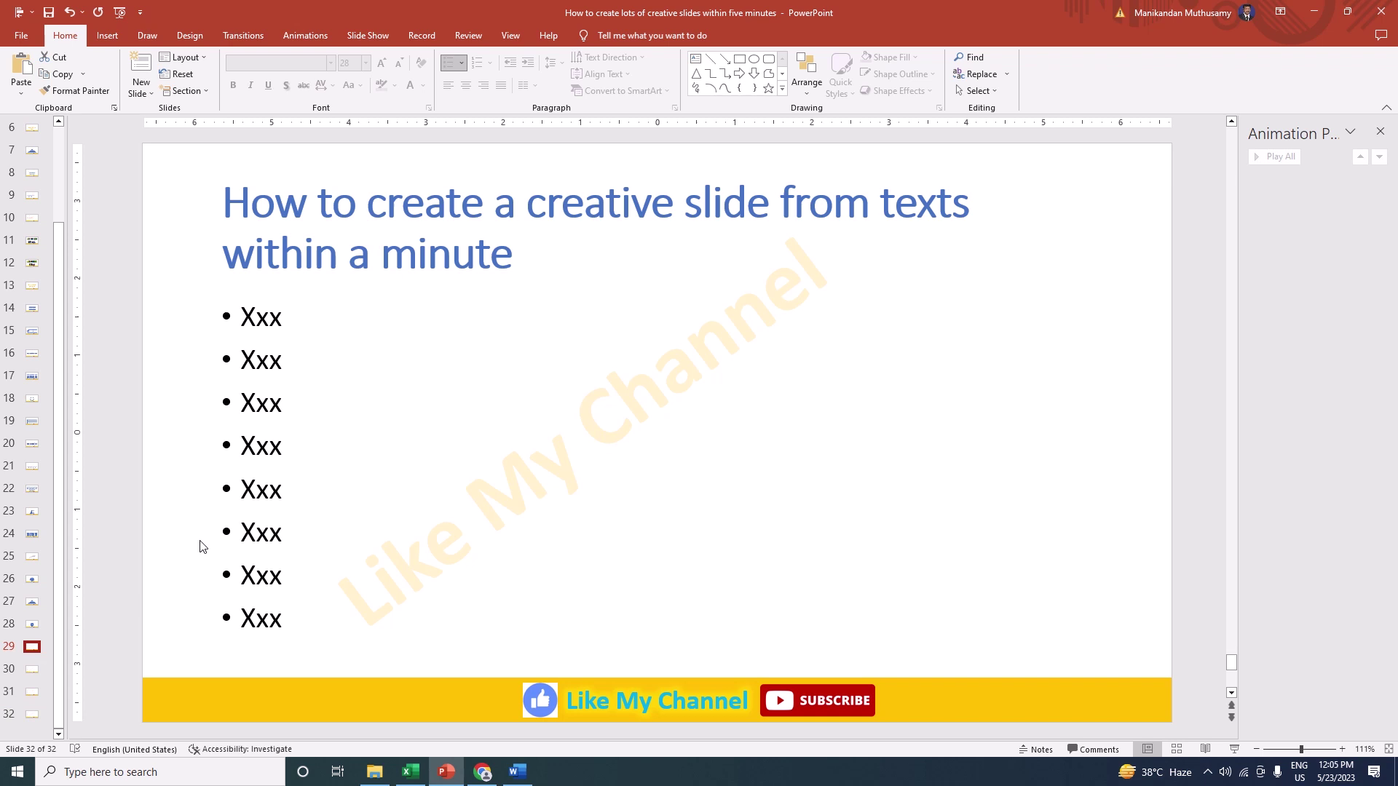
Step: Convert slide 29's bullet list into a Step Up Process SmartArt
click(280, 359)
click(621, 90)
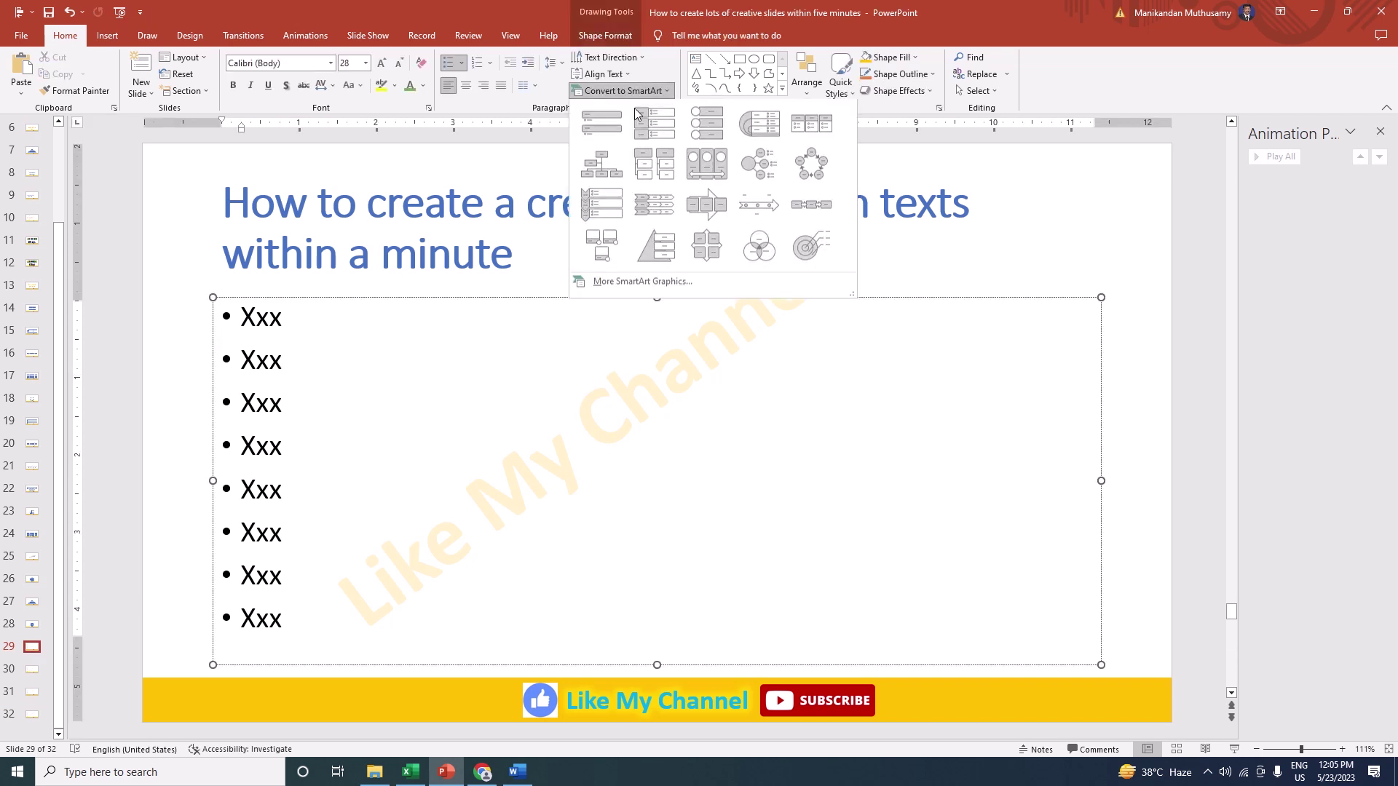
click(659, 281)
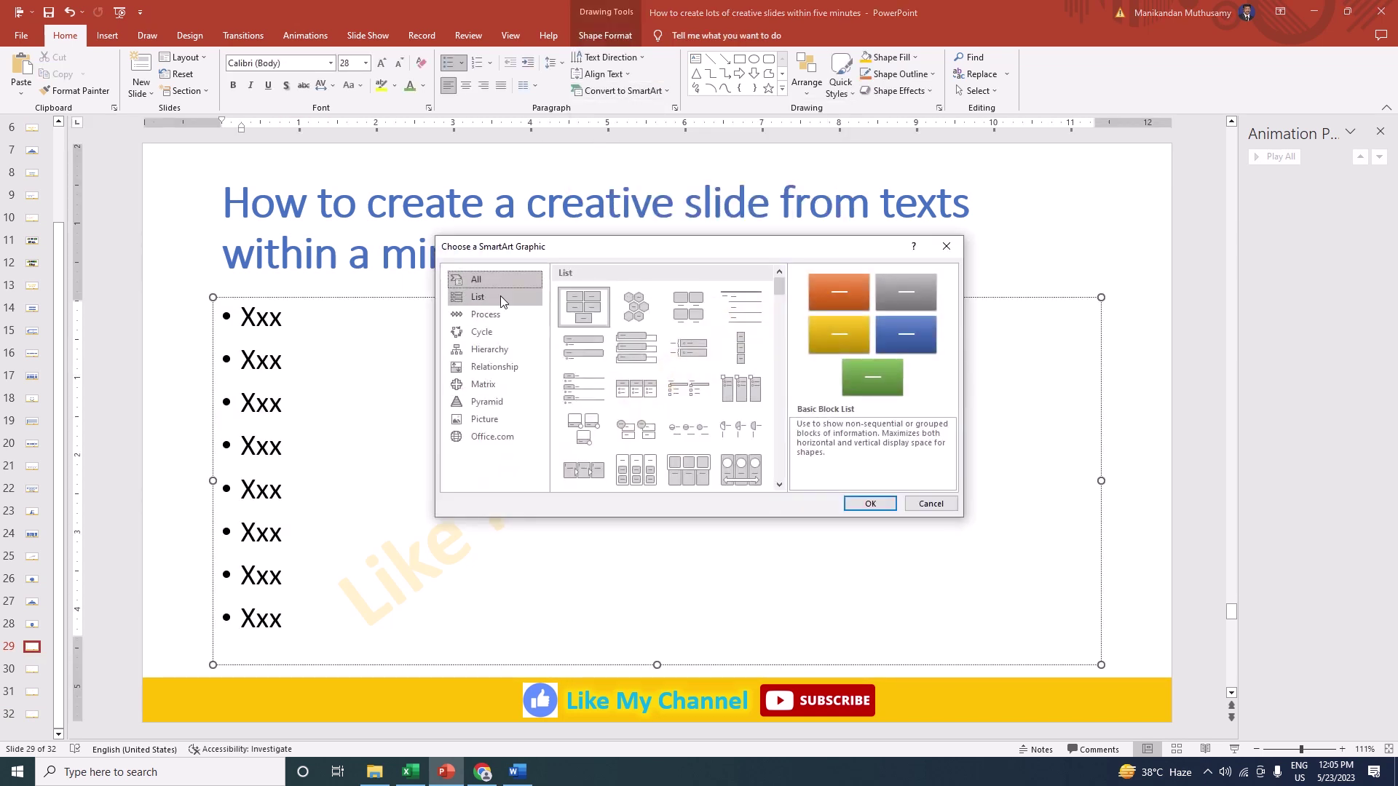
click(500, 296)
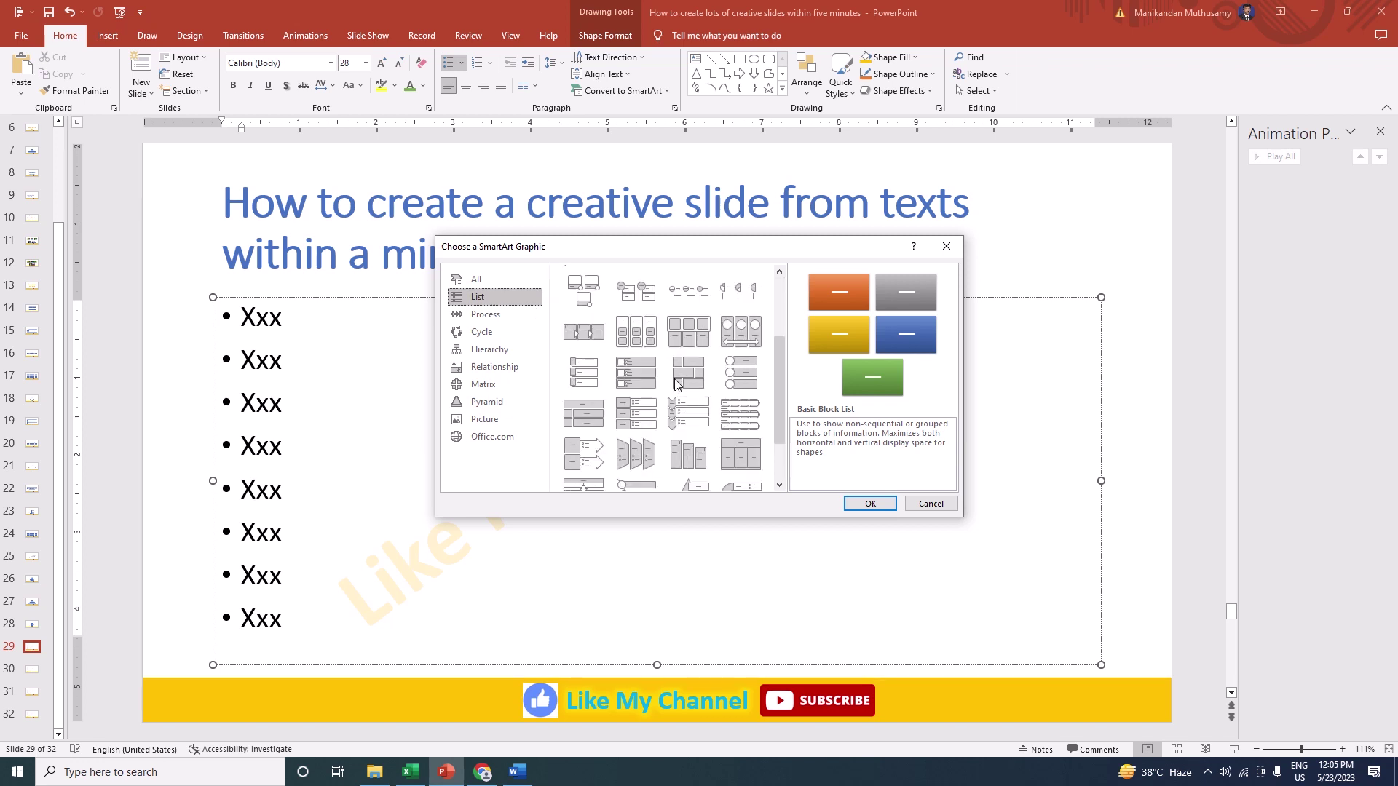
scroll(678, 387, down, 5)
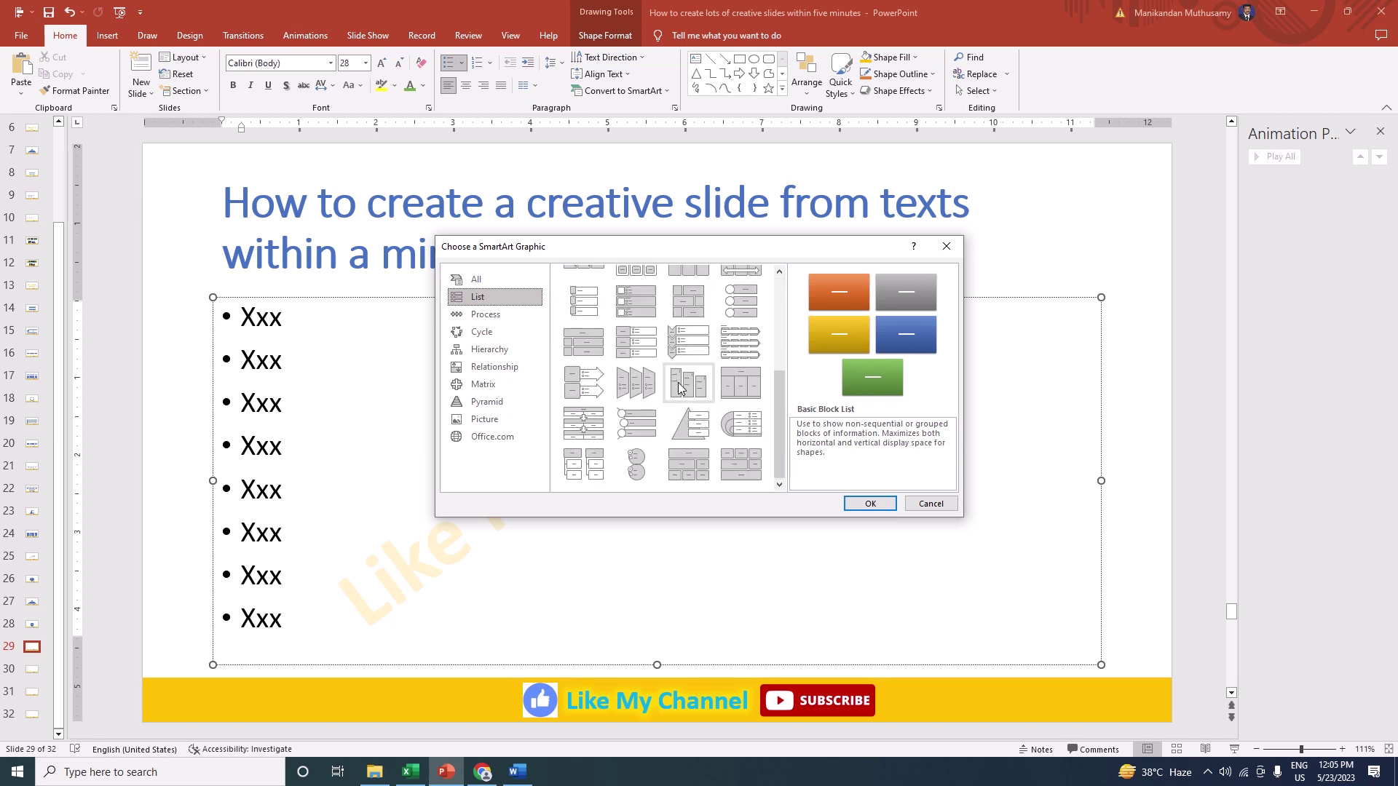
click(485, 314)
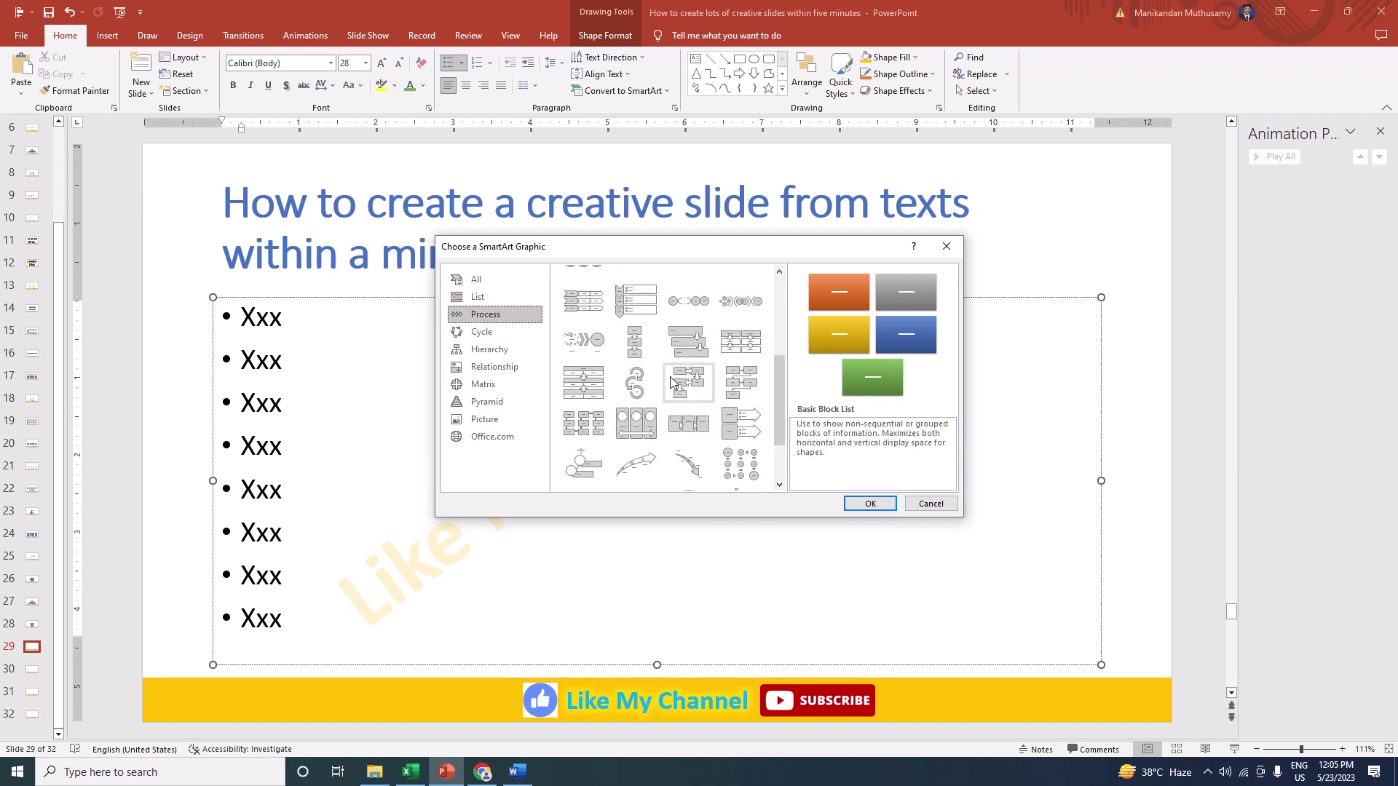
scroll(692, 393, up, 2)
scroll(692, 393, up, 2)
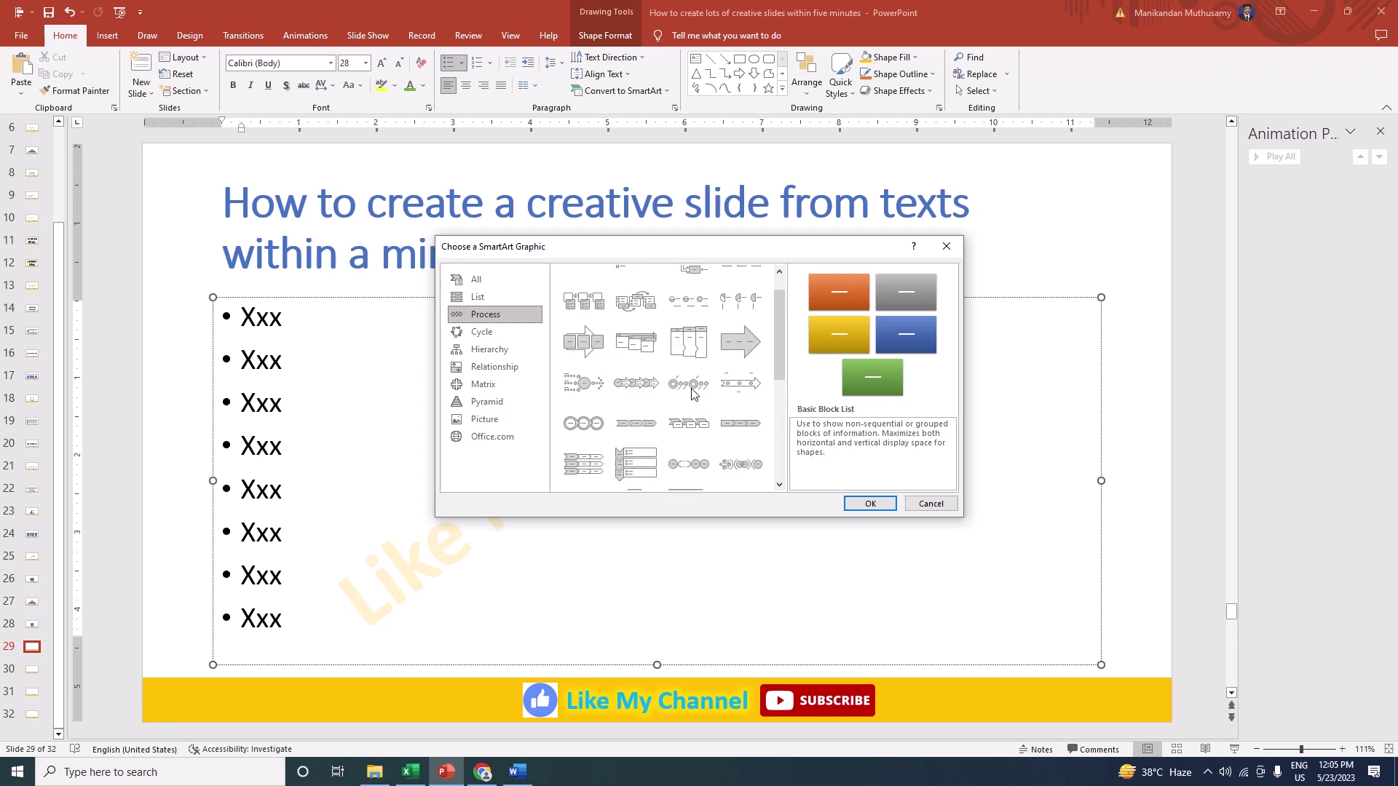
scroll(693, 394, up, 1)
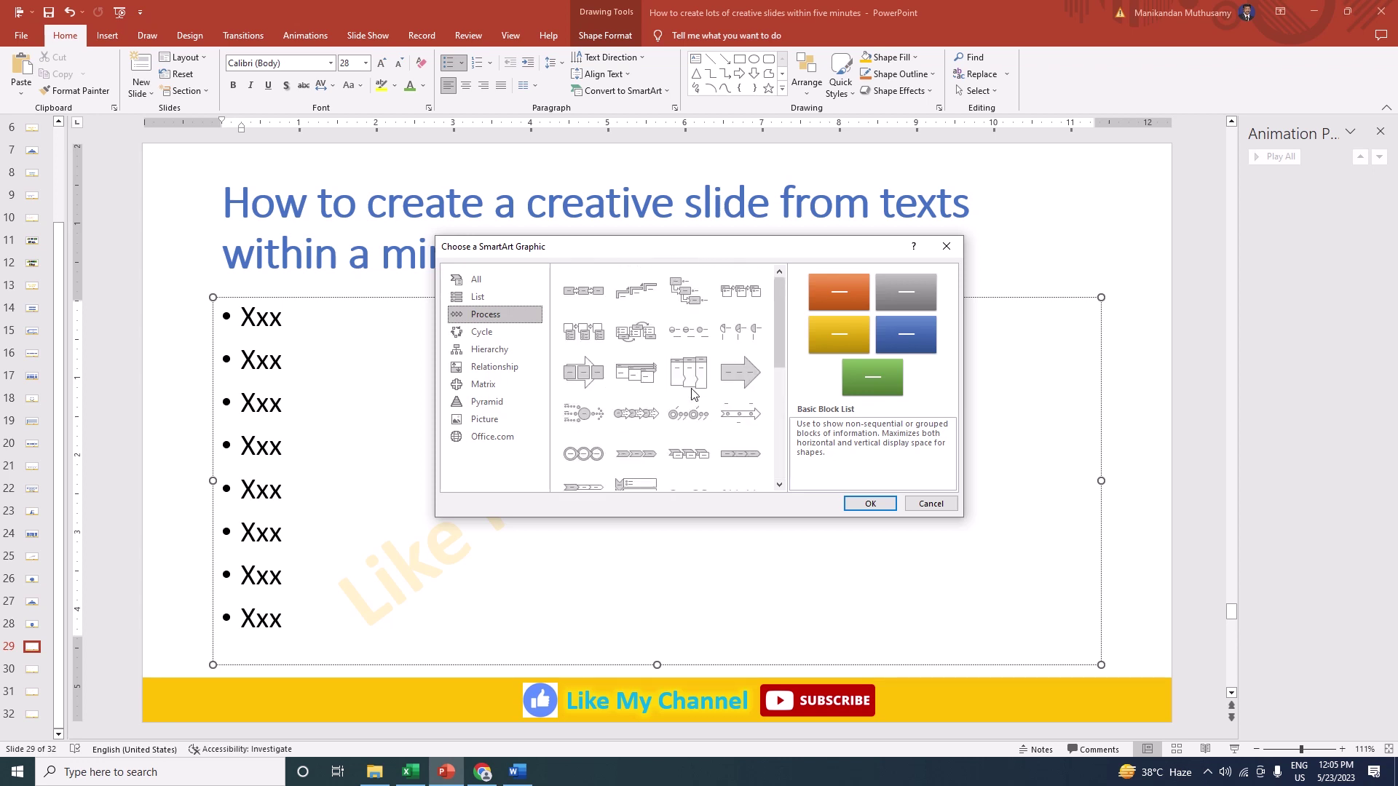
click(636, 290)
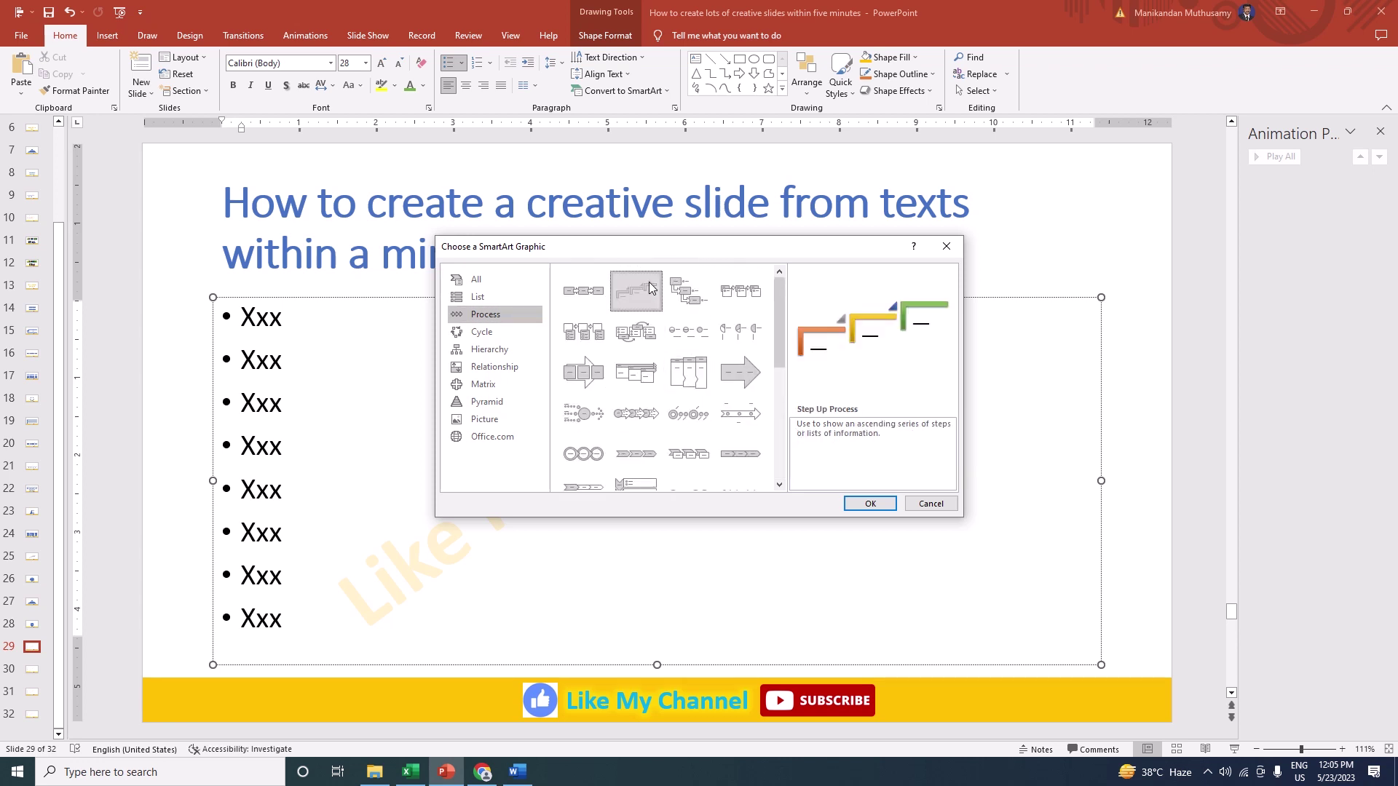
click(871, 504)
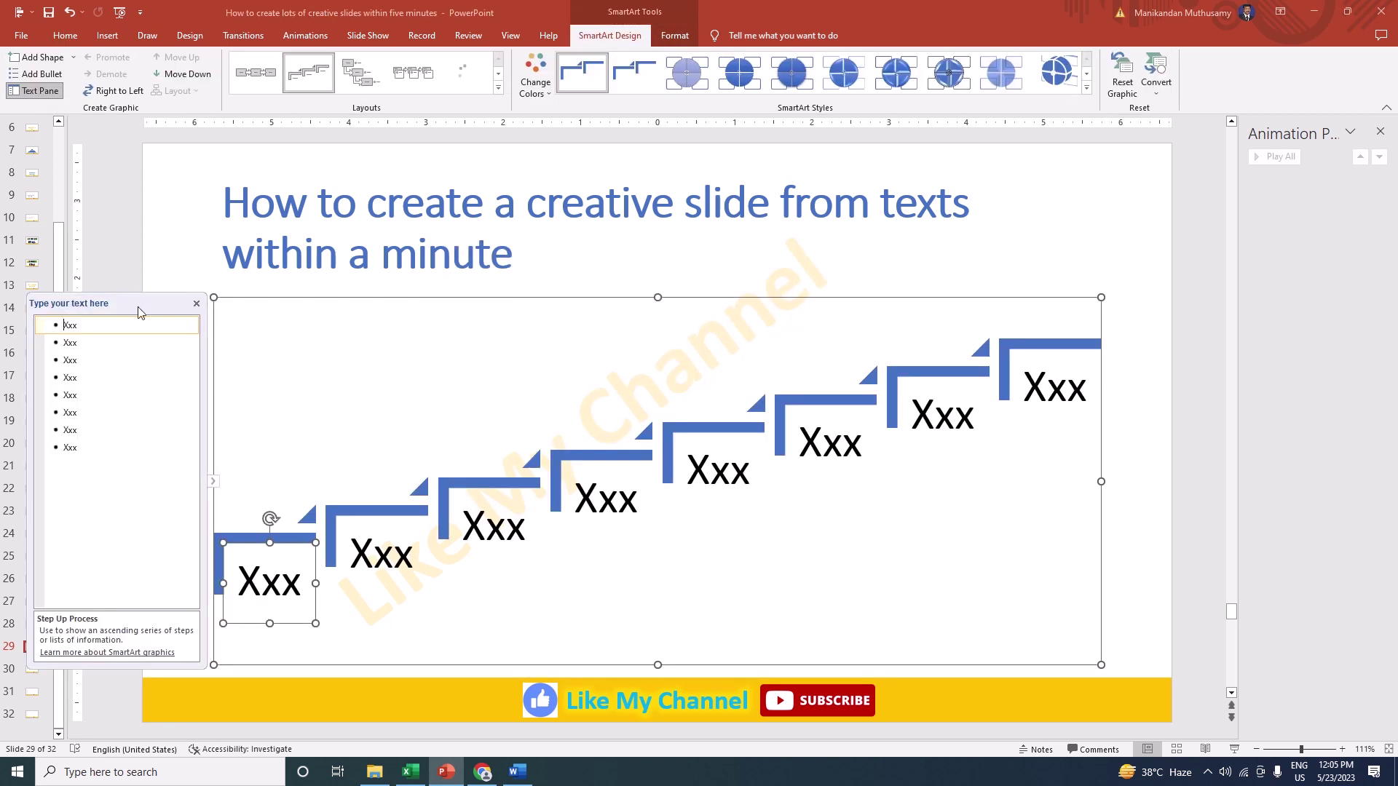
Step: Turn slide 30's bullets into an Alternating Flow SmartArt, then move on to slide 31
click(274, 439)
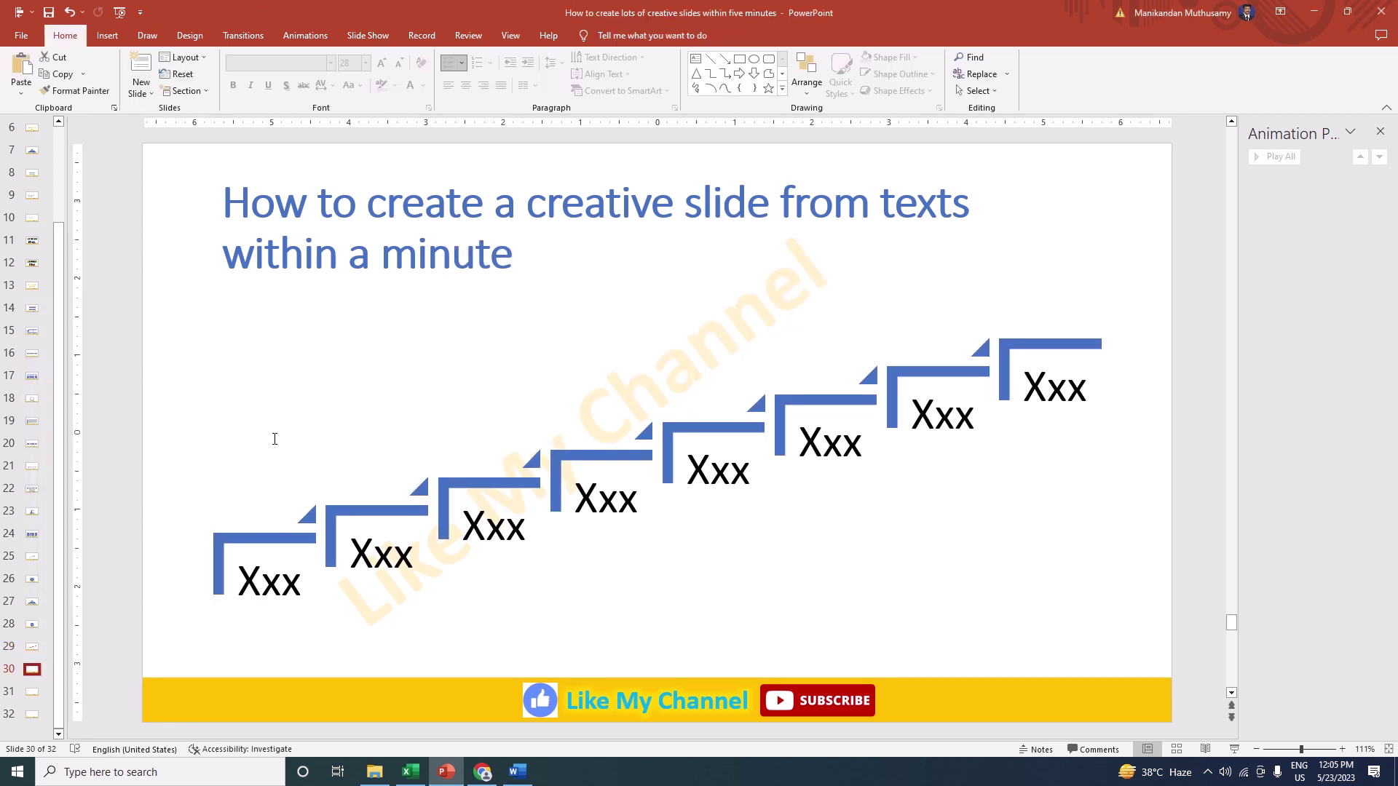
key(ctrl+z)
click(628, 91)
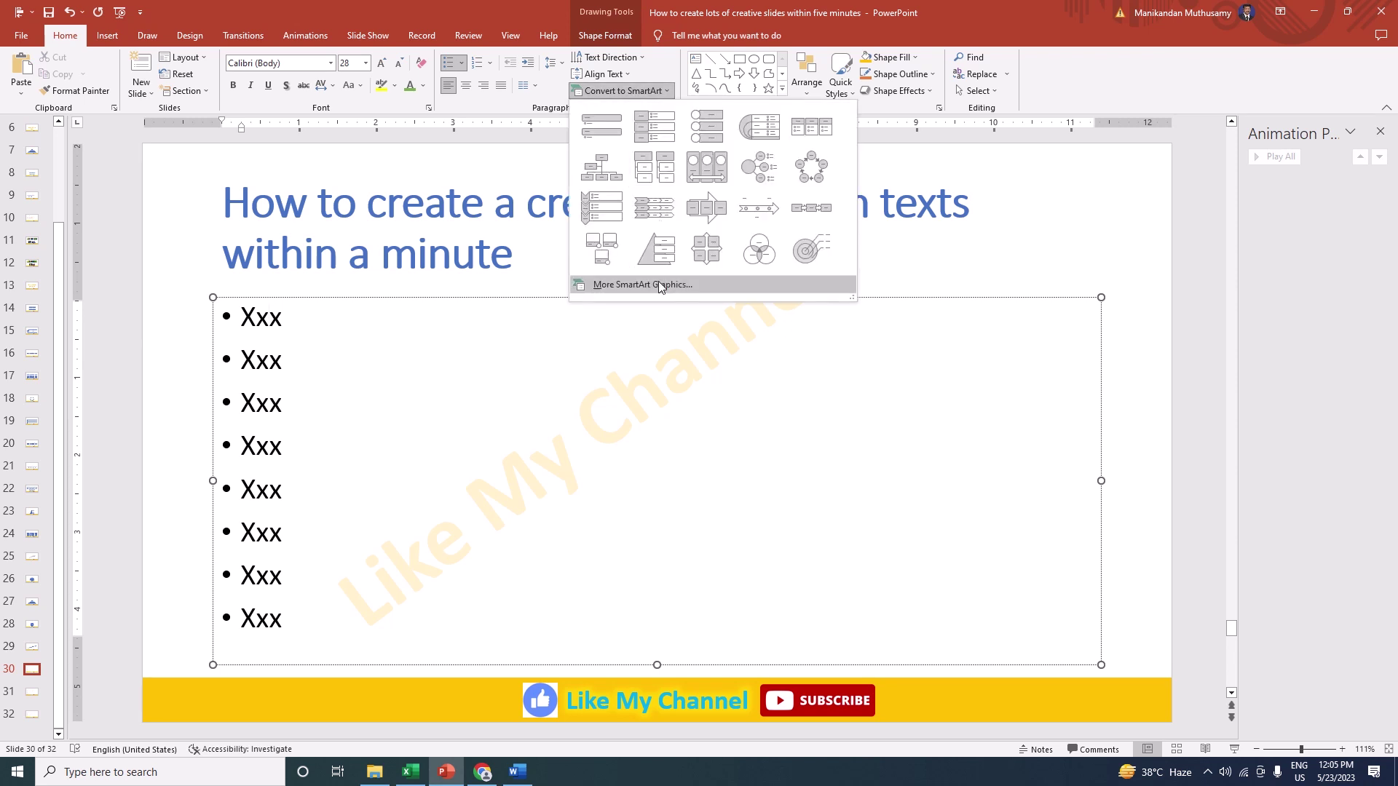
click(660, 284)
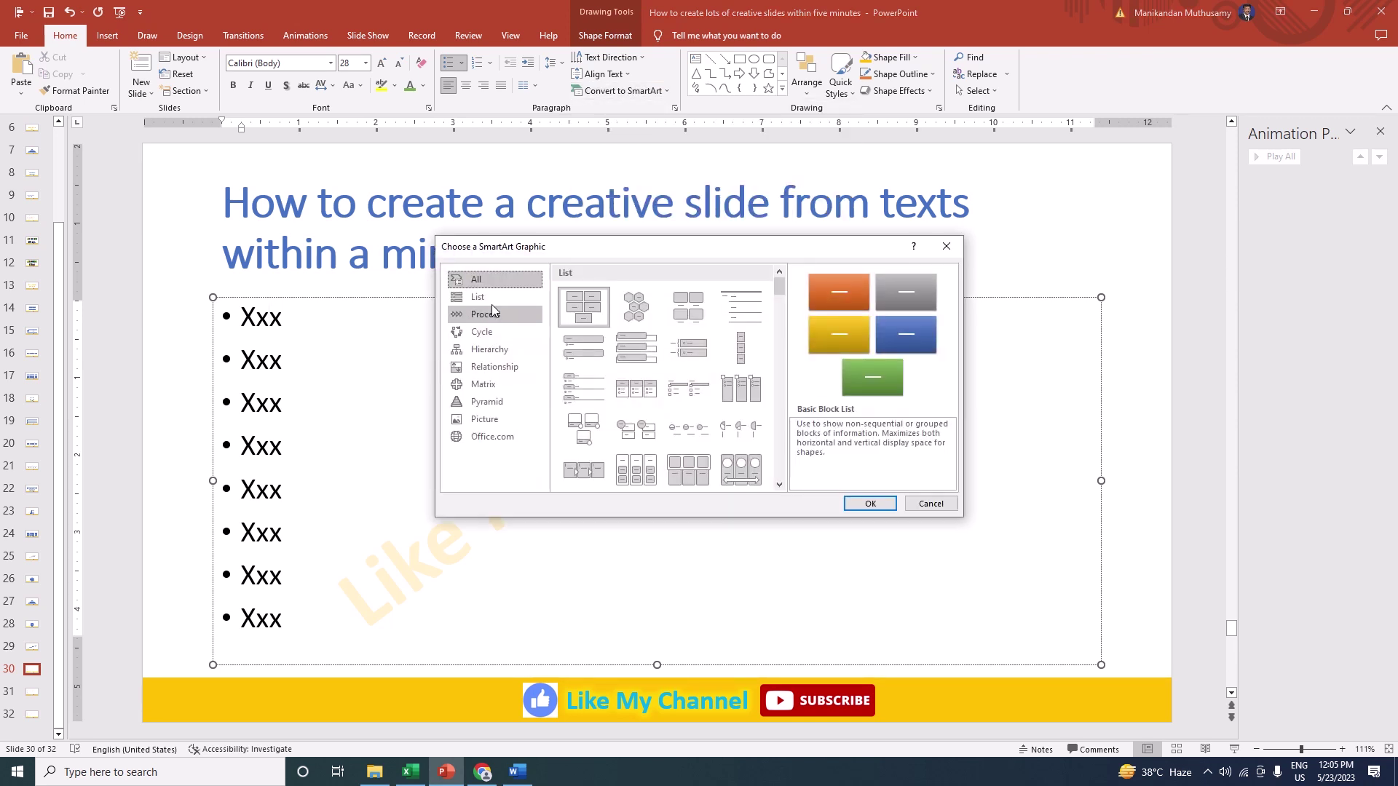
click(490, 313)
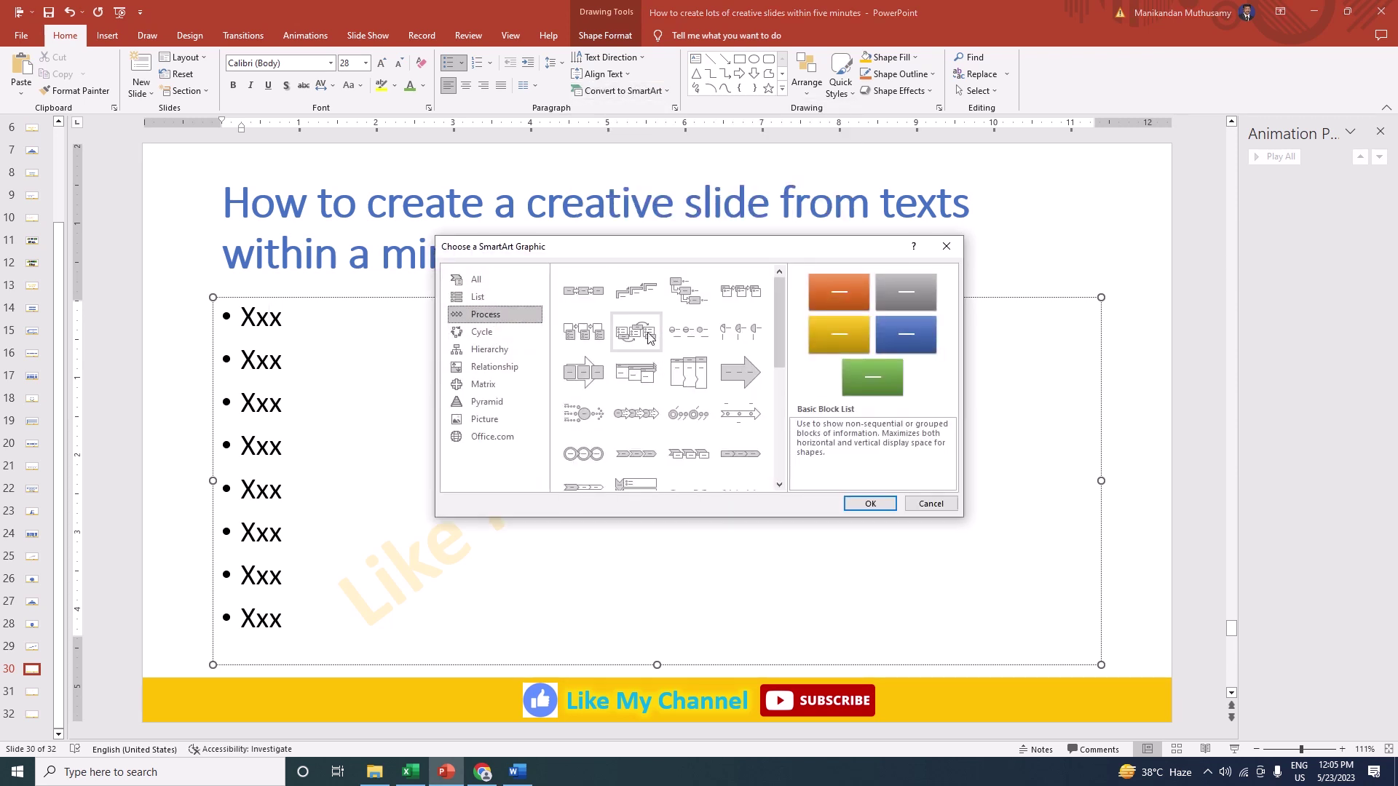
click(644, 333)
click(871, 503)
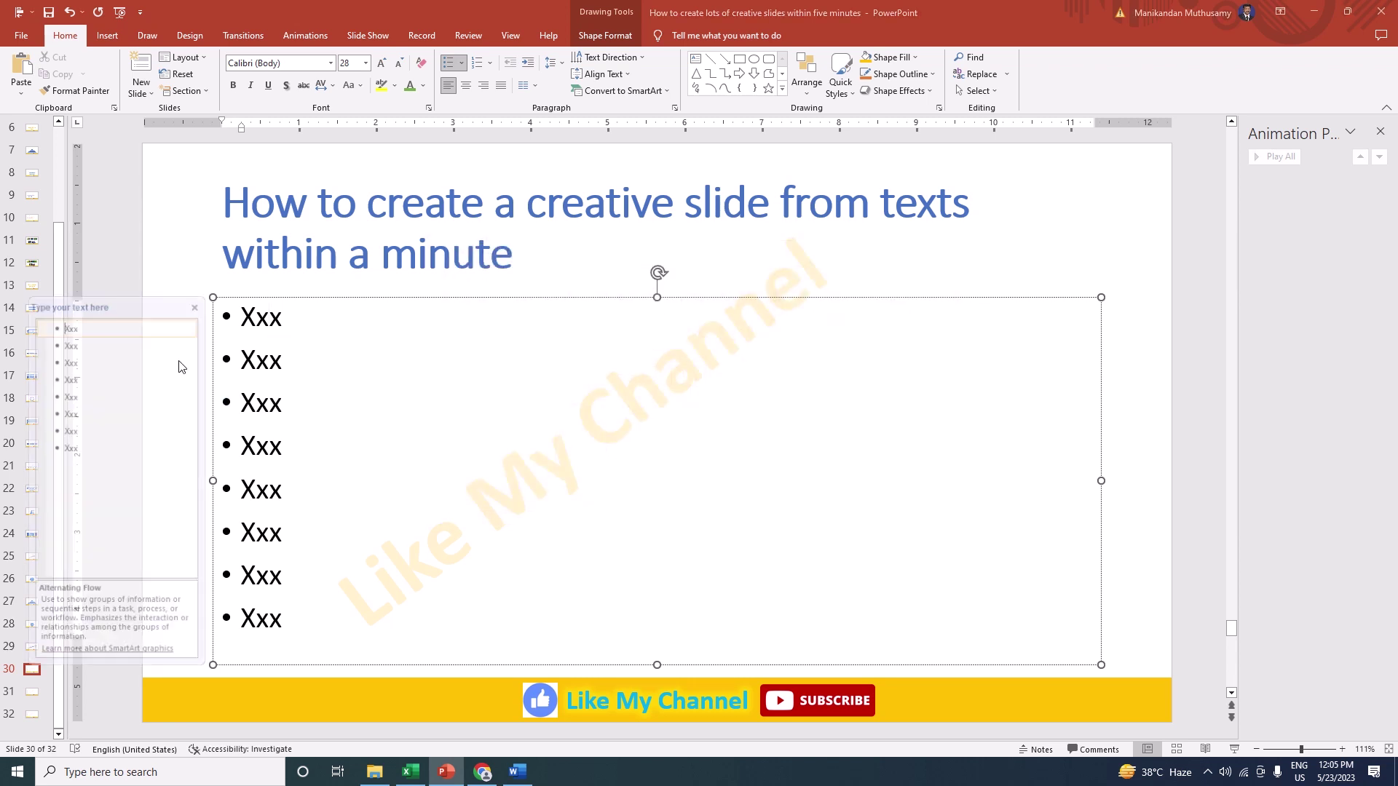
click(105, 517)
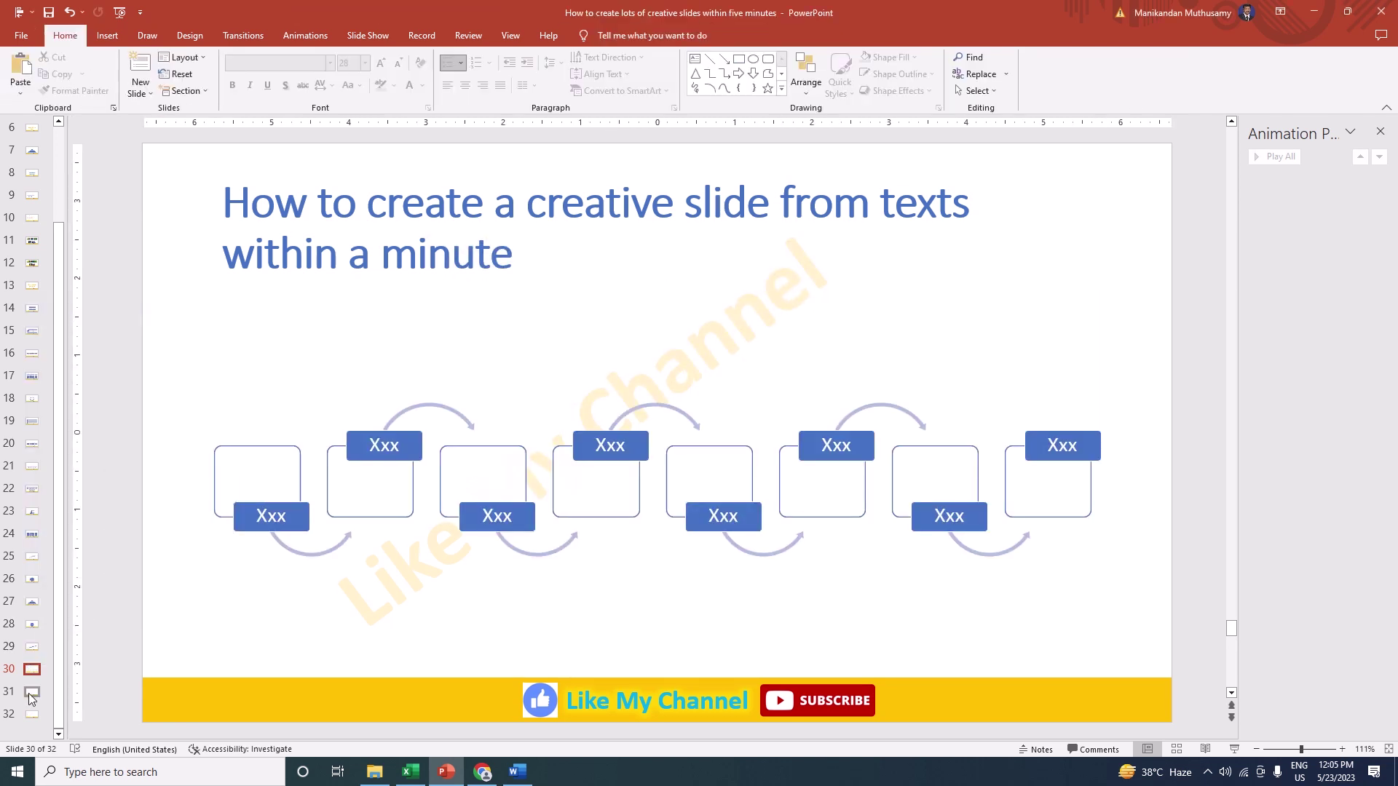
scroll(251, 542, down, 1)
Step: Convert slide 31's eight Xxx bullets into a Horizontal Hierarchy SmartArt layout
click(251, 542)
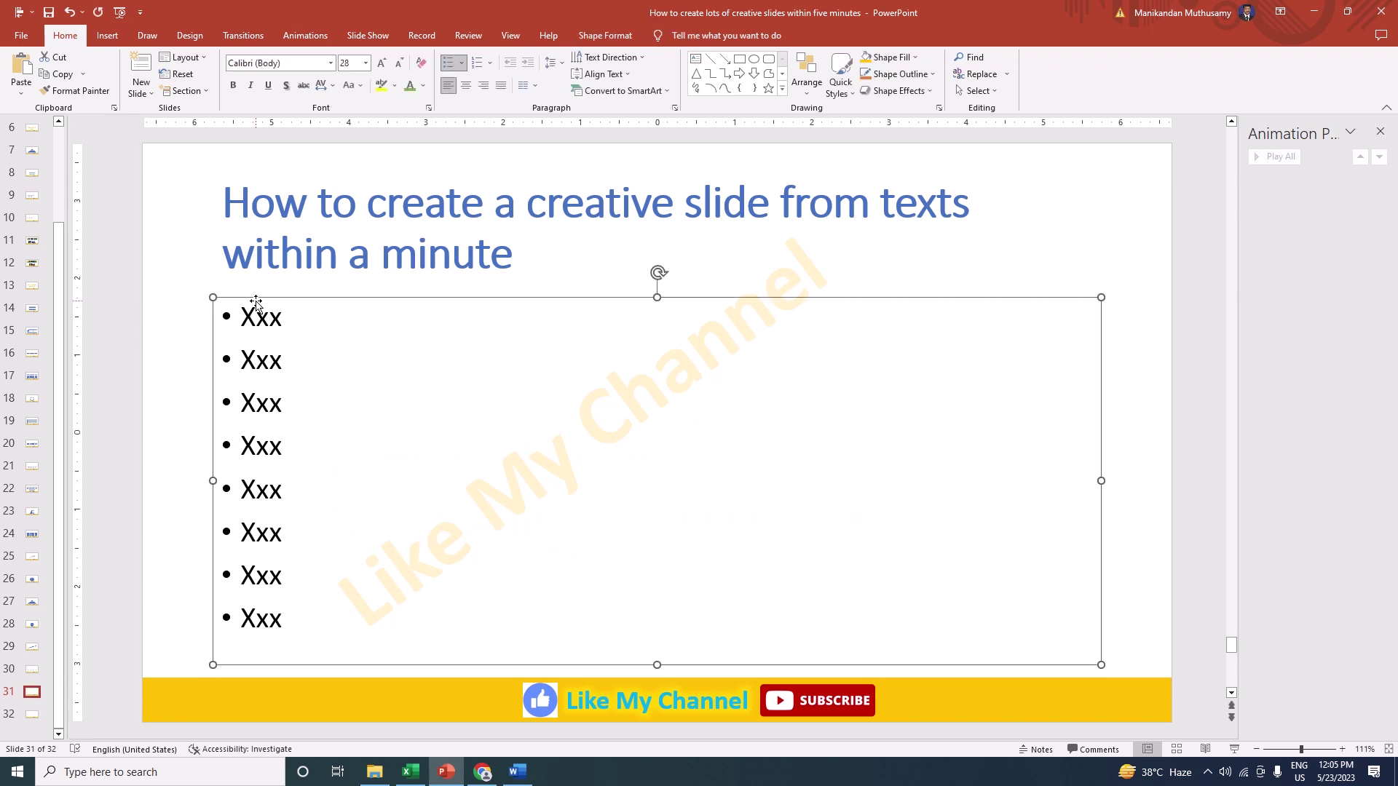
click(622, 91)
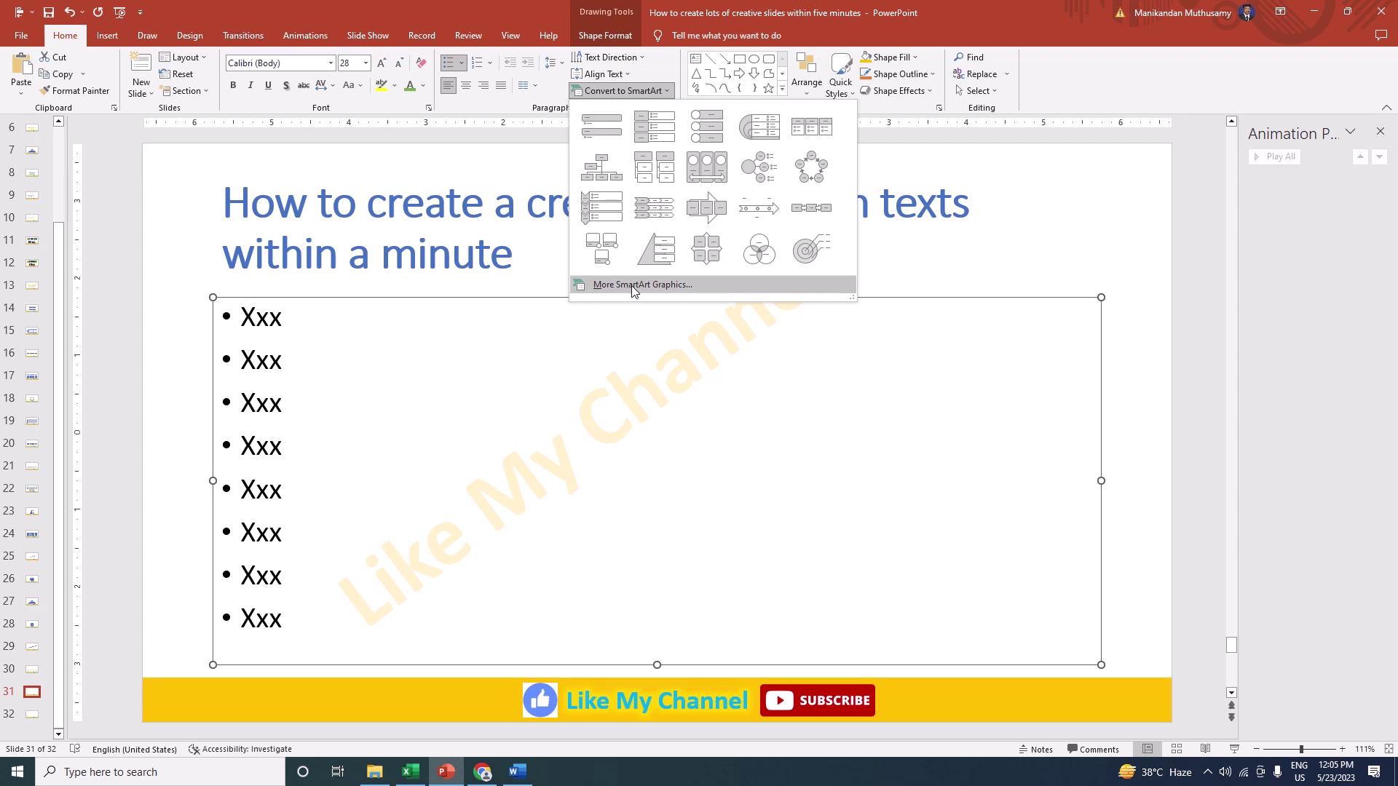
click(632, 286)
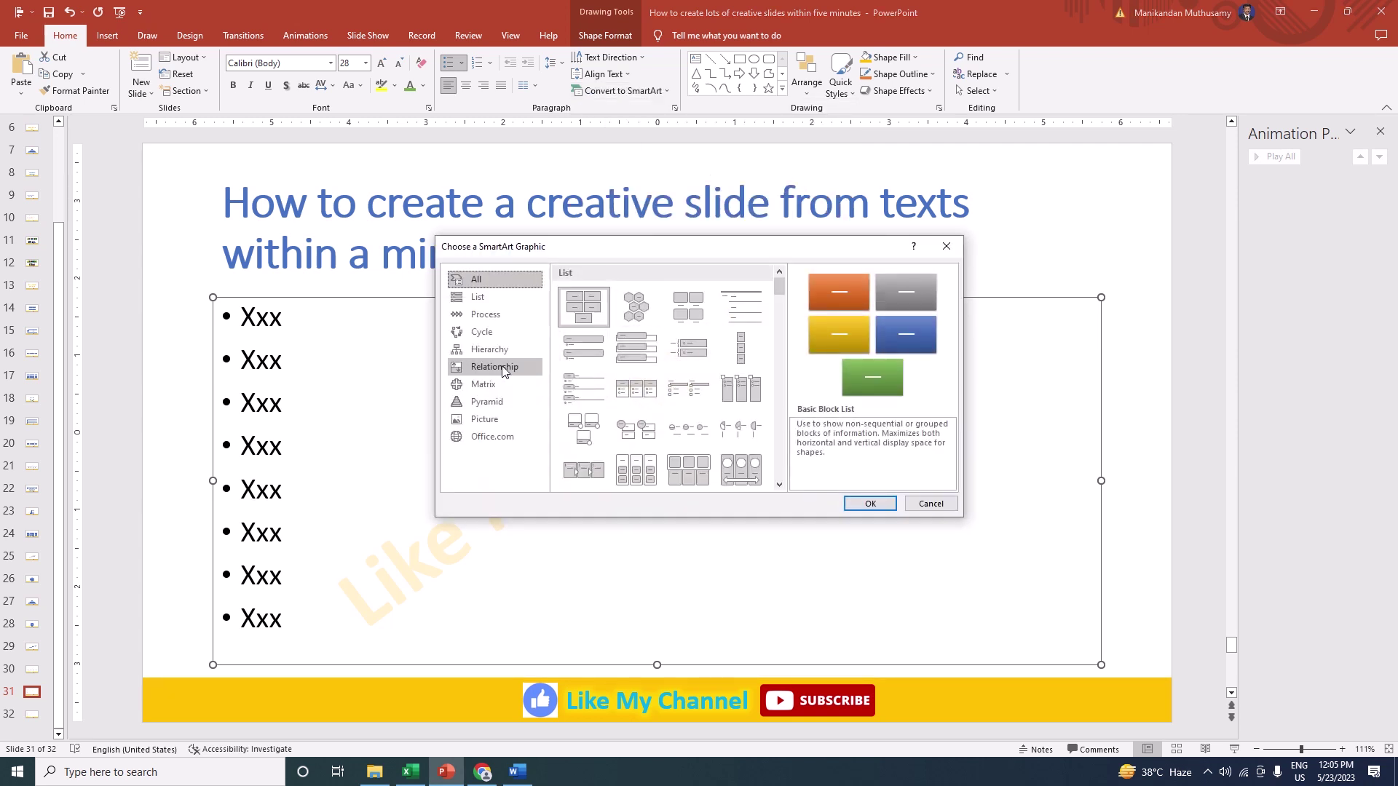
click(503, 354)
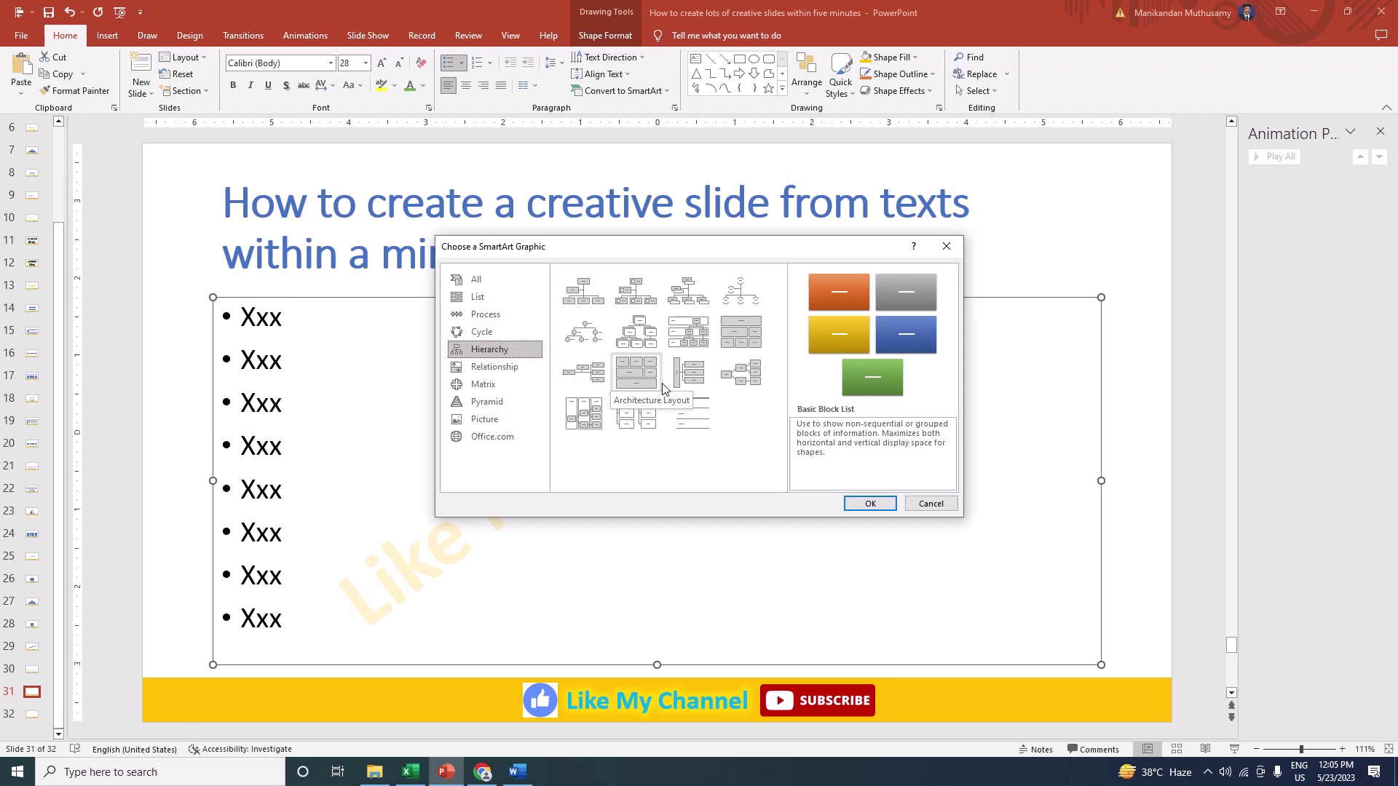
click(743, 386)
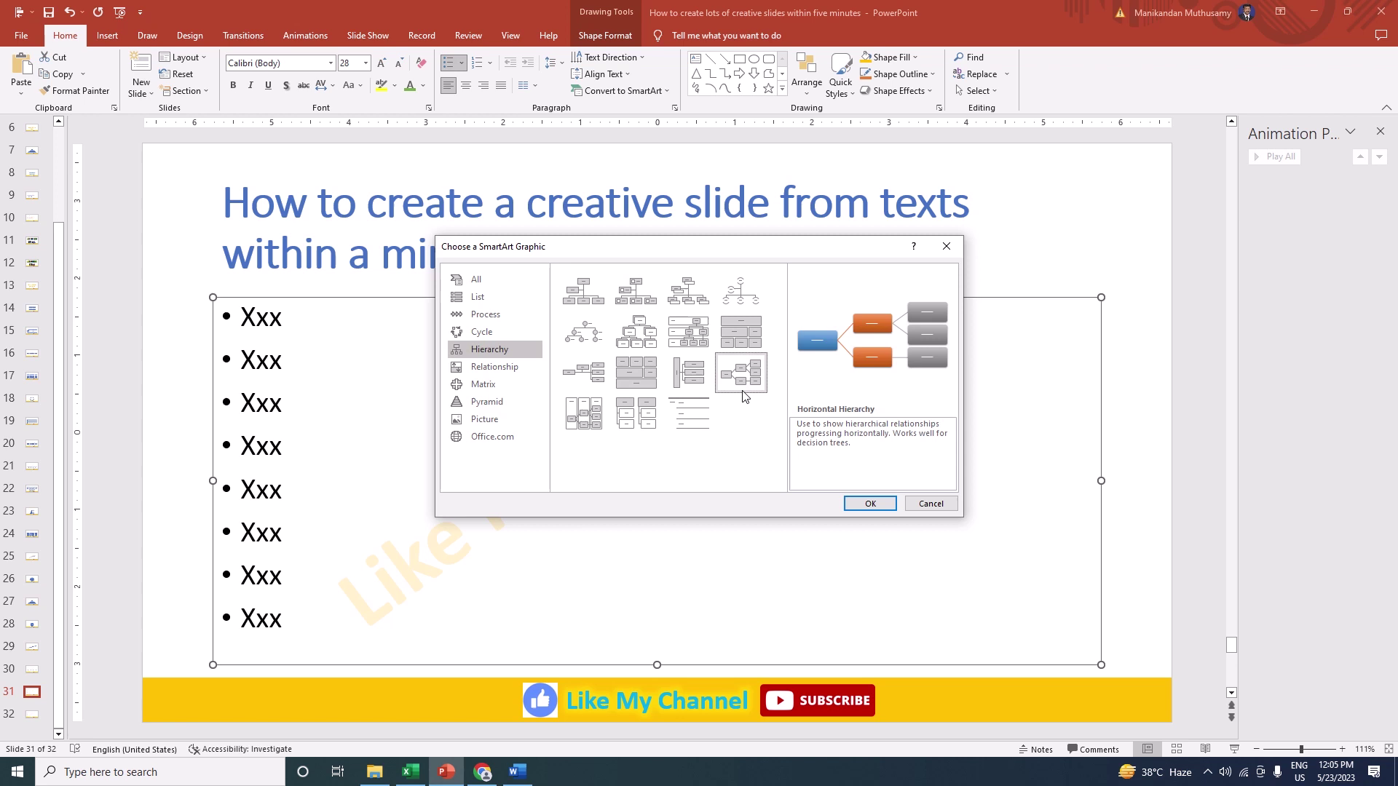
click(870, 503)
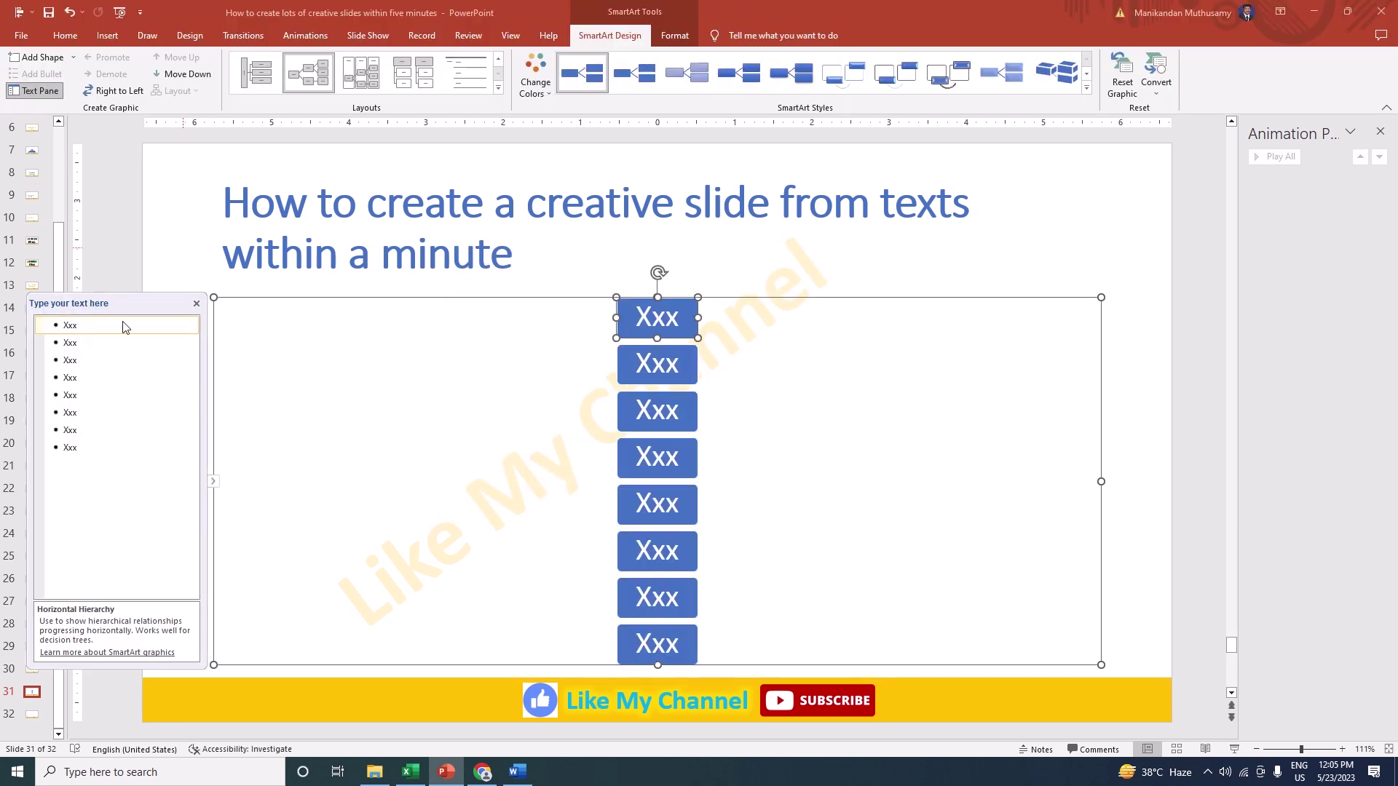
Step: Add three child bullets 'Xxx', 'xxx' and 'xx' under the first hierarchy node
key(Return)
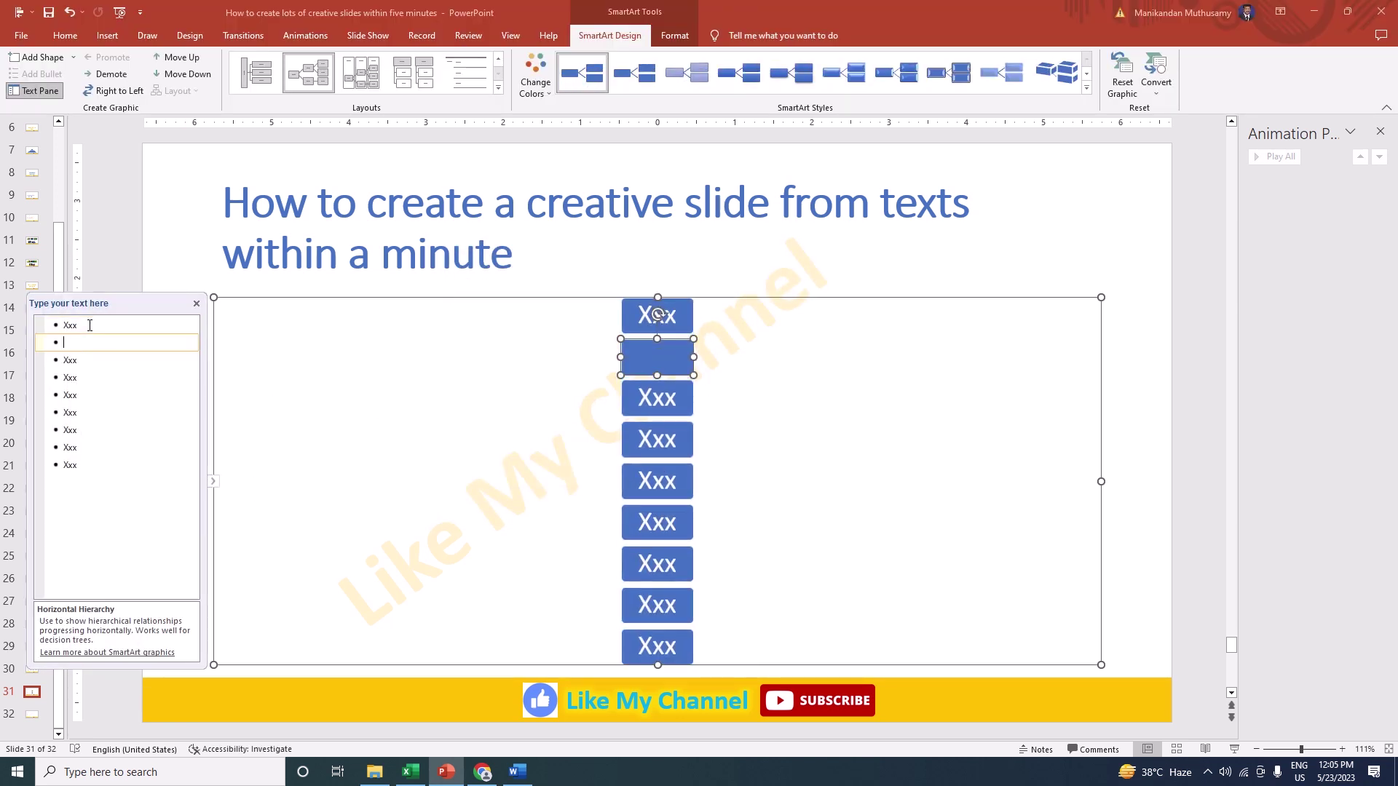
key(Tab)
text(Xxx)
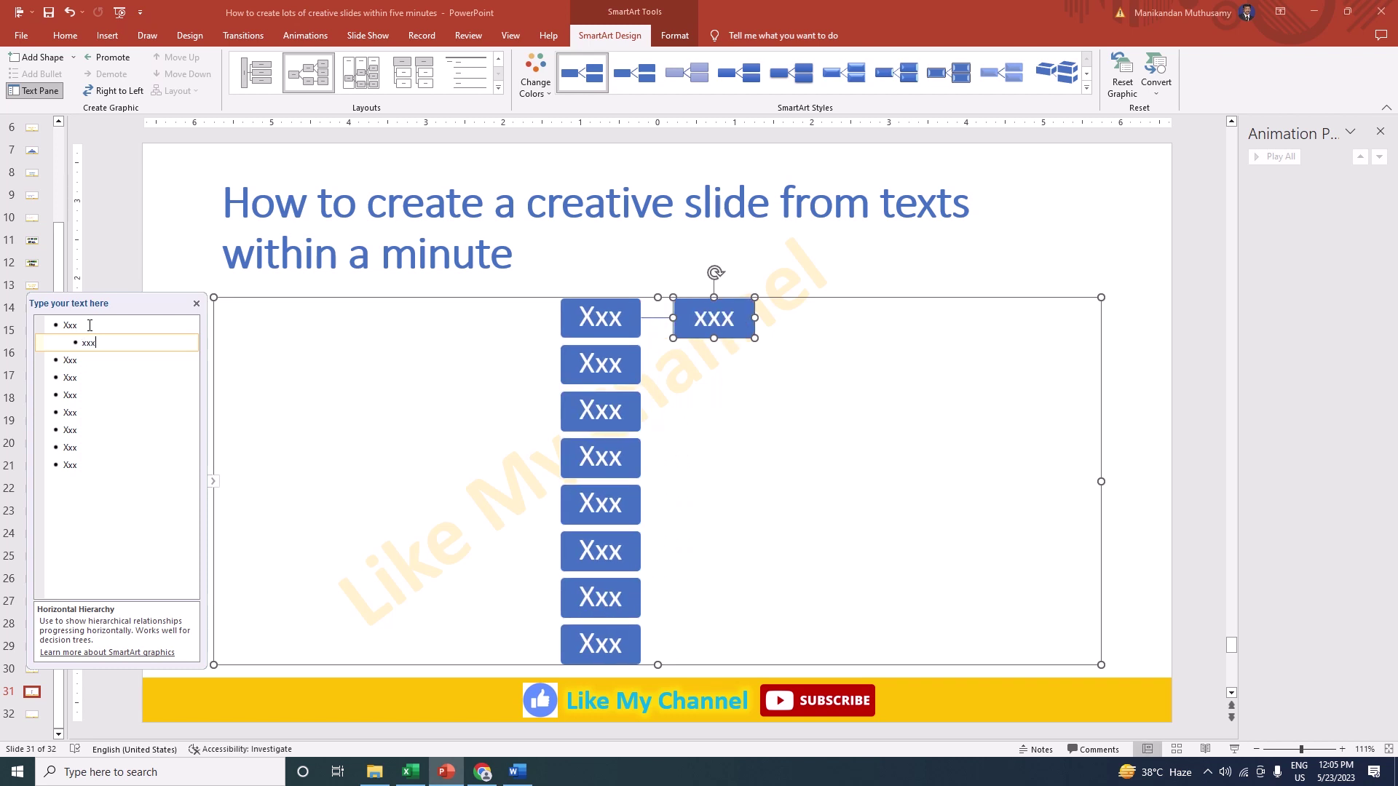
key(Return)
text(xxx)
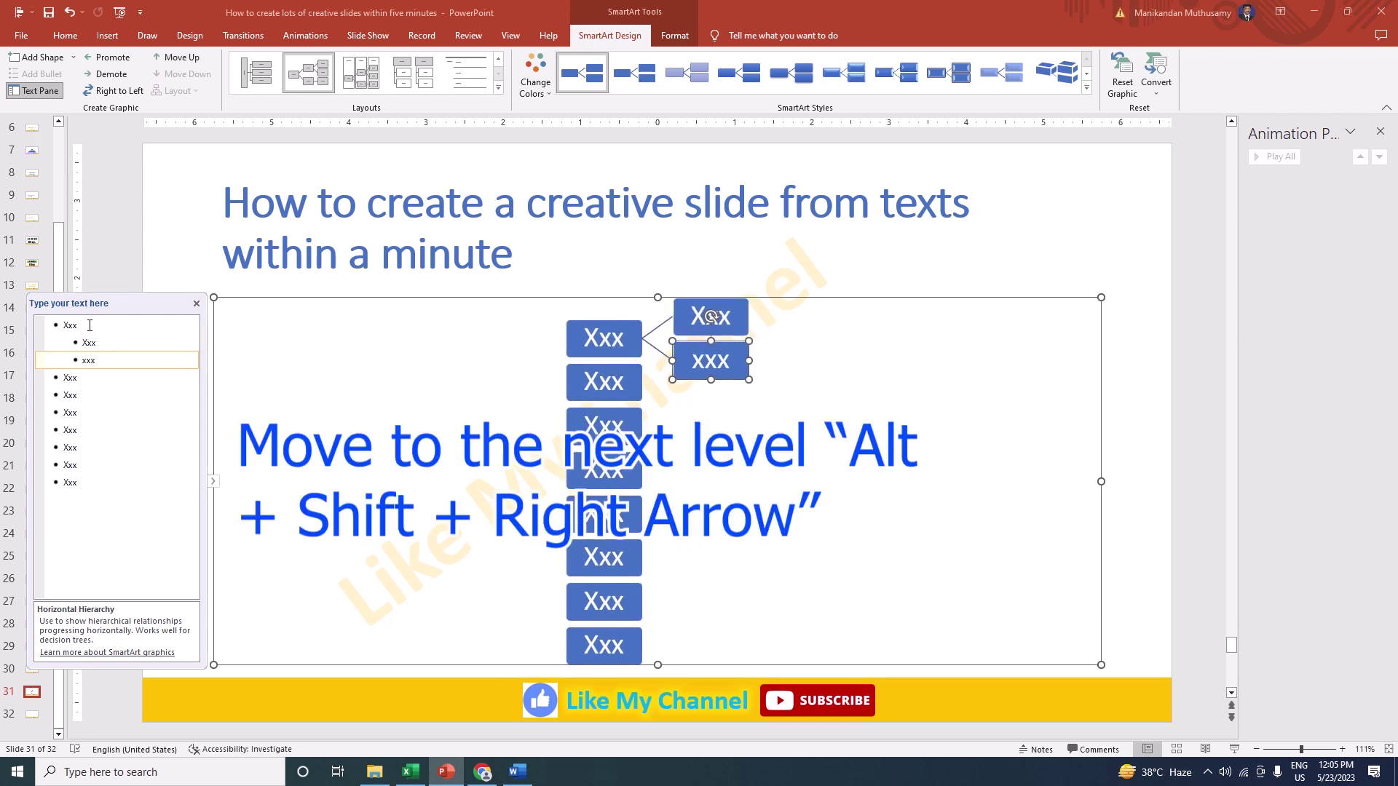
key(Return)
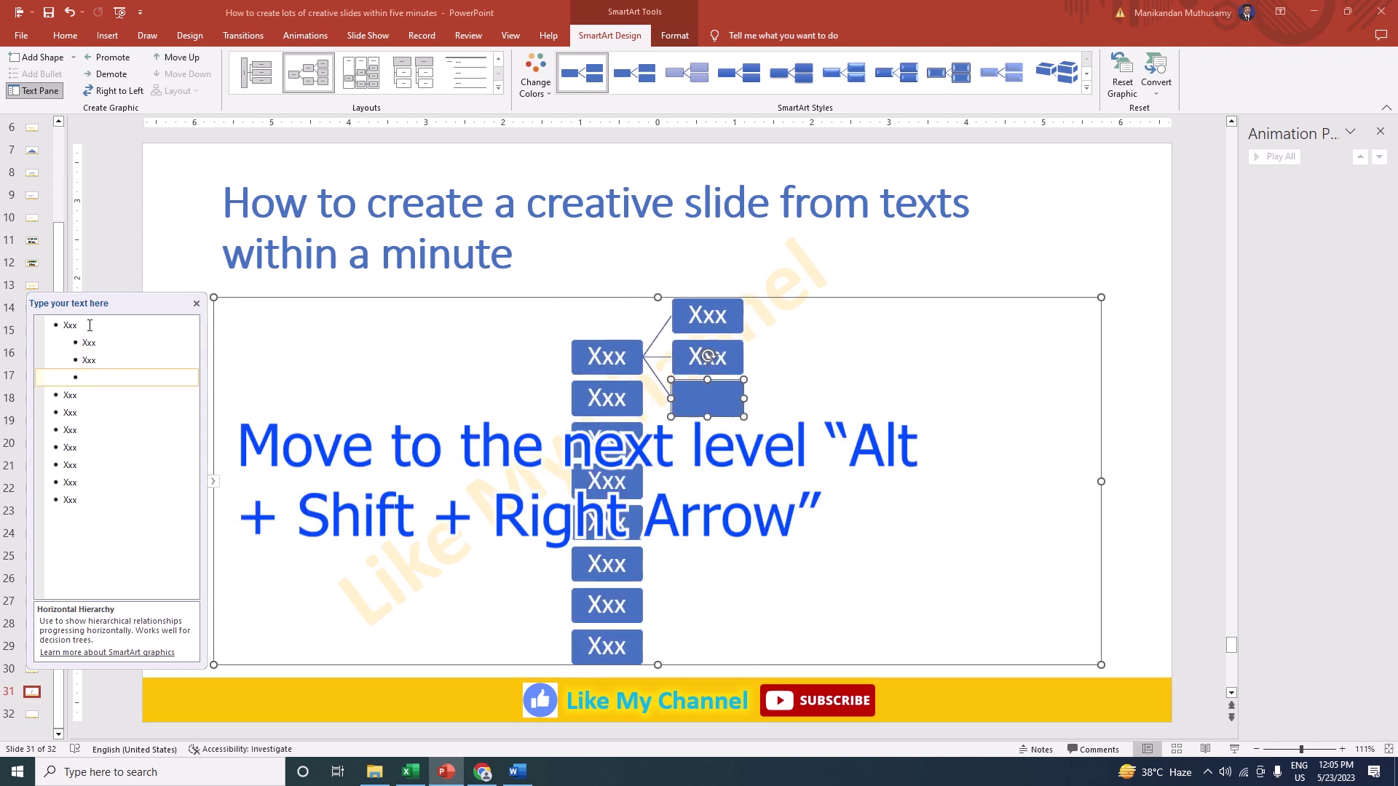
text(xxx)
Step: Give the second node a 'xxx' child with two third-level bullets, one 'xxx', one empty
click(80, 395)
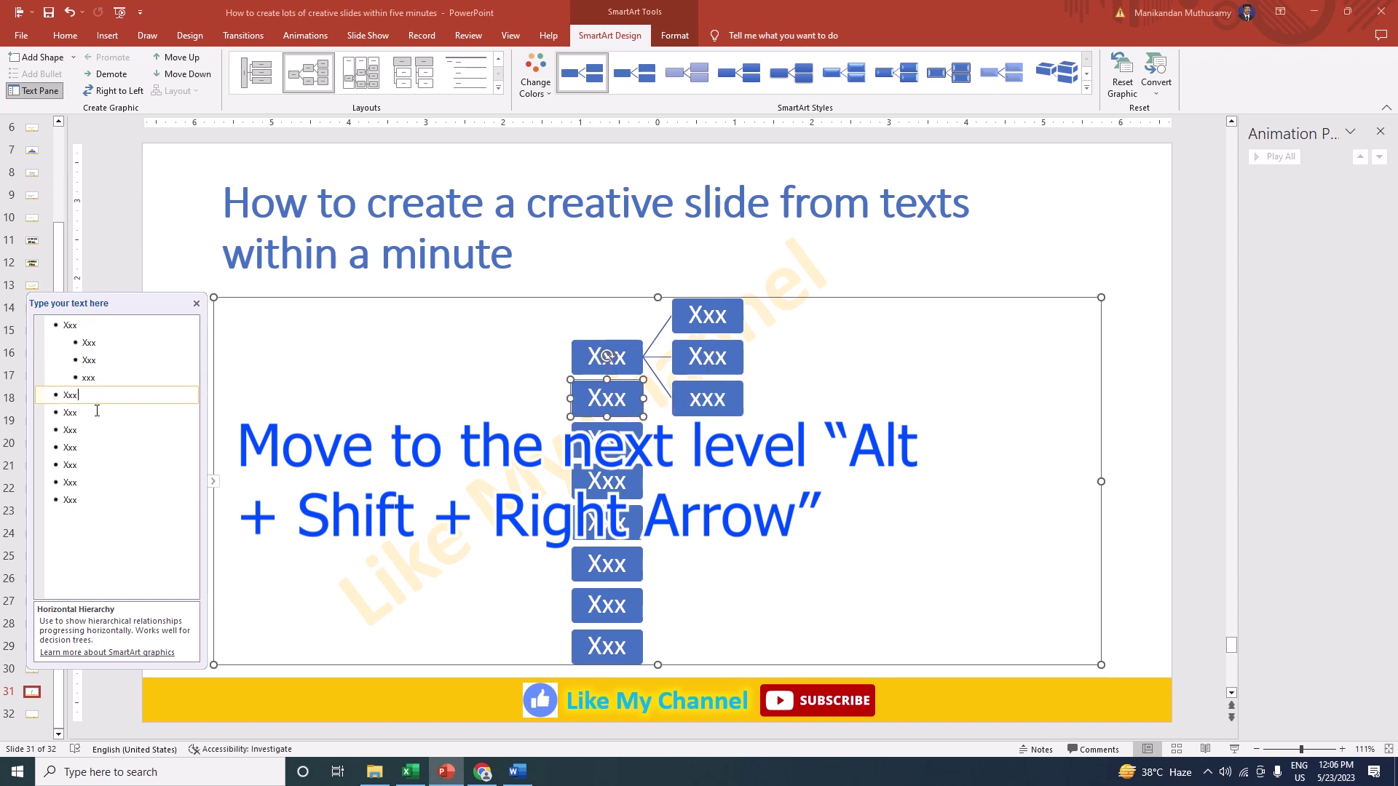
key(Return)
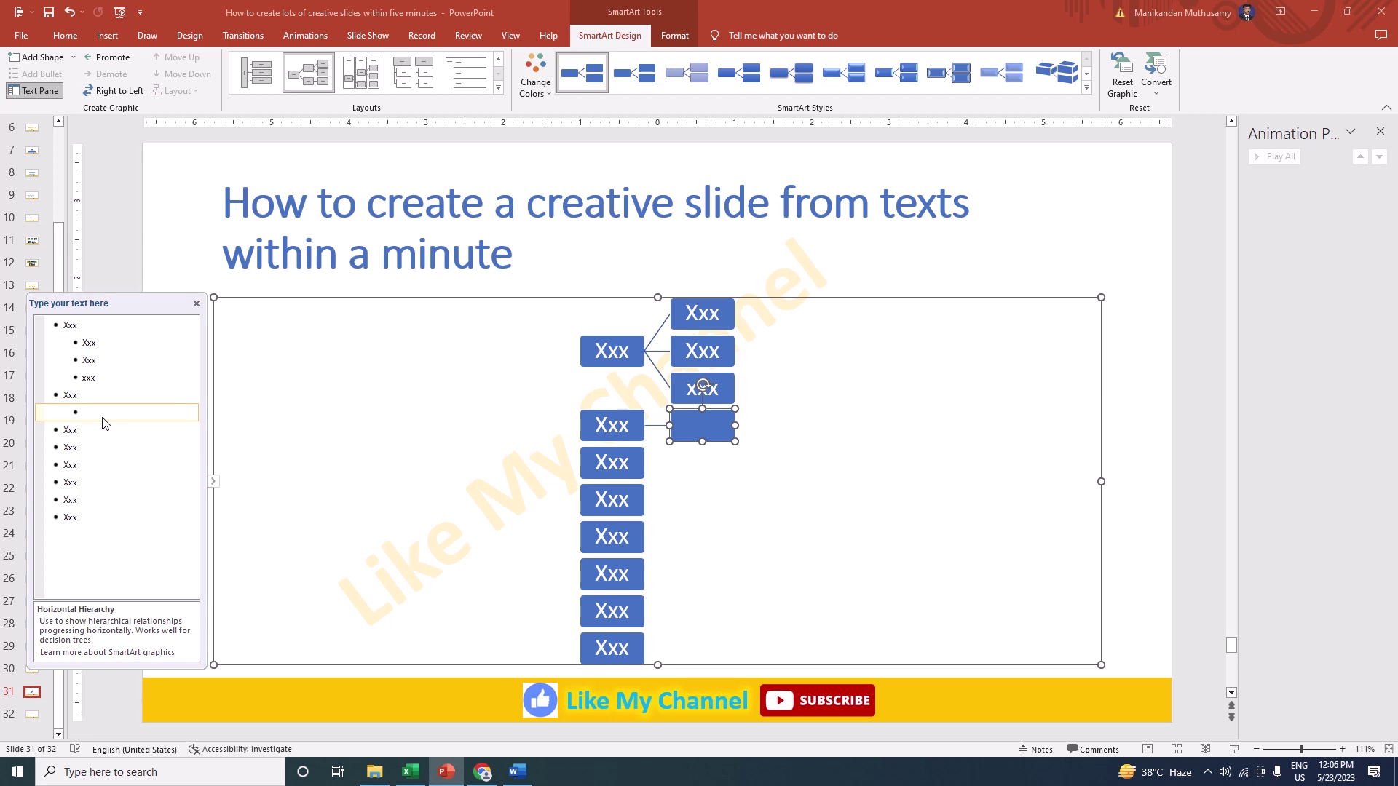
text(xxx)
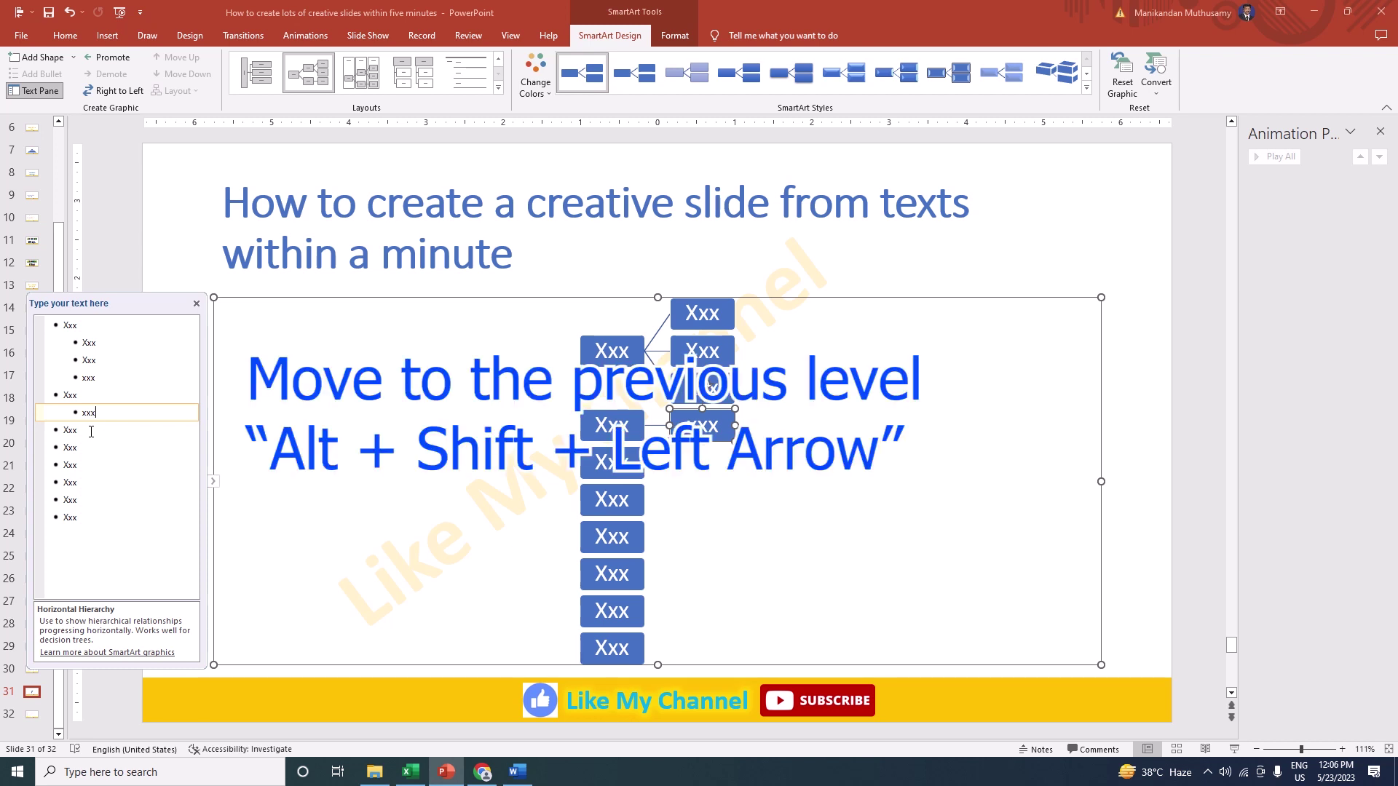
key(Return)
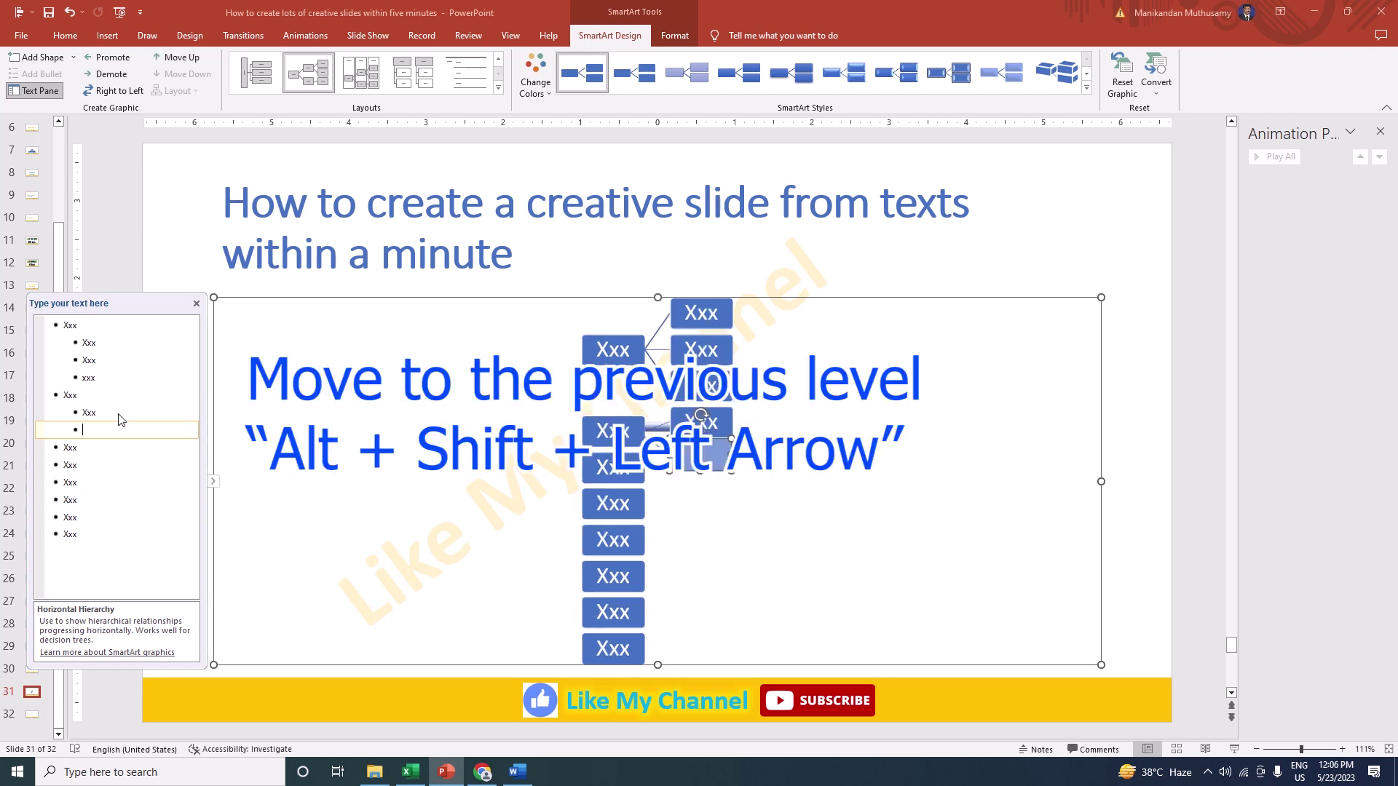
key(Tab)
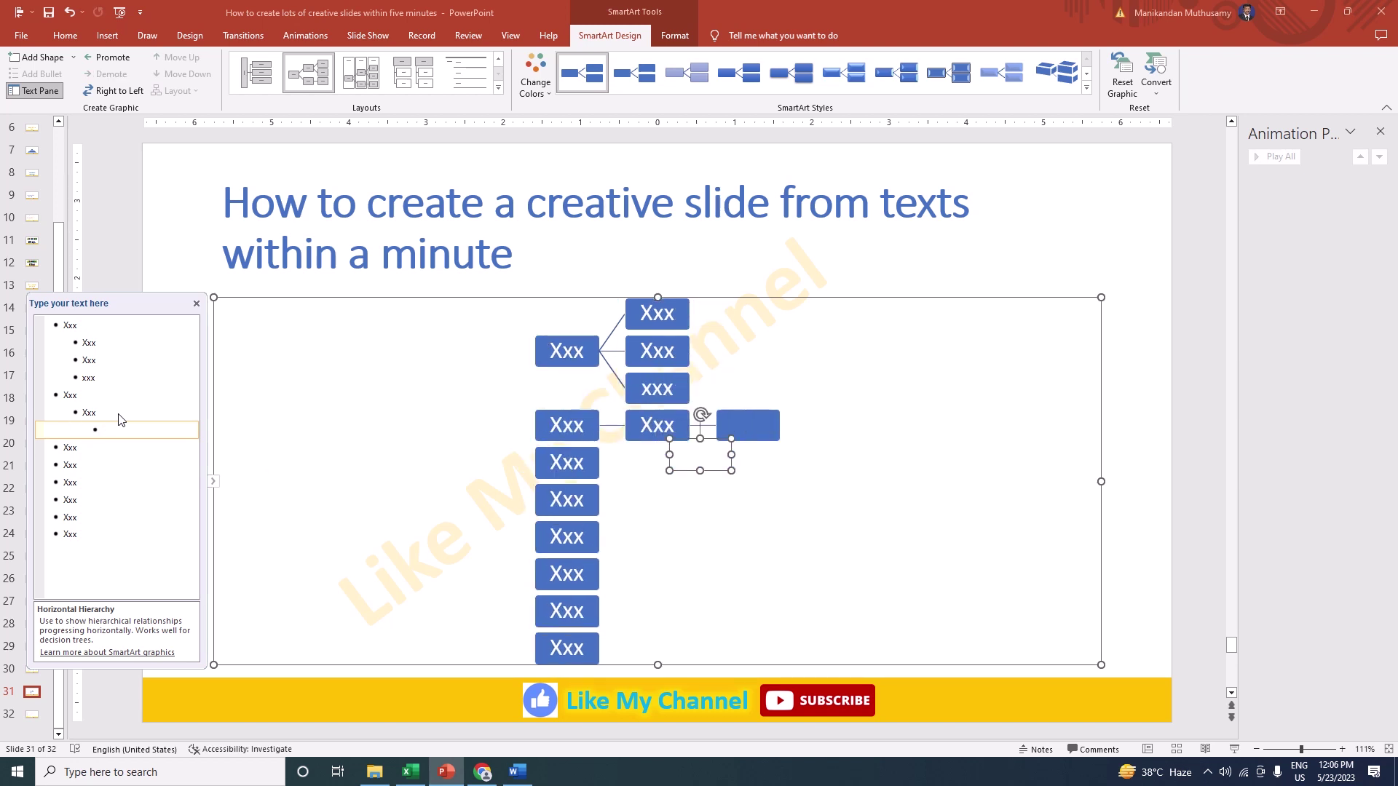
text(xxx)
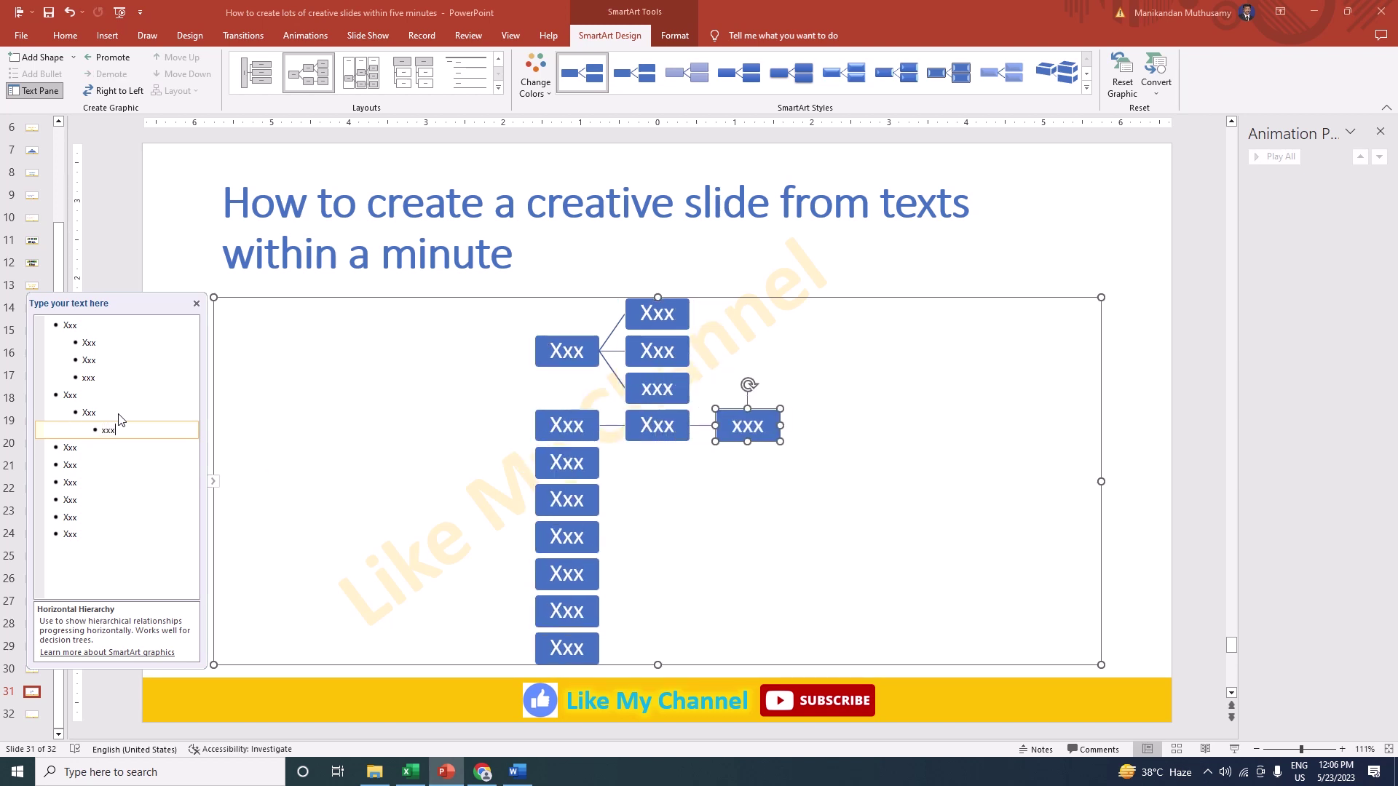
key(Return)
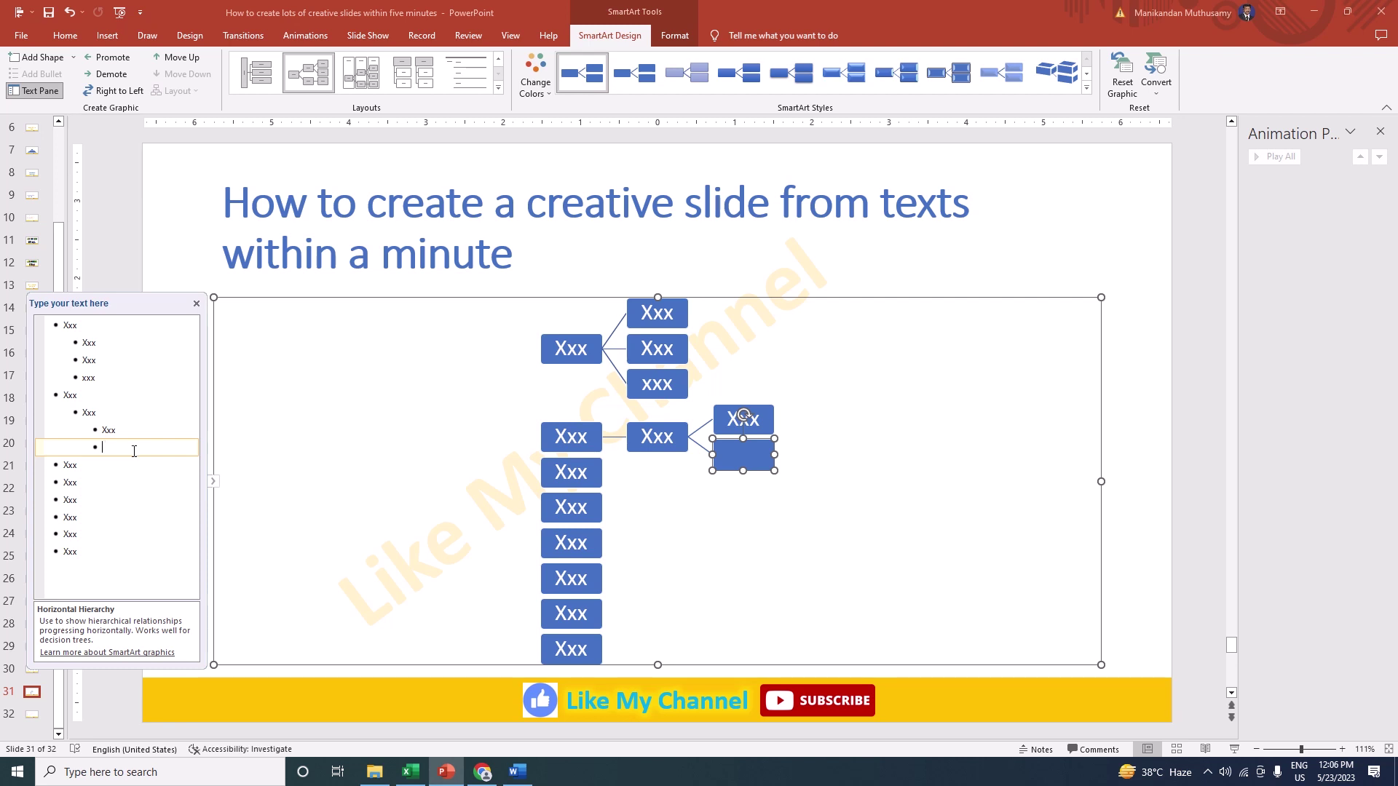
Step: In the Text Pane, demote the empty bullet as 'xx', then add a demoted 'xxx' under the next Xxx
key(Tab)
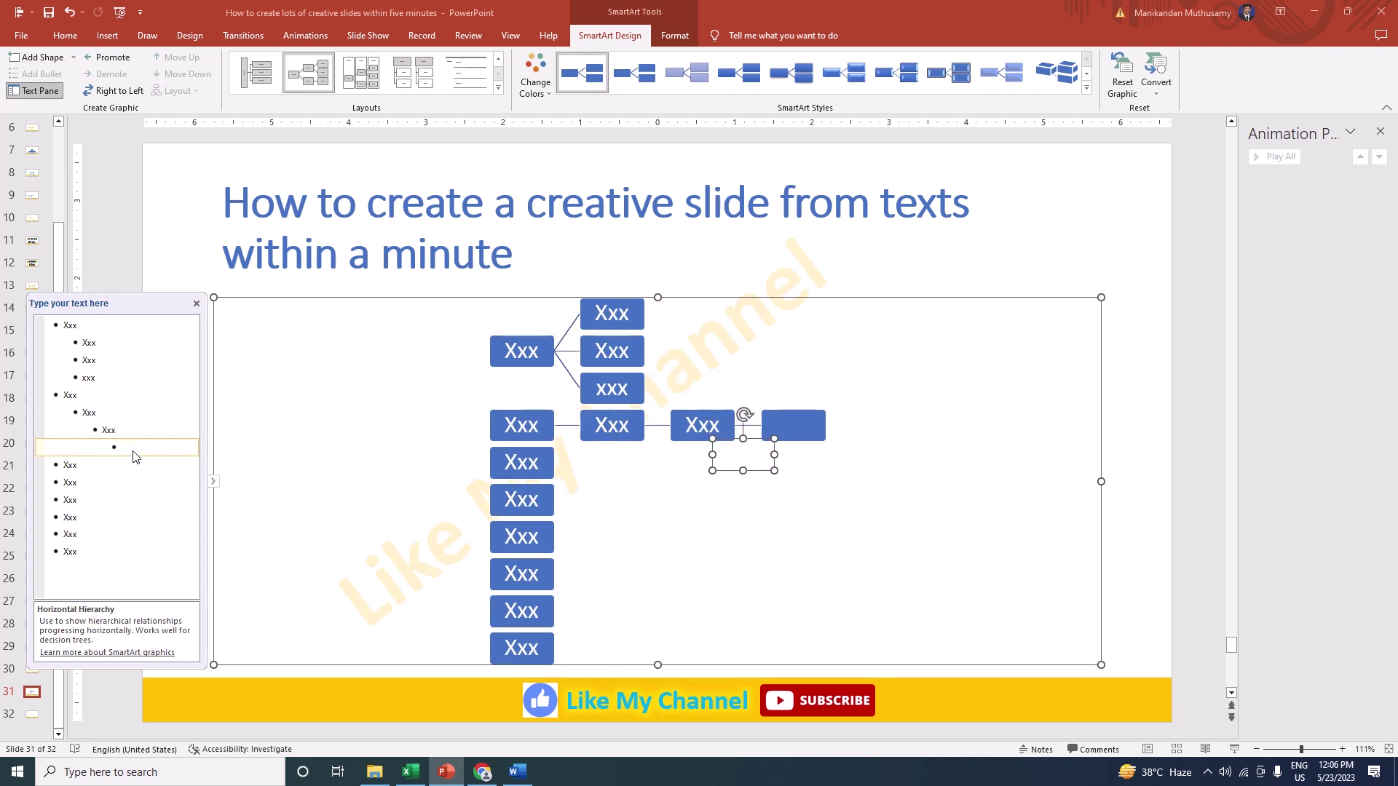
text(xxx)
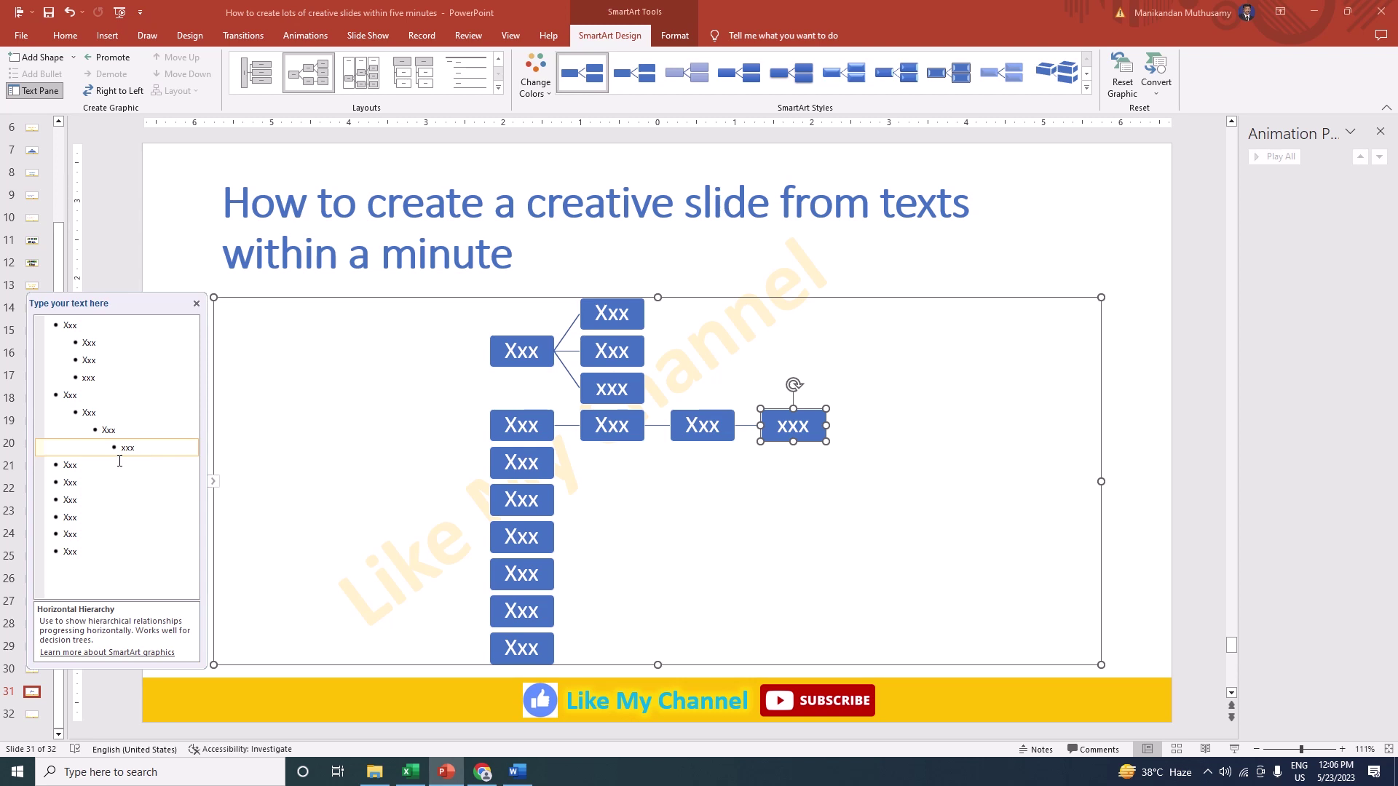
click(117, 464)
key(Return)
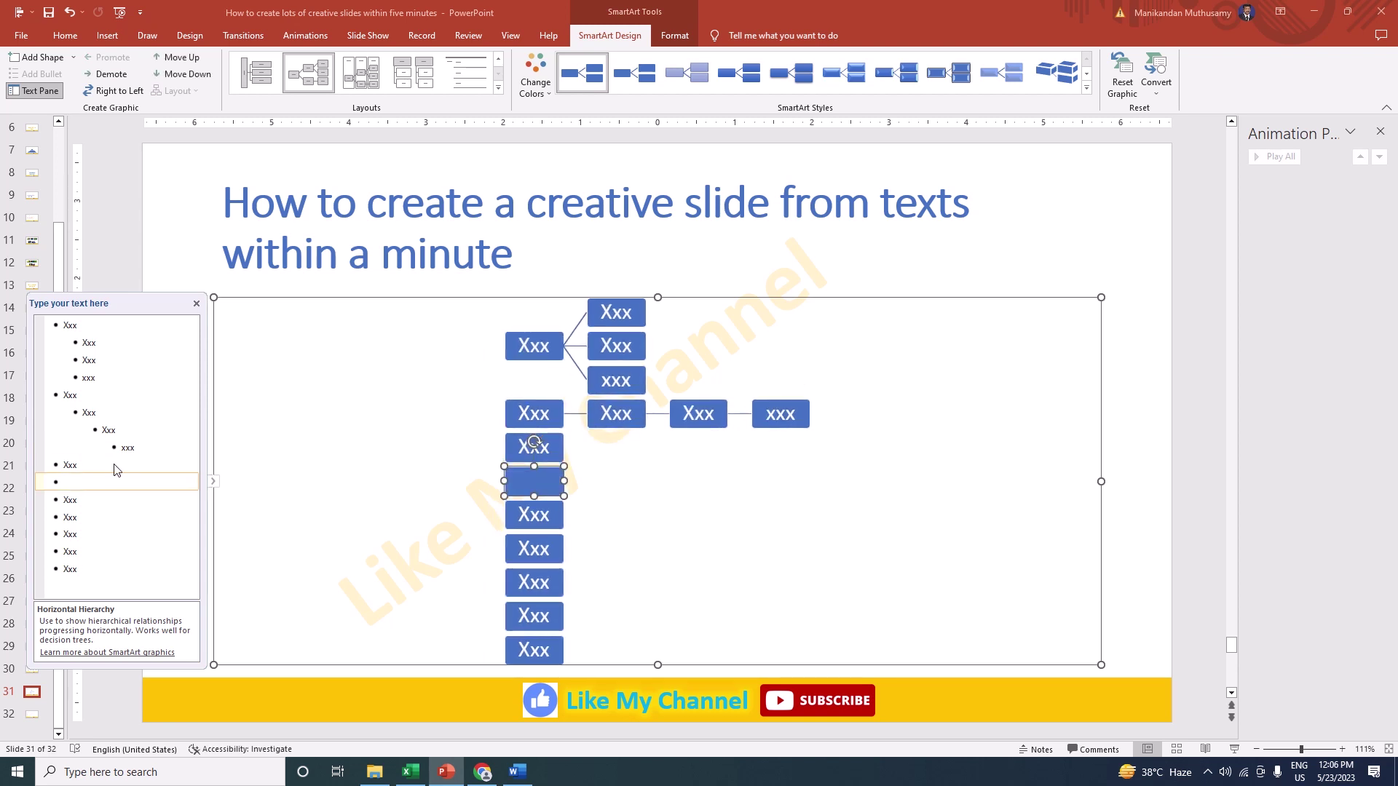
key(alt)
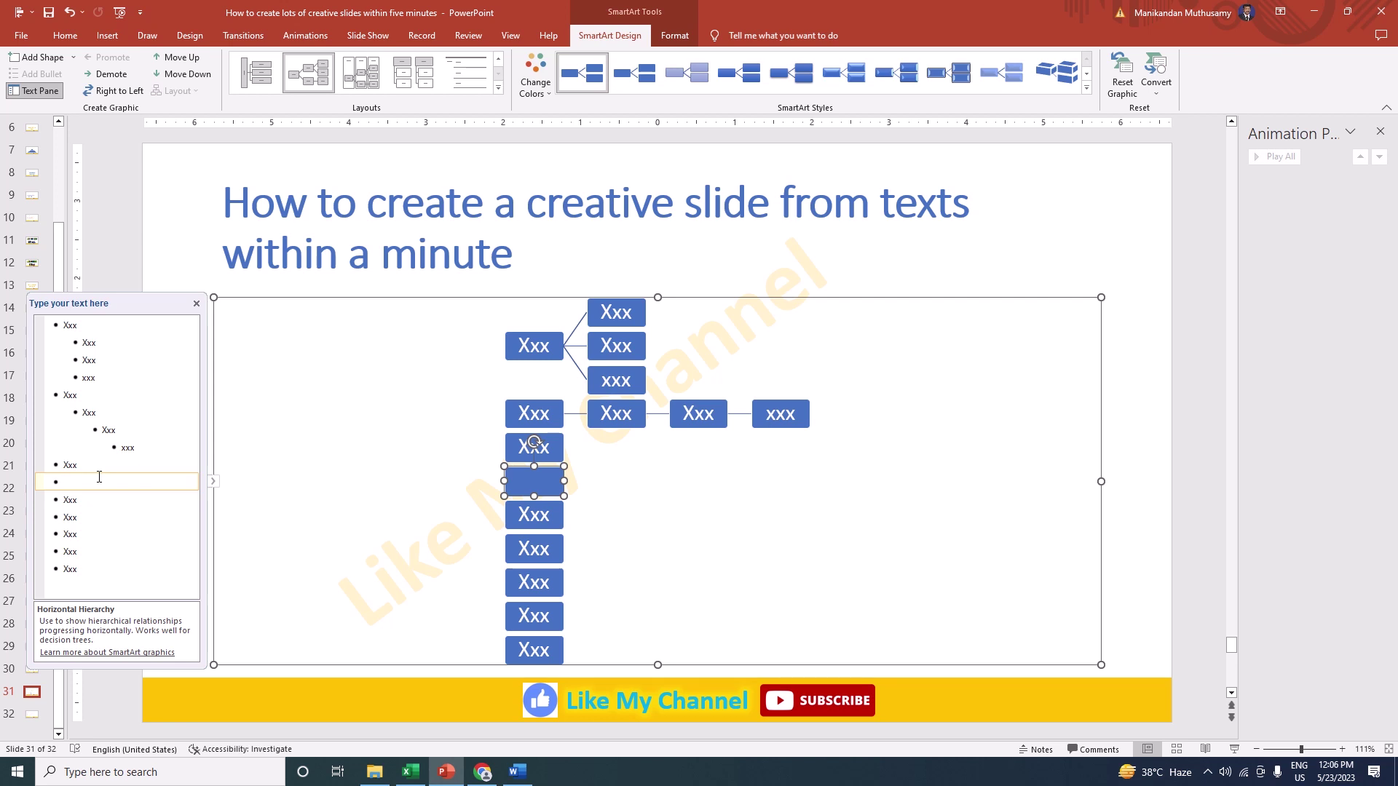
key(Tab)
text(xxx)
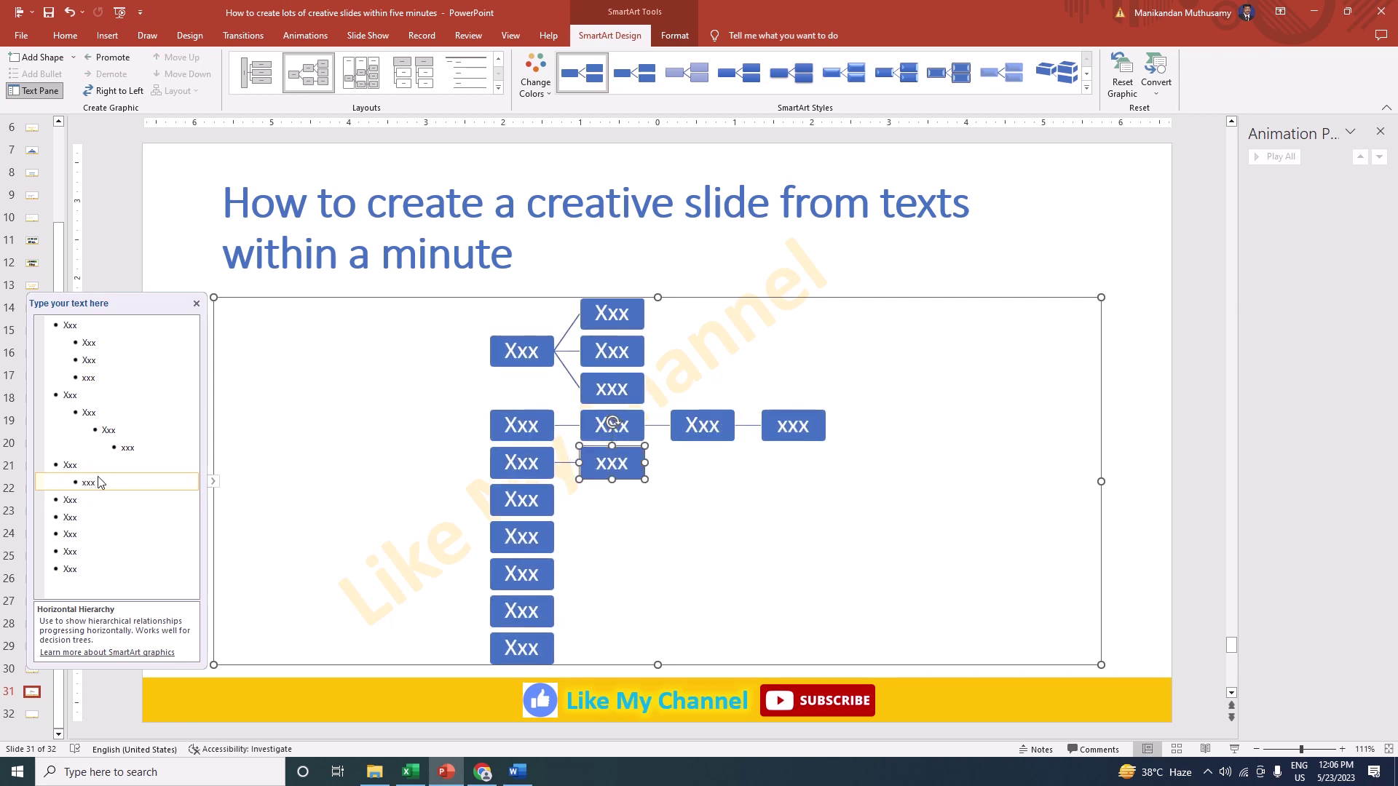
Step: Extend that branch two levels deeper with 'xxx' entries, then start an empty entry below another Xxx
key(Return)
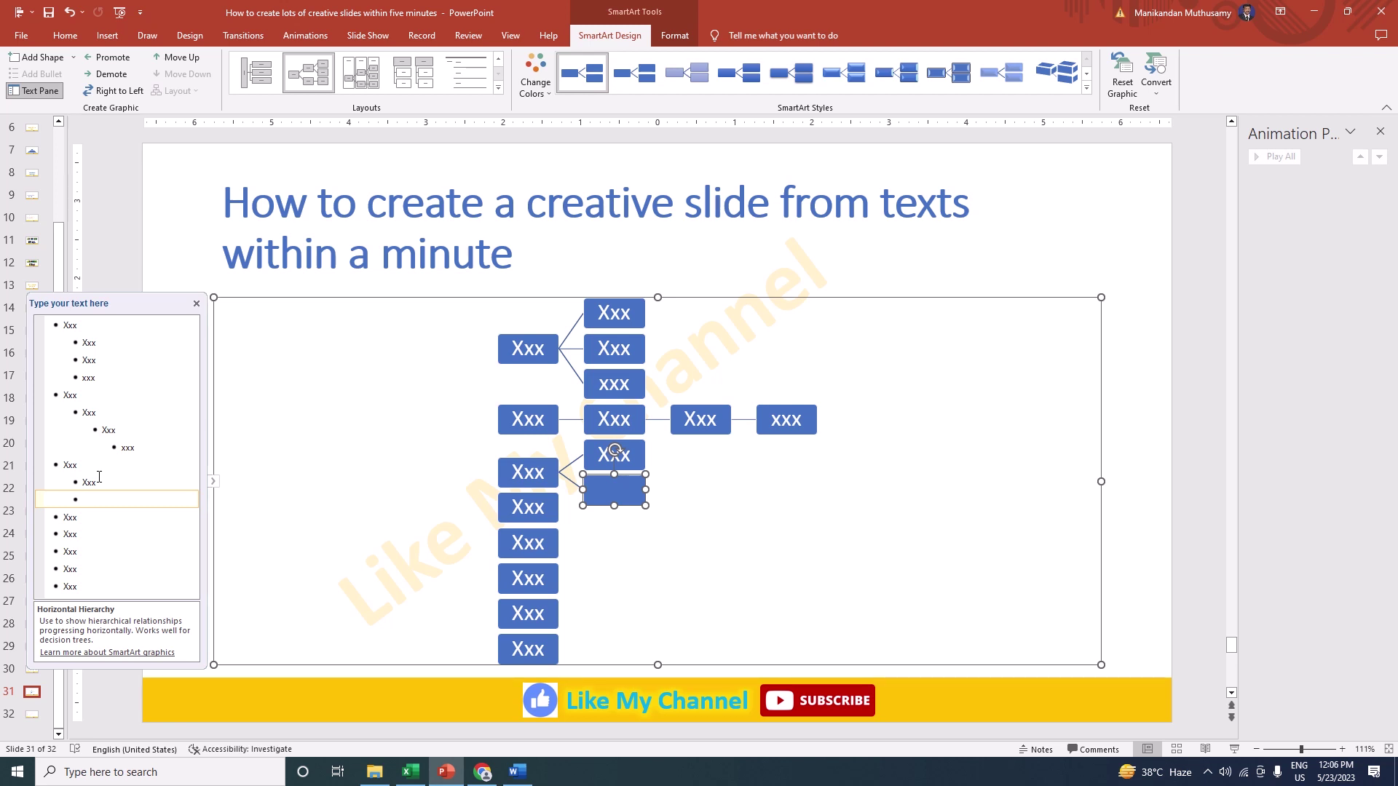
key(Tab)
text(xxx)
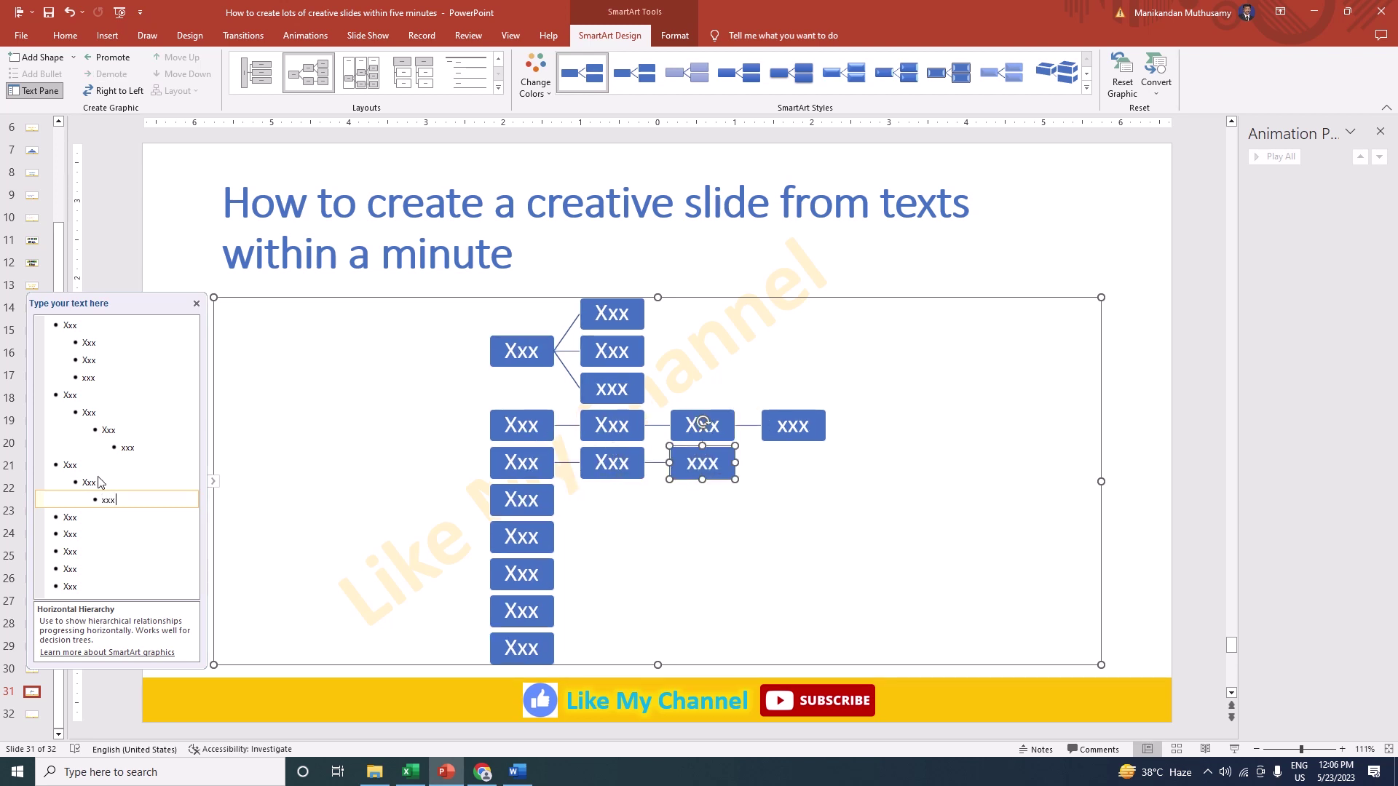
key(Return)
key(Tab)
text(xxx)
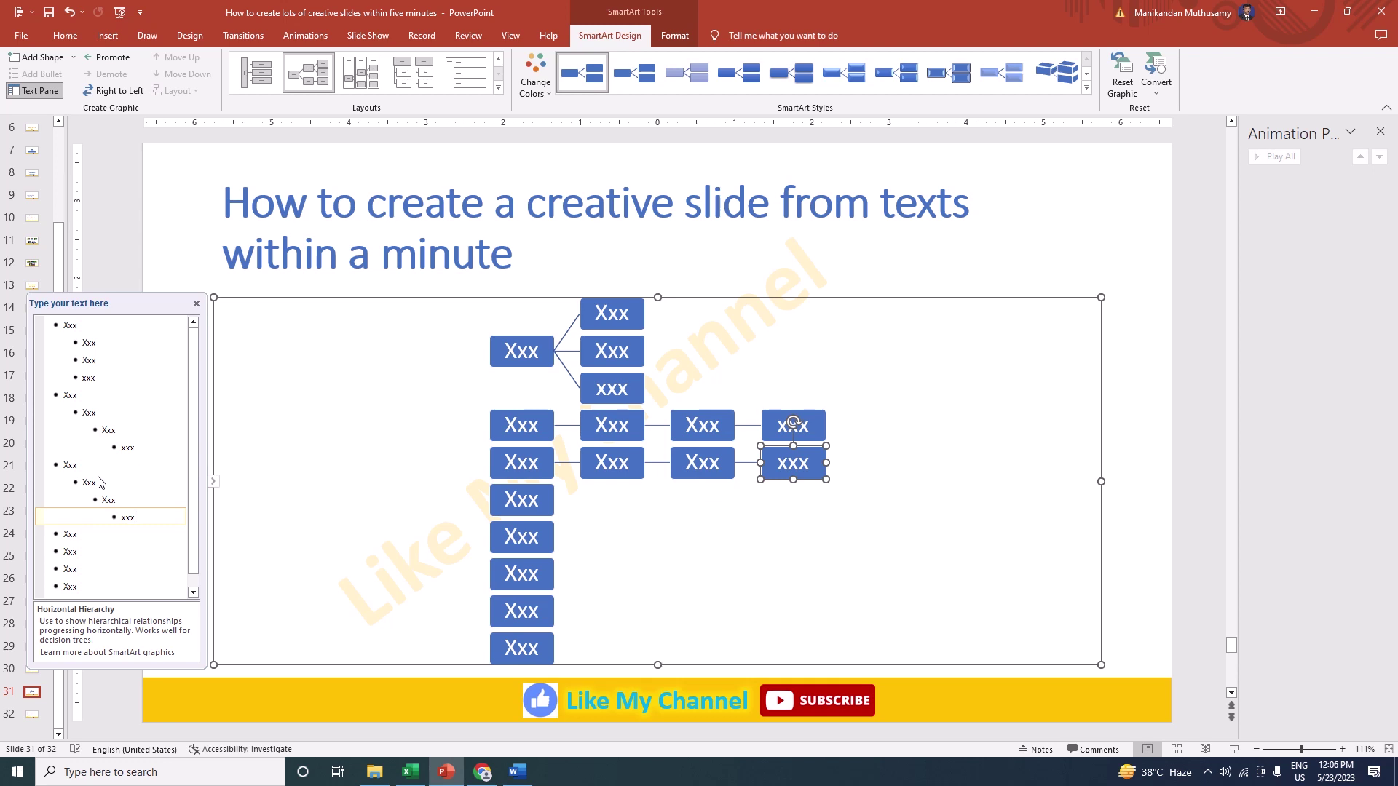
click(88, 535)
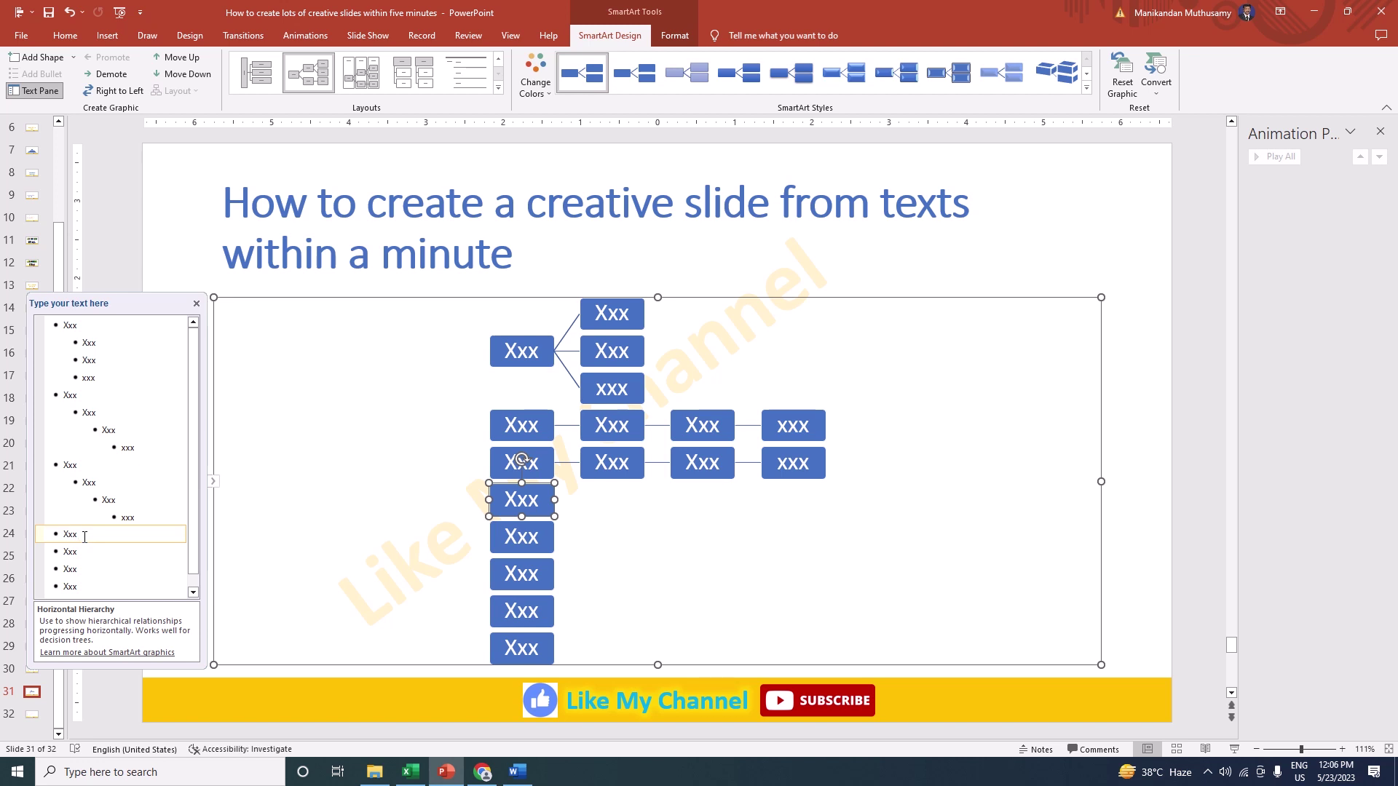
key(Return)
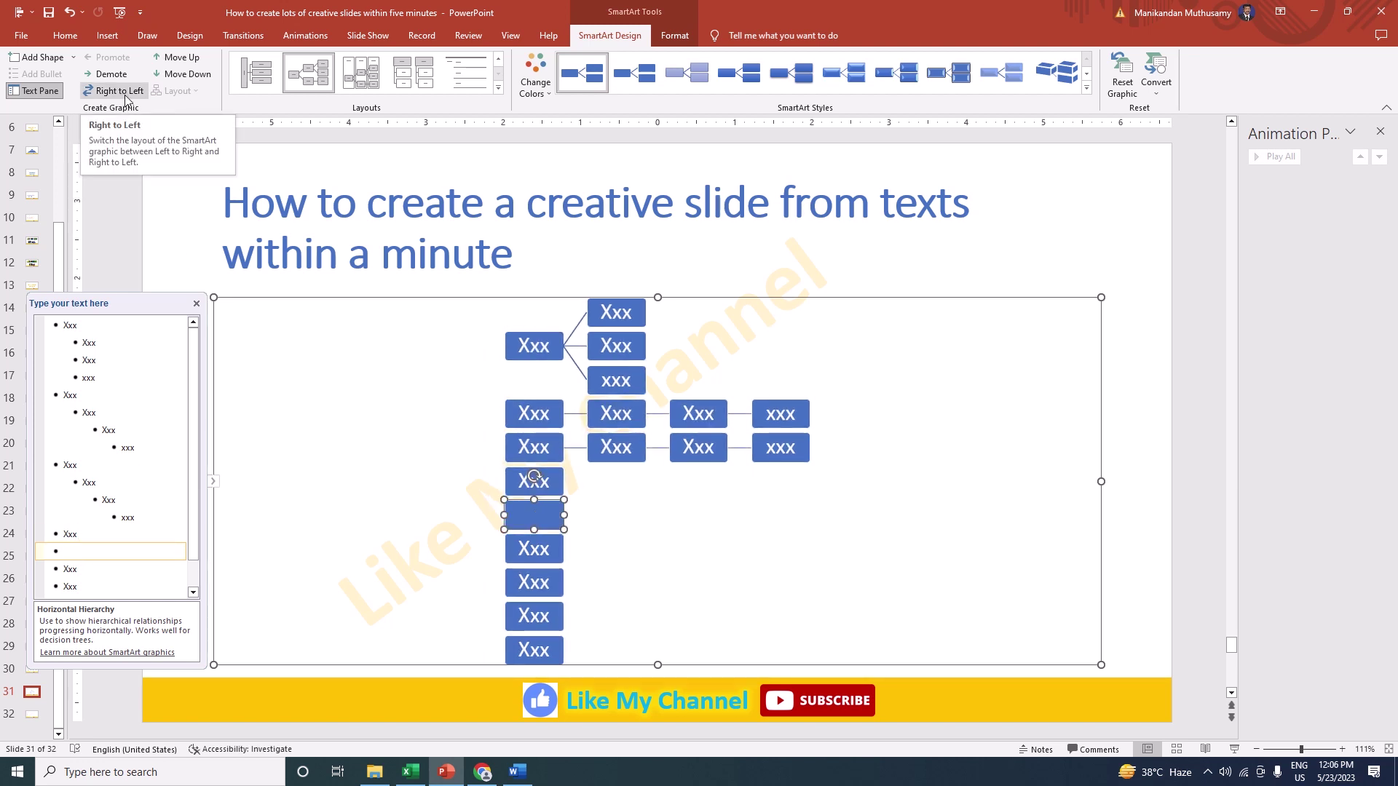
Step: Flip the diagram right to left and back, then demote, promote and re-demote the empty entry
click(122, 91)
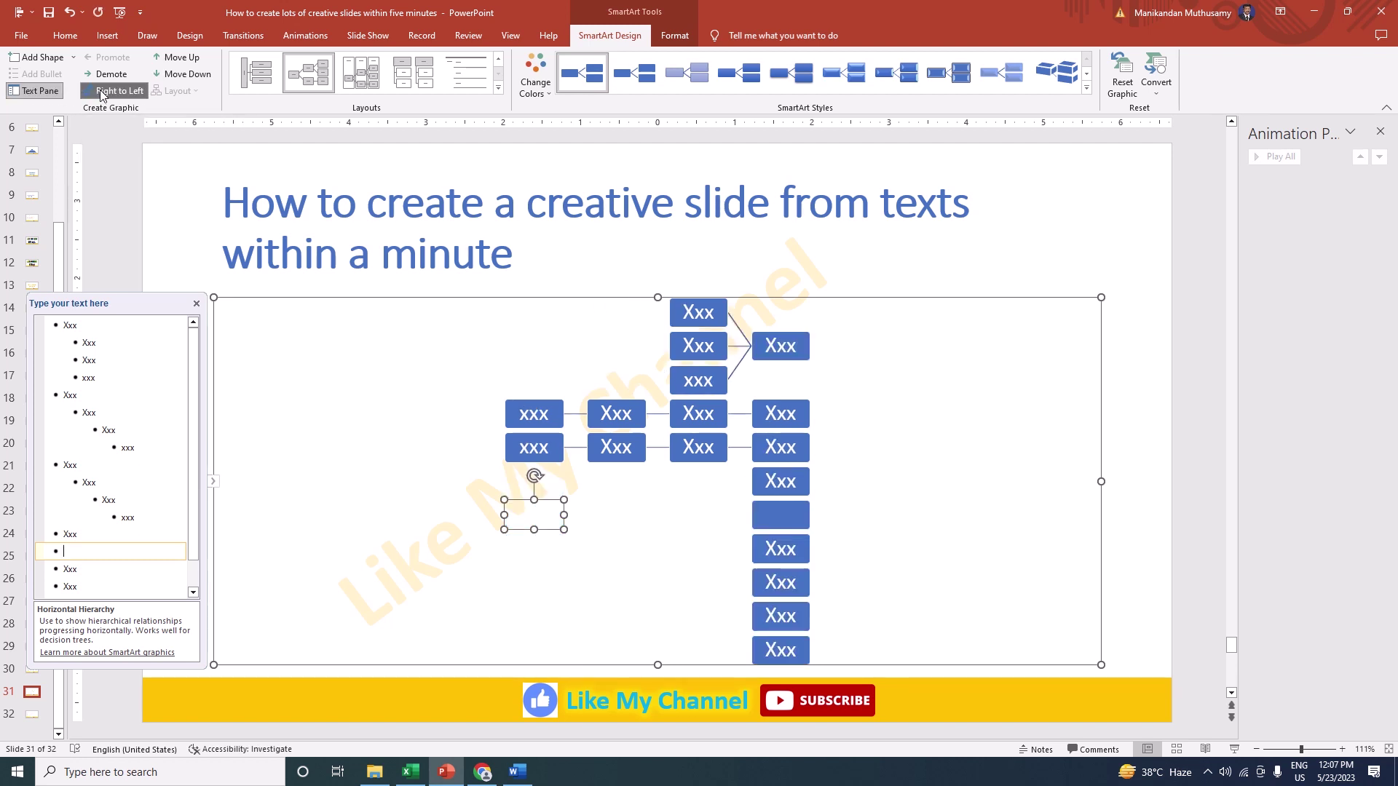
click(128, 93)
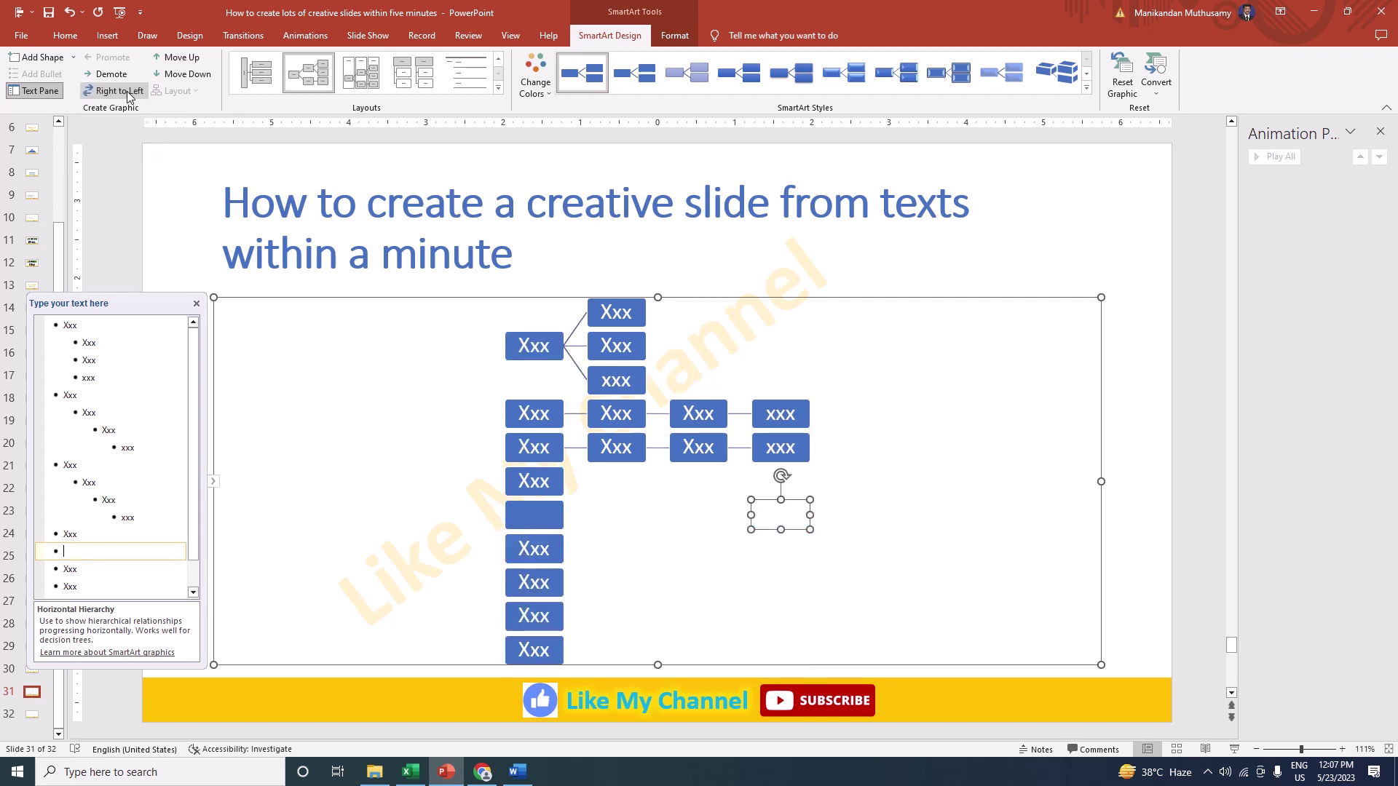
click(112, 74)
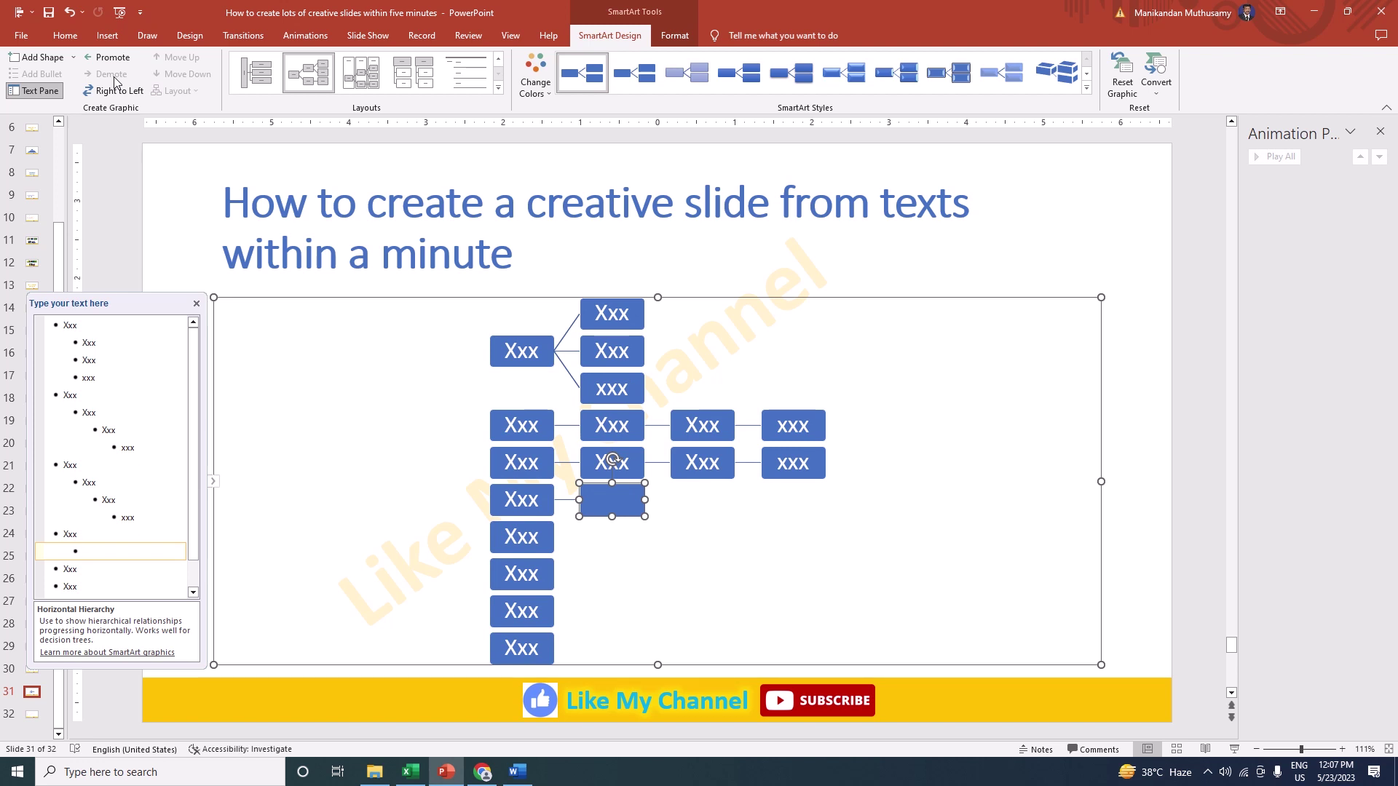
click(111, 56)
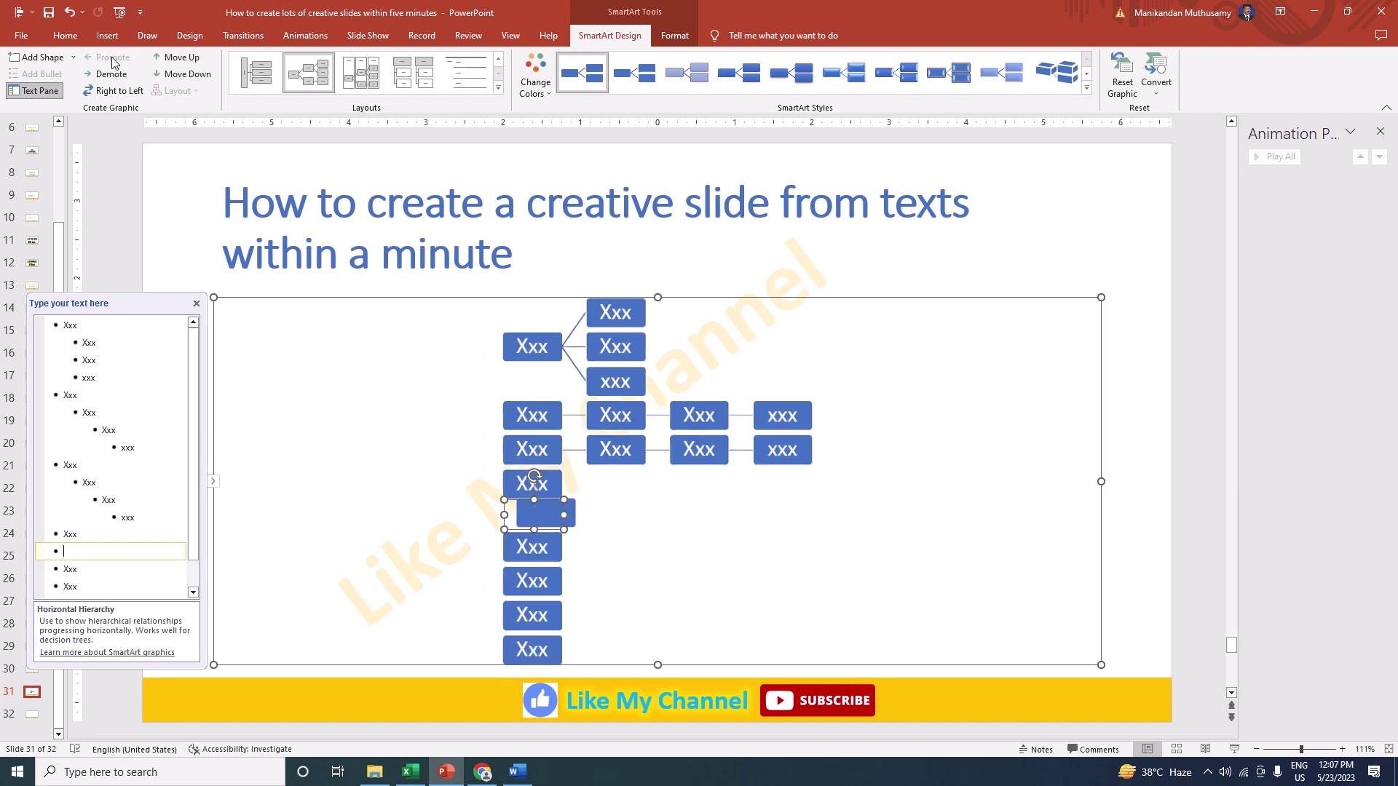
click(111, 73)
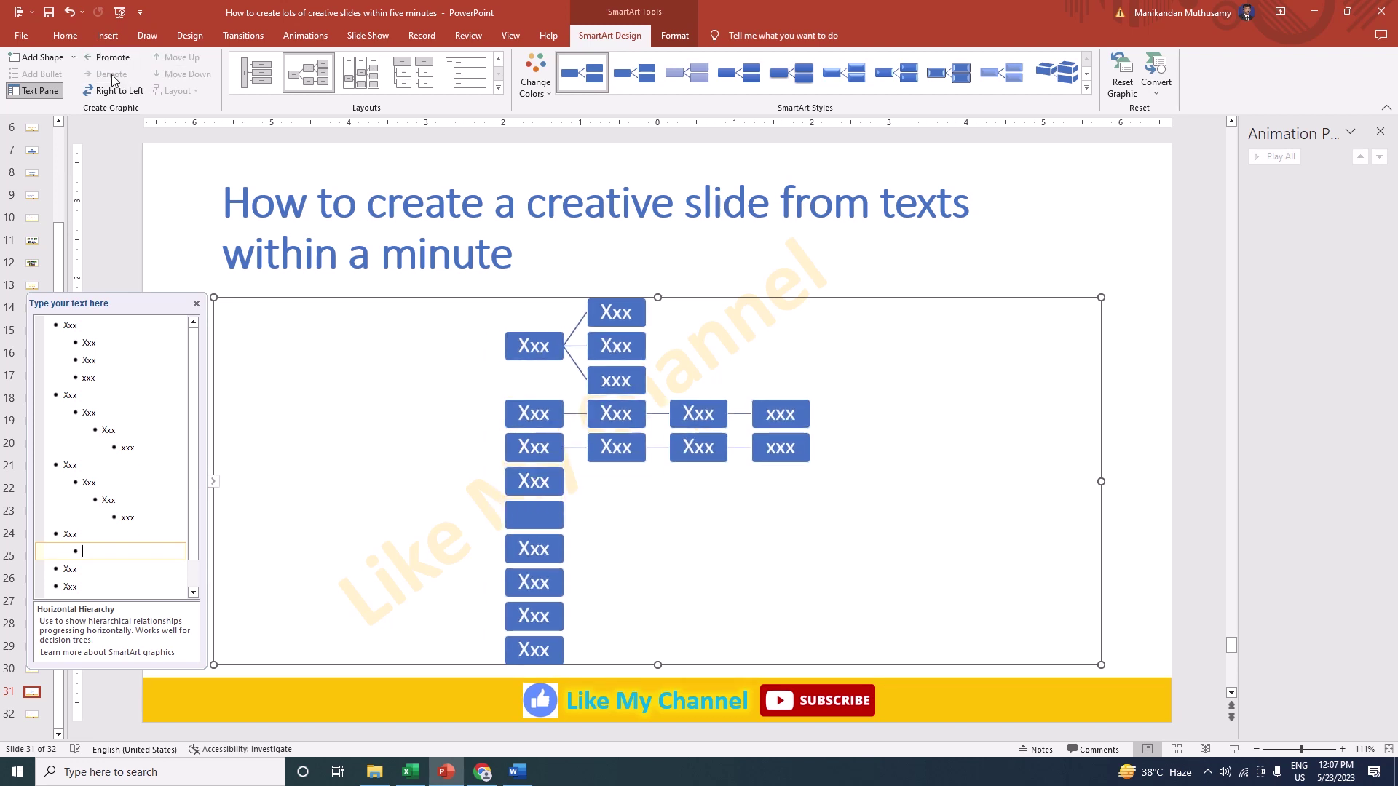
Step: Add another empty box under Xxx, then move it up and back down
click(55, 61)
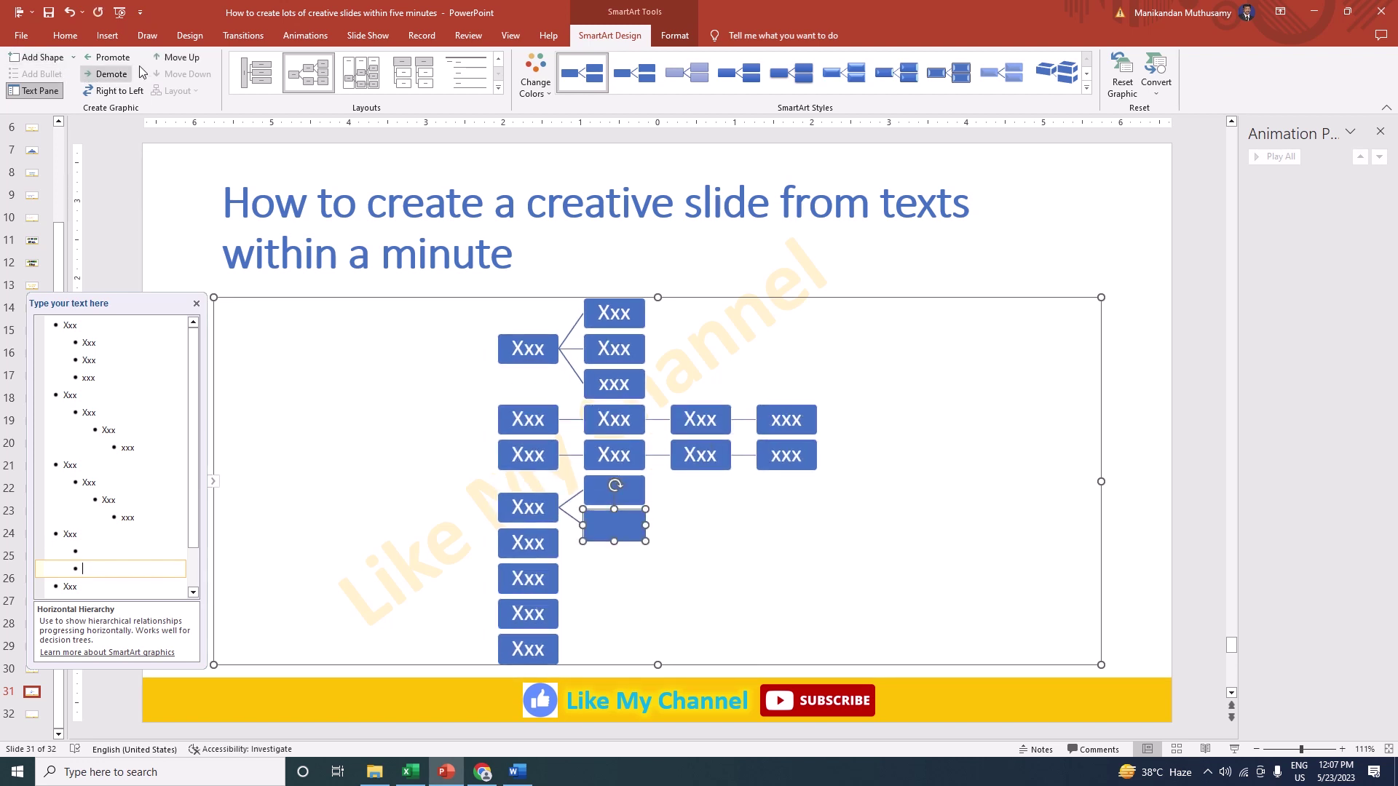
click(179, 58)
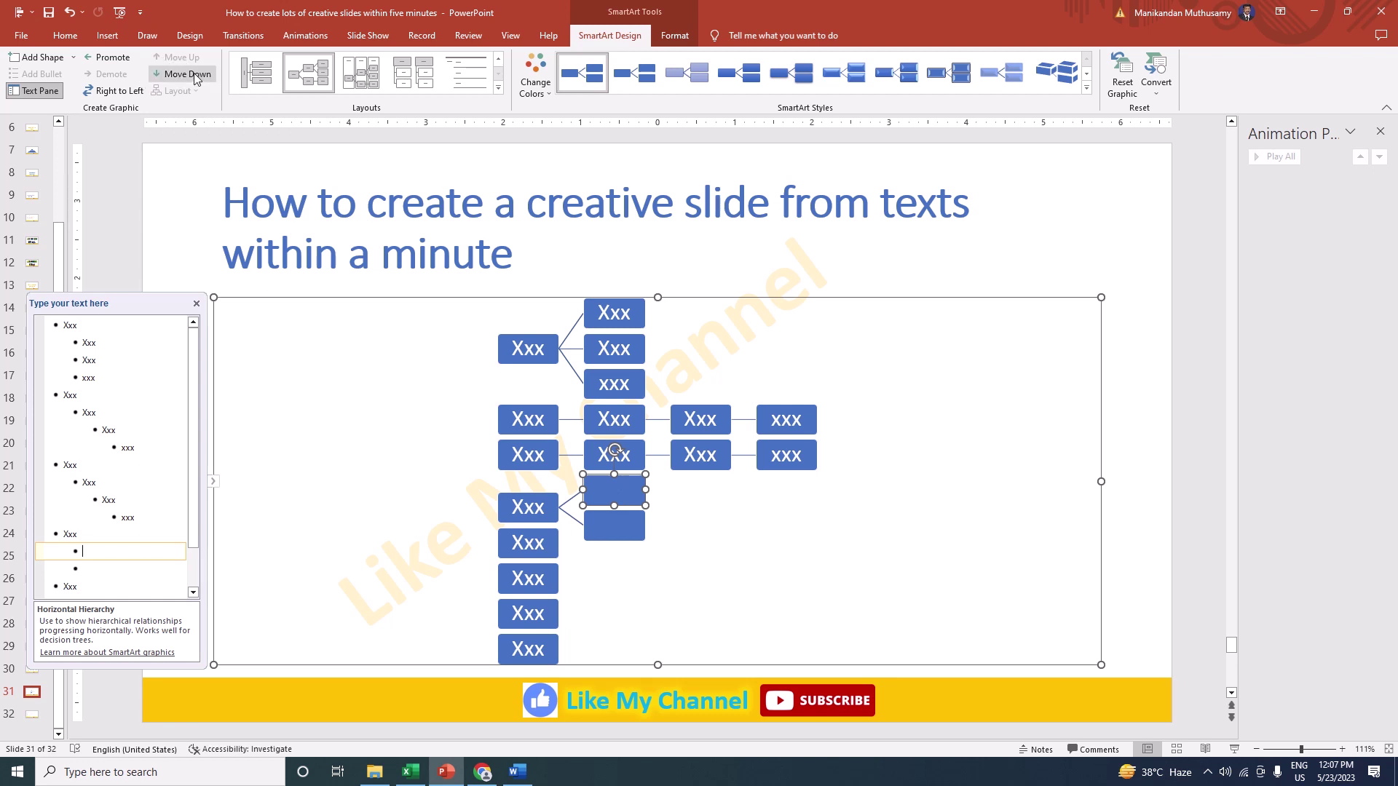
click(194, 74)
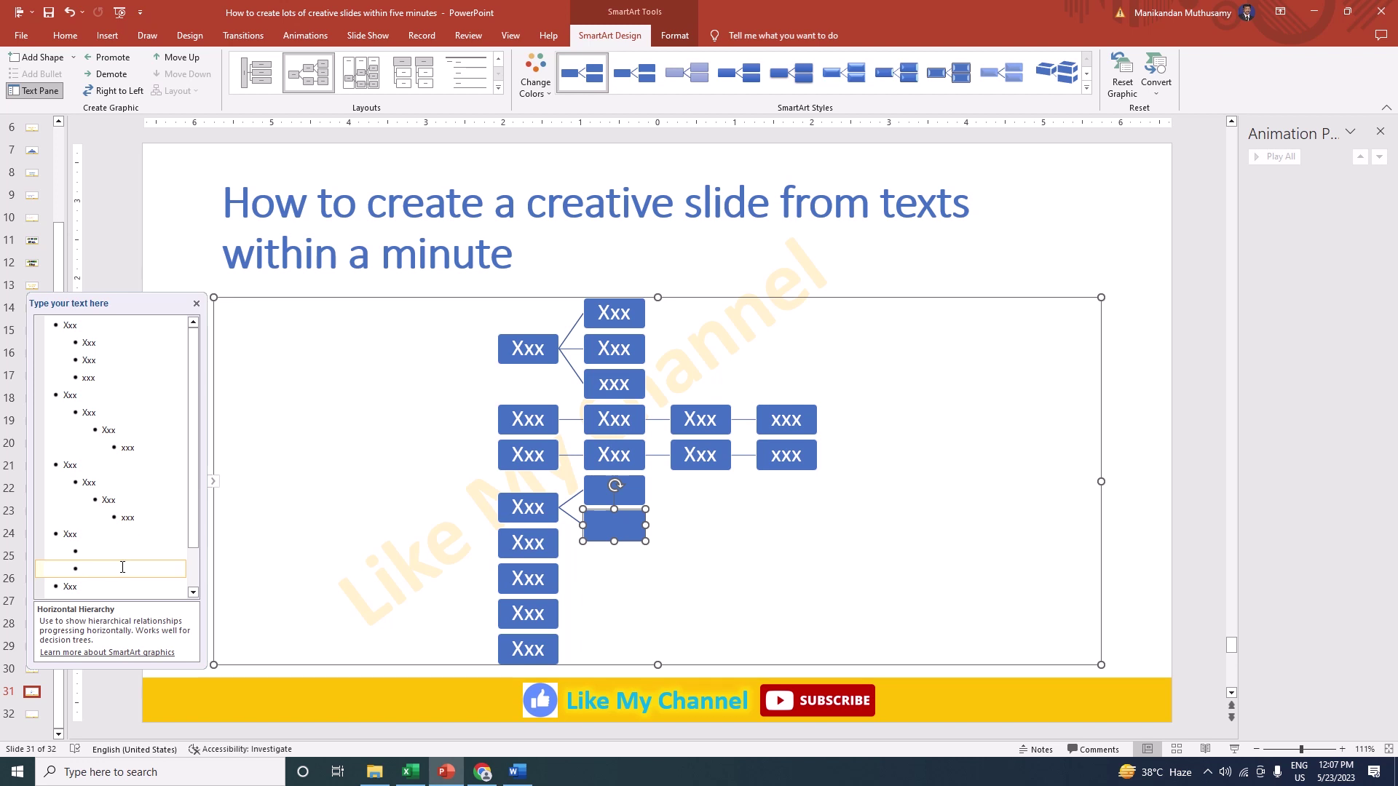
Step: Type 'xxx' and add two deeper levels to form the Xxx–Xxx–xxx chain
text(xxx)
key(Return)
key(Tab)
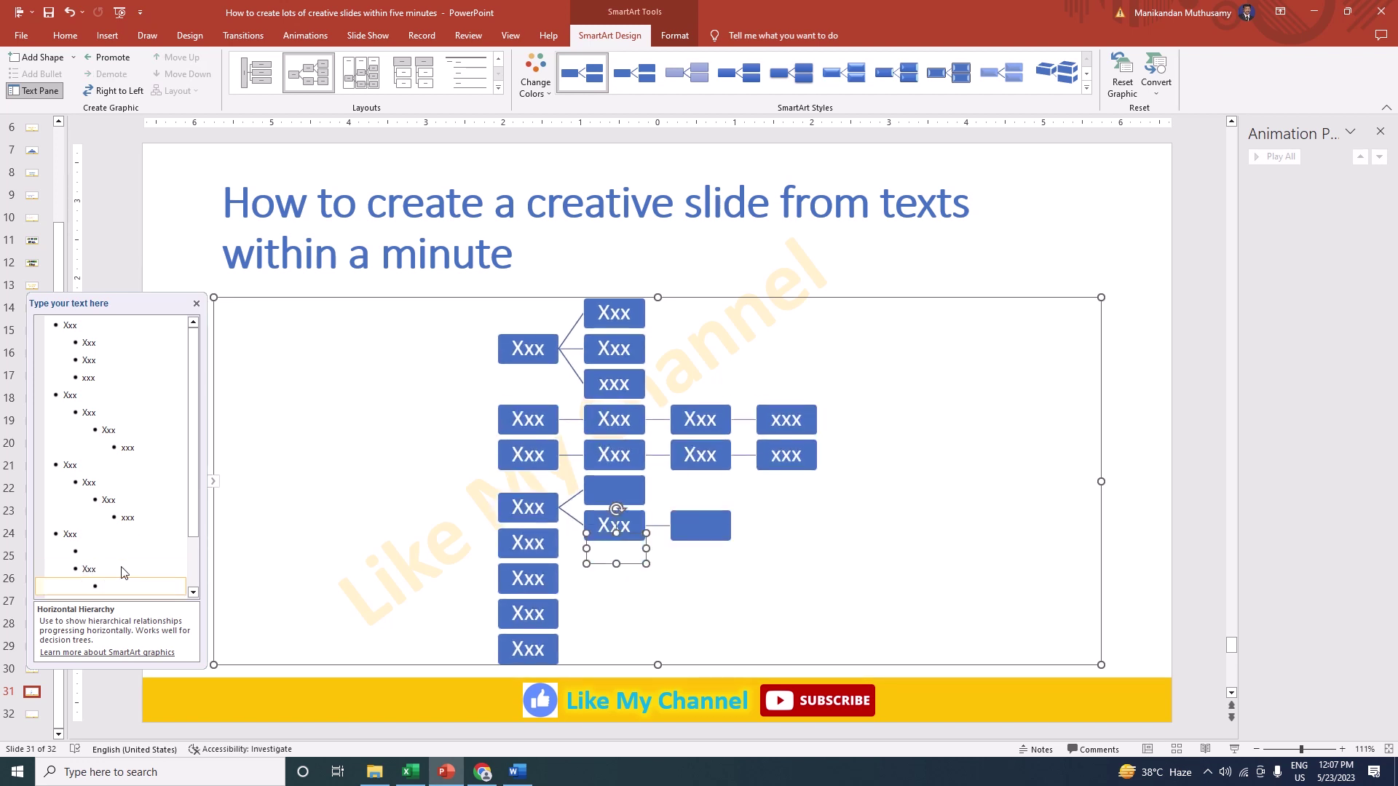
text(xxx)
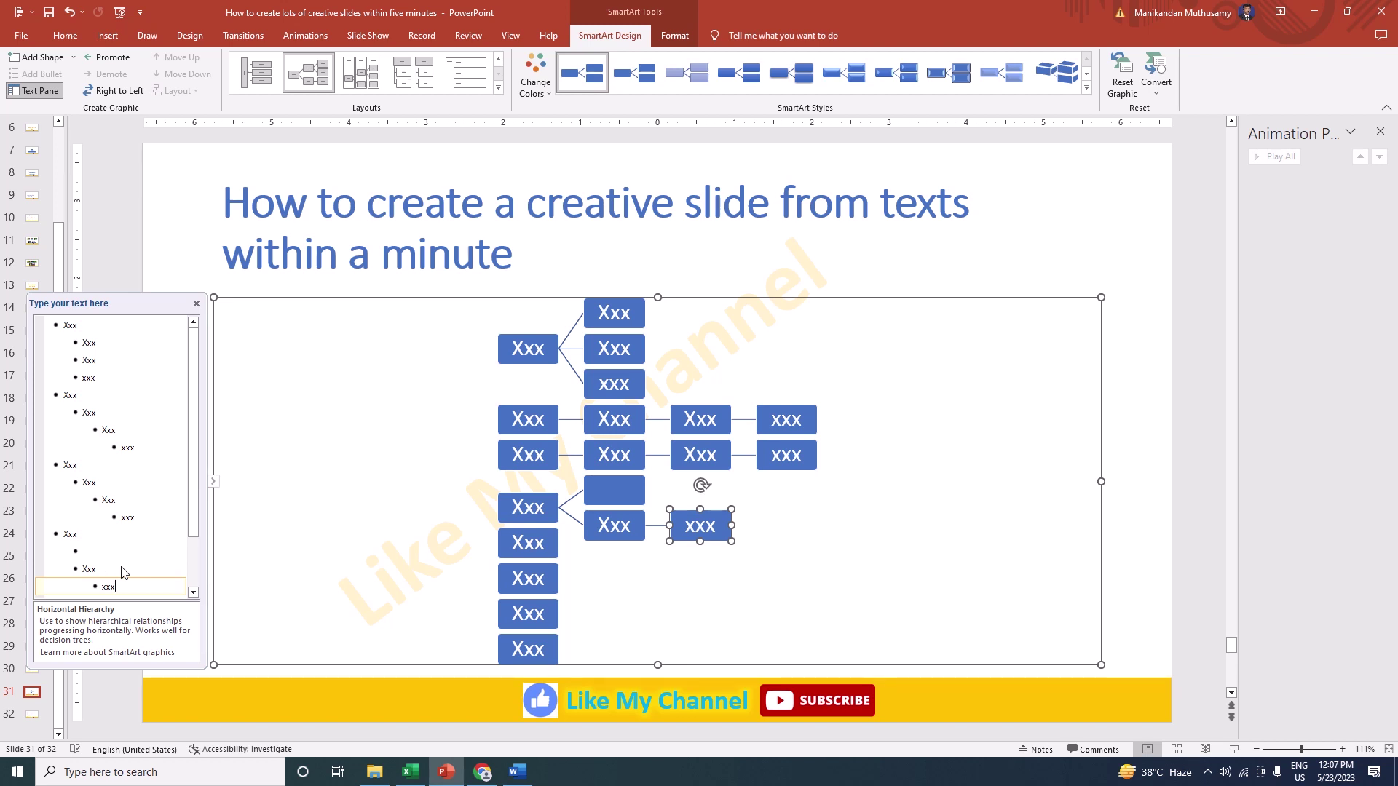
key(Return)
key(Tab)
text(xxx)
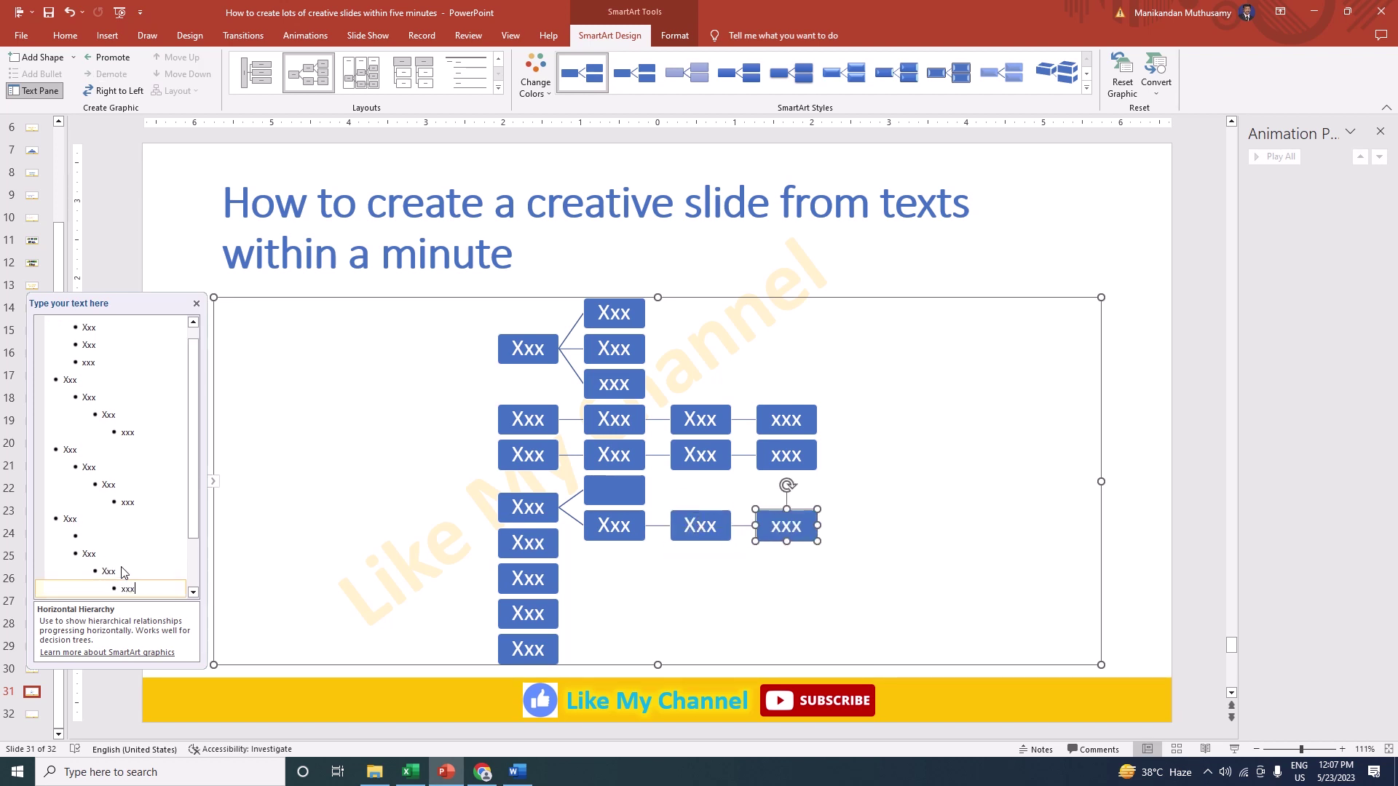
Step: On slide 32, convert the eight Xxx bullets to a Nondirectional Cycle SmartArt
click(137, 257)
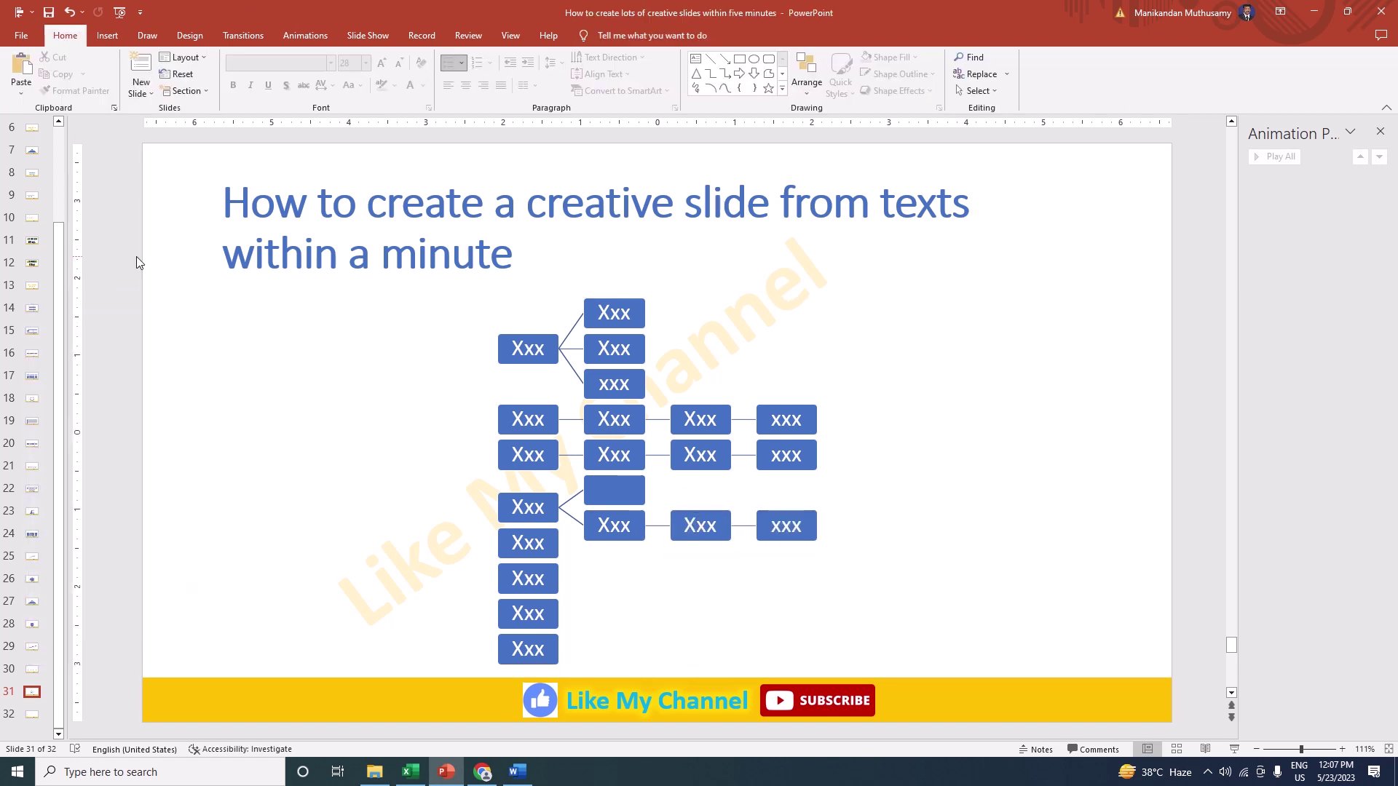
key(Page_Down)
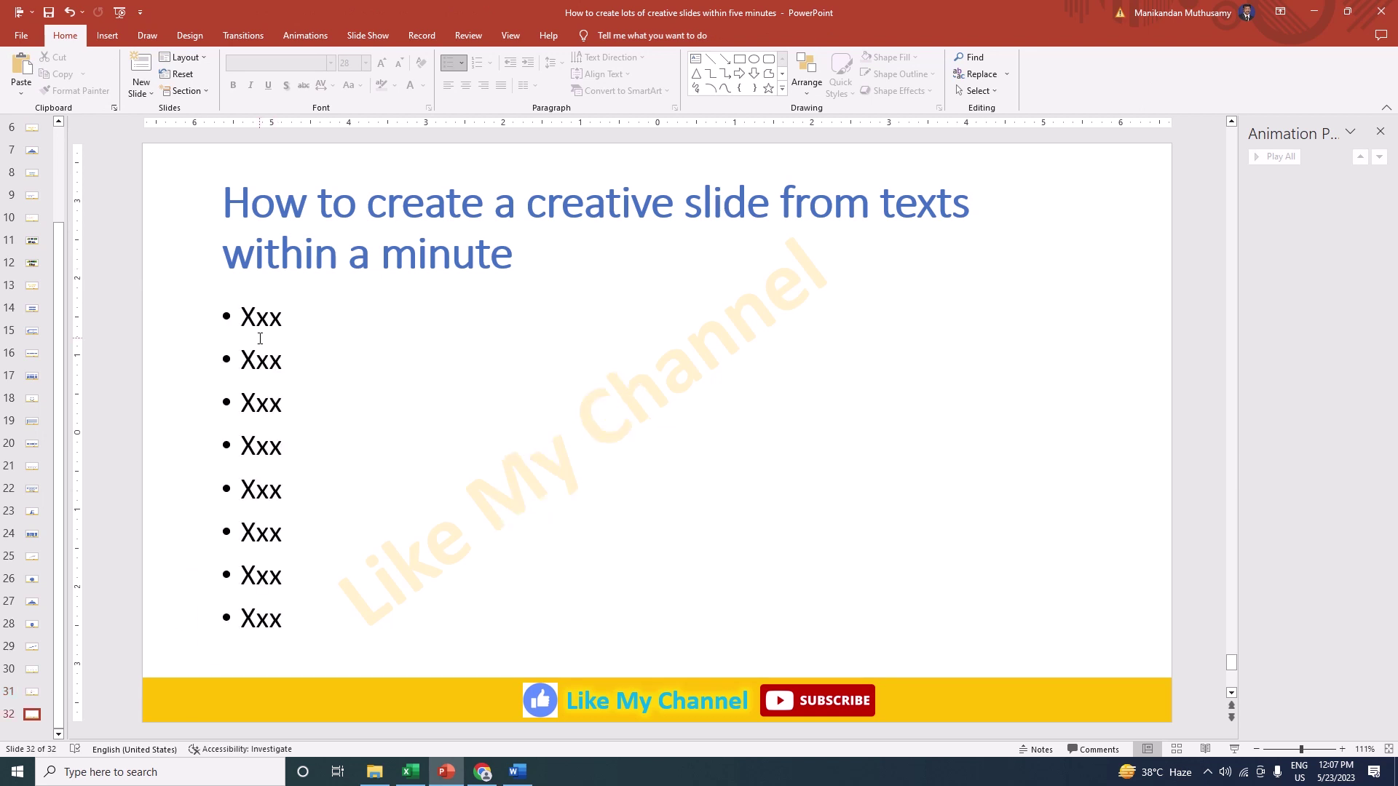
click(256, 361)
click(628, 93)
click(626, 352)
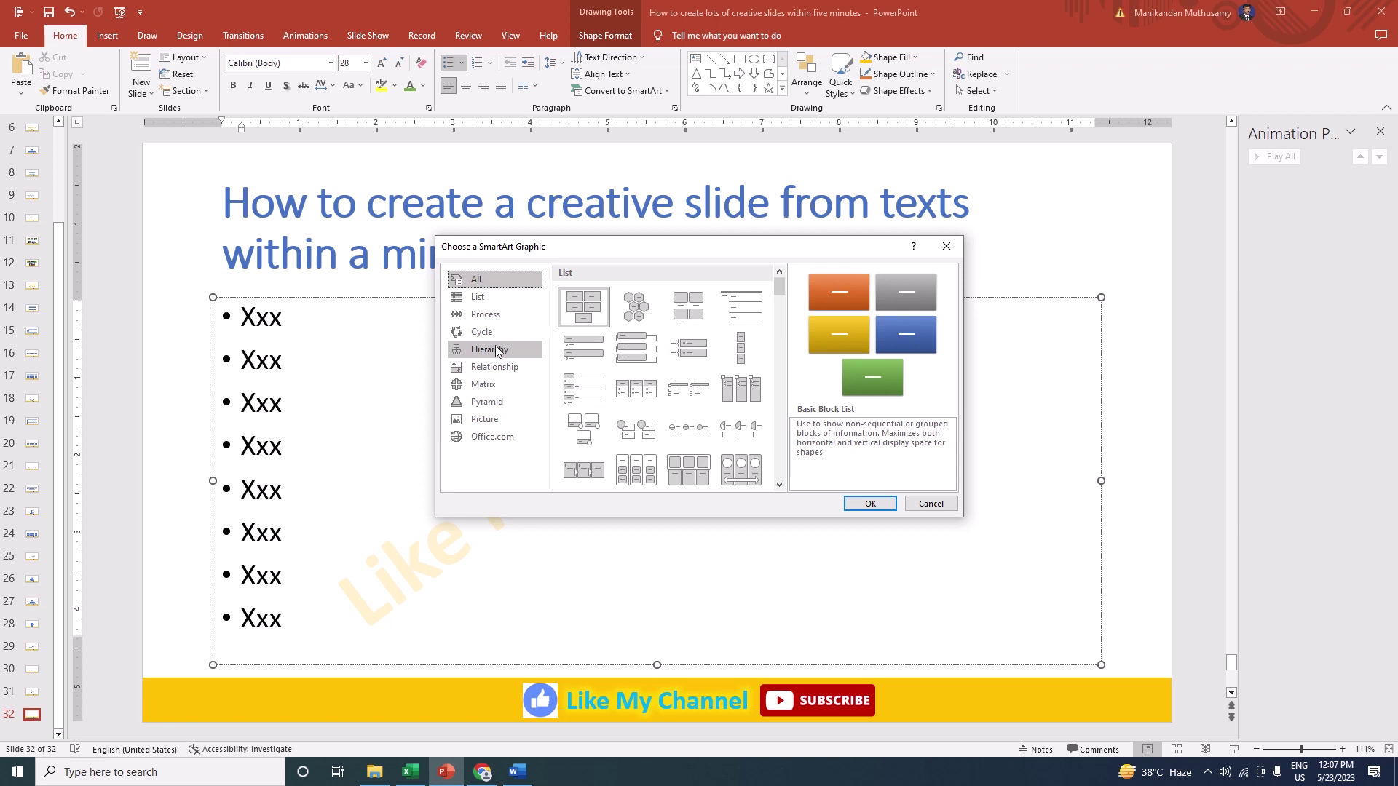
click(484, 333)
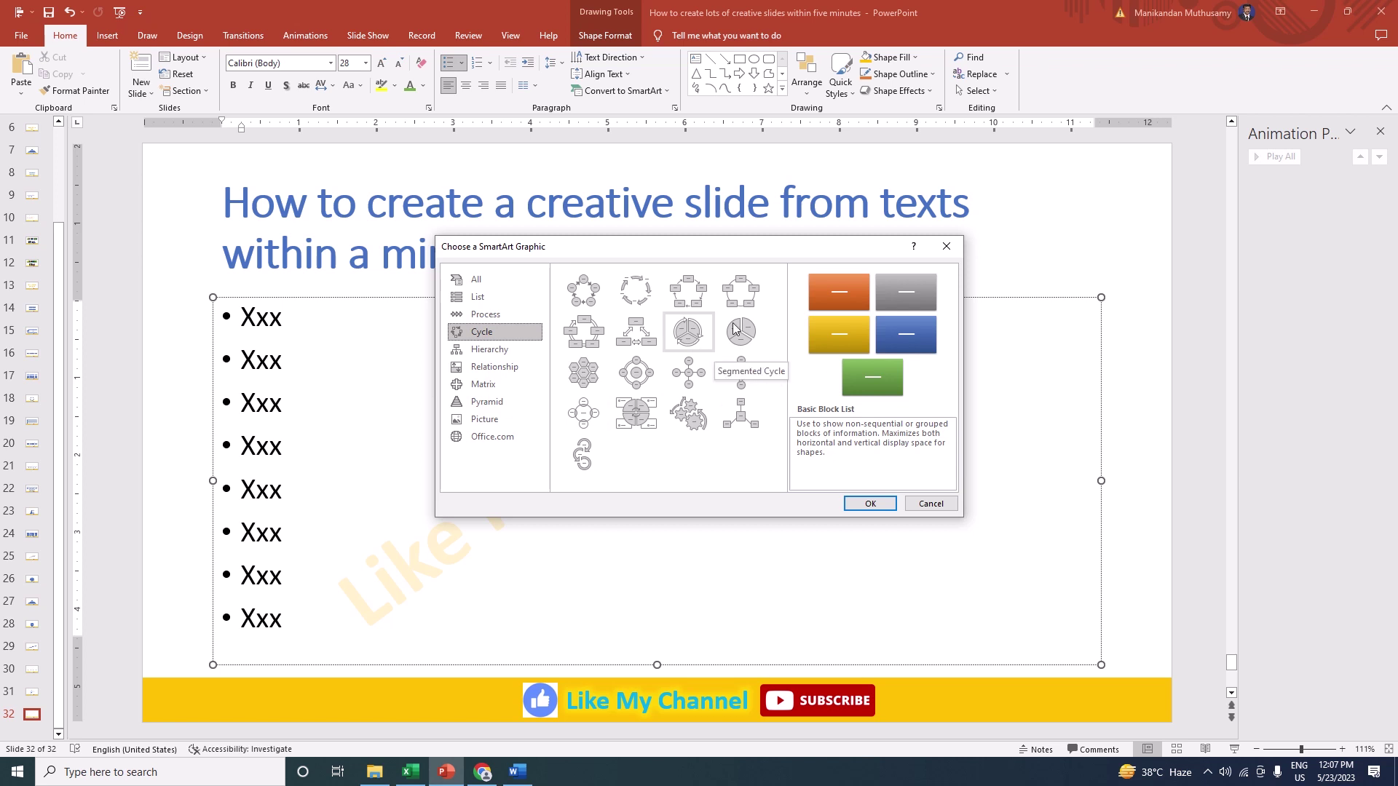
click(754, 305)
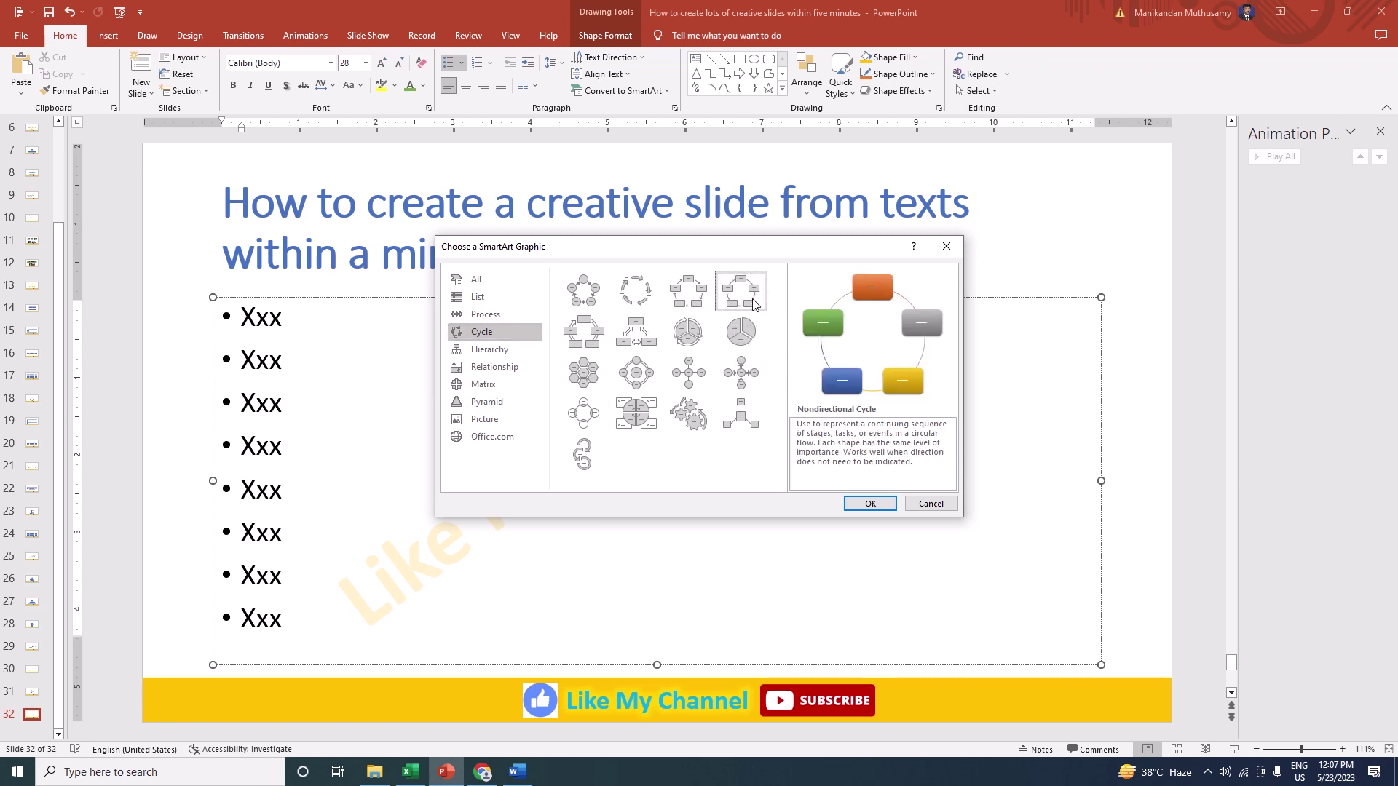
click(870, 504)
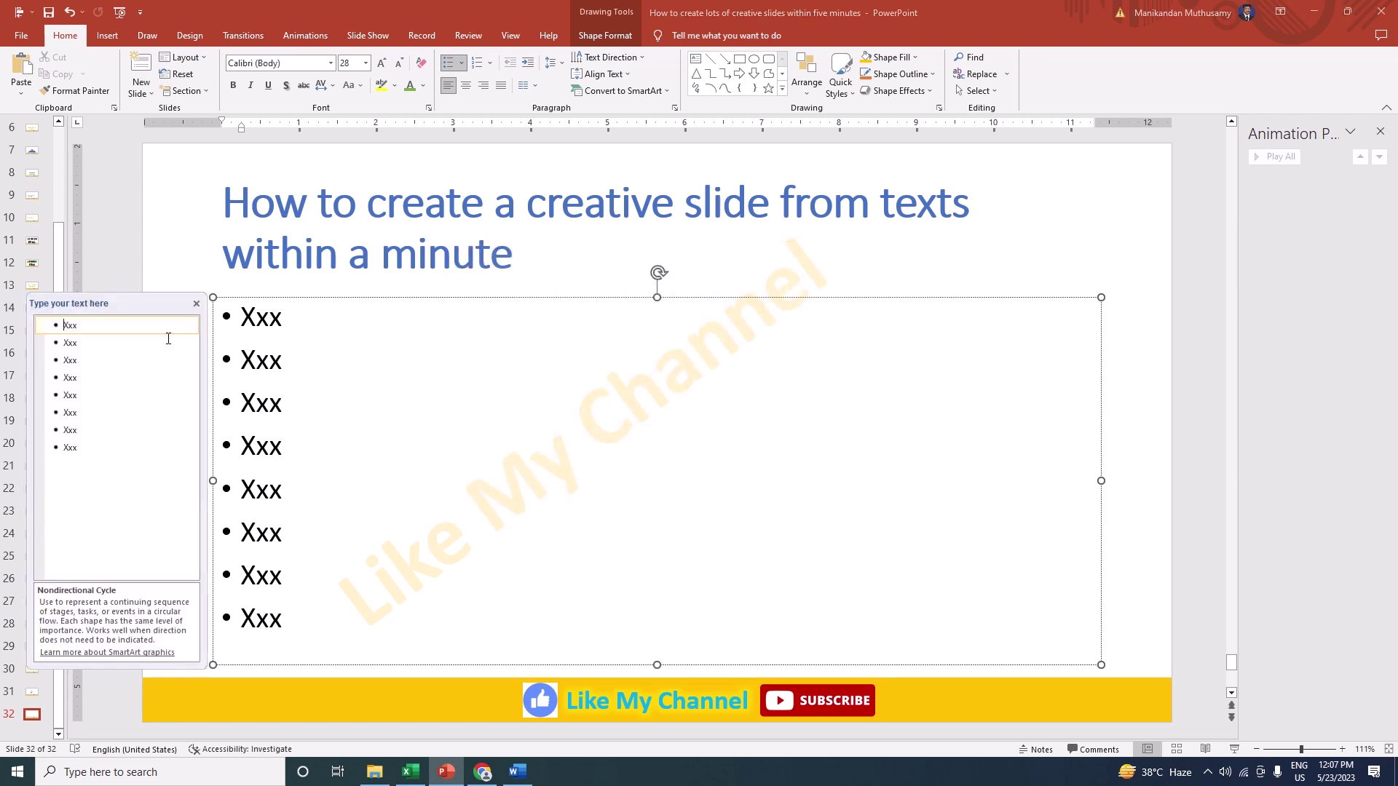
click(162, 260)
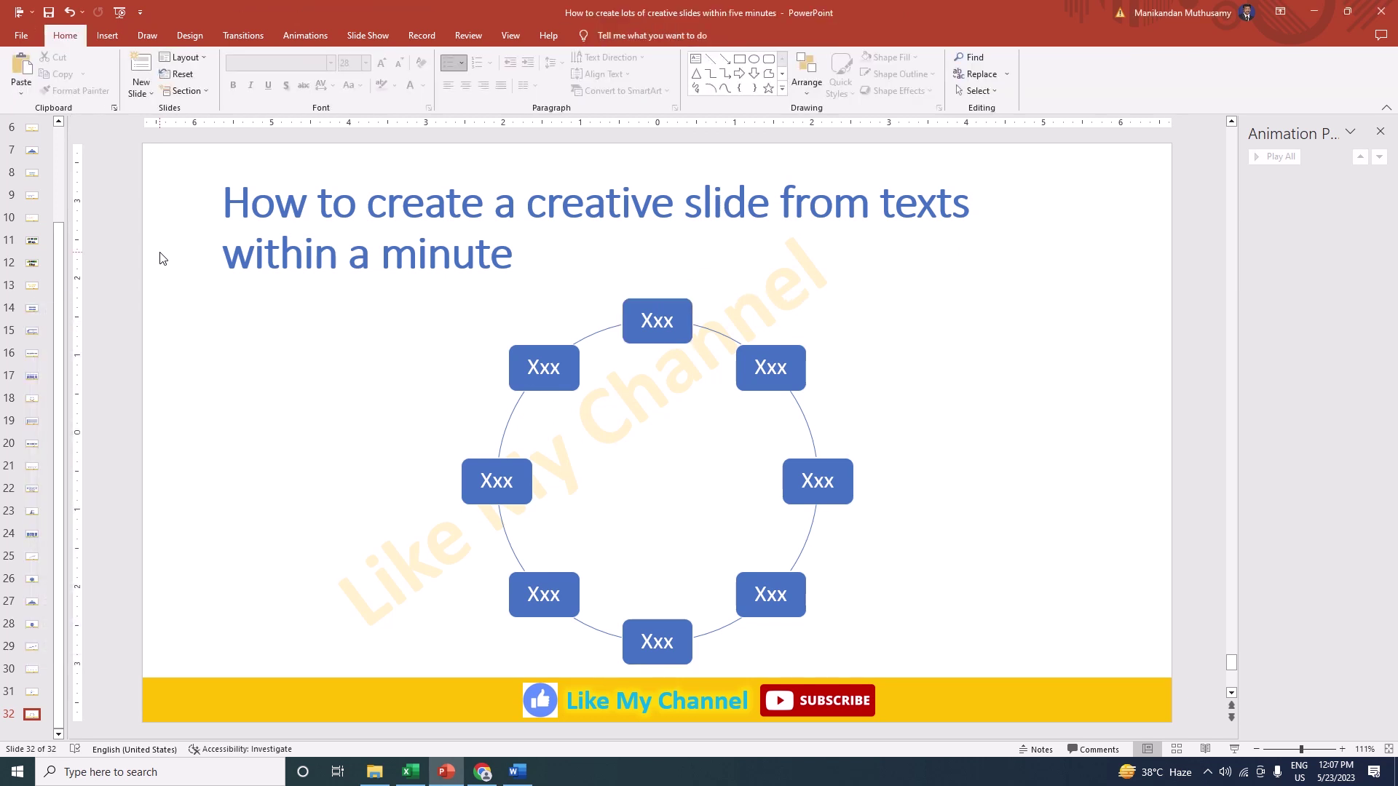
Step: Remove three boxes from the cycle, one with Delete and two with Cut, leaving five
click(622, 321)
key(Delete)
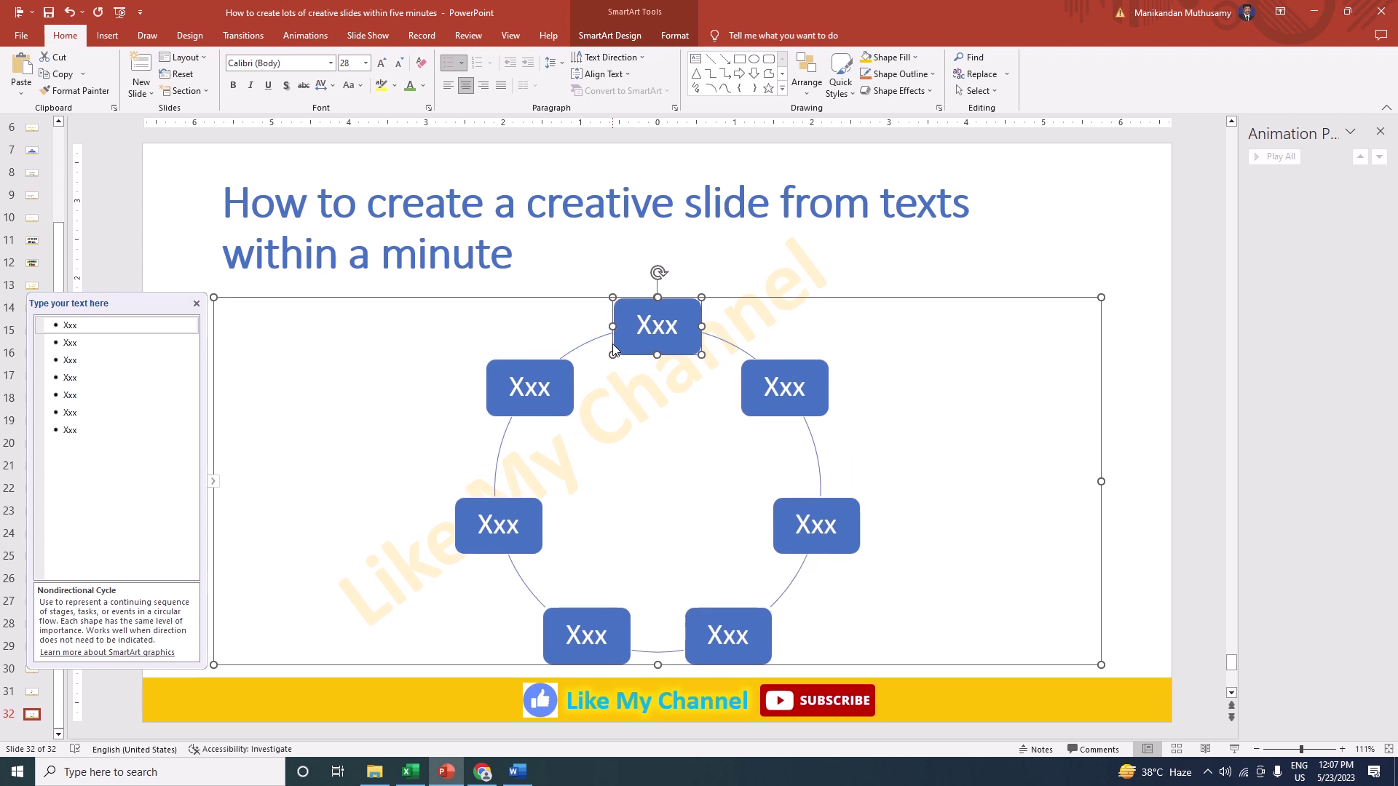
right_click(675, 307)
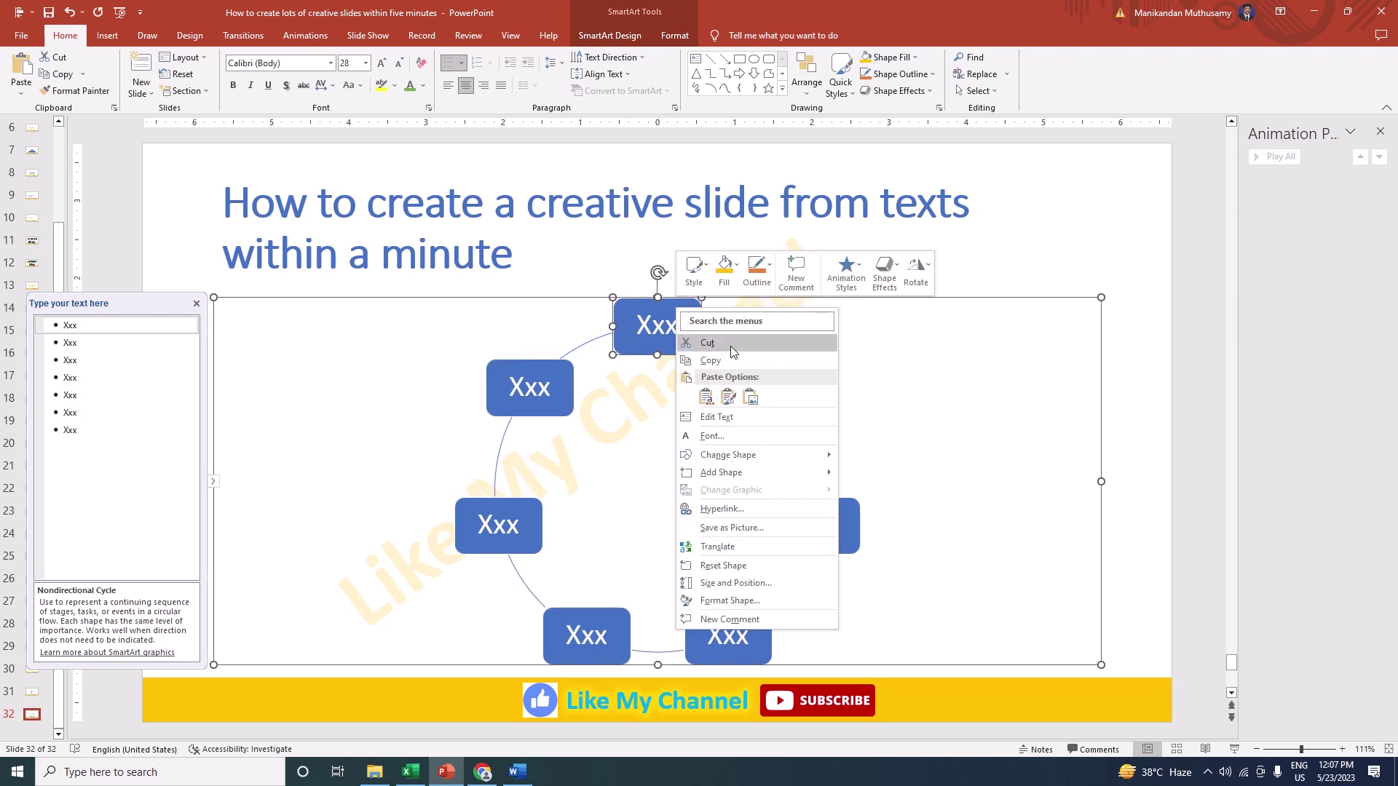
click(731, 349)
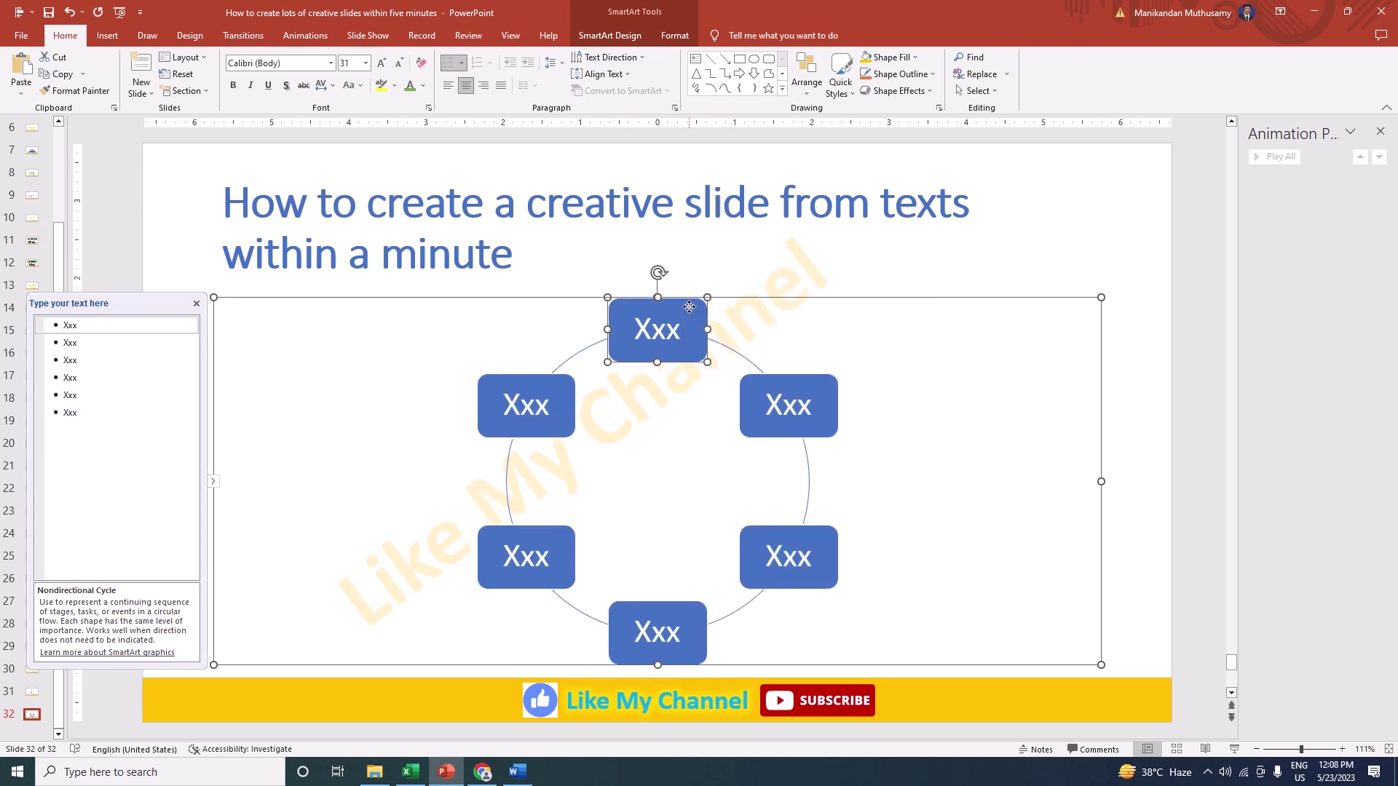
right_click(689, 307)
click(731, 348)
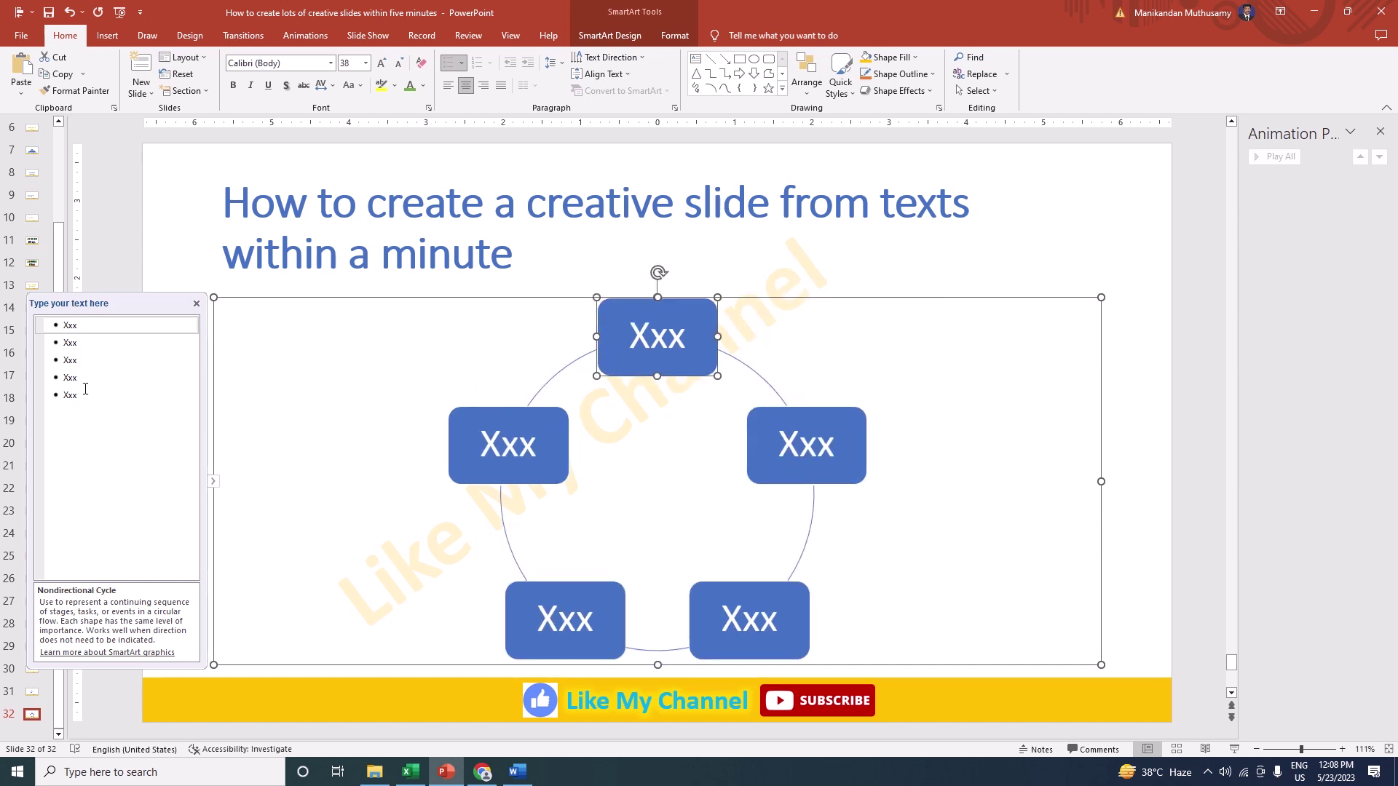
Step: Add three new boxes through the Text Pane, each labelled 'xxx', restoring eight boxes
click(85, 394)
key(Return)
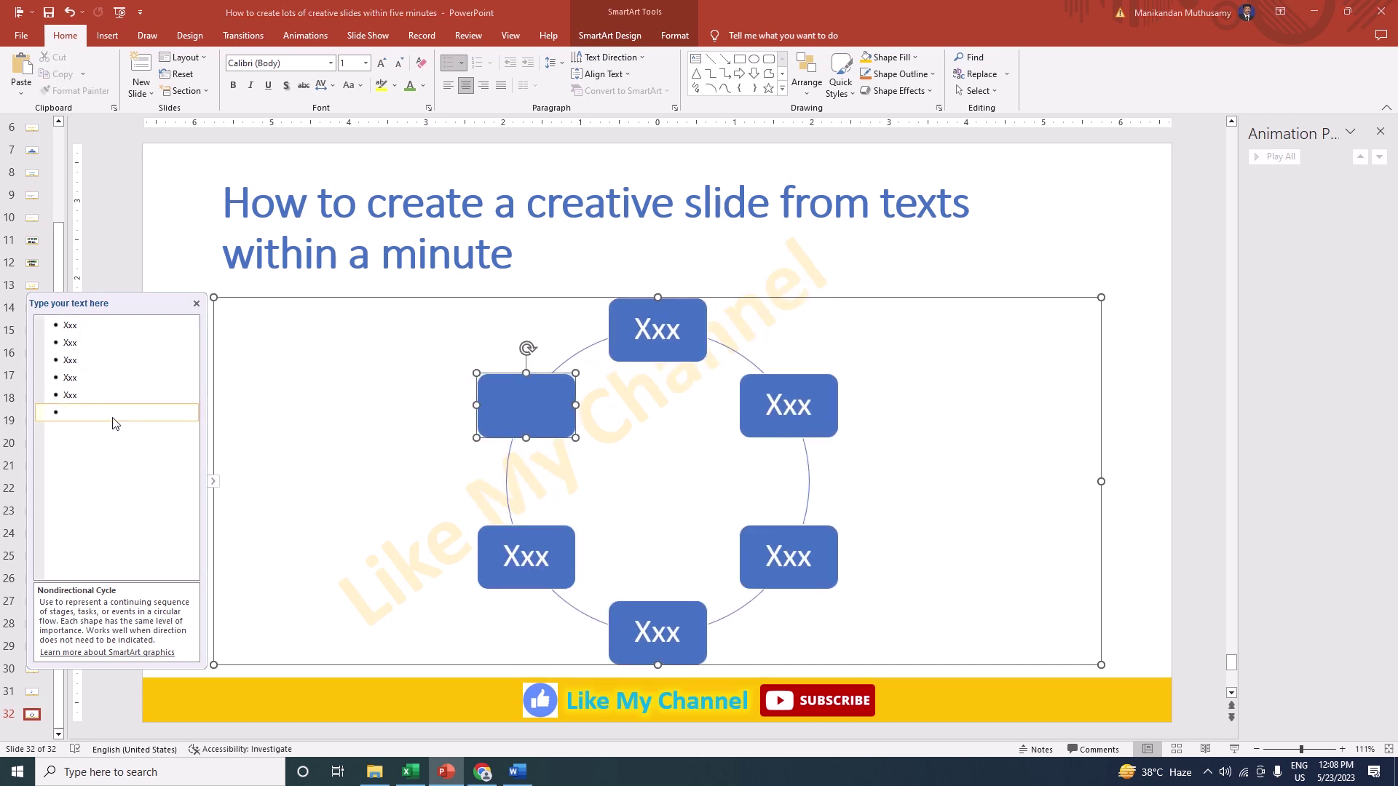
text(xxx)
key(Return)
text(xxx)
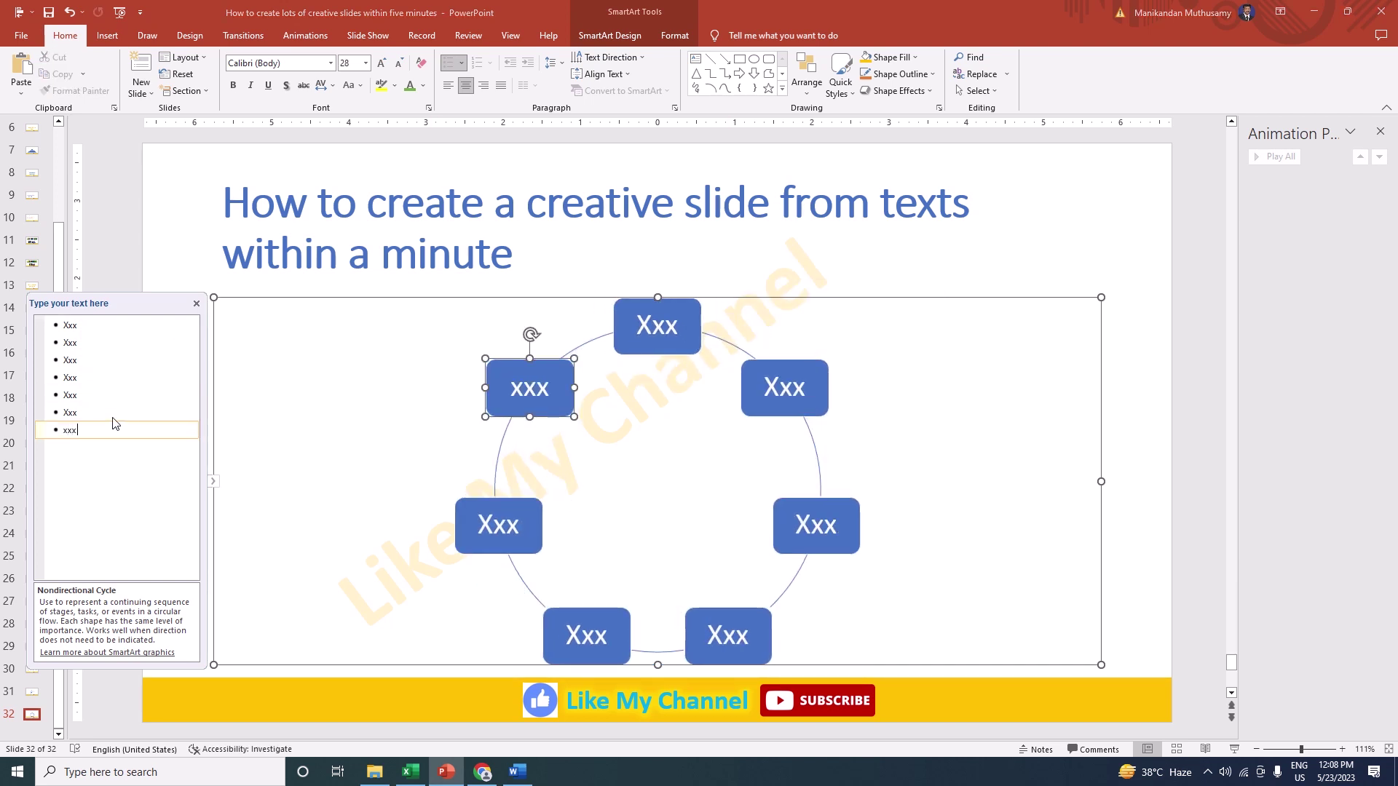
key(Return)
text(xxx)
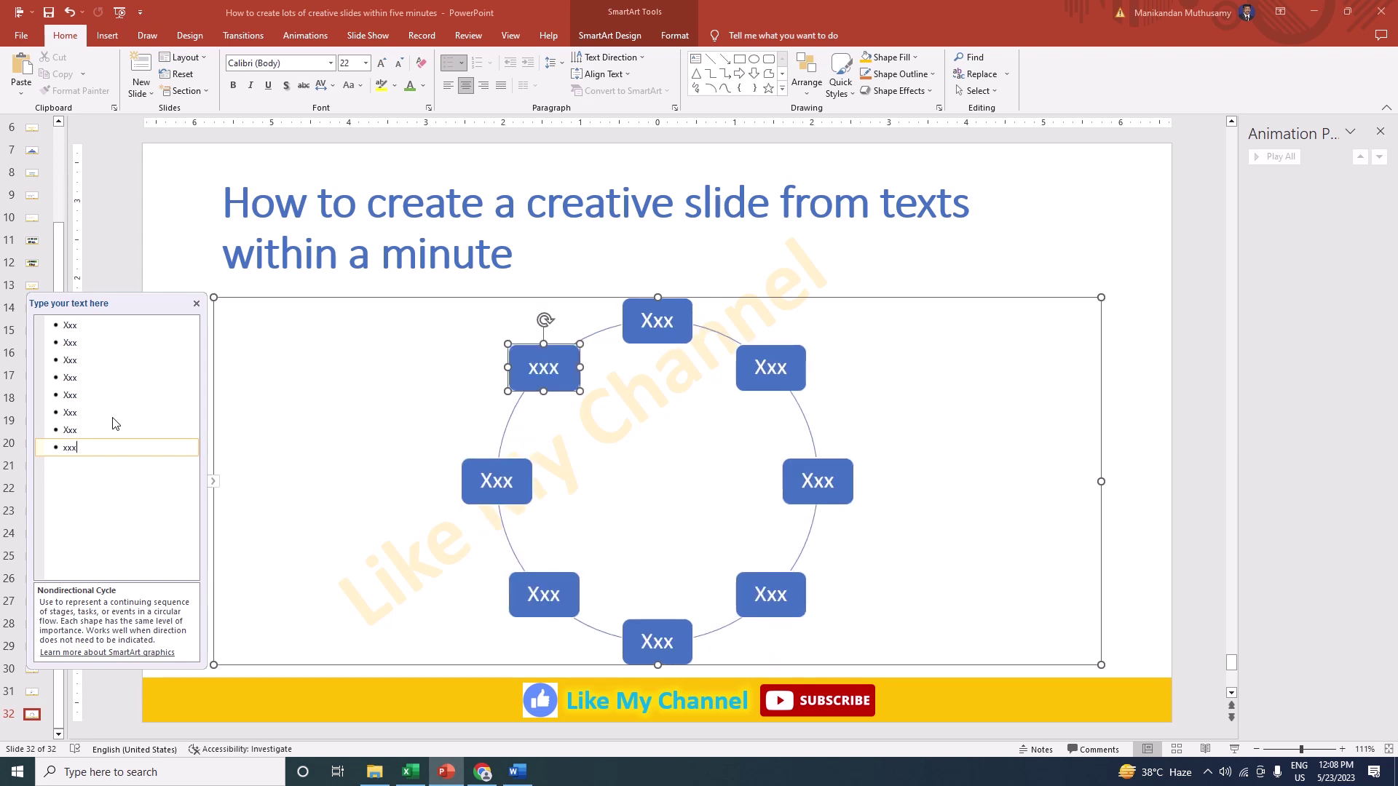
click(626, 37)
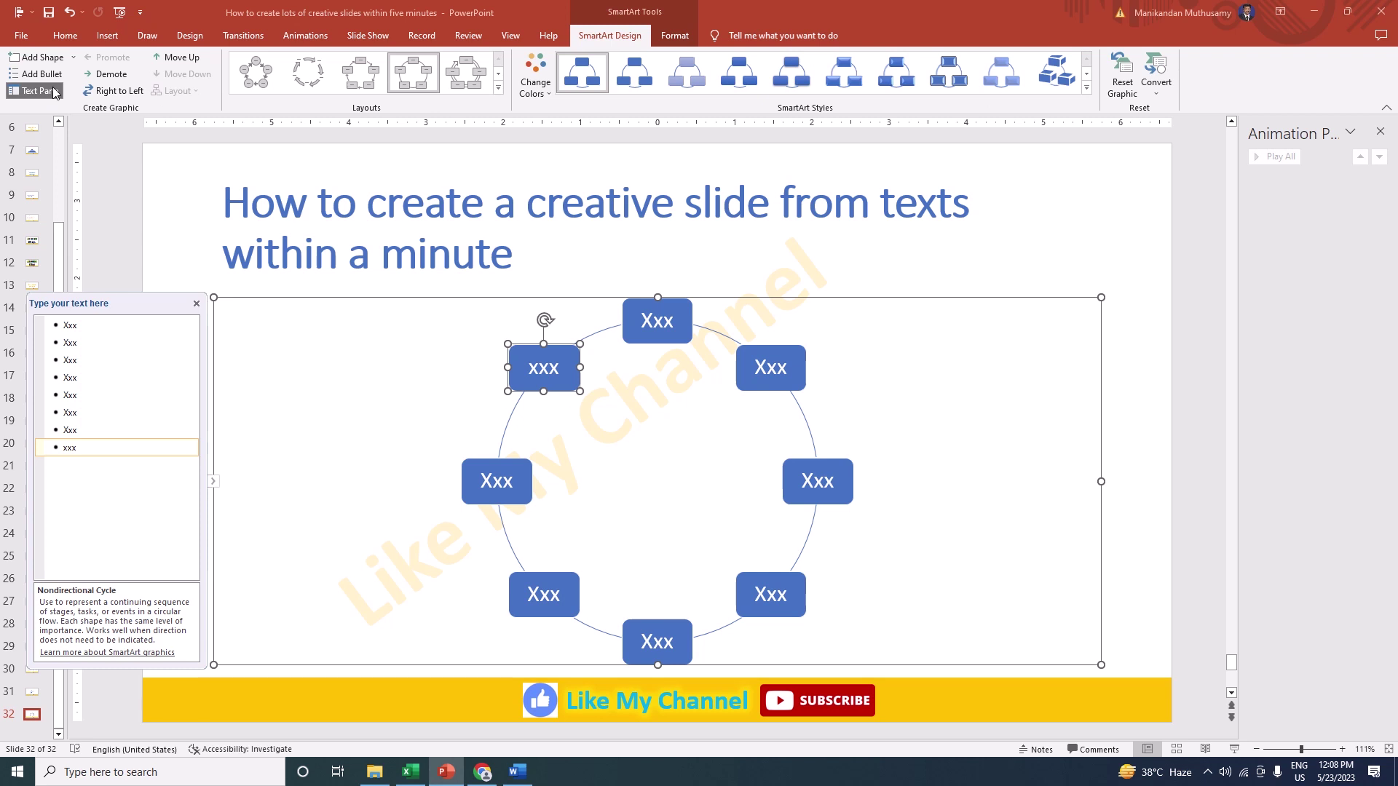
Step: Add a blank cycle item and two sub-bullets, then promote and demote the last empty item
click(54, 59)
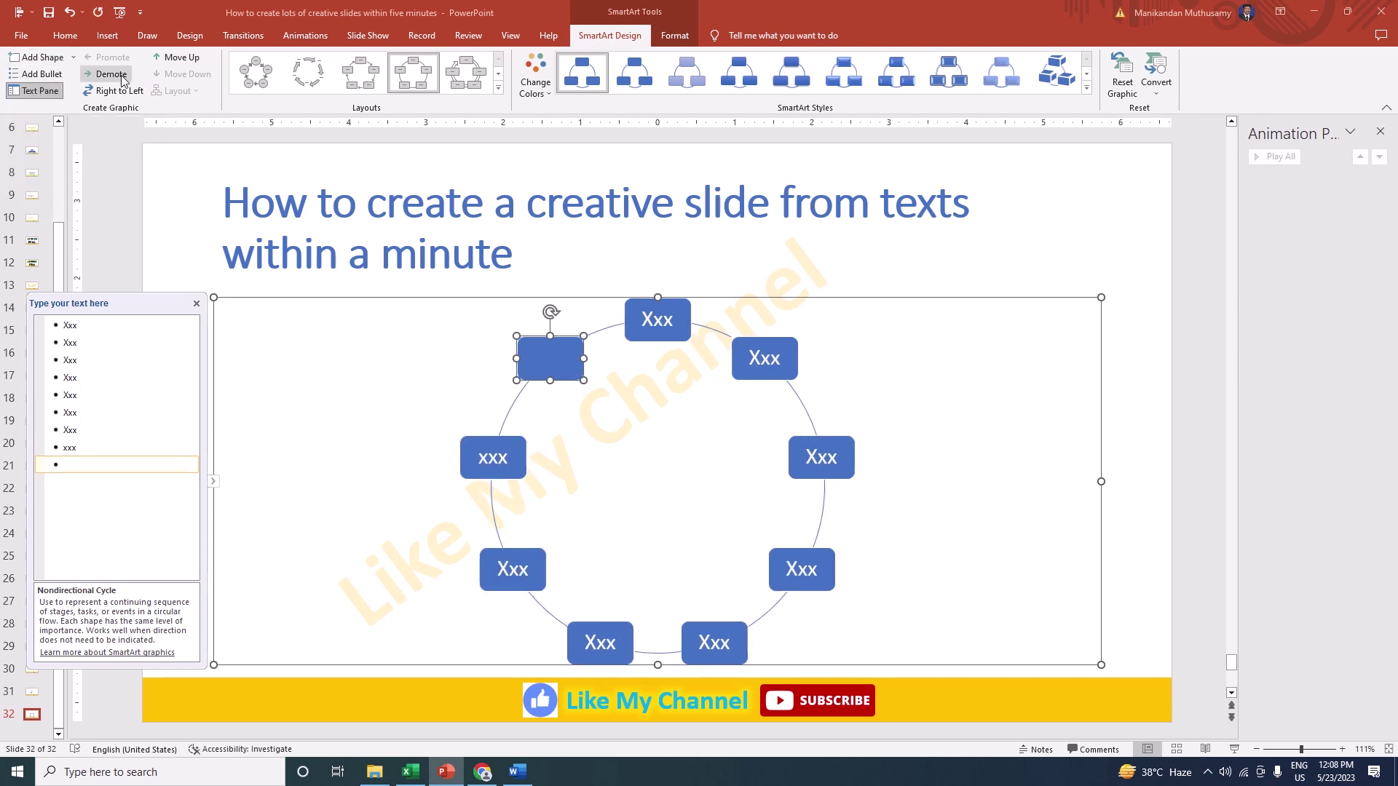
click(50, 76)
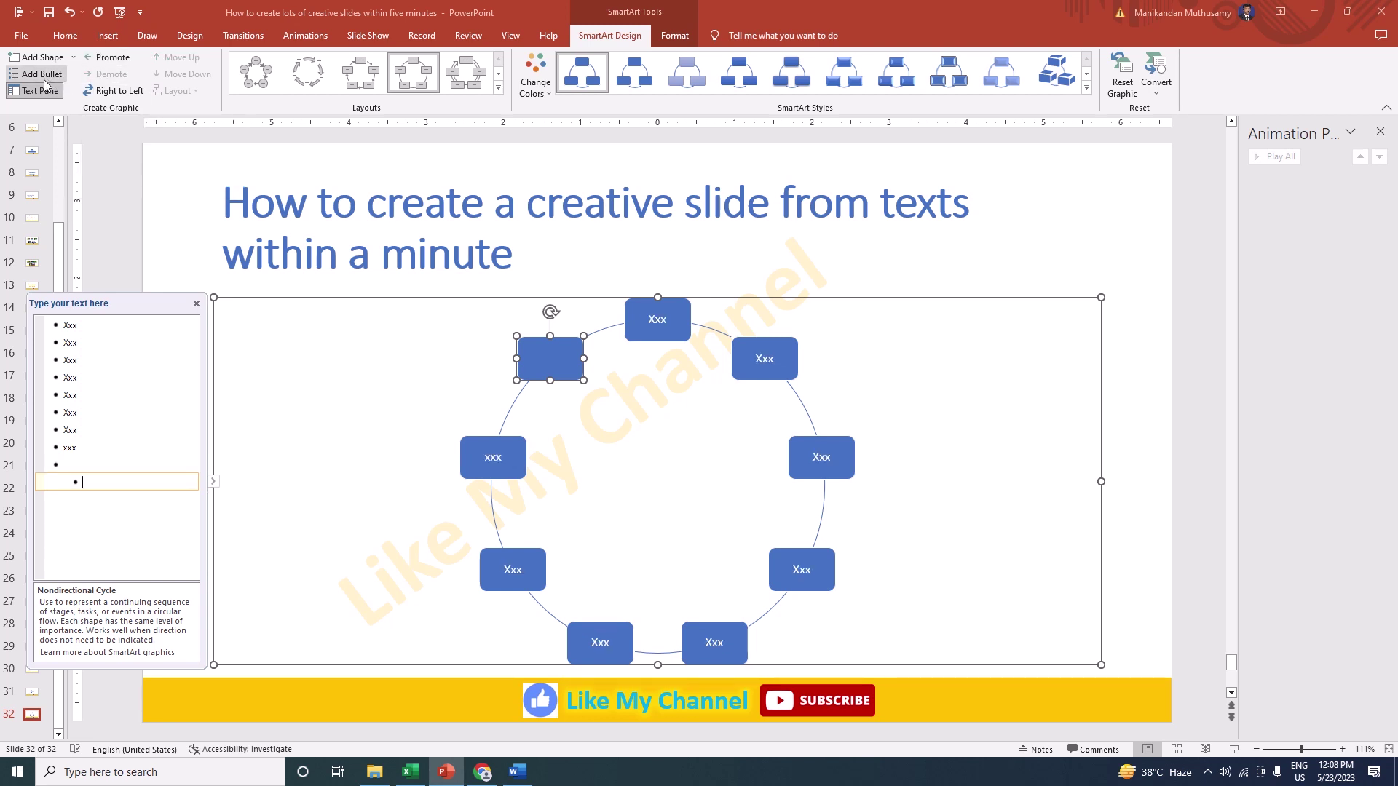
click(42, 76)
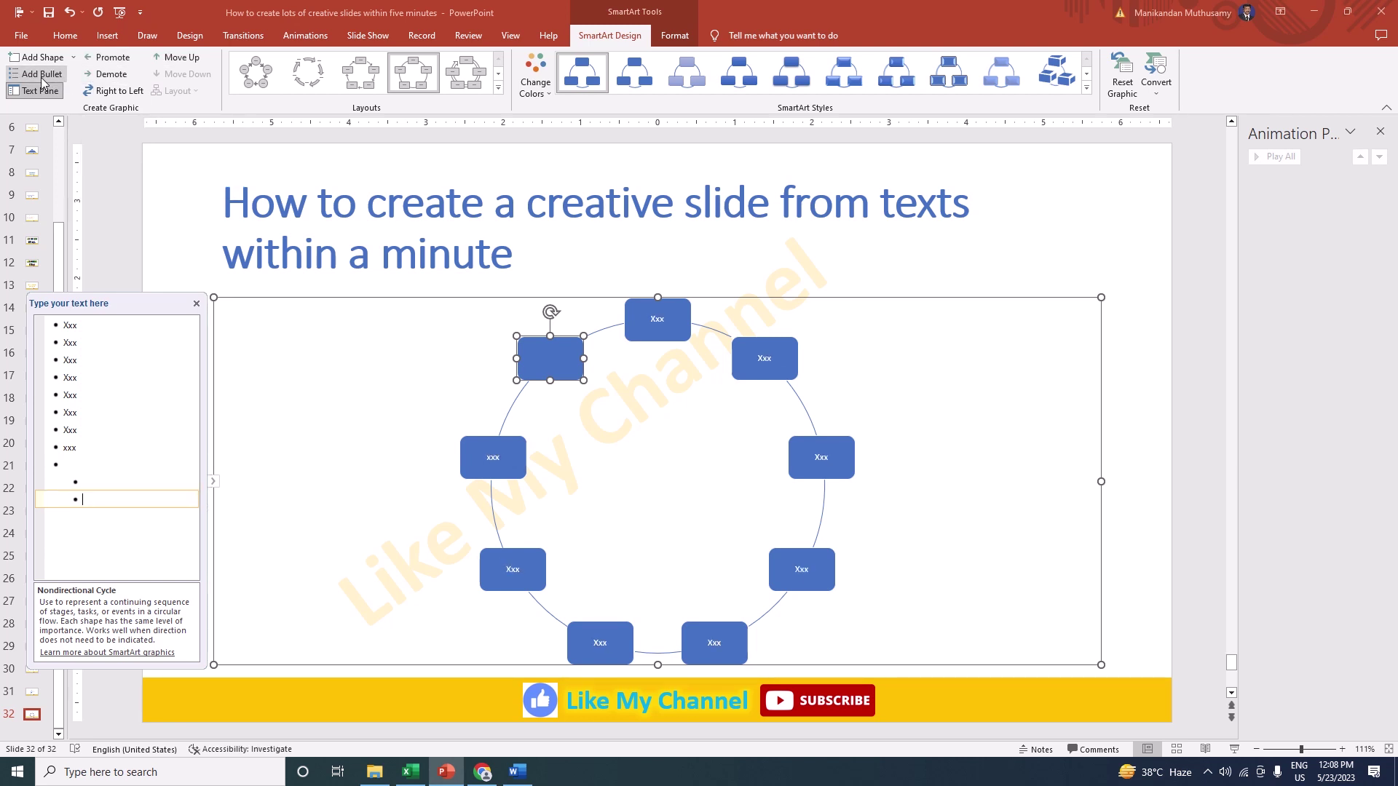
click(40, 57)
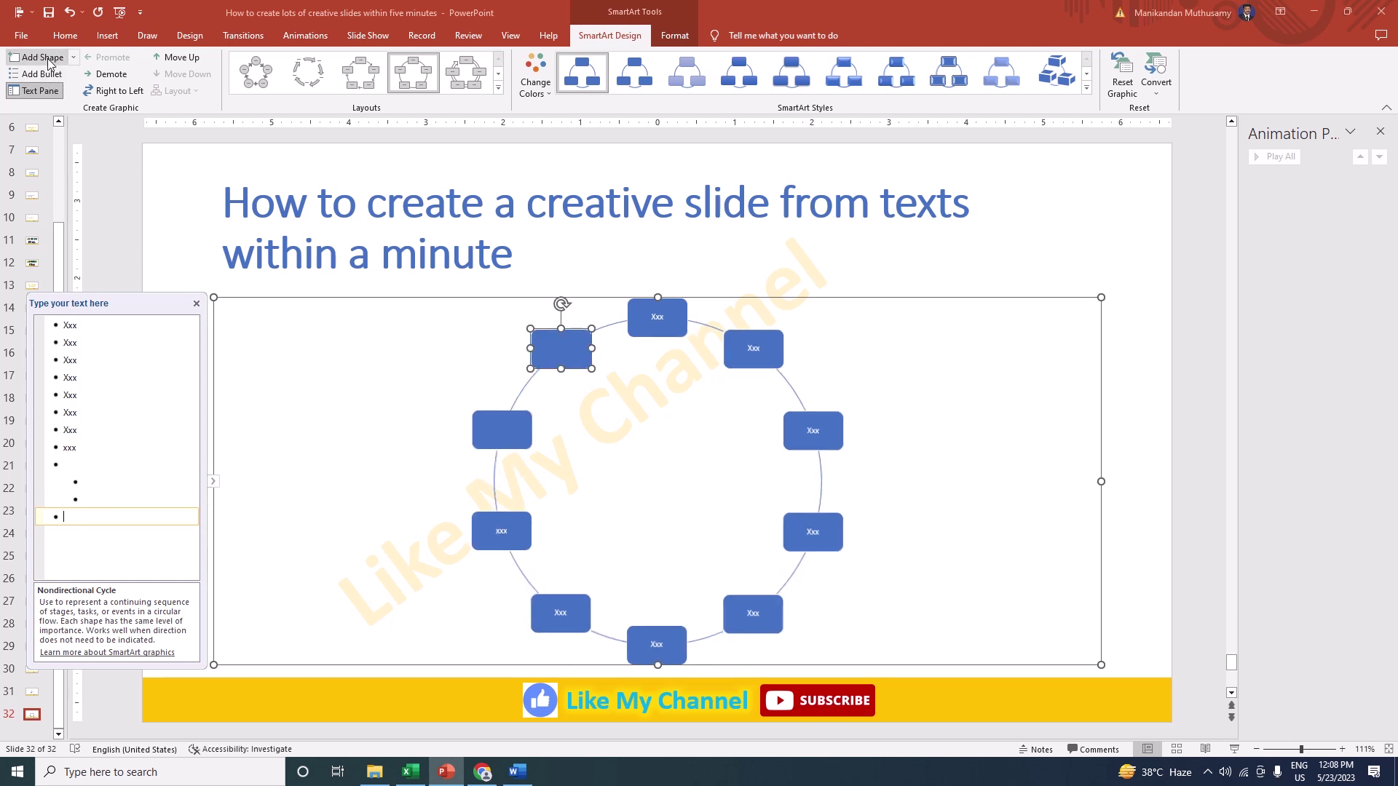
click(110, 74)
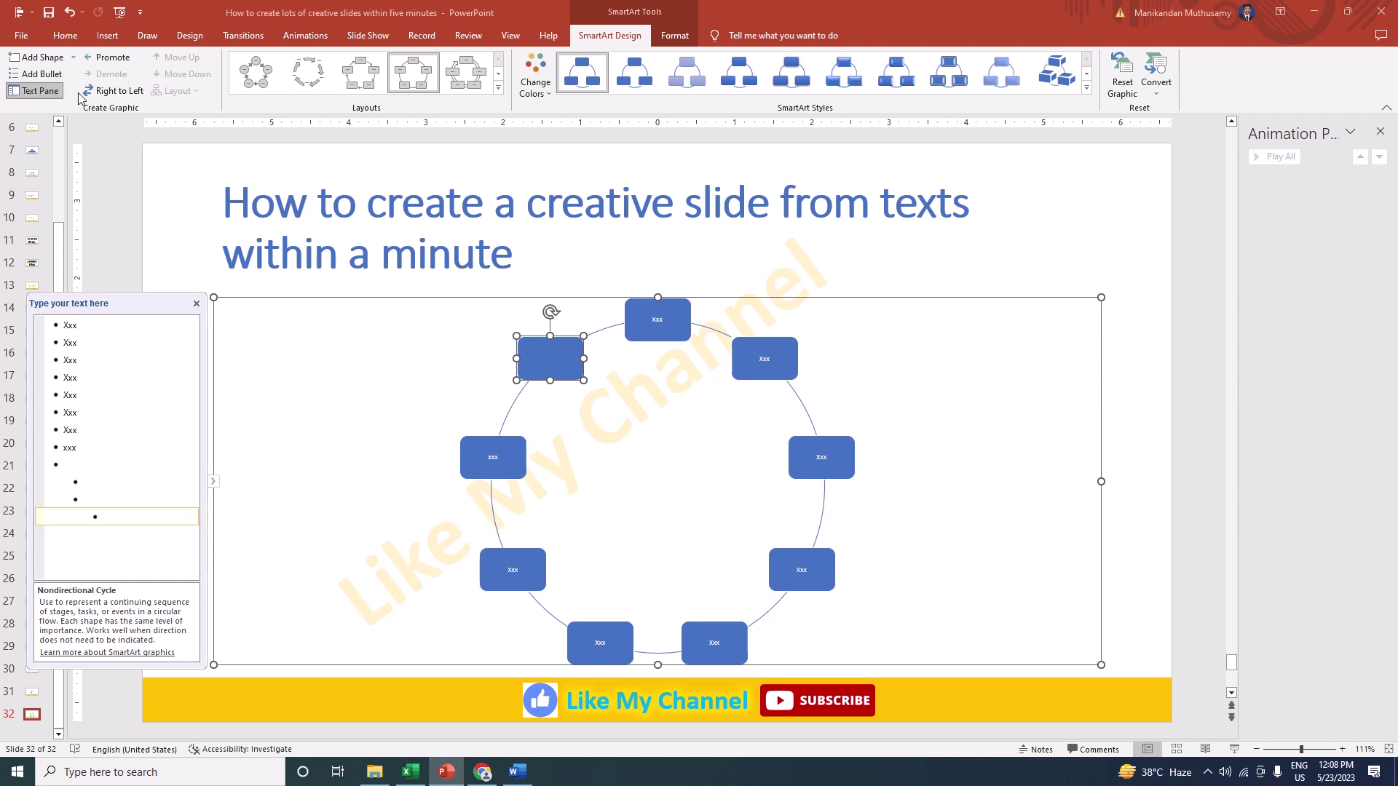
Step: Reverse the cycle to run right to left, close the Text Pane, and add a box after the top-right box
click(108, 94)
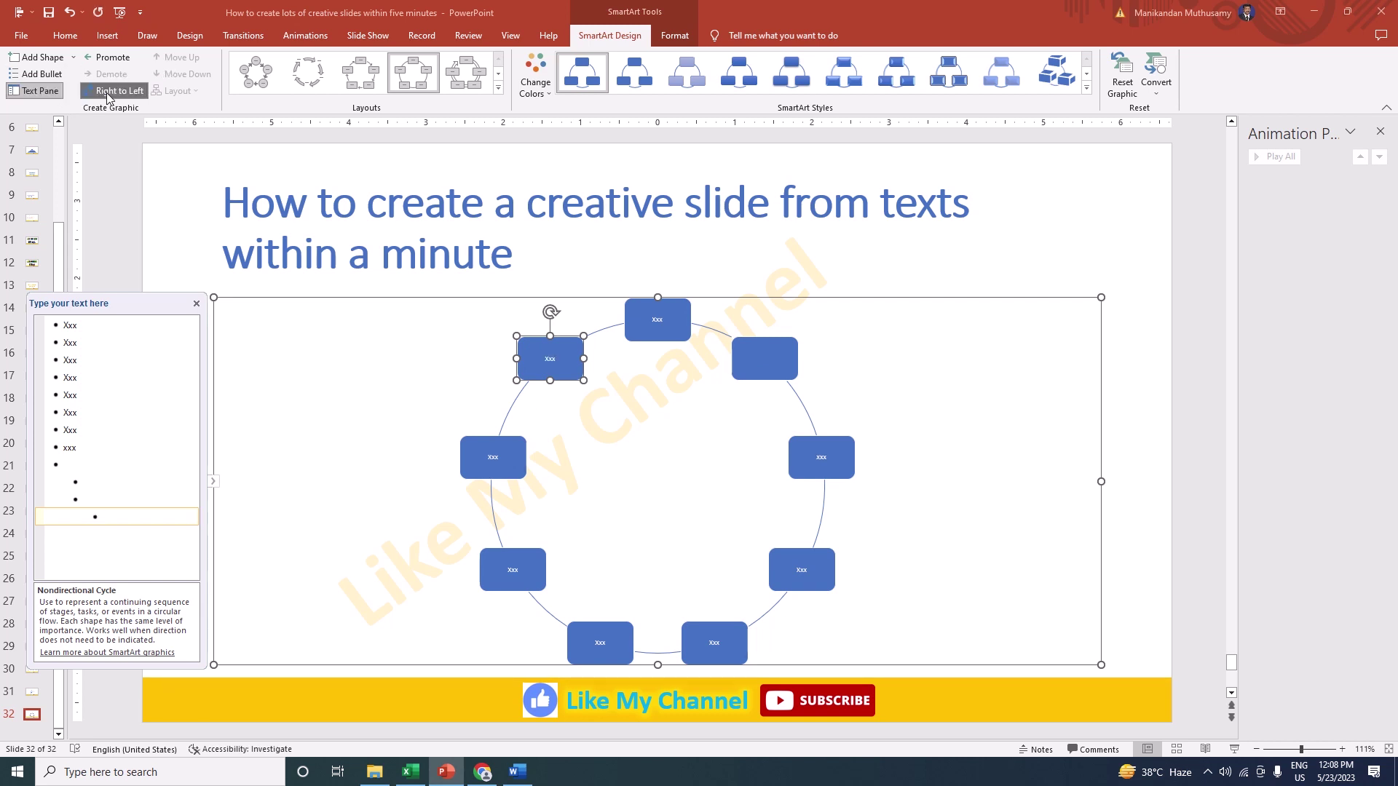
click(32, 91)
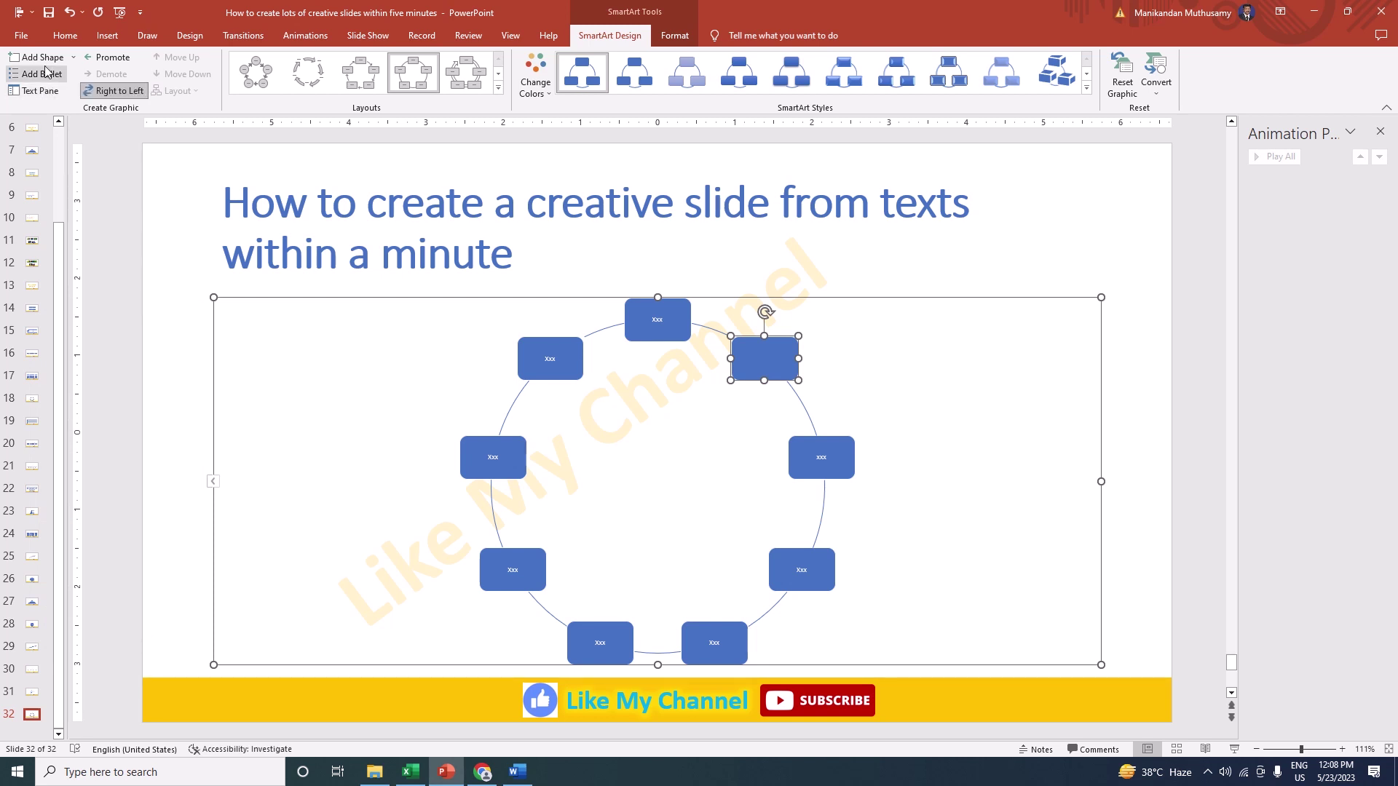
click(43, 61)
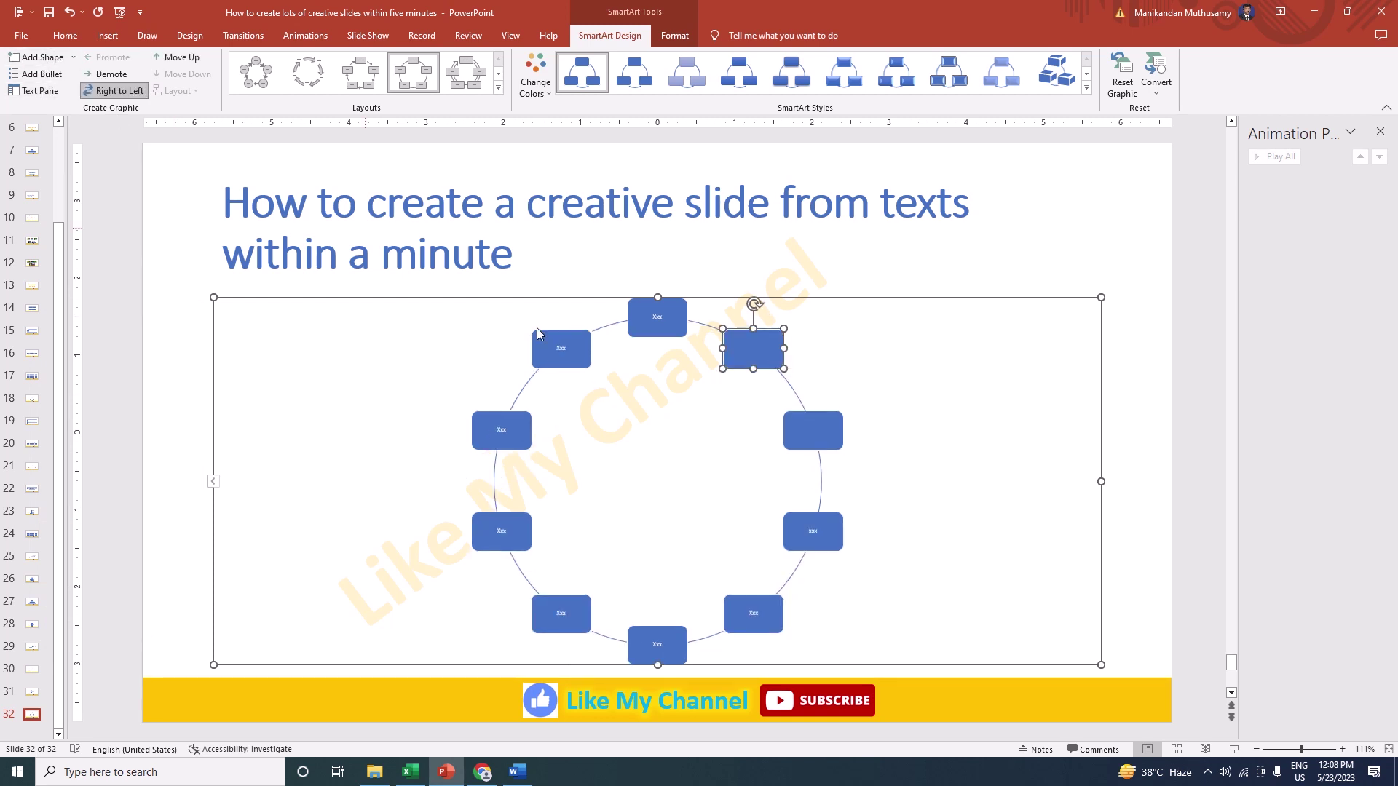
click(189, 316)
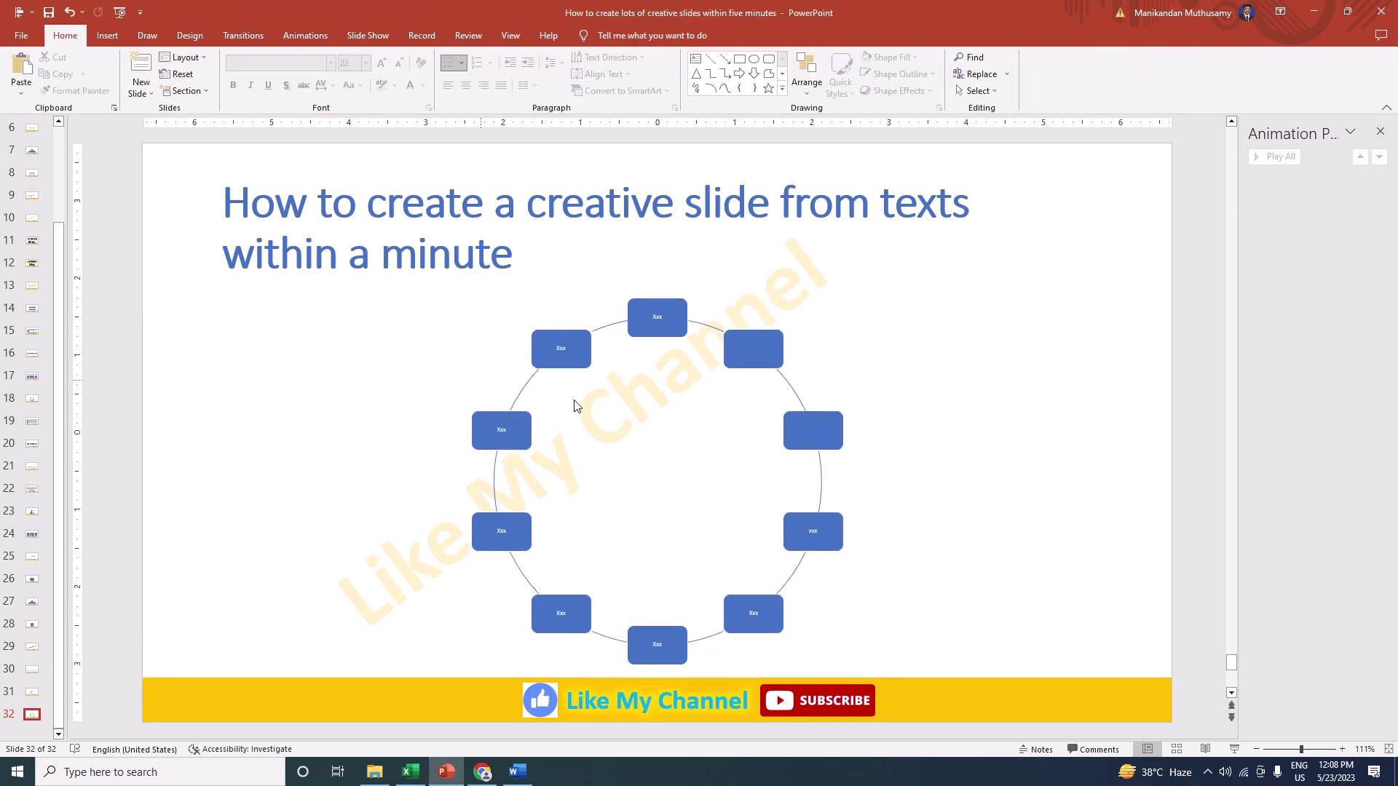
Step: Resize slide 30's box-and-arrow diagram so it fits in the left third of the slide
click(405, 337)
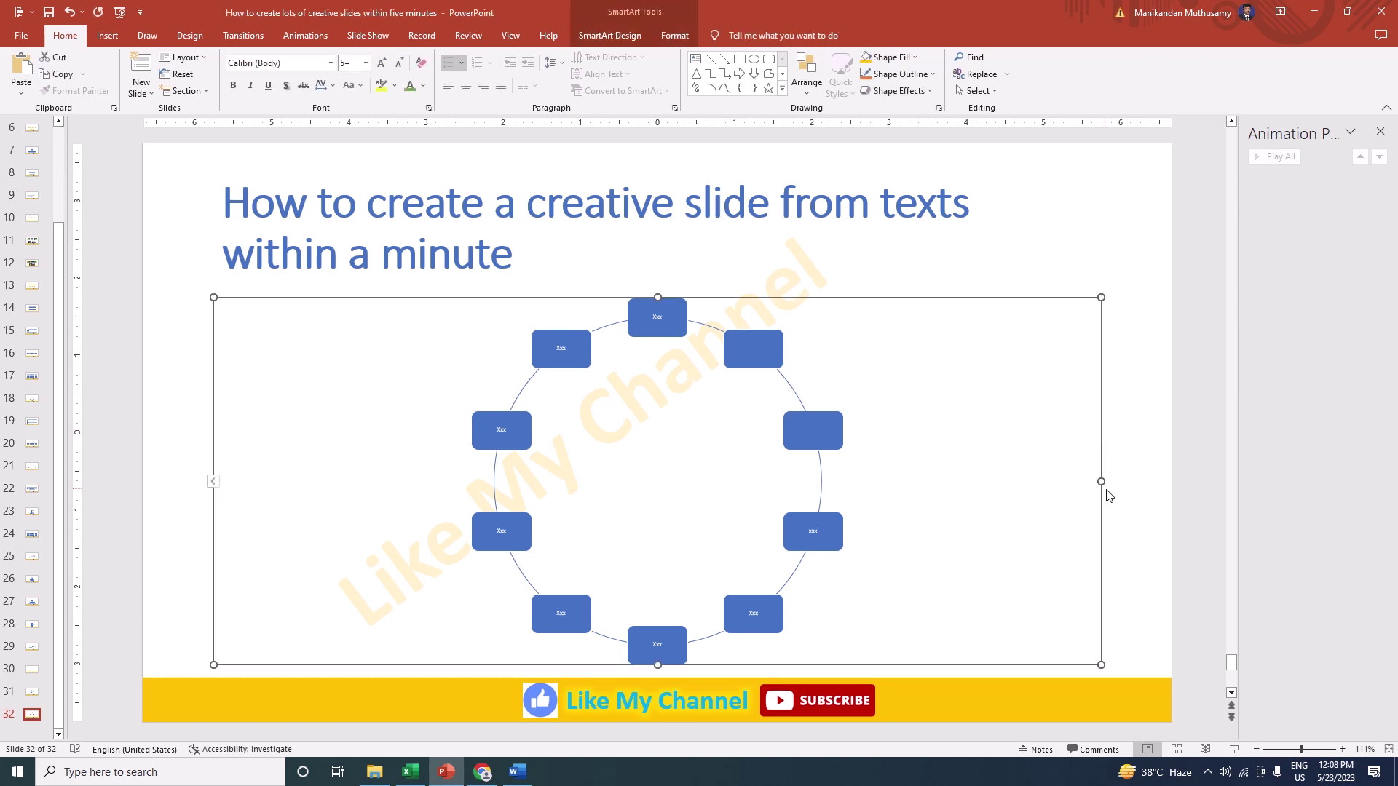
click(155, 413)
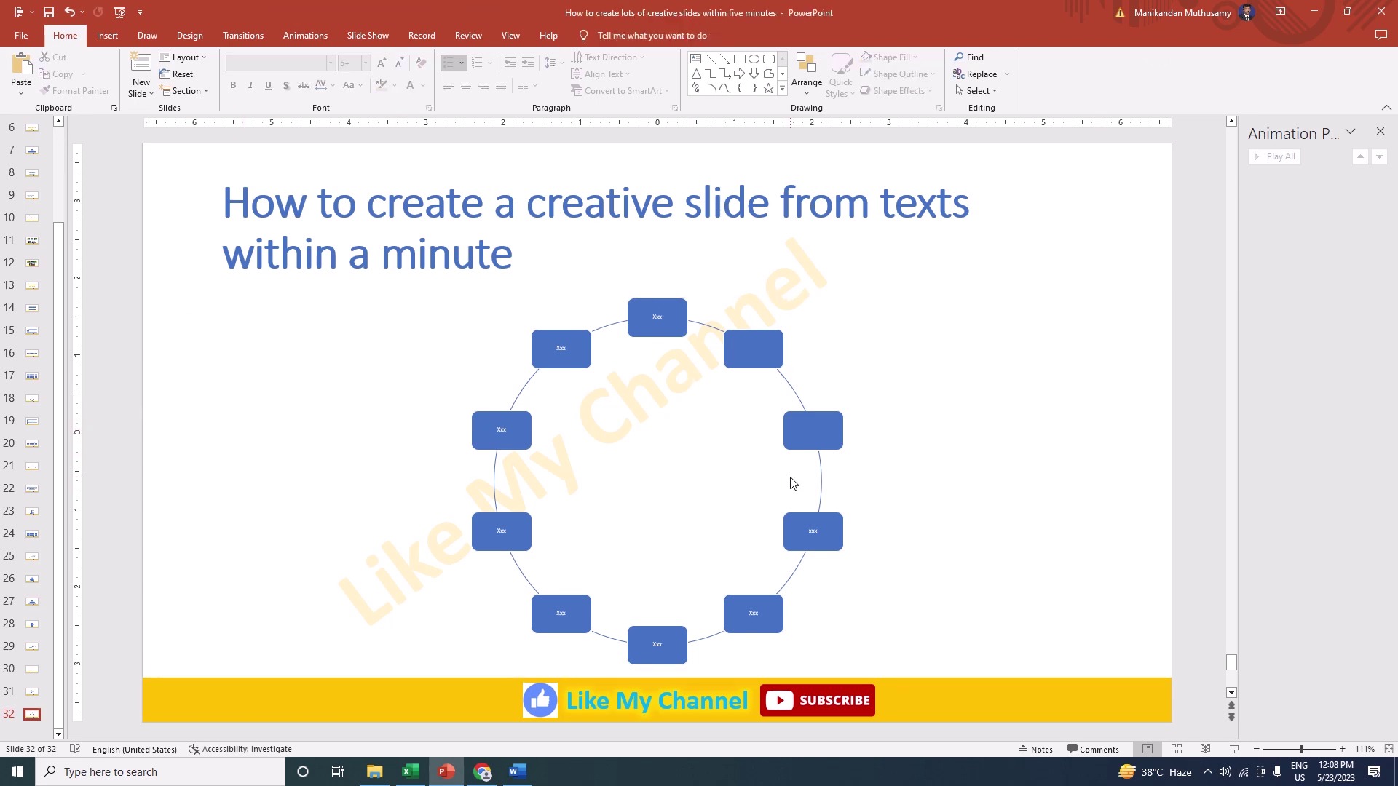
scroll(792, 484, up, 2)
scroll(701, 423, up, 2)
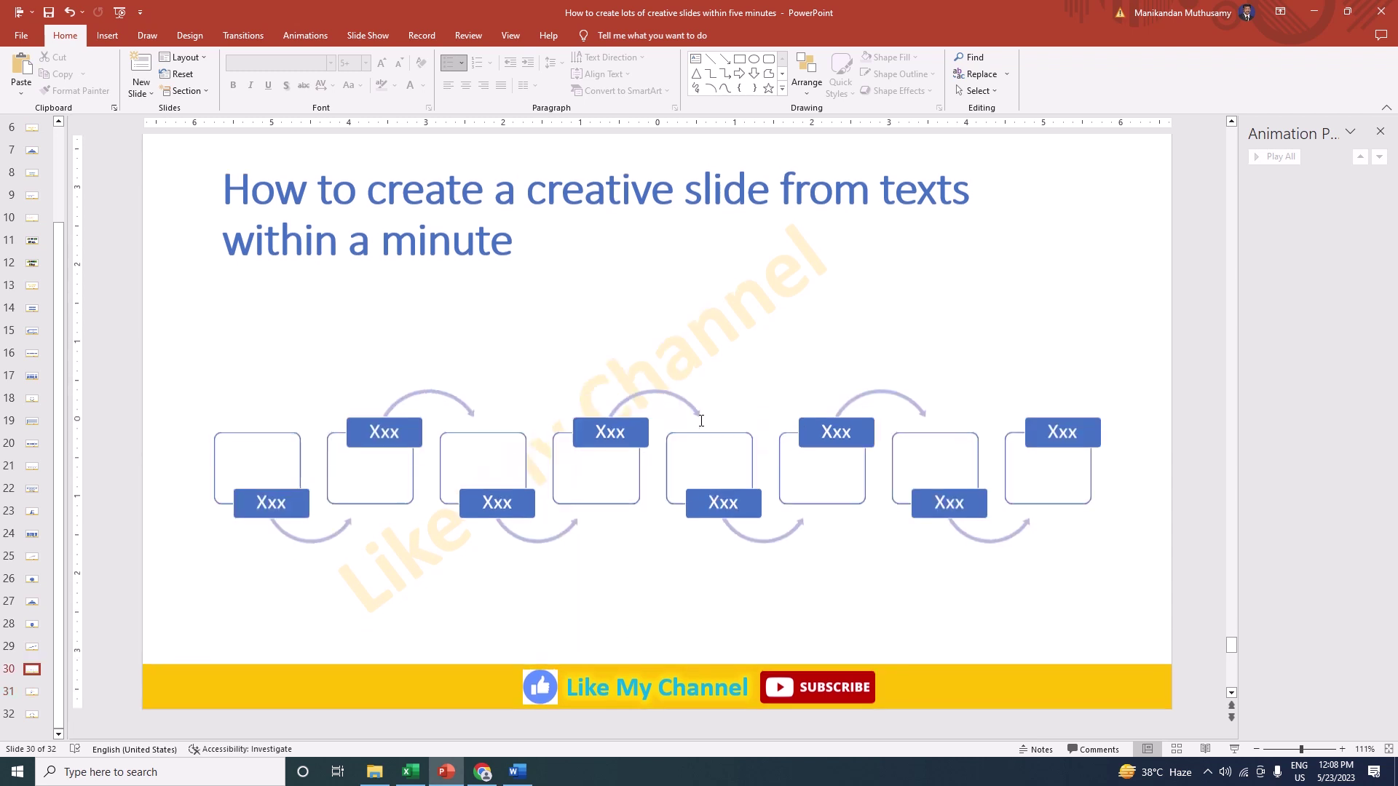
click(530, 387)
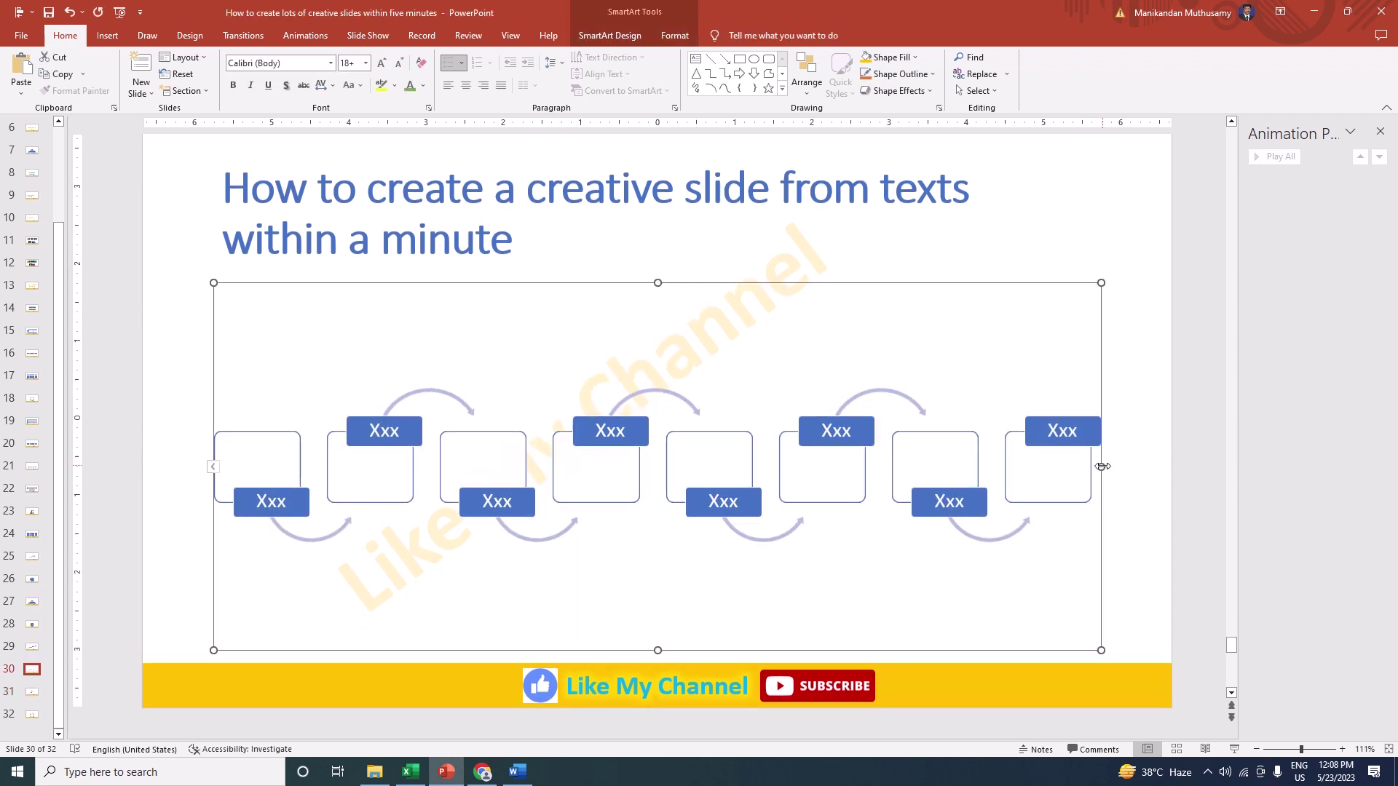
drag(744, 421, 687, 466)
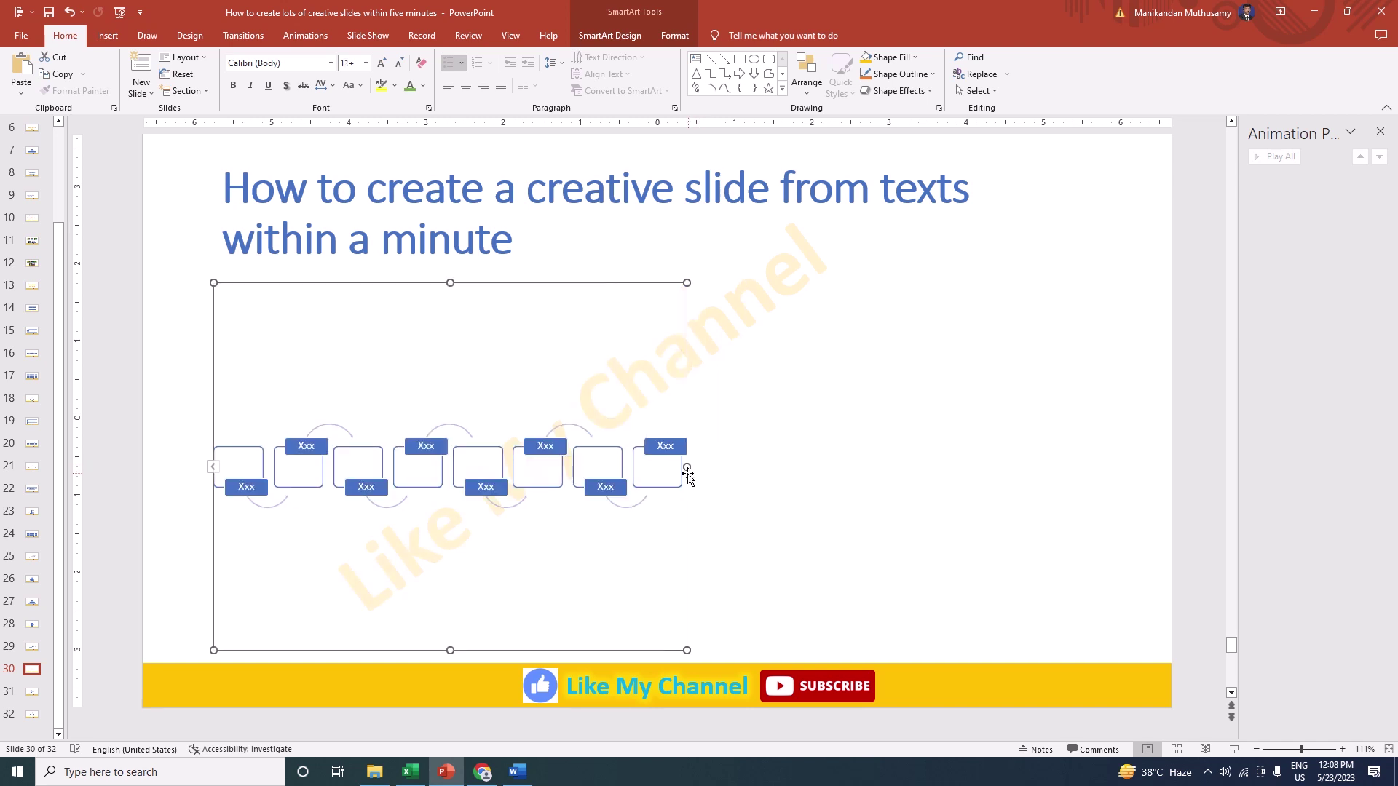
drag(565, 450, 588, 446)
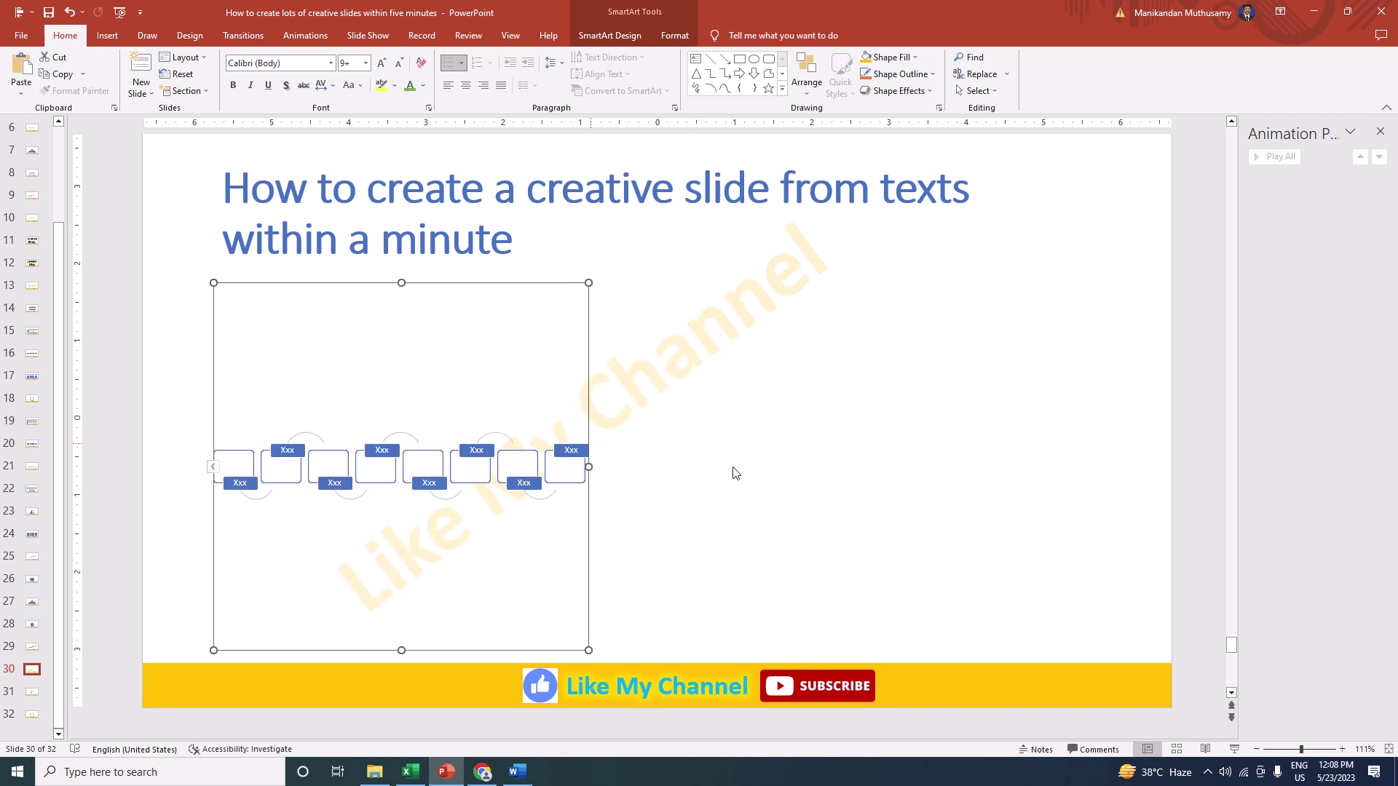
click(735, 474)
scroll(770, 479, down, 1)
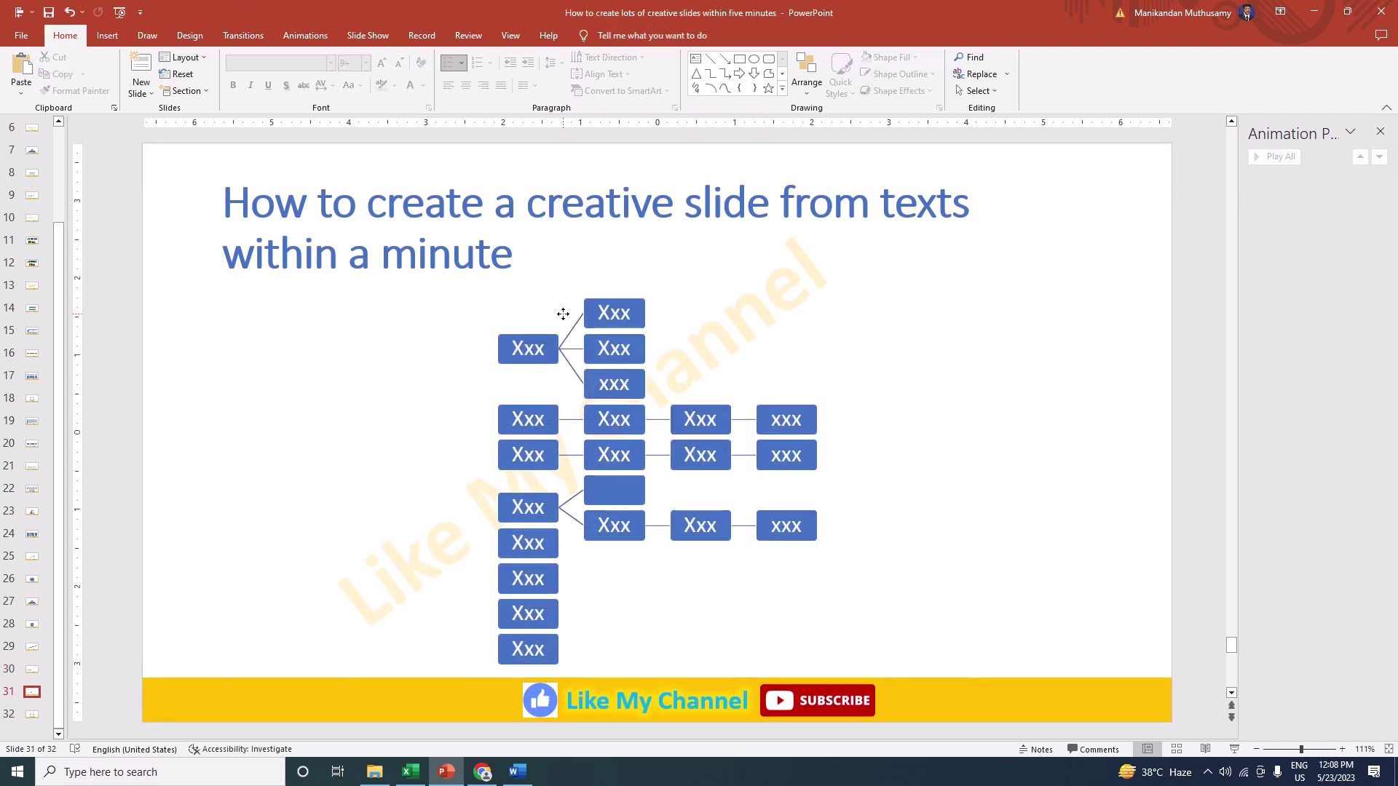
Step: Remove the hierarchy diagram from slide 31 and paste it onto slide 30
click(563, 314)
key(Delete)
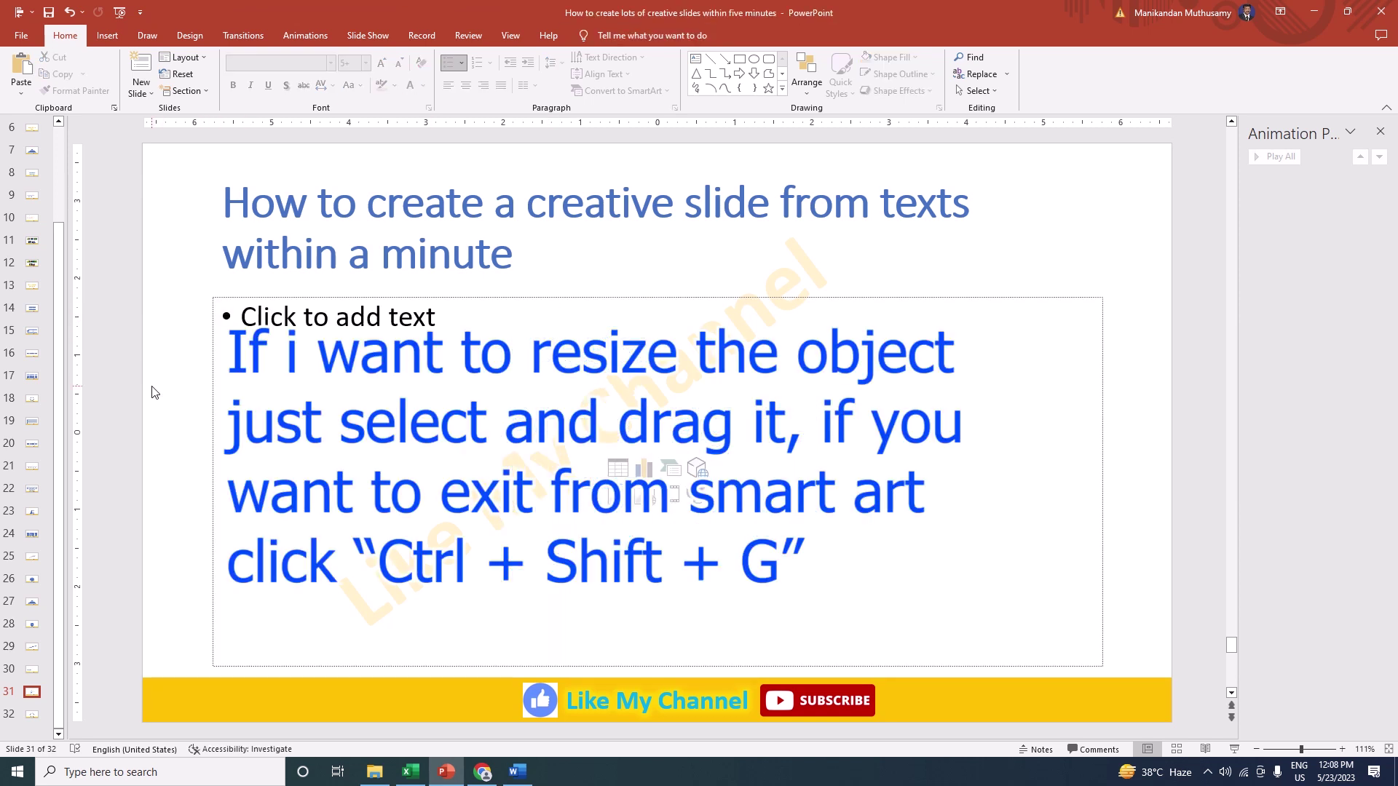
scroll(216, 348, up, 1)
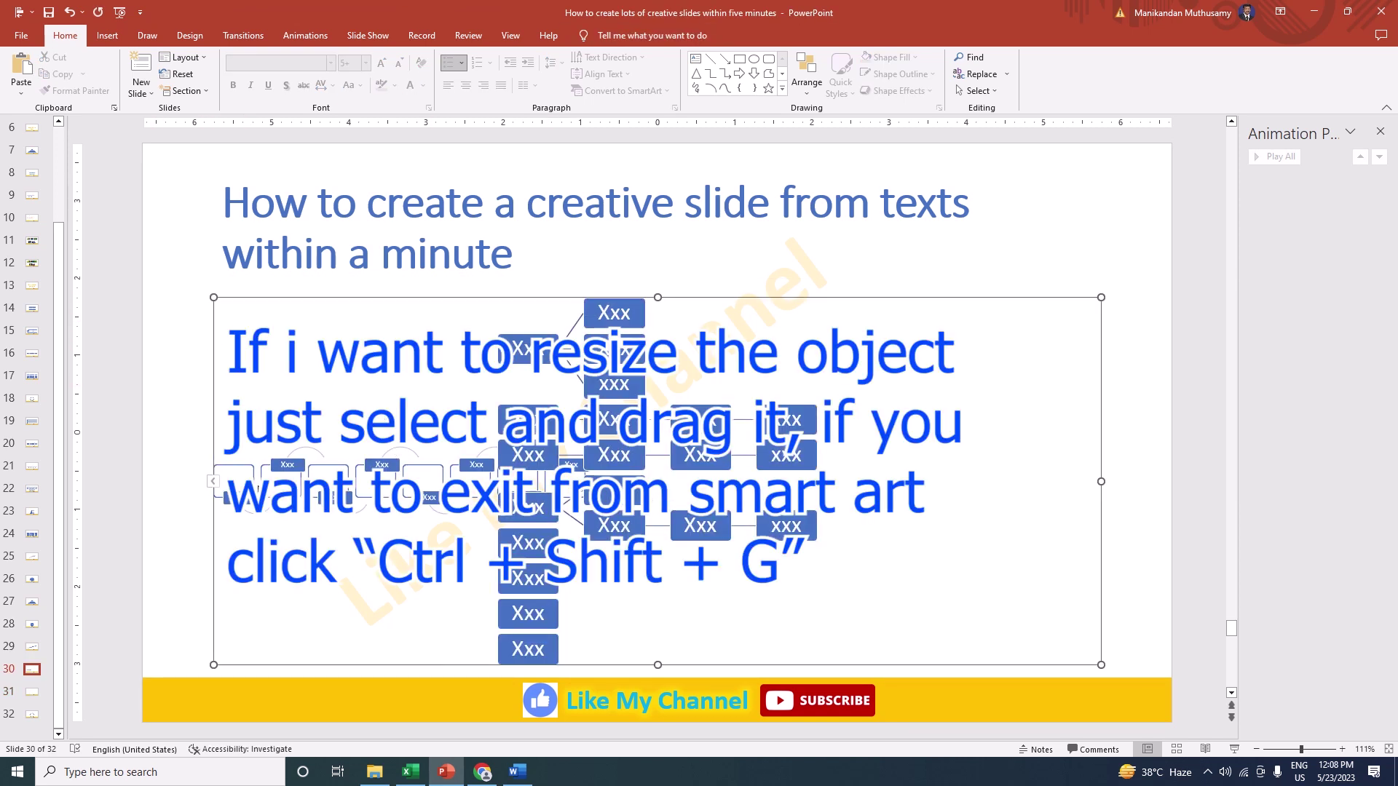
key(ctrl+v)
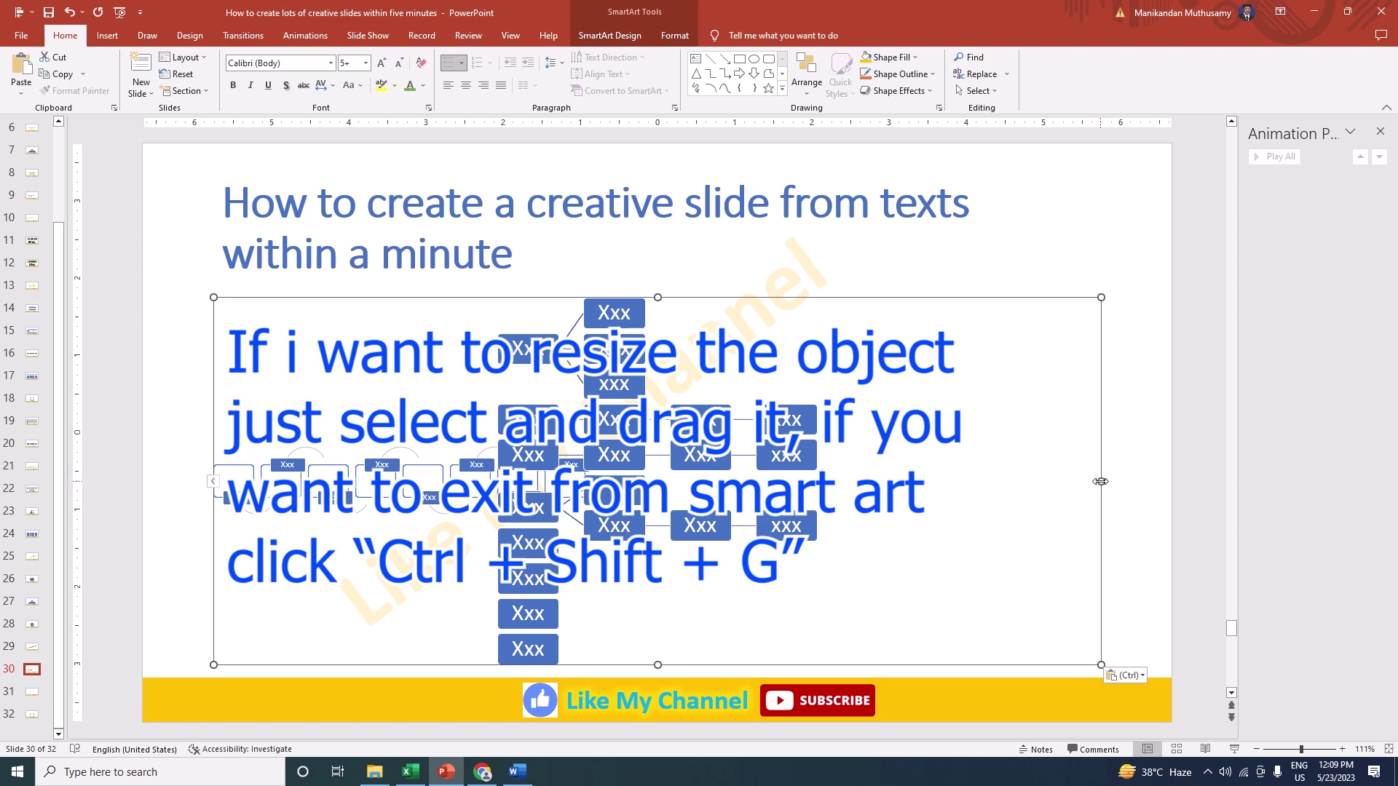
Step: Narrow the pasted hierarchy diagram and move it to the right half of slide 30
drag(1100, 481, 672, 481)
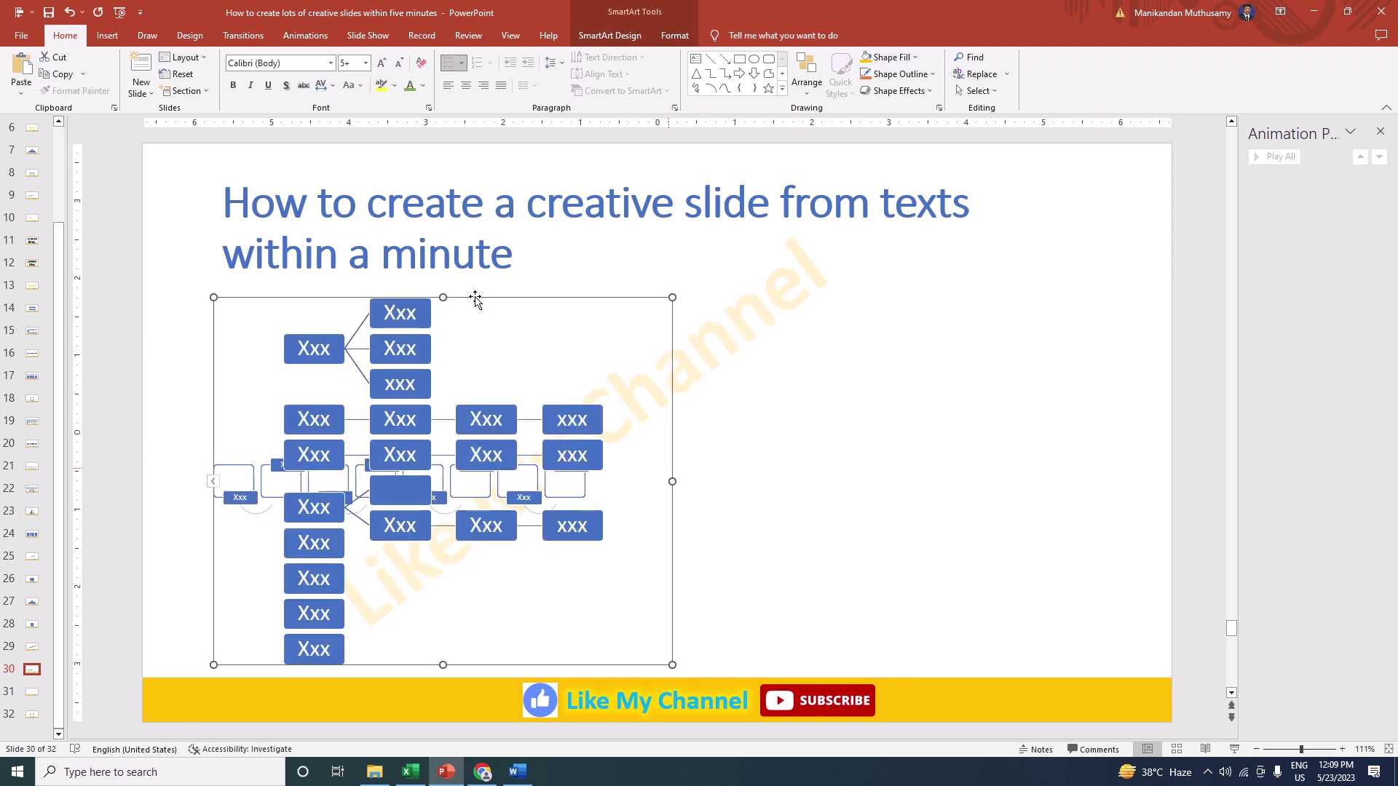
drag(475, 299, 891, 300)
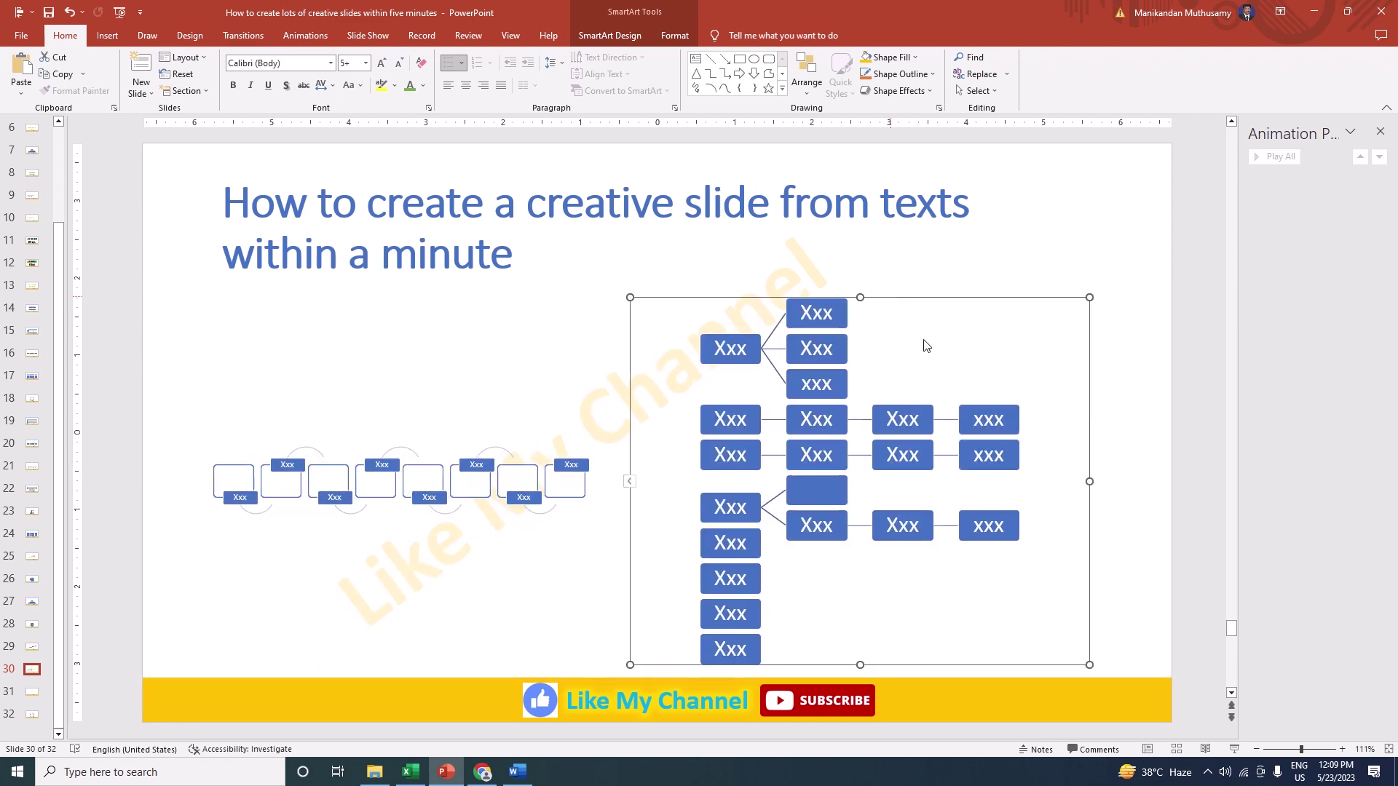
click(542, 393)
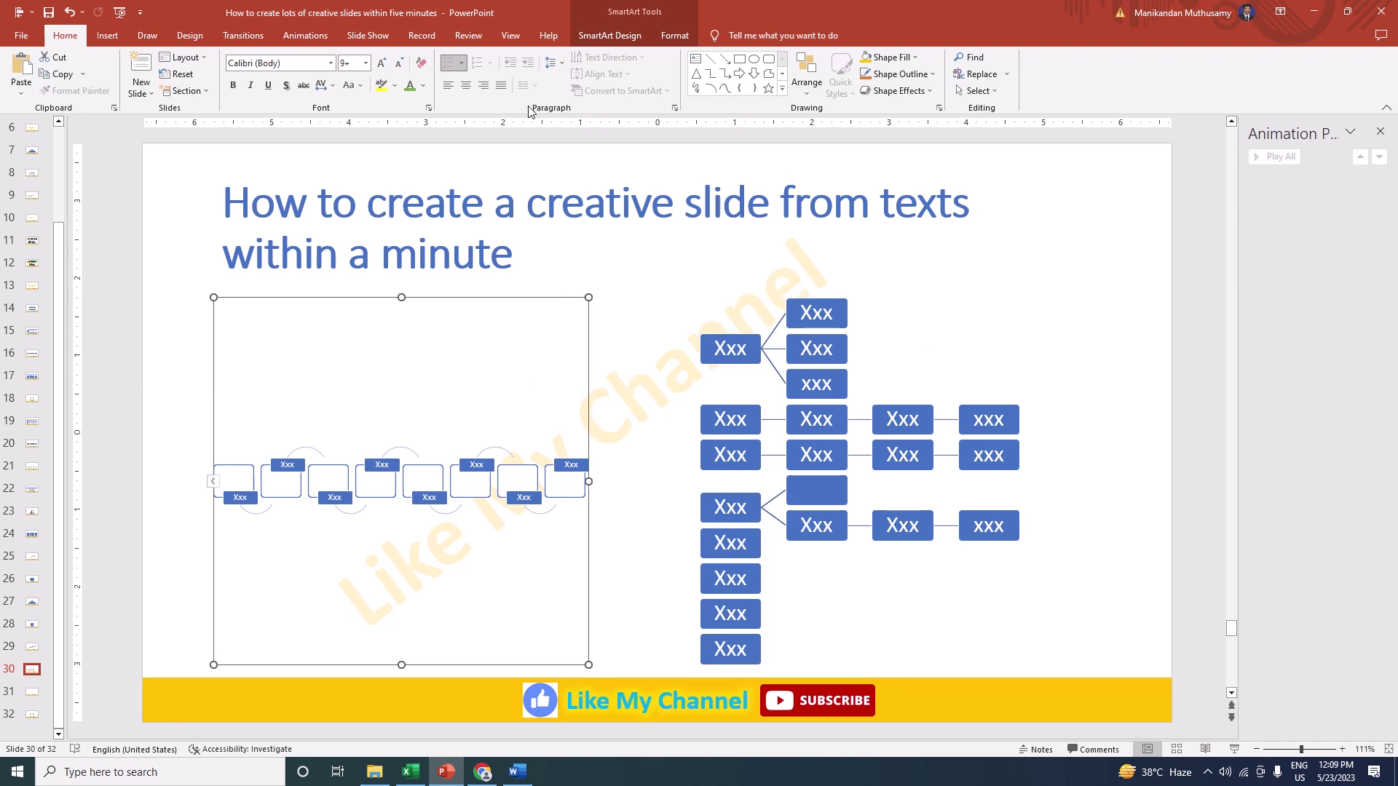
click(610, 35)
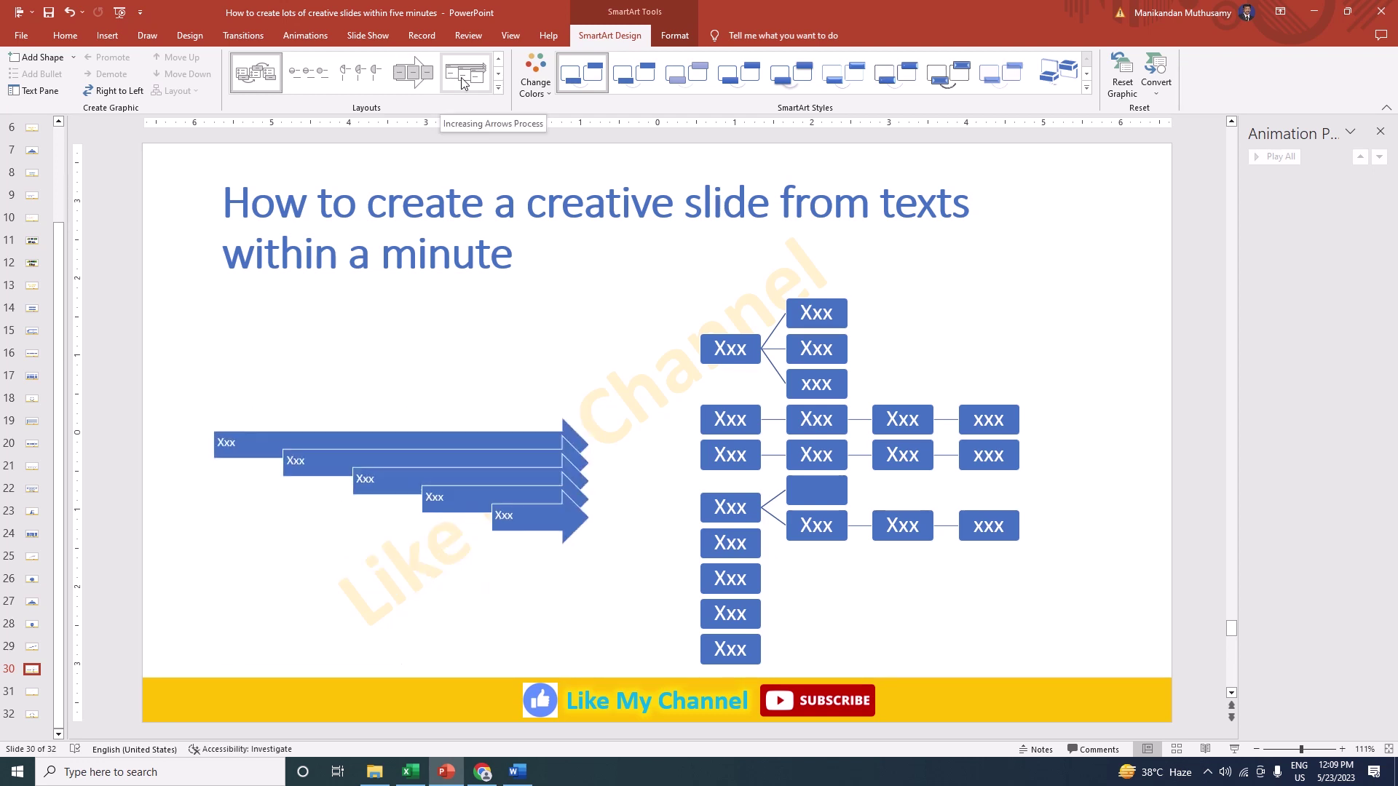
Step: Try circle and chevron layouts on the left diagram, then apply Ascending Picture Accent Process
click(500, 88)
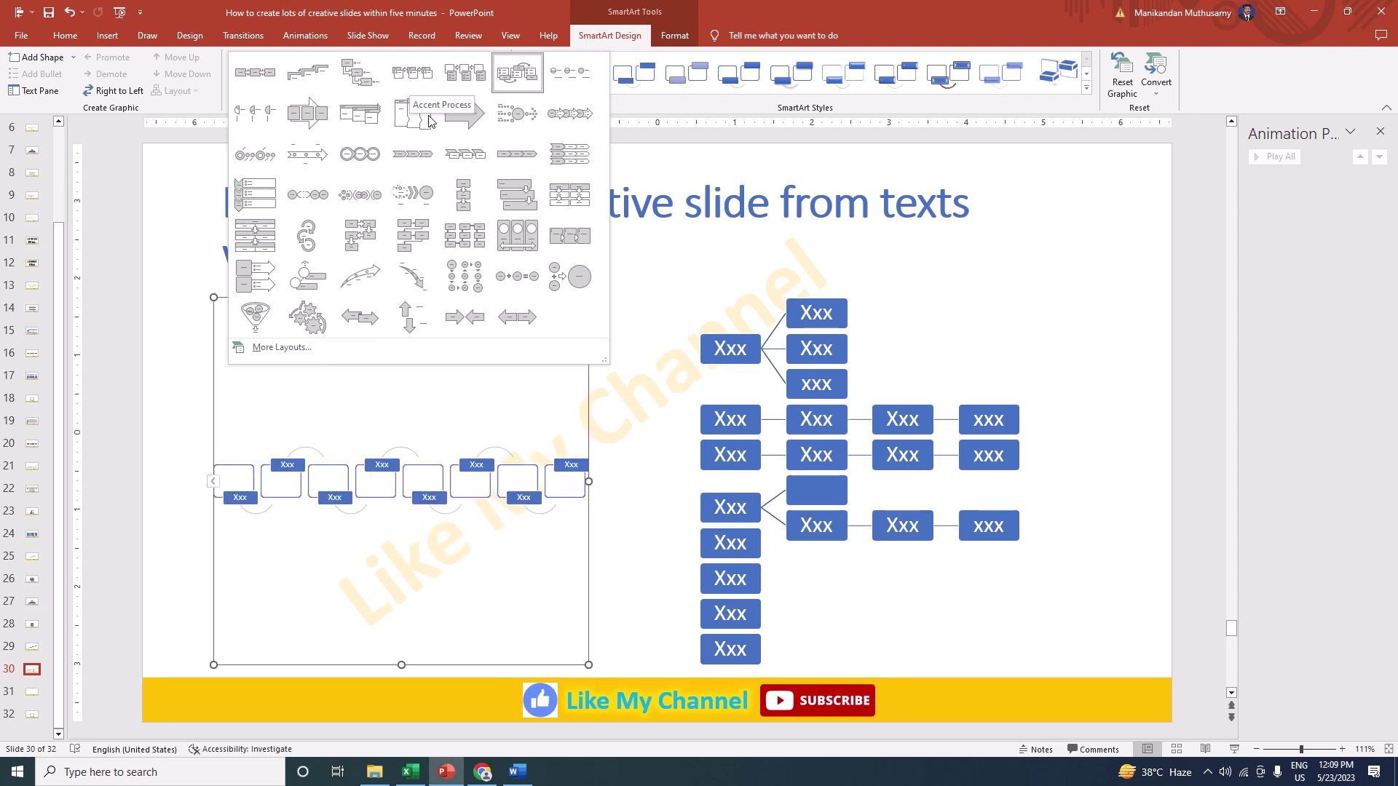
click(359, 154)
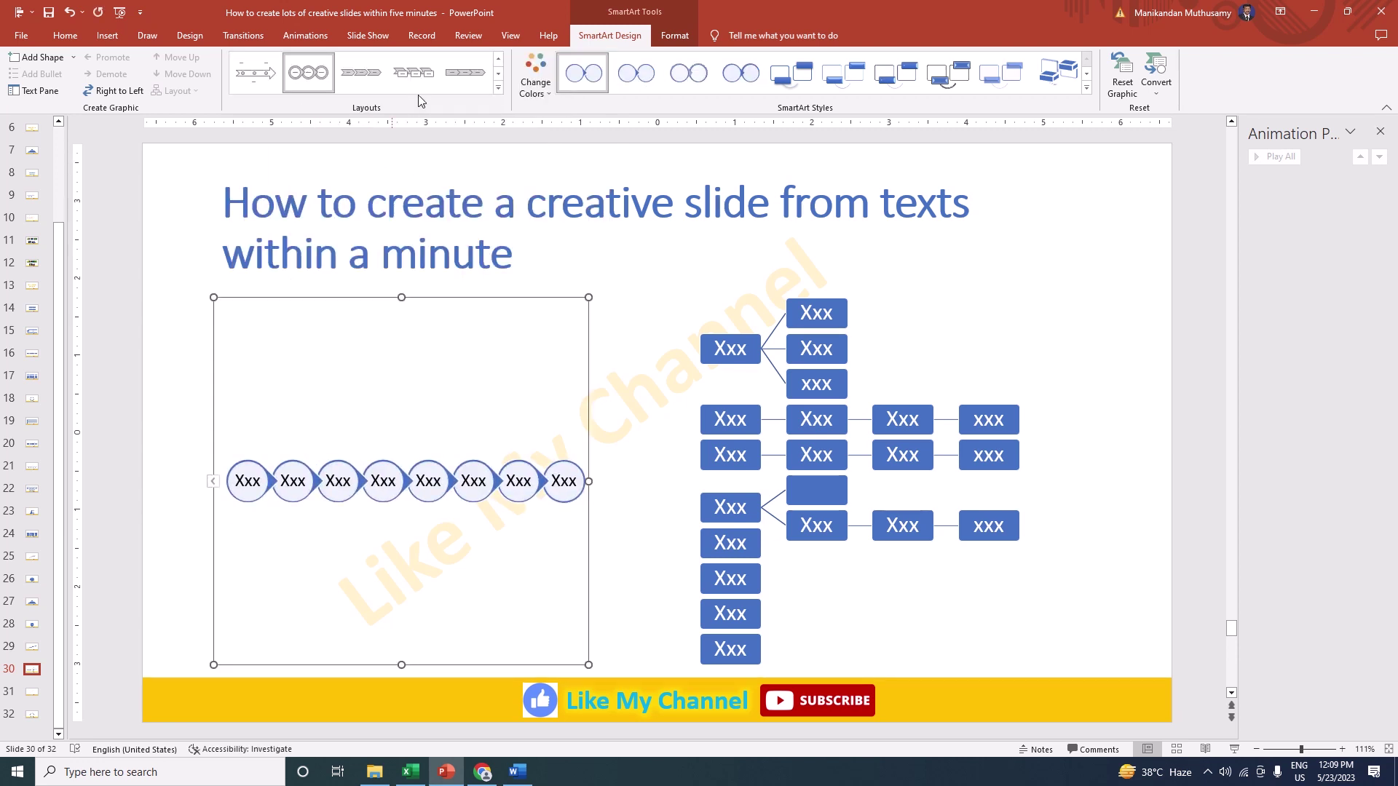
click(367, 76)
click(412, 76)
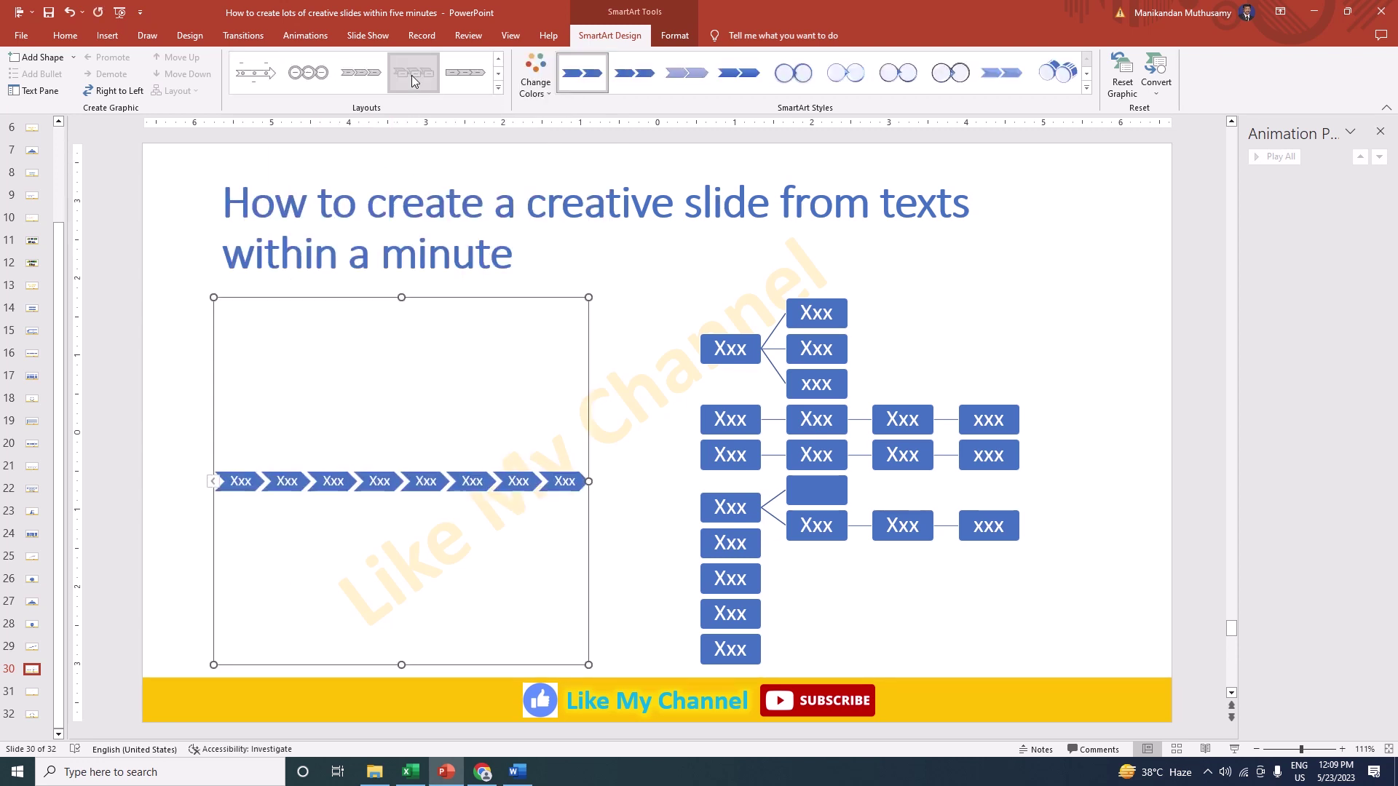
click(498, 88)
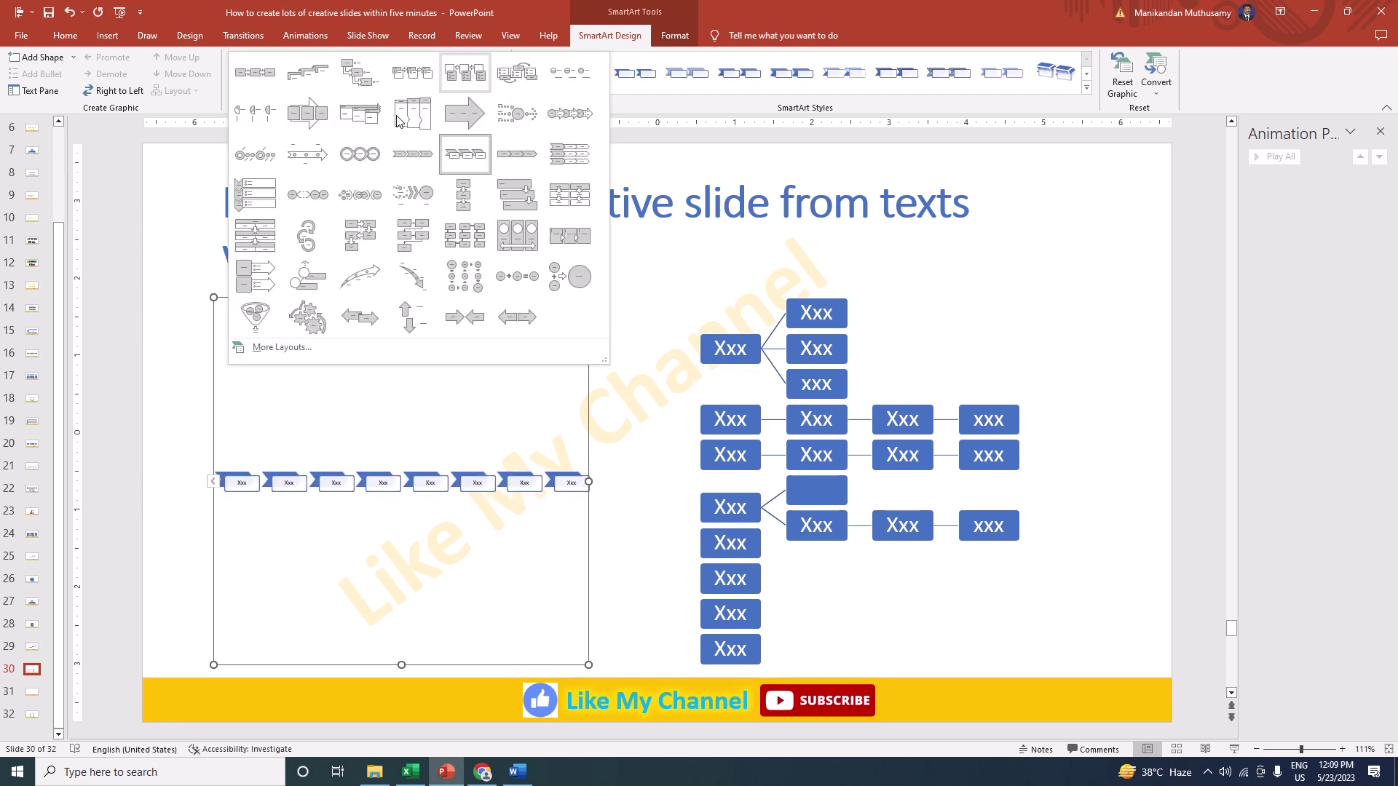
click(311, 283)
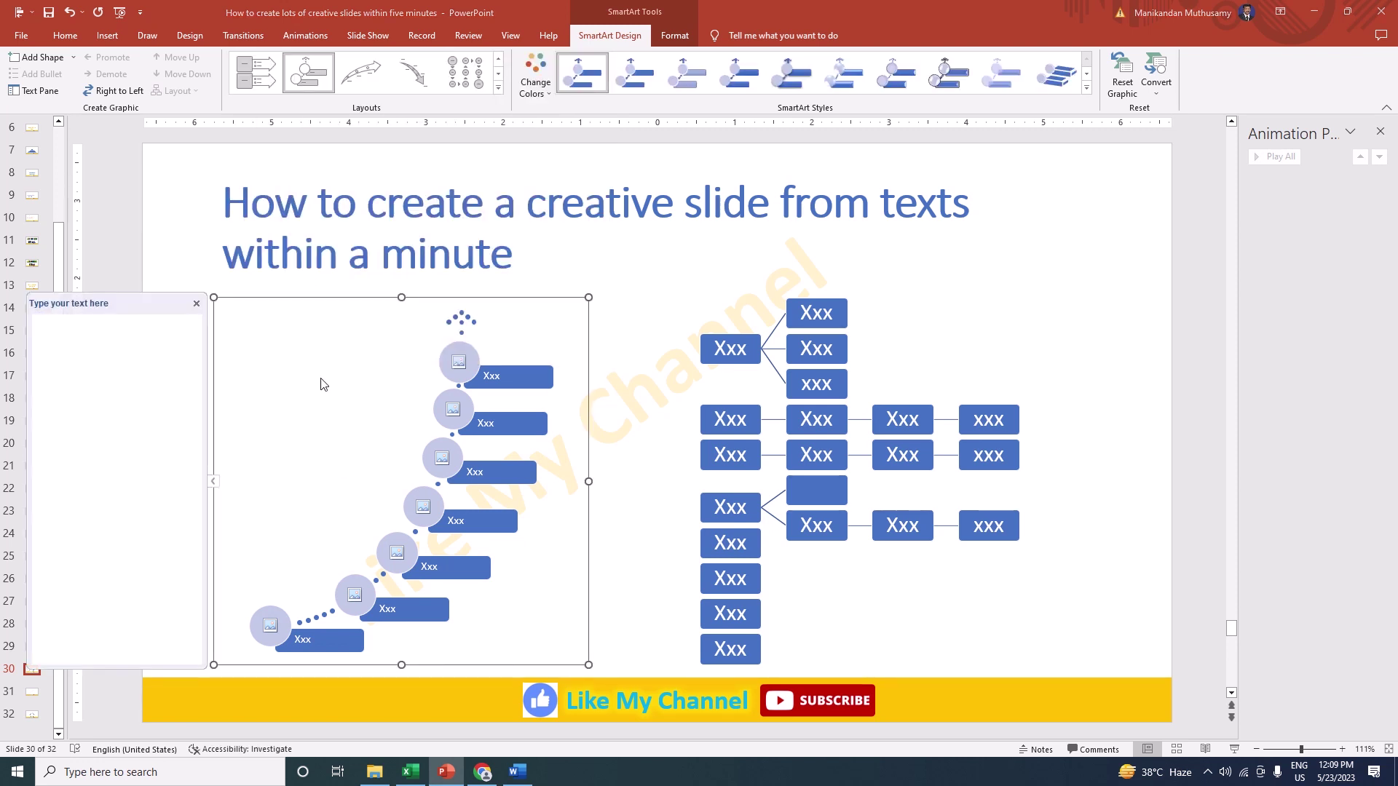
click(740, 315)
click(1155, 359)
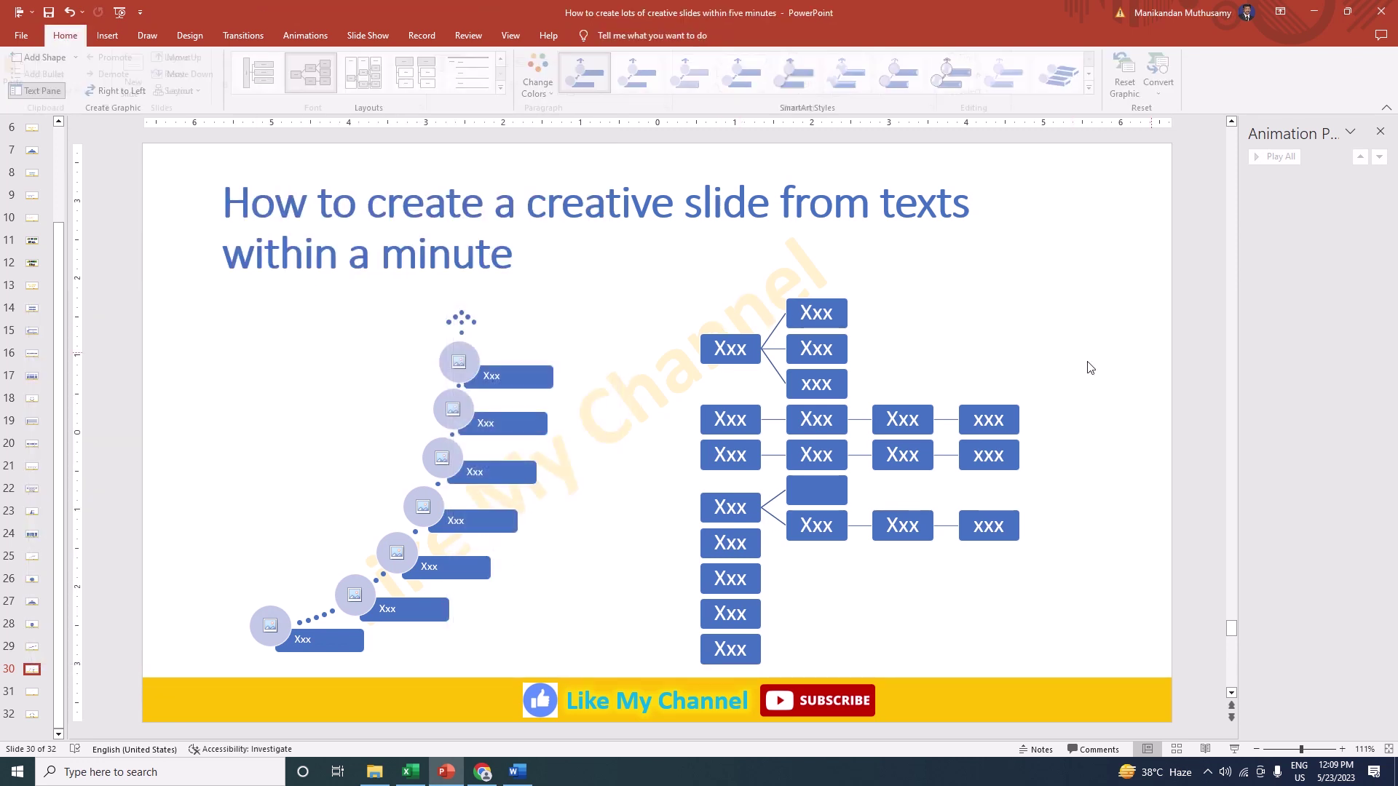
Step: On slide 24, shrink the trapezoid list narrower and shorter into a small upper-left block
scroll(173, 364, up, 1)
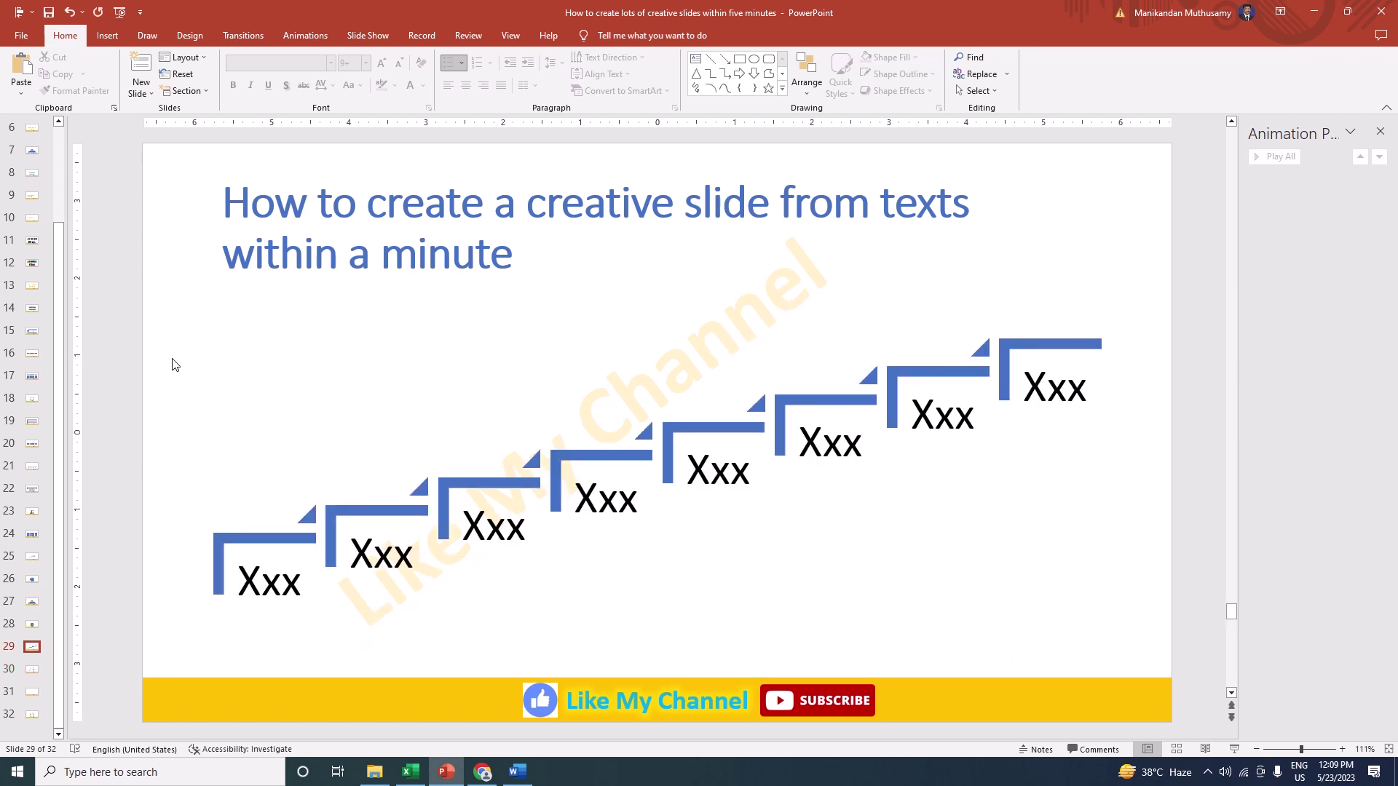
click(467, 358)
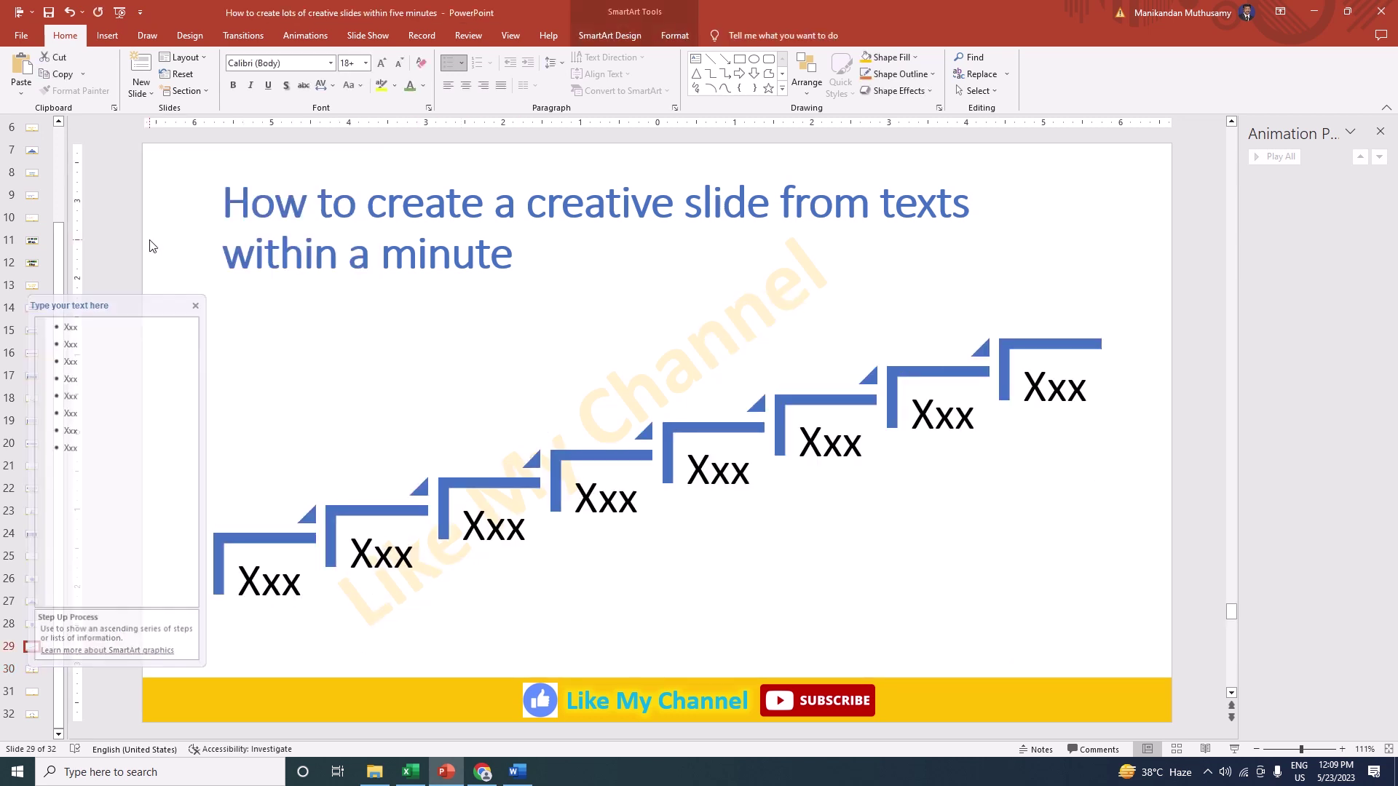
scroll(184, 287, up, 1)
scroll(185, 286, up, 1)
scroll(185, 287, up, 1)
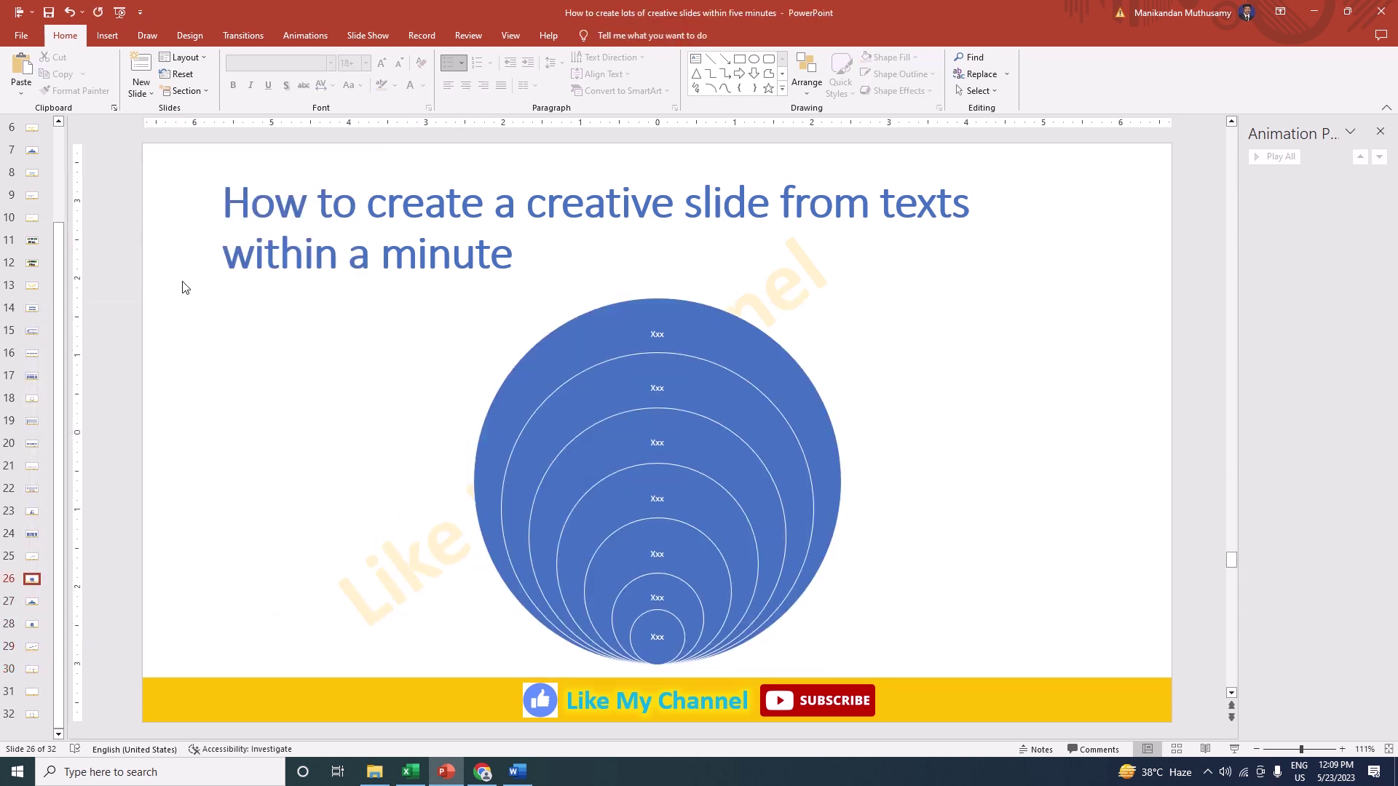
scroll(185, 287, up, 1)
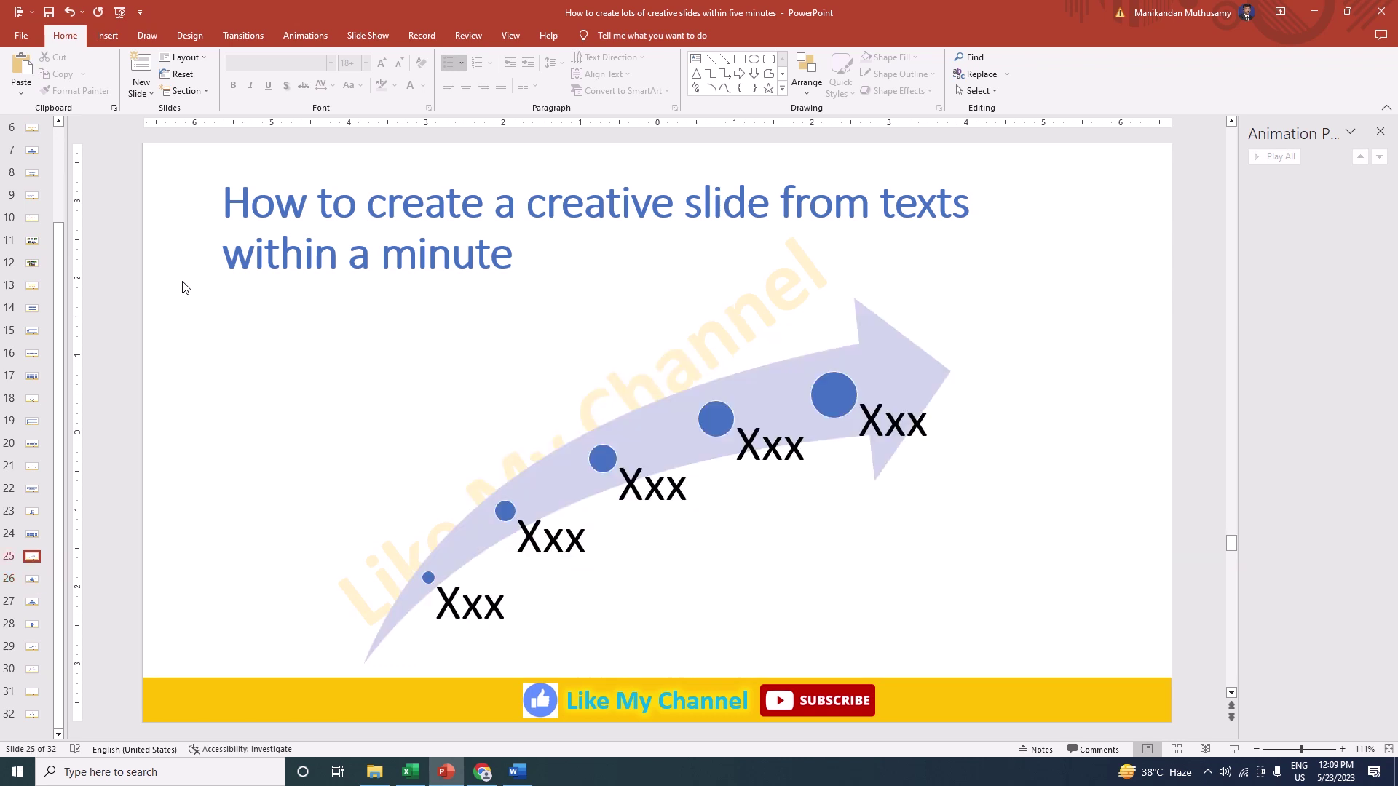
scroll(185, 286, up, 1)
click(258, 289)
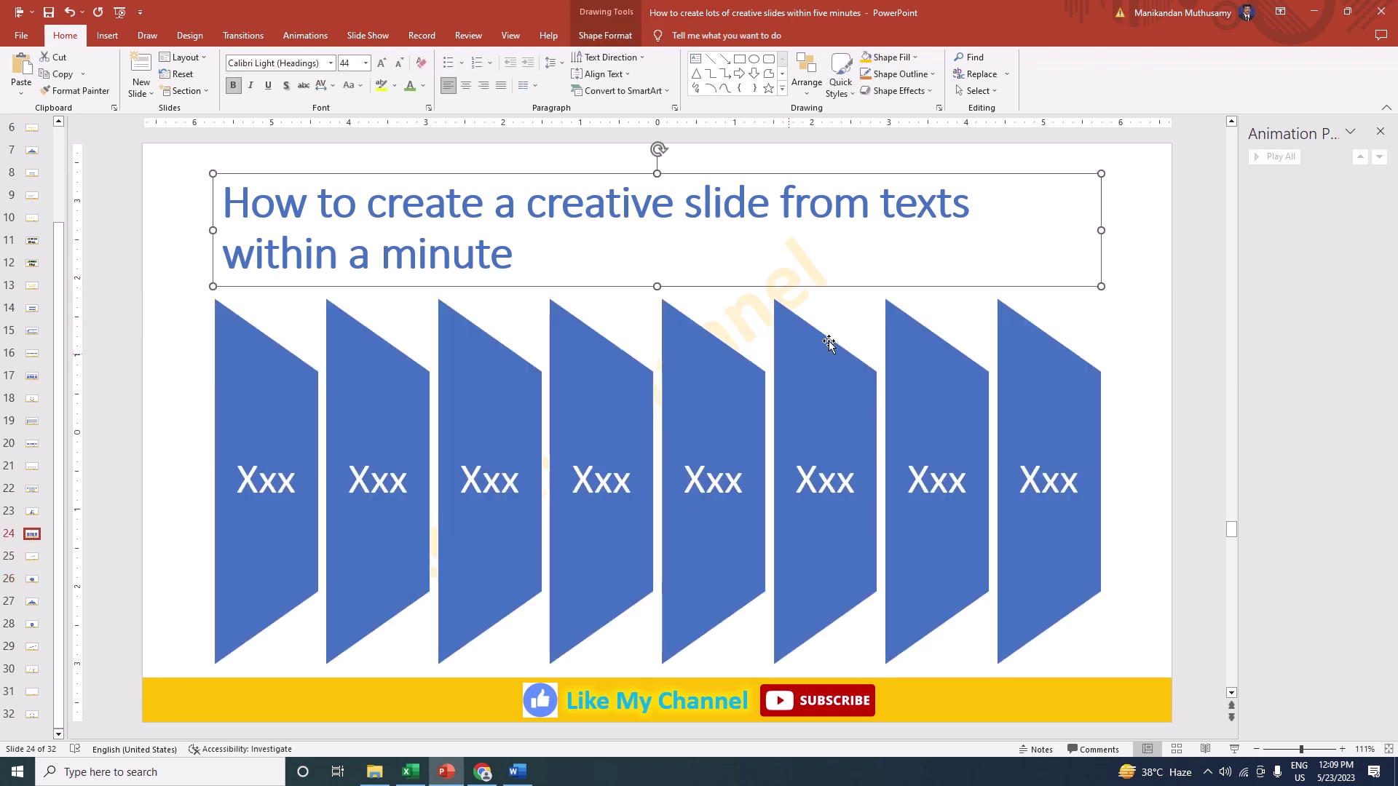
click(789, 325)
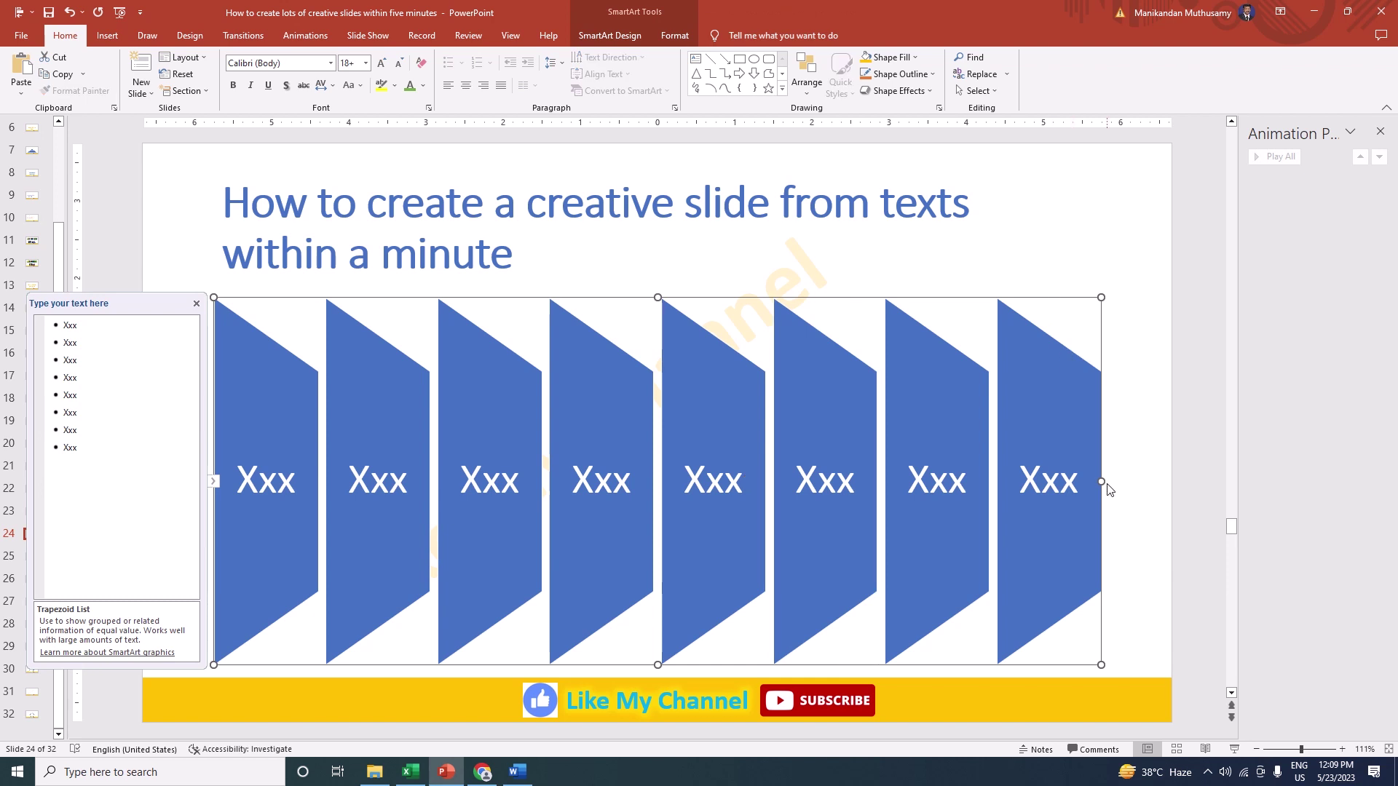
drag(1102, 481, 479, 481)
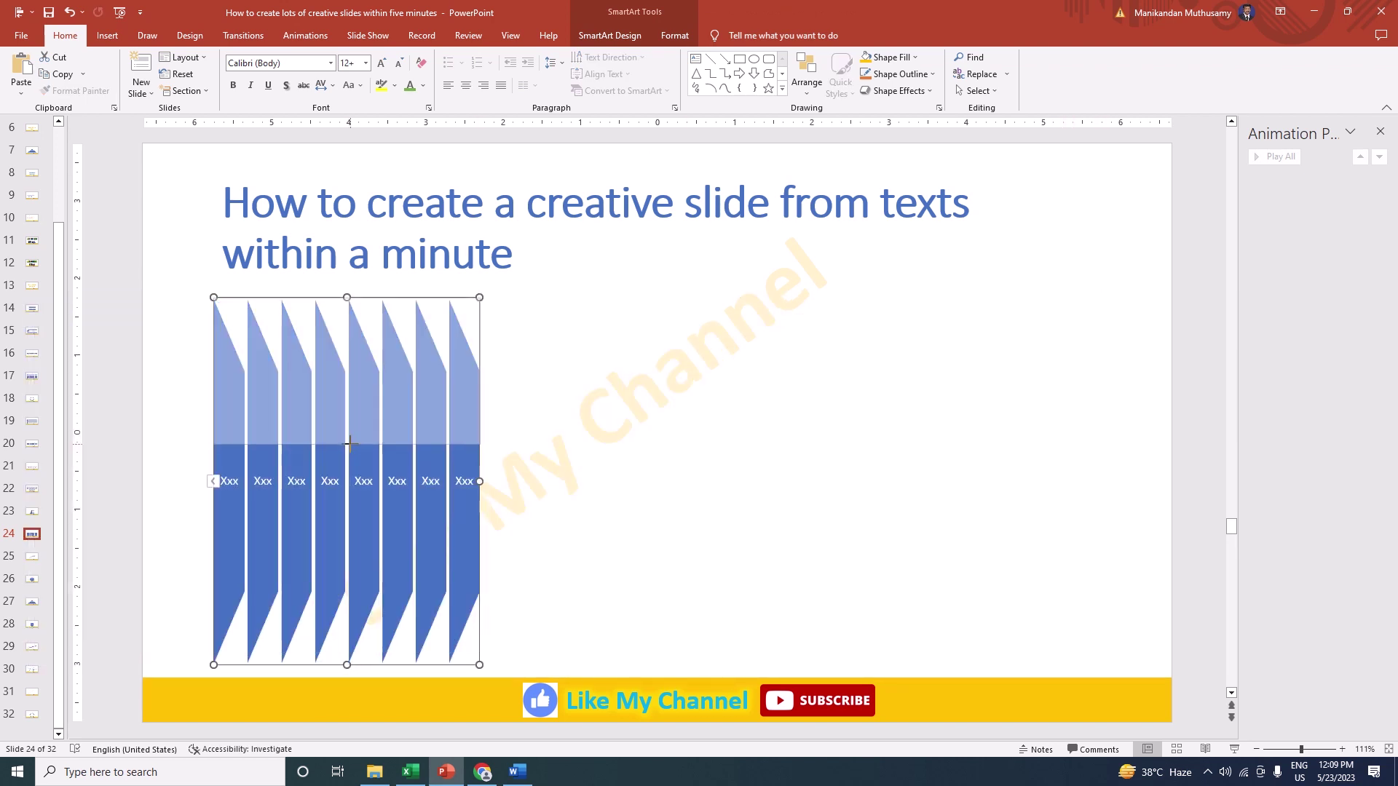
drag(349, 443, 349, 469)
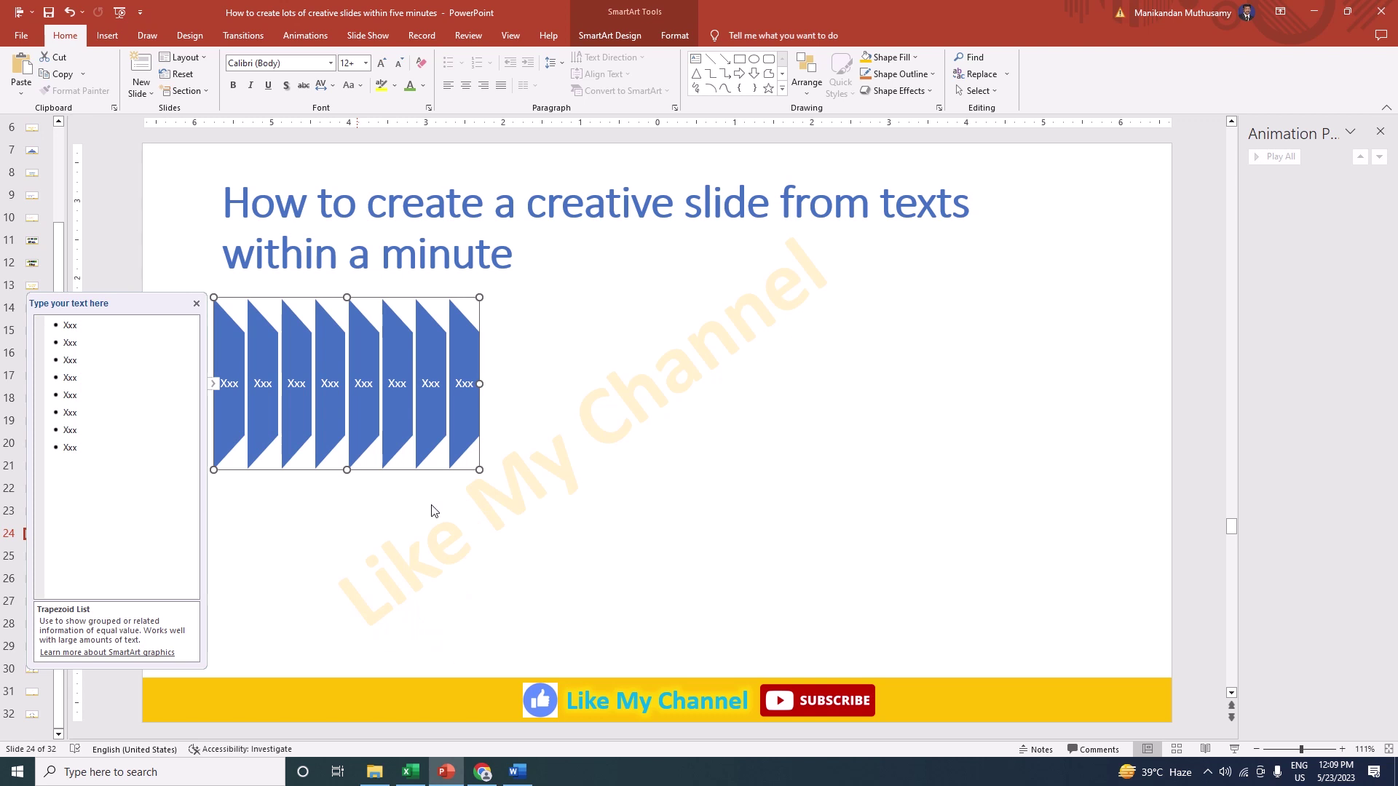
click(320, 535)
scroll(533, 452, down, 1)
Step: Move the Upward Arrow graphic from slide 25 onto slide 24, shrunk to the trapezoids' height
click(586, 428)
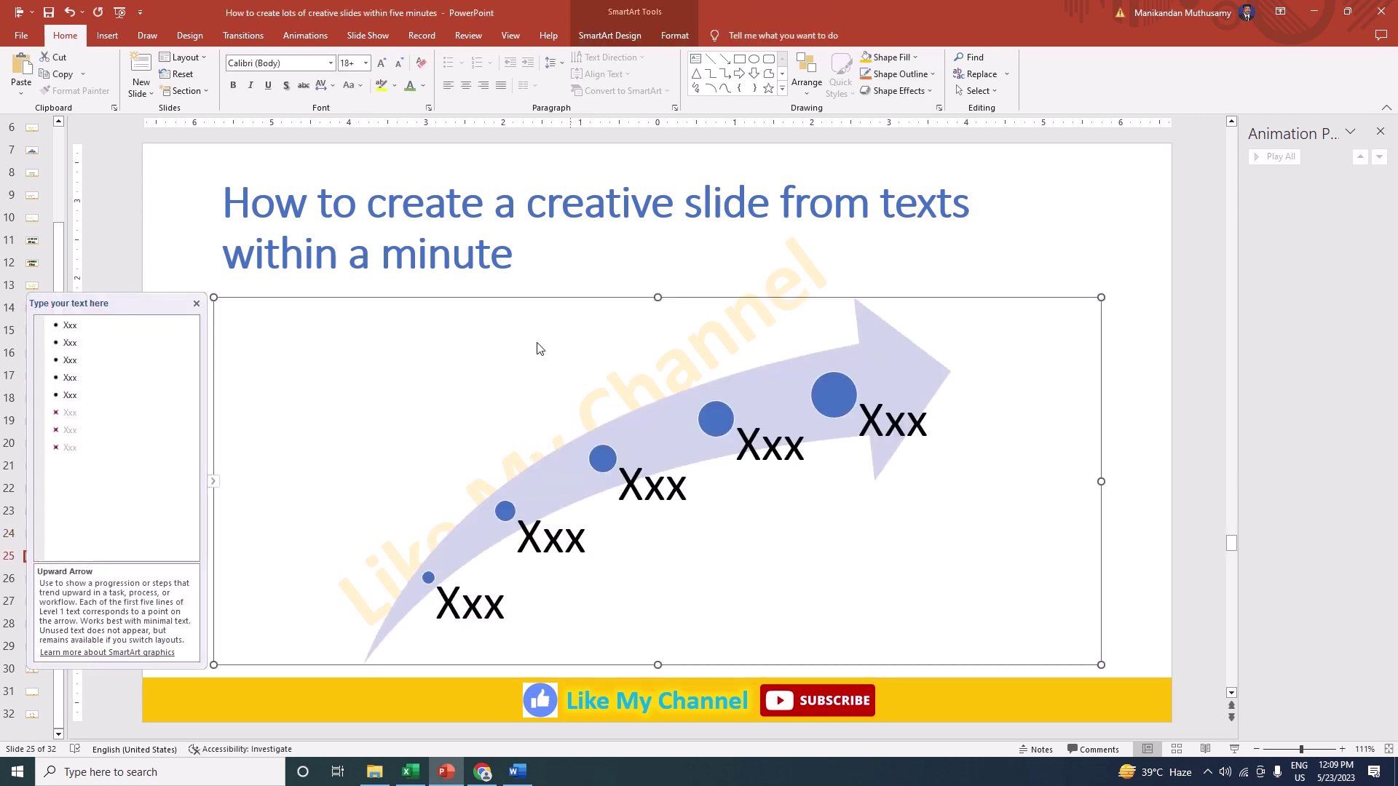
key(Delete)
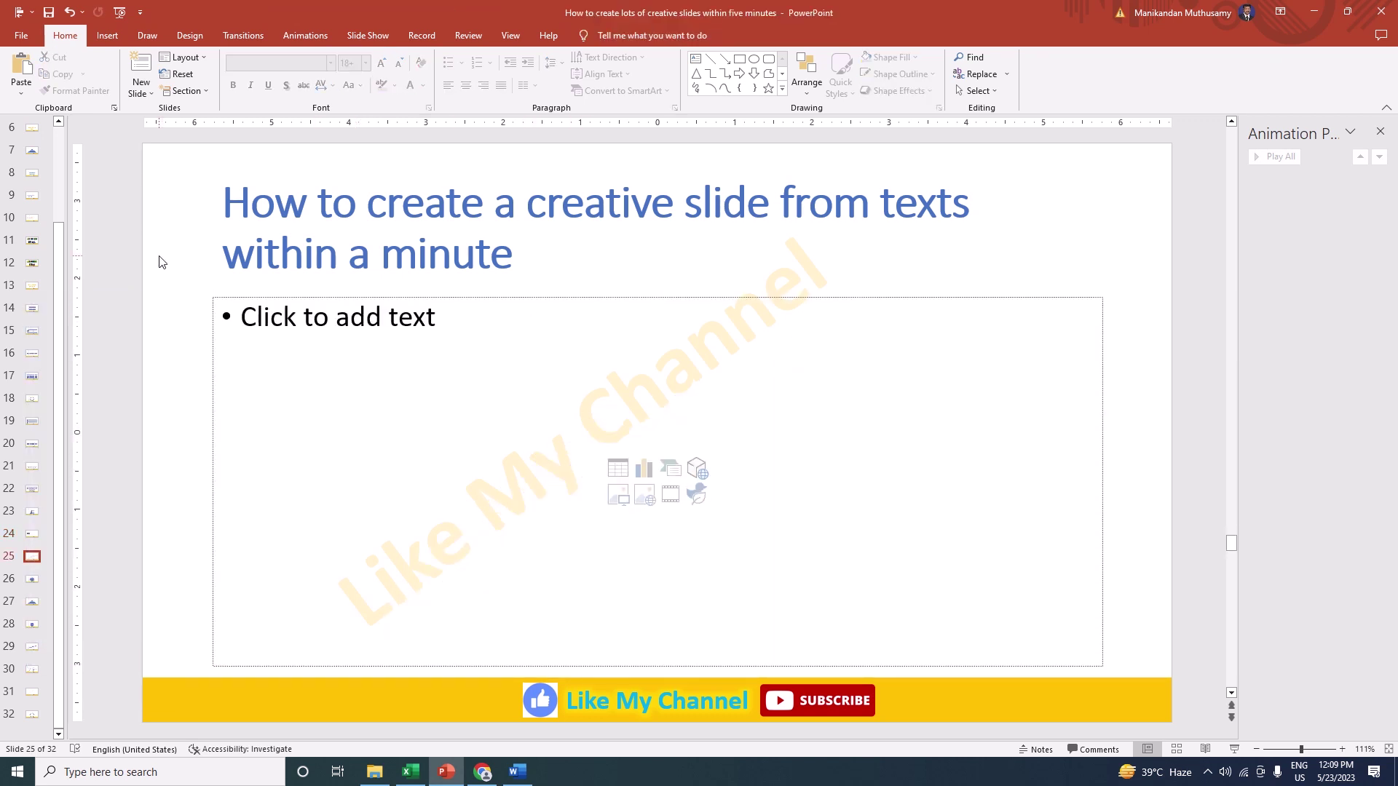
key(Page_Up)
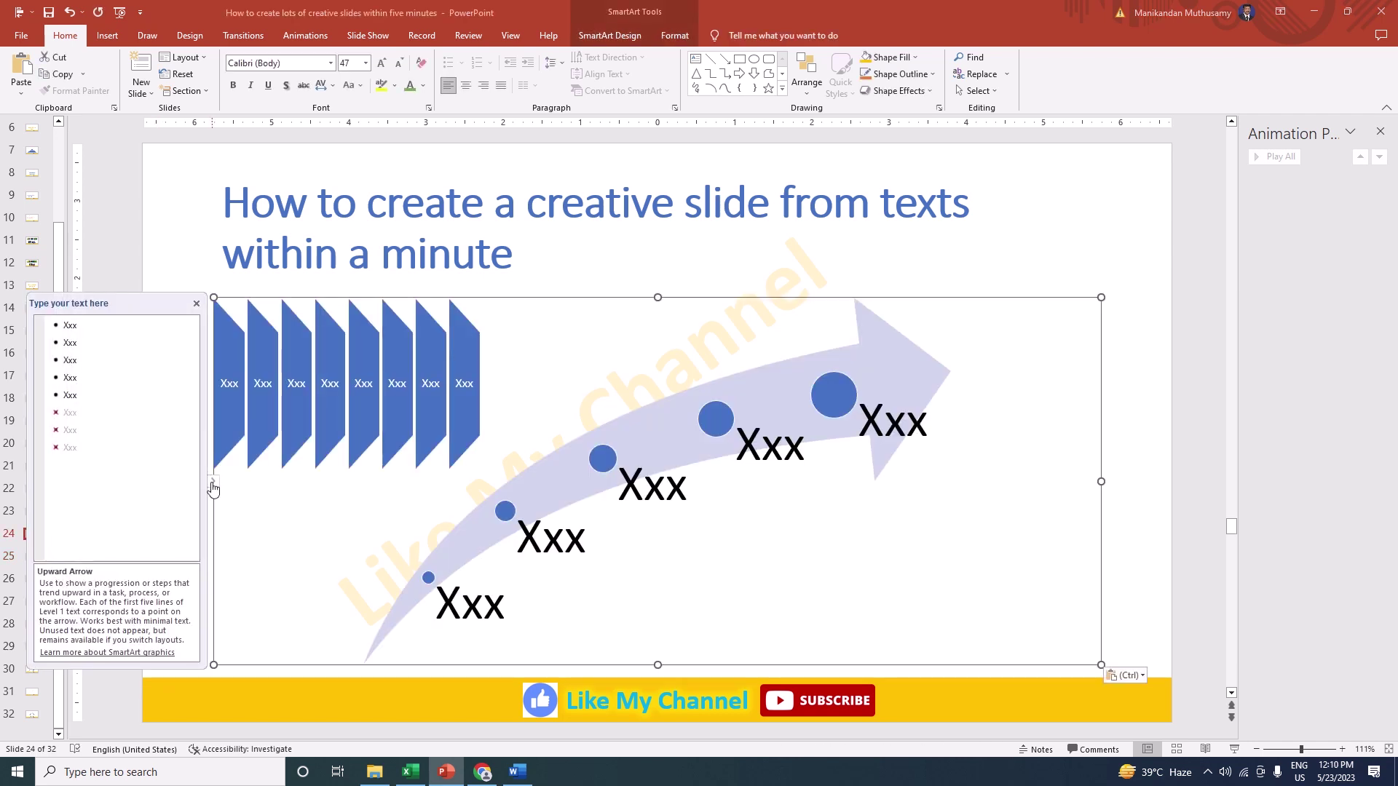
drag(1102, 482, 632, 482)
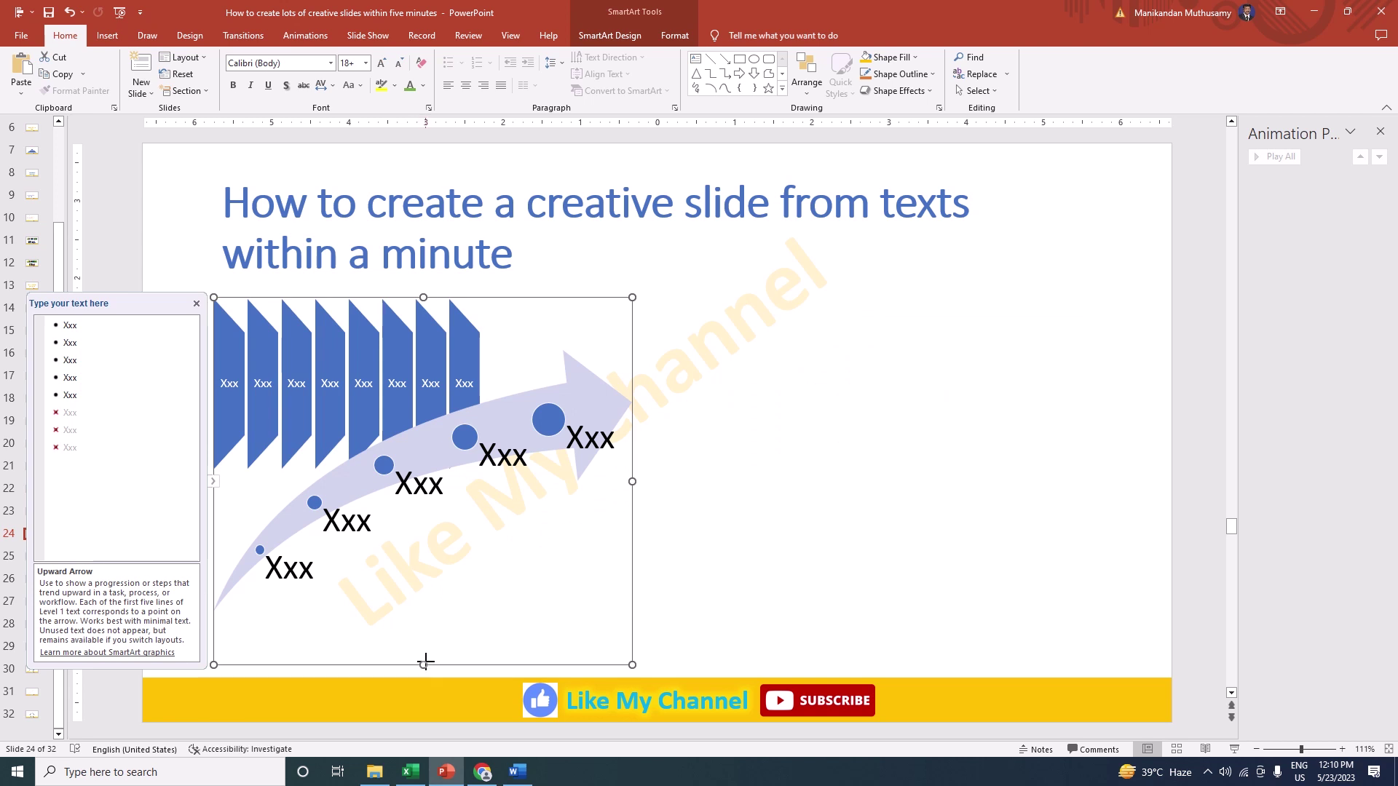
drag(426, 664, 426, 470)
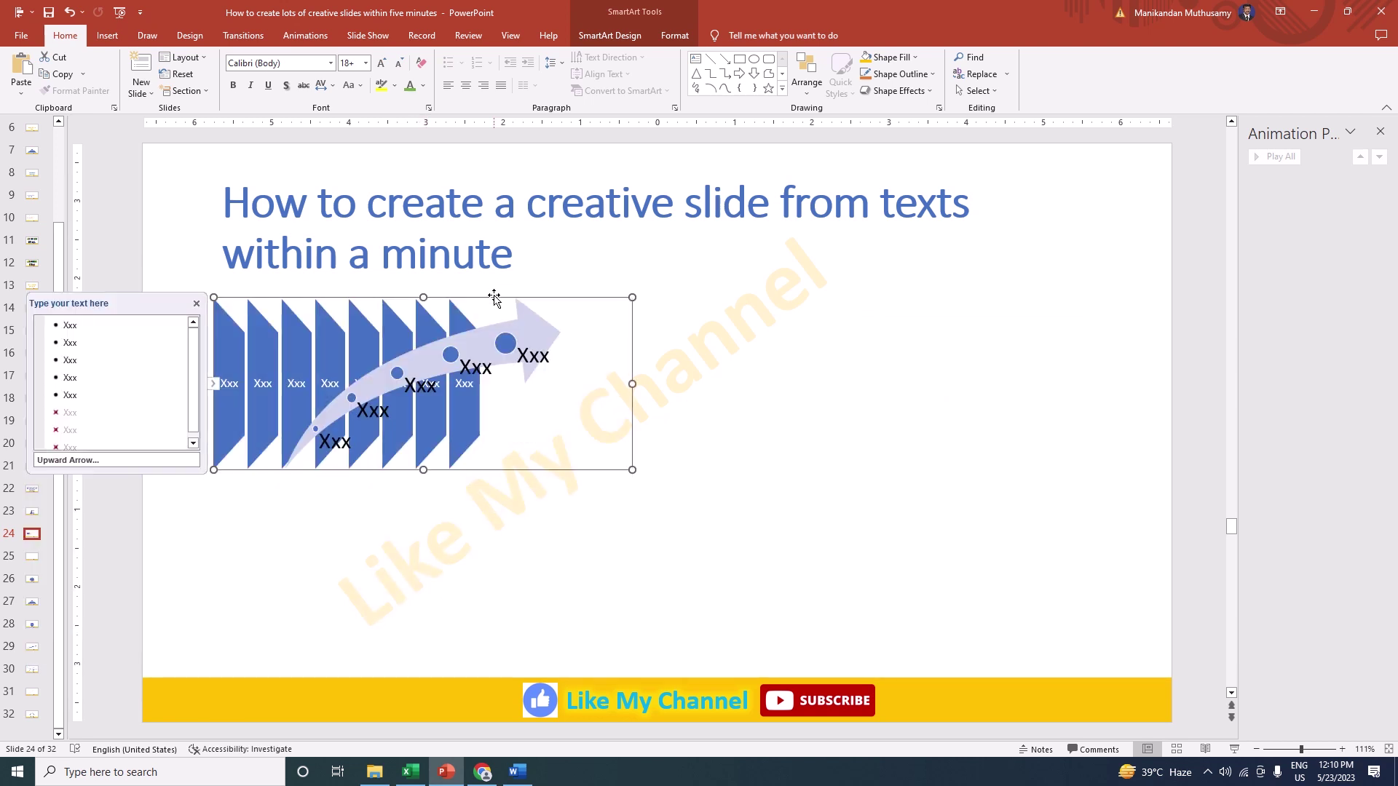
Step: Align the arrow graphic with the right edge of the slide title
shift+click(494, 277)
click(19, 13)
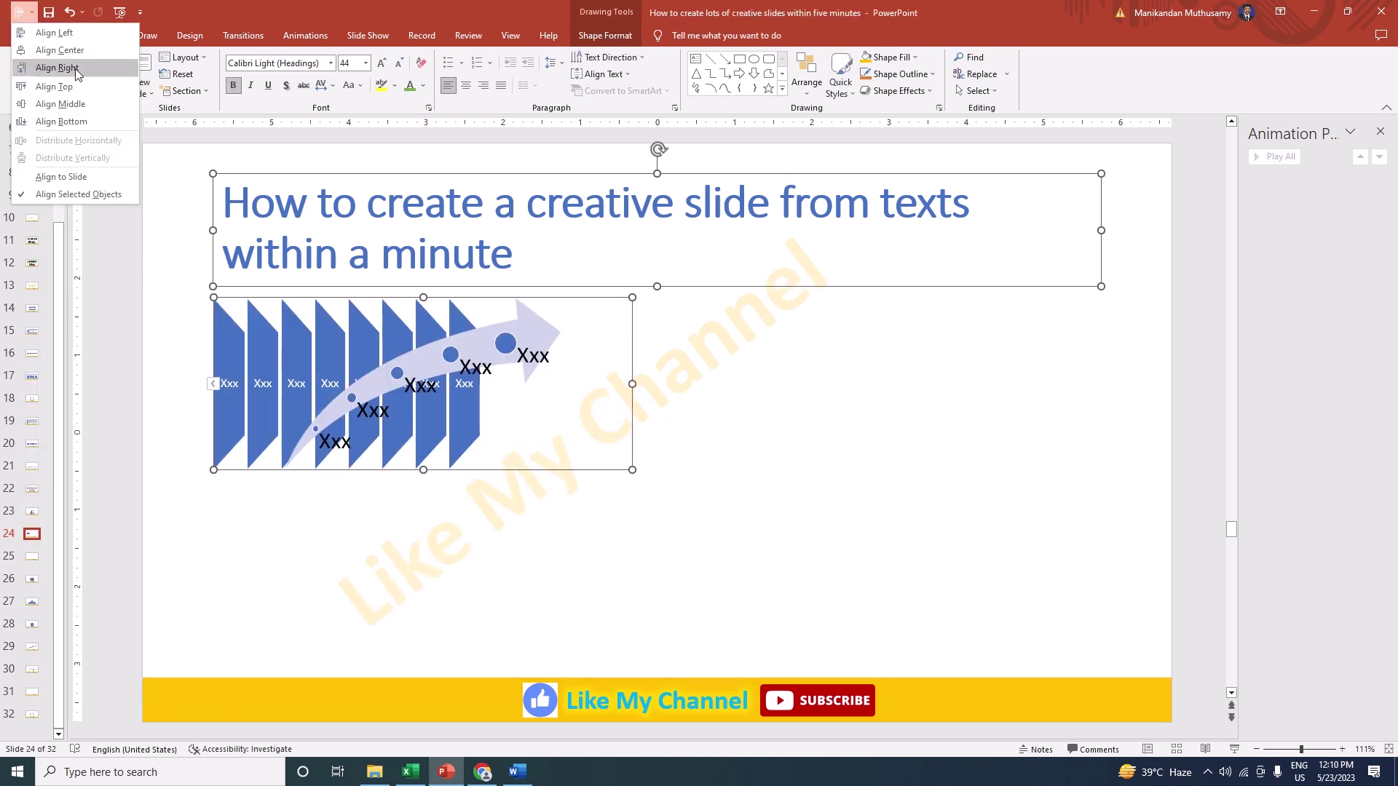
click(76, 68)
click(182, 313)
Step: Widen the trapezoid list to the right beside the arrow graphic
click(820, 374)
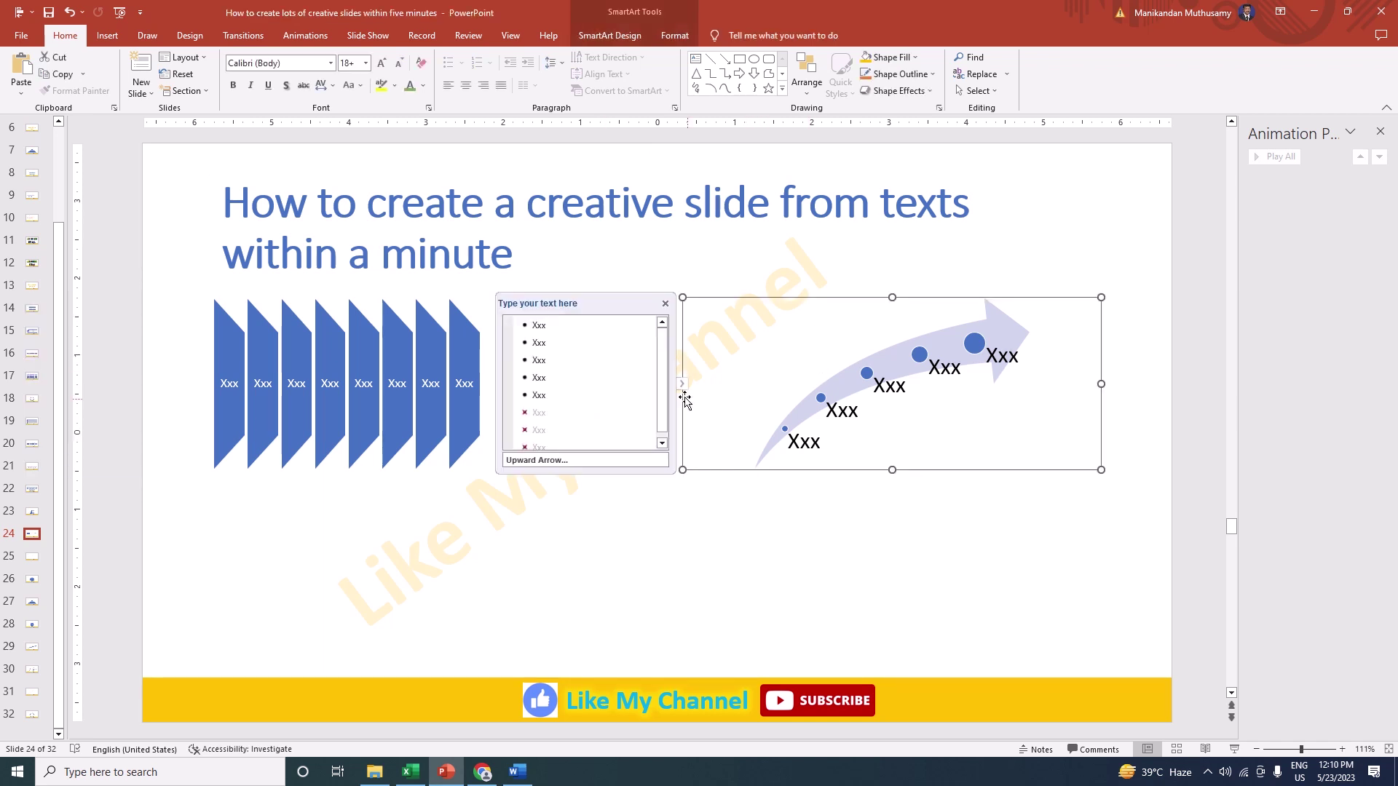
shift+click(423, 305)
click(556, 462)
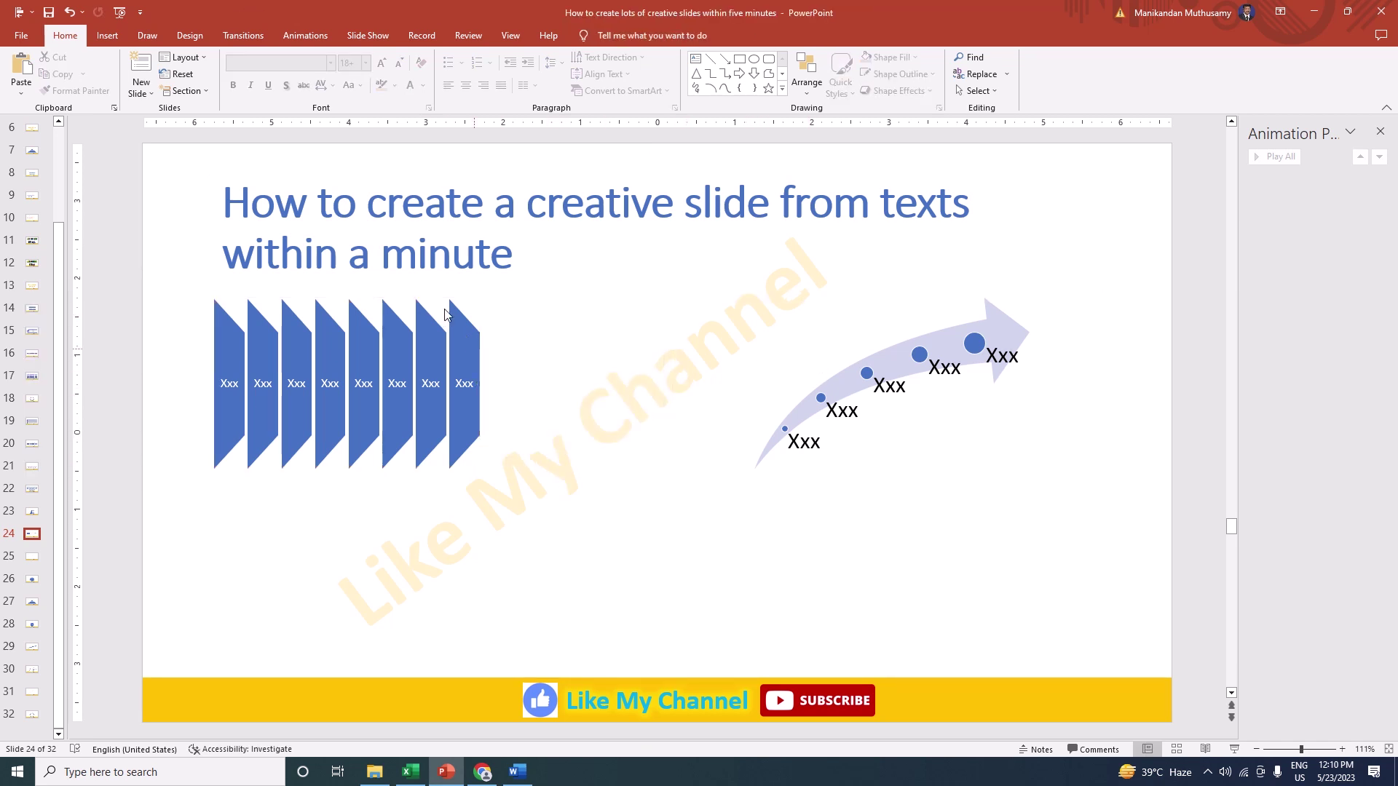
click(439, 301)
drag(483, 386, 563, 383)
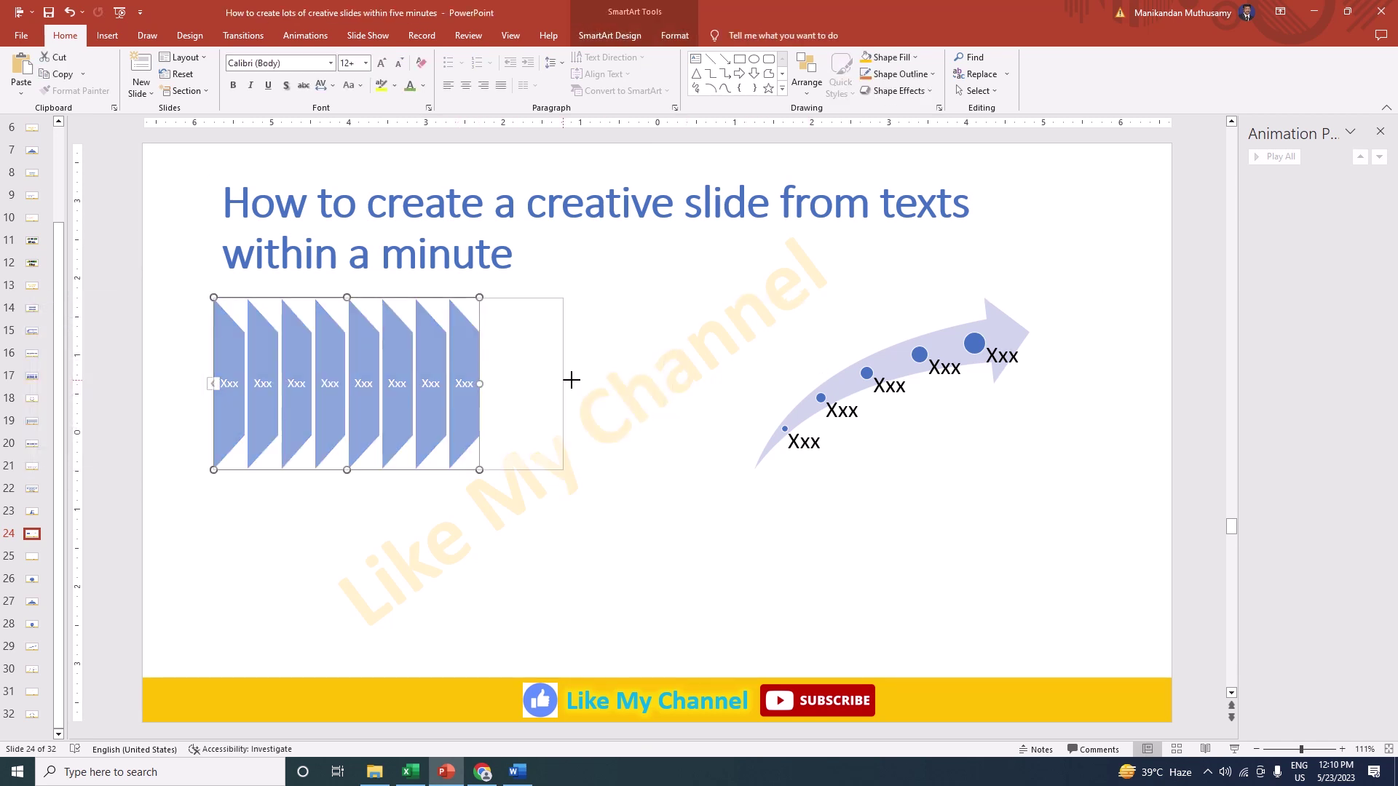
click(597, 536)
Step: Select the pyramid SmartArt on slide 27 to copy it
scroll(603, 540, down, 1)
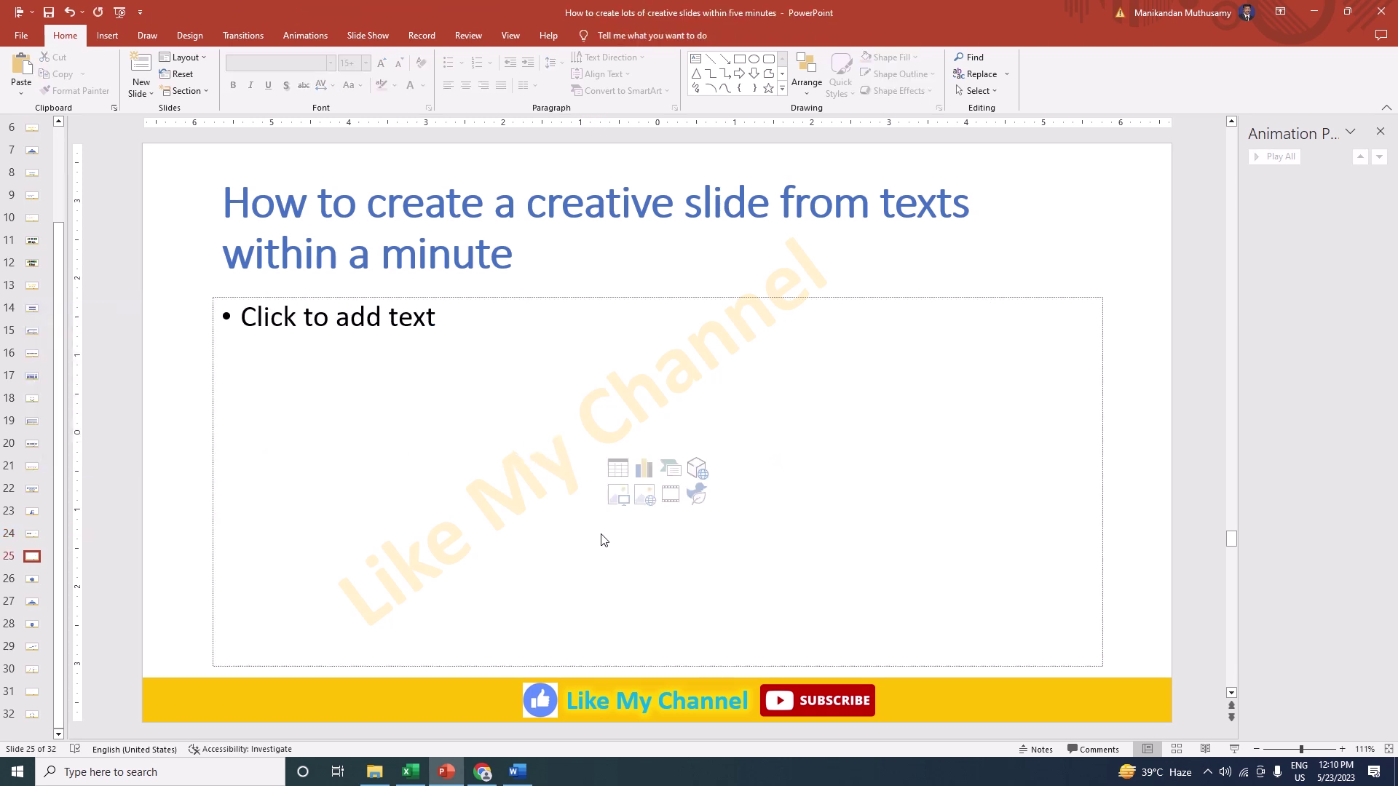
scroll(603, 540, down, 1)
scroll(600, 535, down, 1)
scroll(601, 534, up, 1)
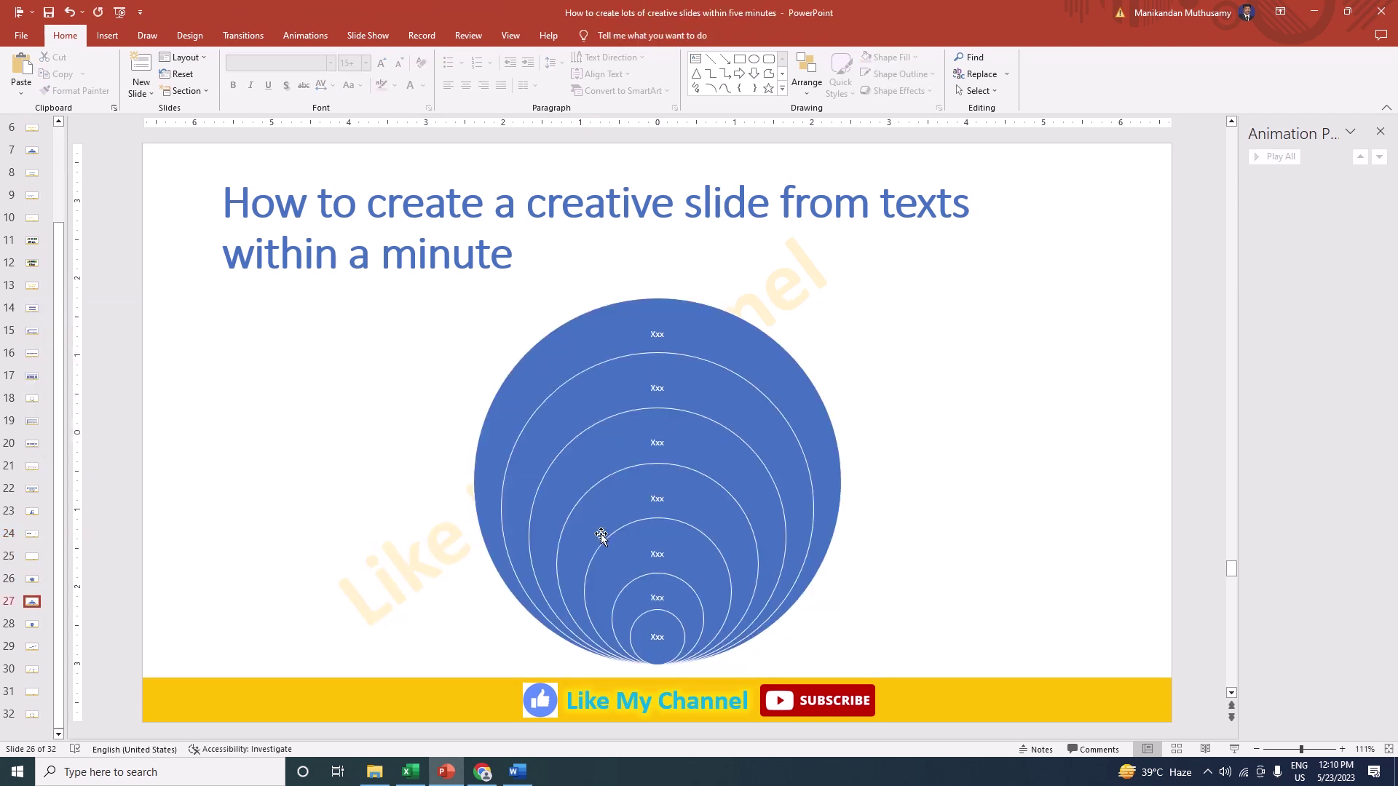
scroll(601, 534, down, 1)
click(557, 371)
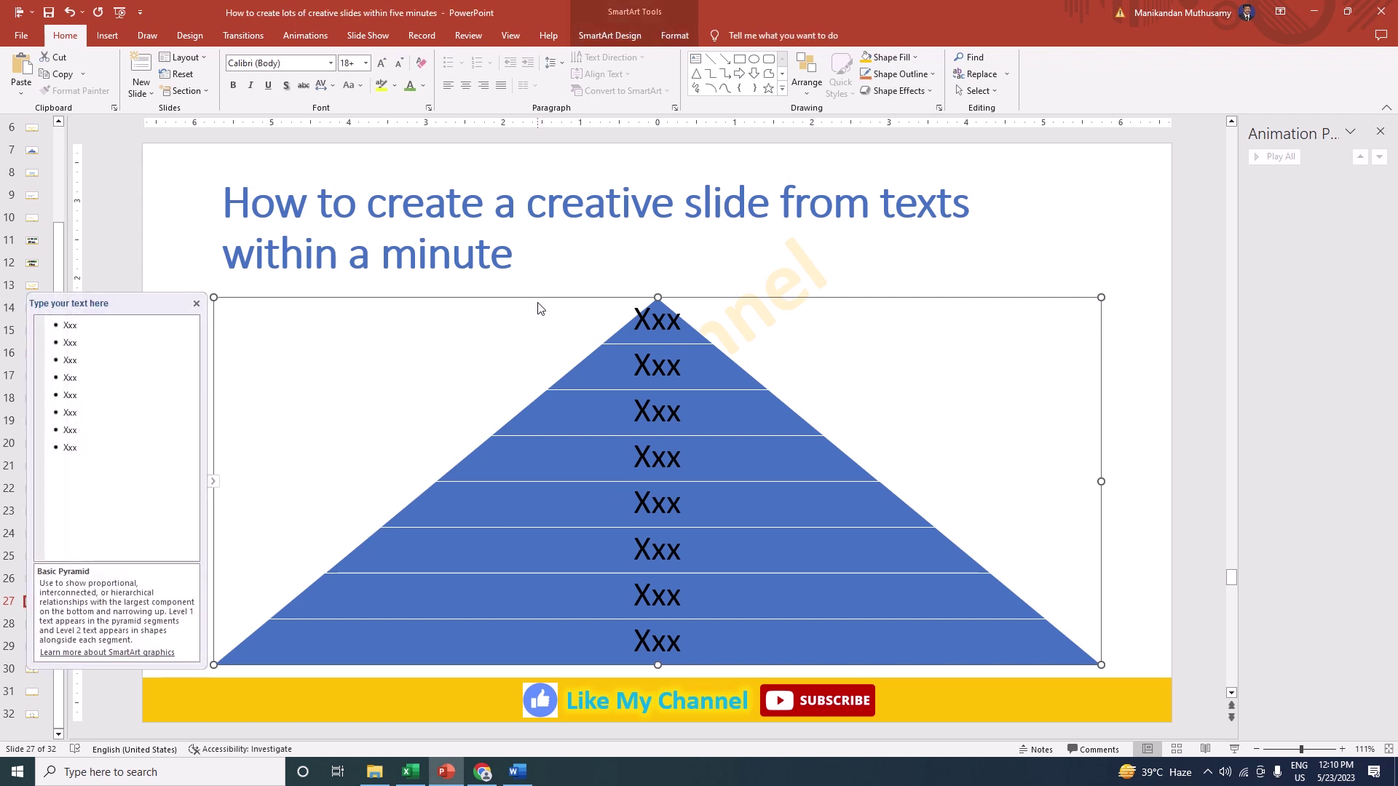
Step: Paste the pyramid onto slide 24 and shrink it to sit below the trapezoid list
scroll(124, 268, up, 2)
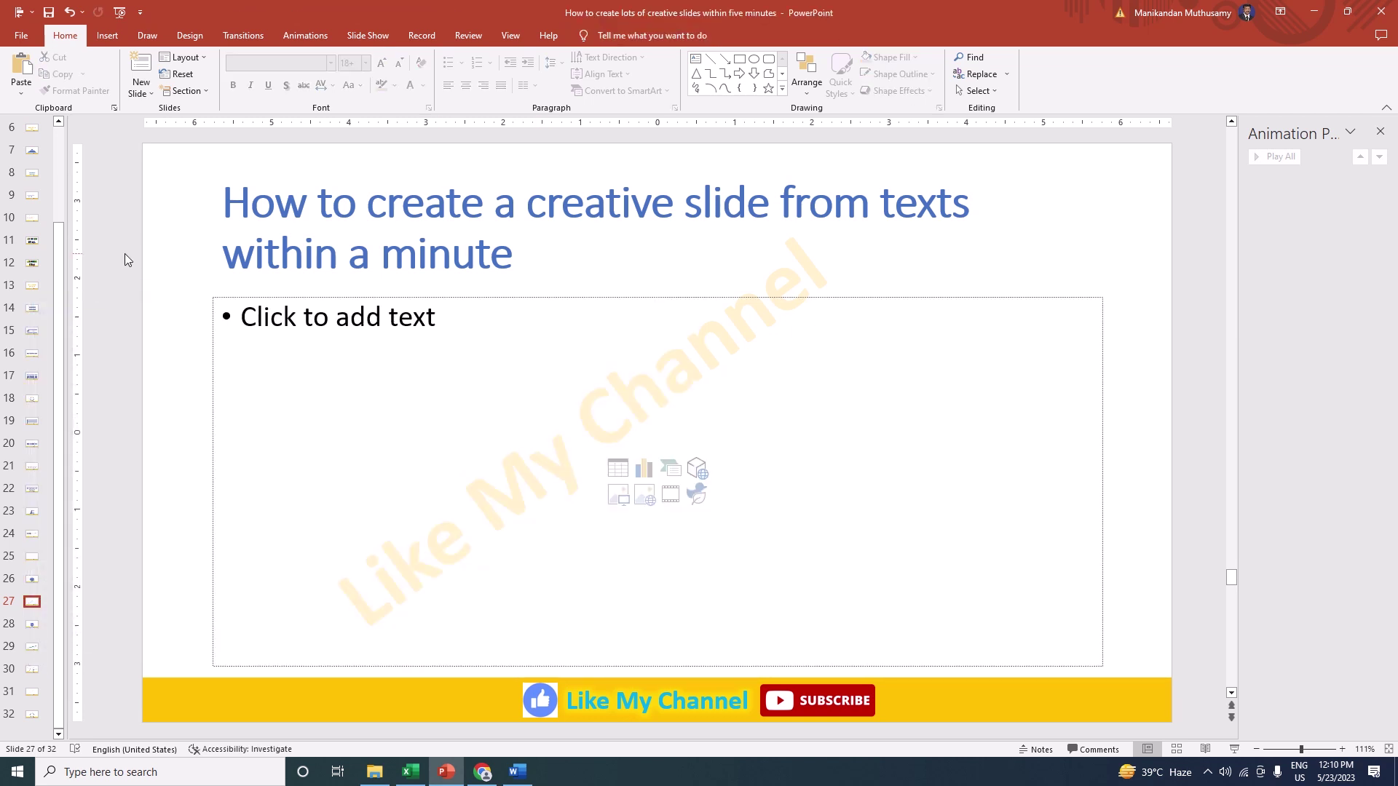
scroll(124, 253, down, 1)
scroll(125, 253, up, 1)
scroll(124, 254, up, 1)
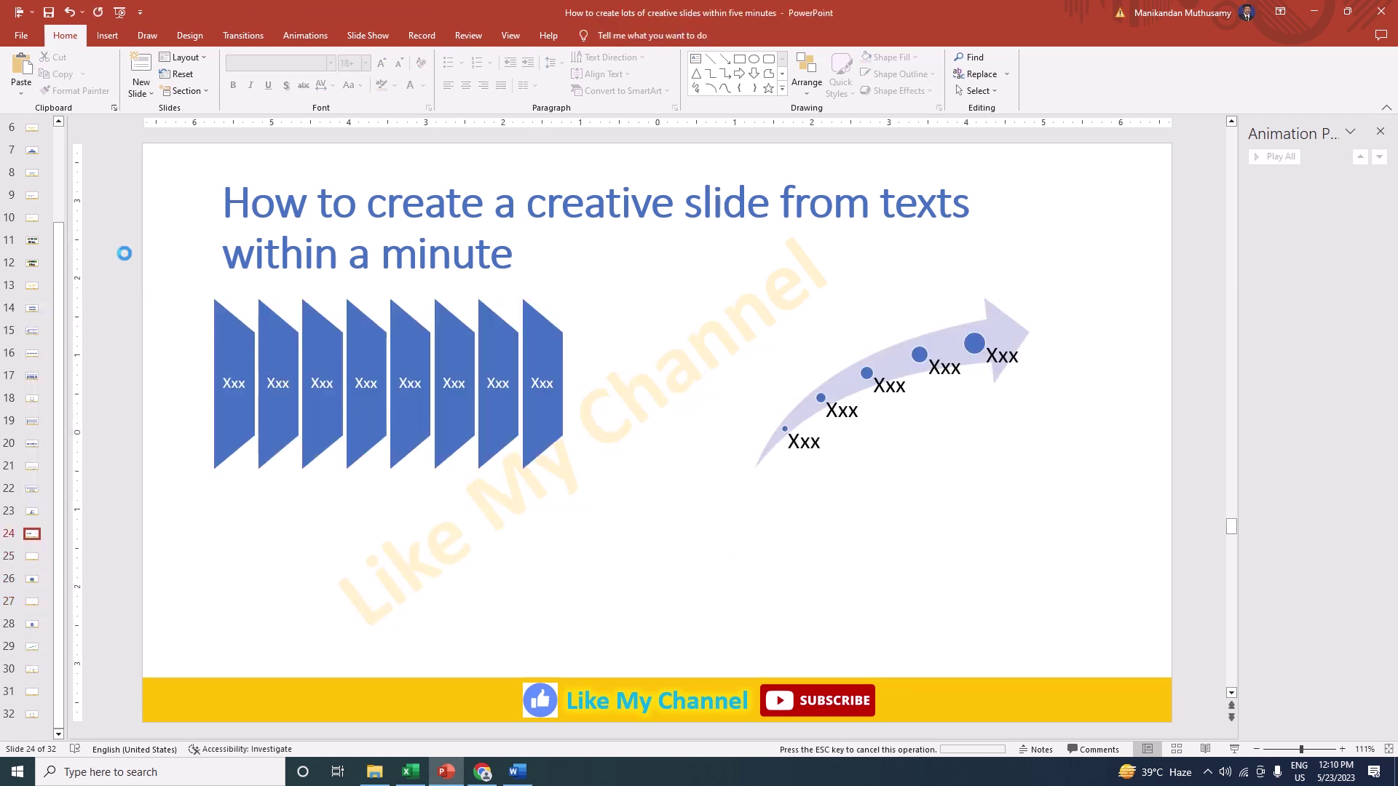
key(ctrl+v)
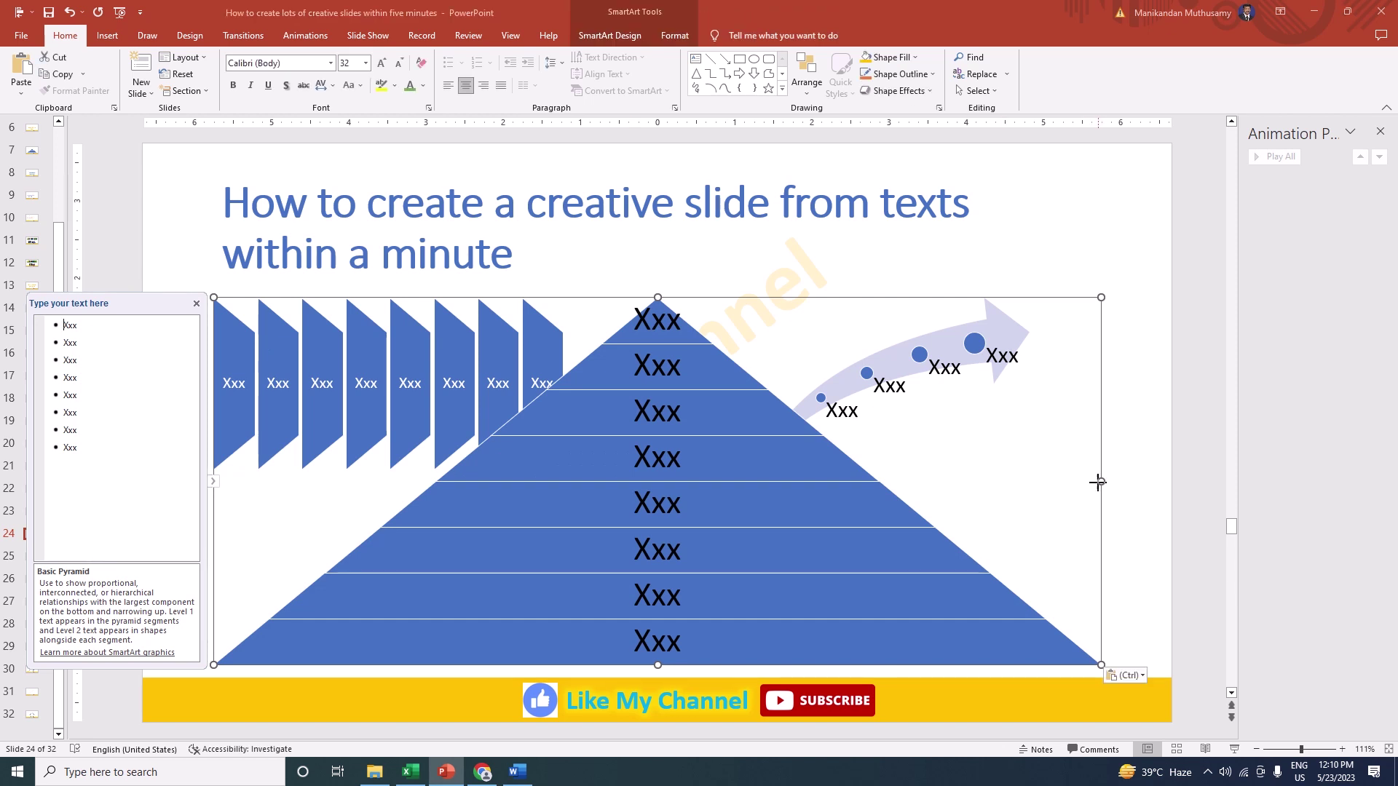
drag(1098, 482, 584, 428)
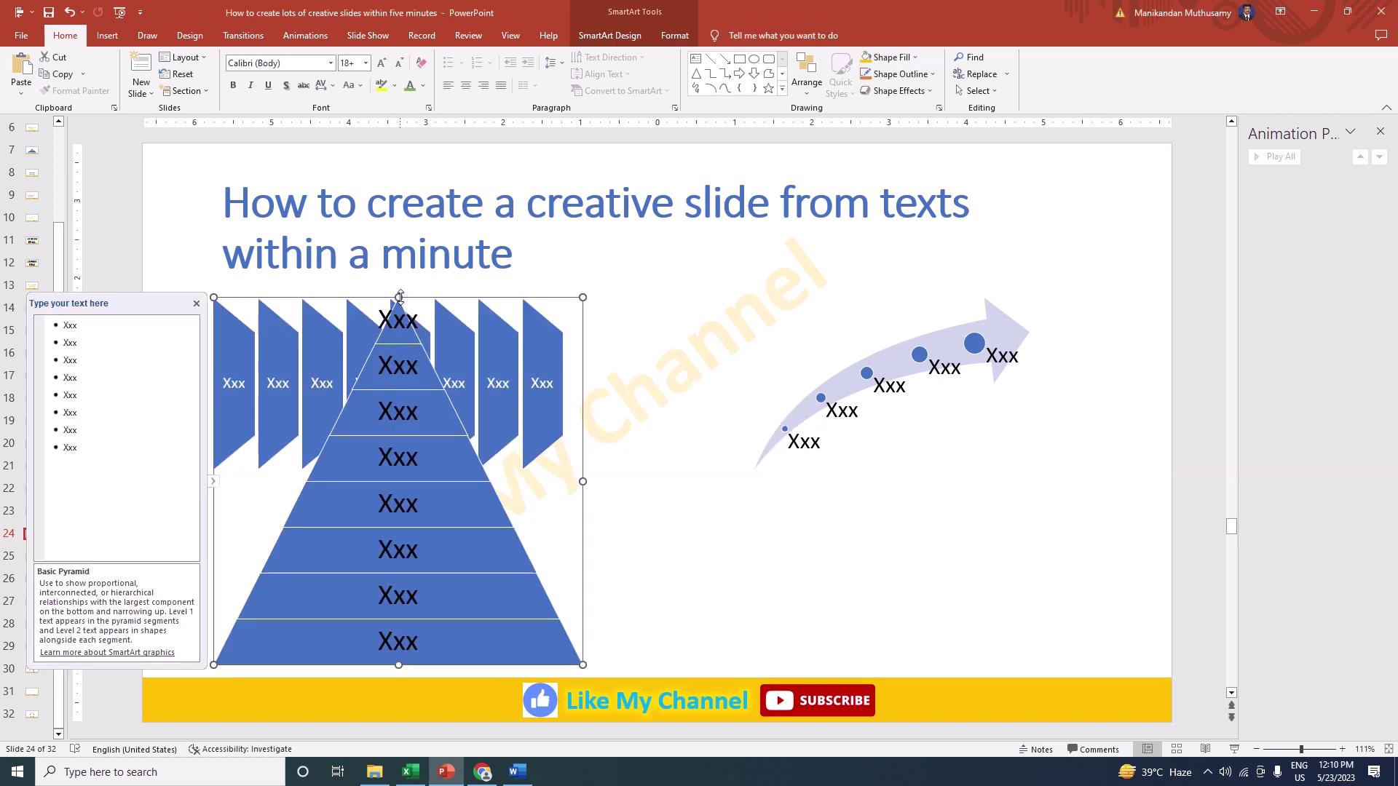
drag(399, 297, 291, 493)
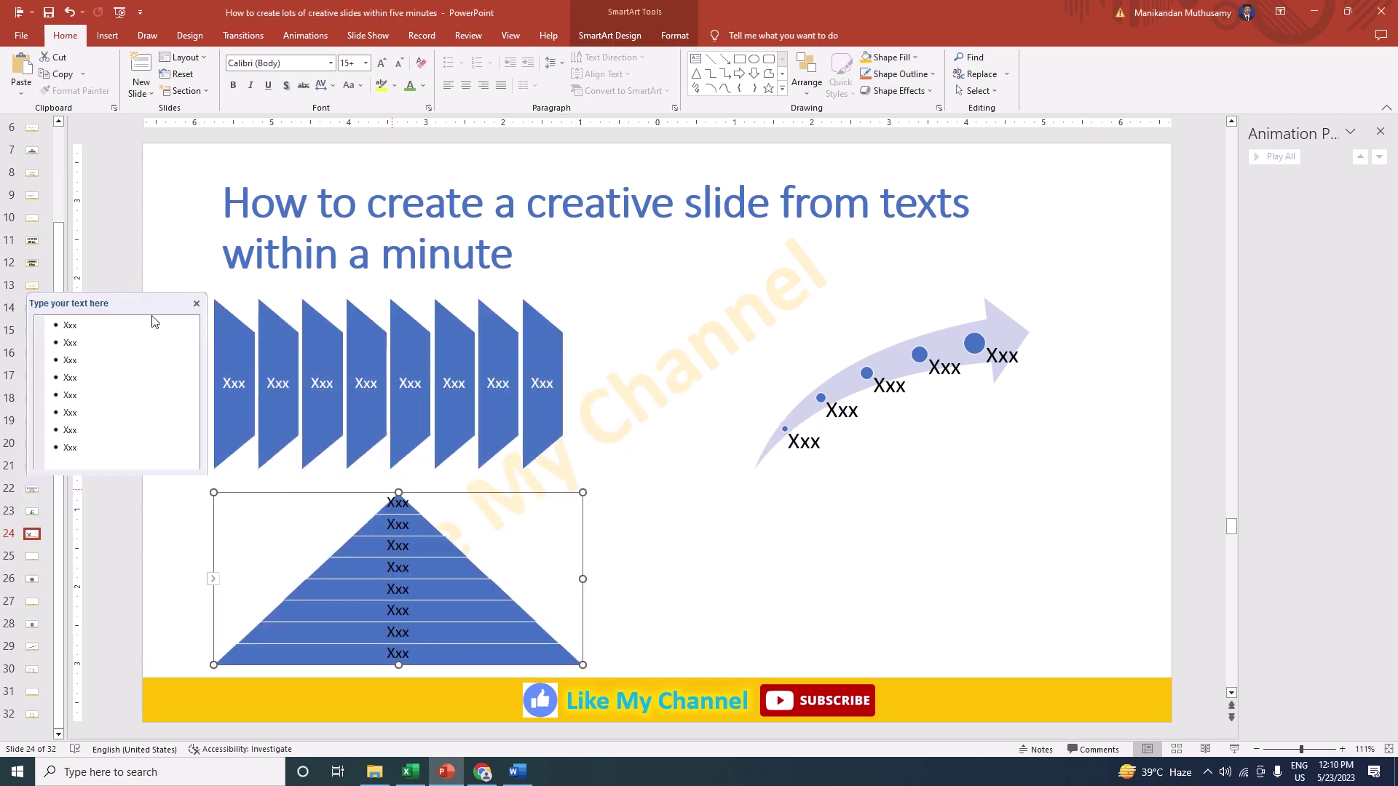
click(144, 265)
Step: Cut the Stacked Venn circles graphic from slide 26
click(34, 580)
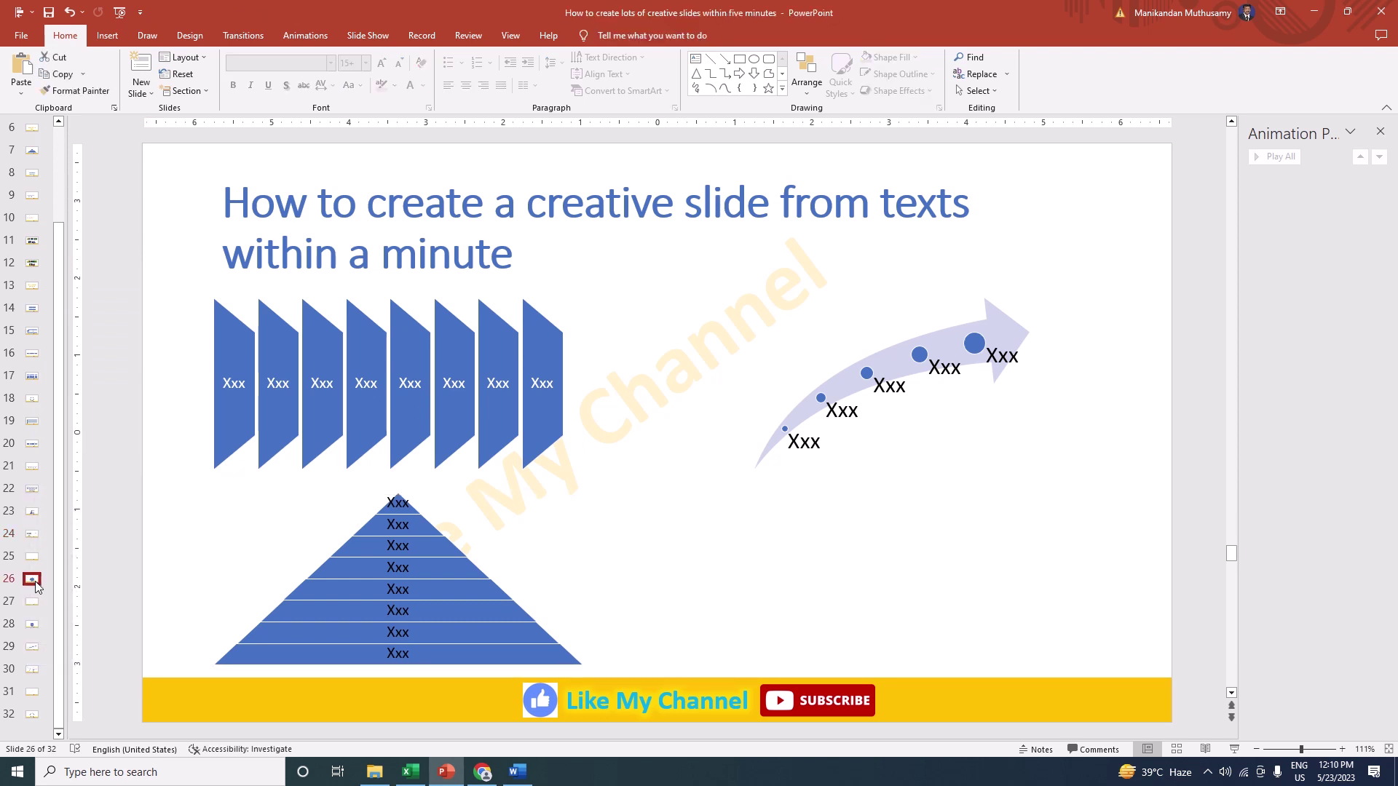
click(508, 324)
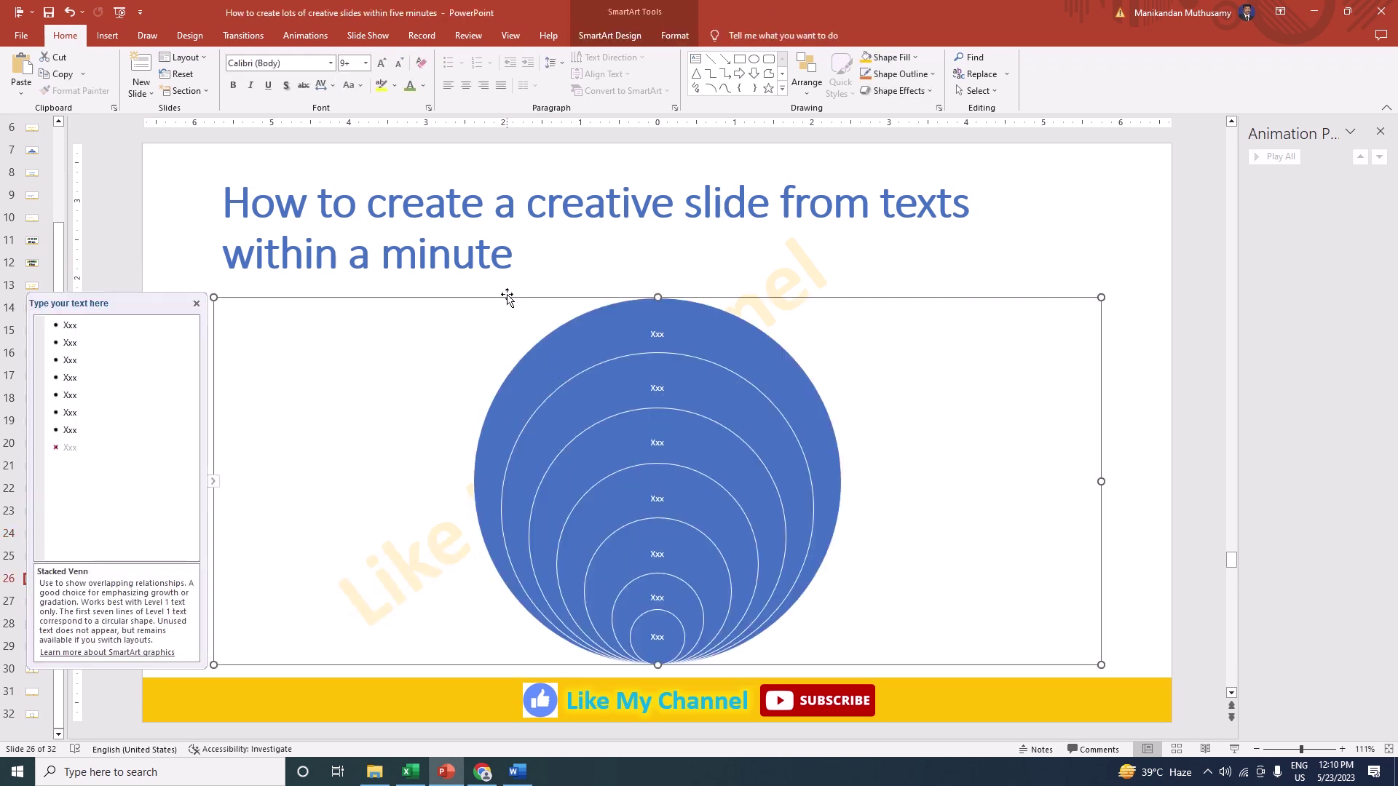
right_click(502, 298)
click(535, 334)
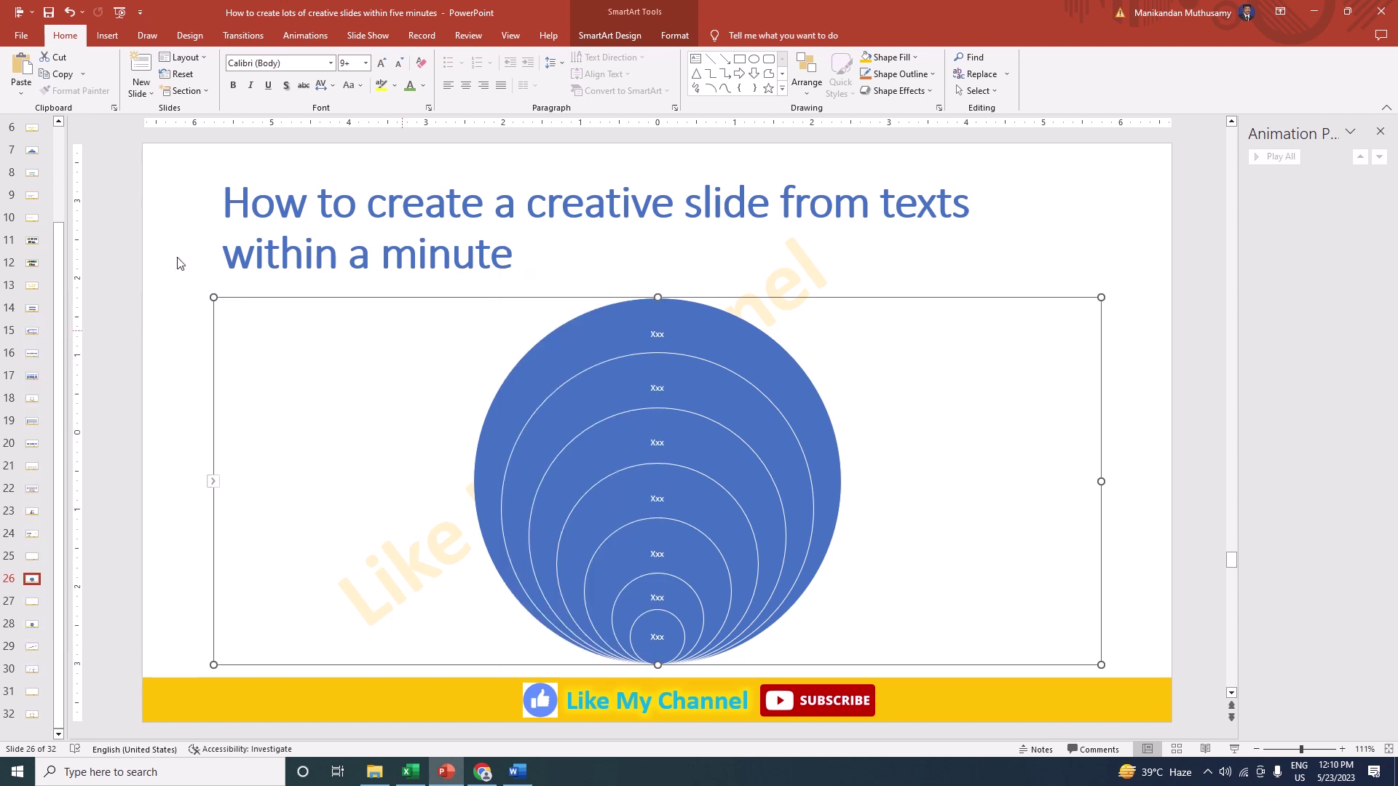
Step: Paste the circles graphic onto slide 24 using the destination theme
scroll(178, 262, up, 1)
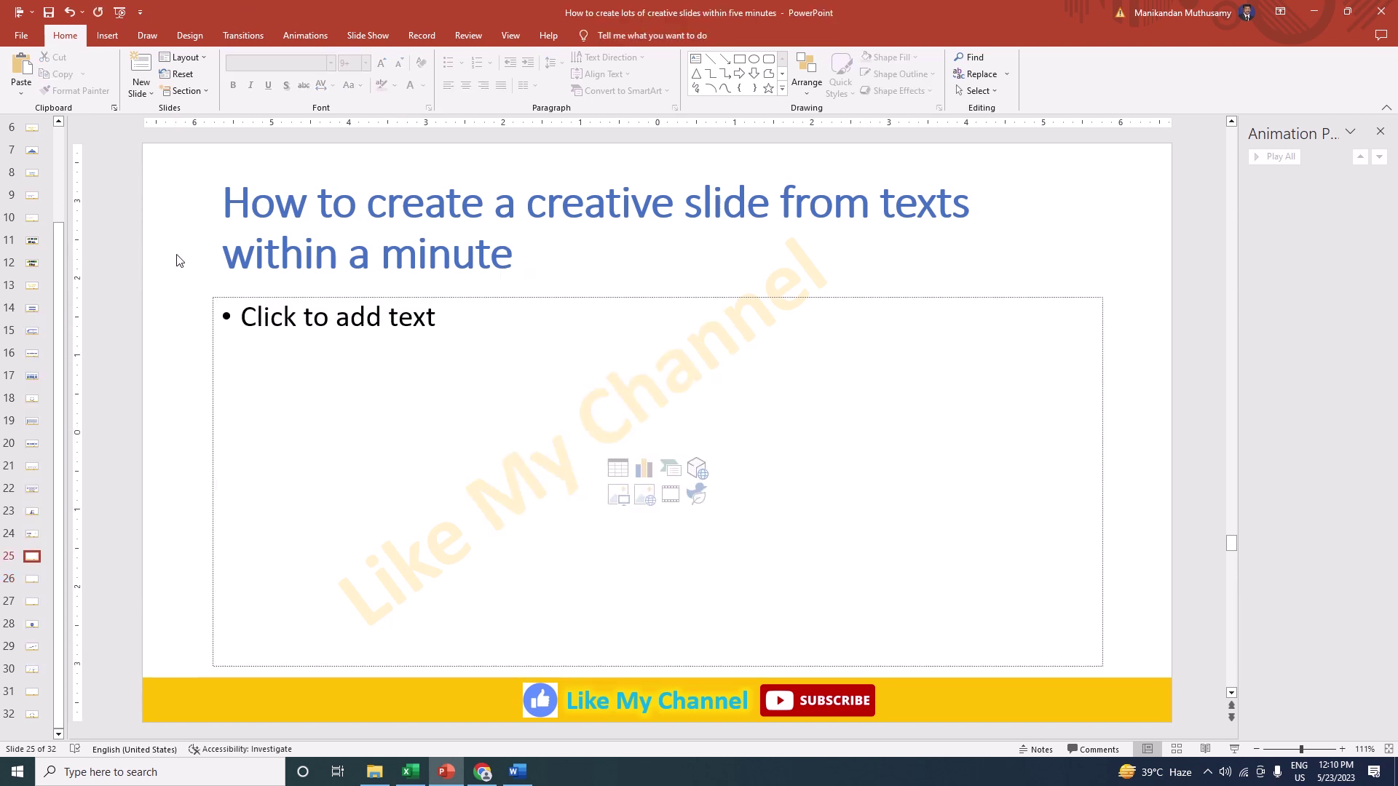
scroll(177, 262, up, 1)
scroll(178, 262, up, 1)
scroll(177, 262, down, 1)
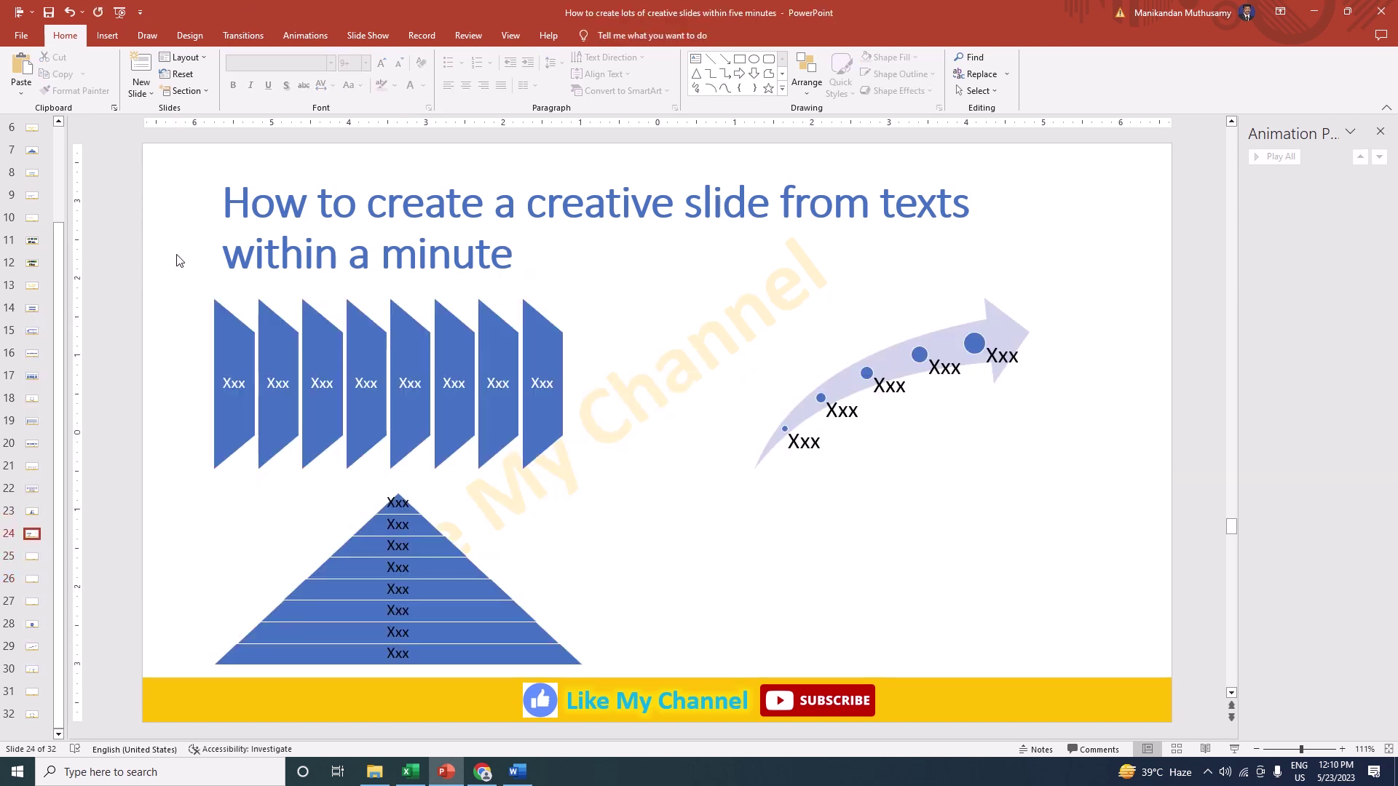
right_click(140, 344)
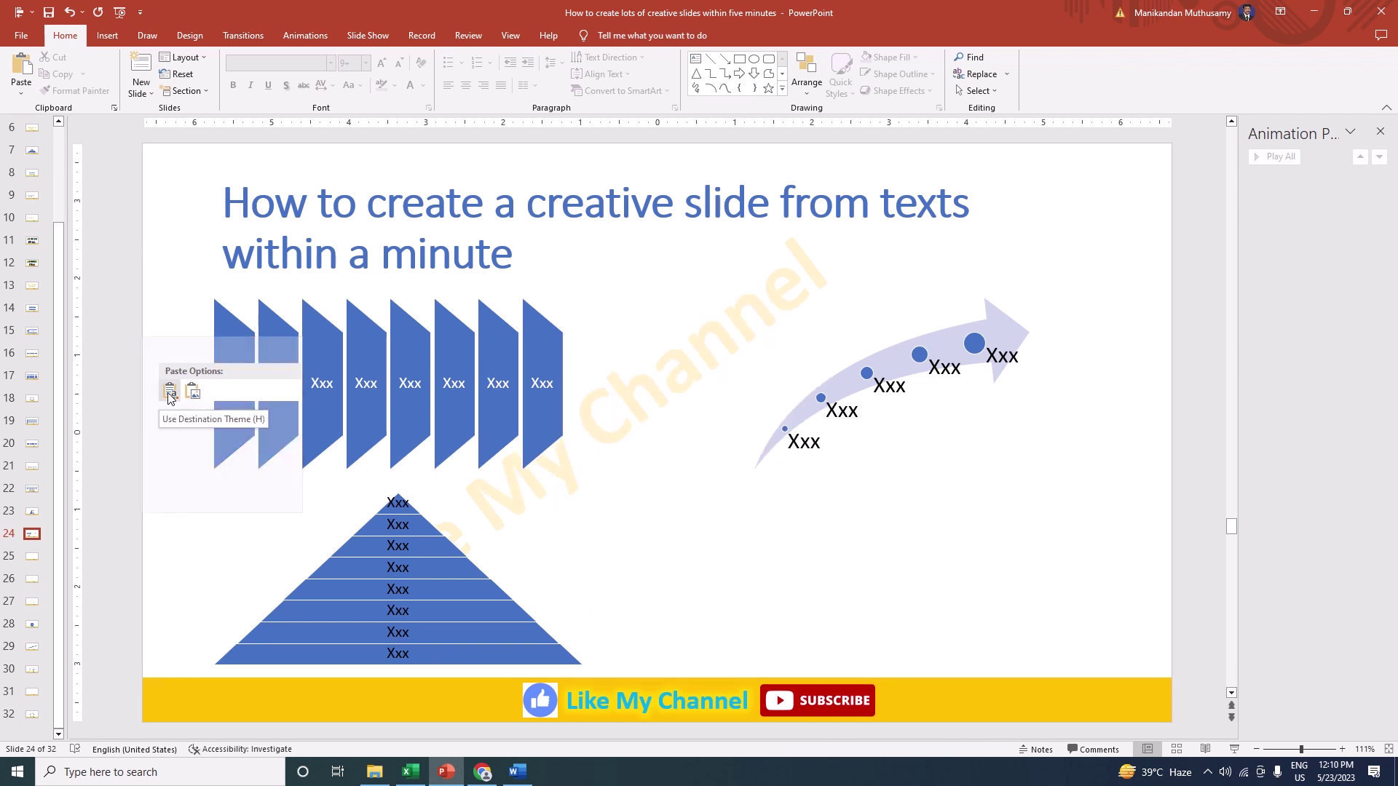
click(169, 393)
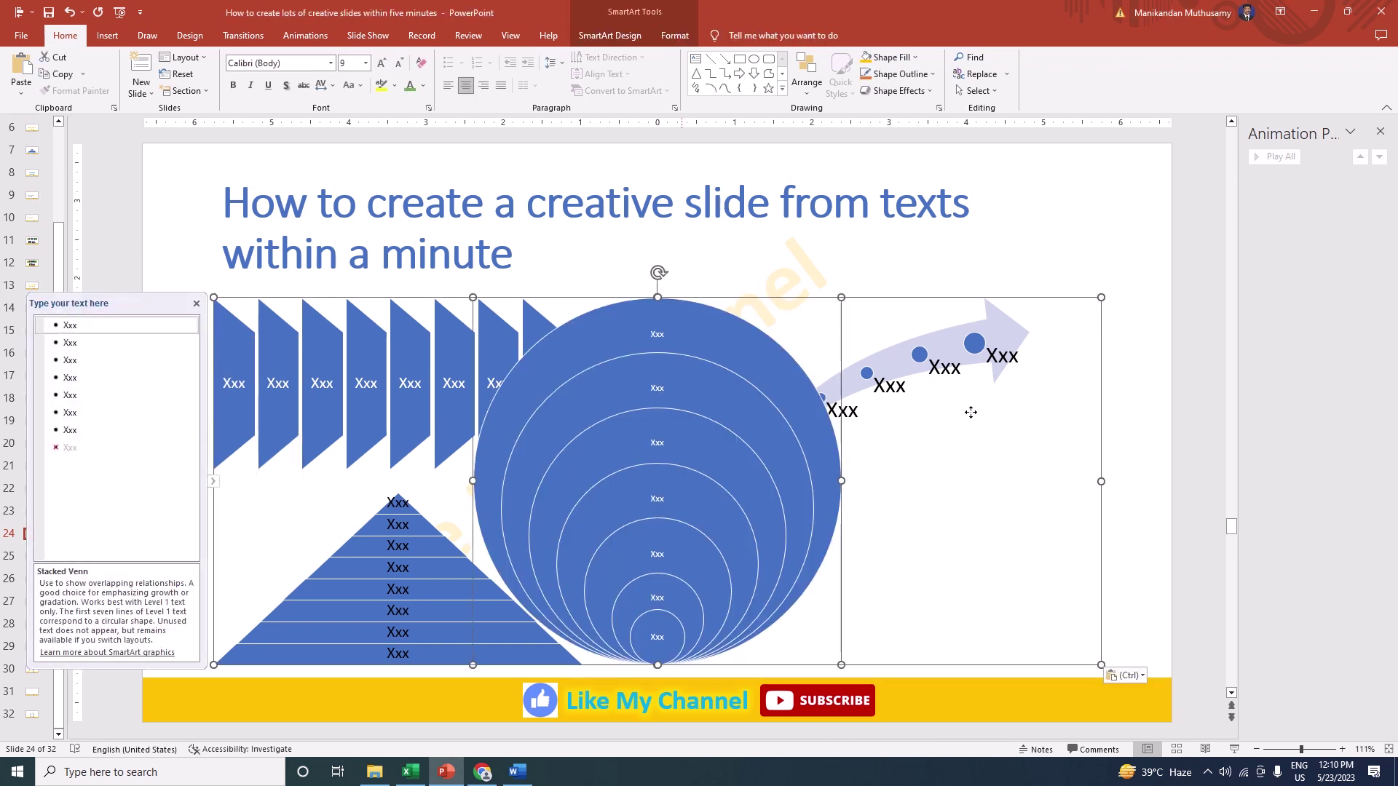
Step: Shrink the circles graphic and place it at the slide's lower right below the arrow
click(971, 412)
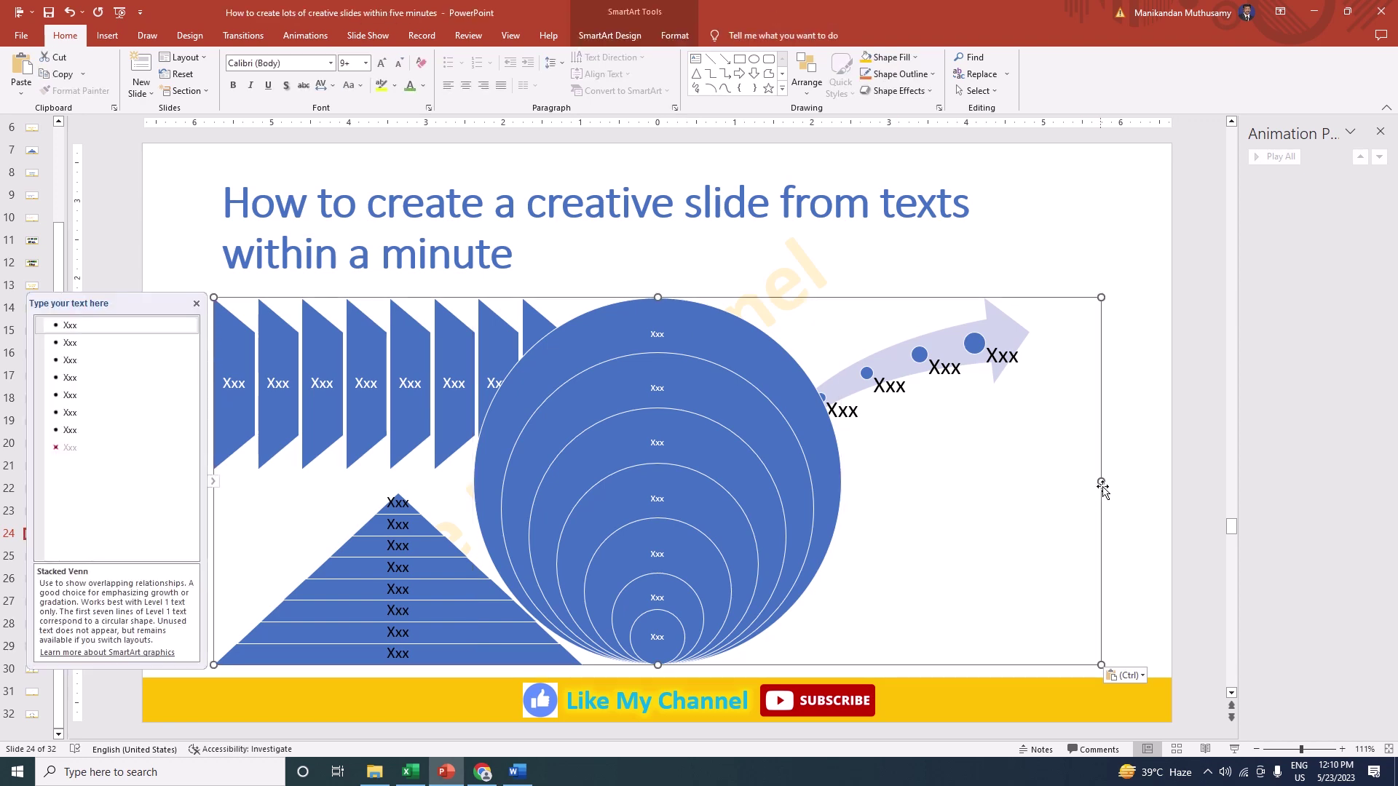
drag(1102, 487, 516, 480)
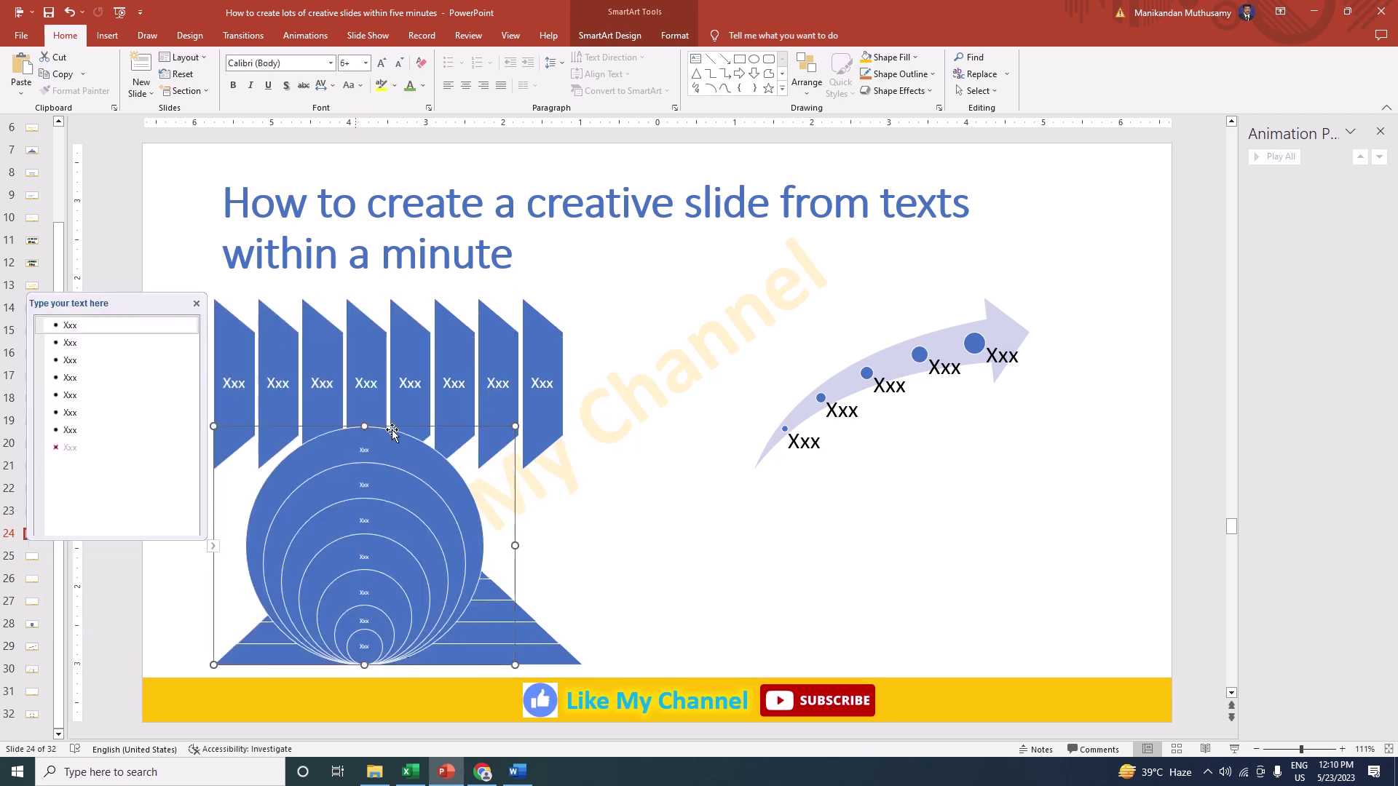
drag(397, 424, 950, 502)
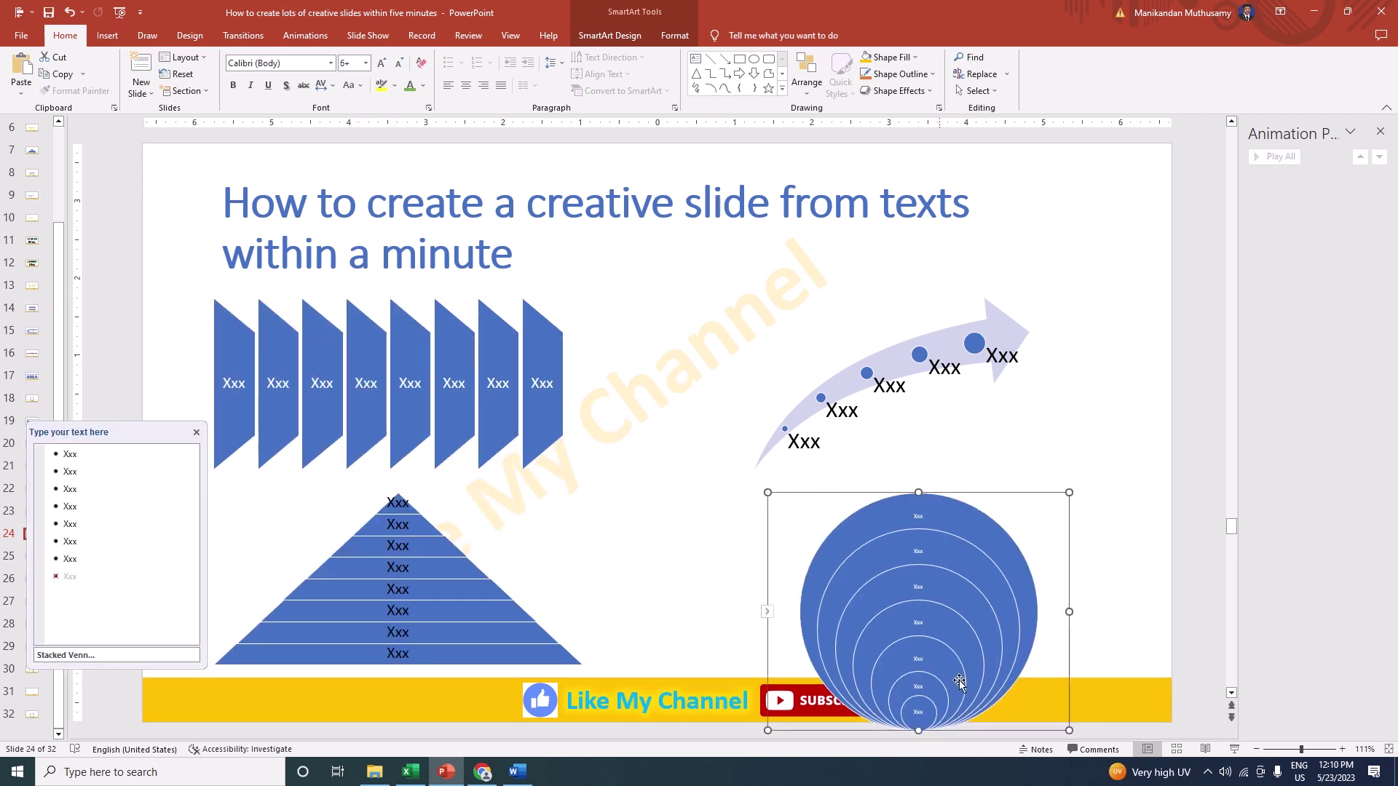
drag(919, 730, 919, 670)
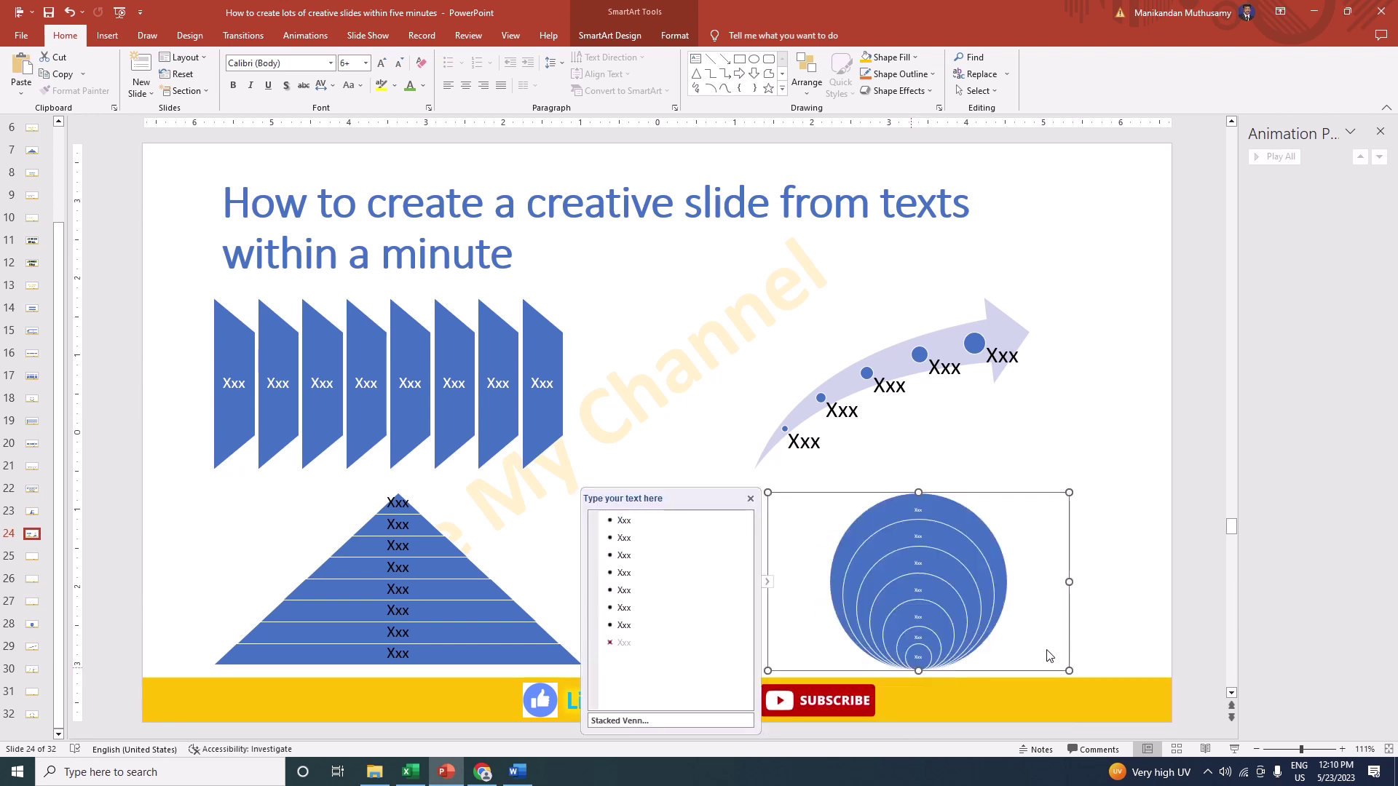
drag(1071, 581, 1064, 581)
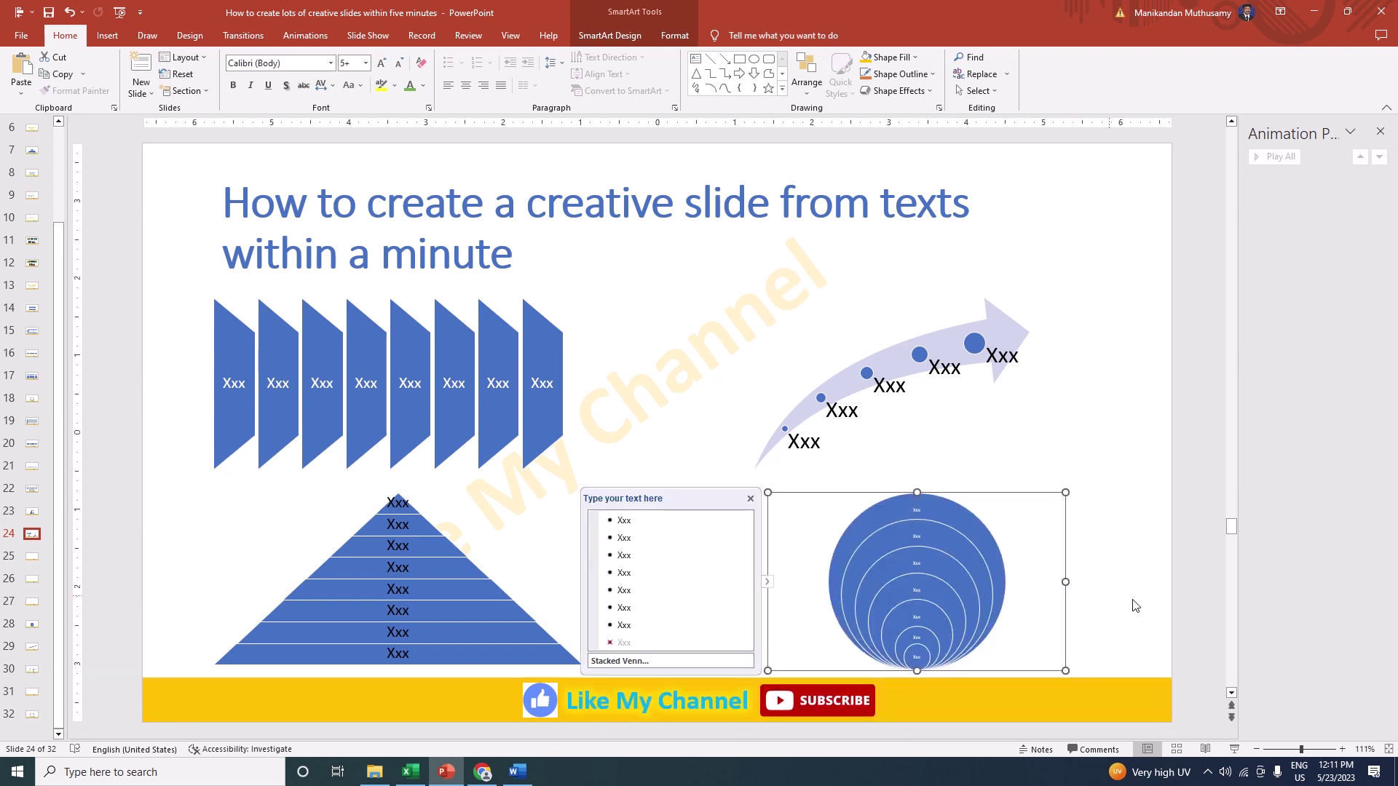
click(1046, 602)
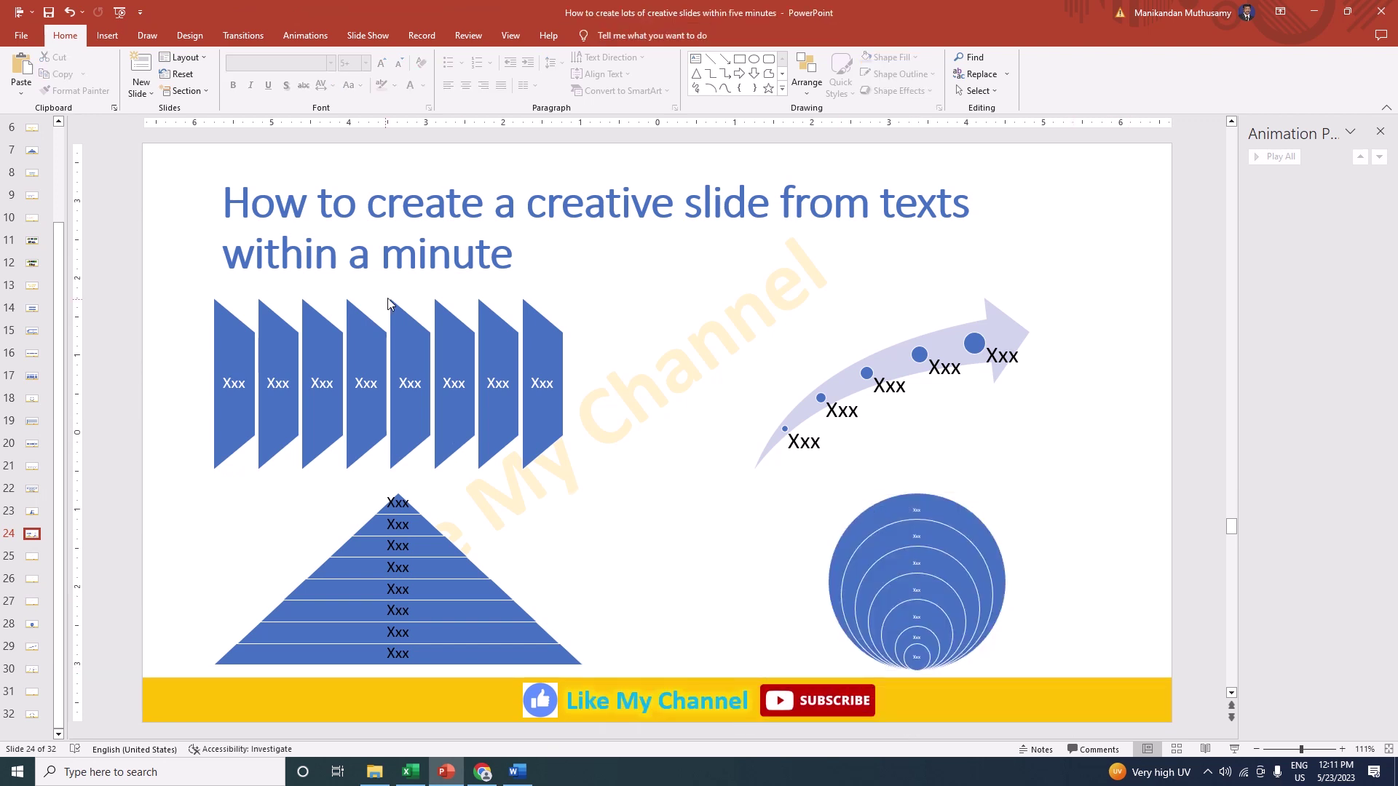
Step: Demote the fifth trapezoid item and the third pyramid item to sub-bullets
click(410, 337)
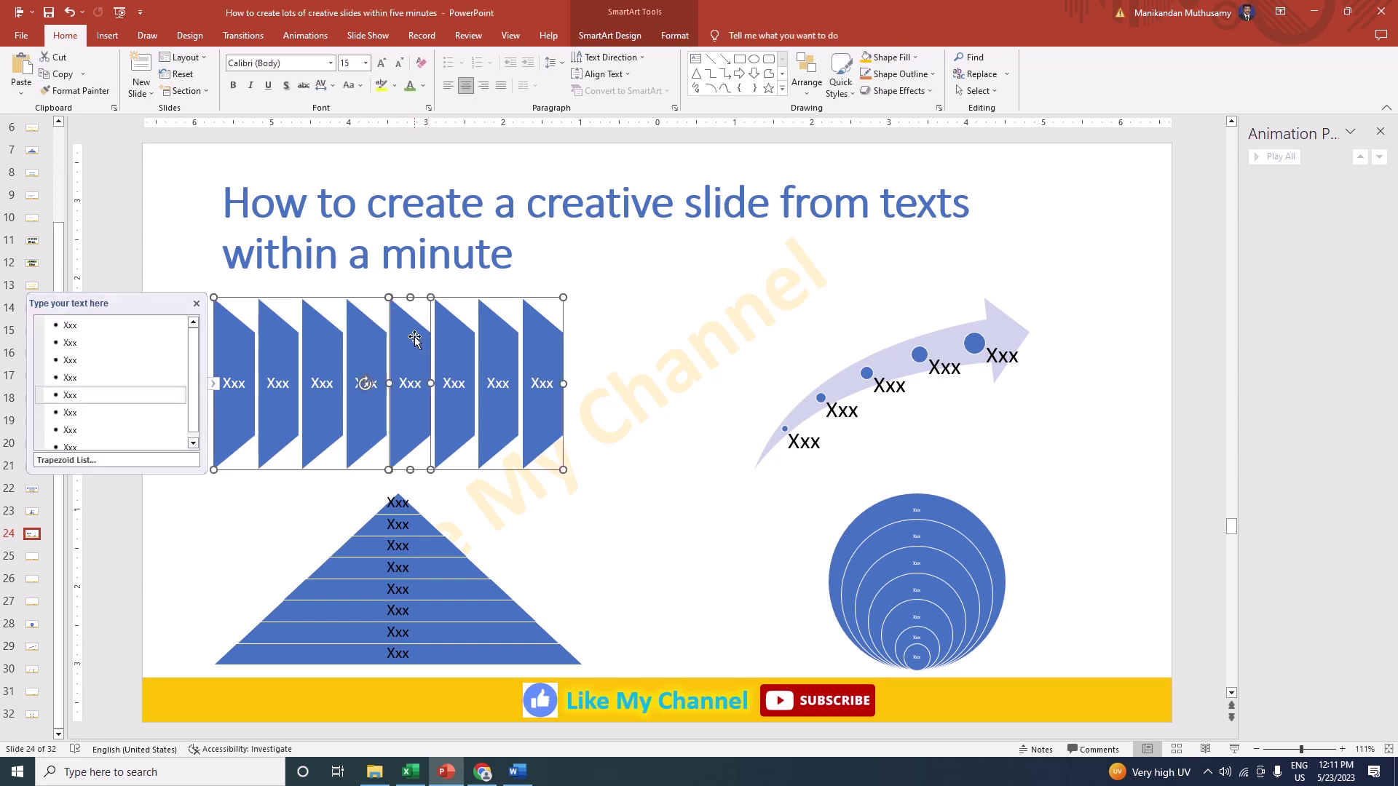
right_click(414, 339)
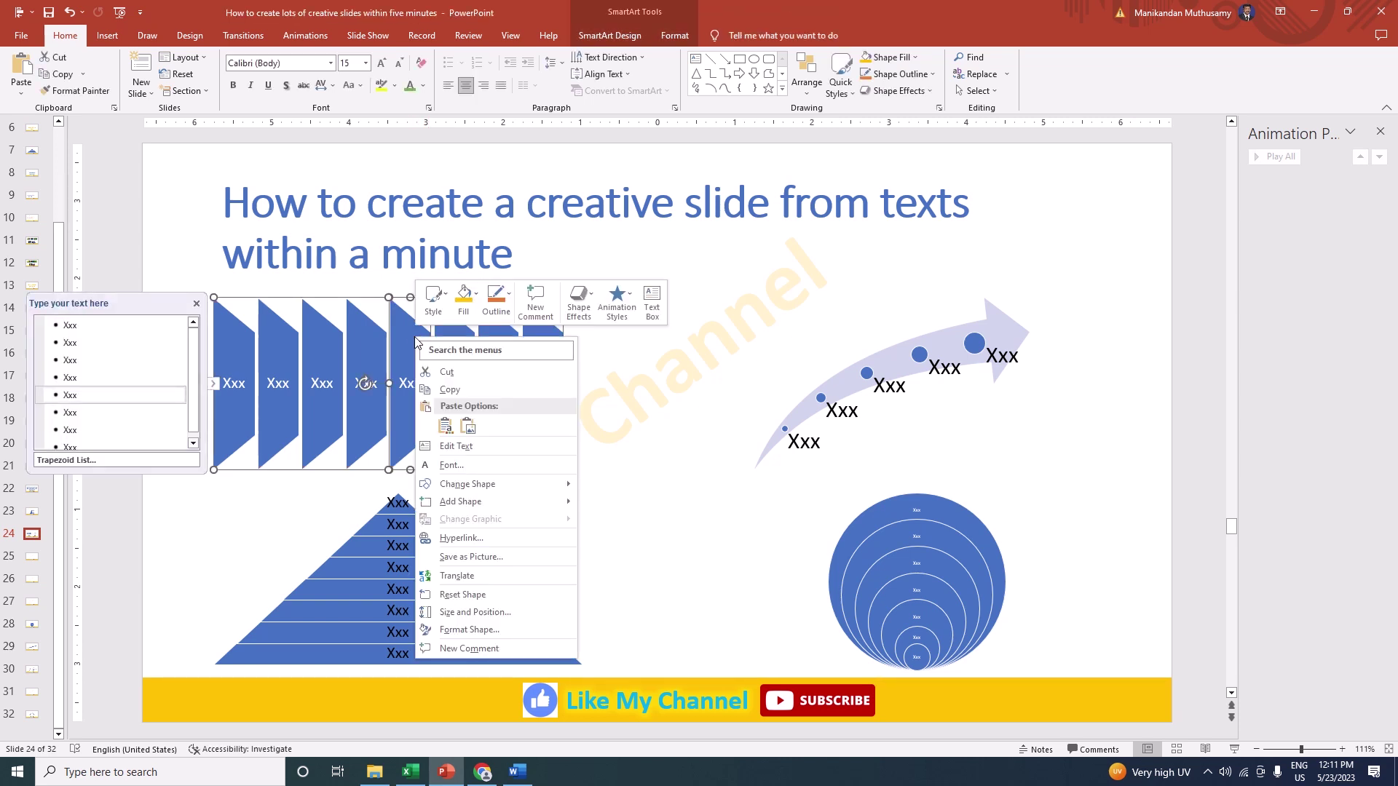
click(604, 37)
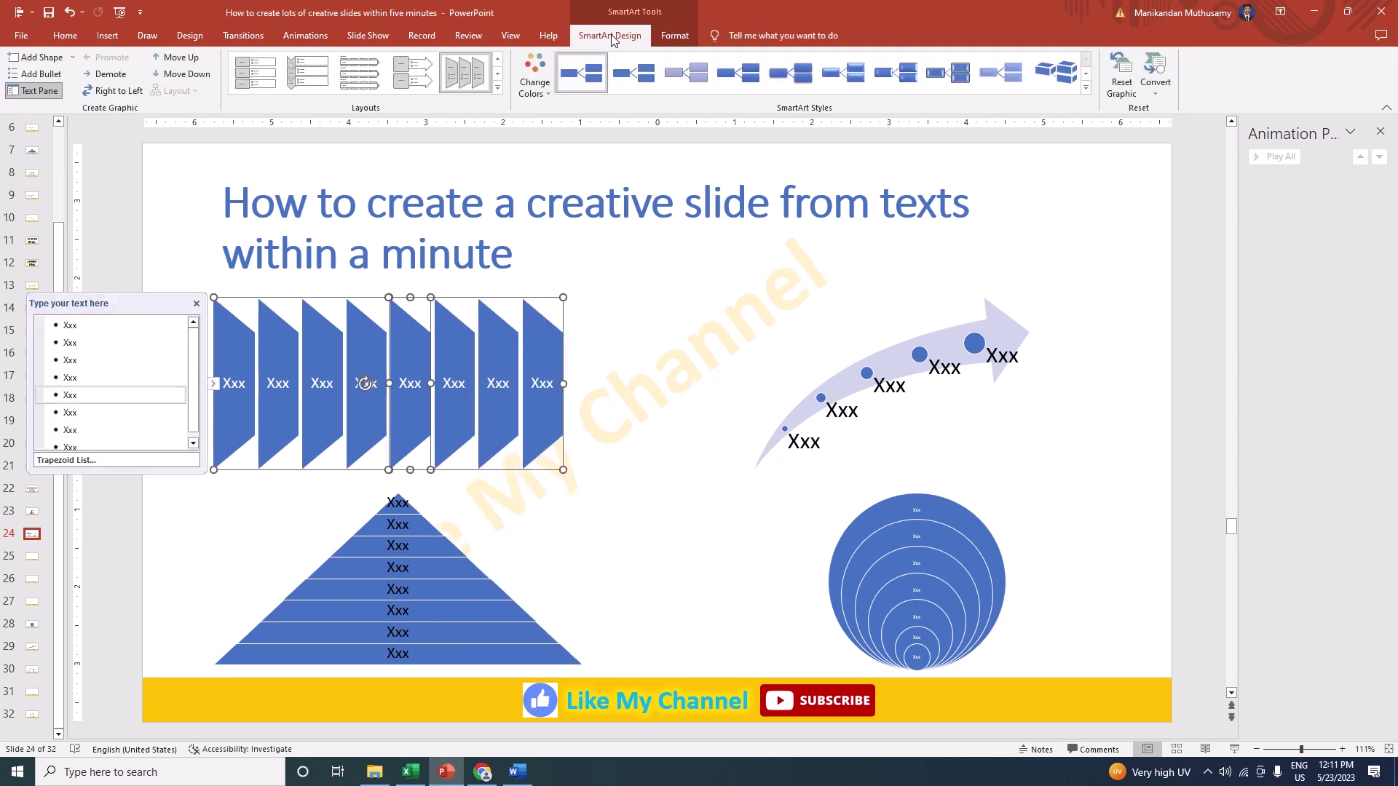
click(109, 74)
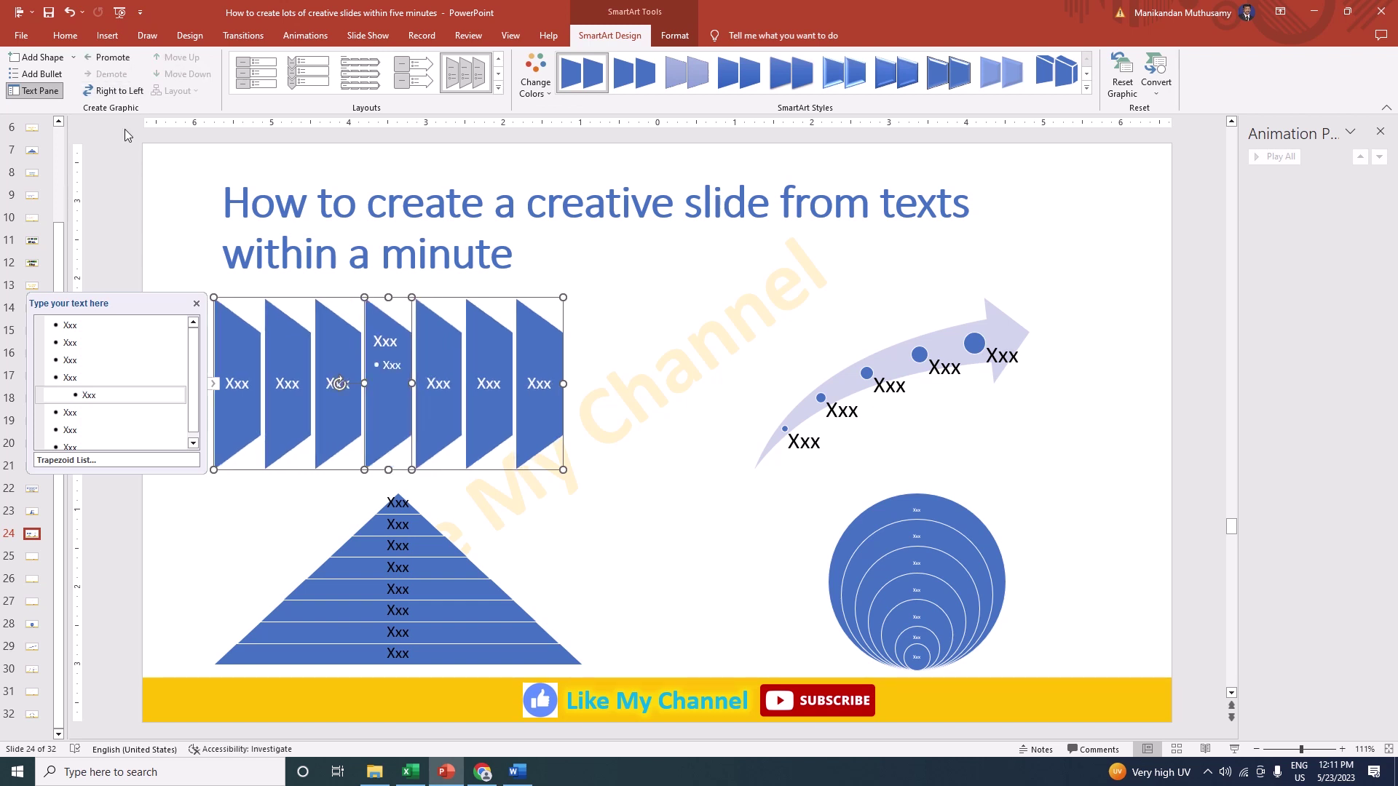
click(182, 481)
click(362, 553)
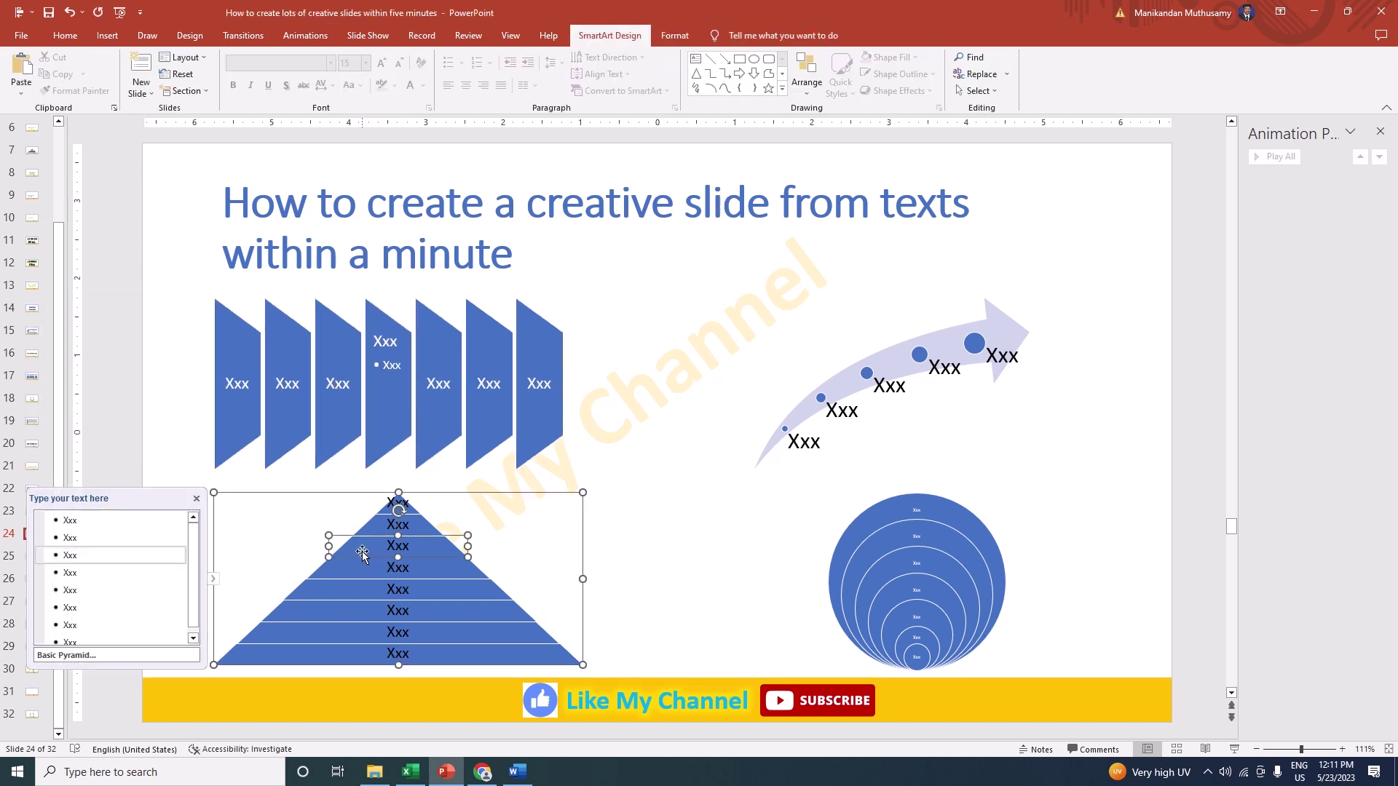
click(99, 75)
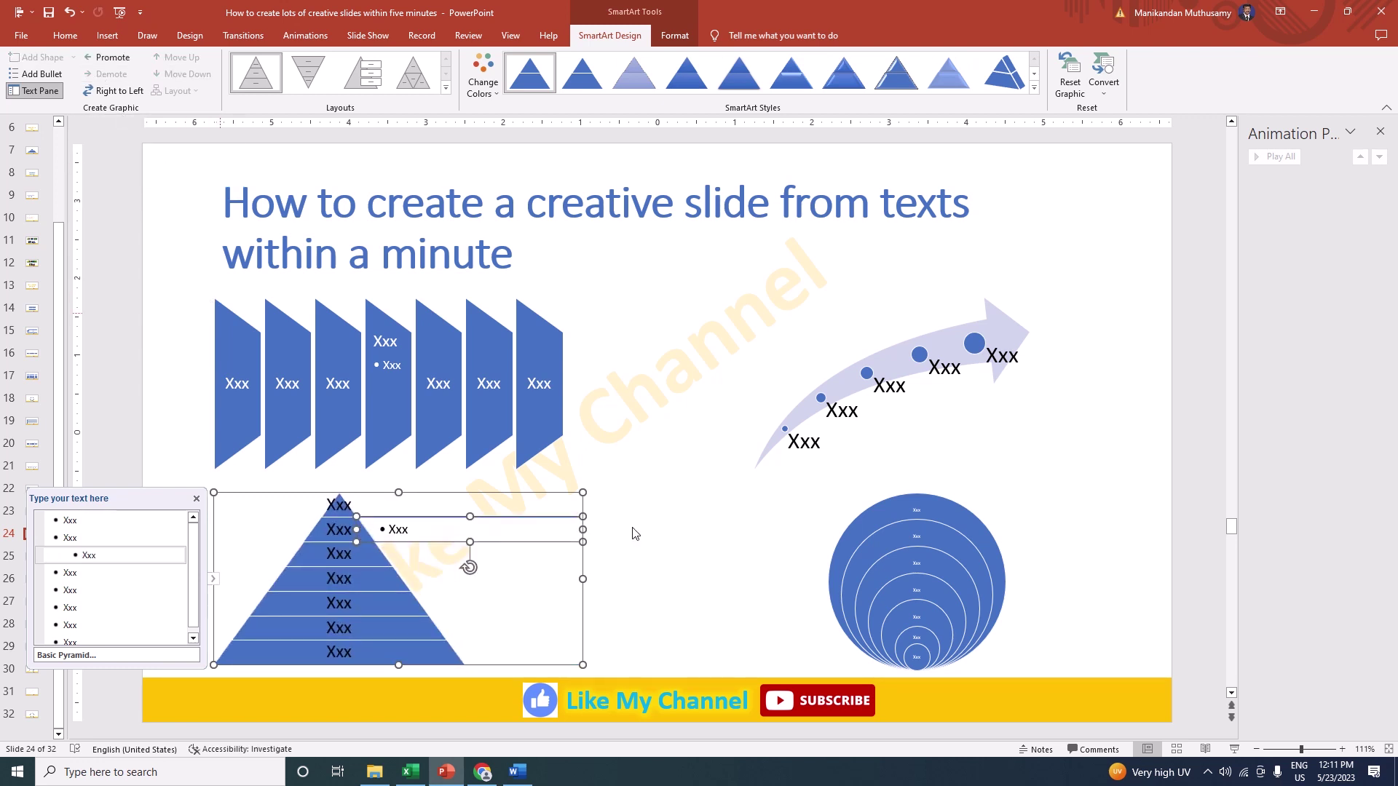
click(394, 555)
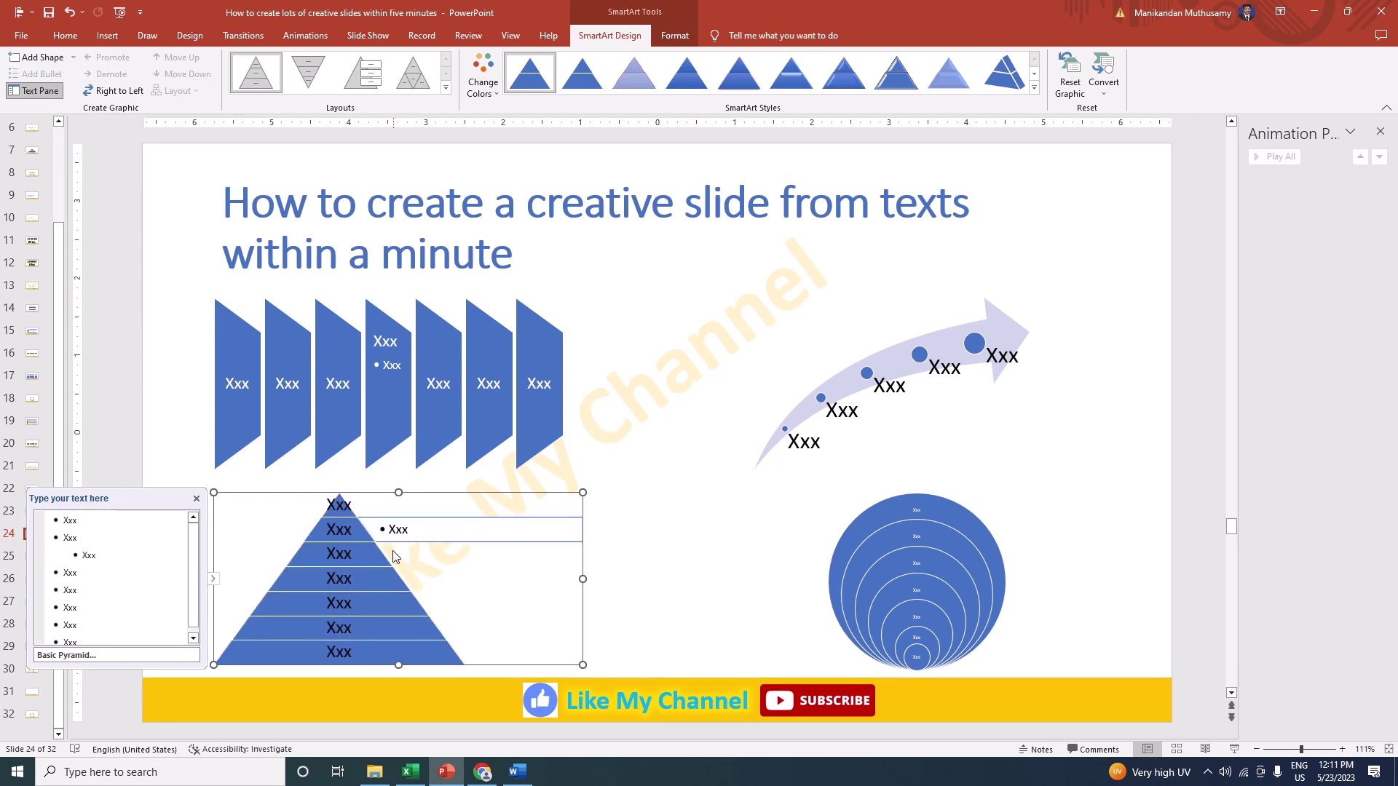
Step: Add indented sub-points x, xxx and xx under the fourth and next two pyramid levels
click(130, 573)
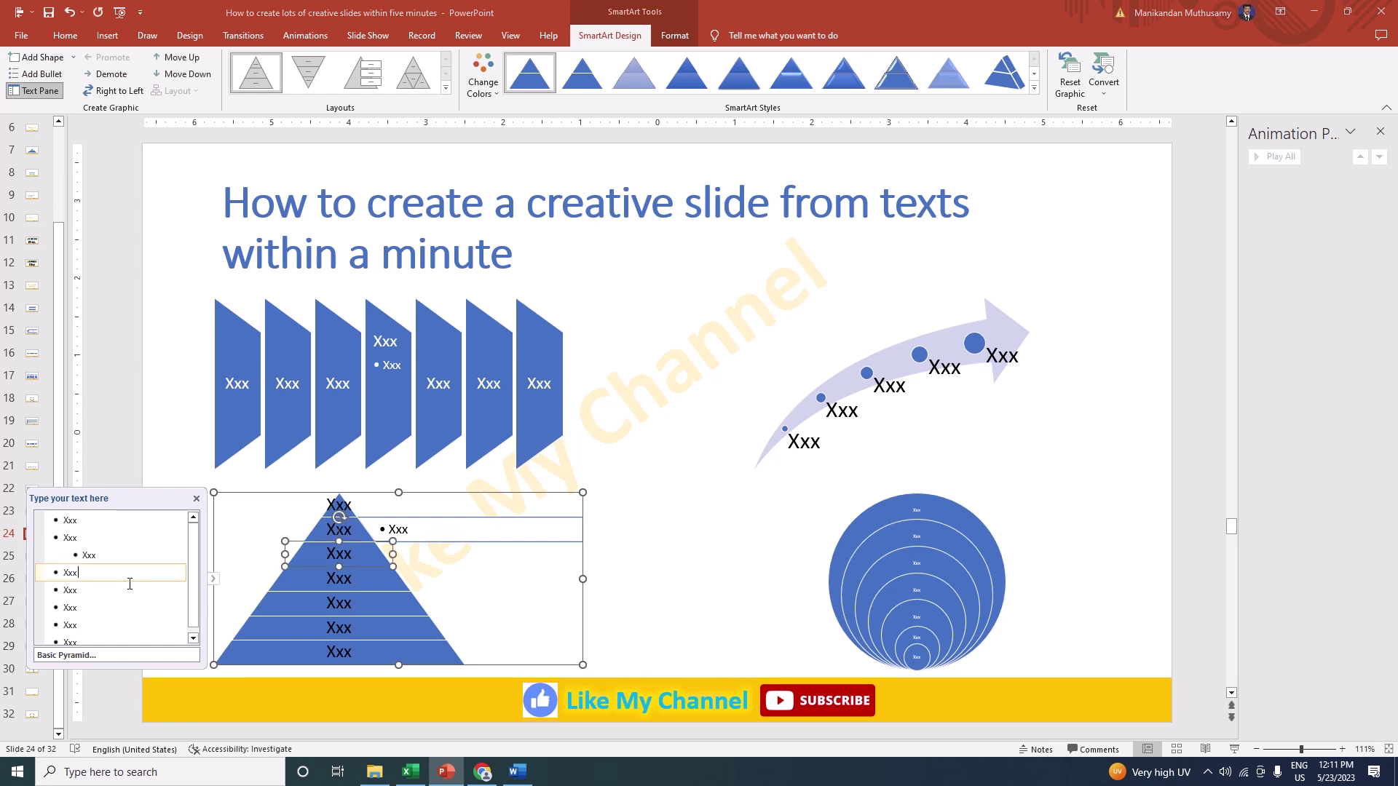
key(Return)
key(Tab)
text(x)
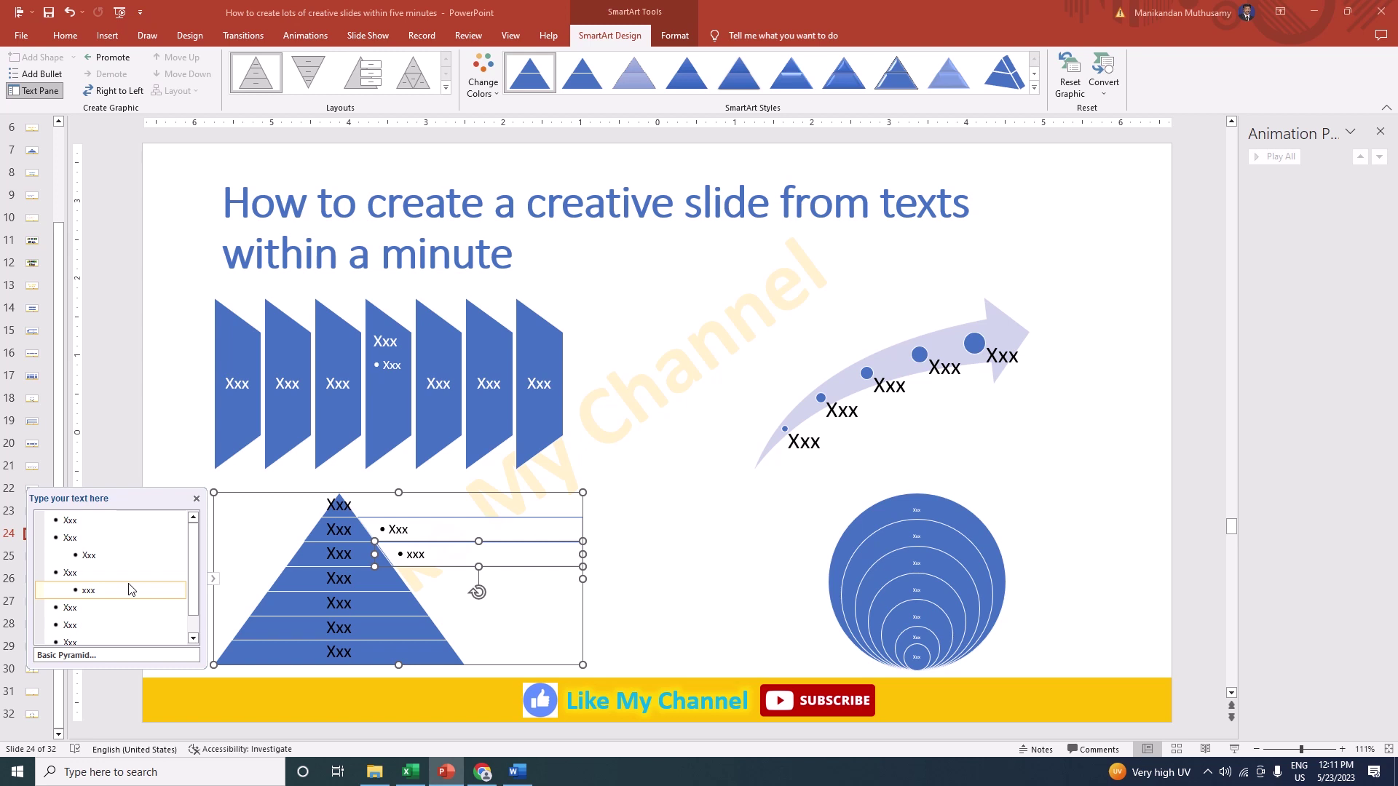
click(91, 604)
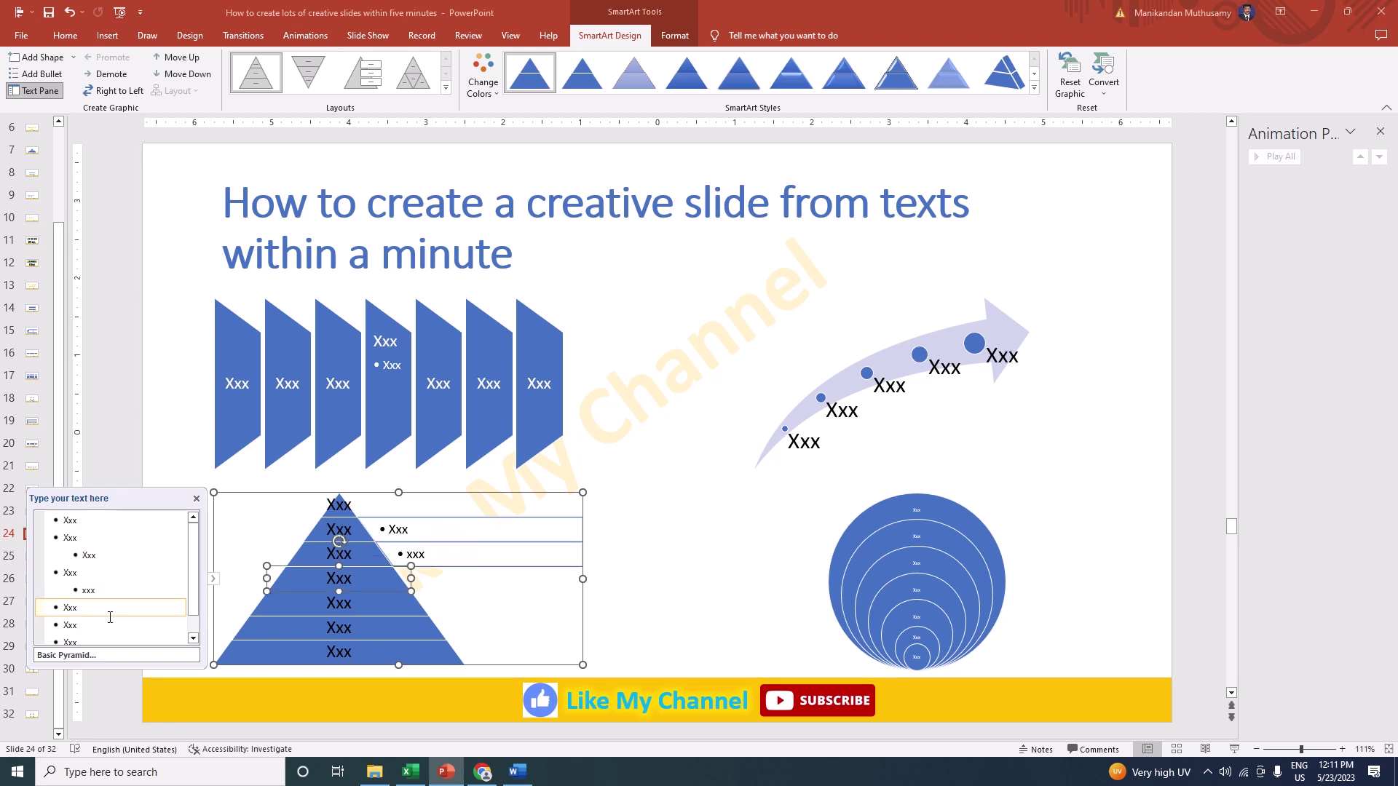
key(Return)
key(Tab)
text(xxx)
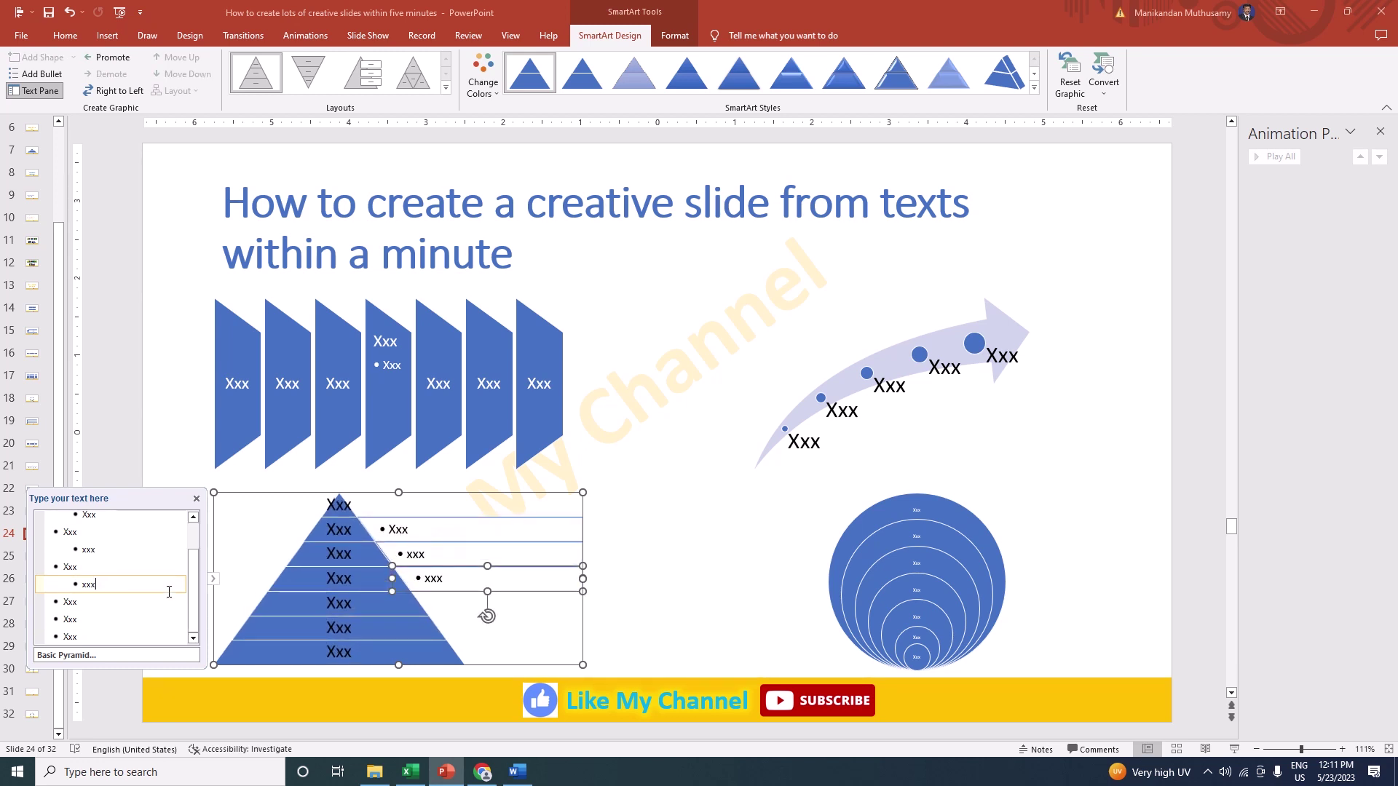
click(89, 609)
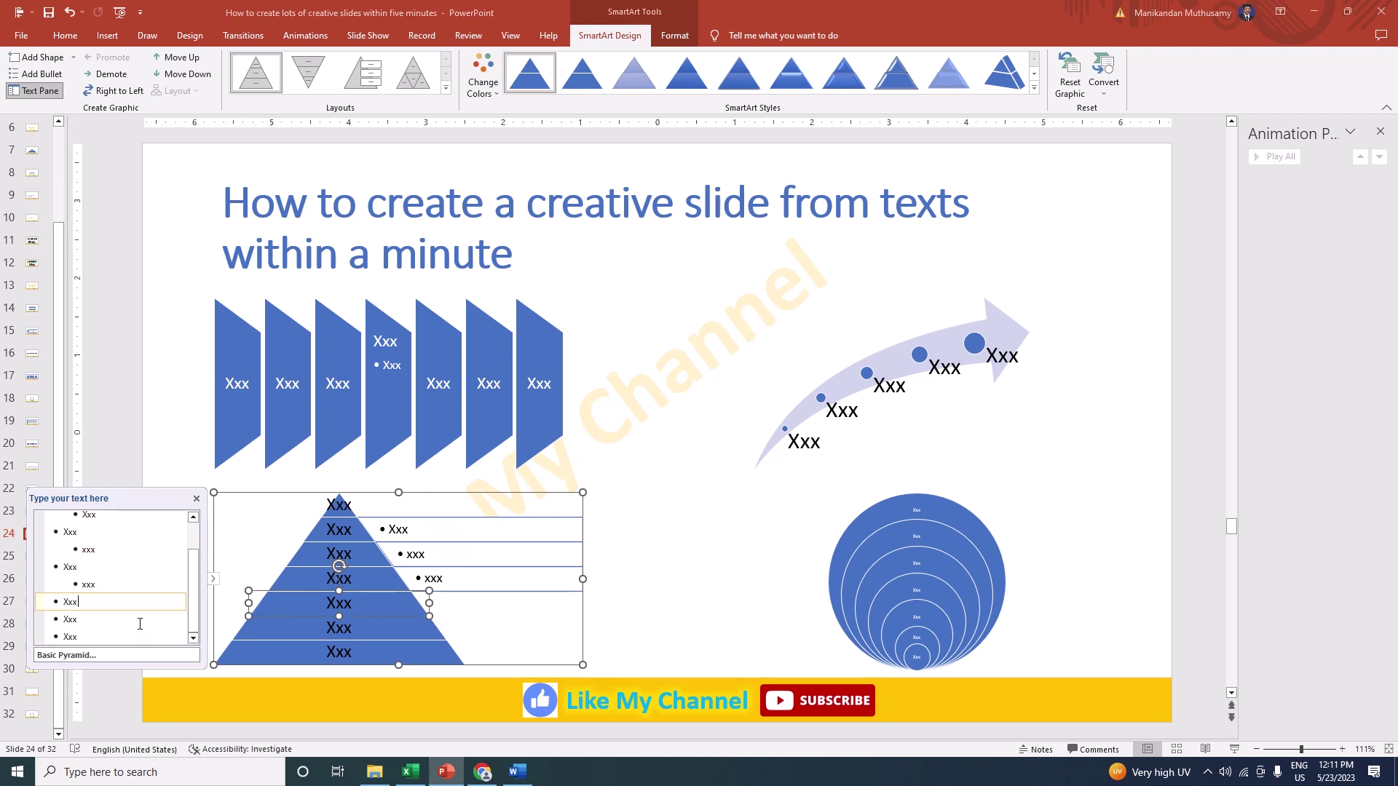
key(Return)
key(Tab)
text(xx)
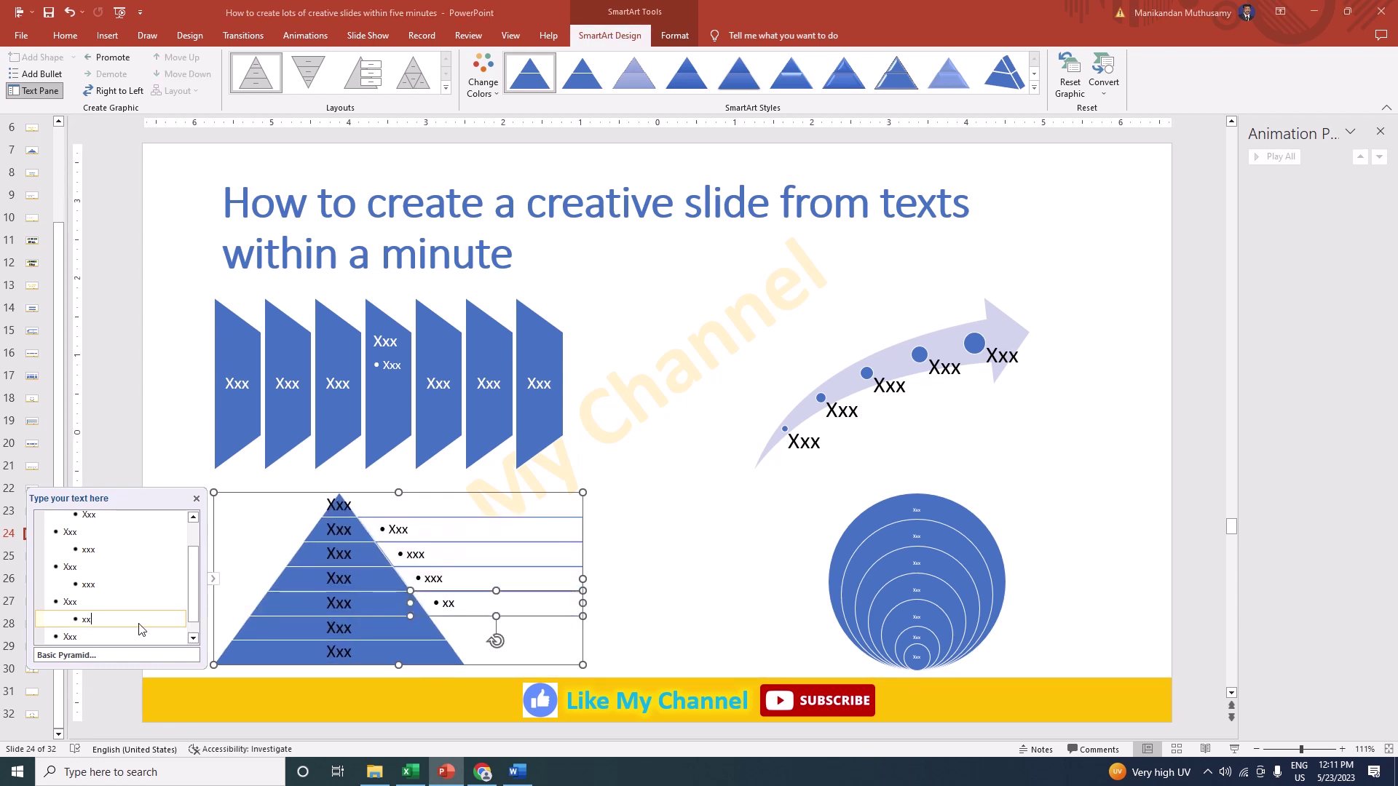
Step: Add an xxx sub-point under the pyramid's top level
scroll(147, 622, up, 1)
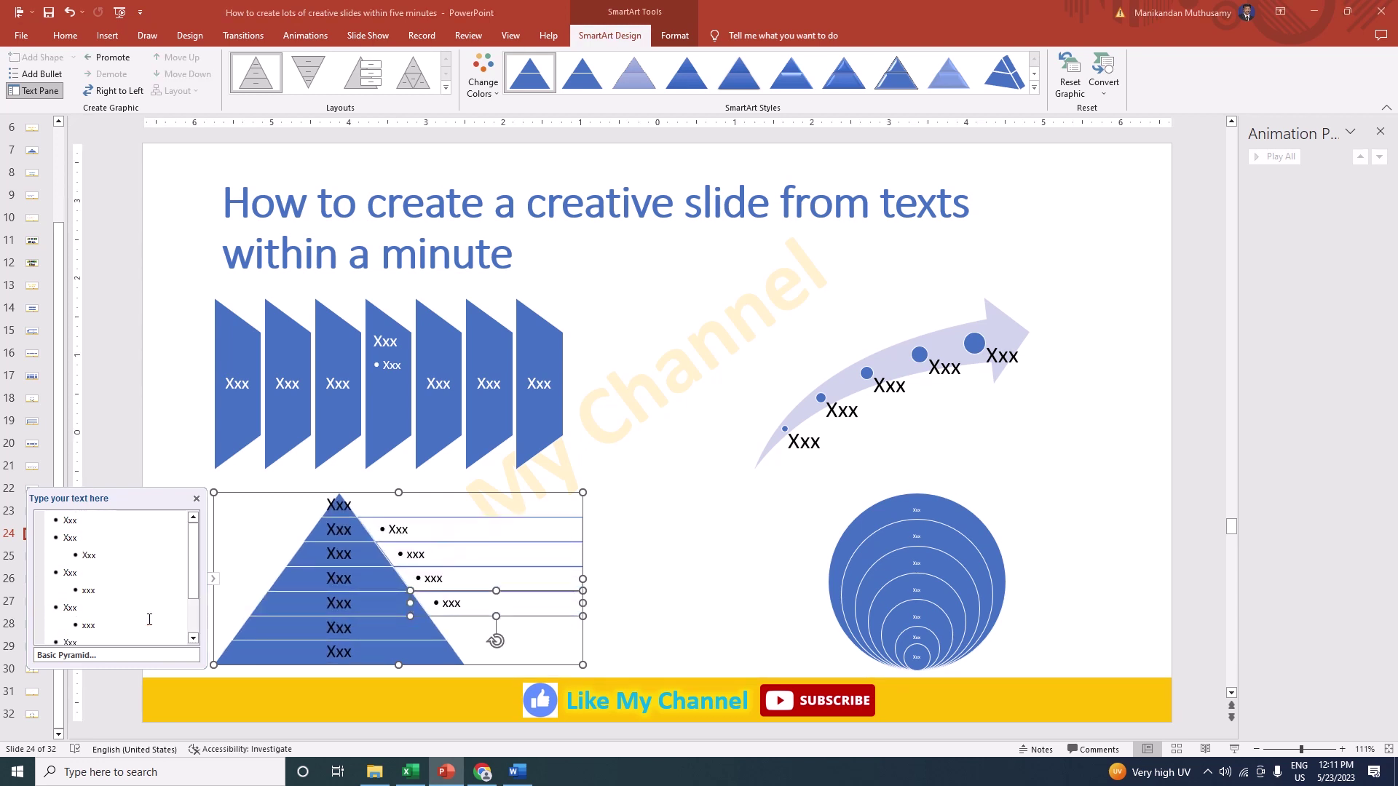
click(91, 522)
key(Return)
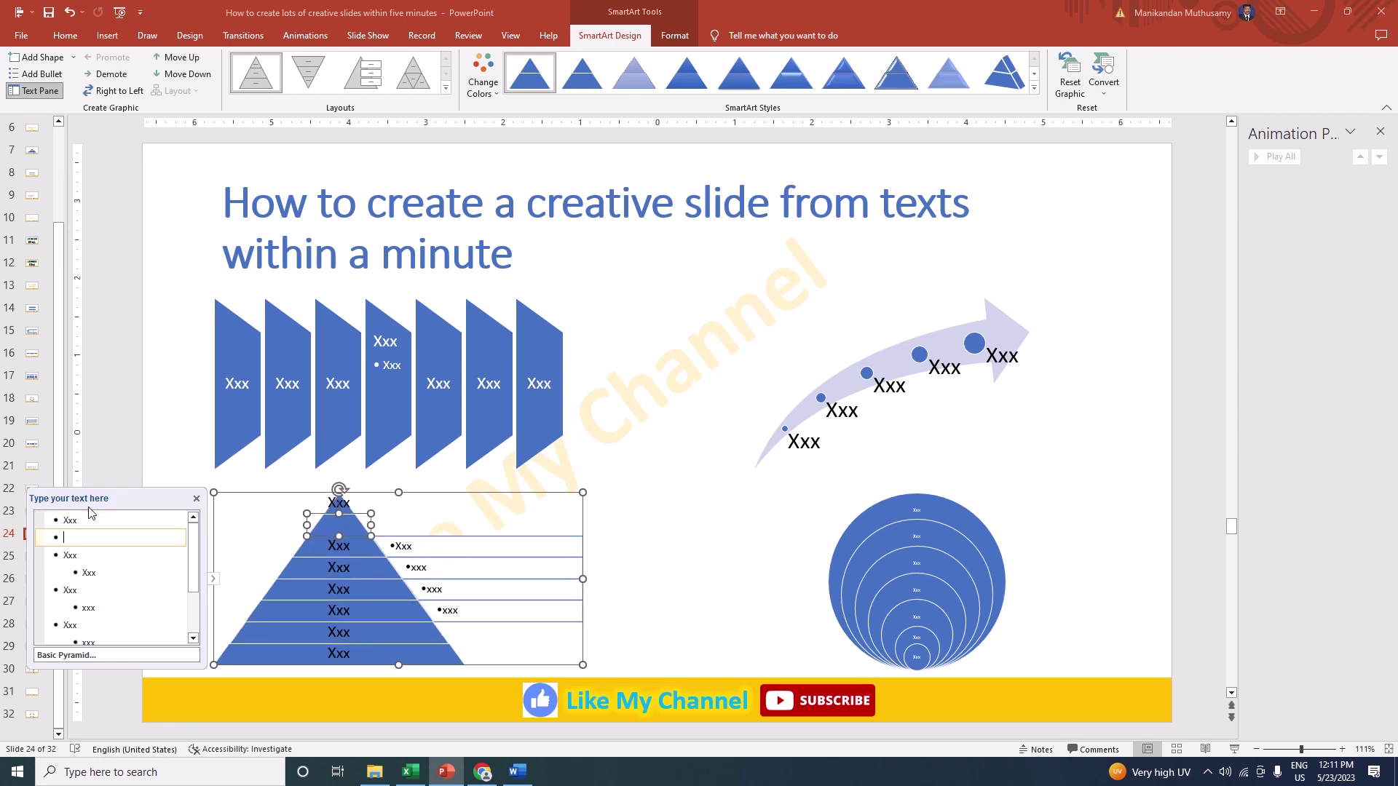
key(Tab)
text(xxx)
Step: Add an x sub-point under the sixth level, then a new Xxx level with an xx sub-point
scroll(125, 602, down, 1)
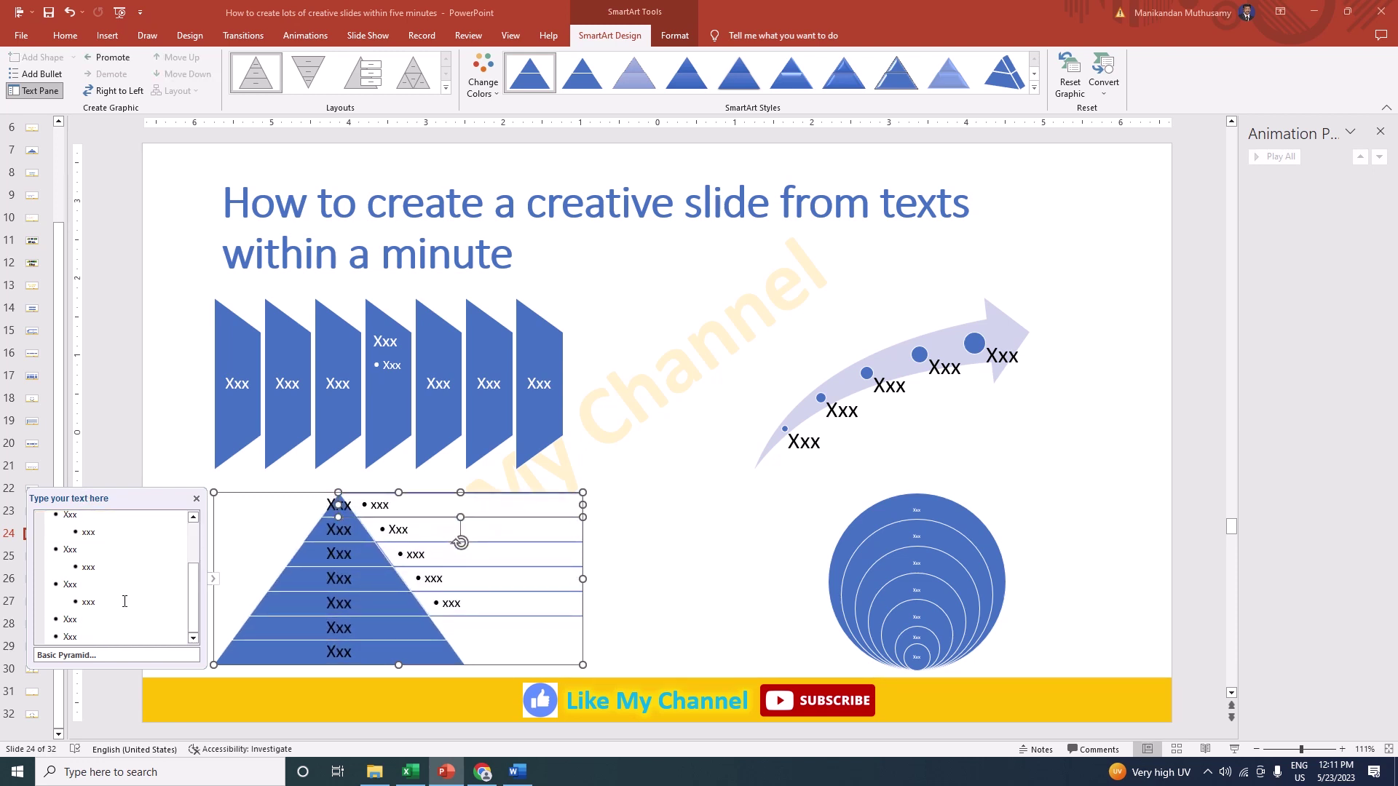
click(96, 617)
key(Return)
key(Tab)
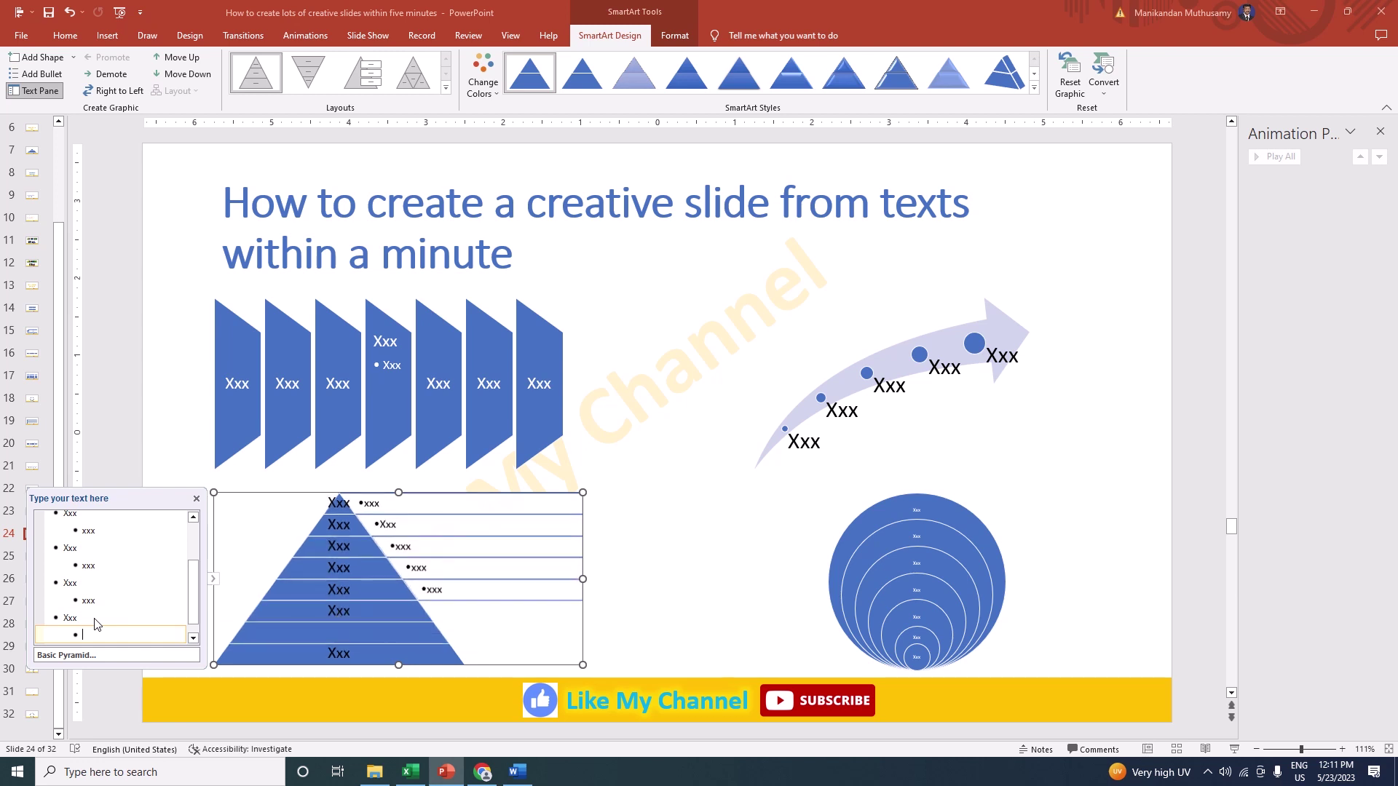
text(xxx)
key(Return)
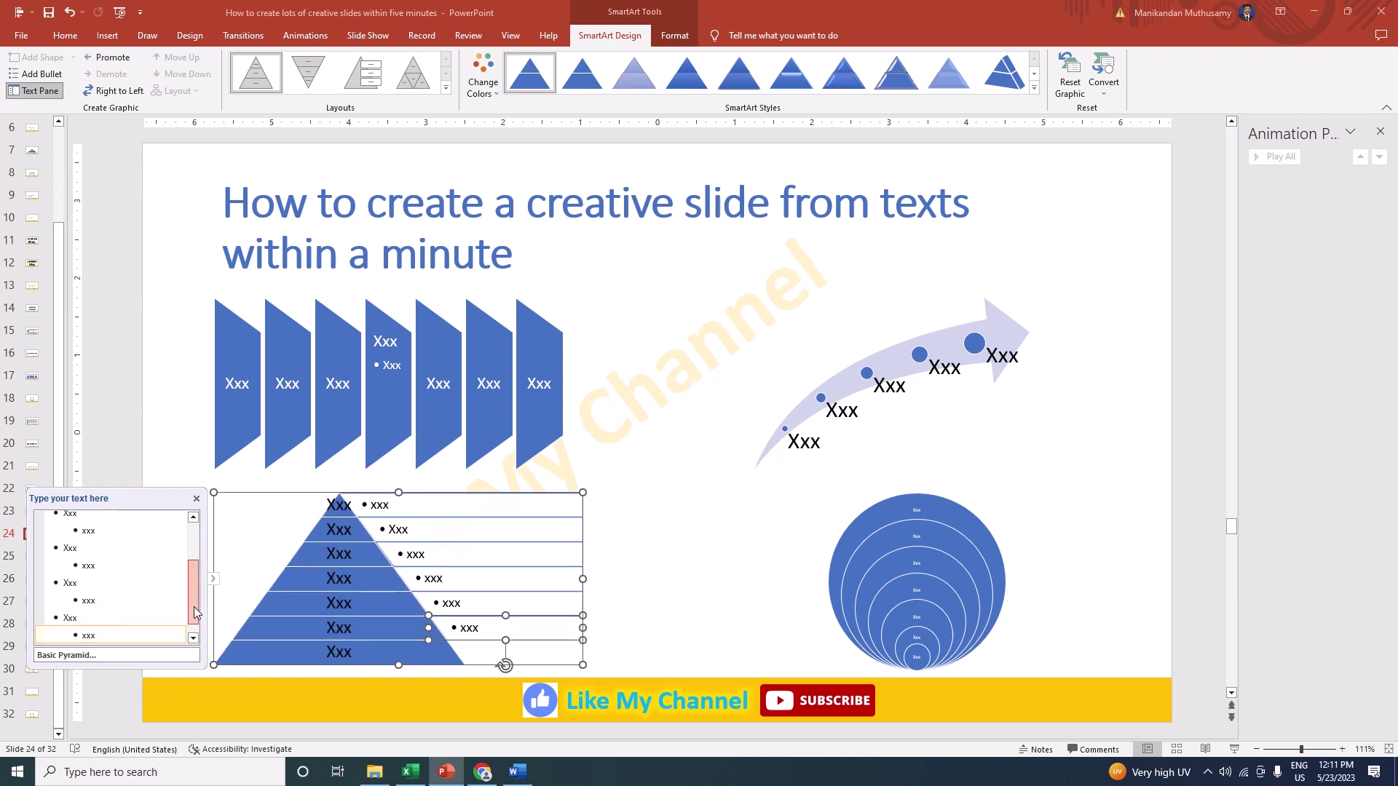
key(shift+Tab)
text(Xxx)
key(Return)
key(Tab)
text(xx)
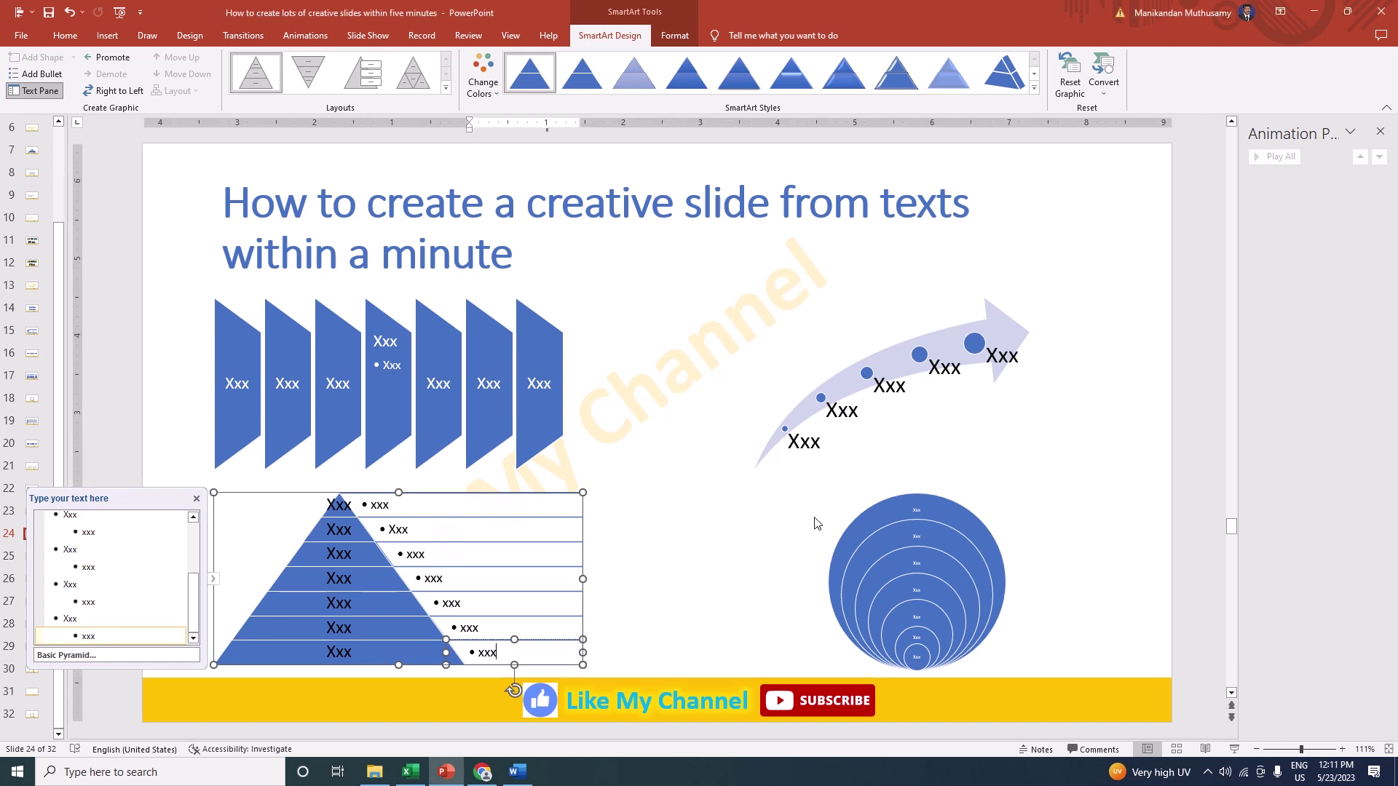
Step: Change the curved arrow graphic's layout to Basic Timeline
click(820, 540)
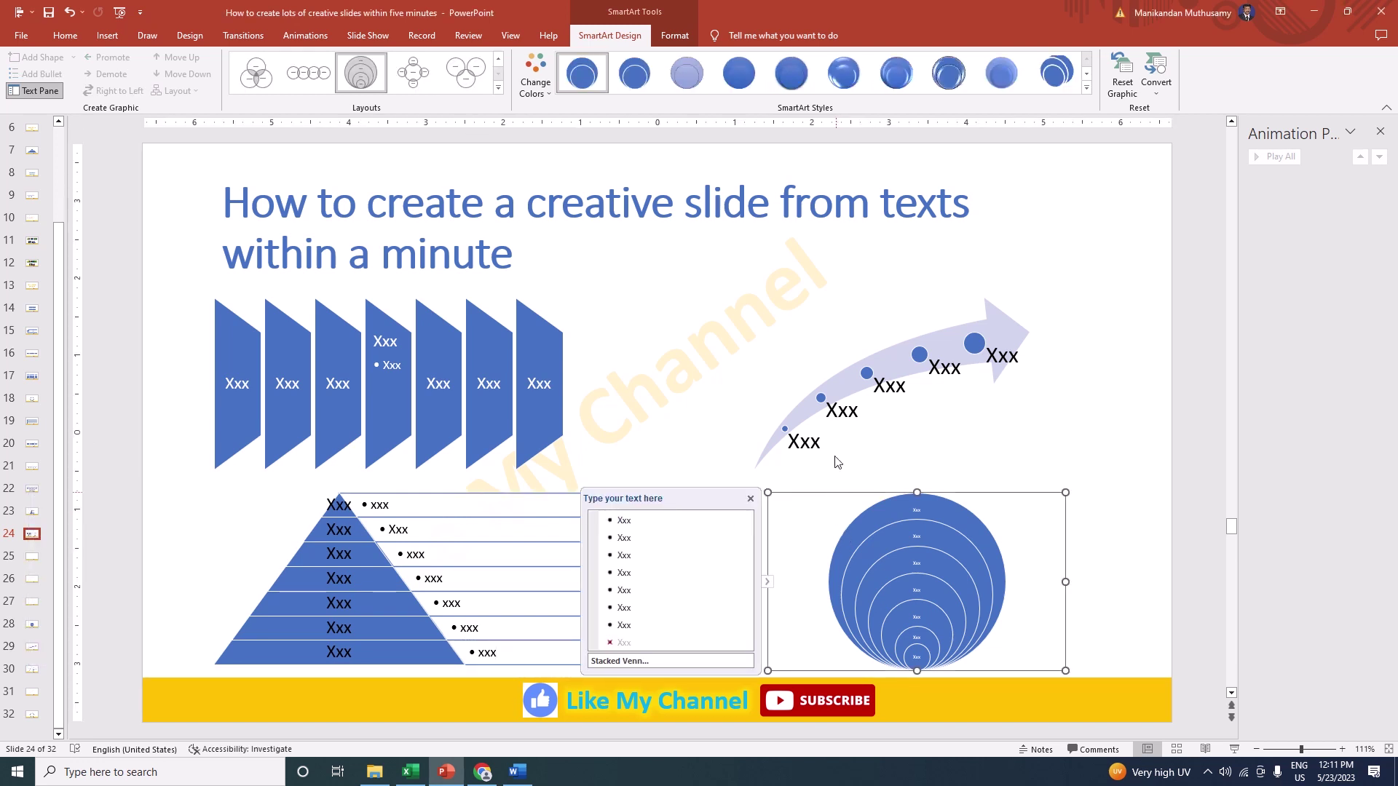
click(843, 364)
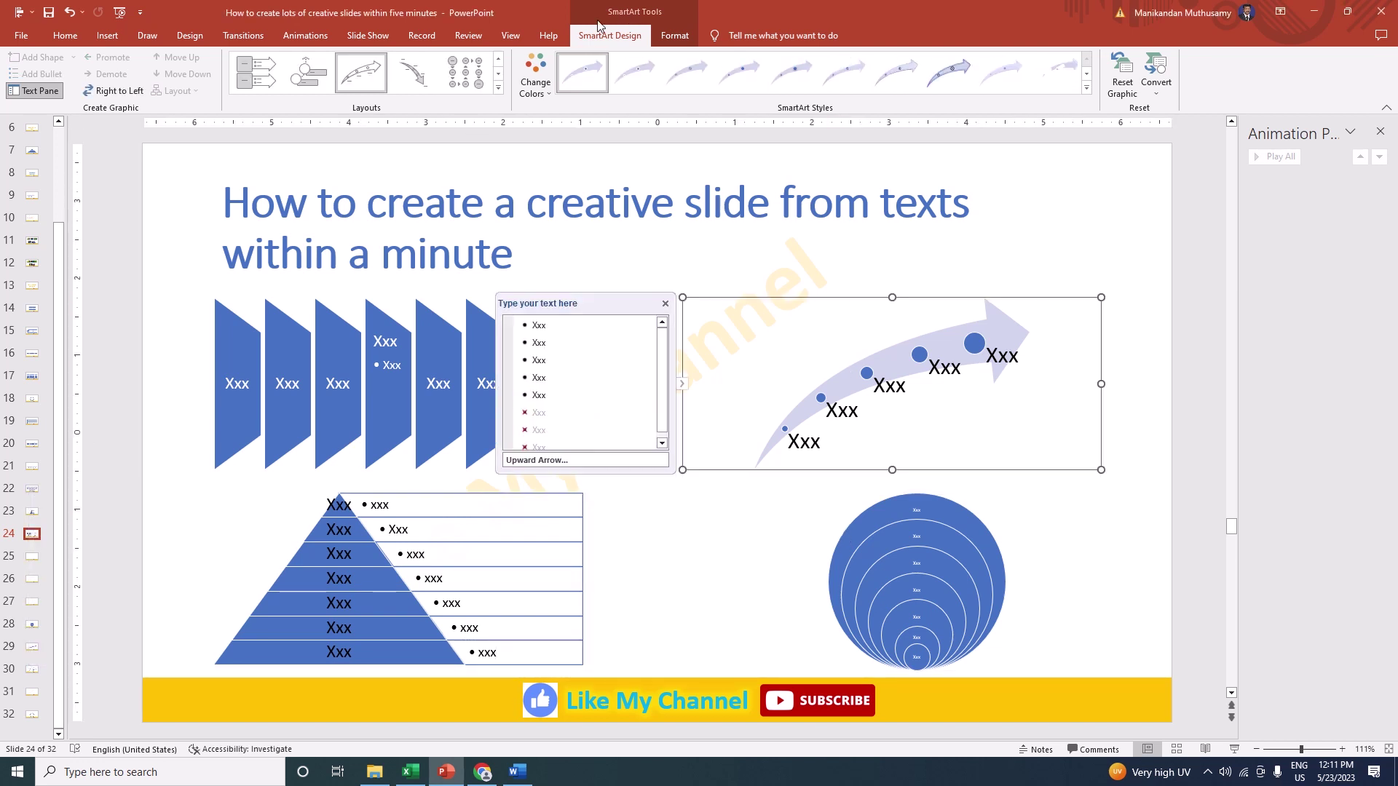
click(418, 78)
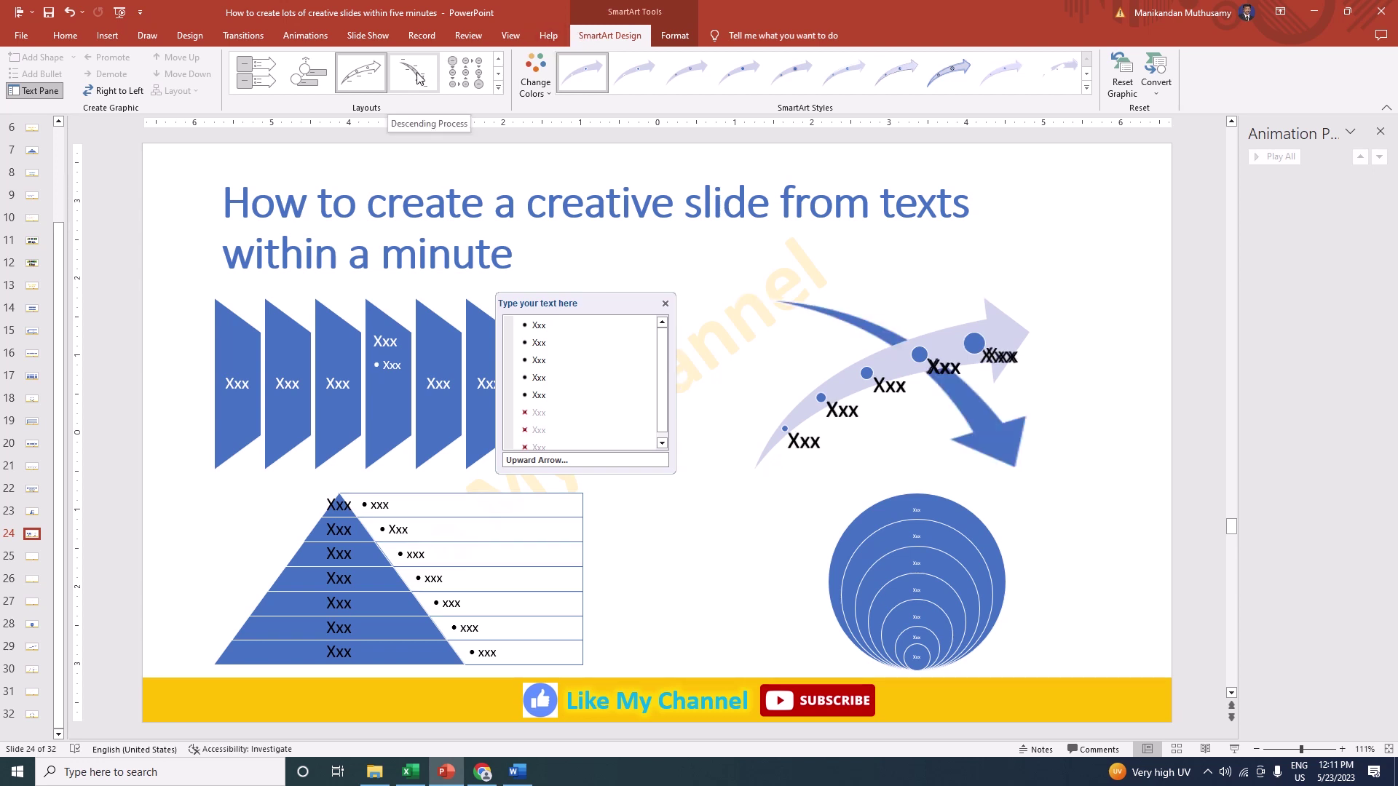
click(382, 79)
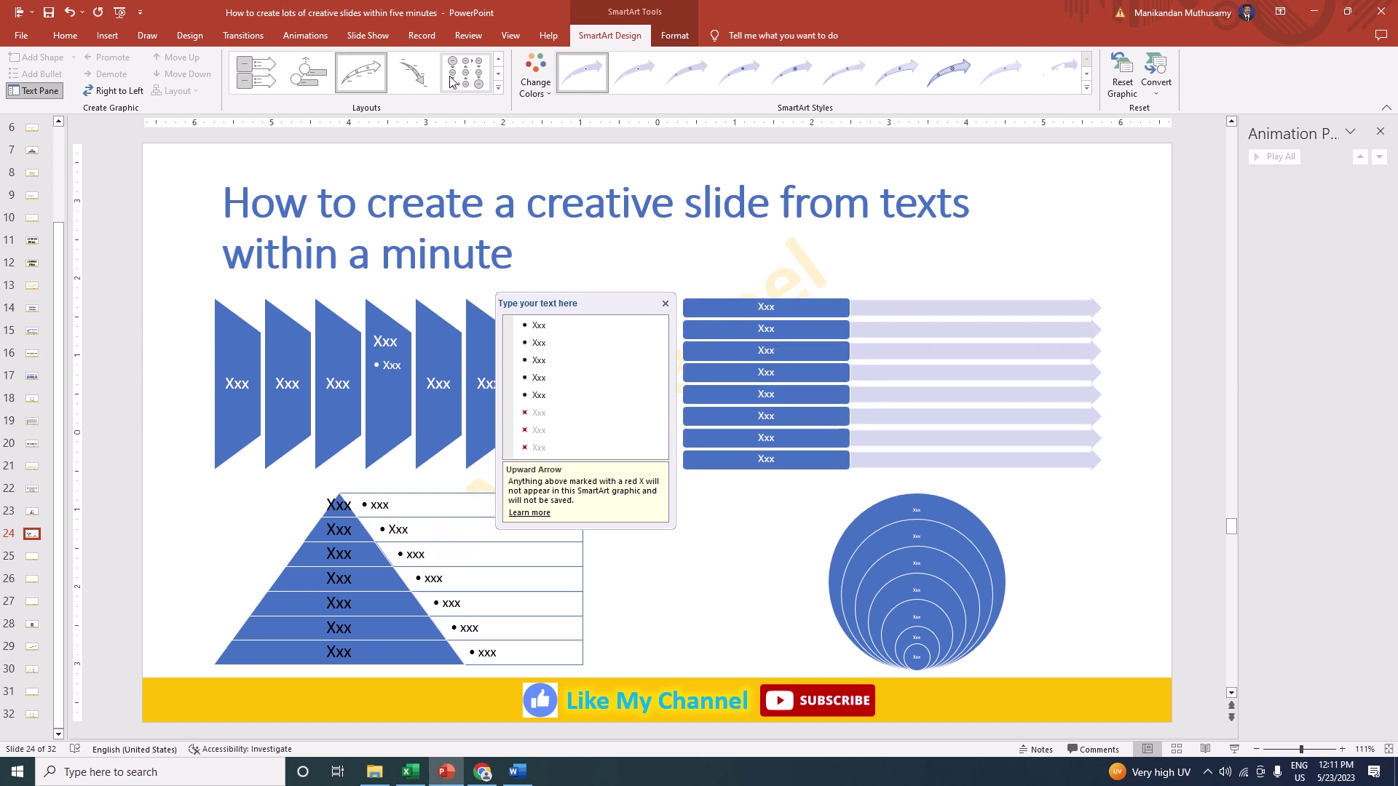
click(498, 87)
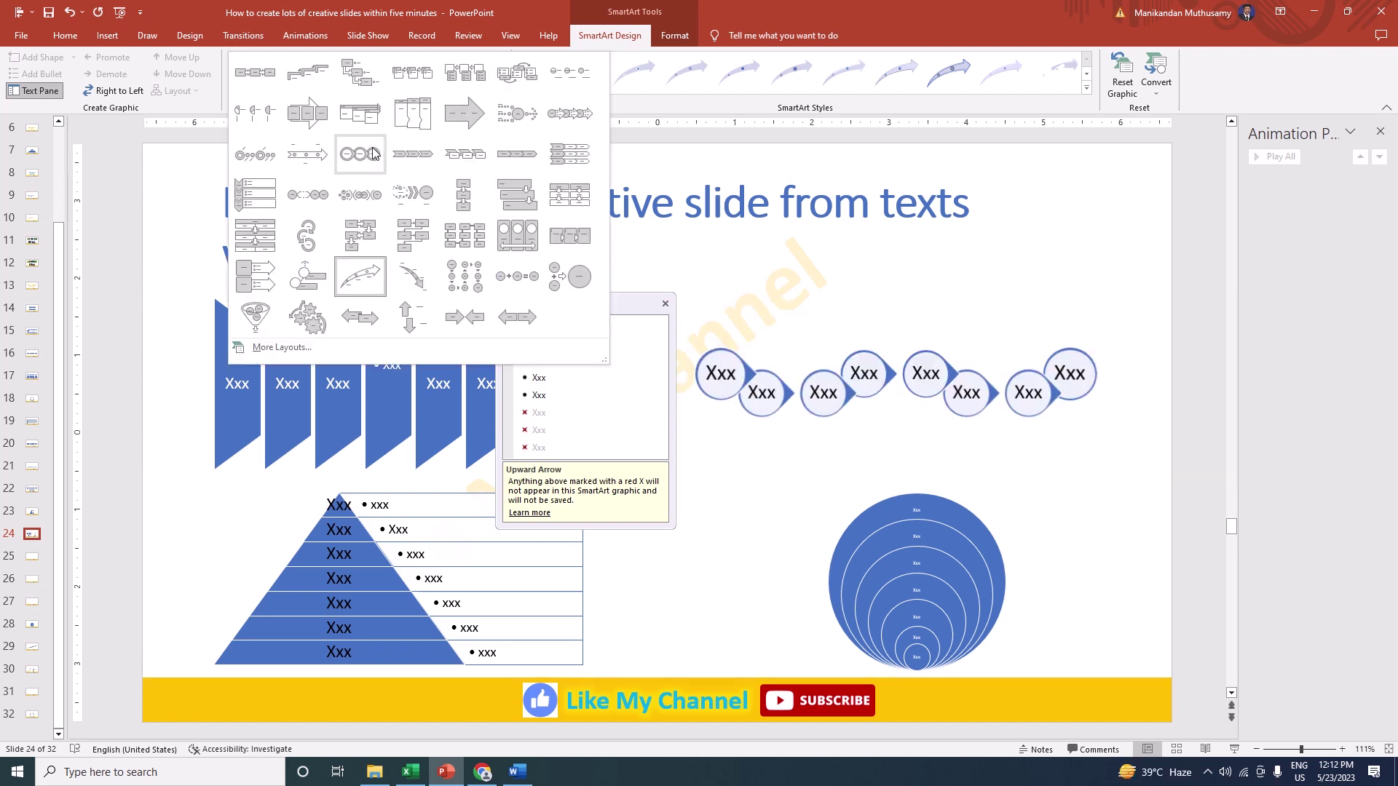
click(330, 154)
Step: Change the stacked circles graphic's layout to Tabbed Arc
click(830, 519)
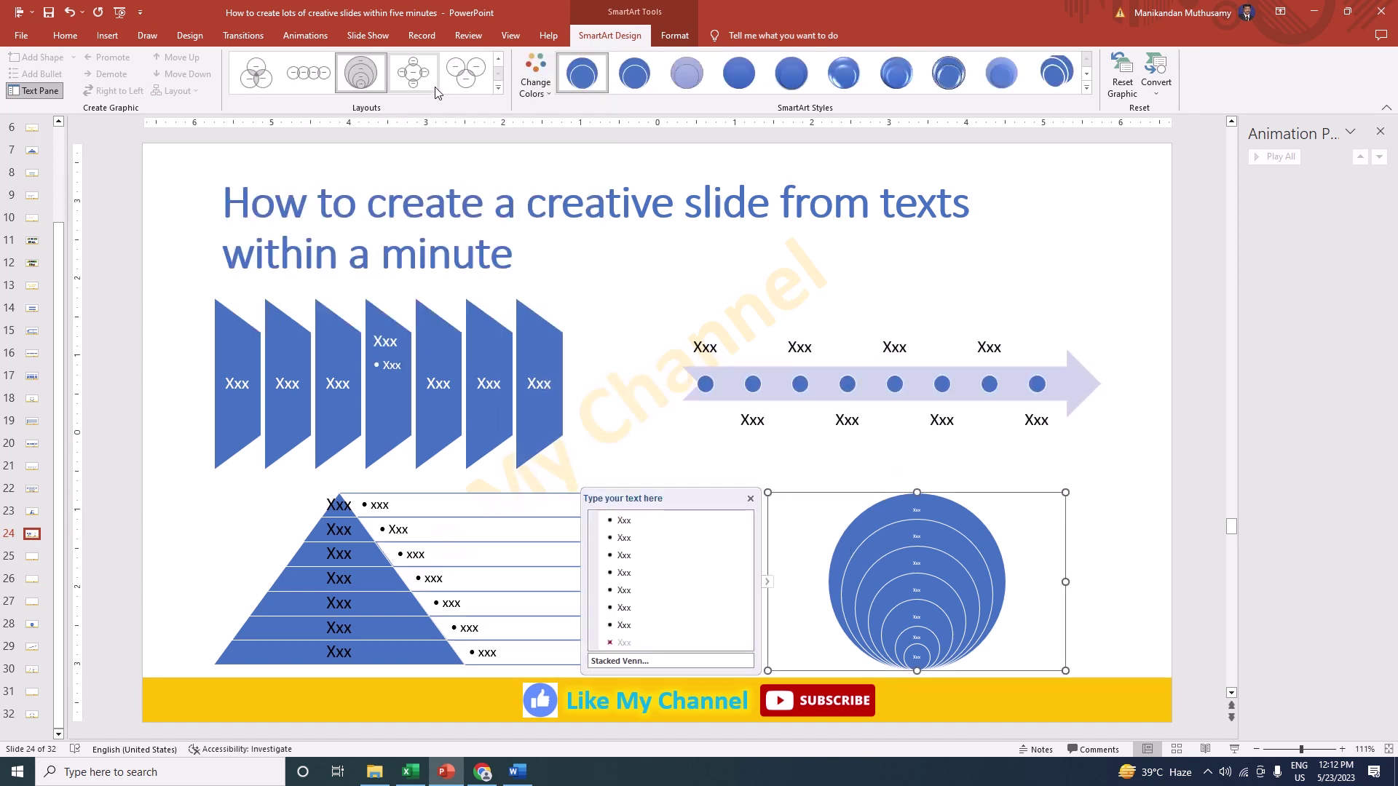
click(498, 88)
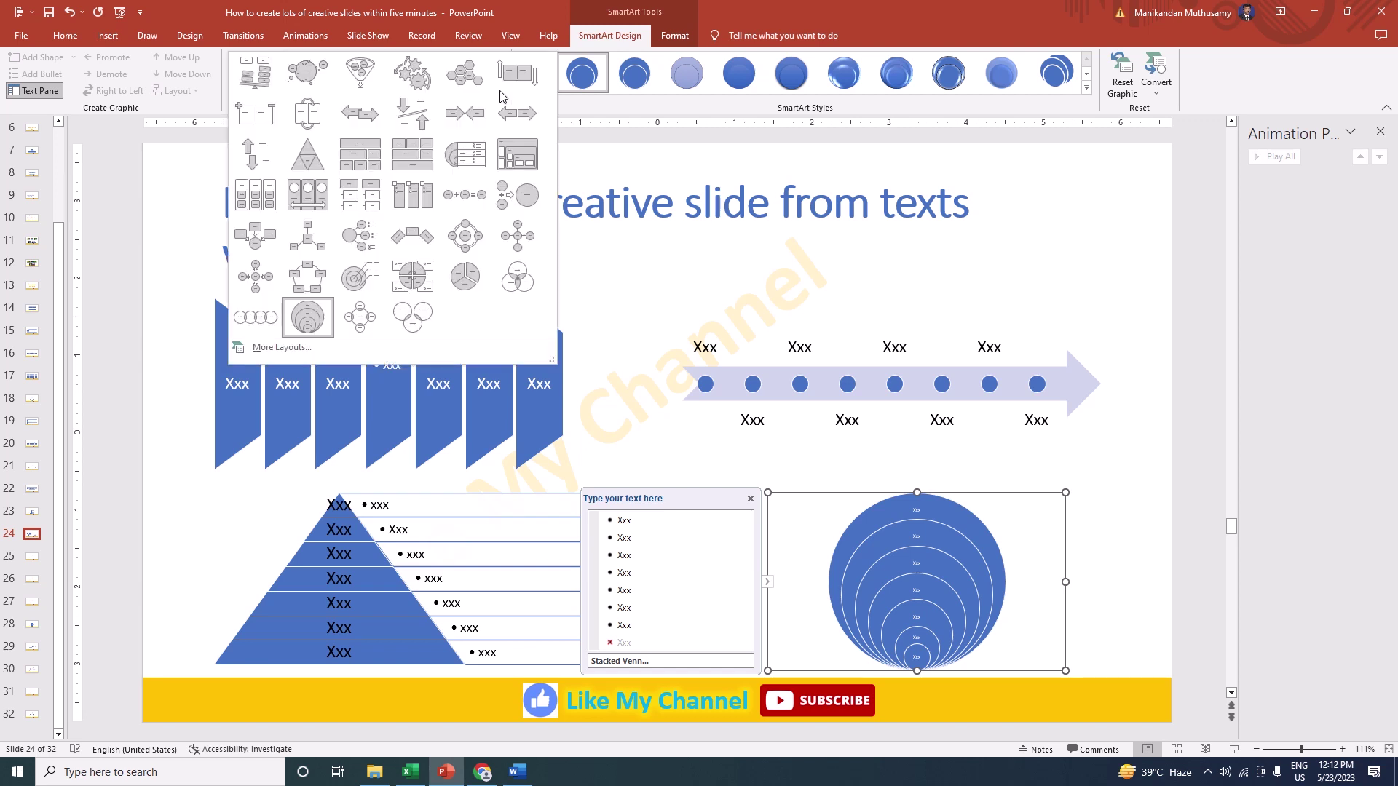
click(427, 240)
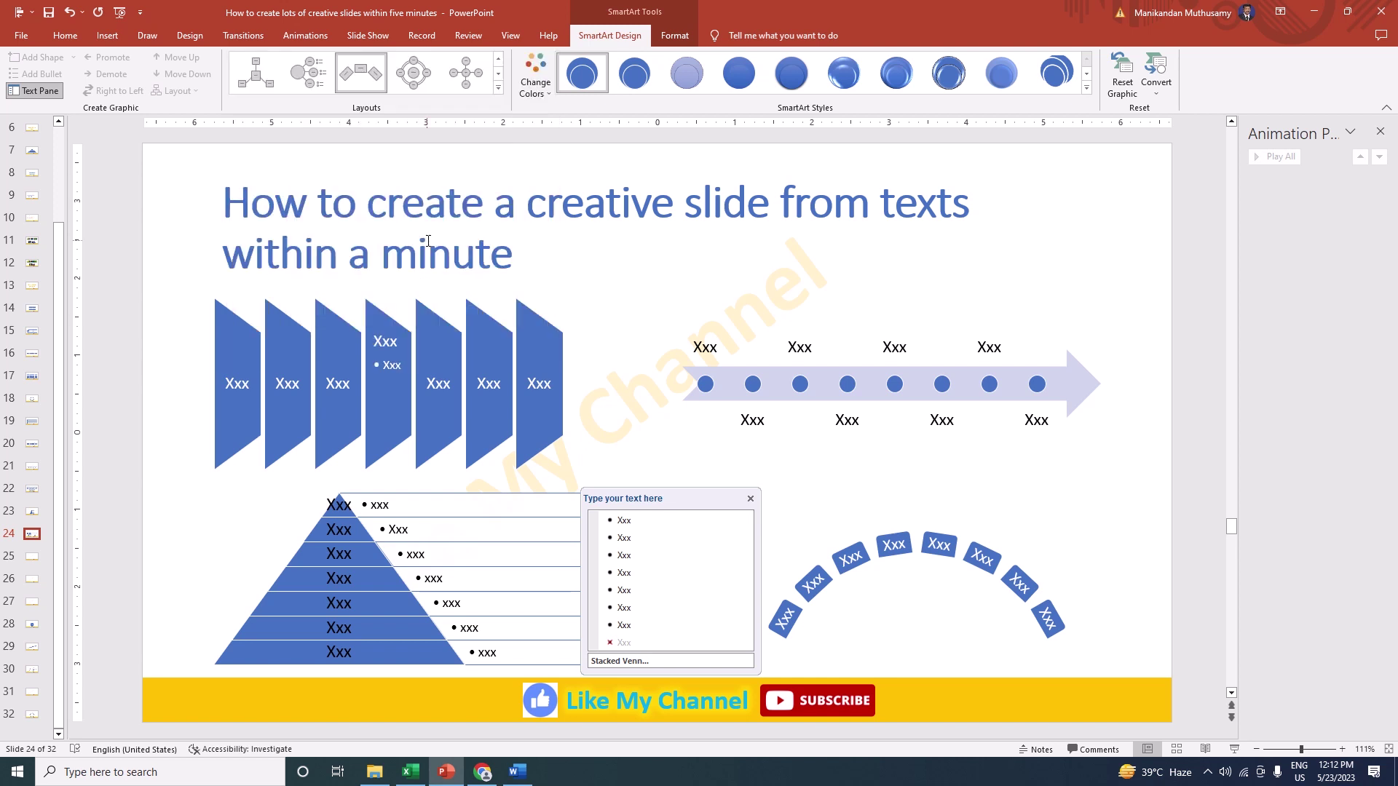
click(1180, 619)
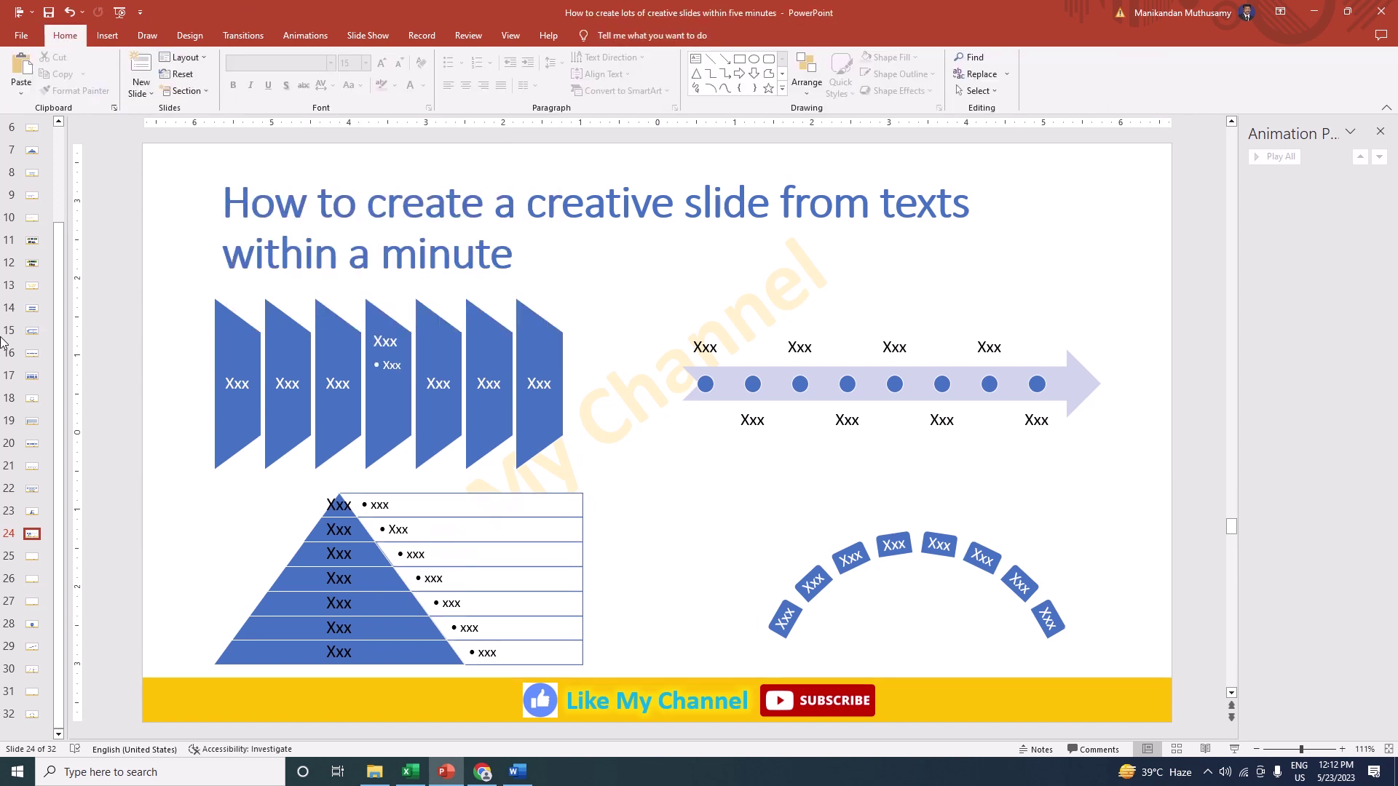